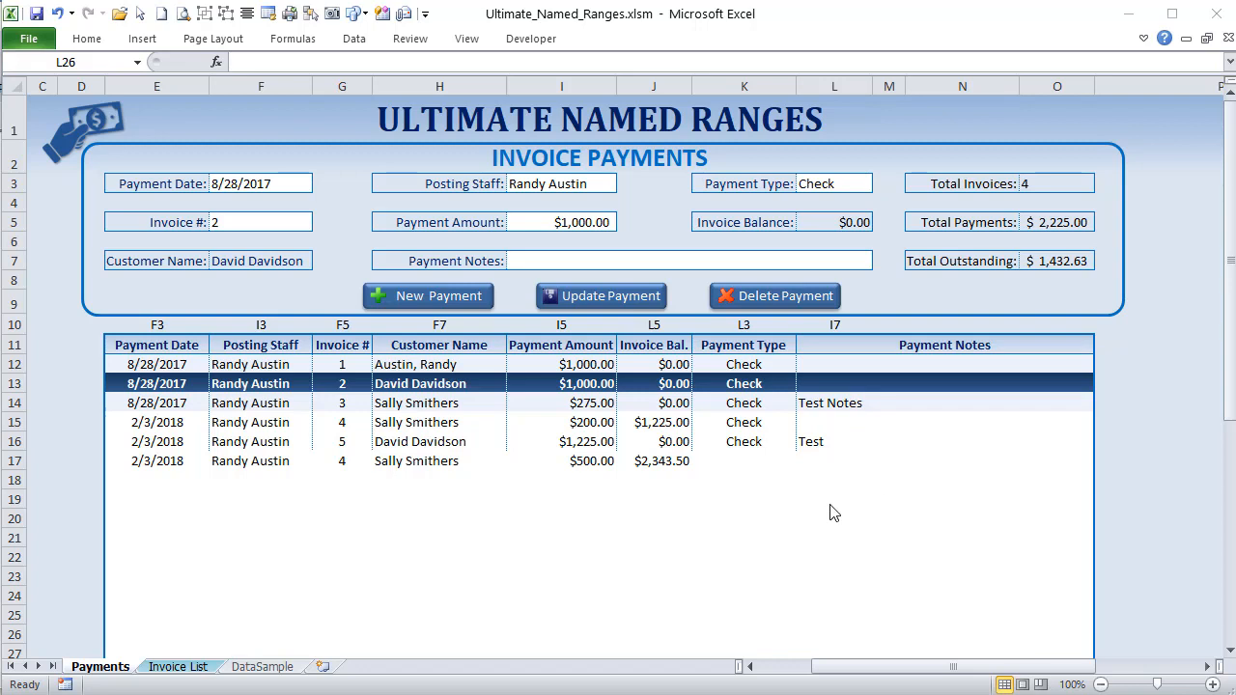
# Look over the Invoice List sheet and return to the Payments sheet
pyautogui.click(692, 253)
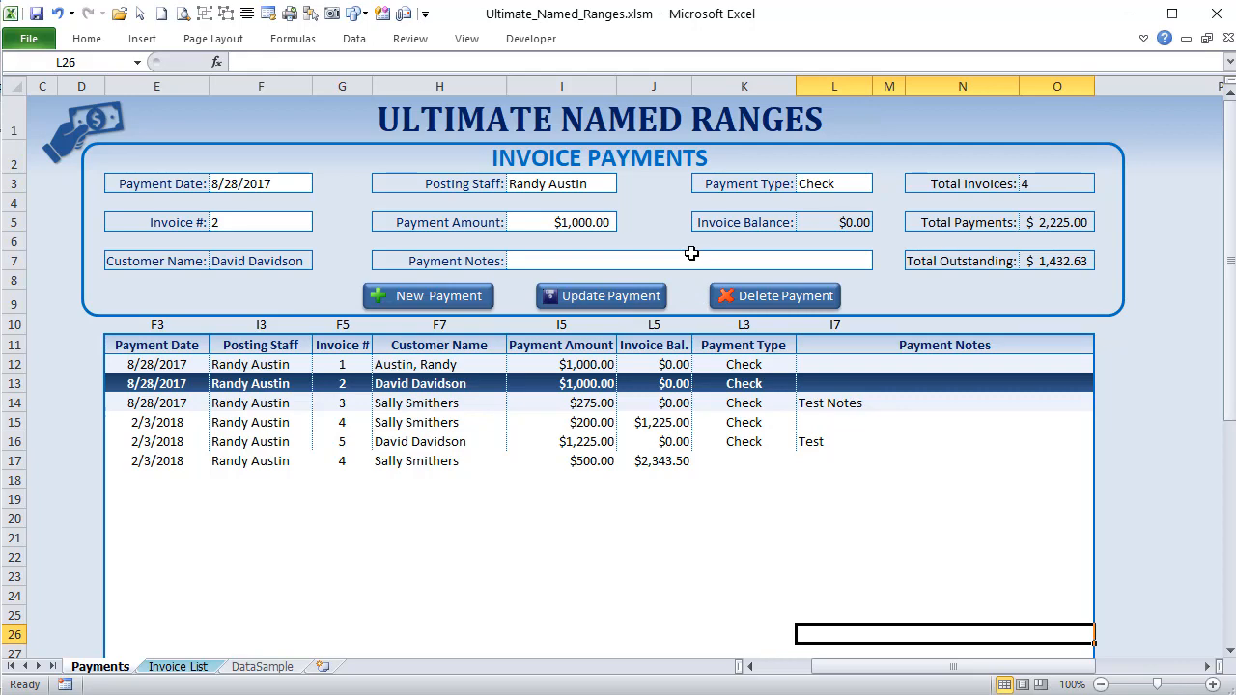
pyautogui.click(178, 667)
pyautogui.click(96, 668)
# Select several payment rows in turn, including invoices 2, 3, 4 and 5, and examine how their details load into the payment form
pyautogui.click(431, 409)
pyautogui.click(415, 437)
pyautogui.click(417, 421)
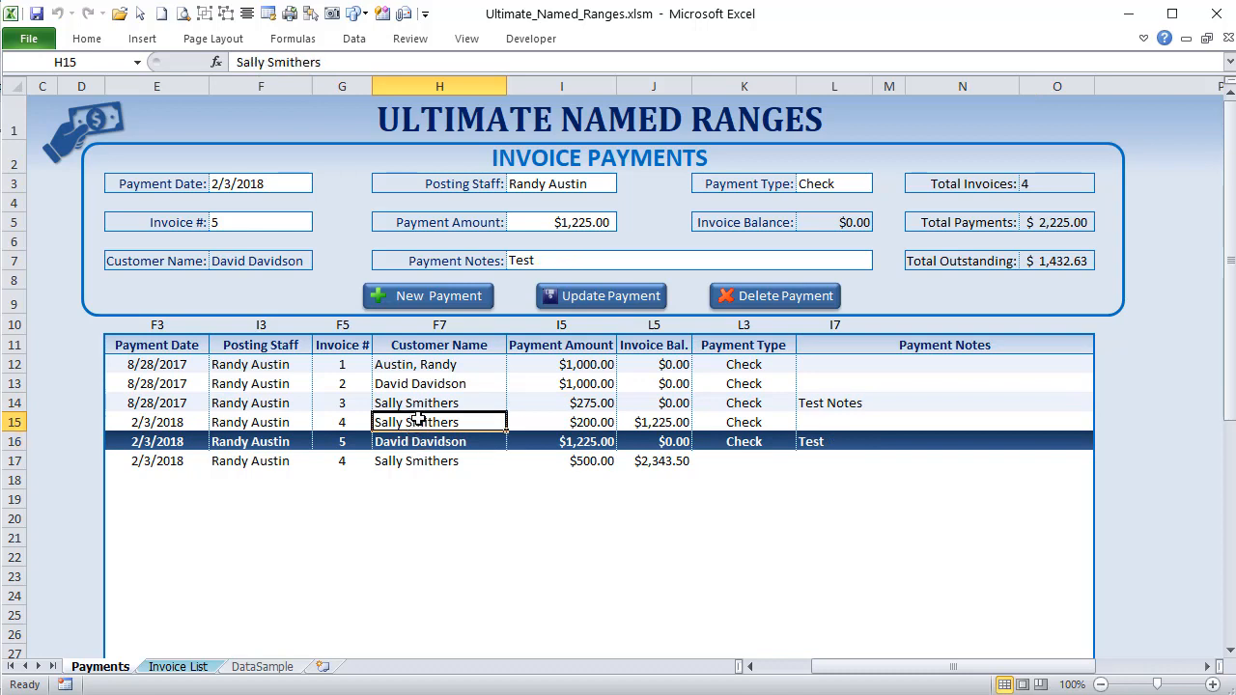
pyautogui.click(416, 403)
pyautogui.click(417, 383)
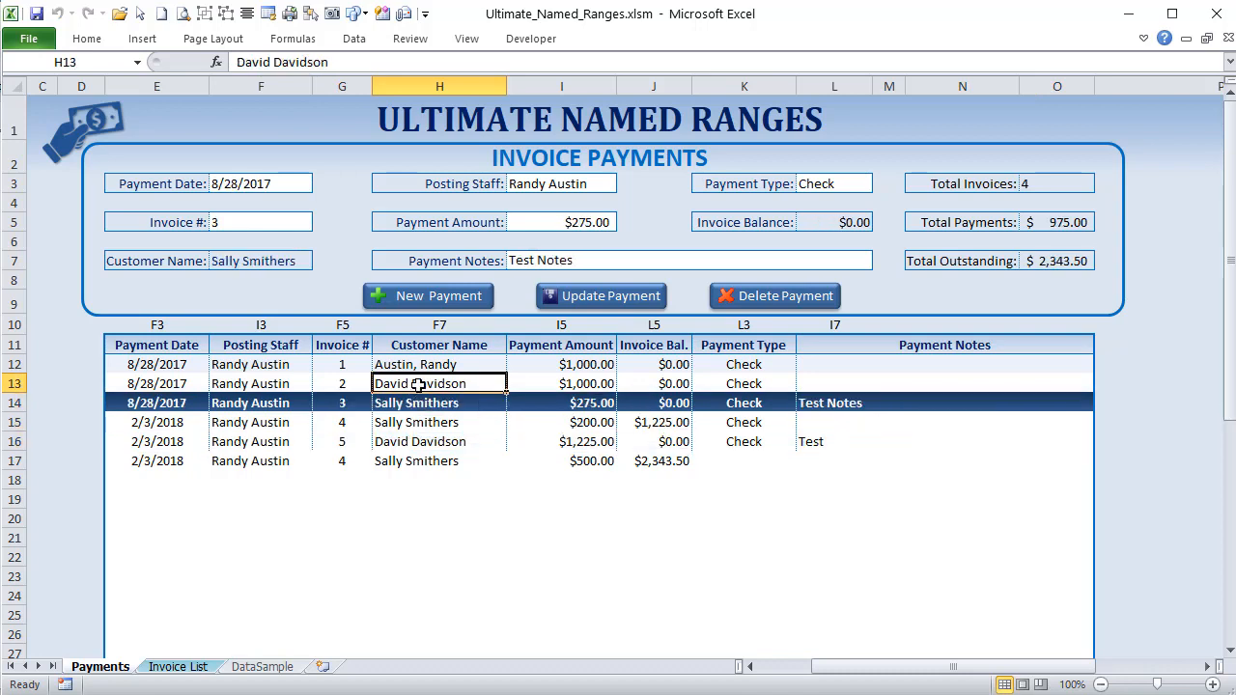
pyautogui.click(418, 404)
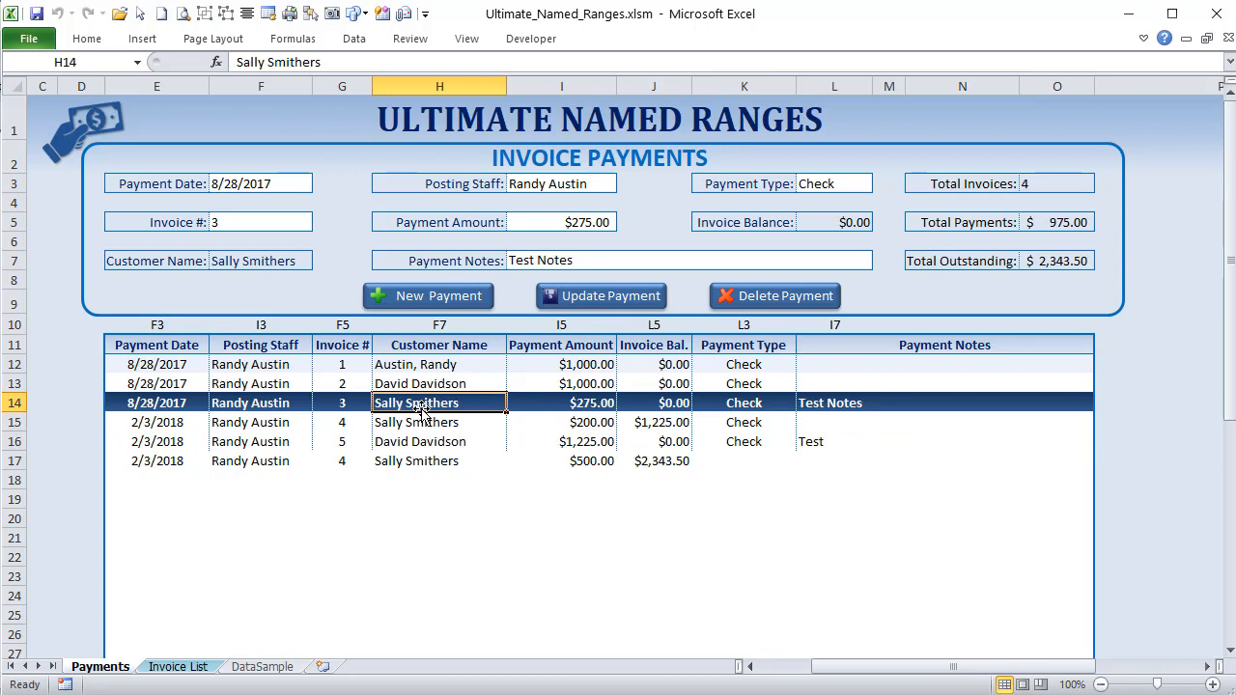
pyautogui.click(418, 384)
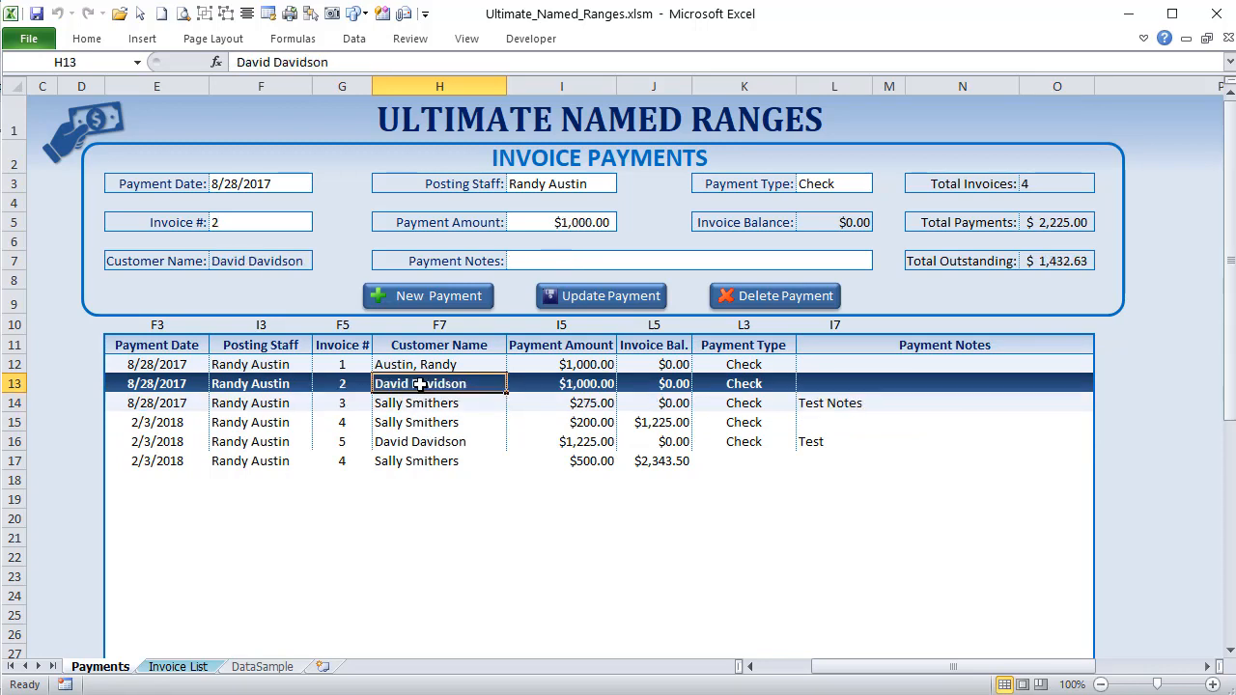
pyautogui.click(420, 403)
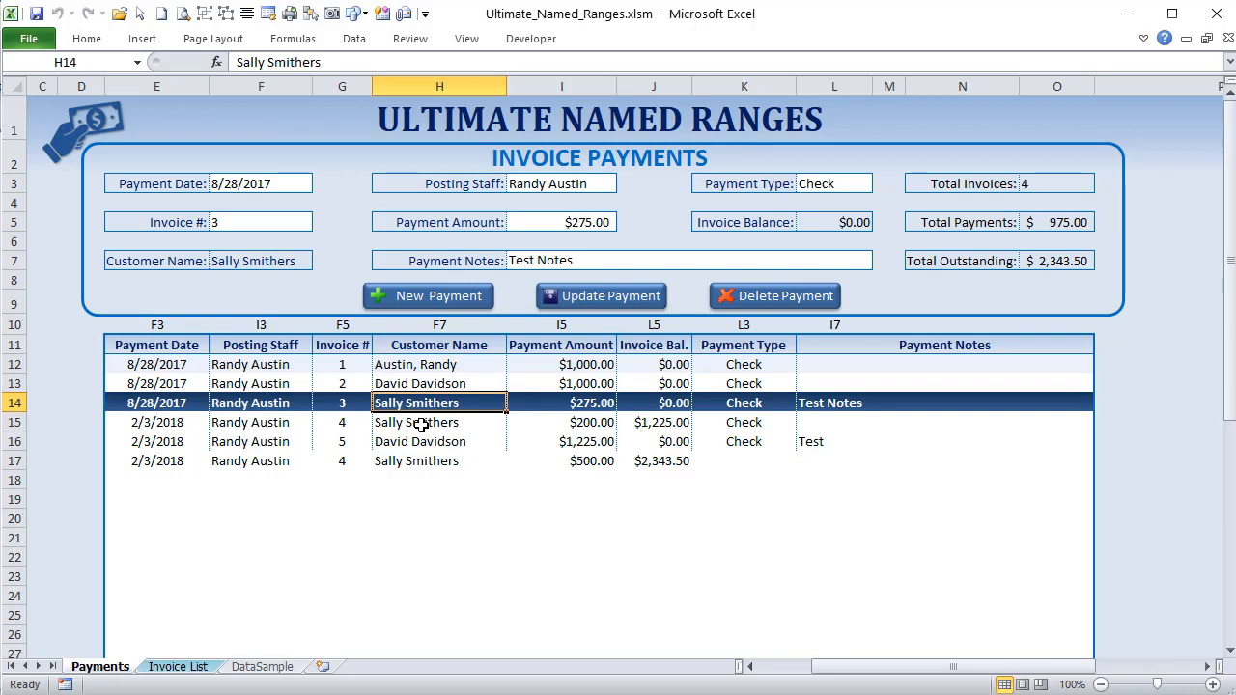
pyautogui.click(421, 422)
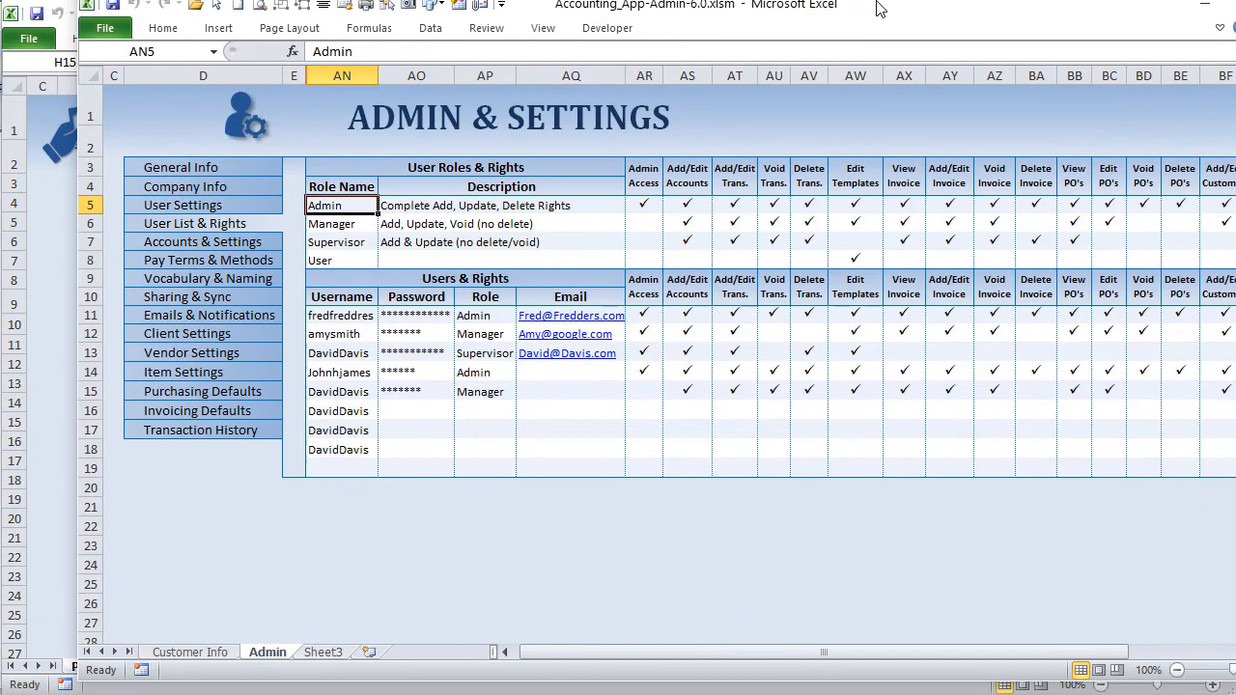
# Switch to the Accounting_App-Admin-6.0.xlsm workbook, maximize it and view the General Info, Company Info and User Settings sections
pyautogui.doubleClick(992, 25)
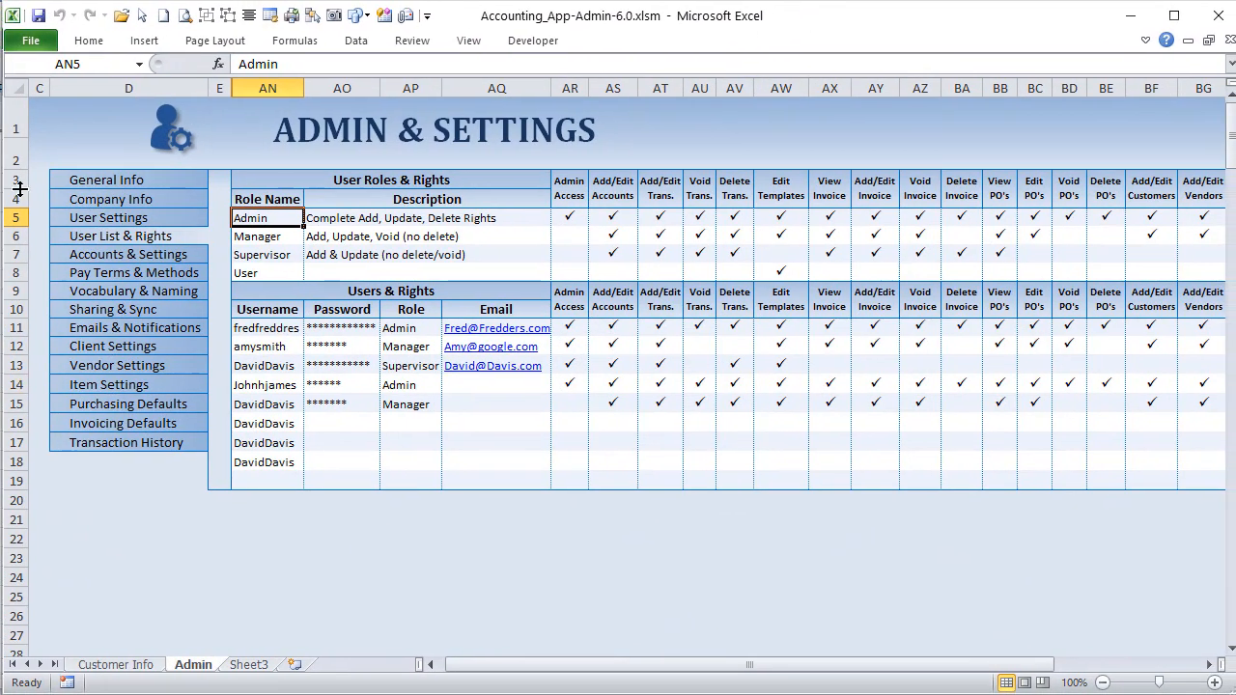
pyautogui.click(152, 179)
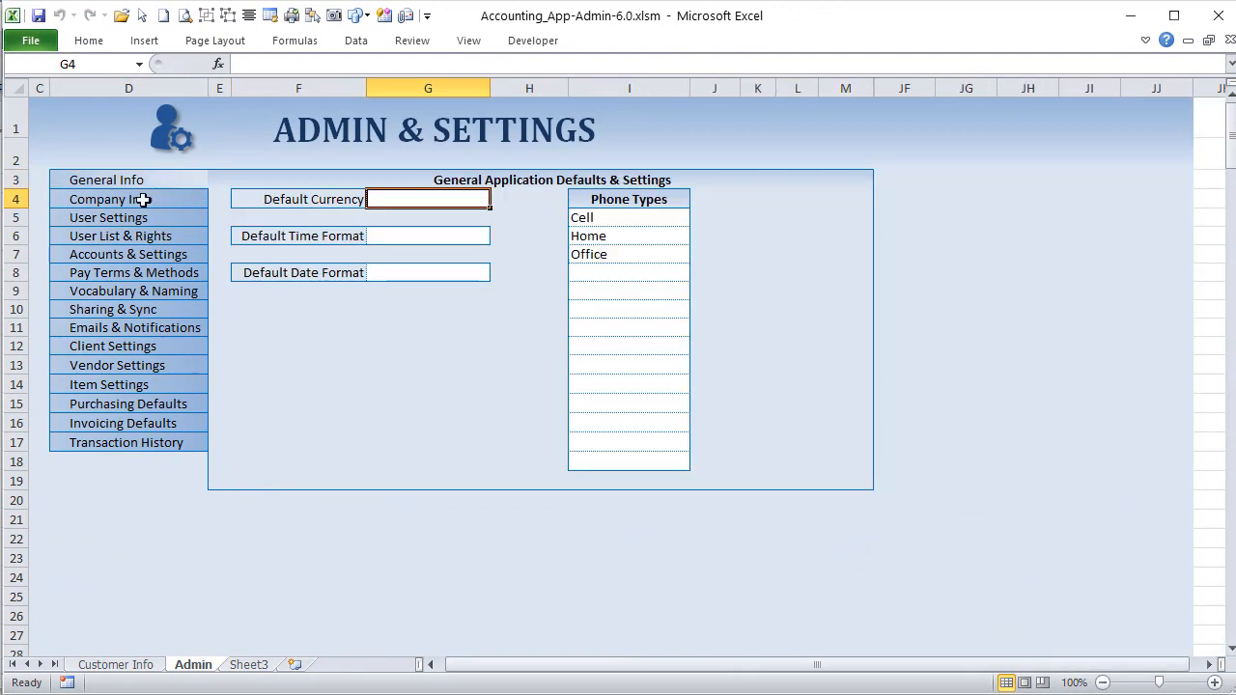
pyautogui.click(143, 199)
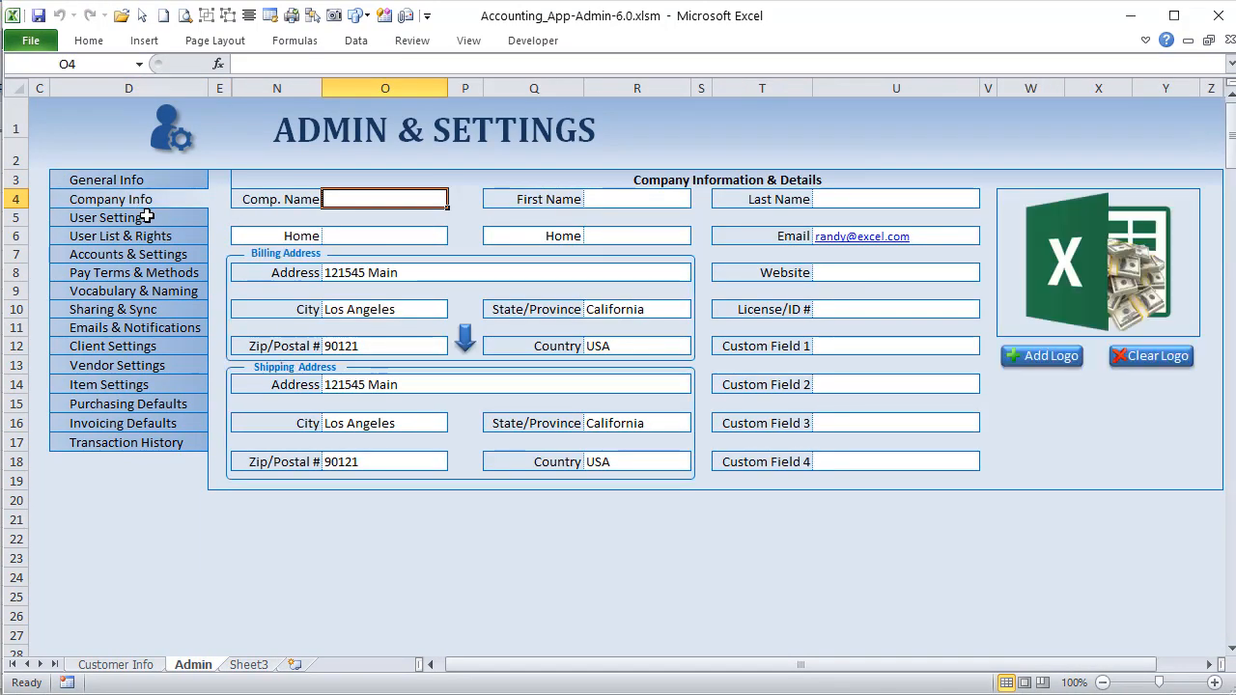
pyautogui.click(149, 217)
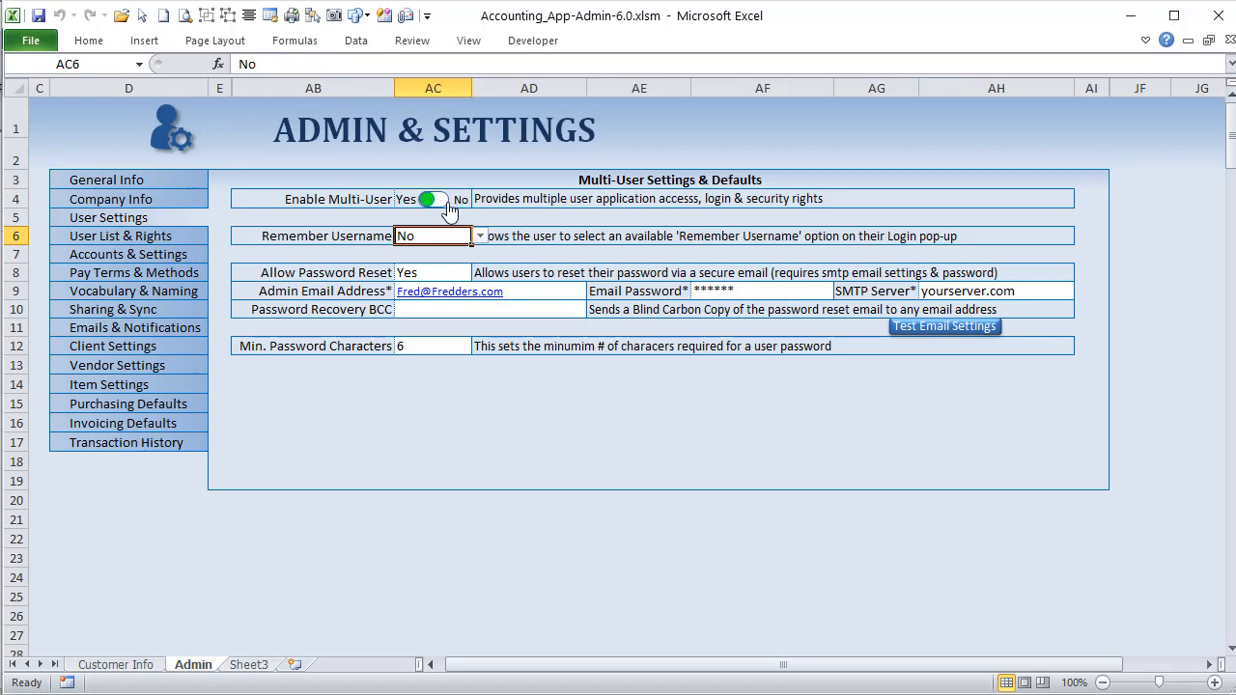
# In the User List & Rights section, enter 2 as the username in three new rows below the existing users
pyautogui.click(79, 239)
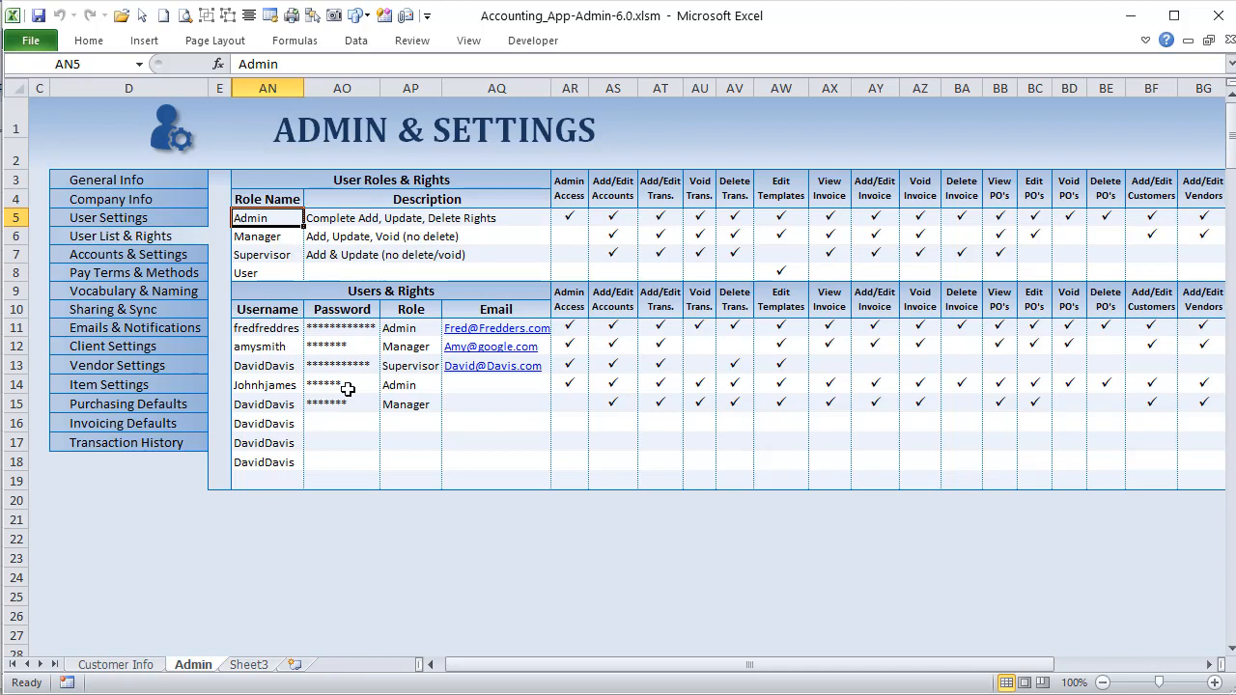
pyautogui.click(287, 480)
pyautogui.write('2')
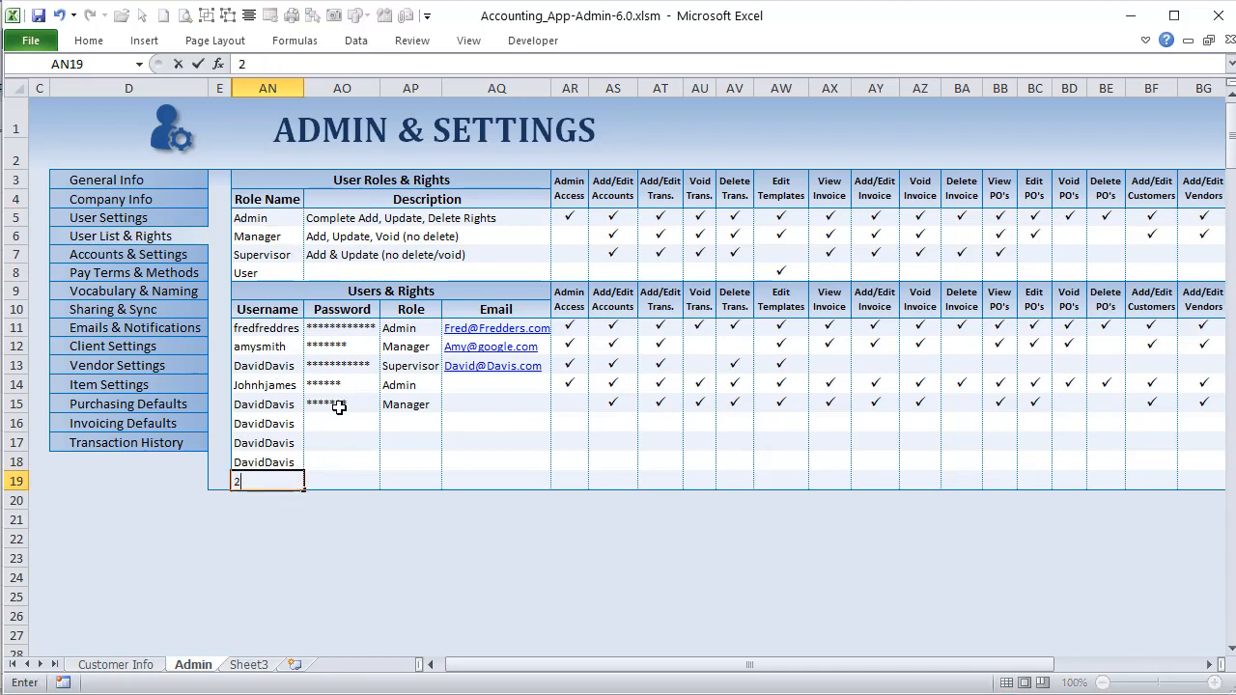
pyautogui.press('Return')
pyautogui.write('2')
pyautogui.press('Return')
pyautogui.write('2')
pyautogui.press('Return')
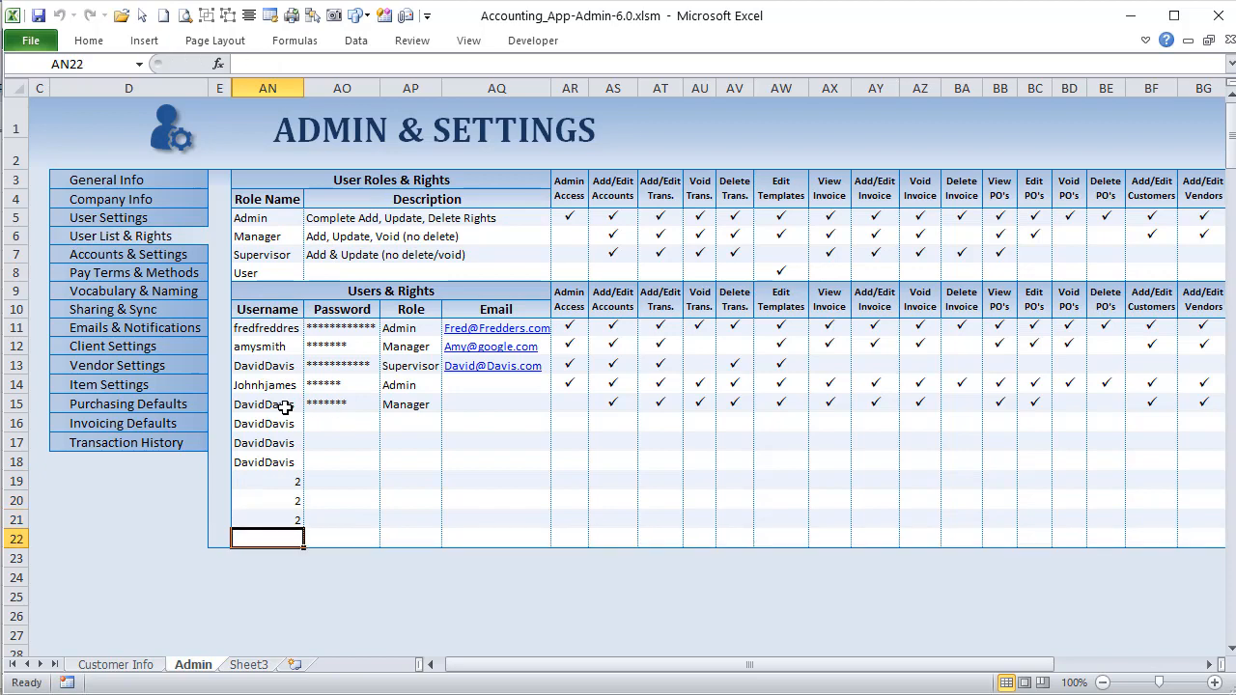
# In the Vocabulary & Naming section, set the custom name of the Customer type to Customer
pyautogui.click(107, 254)
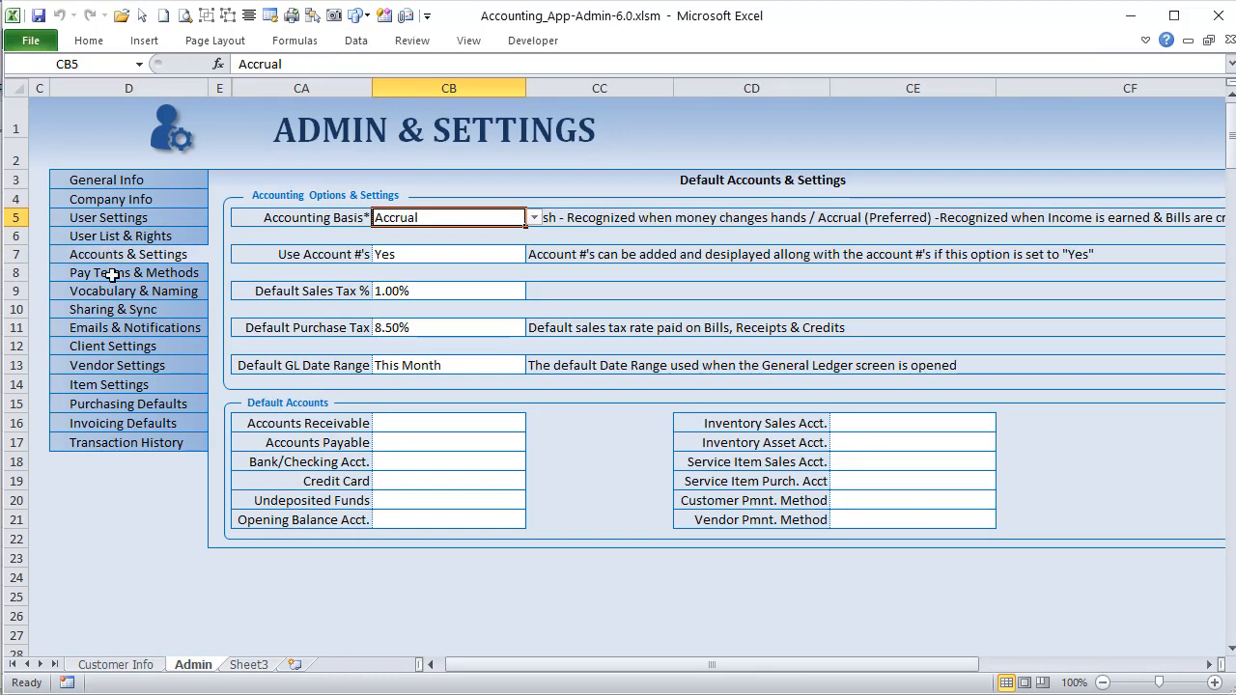
pyautogui.click(112, 274)
pyautogui.click(115, 290)
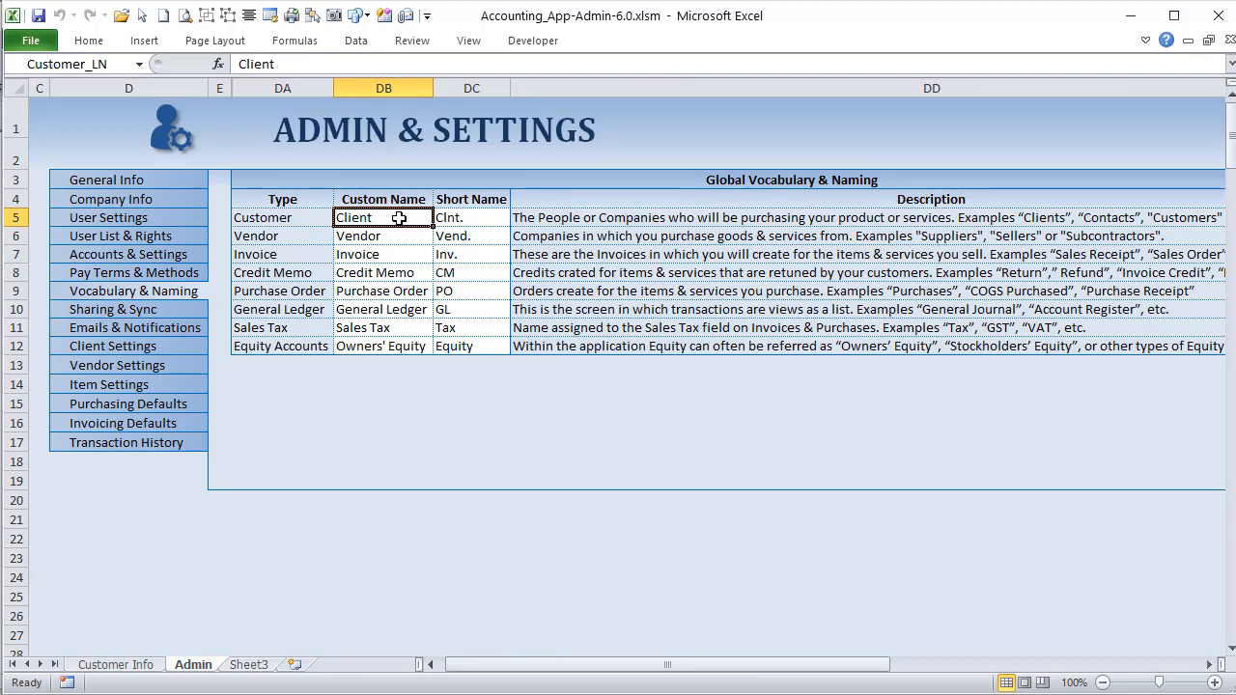
pyautogui.write('Customer')
pyautogui.press('Return')
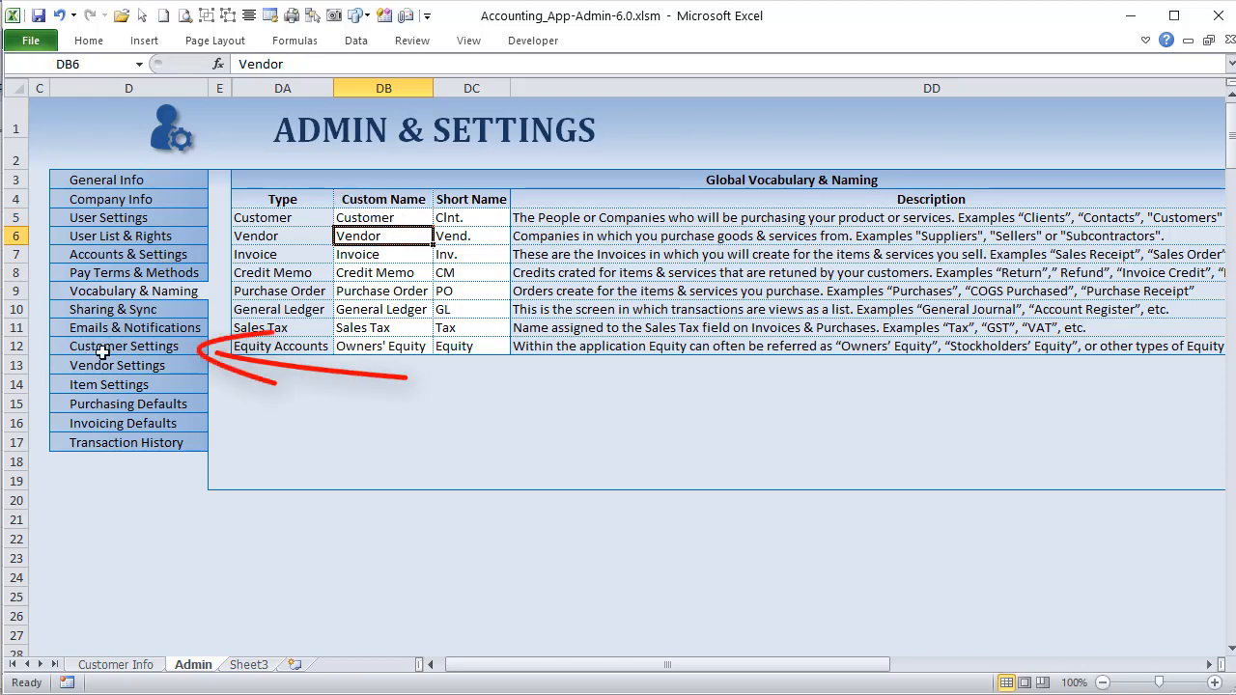
# Set the custom name of the Customer type to Client, correcting the misspelled first entry
pyautogui.click(377, 219)
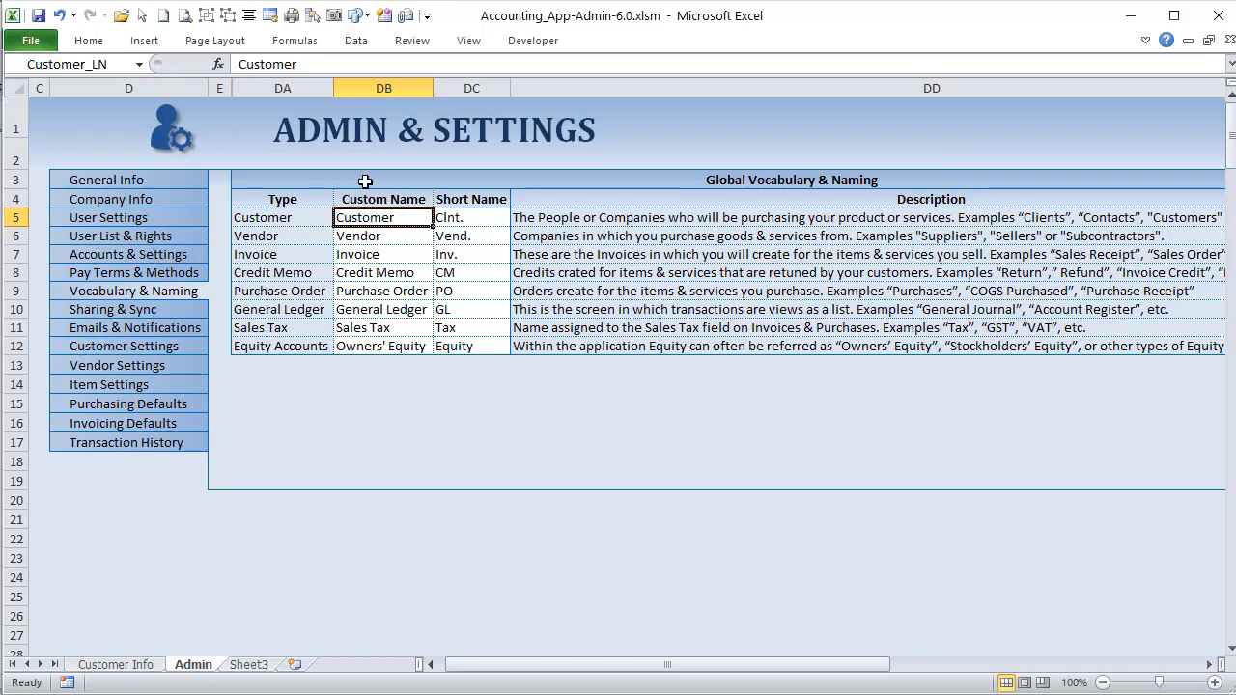
pyautogui.write('Clien')
pyautogui.press('Return')
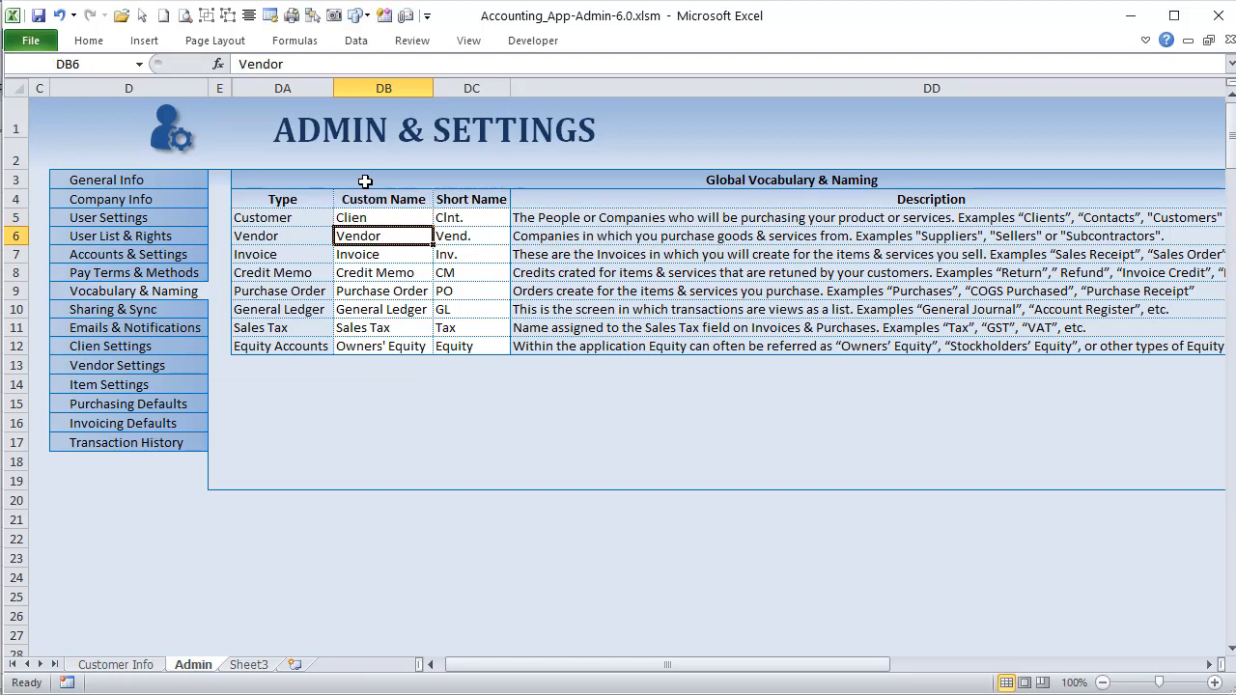
pyautogui.click(377, 210)
pyautogui.write('Cl')
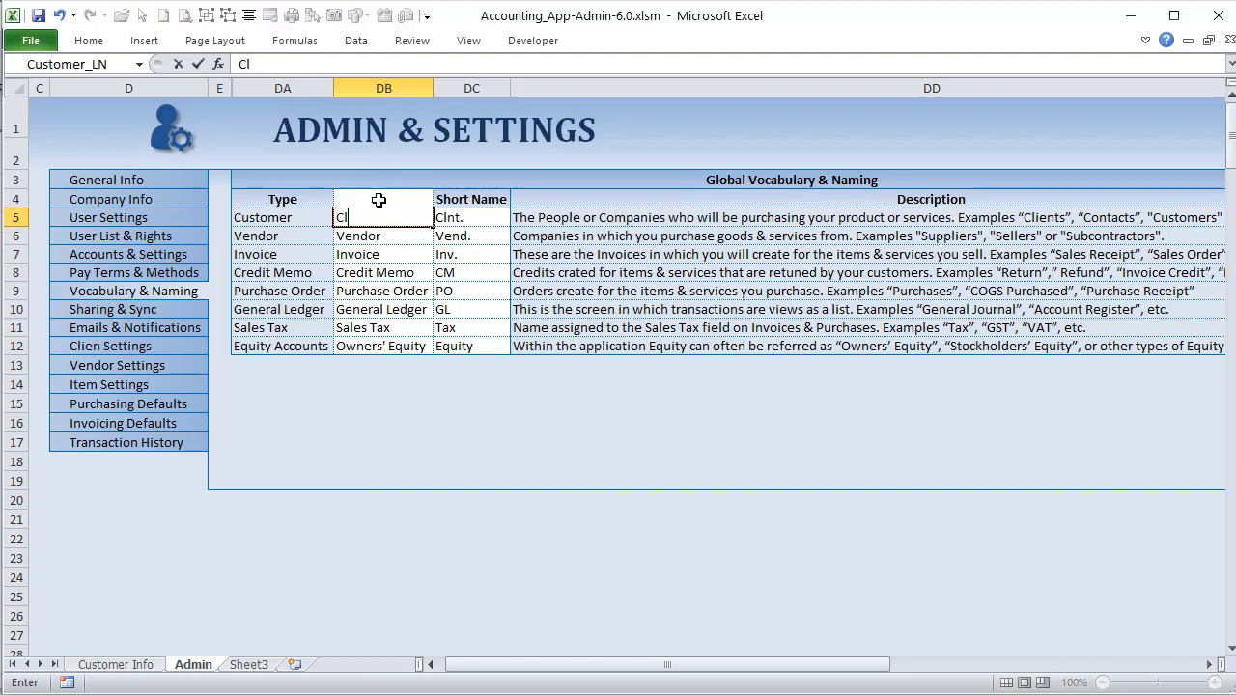
pyautogui.write('ient')
pyautogui.press('Return')
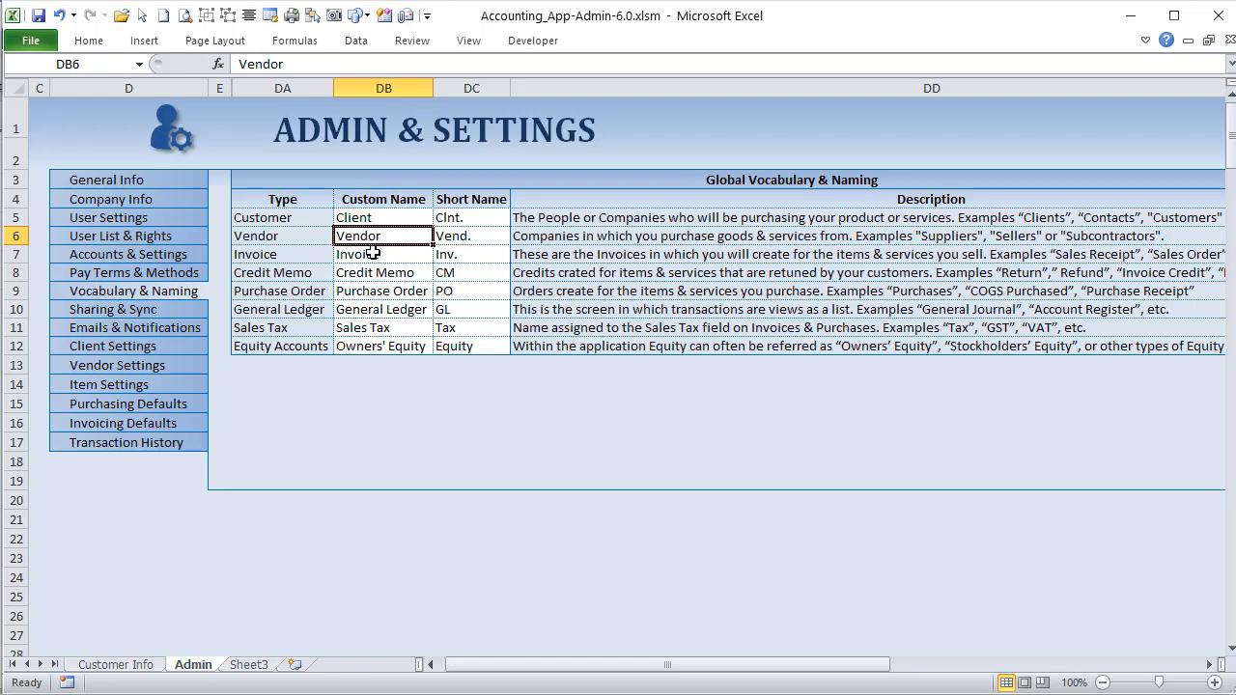
# Review the remaining admin sections from Sharing & Sync through Invoicing Defaults, including the client, vendor, item and purchasing settings
pyautogui.click(158, 309)
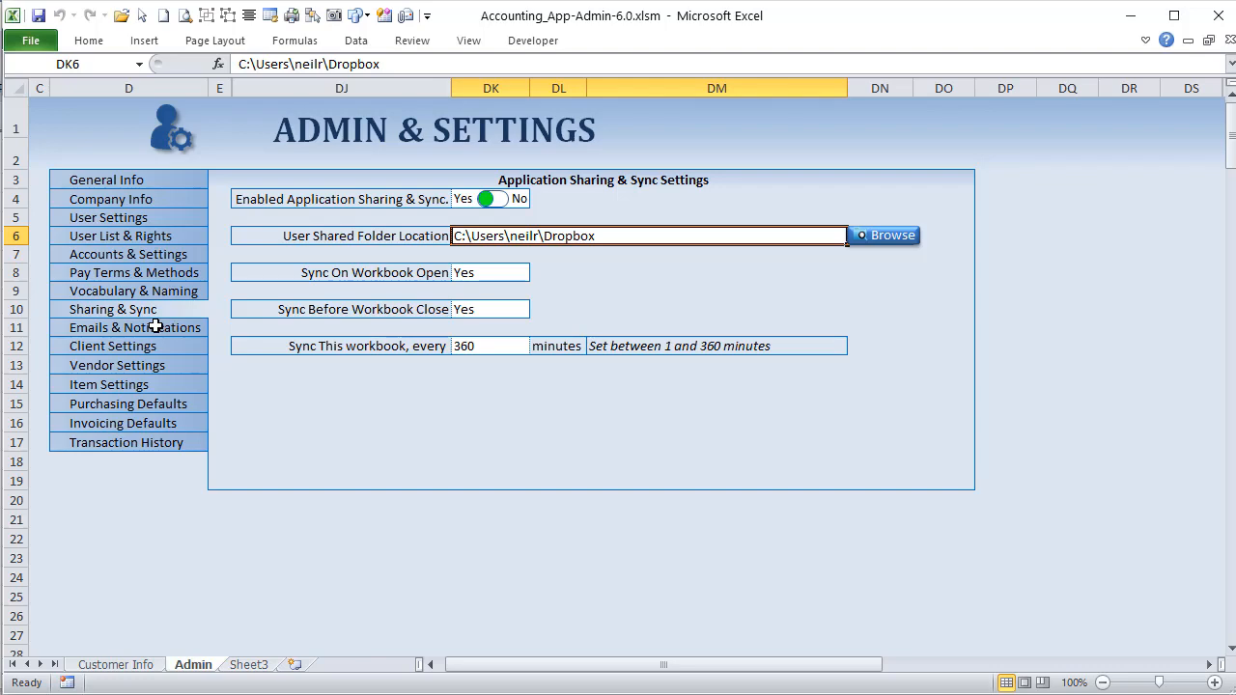
pyautogui.click(154, 326)
pyautogui.click(156, 345)
pyautogui.click(159, 373)
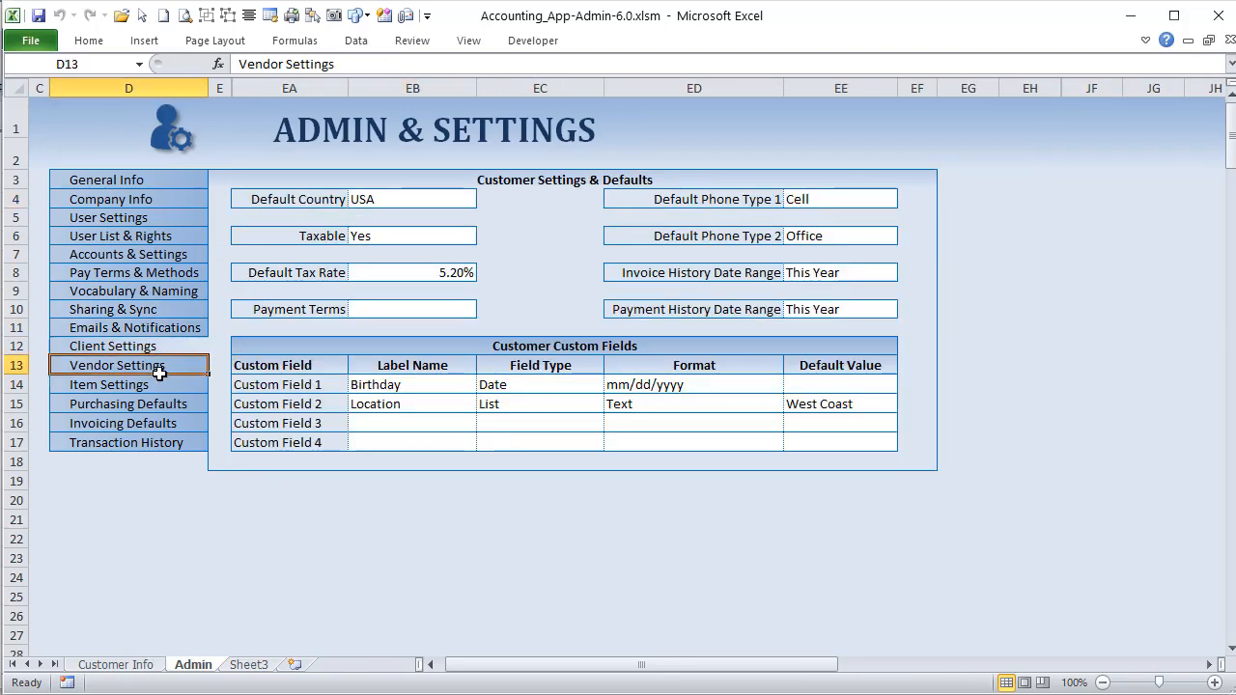
pyautogui.click(157, 385)
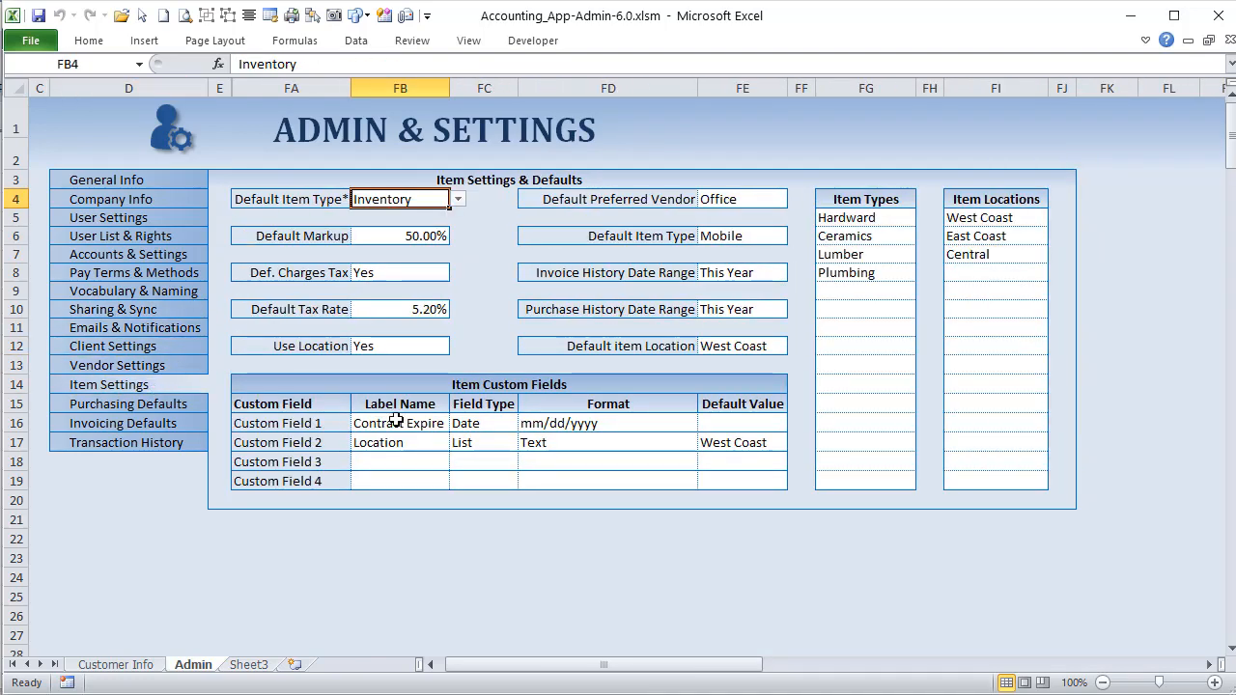
pyautogui.click(155, 405)
pyautogui.click(151, 422)
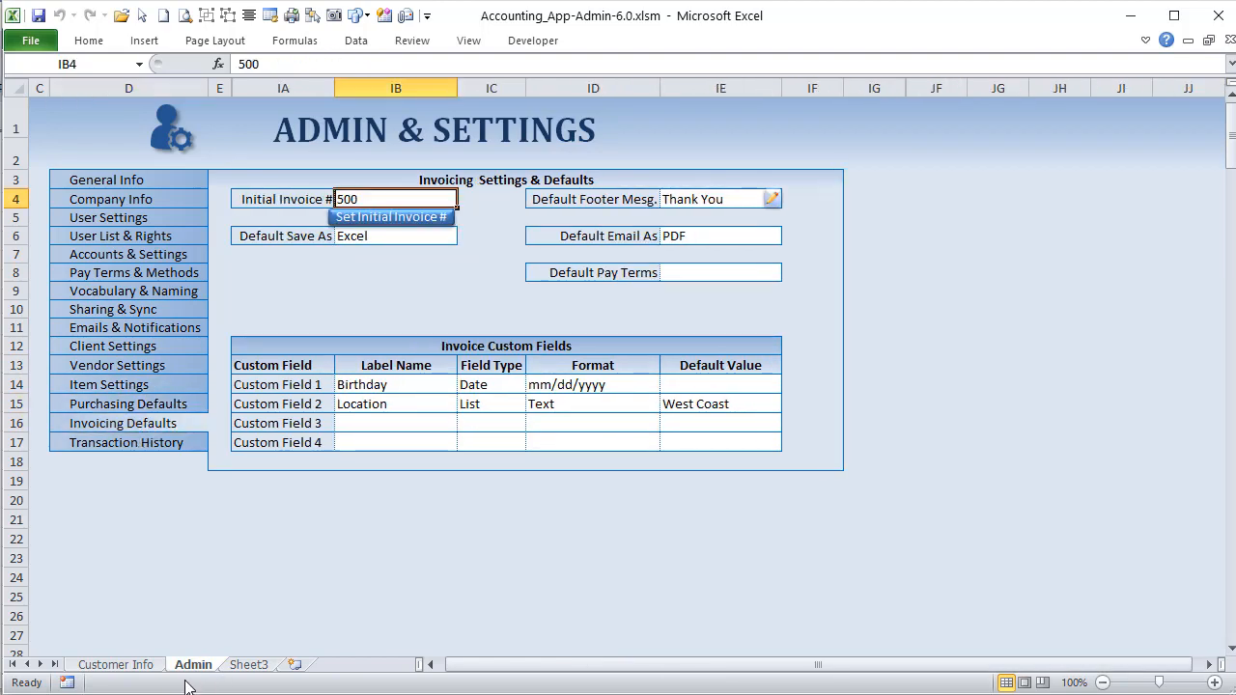
# View the blank customer form on the Customer Info sheet
pyautogui.click(116, 665)
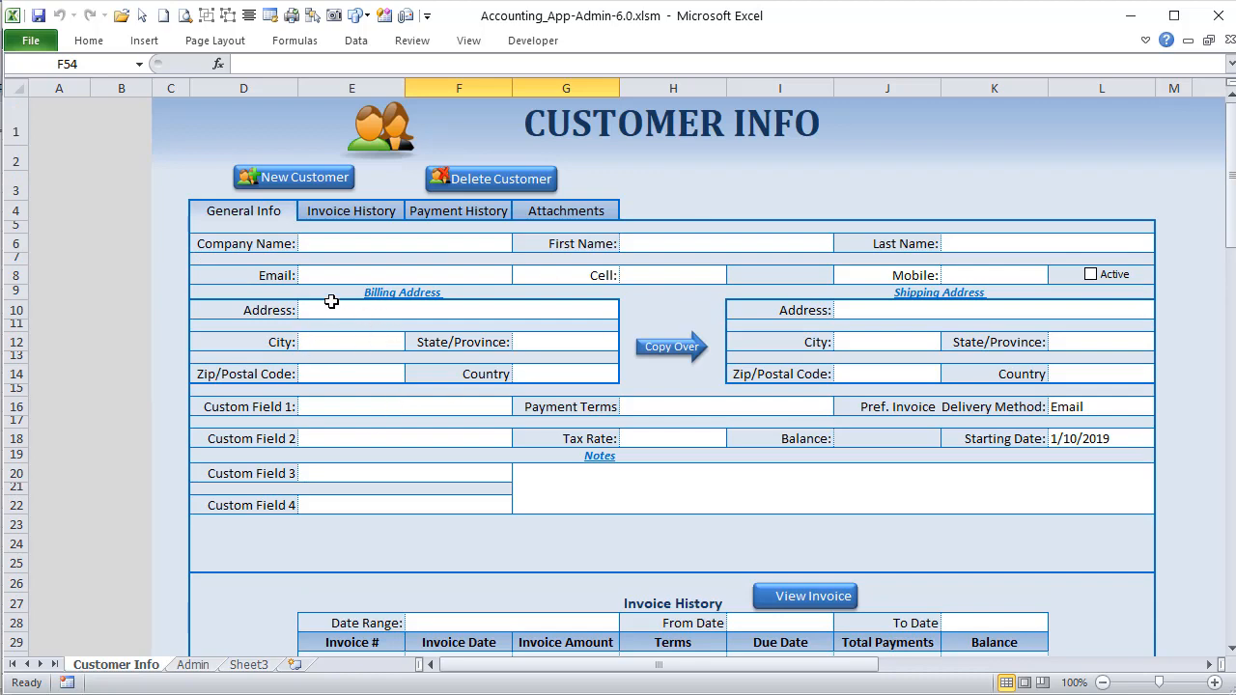
pyautogui.scroll(-1, 340, 297)
pyautogui.scroll(1, 340, 297)
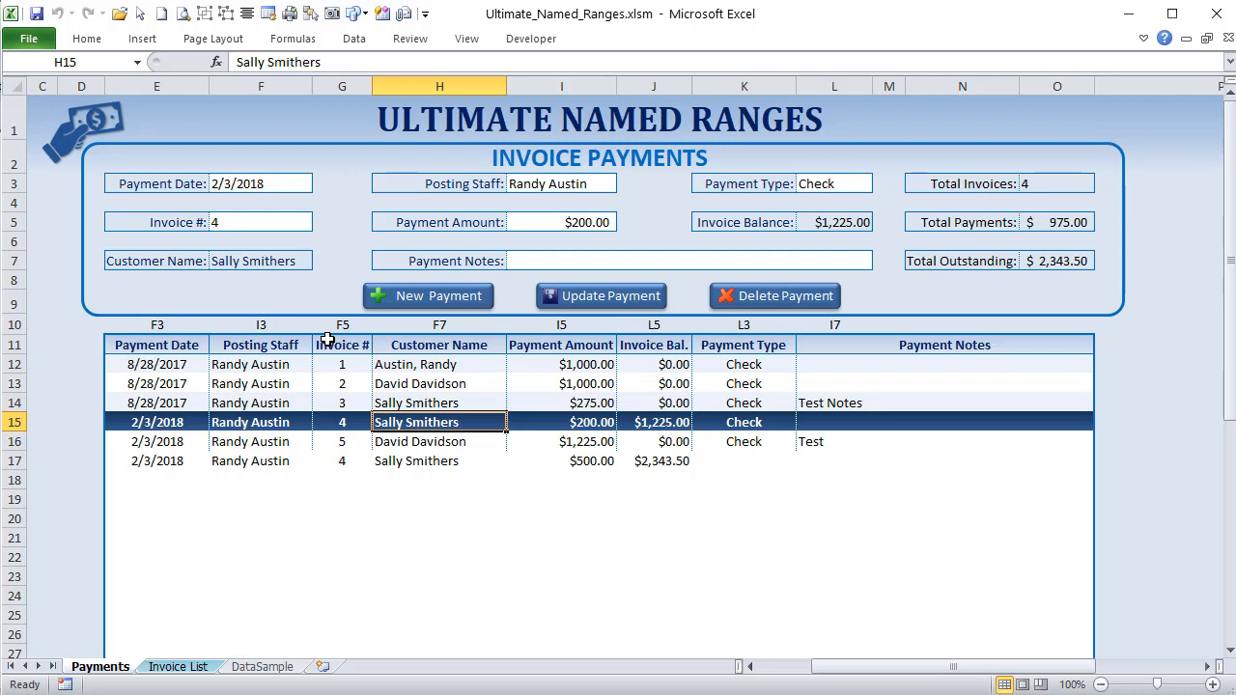
# Back in Ultimate_Named_Ranges.xlsm, open the Name Manager and view the fields for creating a new name without adding one
pyautogui.click(293, 40)
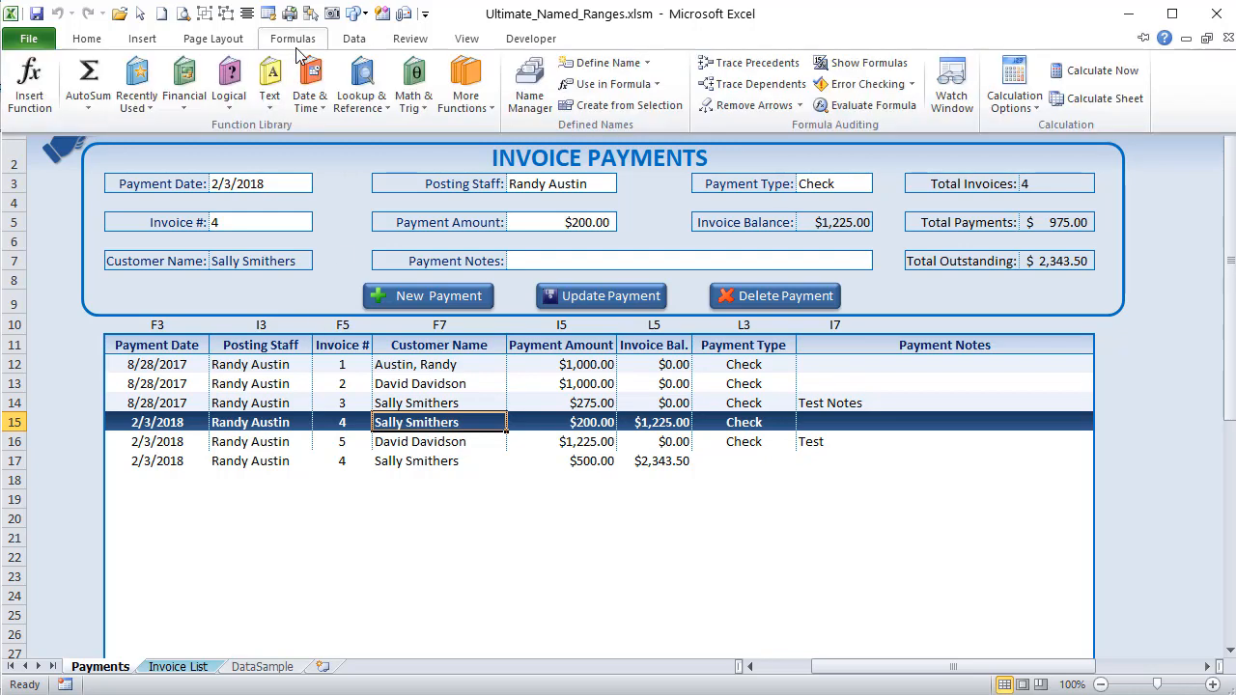
pyautogui.click(529, 87)
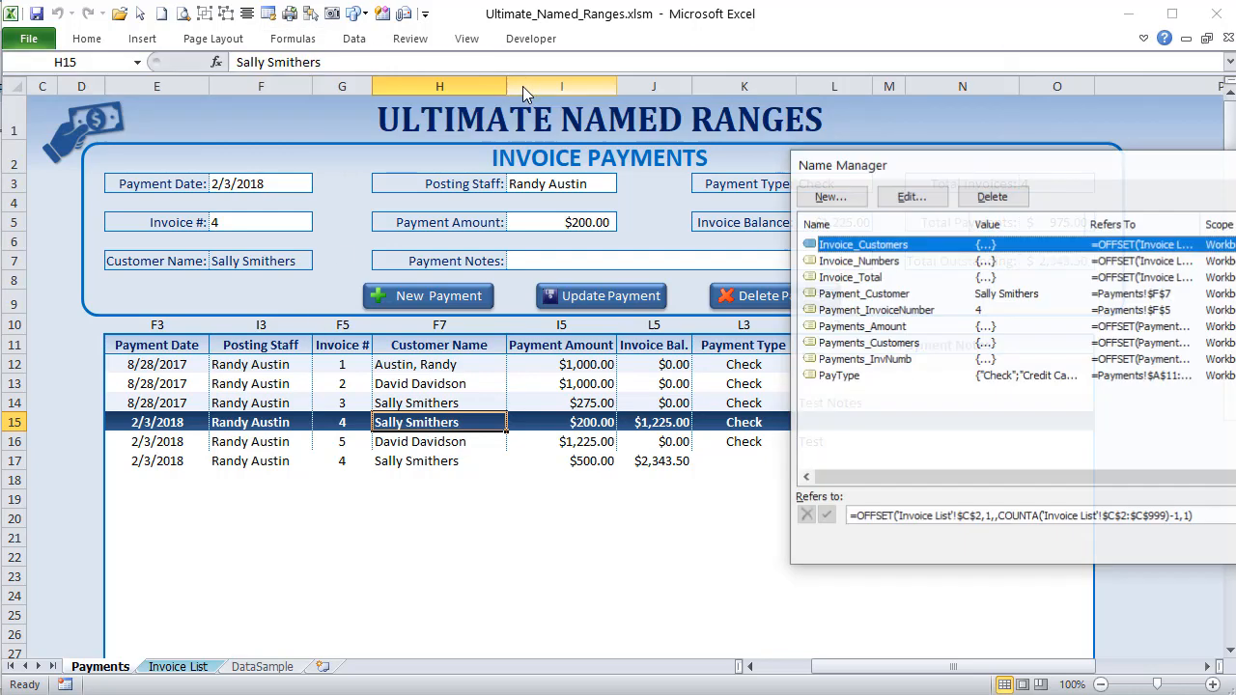
pyautogui.moveTo(941, 178); pyautogui.dragTo(656, 154)
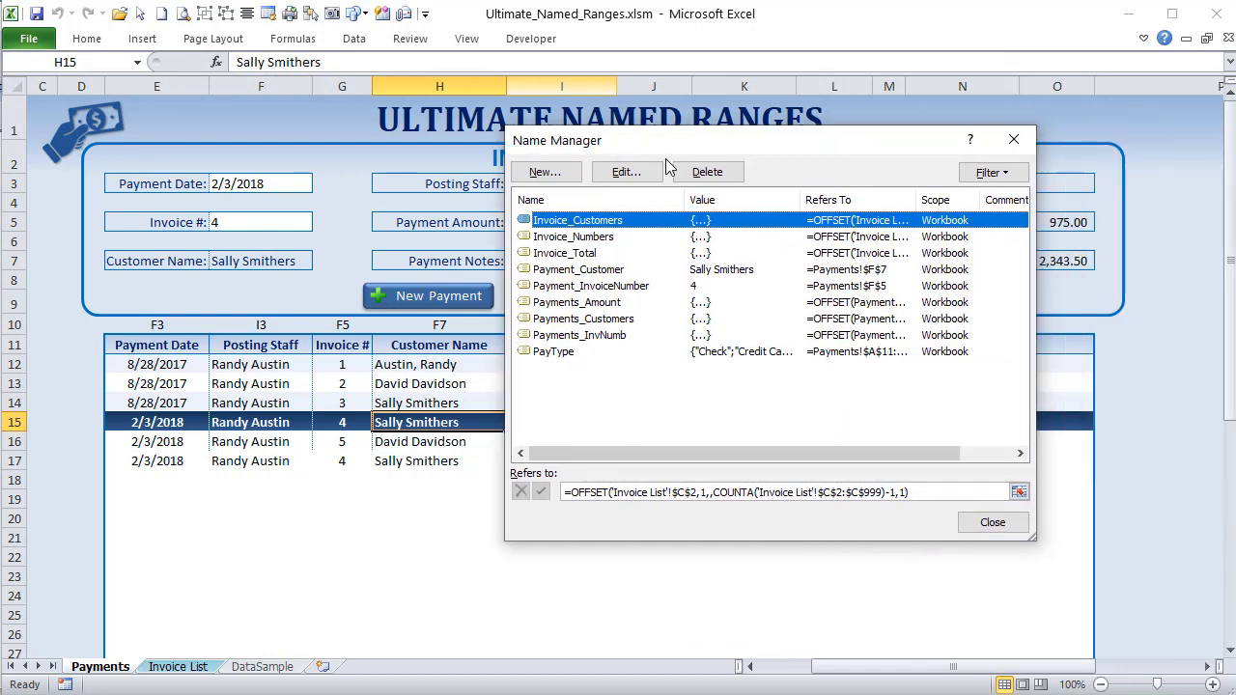
pyautogui.click(529, 180)
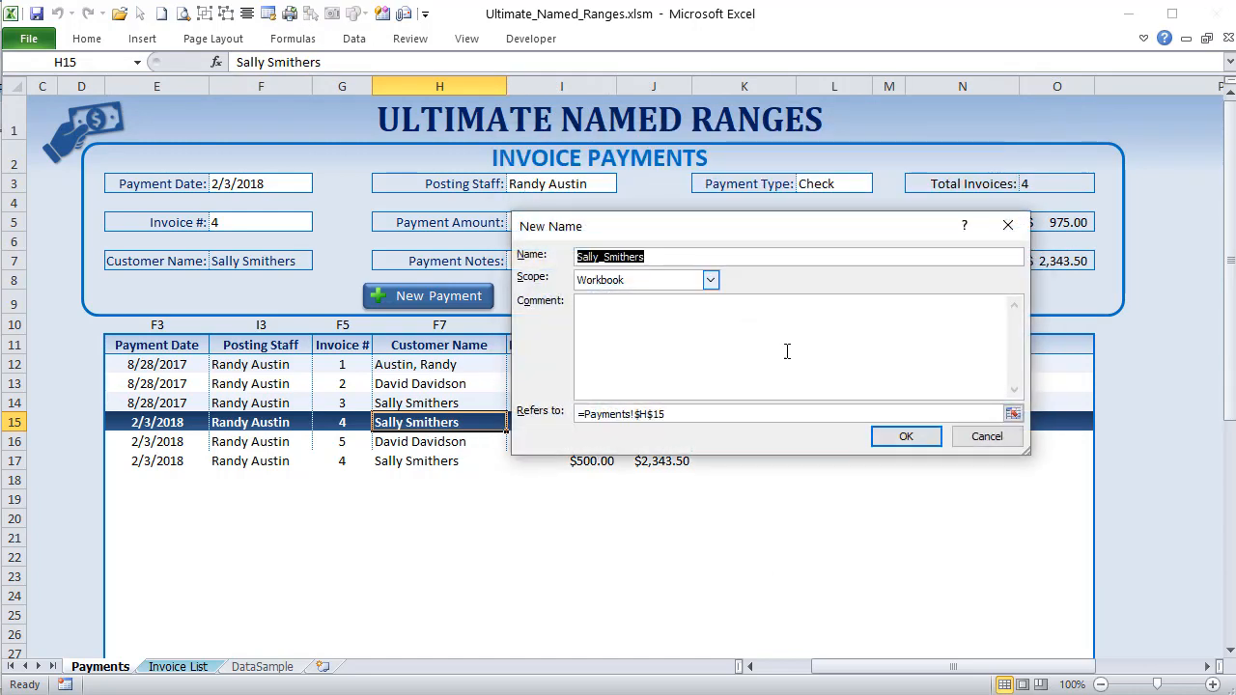
pyautogui.click(994, 436)
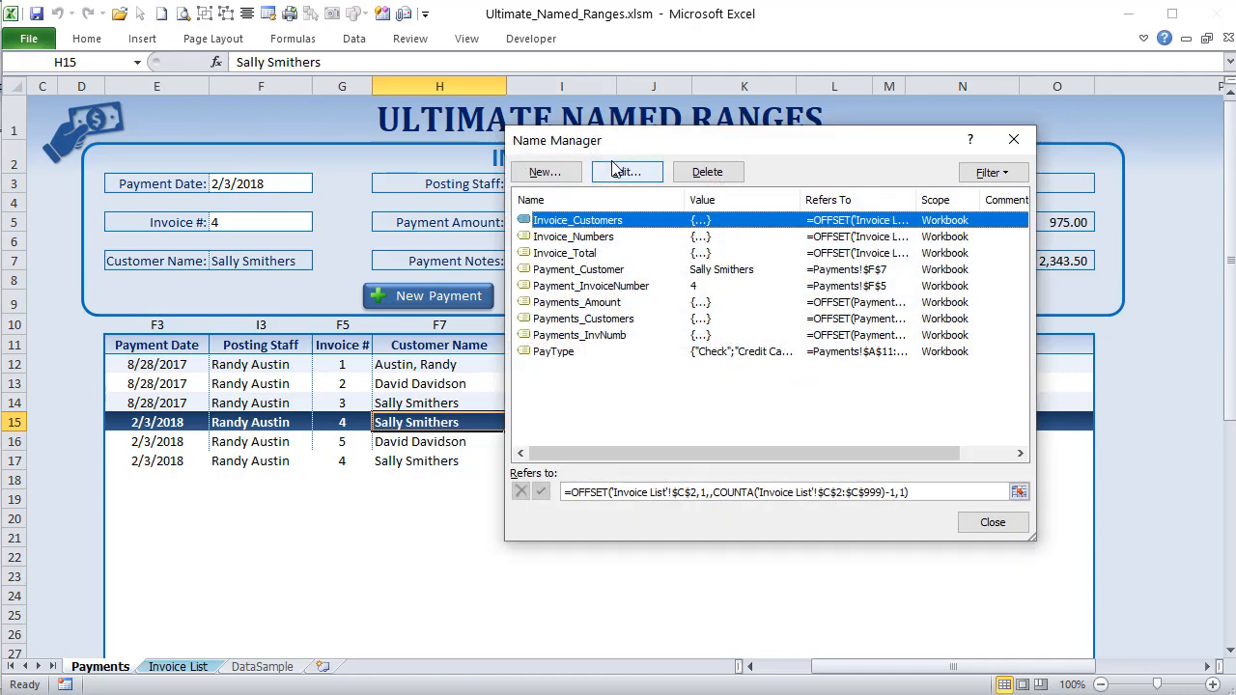
# Inspect the definition of the Invoice_Customers name without changing it, and show the options for filtering the names list
pyautogui.click(622, 175)
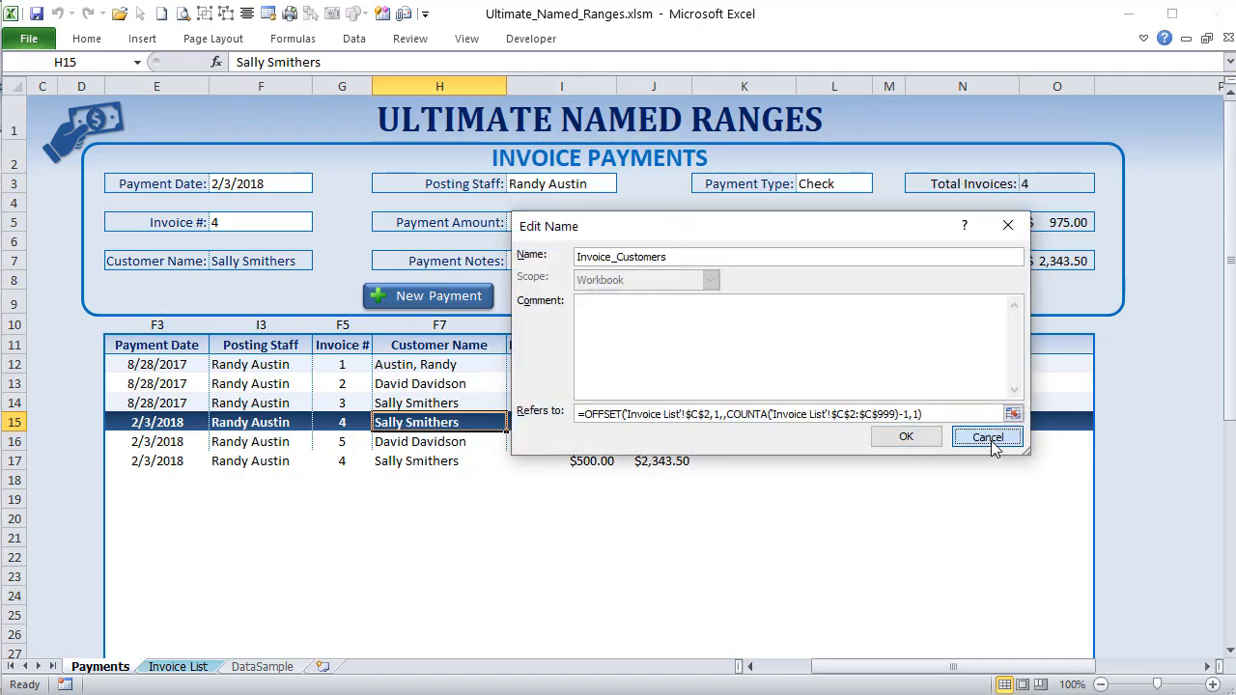
pyautogui.click(986, 438)
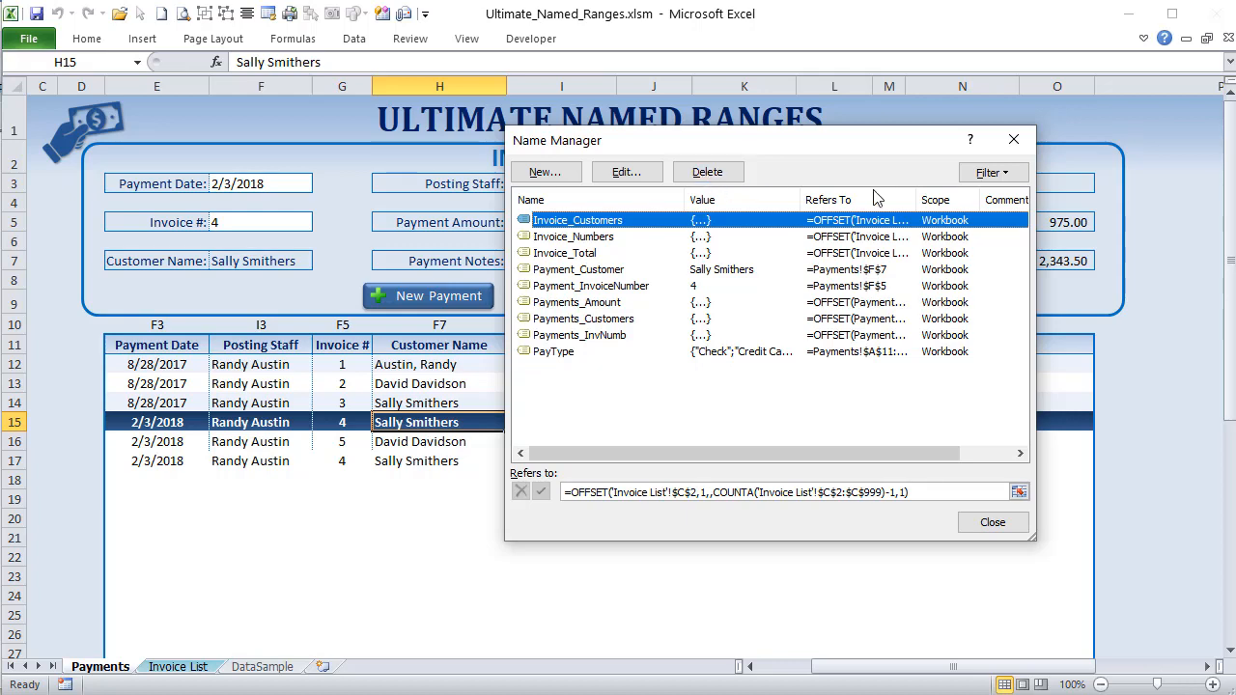
pyautogui.click(1004, 176)
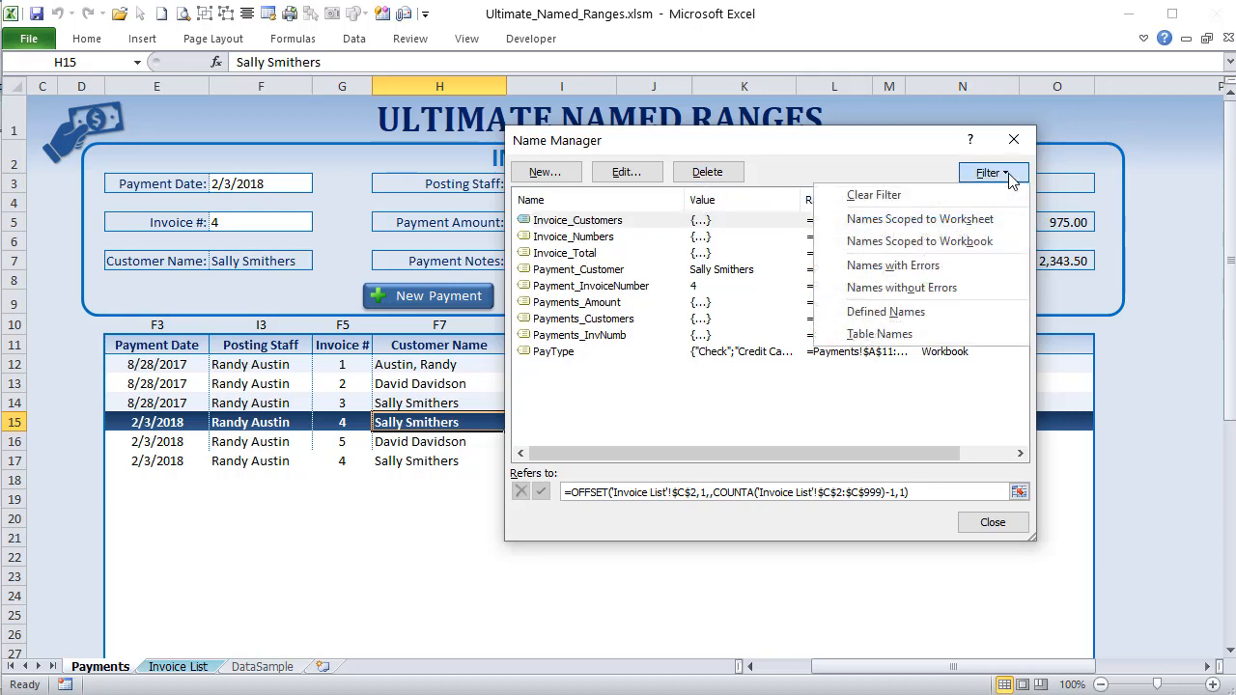
# Filter the names list to names scoped to the worksheet, switch to names scoped to the workbook, and narrow the Value column
pyautogui.click(994, 221)
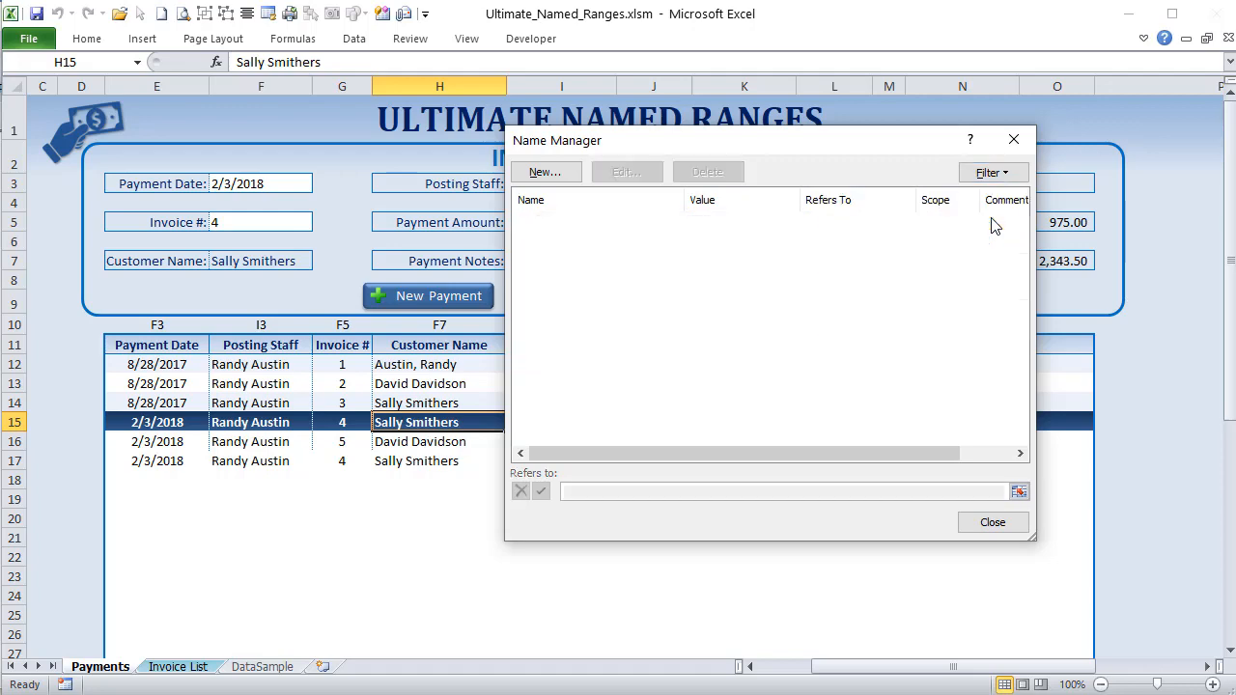
pyautogui.click(989, 172)
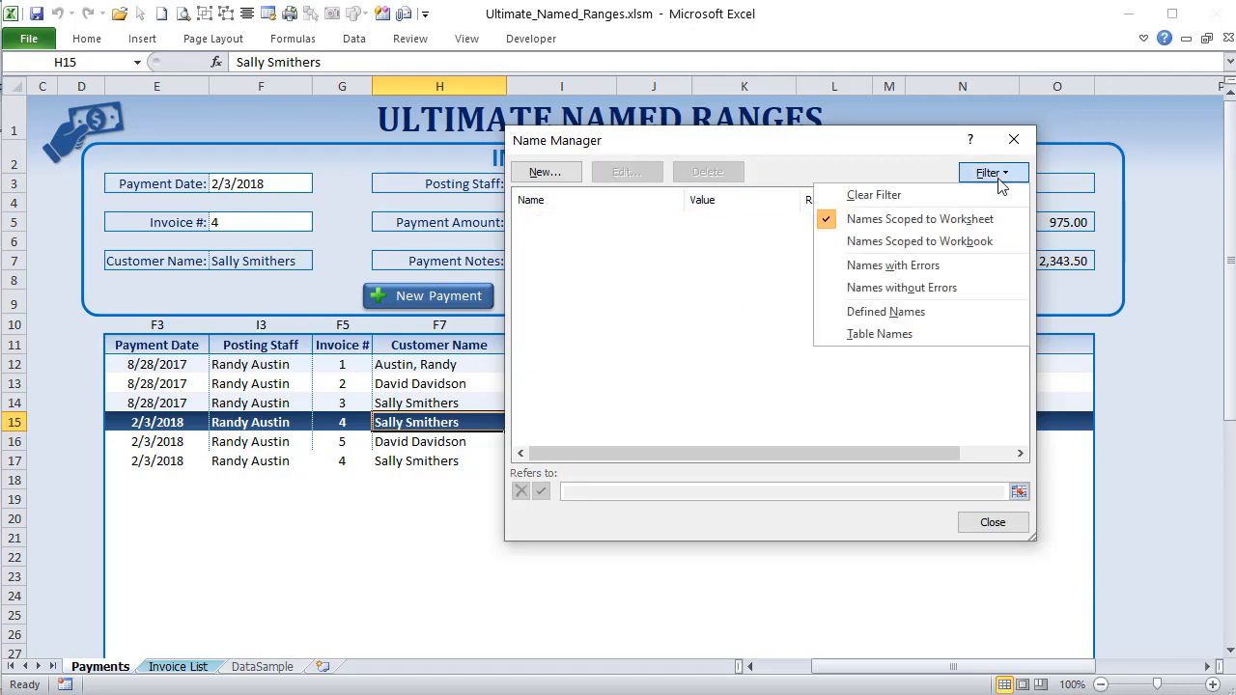
pyautogui.click(964, 249)
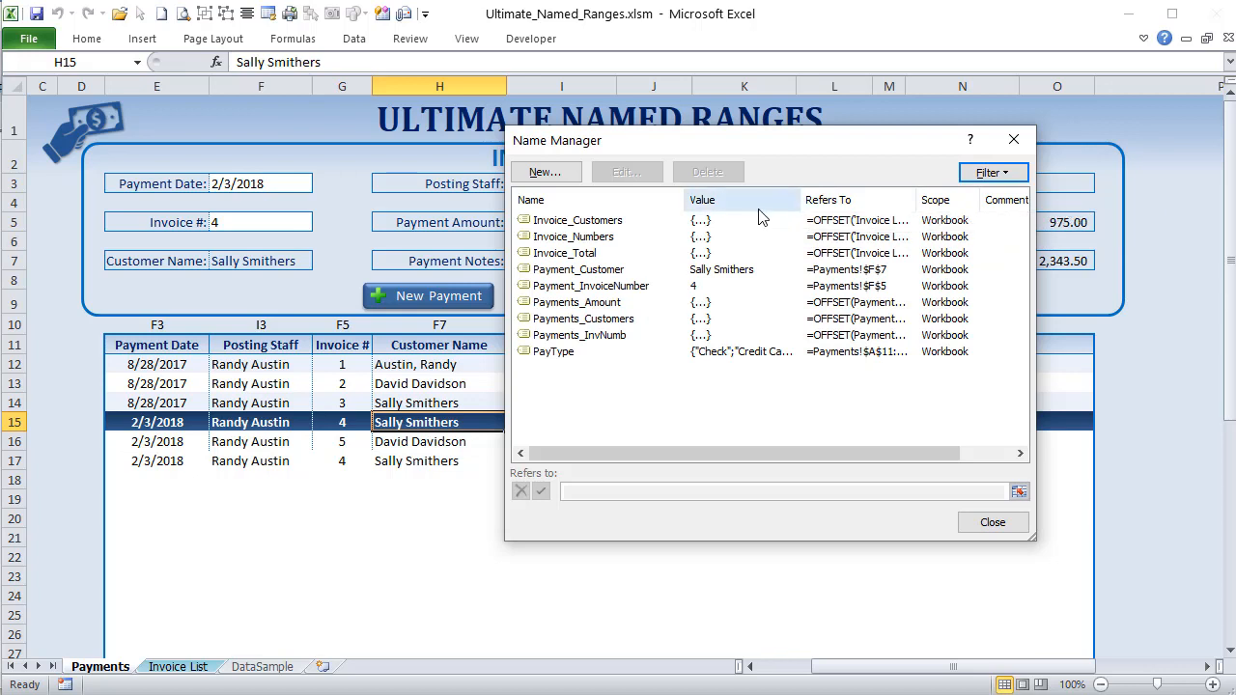
pyautogui.moveTo(793, 200); pyautogui.dragTo(760, 199)
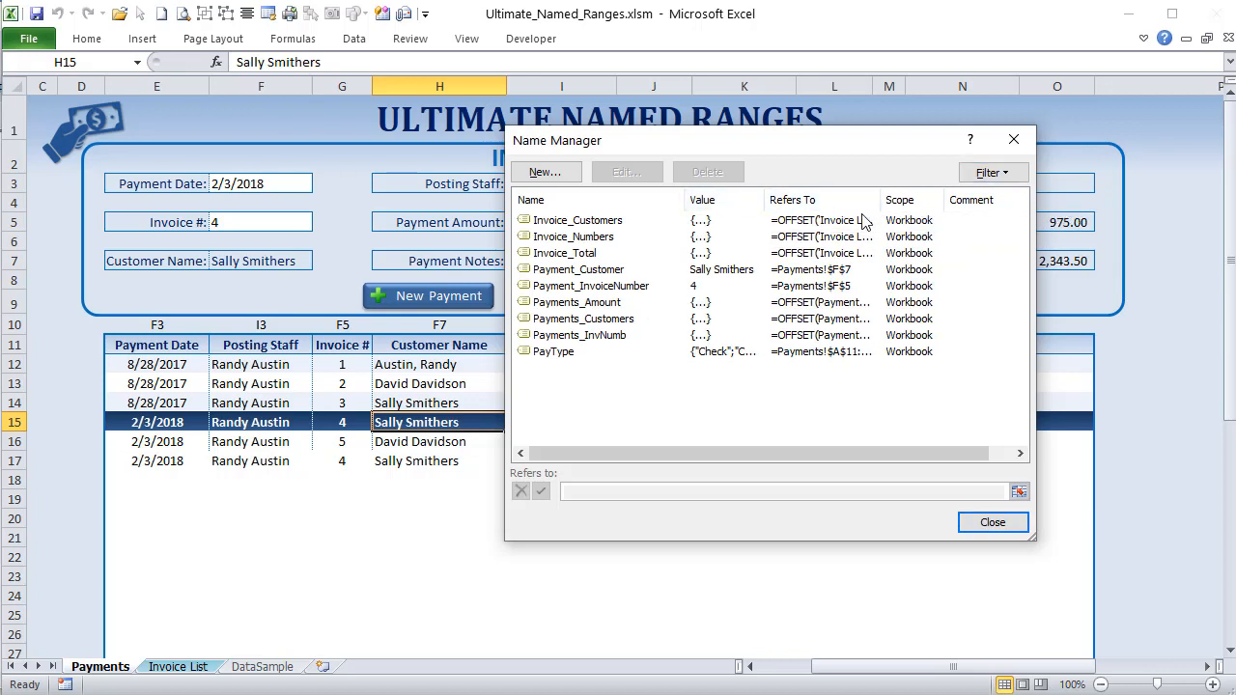
# Filter the names list to names with errors, clear the filters again, and close the Name Manager
pyautogui.click(995, 173)
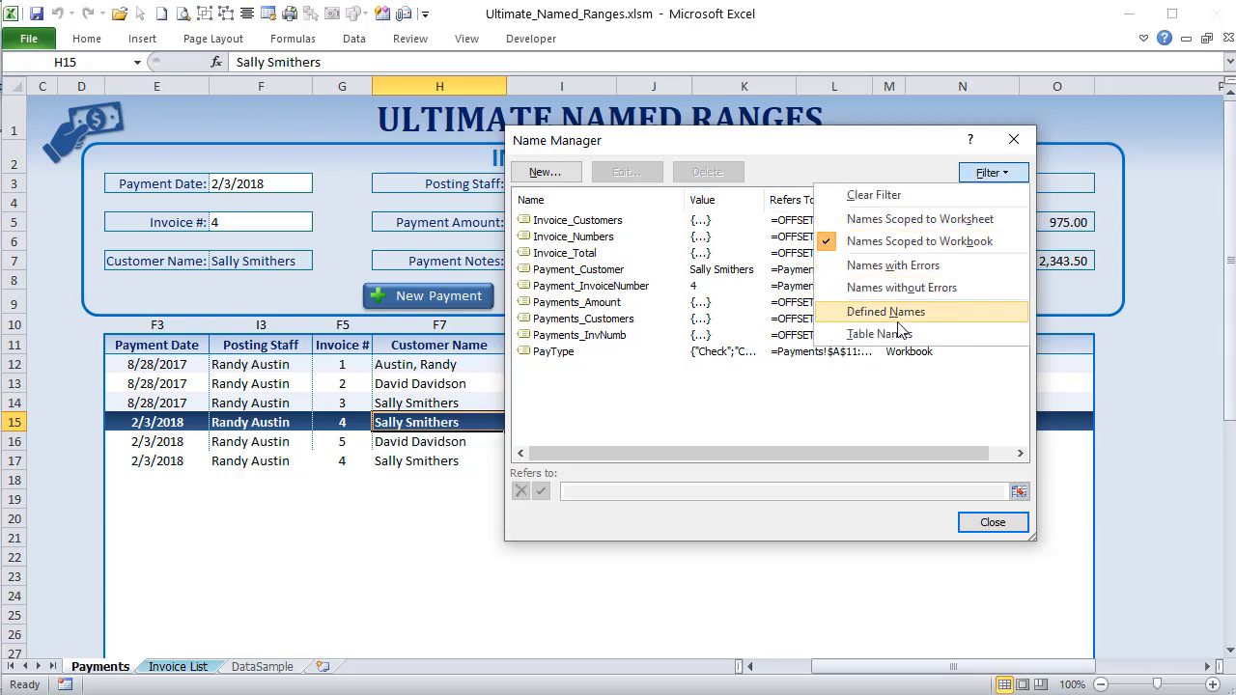
pyautogui.click(888, 268)
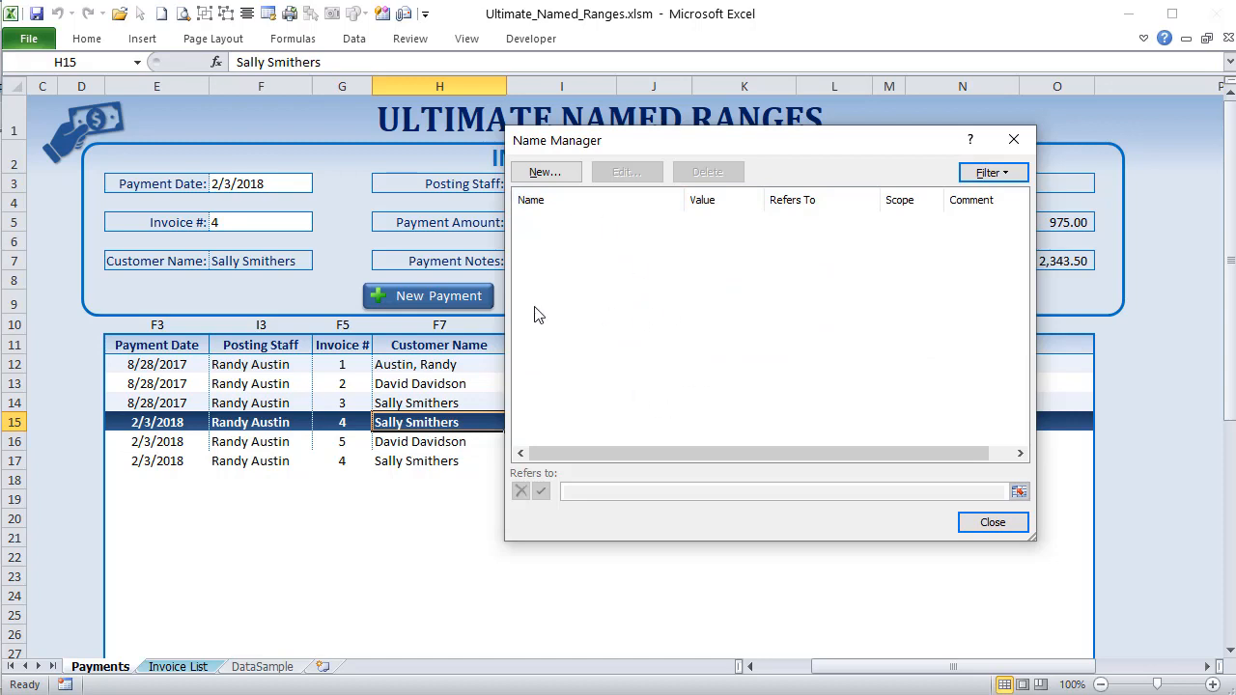
pyautogui.click(991, 174)
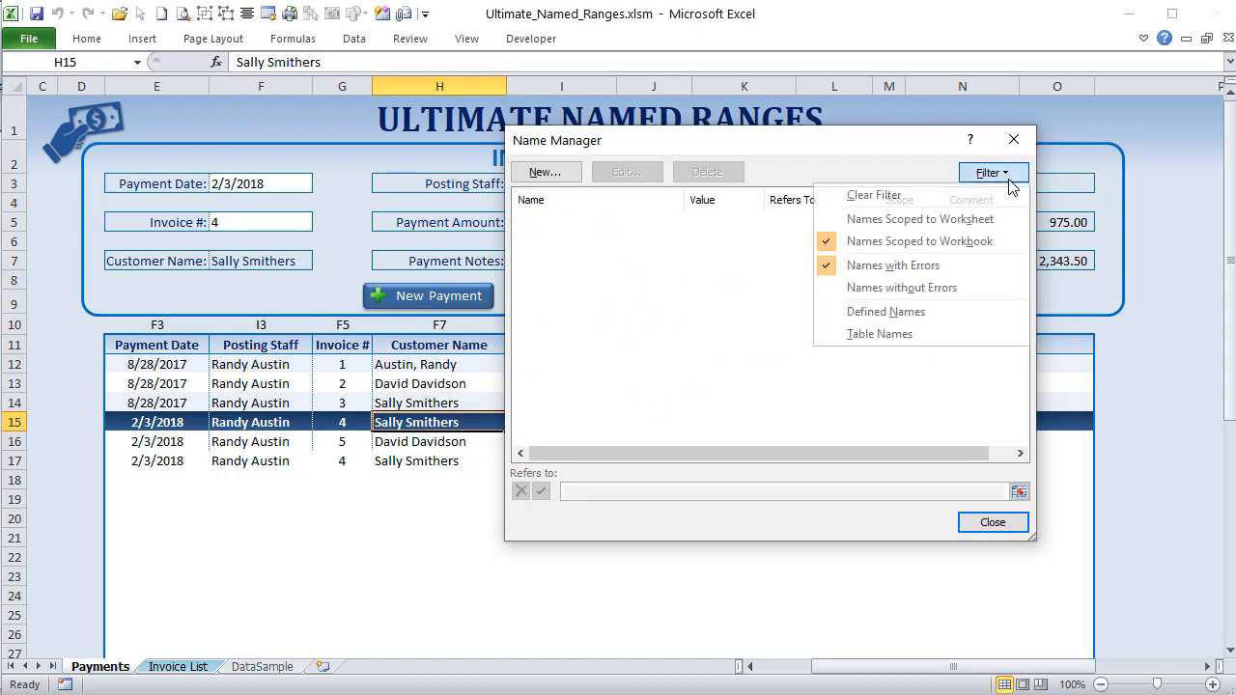
pyautogui.click(951, 199)
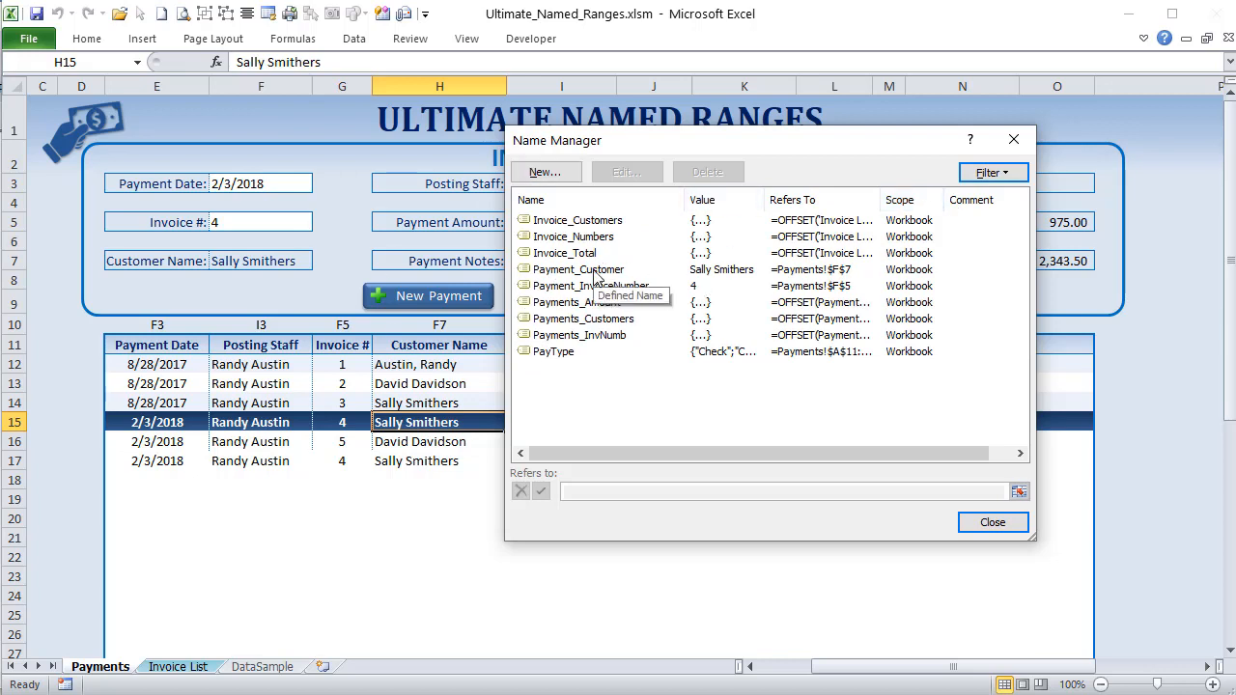
pyautogui.click(1013, 142)
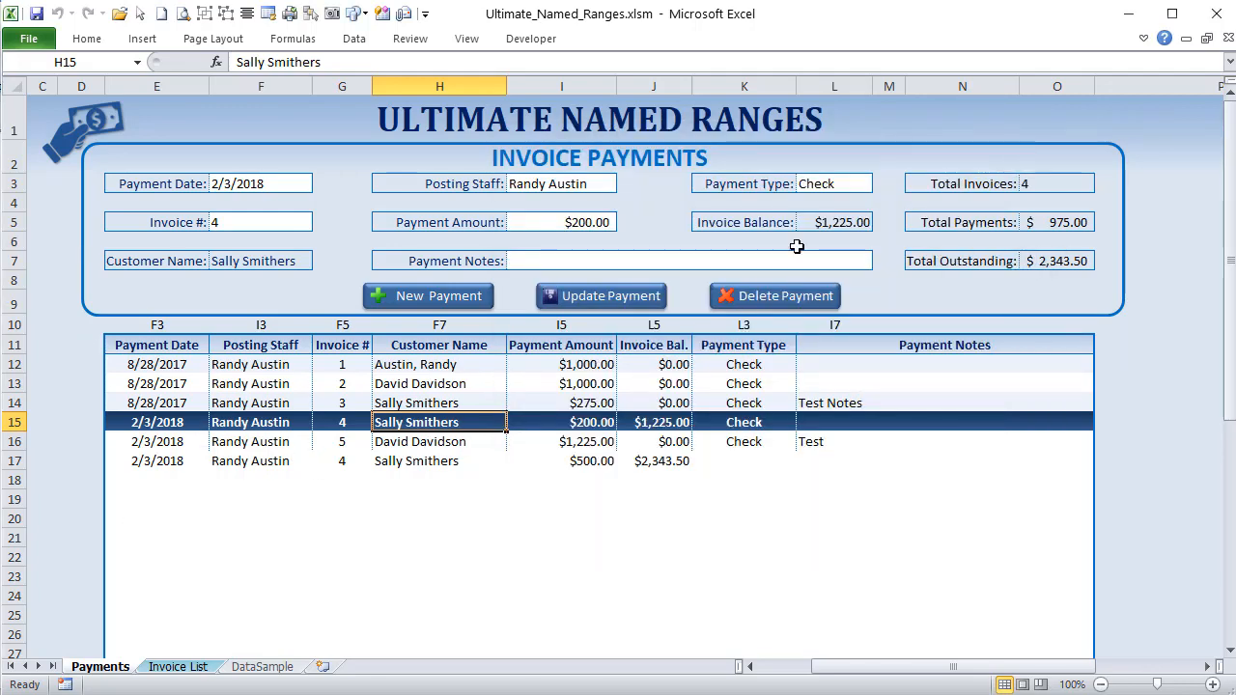
# Assign the name TotalInvoice to the Total Invoices value in cell O3
pyautogui.click(1069, 183)
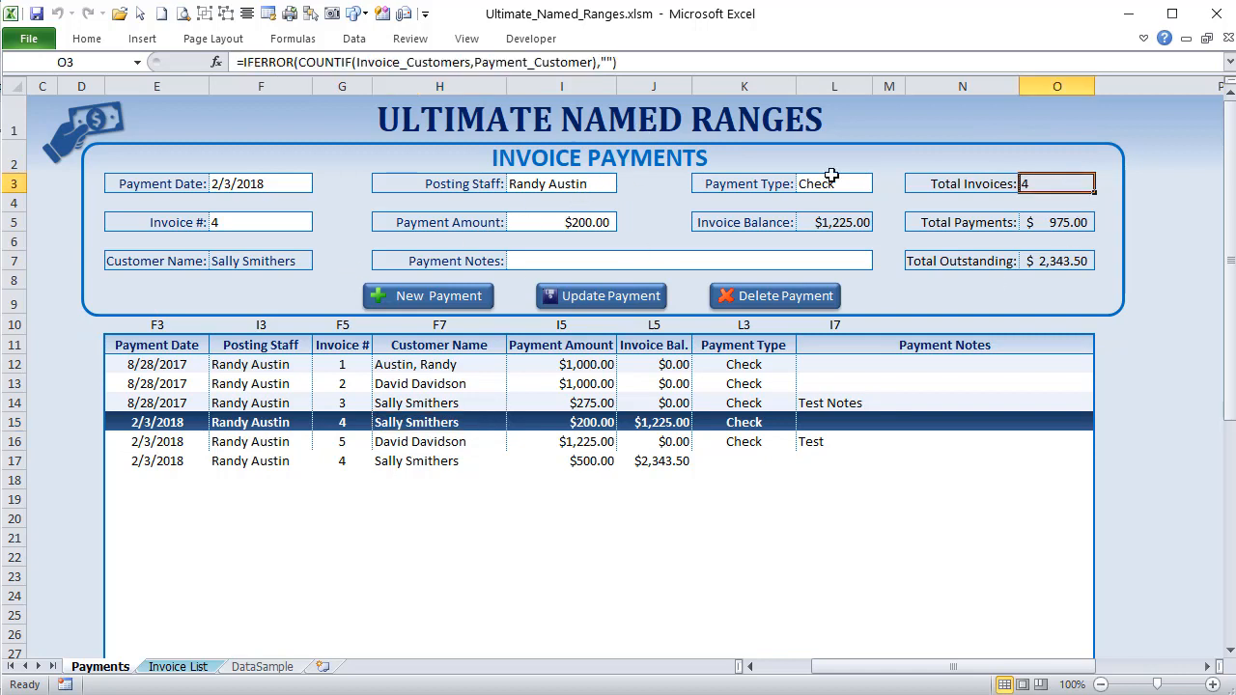
pyautogui.click(80, 61)
pyautogui.write('TotalInvoice')
pyautogui.press('Return')
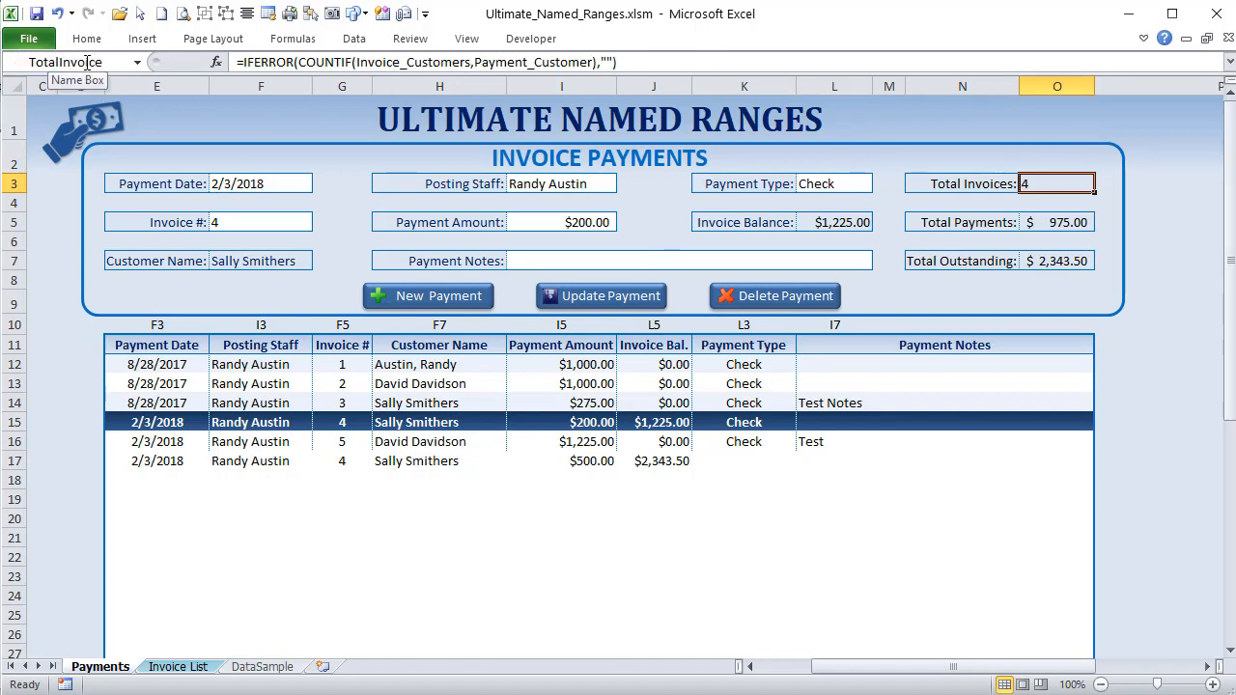
# Select a different cell, and jump back to the Total Invoices cell by choosing TotalInvoice from the list of defined names
pyautogui.click(397, 160)
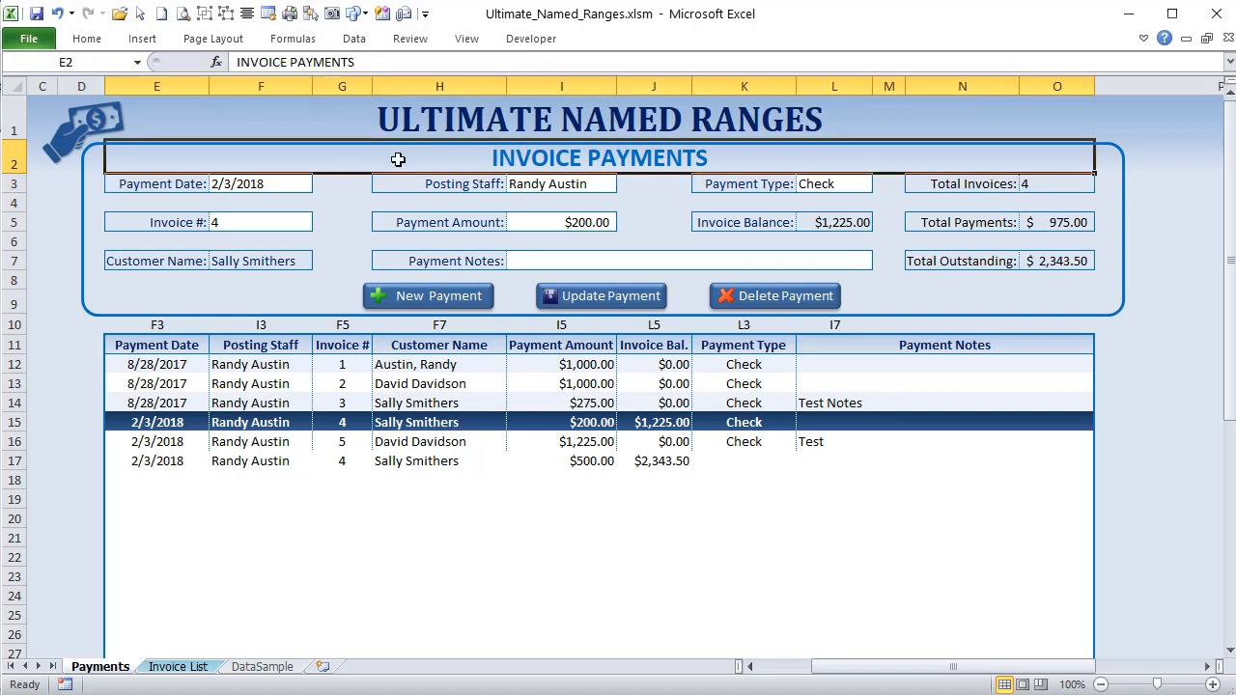
pyautogui.click(113, 62)
pyautogui.click(137, 63)
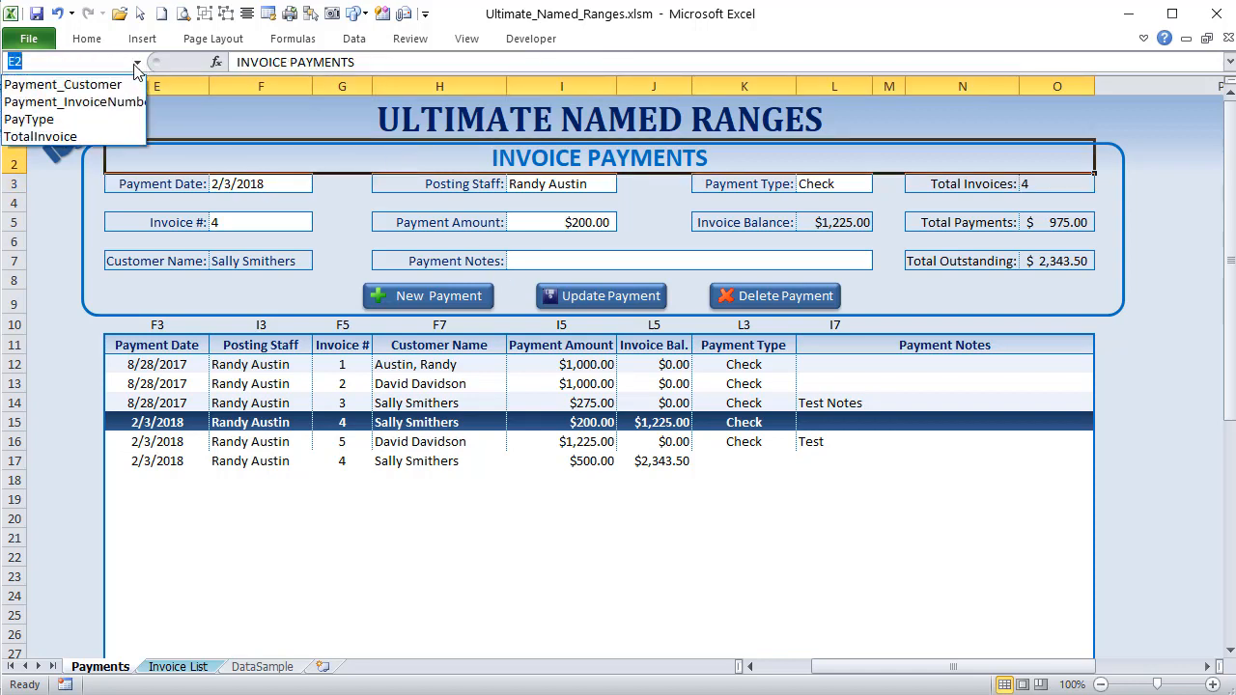
pyautogui.click(40, 137)
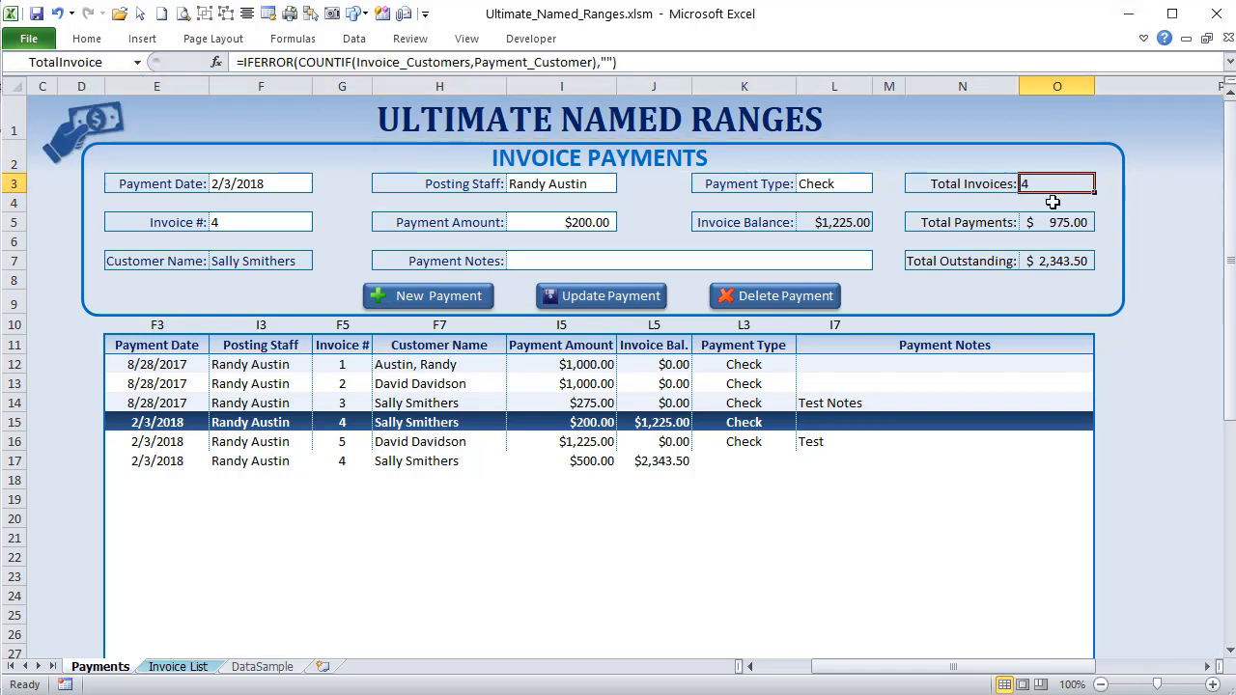
# Review the workbook's defined names in the Name Manager, close it, and return to the Payments sheet
pyautogui.click(292, 39)
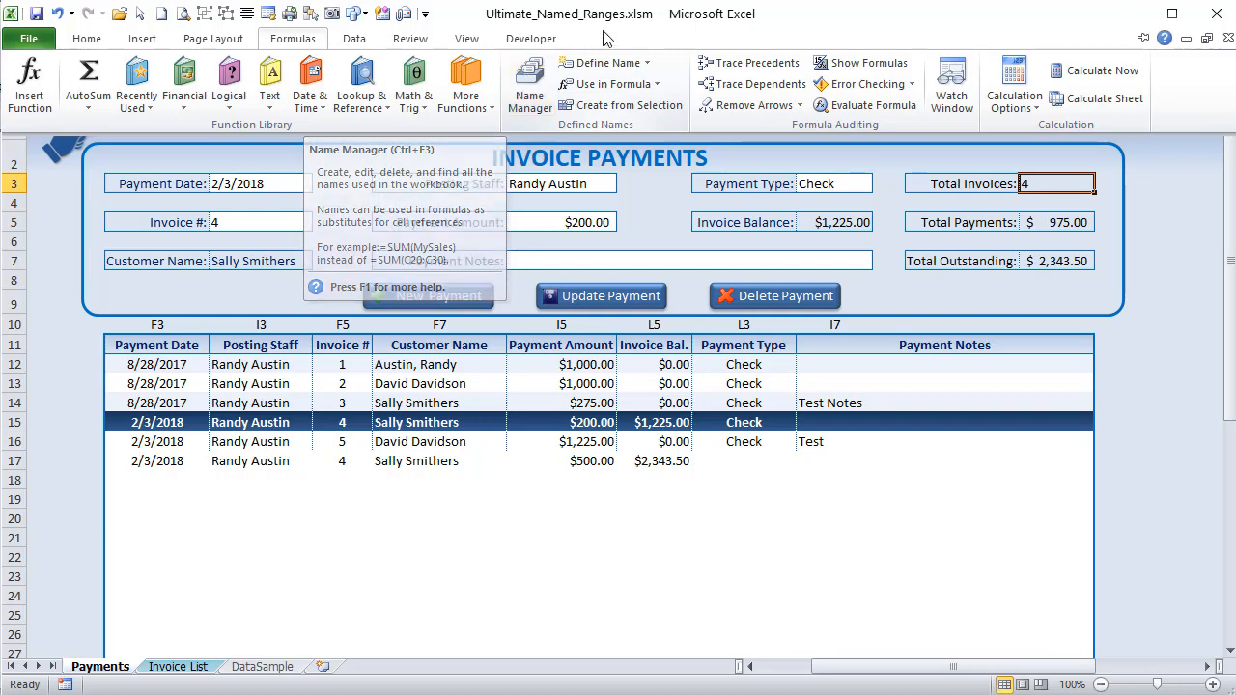
pyautogui.click(633, 37)
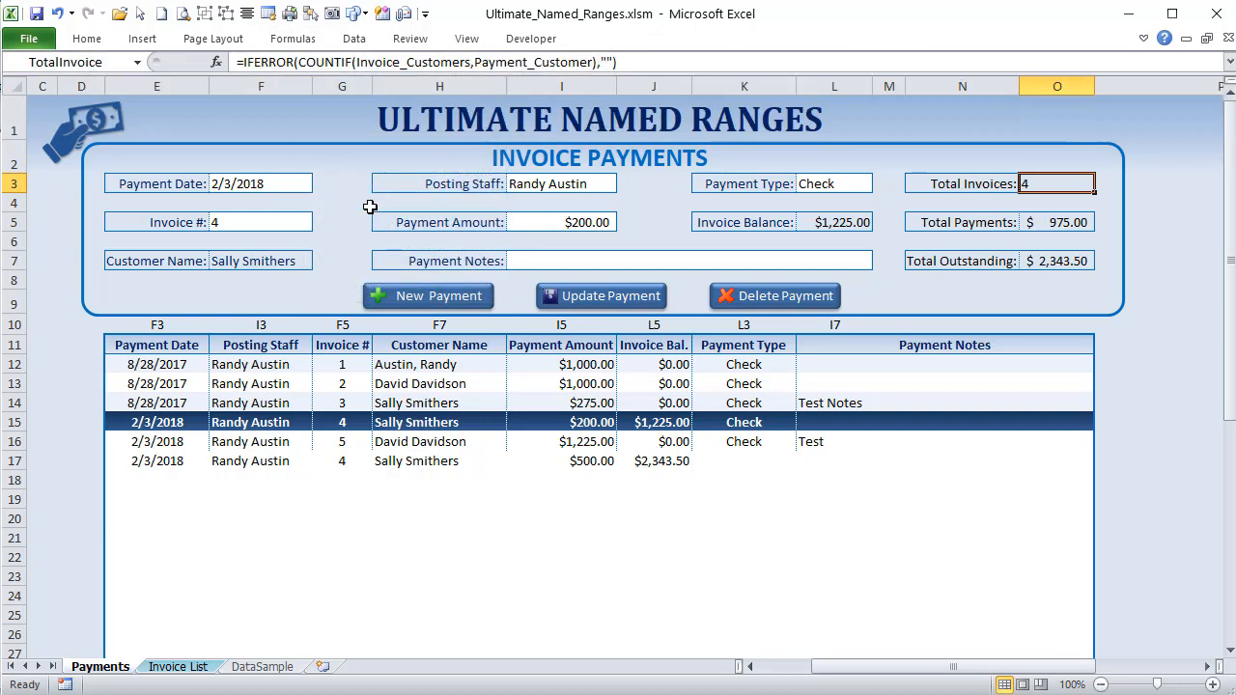
pyautogui.hotkey('ctrl', 'F3')
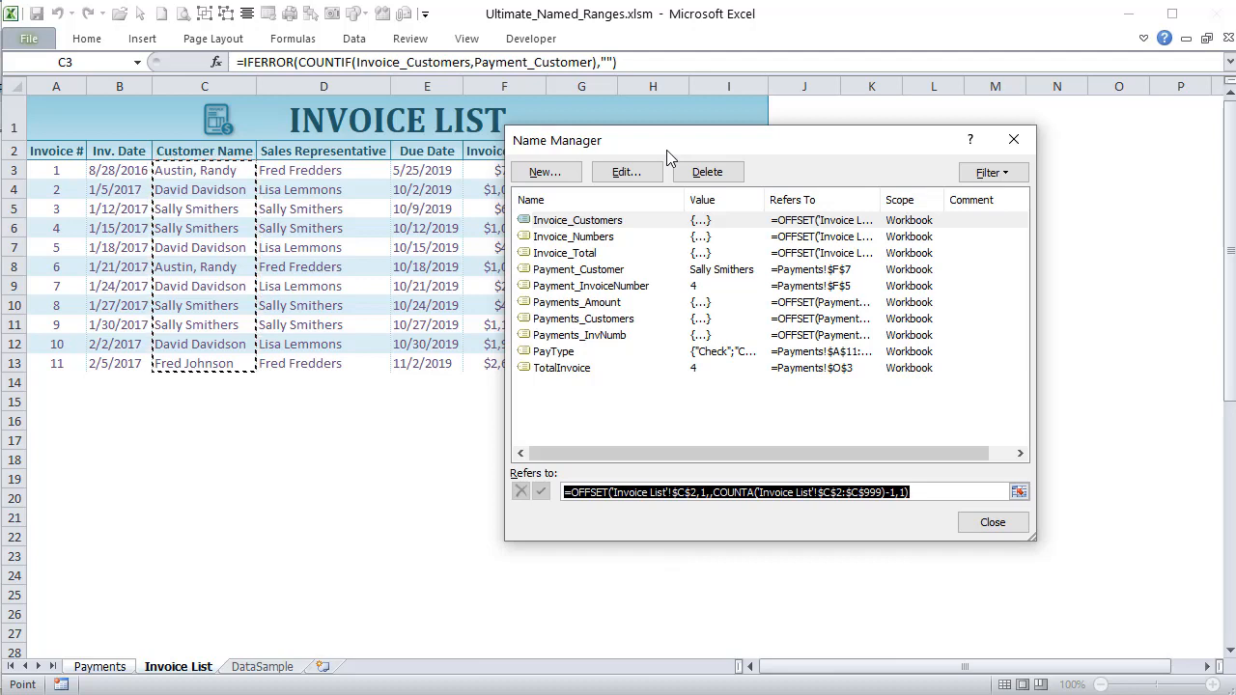
pyautogui.click(1014, 140)
pyautogui.hotkey('ctrl', 'pageup')
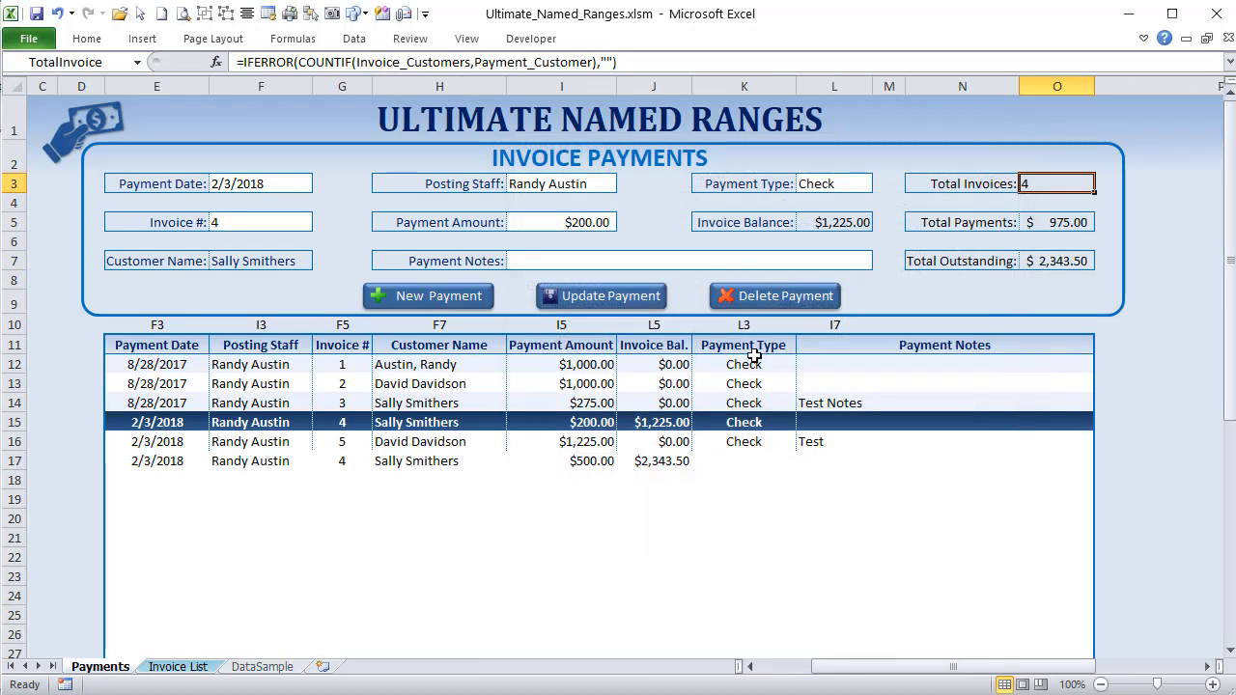
# Create a named range from the Payment Notes block L11:O17, using its top row as the name
pyautogui.click(845, 346)
pyautogui.moveTo(845, 346); pyautogui.dragTo(854, 468)
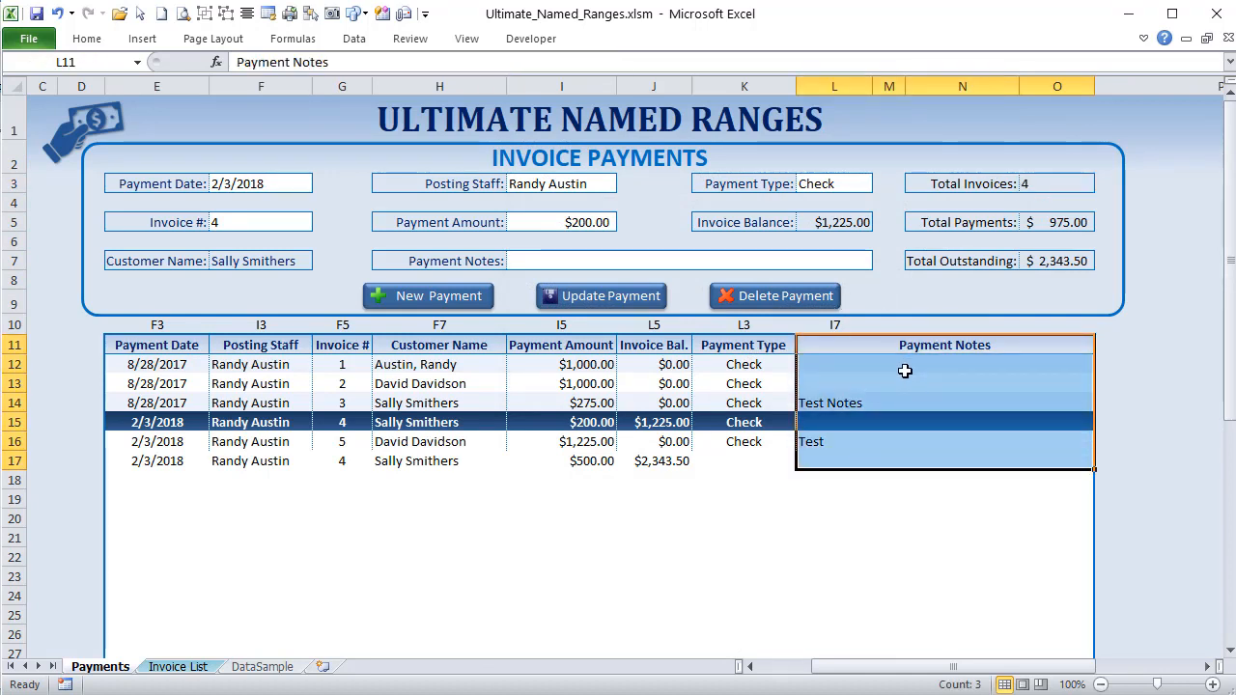
pyautogui.hotkey('ctrl', 'shift', 'F3')
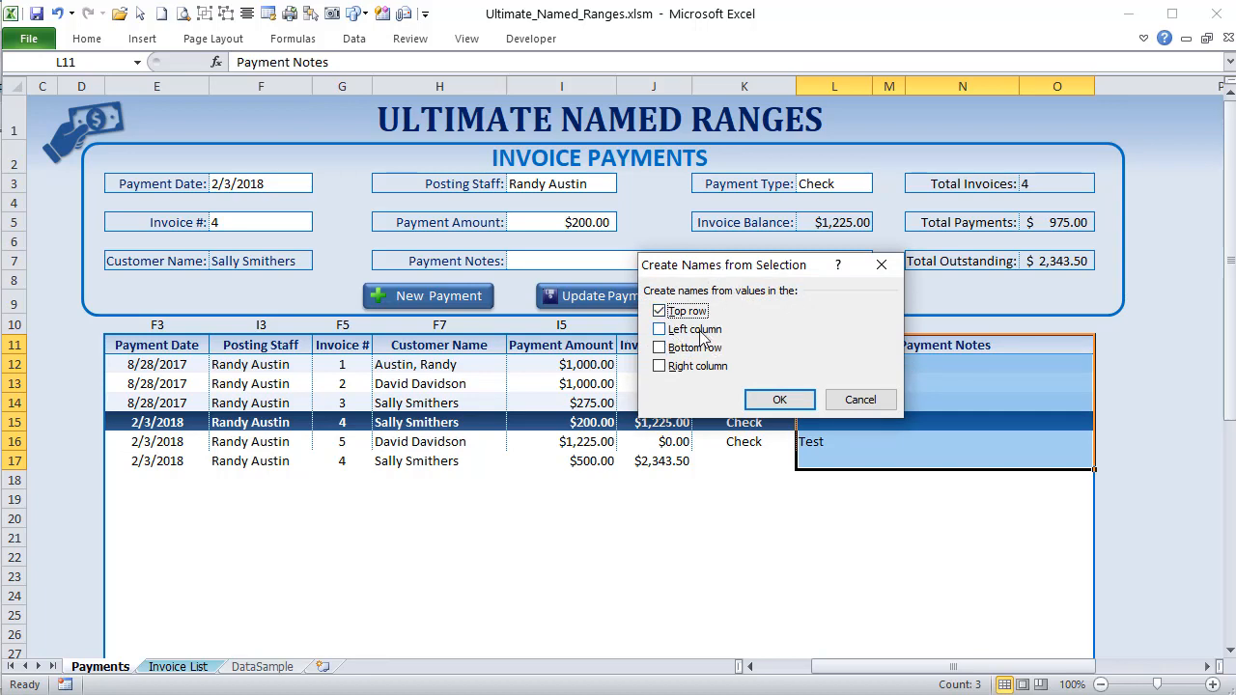
pyautogui.click(780, 401)
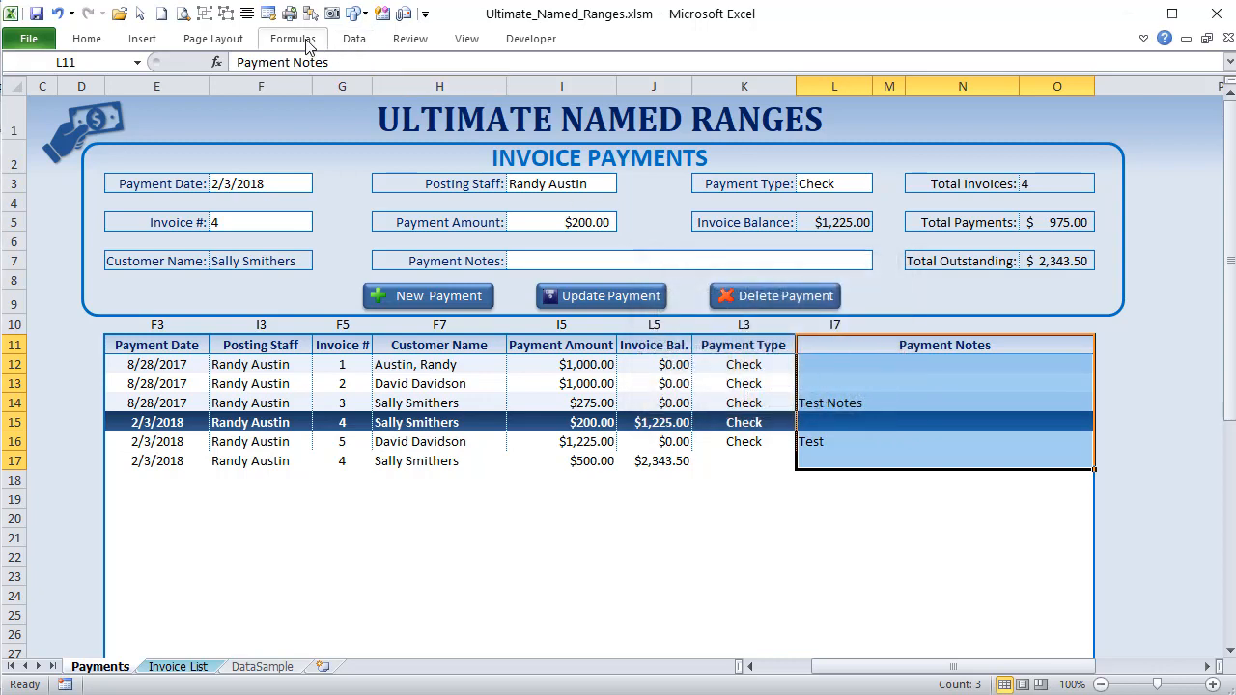
# Check the range of the Payment_Notes name in the Name Manager, and delete that name
pyautogui.hotkey('ctrl', 'F3')
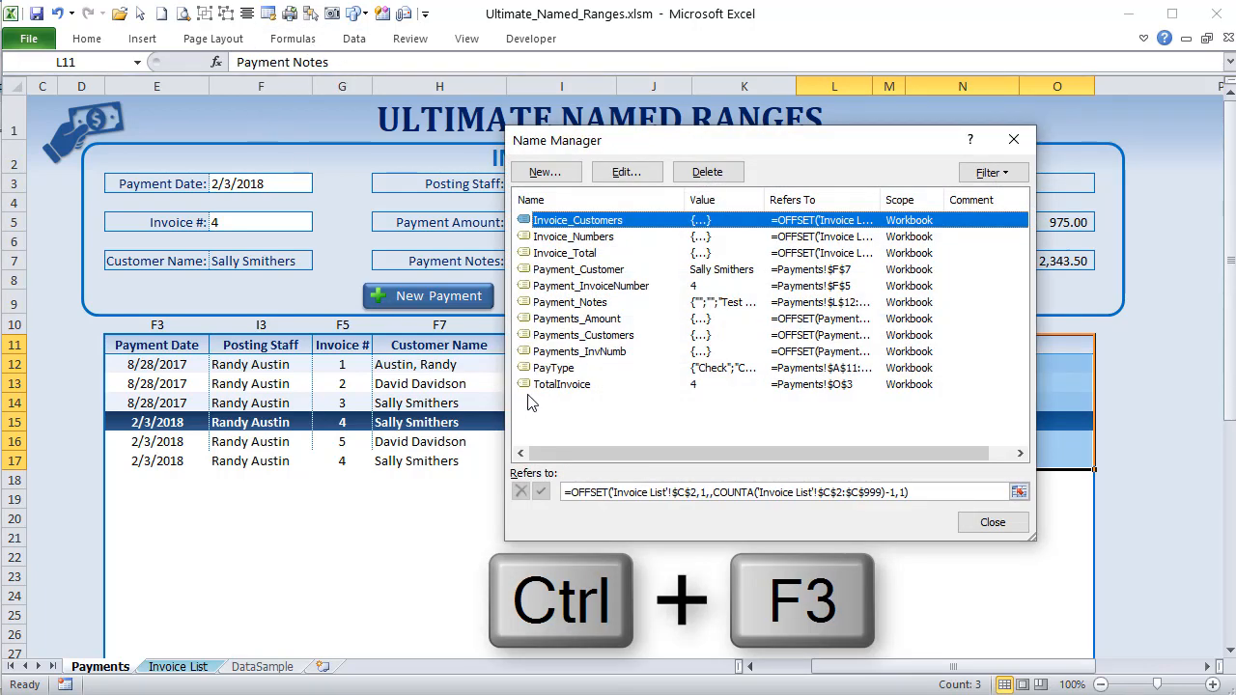
pyautogui.click(582, 303)
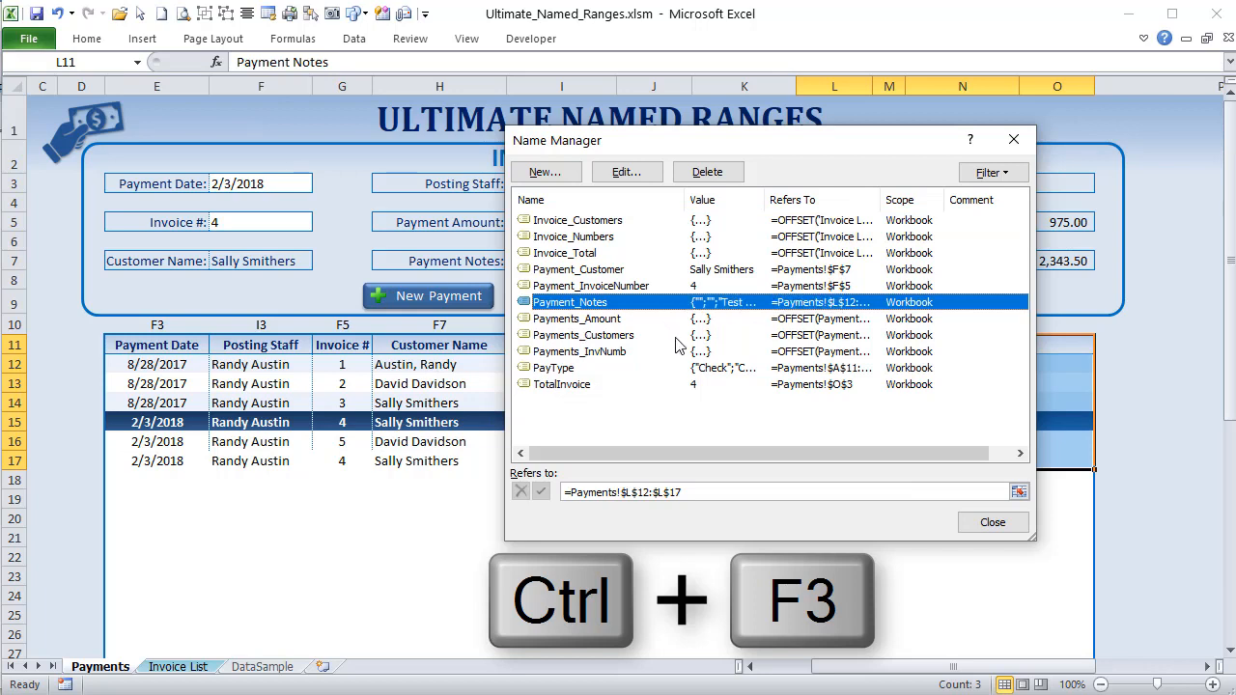
pyautogui.press('Tab')
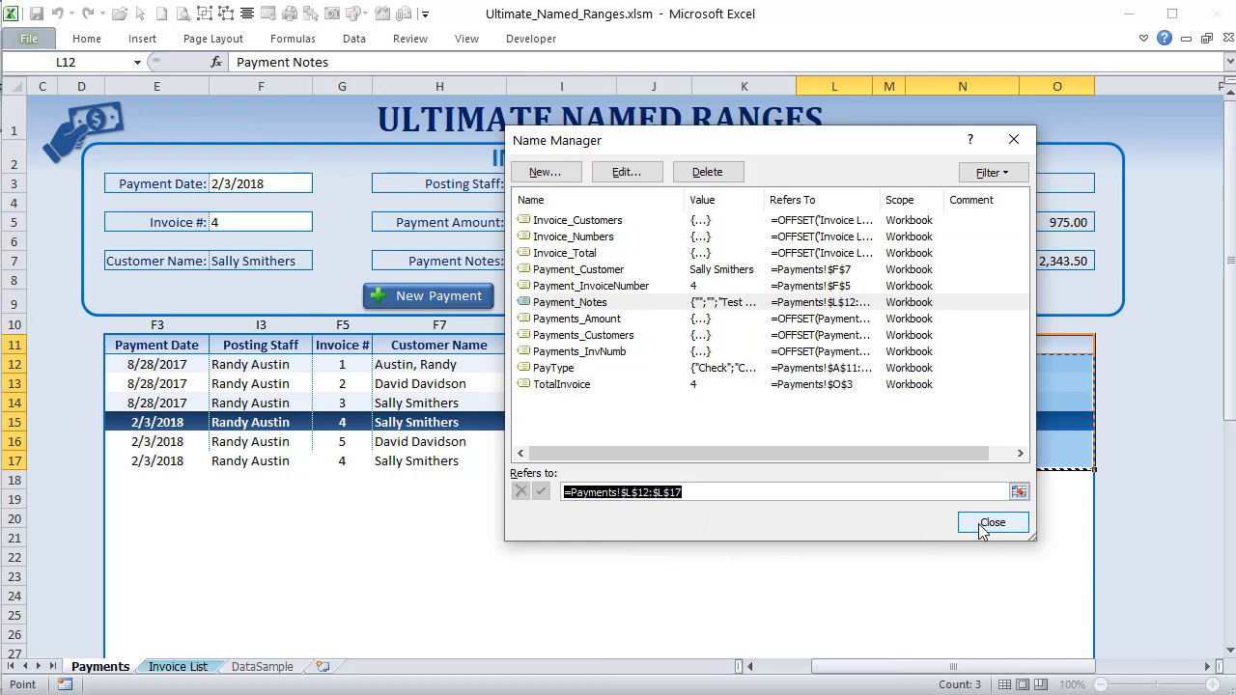
pyautogui.click(704, 174)
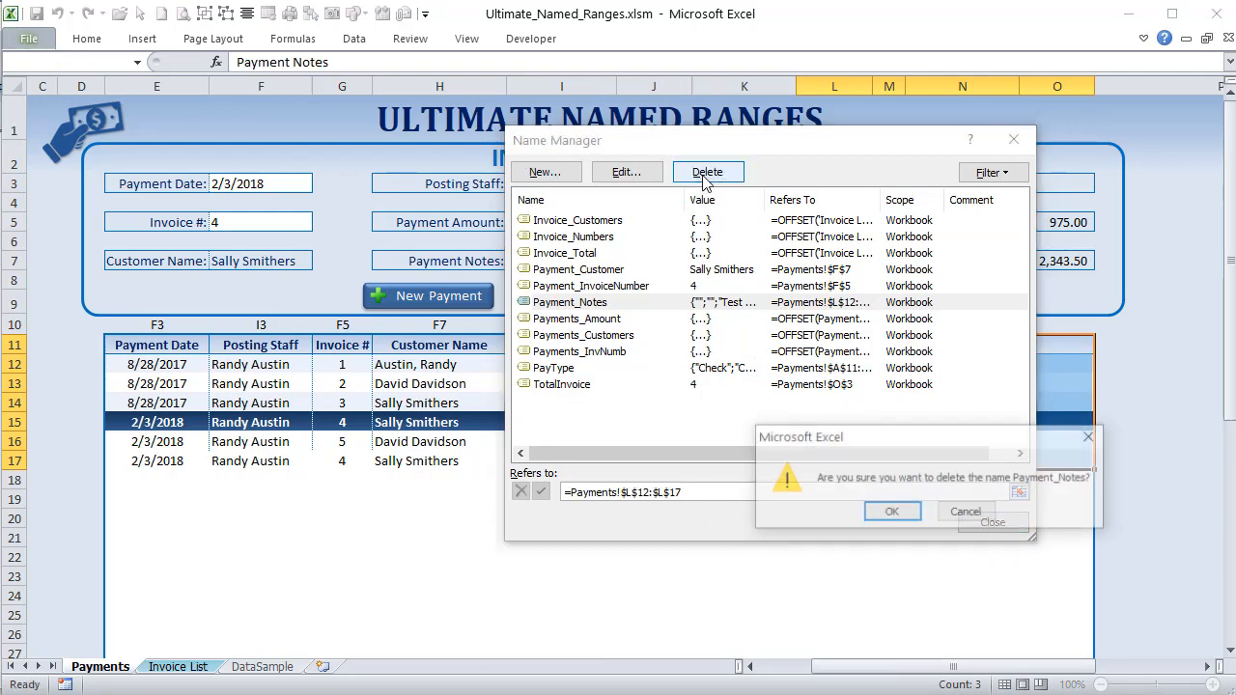
pyautogui.click(891, 511)
pyautogui.click(969, 519)
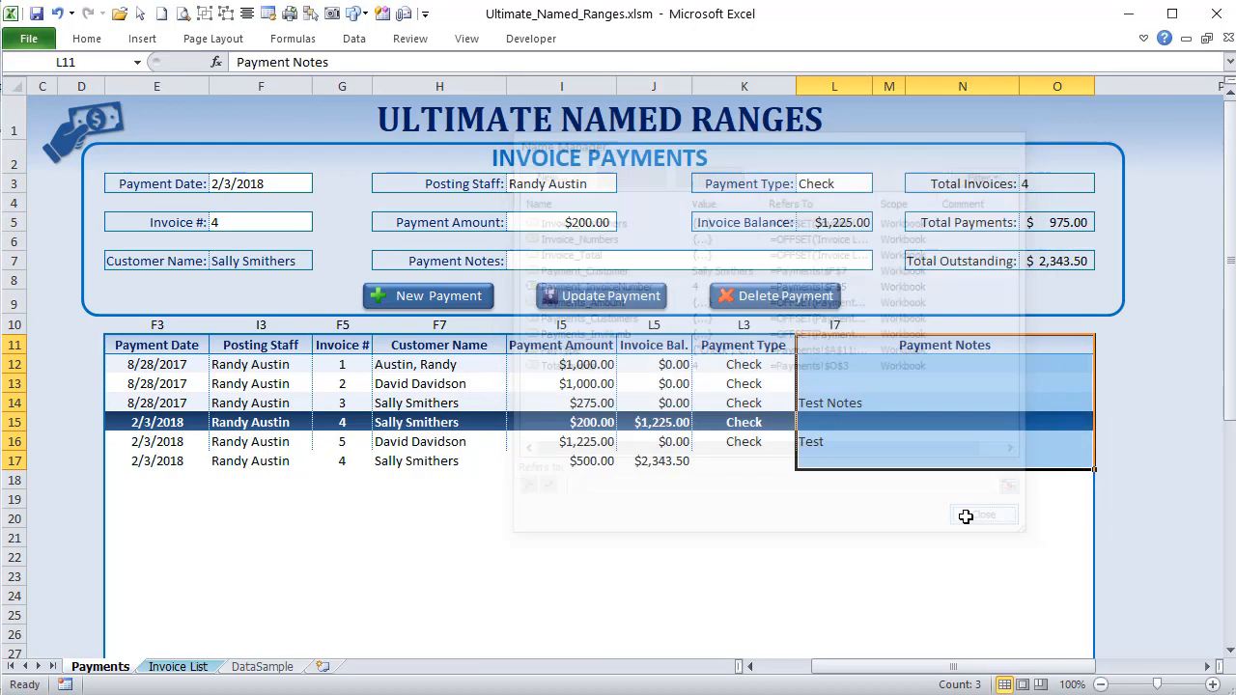
pyautogui.click(910, 532)
pyautogui.click(1041, 185)
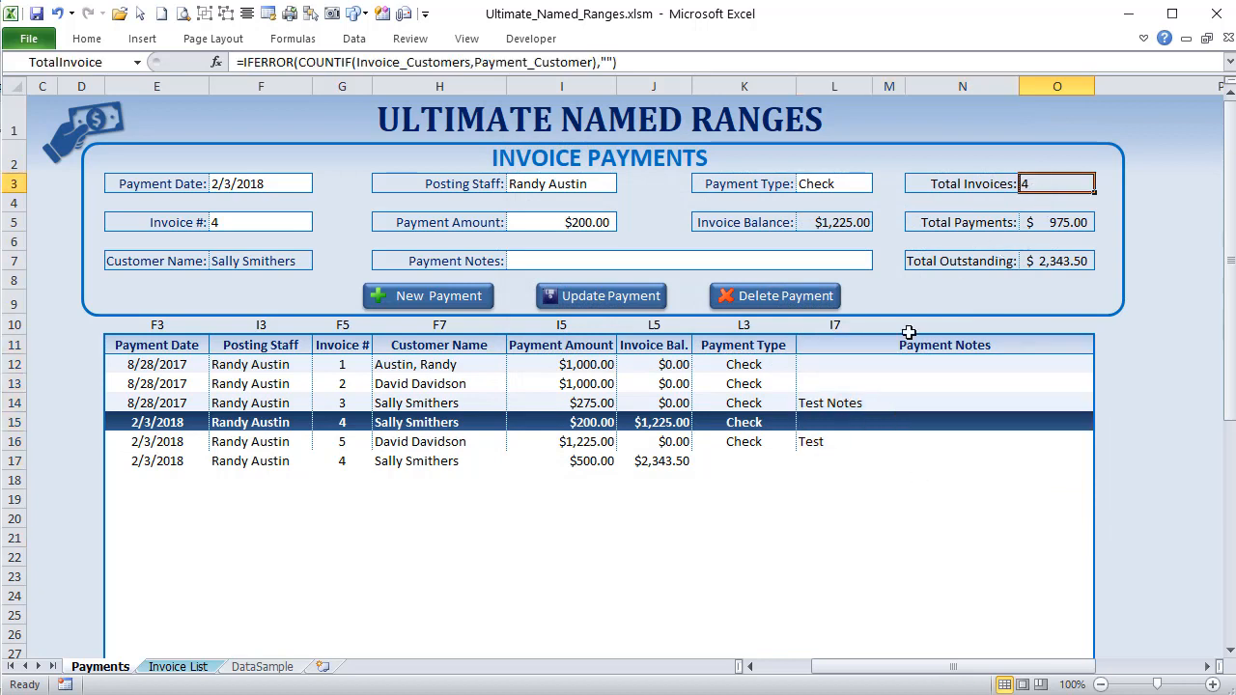
pyautogui.moveTo(903, 345); pyautogui.dragTo(897, 439)
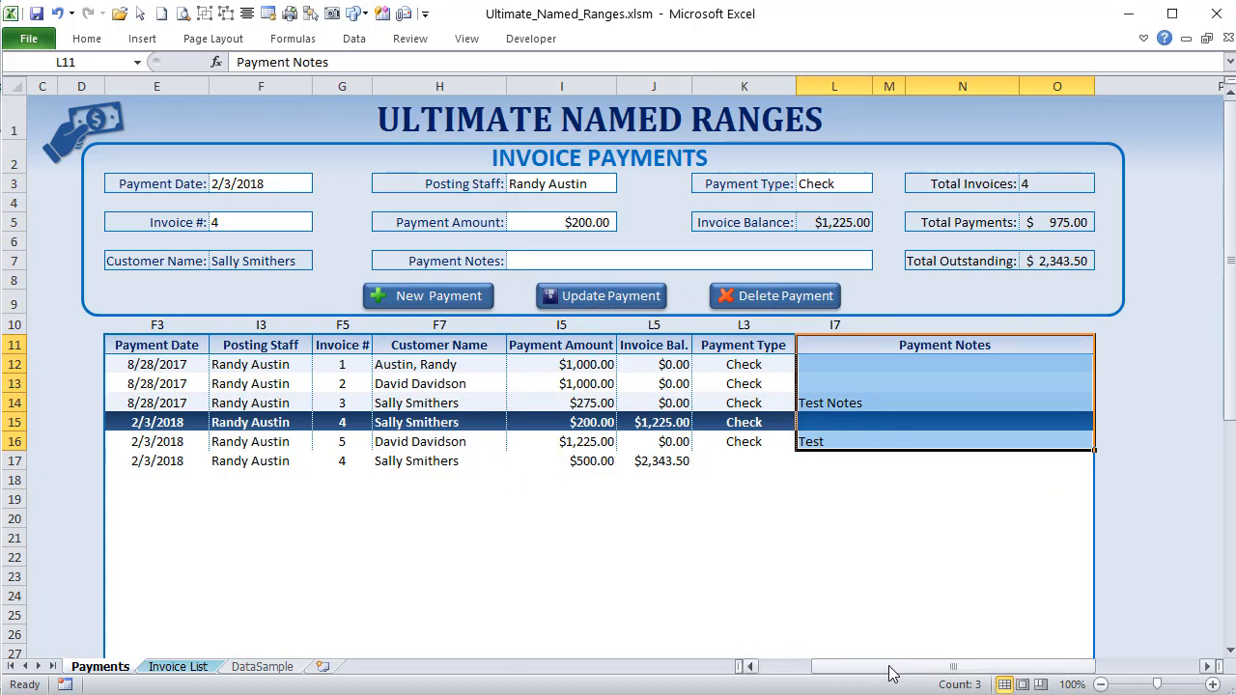
# Select the Payment Type cell L3 and view the choices in its drop-down list
pyautogui.moveTo(890, 674); pyautogui.dragTo(864, 673)
pyautogui.click(987, 191)
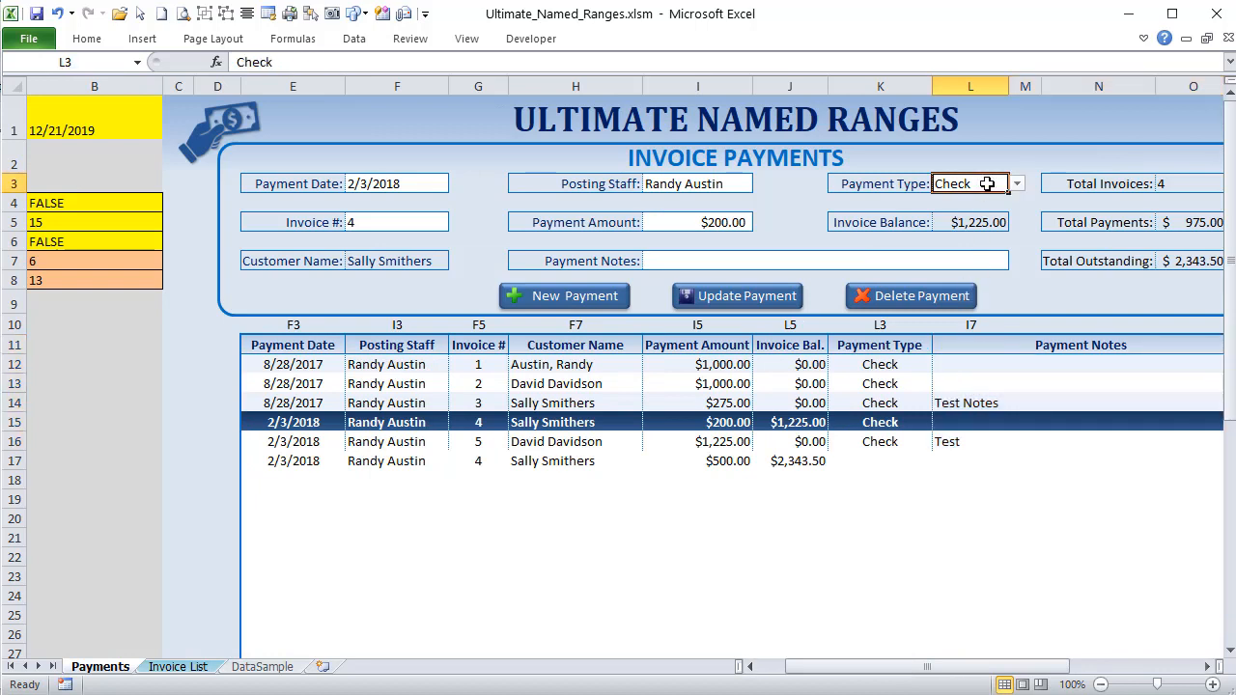
pyautogui.click(1017, 185)
pyautogui.click(1017, 186)
pyautogui.click(1018, 186)
pyautogui.click(1018, 186)
# Inspect the list source in the Payment Type cell's data validation settings, and cancel without changing them
pyautogui.click(351, 39)
pyautogui.click(756, 97)
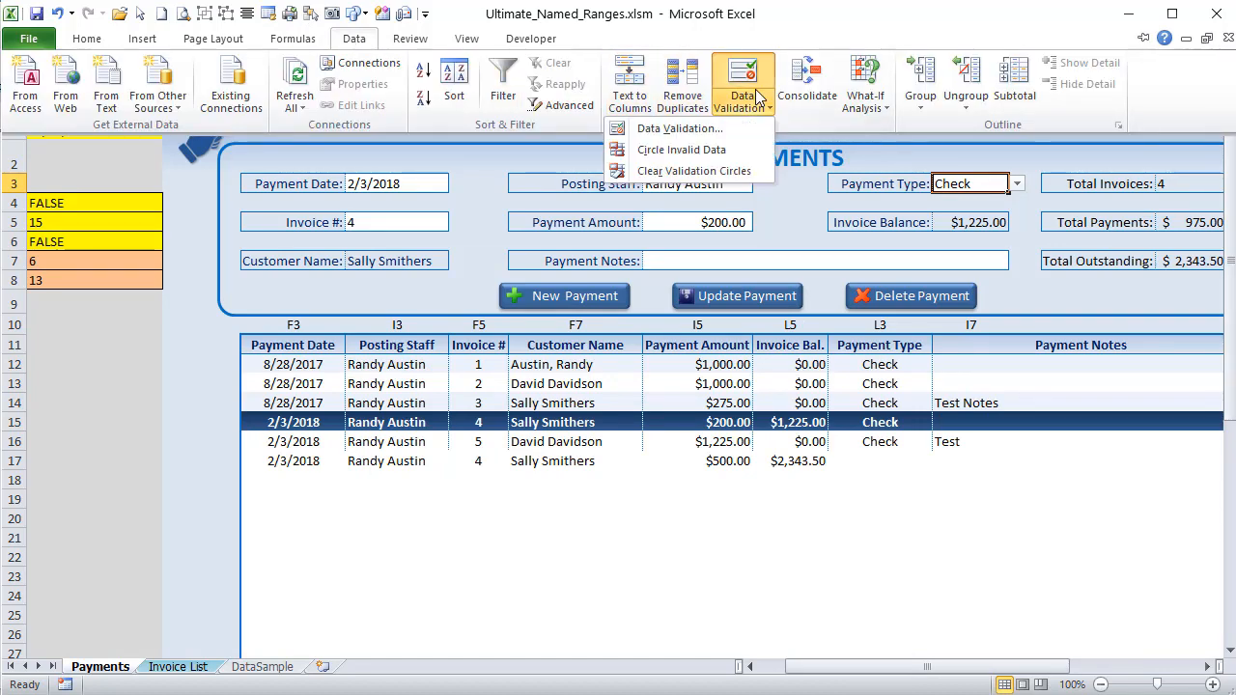
pyautogui.click(708, 130)
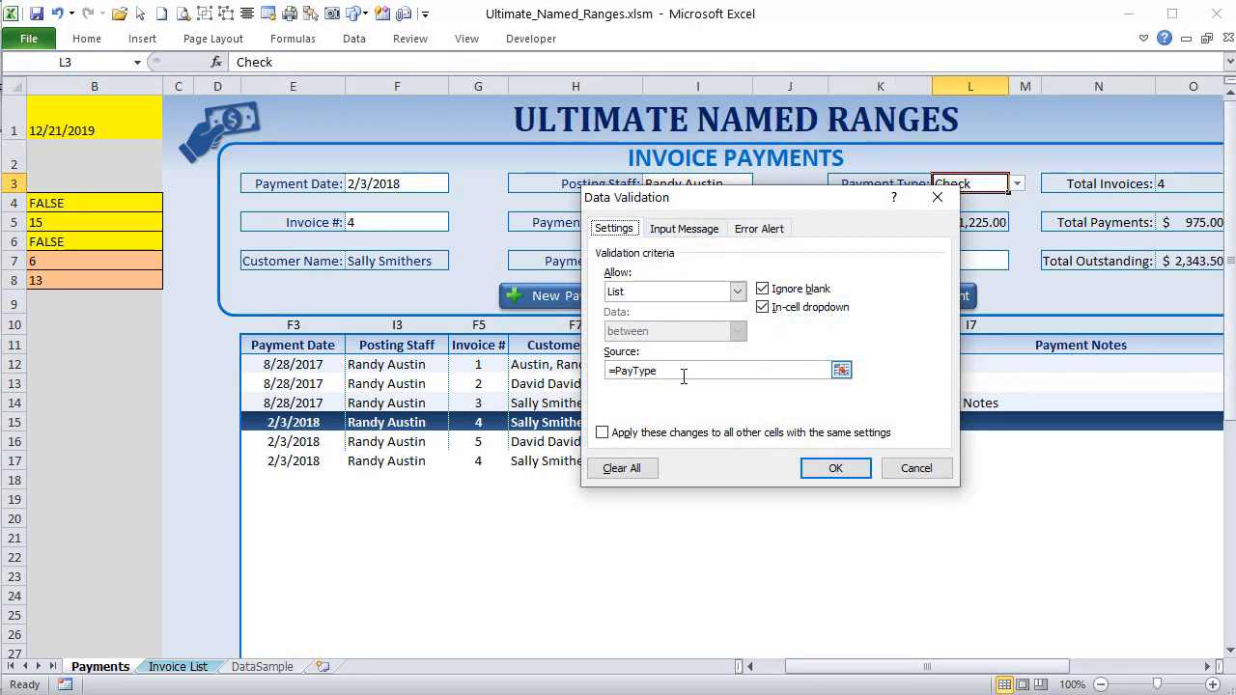
pyautogui.click(916, 468)
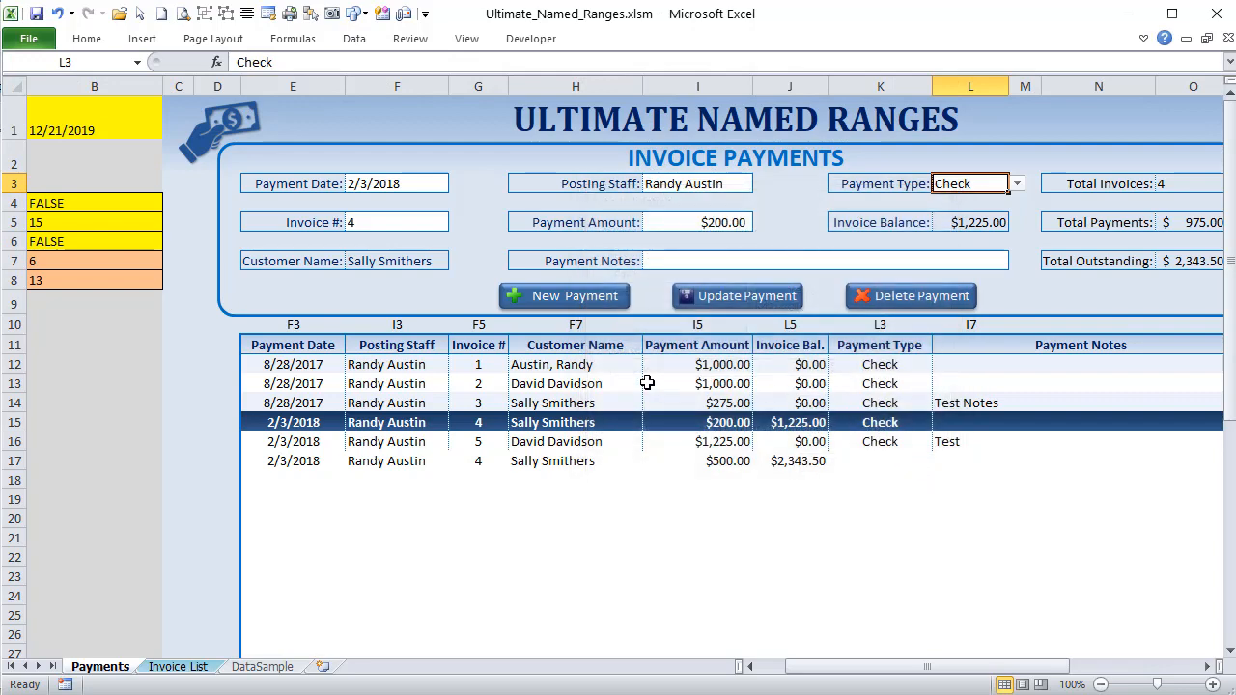
# Select the payment types in A11:A14 to check the named range behind the Payment Type drop-down
pyautogui.moveTo(796, 648); pyautogui.dragTo(717, 649)
pyautogui.moveTo(33, 344); pyautogui.dragTo(37, 407)
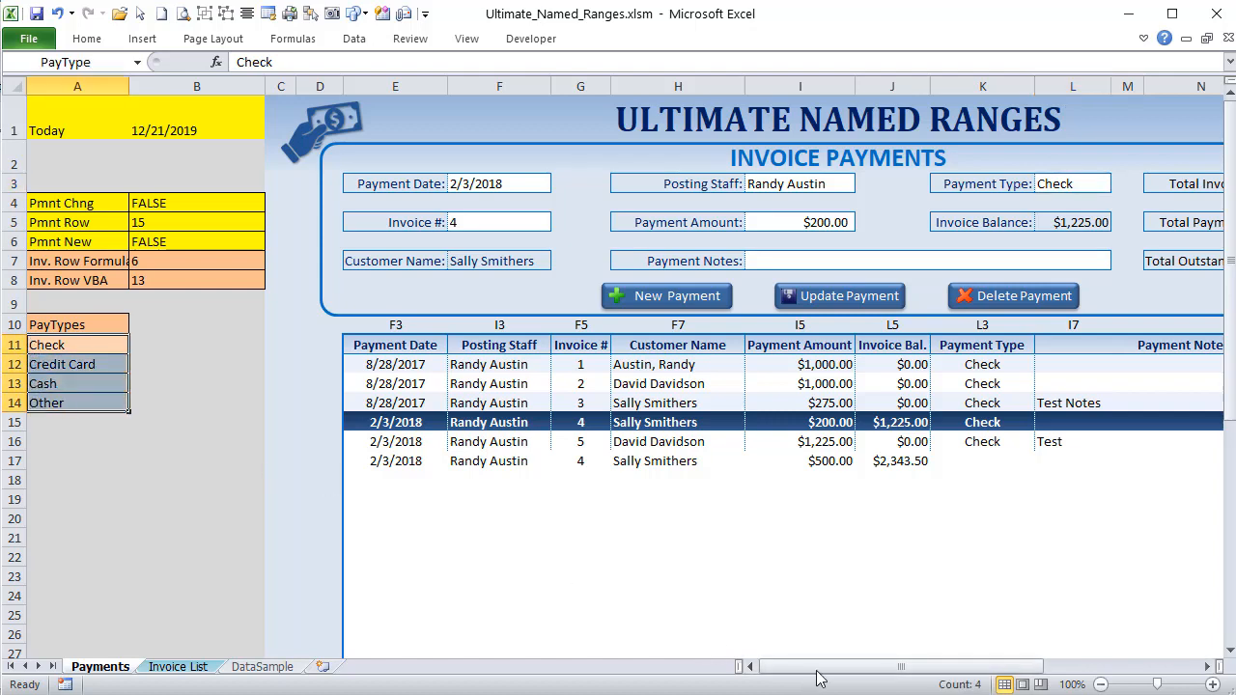
# Check which cells the list source of the Payment Type cell L3 refers to in its data validation settings, and cancel
pyautogui.moveTo(821, 667); pyautogui.dragTo(880, 682)
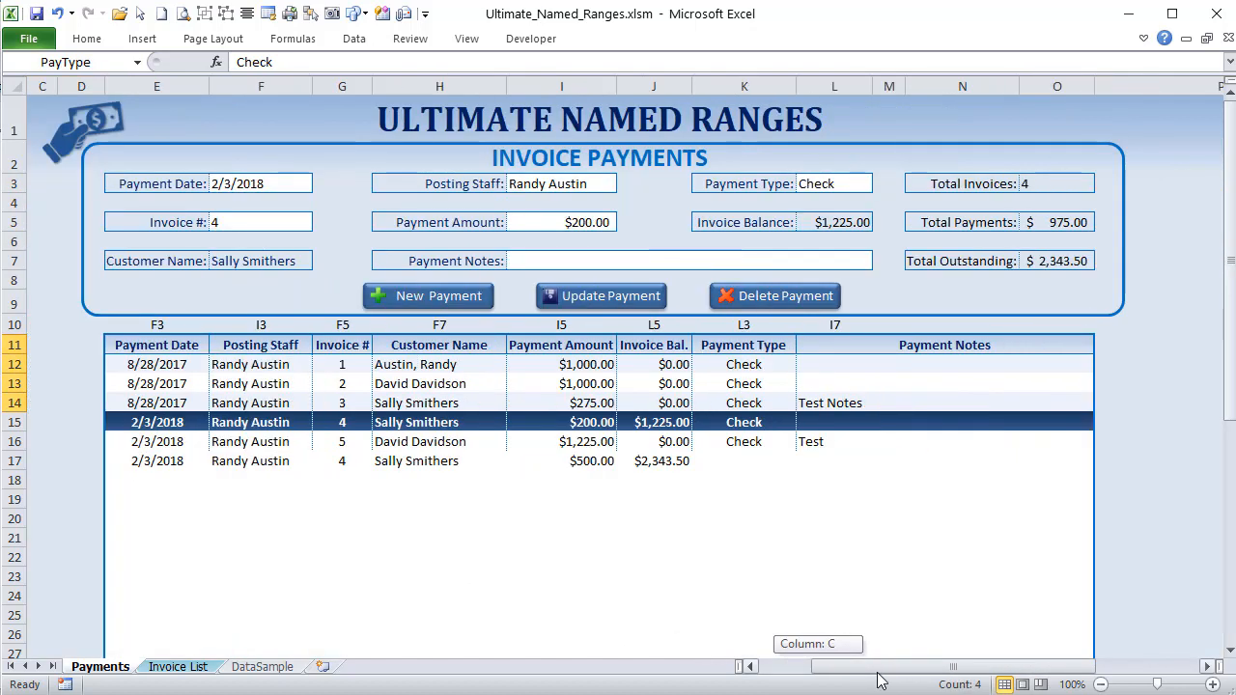
pyautogui.click(843, 182)
pyautogui.click(353, 39)
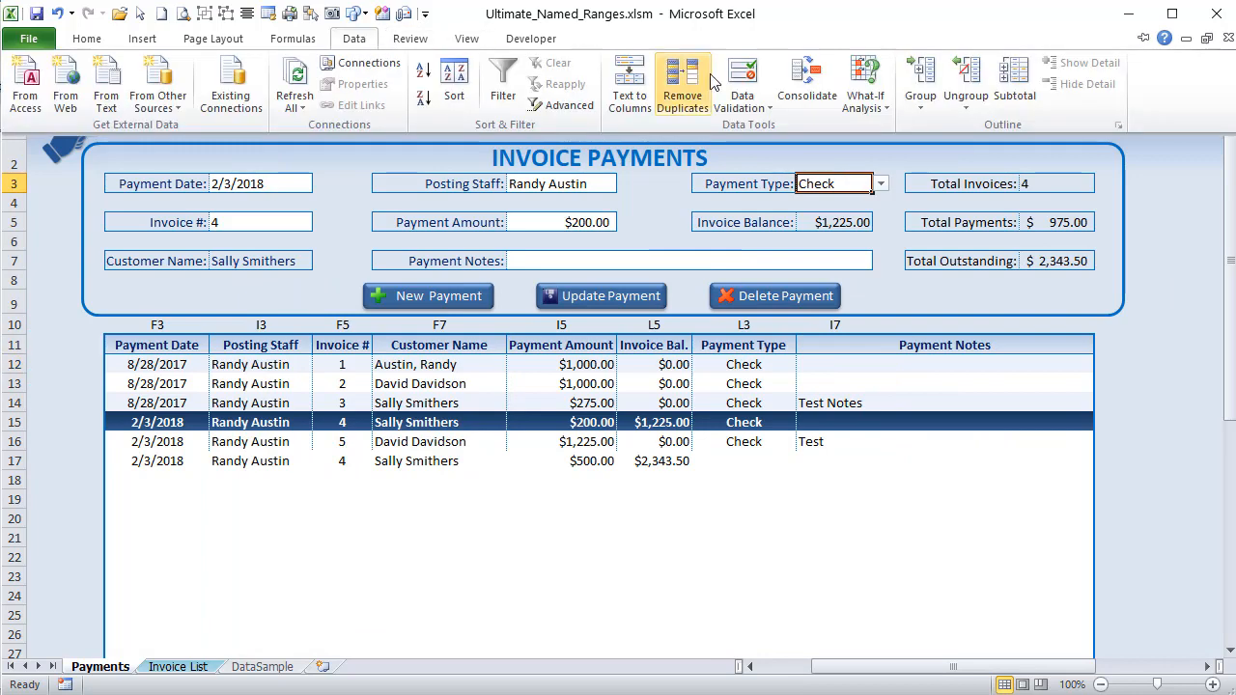
pyautogui.click(745, 100)
pyautogui.click(739, 128)
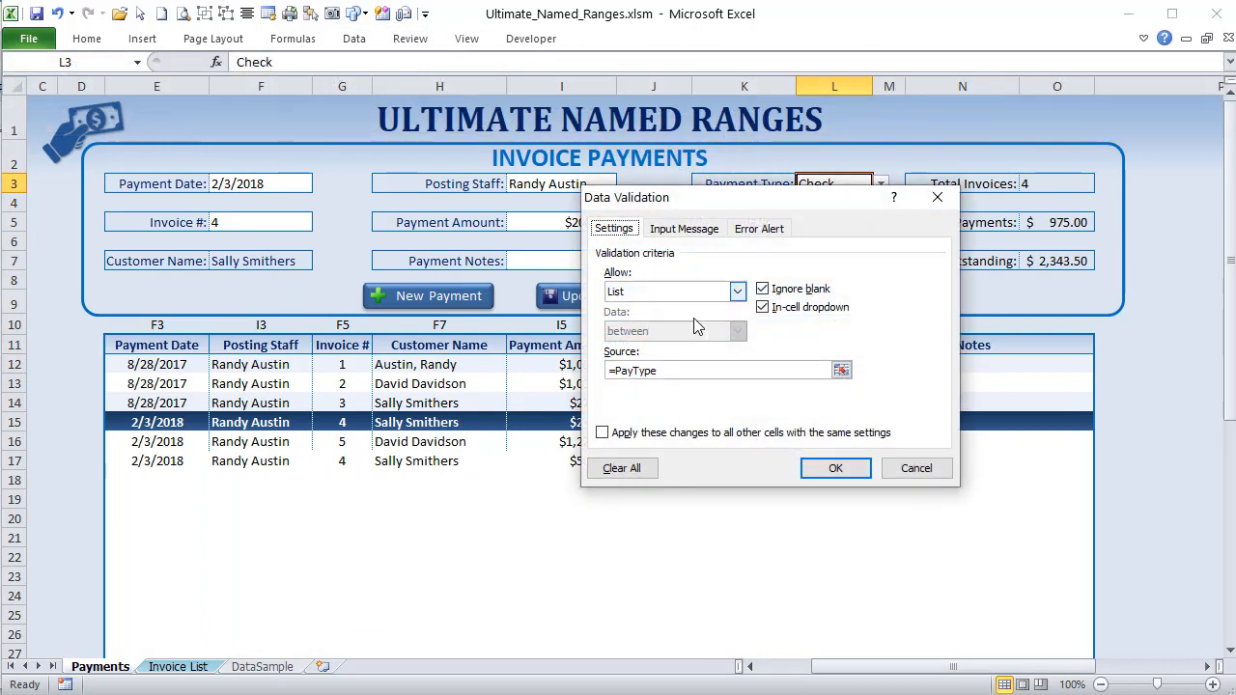
pyautogui.click(687, 292)
pyautogui.press('Tab')
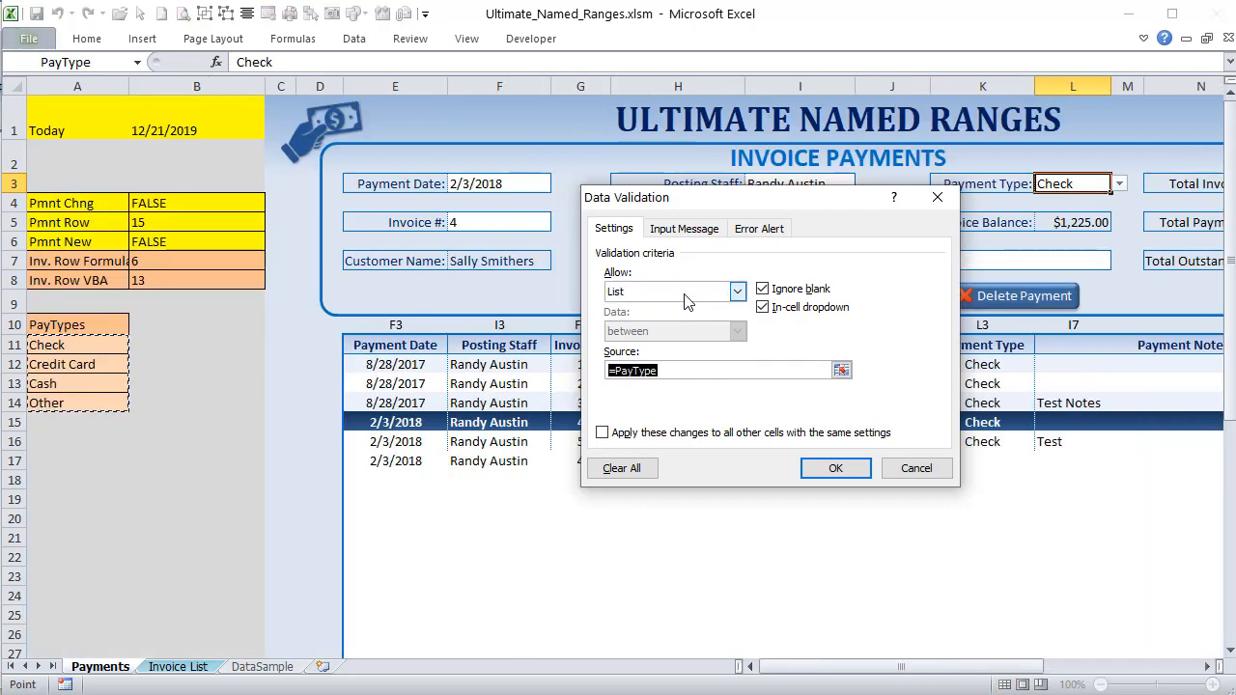
pyautogui.click(916, 468)
# Check the range of the PayType name in the Name Manager, and close it
pyautogui.moveTo(910, 666); pyautogui.dragTo(932, 673)
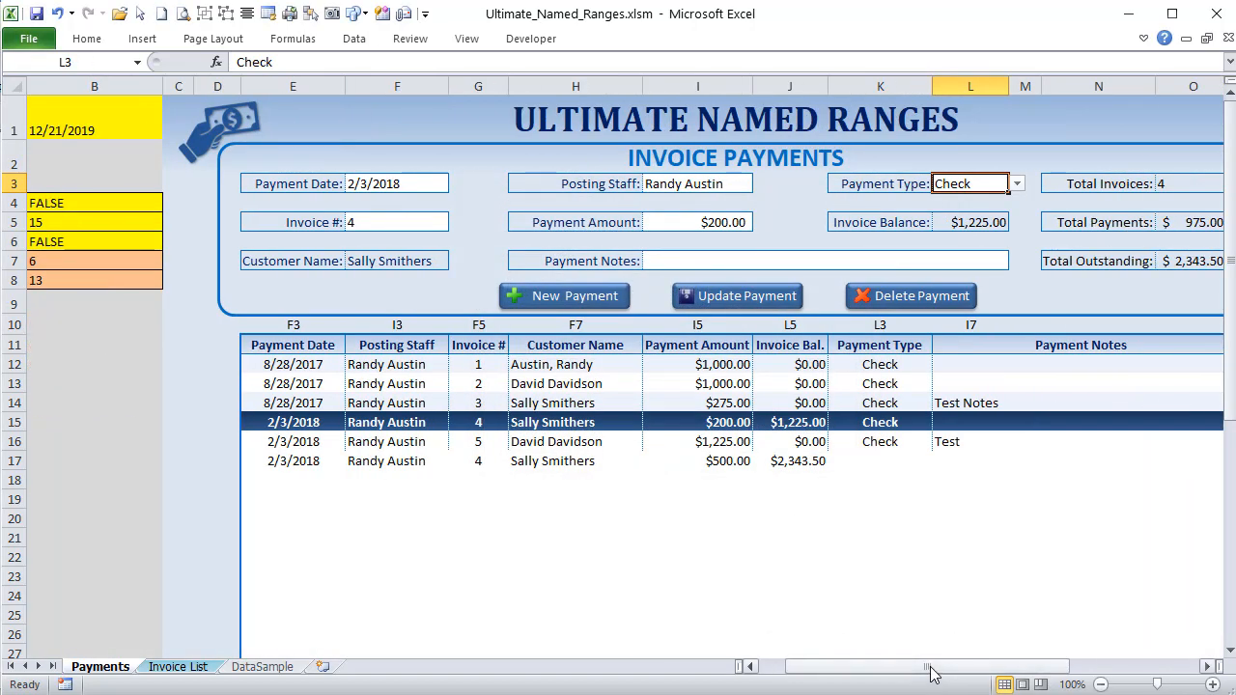
pyautogui.hotkey('ctrl', 'F3')
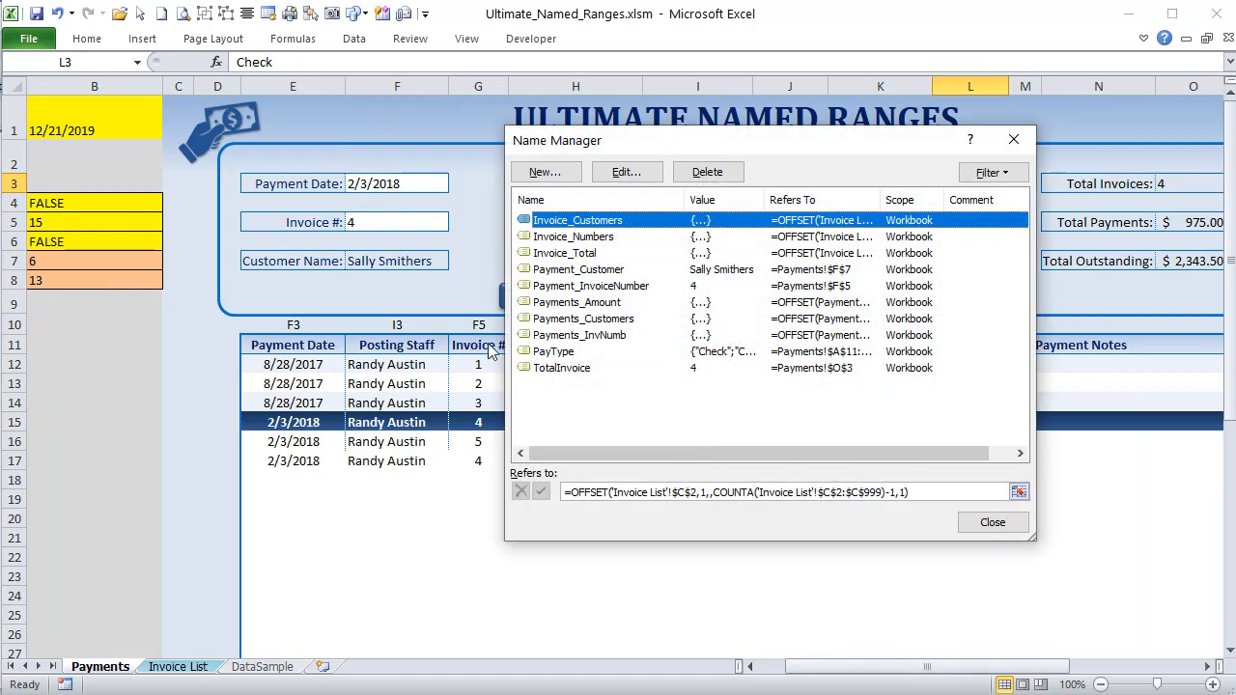
pyautogui.click(547, 353)
pyautogui.press('Tab')
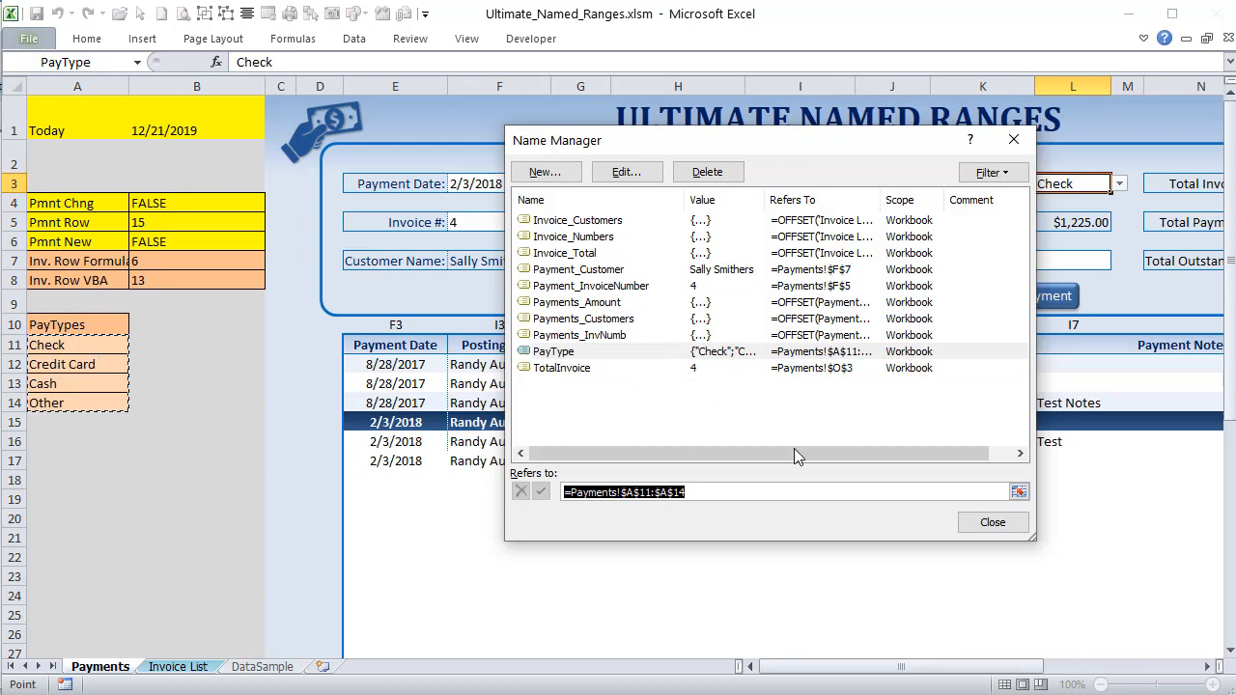
pyautogui.click(1005, 527)
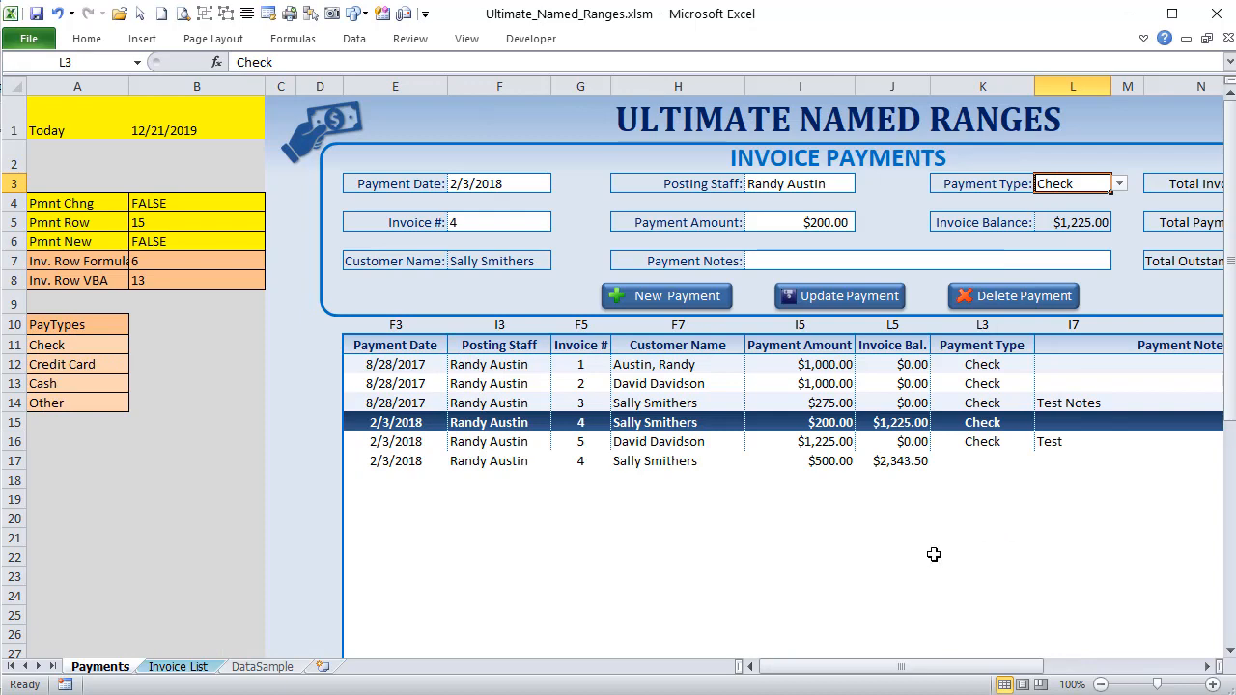
# Select the Customer Name column of the payments table, H11:H17
pyautogui.moveTo(905, 673); pyautogui.dragTo(946, 679)
pyautogui.moveTo(424, 348); pyautogui.dragTo(436, 461)
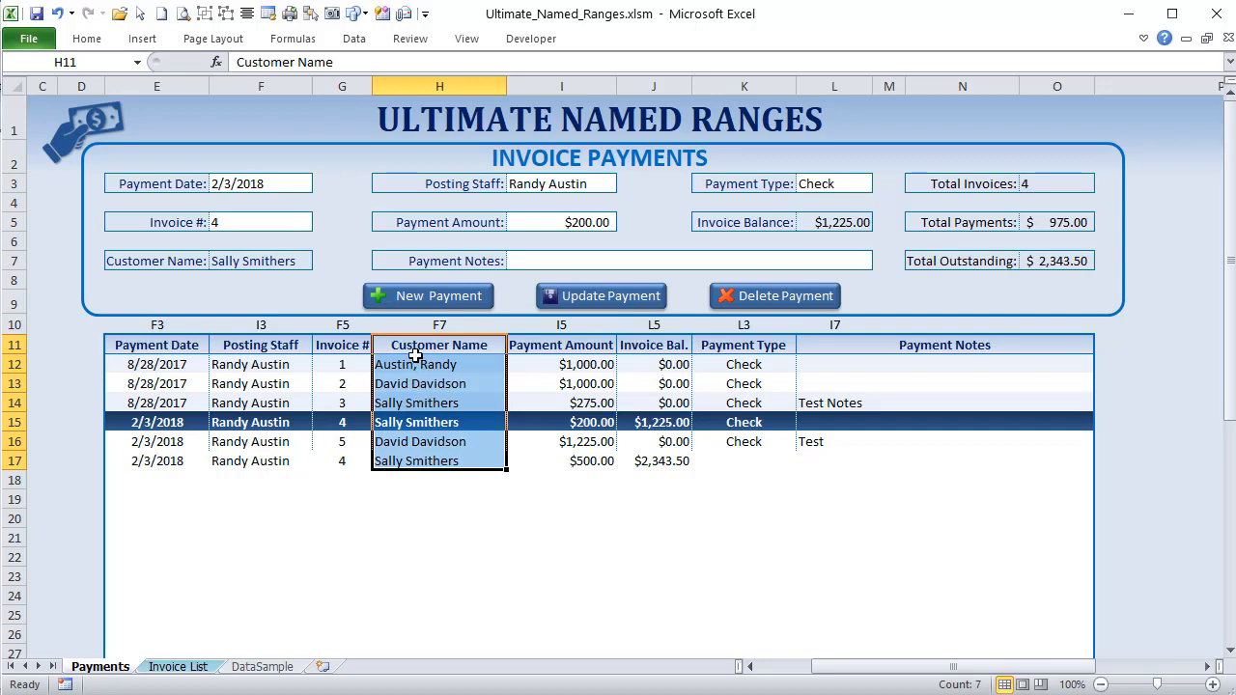
pyautogui.moveTo(415, 351); pyautogui.dragTo(421, 461)
# Adjust the column widths in the Name Manager, and check the range of the Payments_Customers name
pyautogui.click(273, 39)
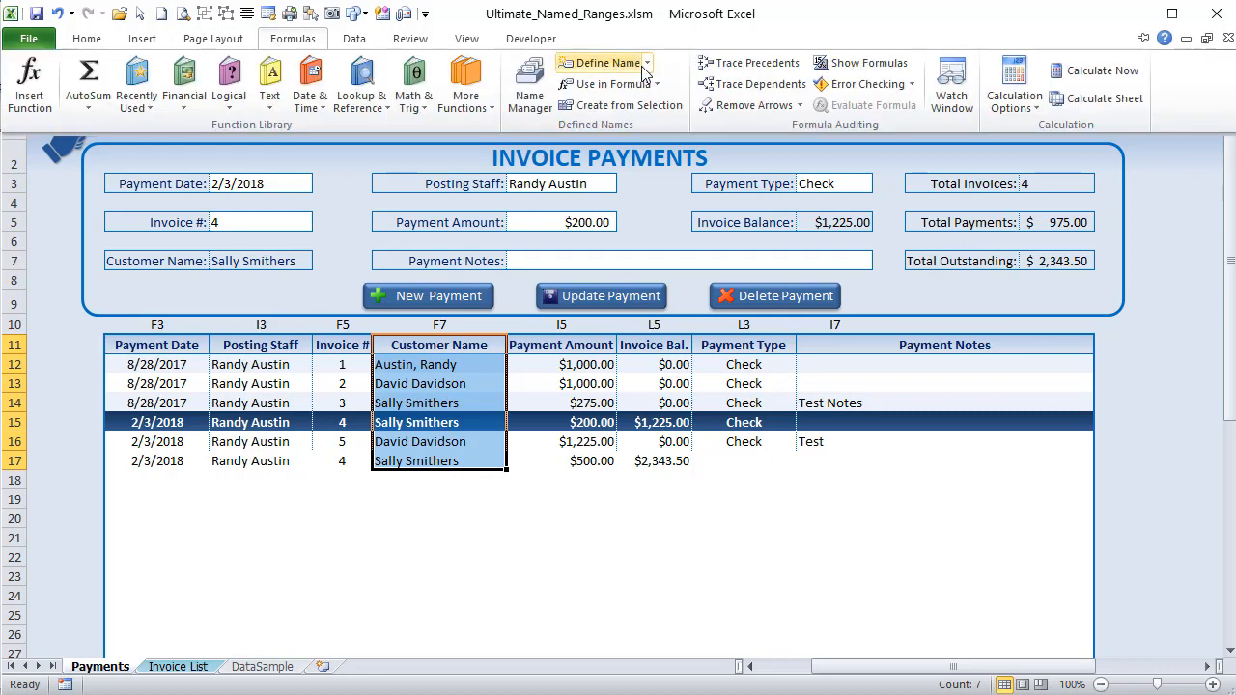
pyautogui.click(531, 82)
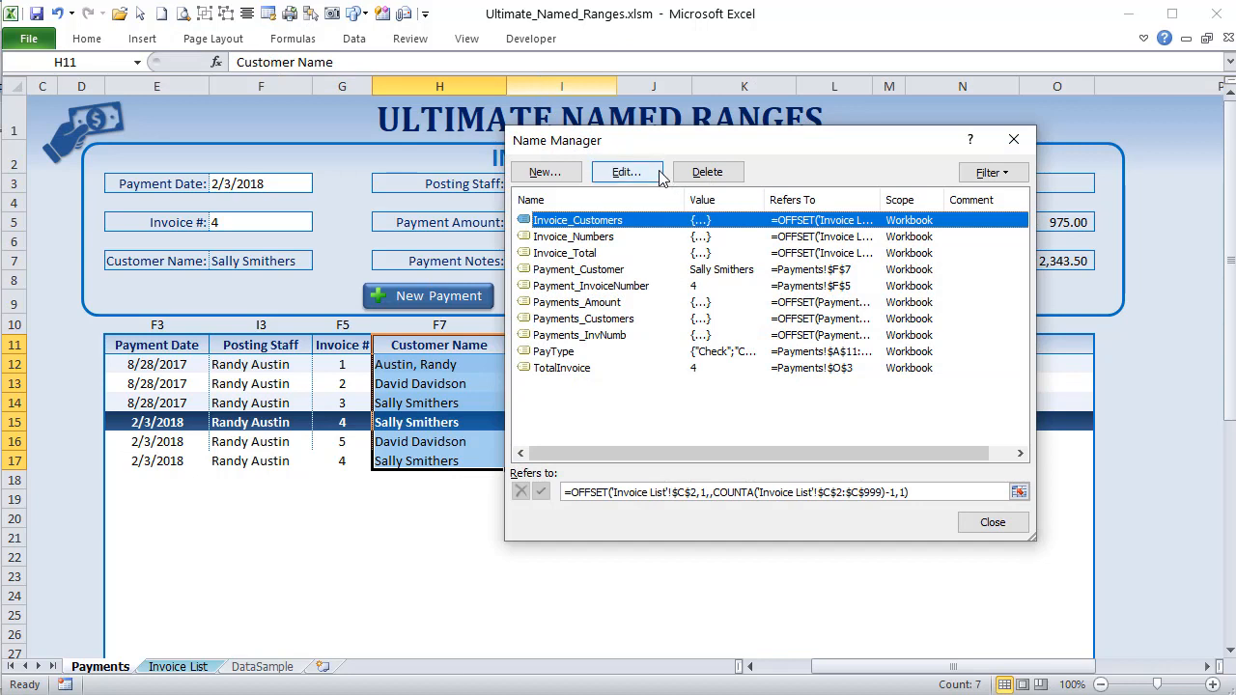
pyautogui.moveTo(881, 200); pyautogui.dragTo(910, 200)
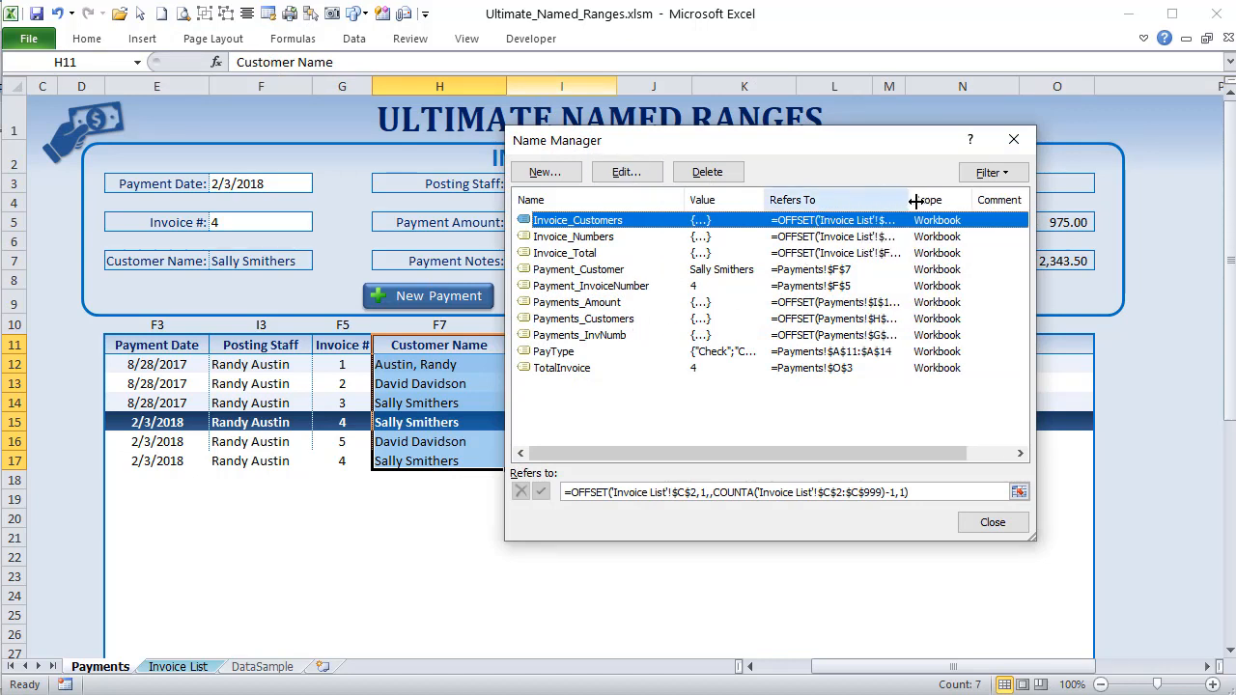
pyautogui.moveTo(764, 199); pyautogui.dragTo(755, 199)
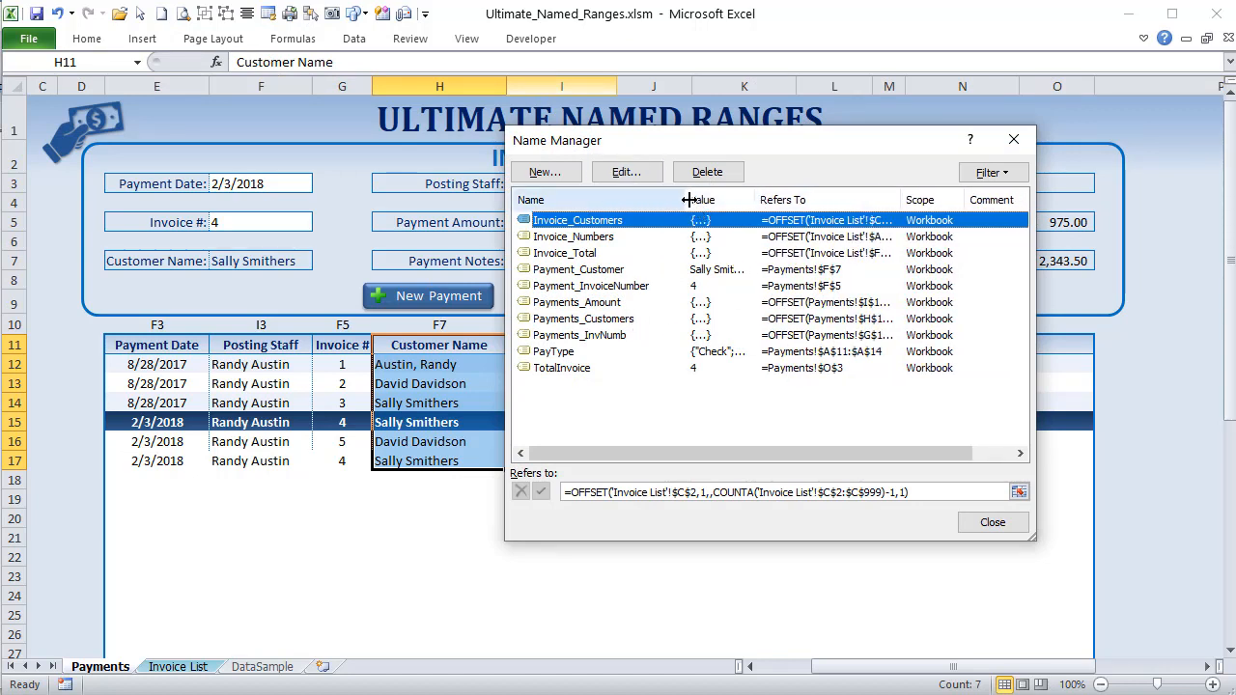
pyautogui.moveTo(678, 199); pyautogui.dragTo(660, 200)
pyautogui.moveTo(767, 148); pyautogui.dragTo(827, 133)
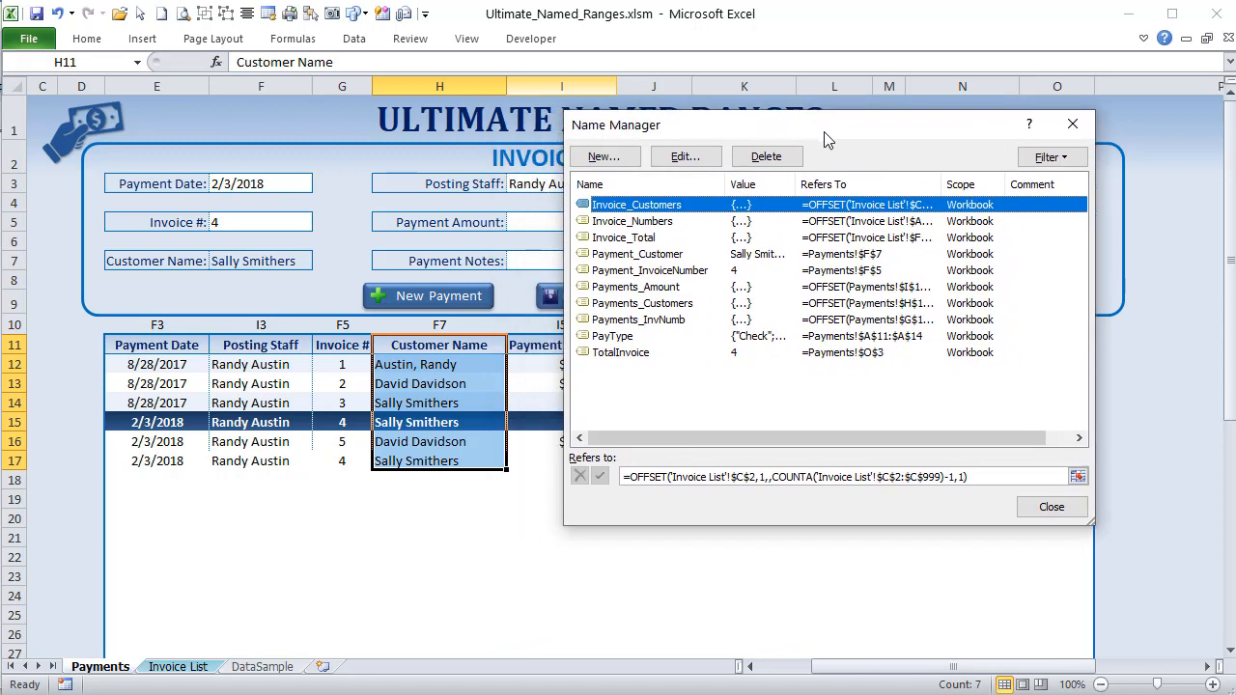
pyautogui.click(657, 305)
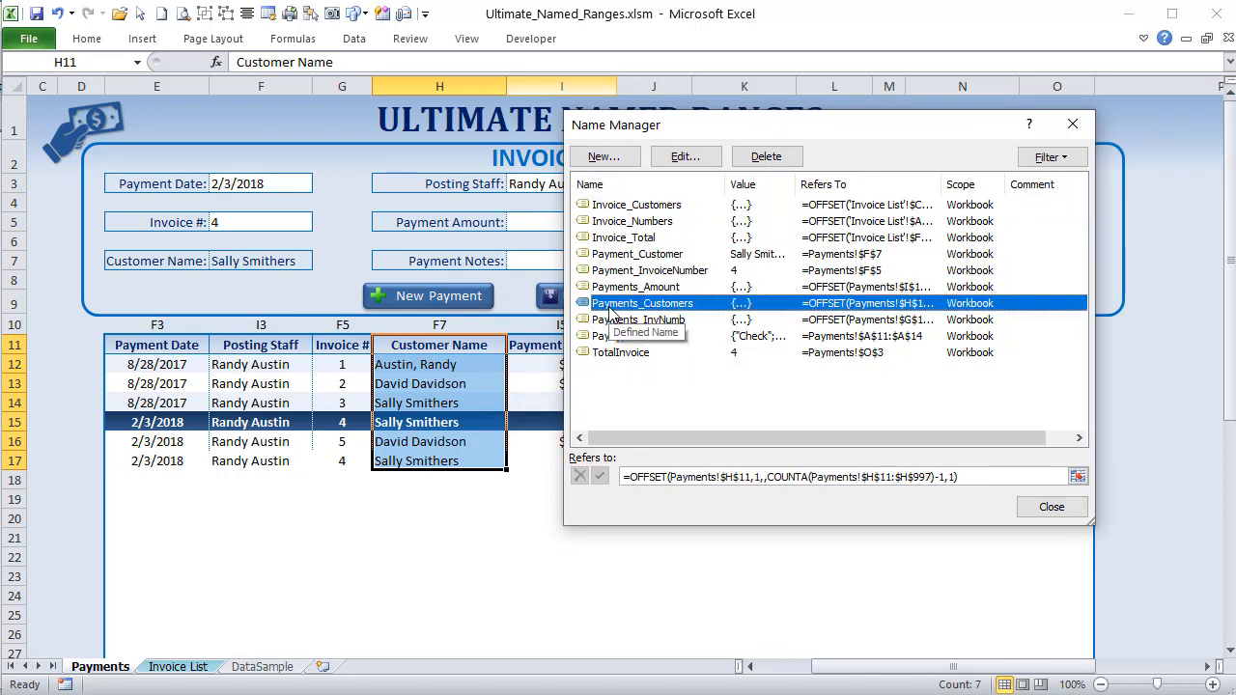
pyautogui.press('Tab')
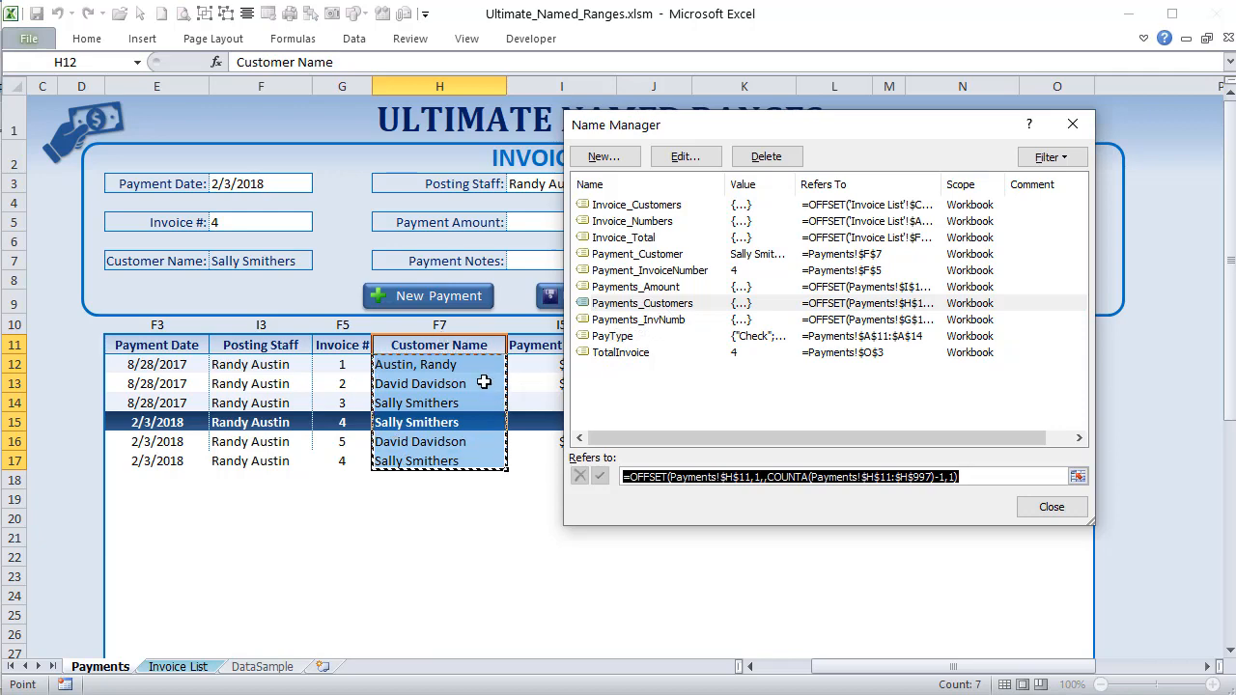
pyautogui.click(1051, 507)
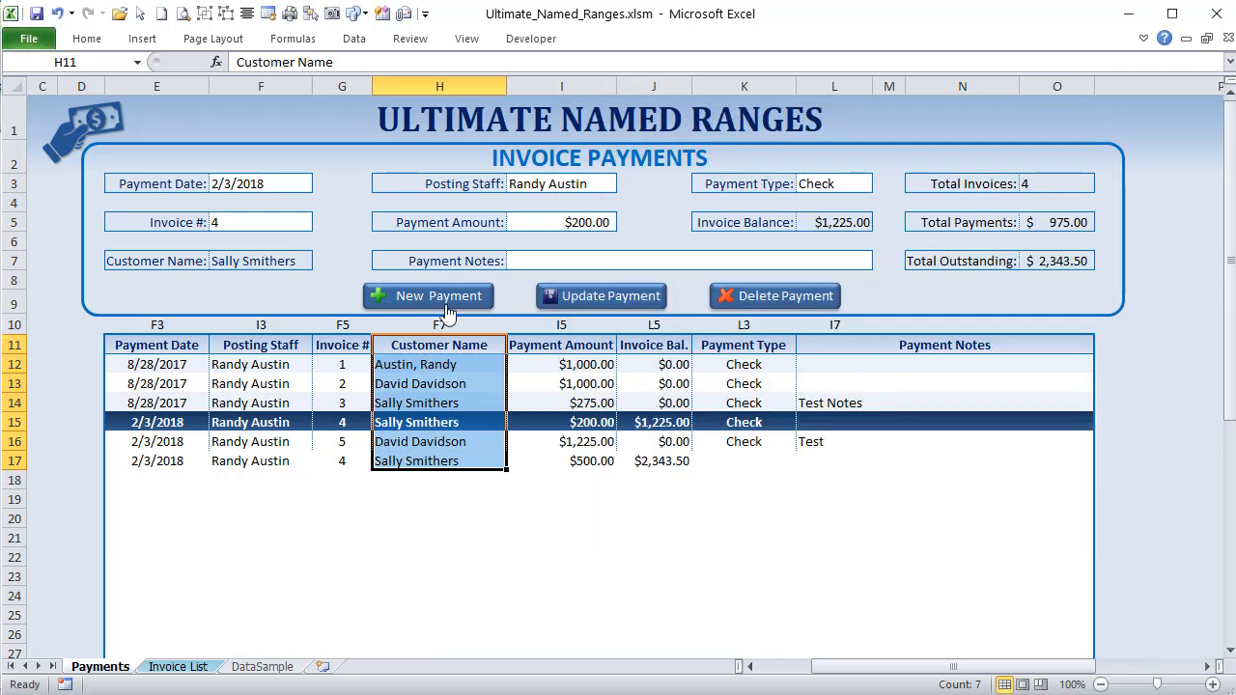
# Add a new payment with an amount of 100 and the payment type Cash, and save it
pyautogui.click(447, 311)
pyautogui.click(526, 224)
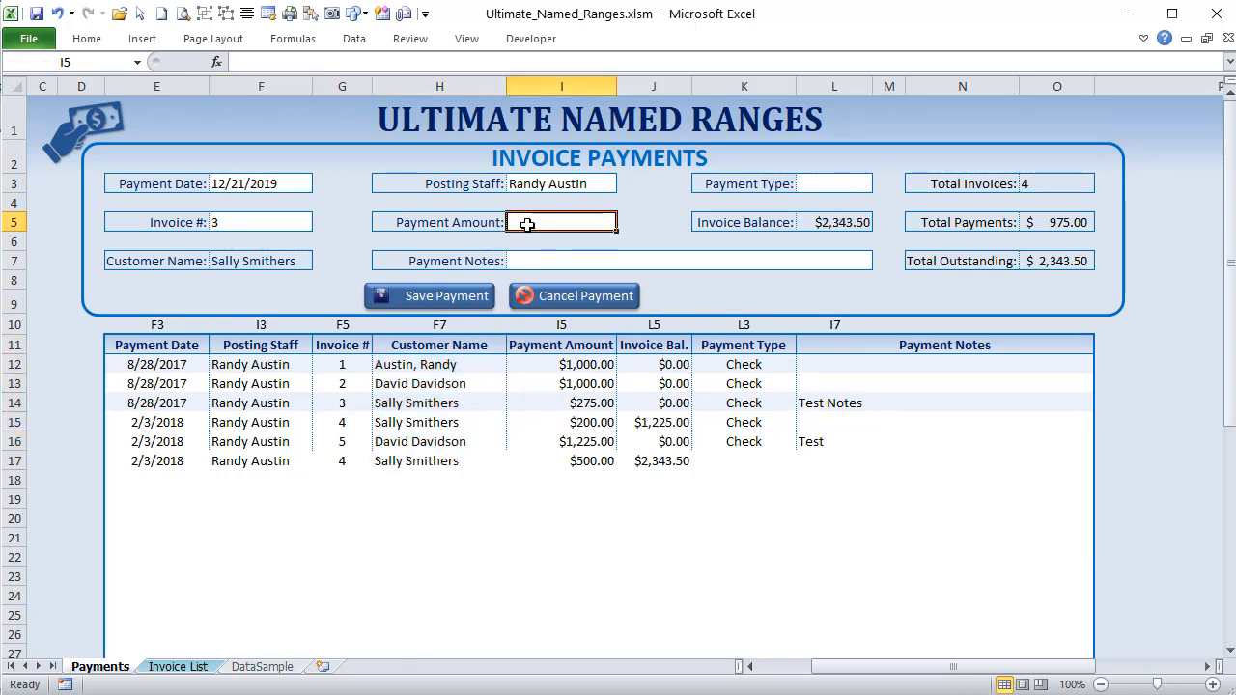
pyautogui.write('100')
pyautogui.press('Tab')
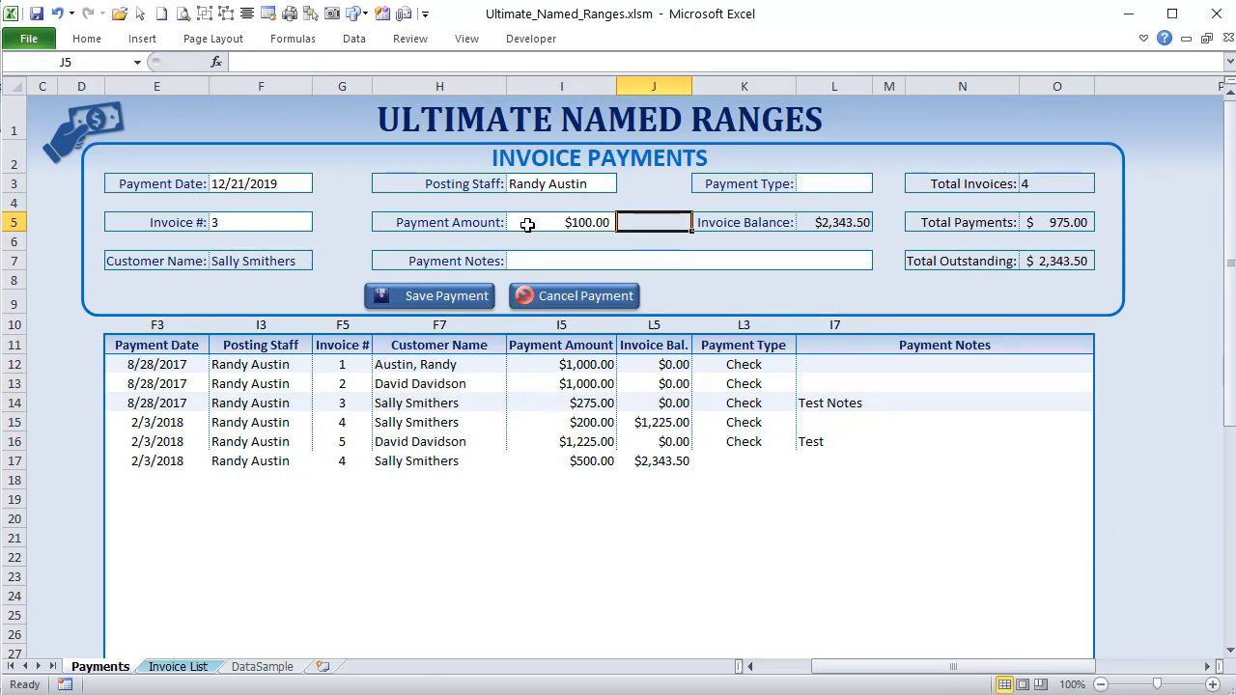
pyautogui.click(805, 181)
pyautogui.click(881, 185)
pyautogui.click(821, 228)
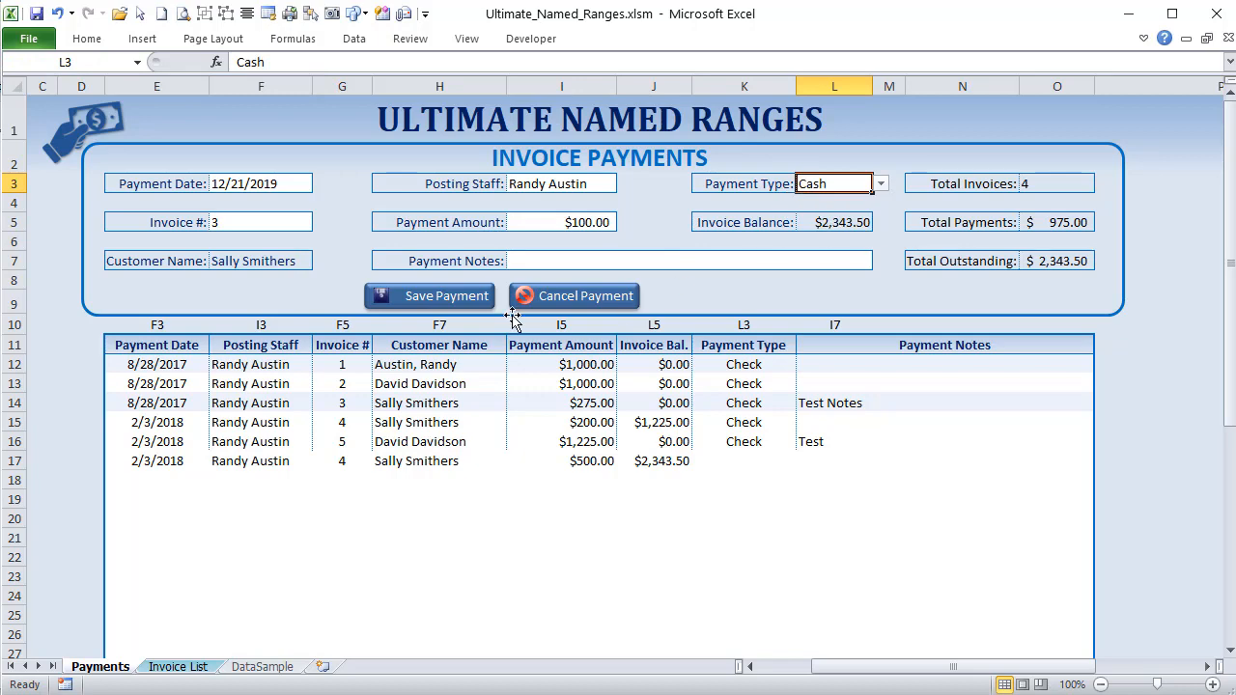
pyautogui.click(468, 299)
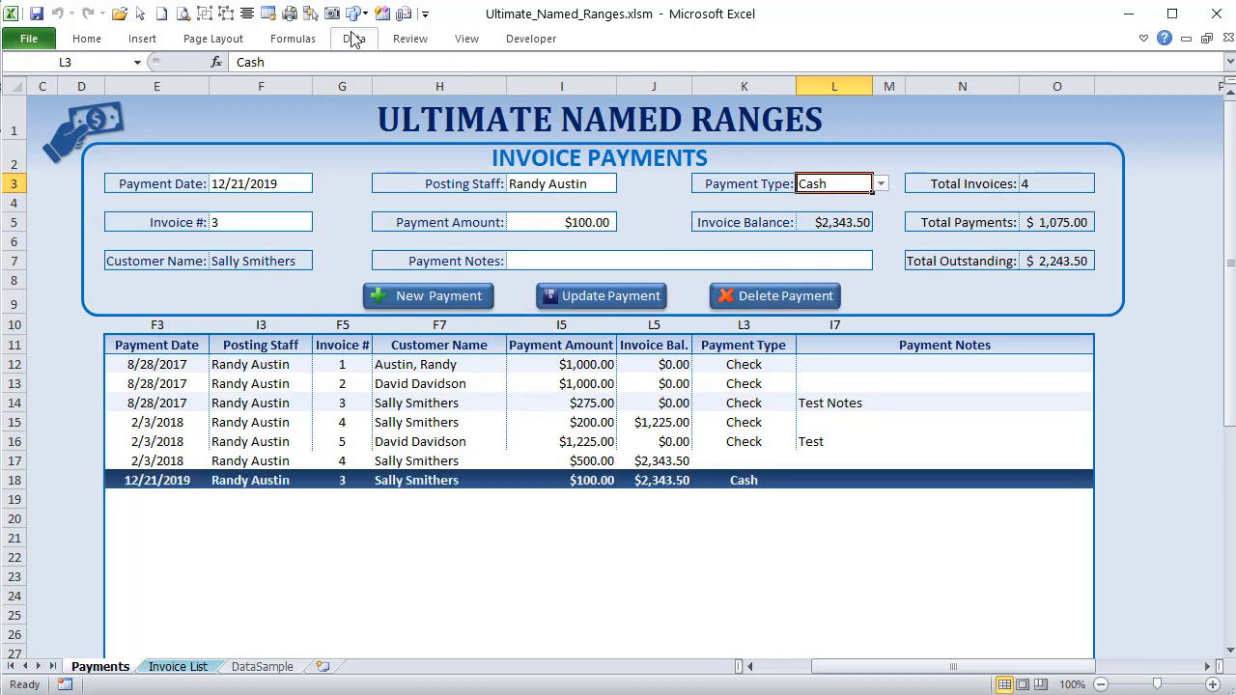
# Compare the ranges of the Payment_Customer and Payments_Customers names in the Name Manager with the new payment row included
pyautogui.click(294, 41)
pyautogui.click(533, 104)
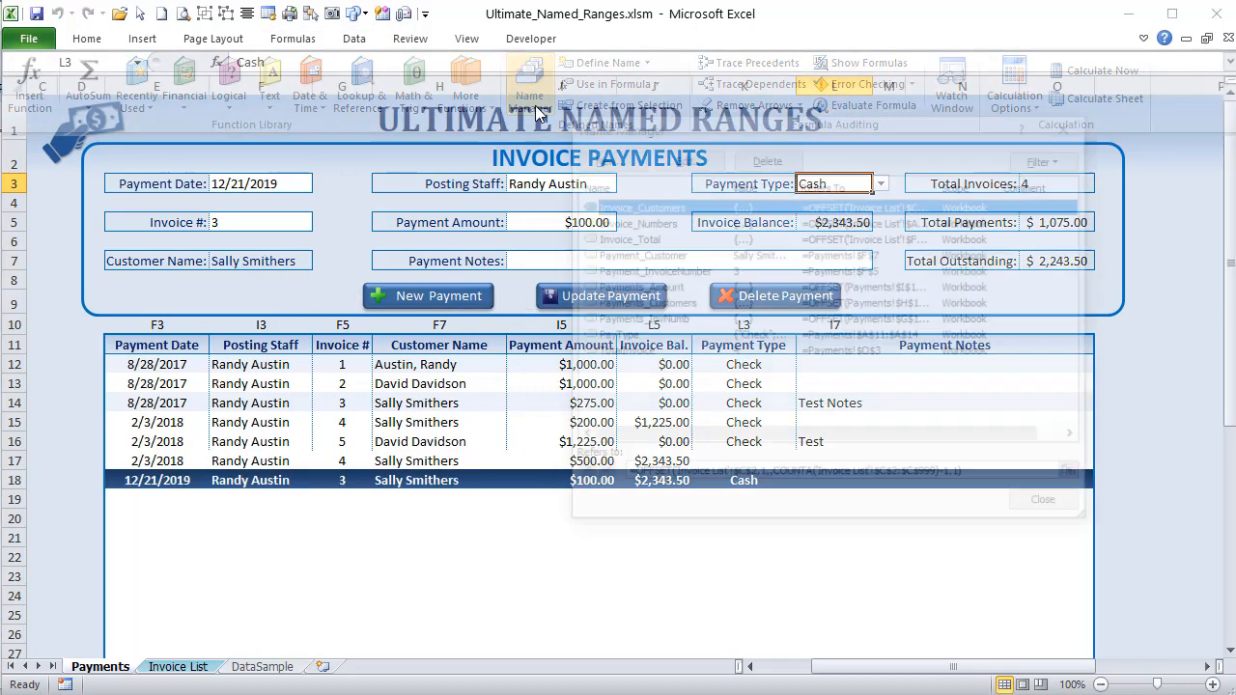
pyautogui.click(675, 256)
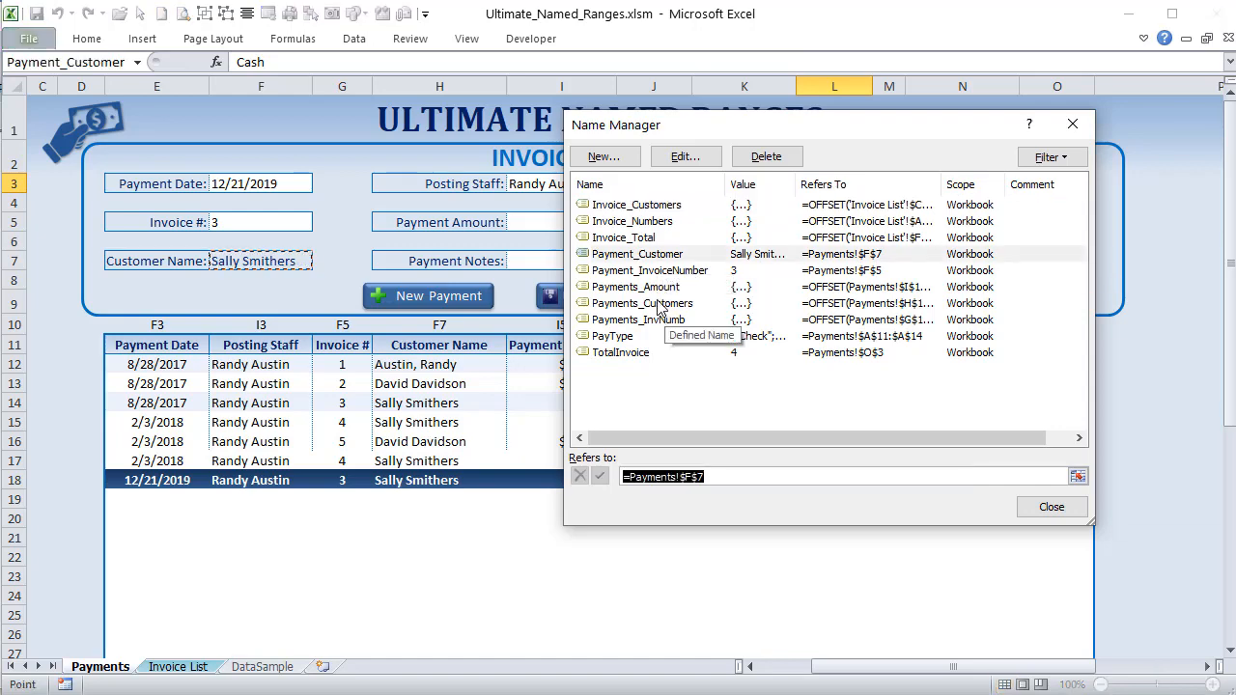
pyautogui.click(659, 306)
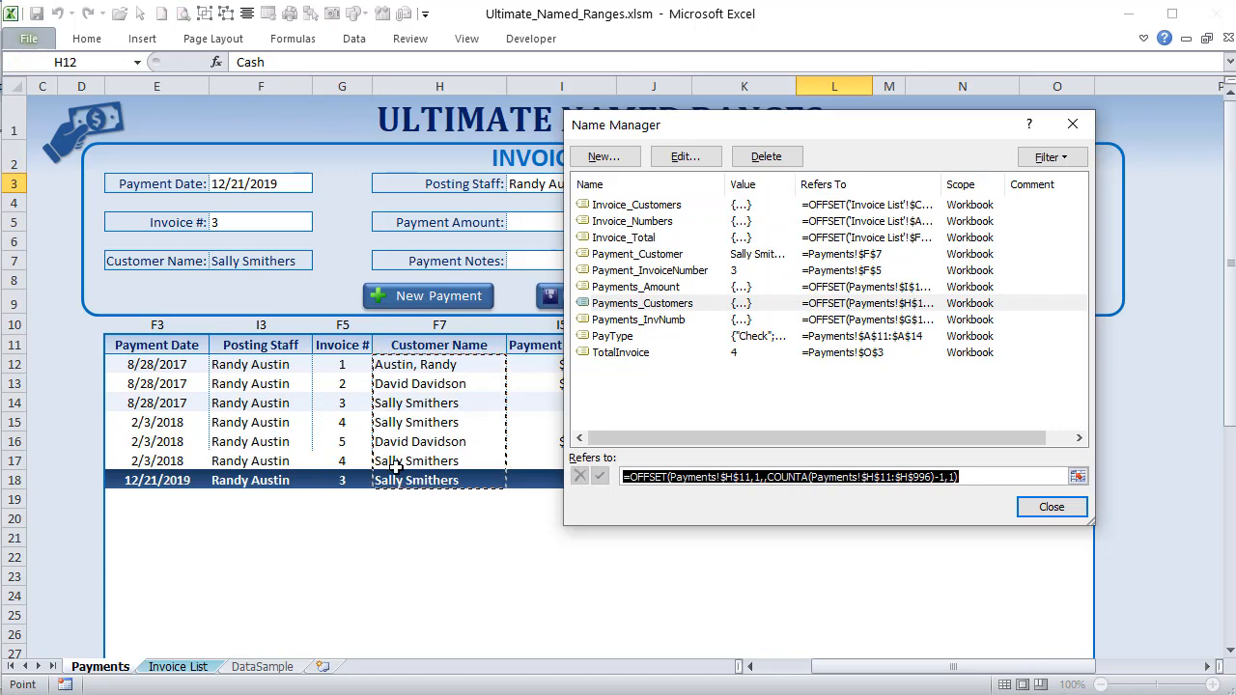
pyautogui.click(1050, 506)
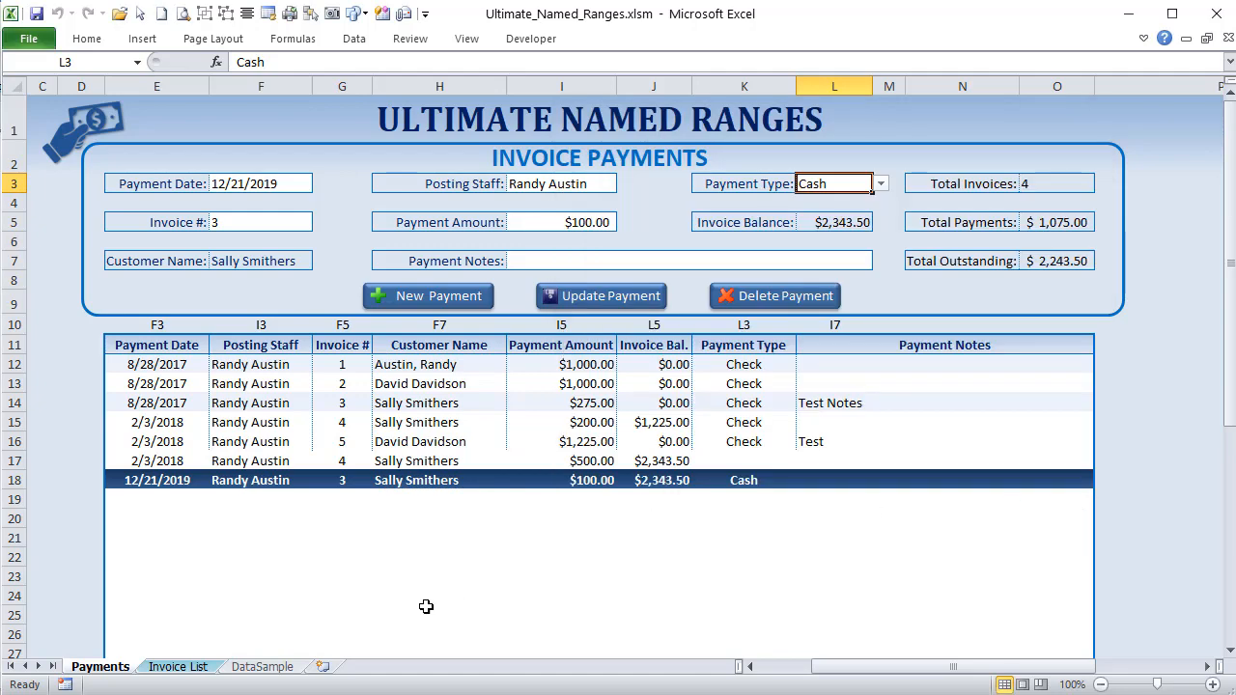
# Start a new name Test_Customer for the Sales Representative entries in D3:D13 of the DataSample sheet
pyautogui.click(261, 667)
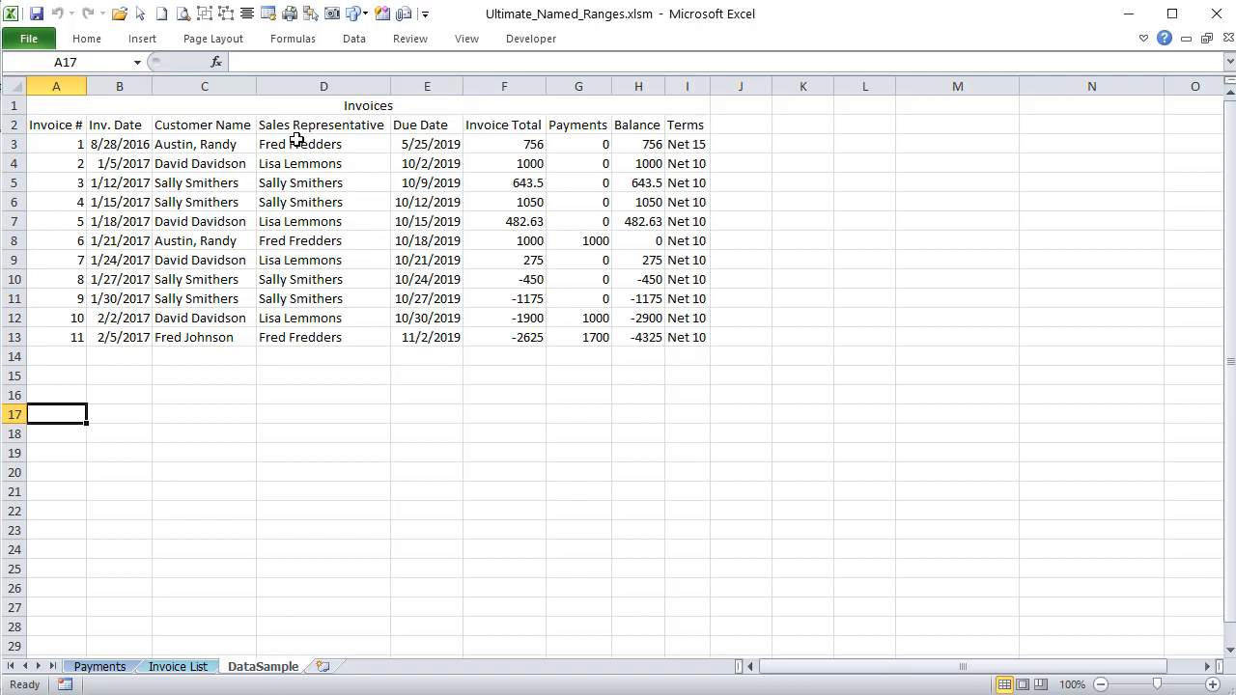
pyautogui.click(350, 159)
pyautogui.moveTo(351, 144); pyautogui.dragTo(347, 335)
pyautogui.click(293, 39)
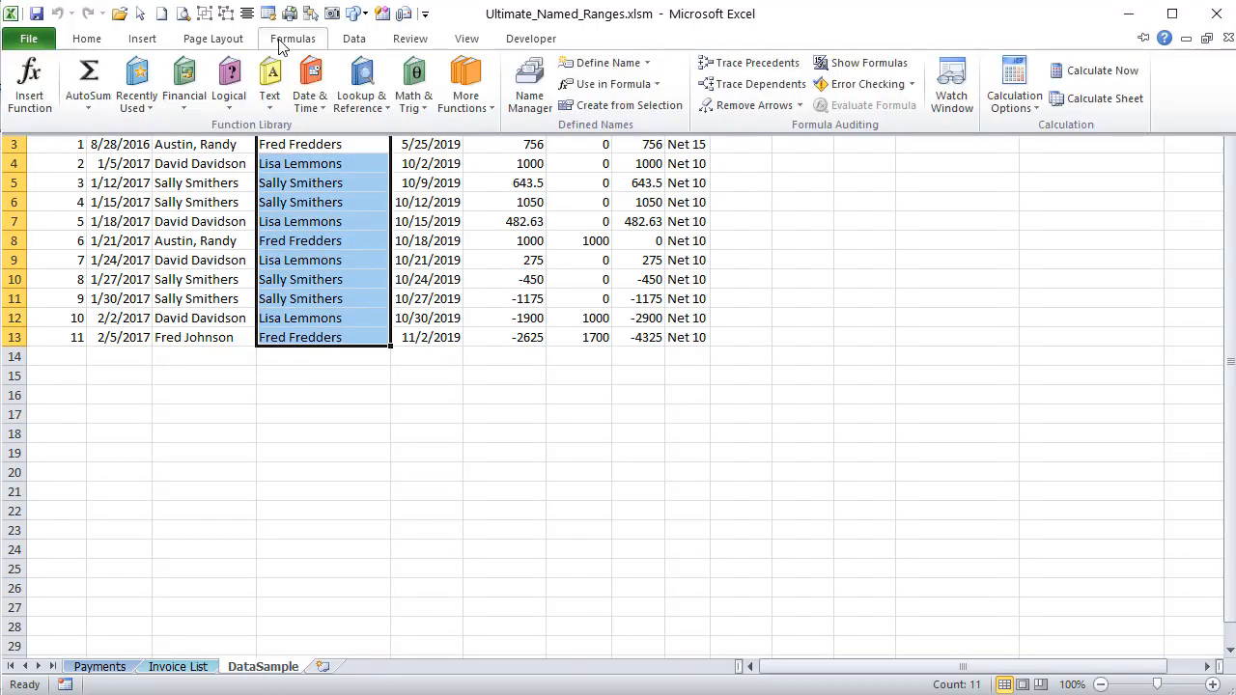
pyautogui.click(530, 82)
pyautogui.click(530, 89)
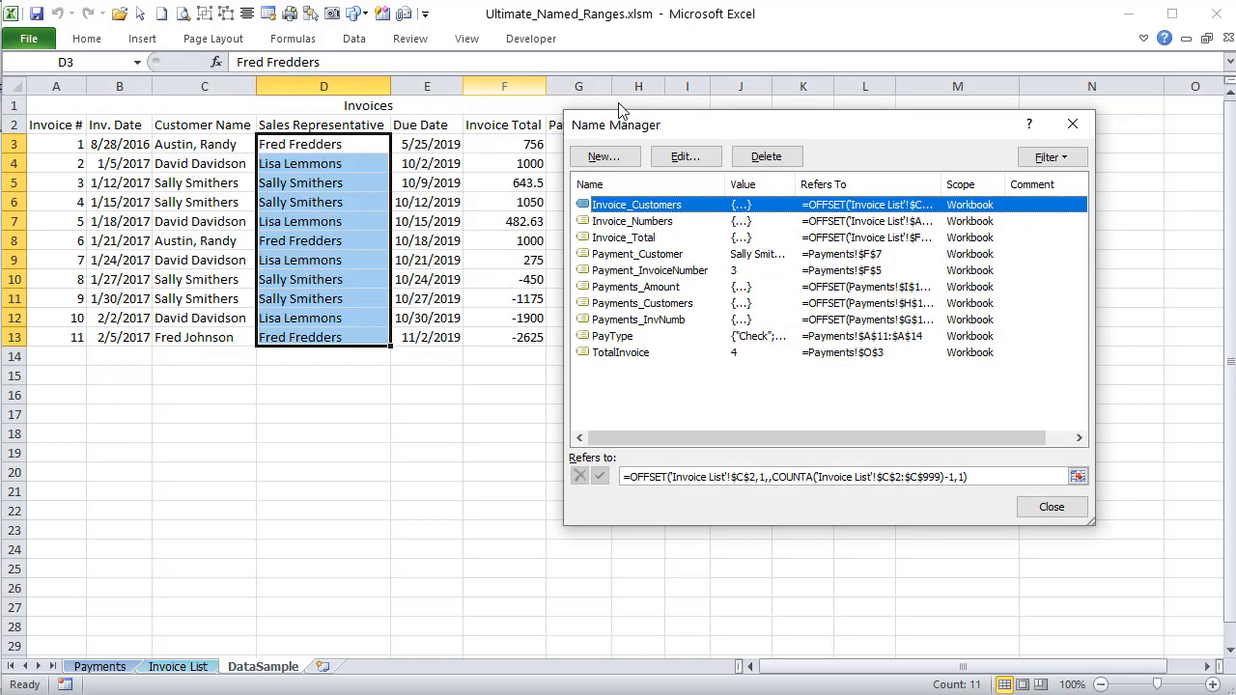
pyautogui.moveTo(621, 134); pyautogui.dragTo(540, 63)
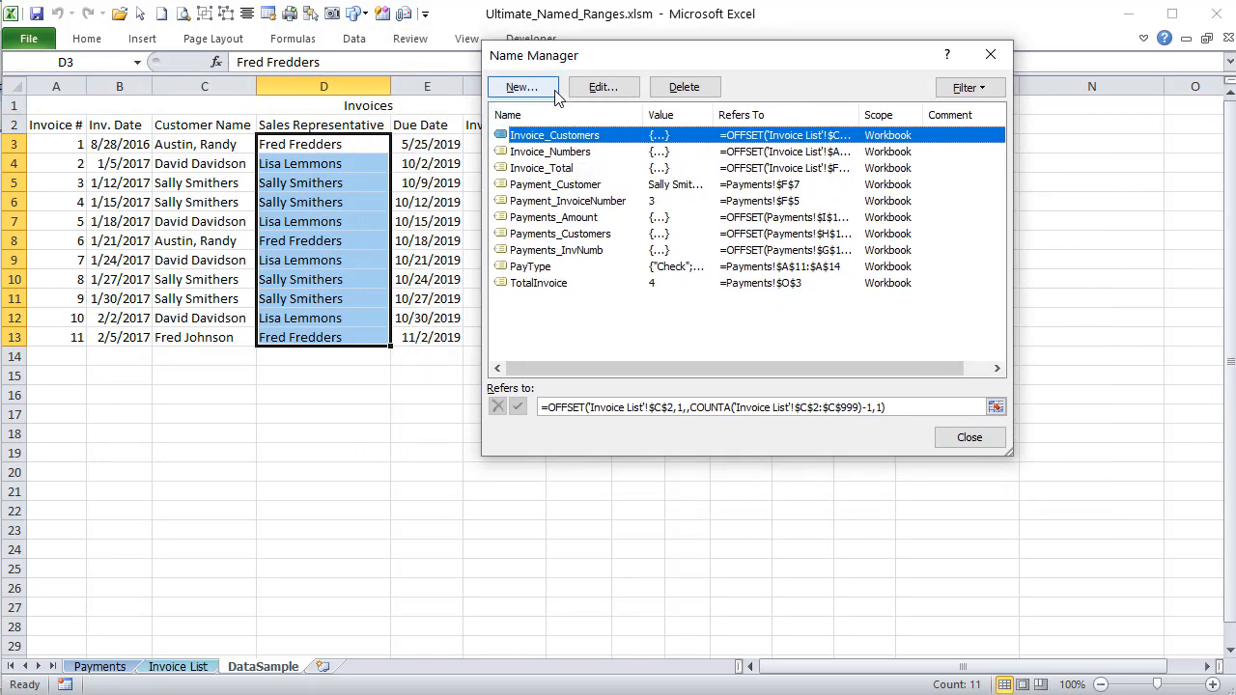
pyautogui.click(554, 93)
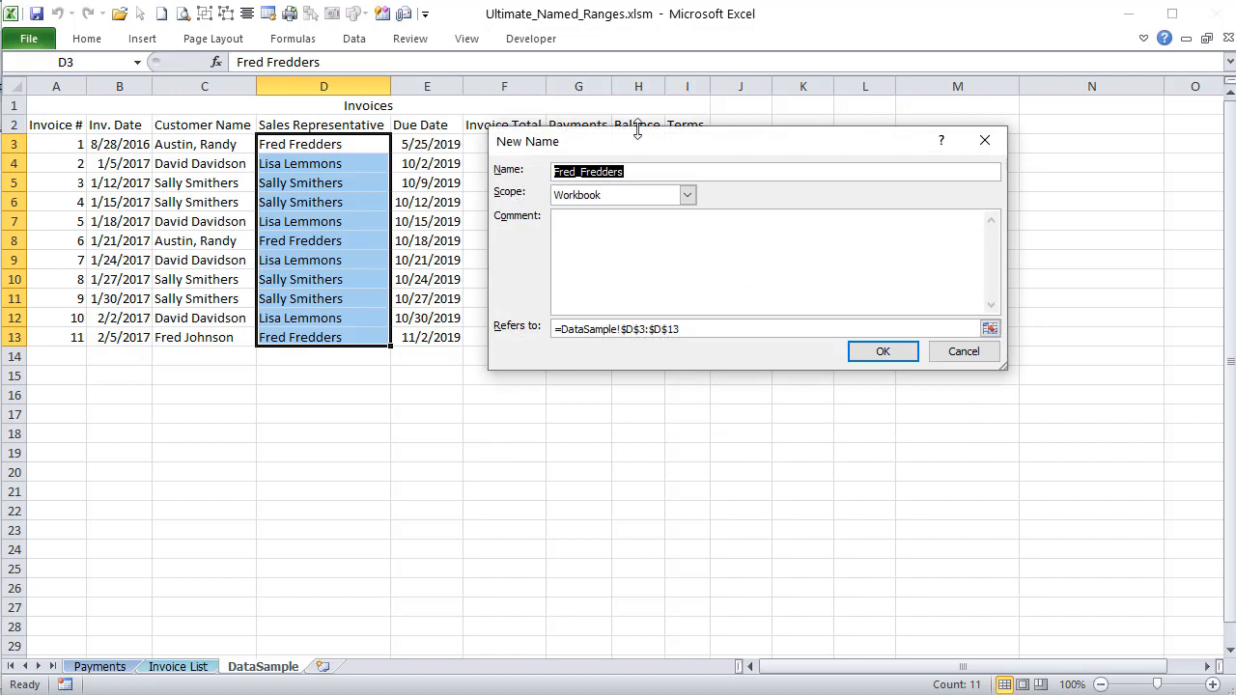
pyautogui.write('Test_Customer')
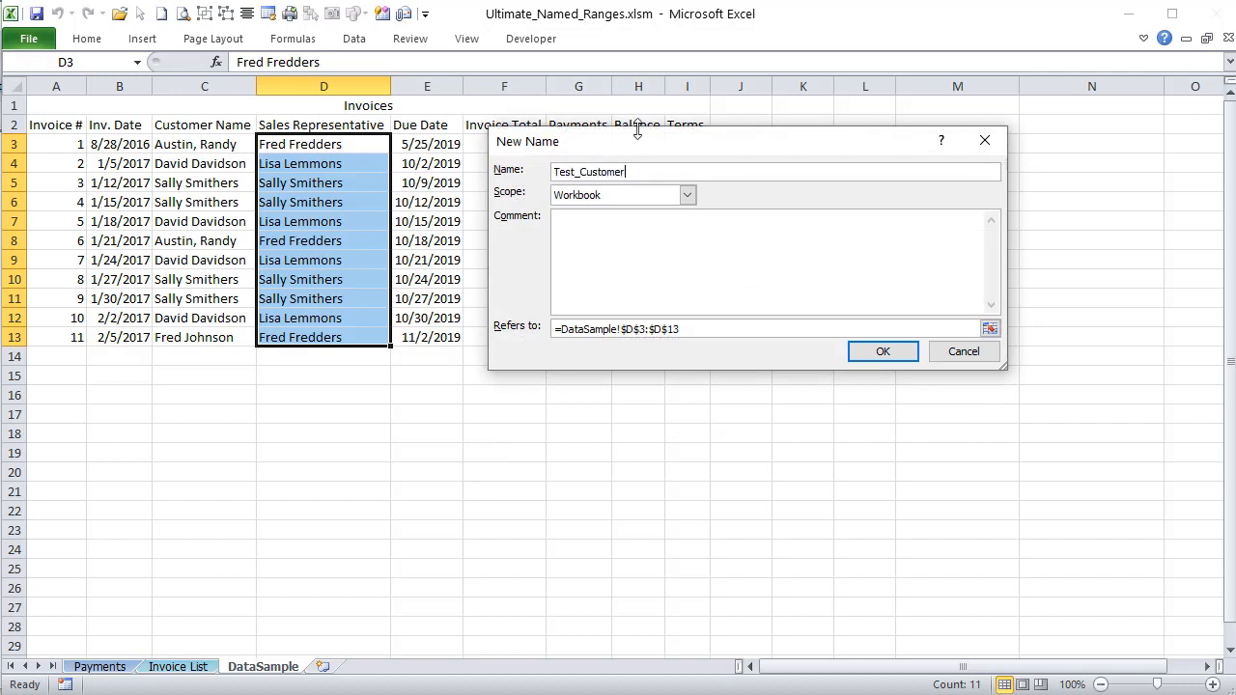
# Wrap the Test_Customer reference in an OFFSET function that starts from the single cell DataSample!$D$3
pyautogui.press('Tab')
pyautogui.press('Tab')
pyautogui.press('Tab')
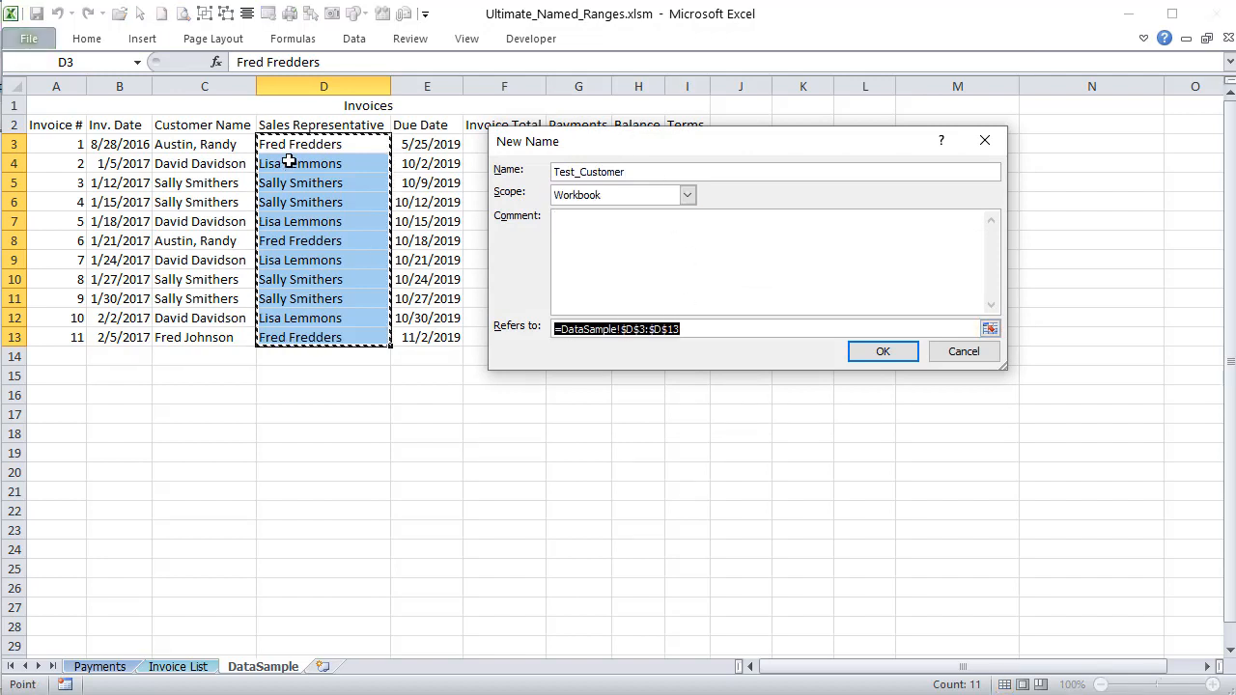
pyautogui.click(680, 327)
pyautogui.moveTo(679, 327); pyautogui.dragTo(561, 327)
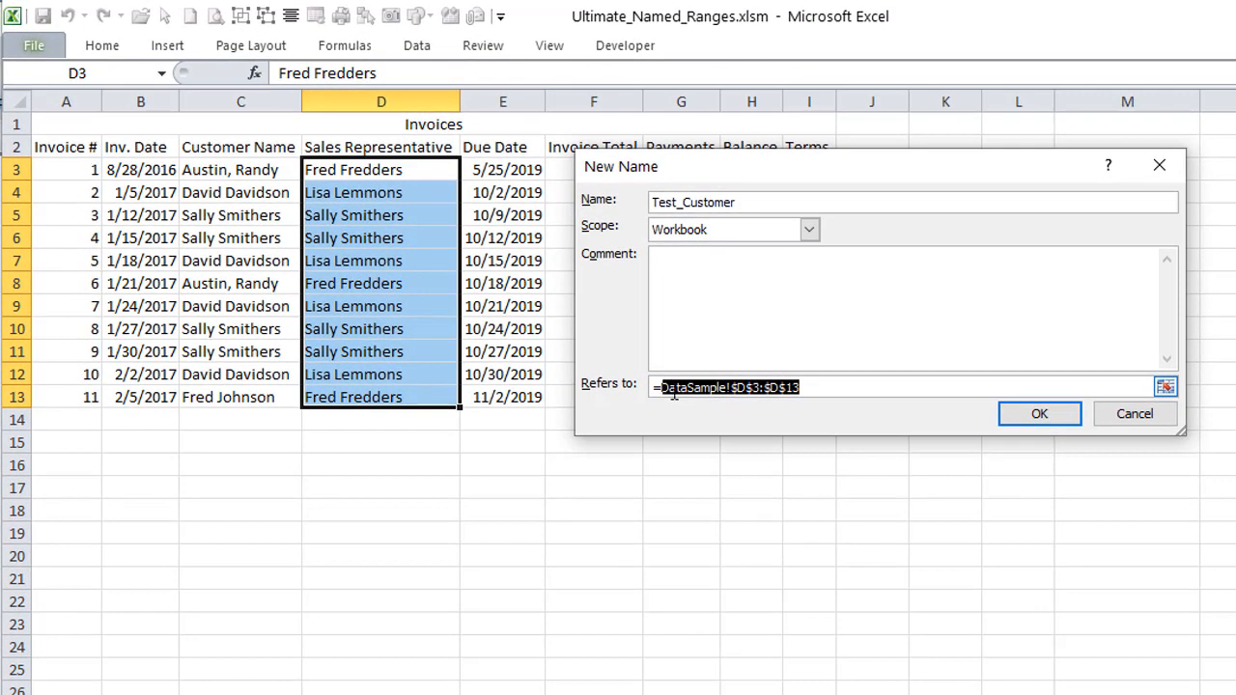
pyautogui.click(665, 388)
pyautogui.write('Off')
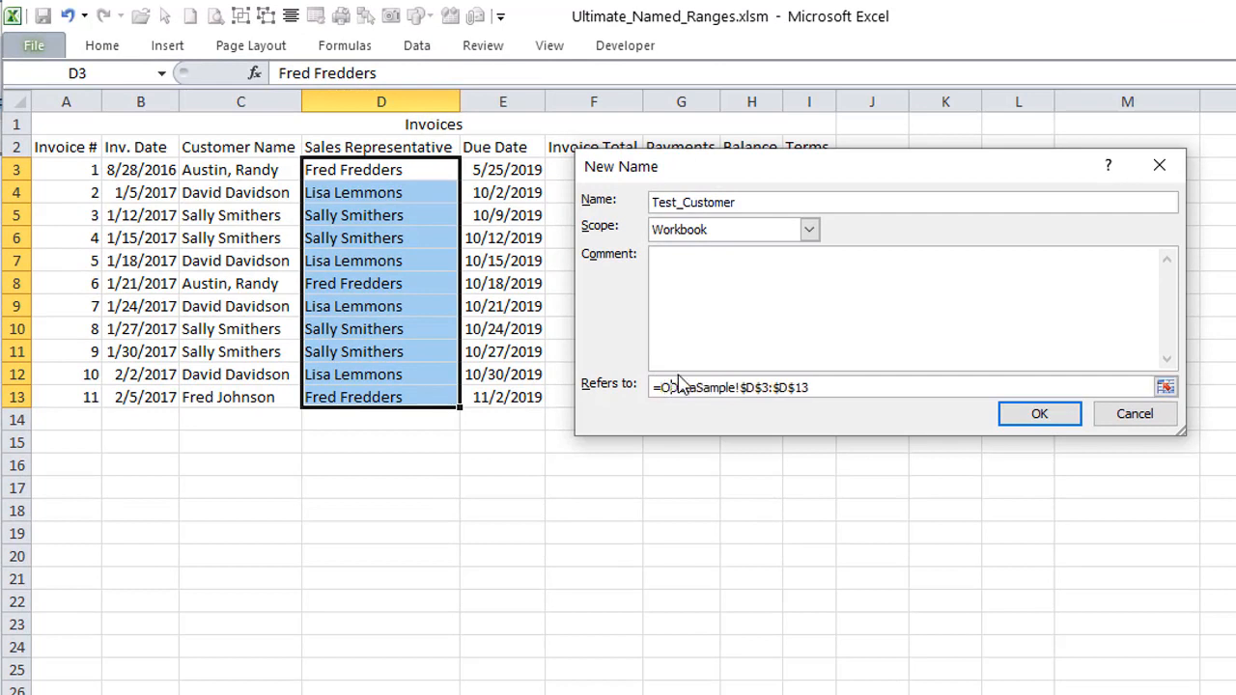
pyautogui.write('set(')
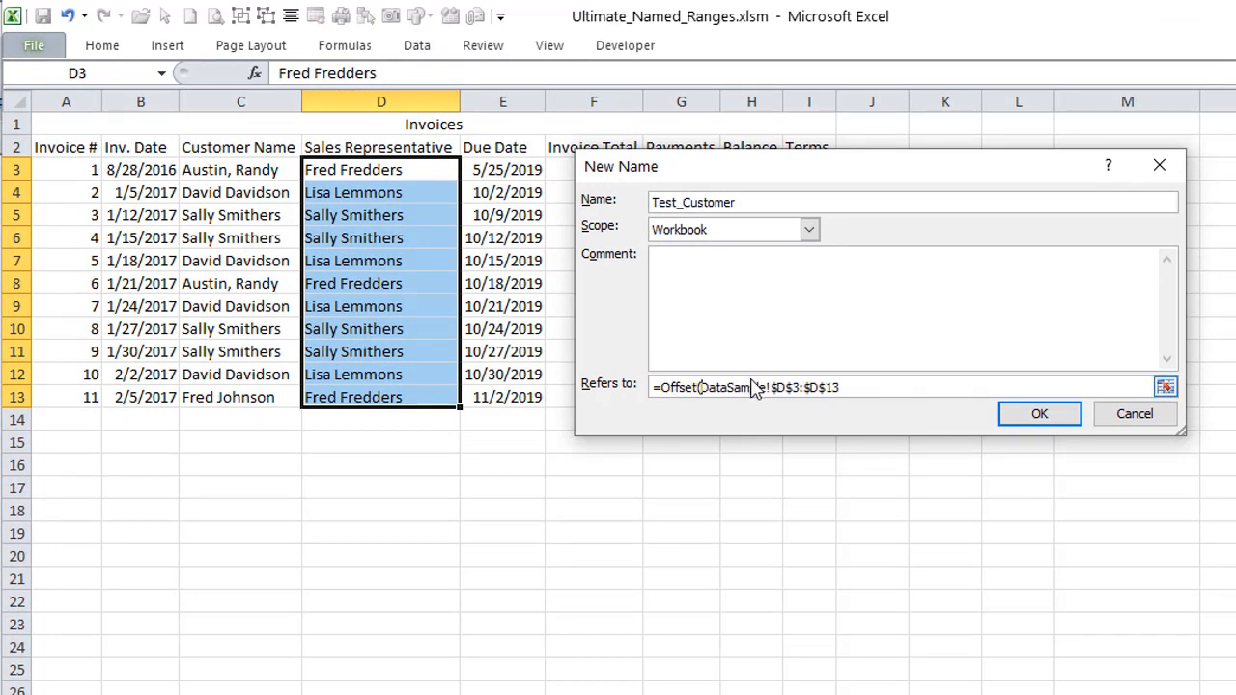
pyautogui.moveTo(802, 387); pyautogui.dragTo(862, 387)
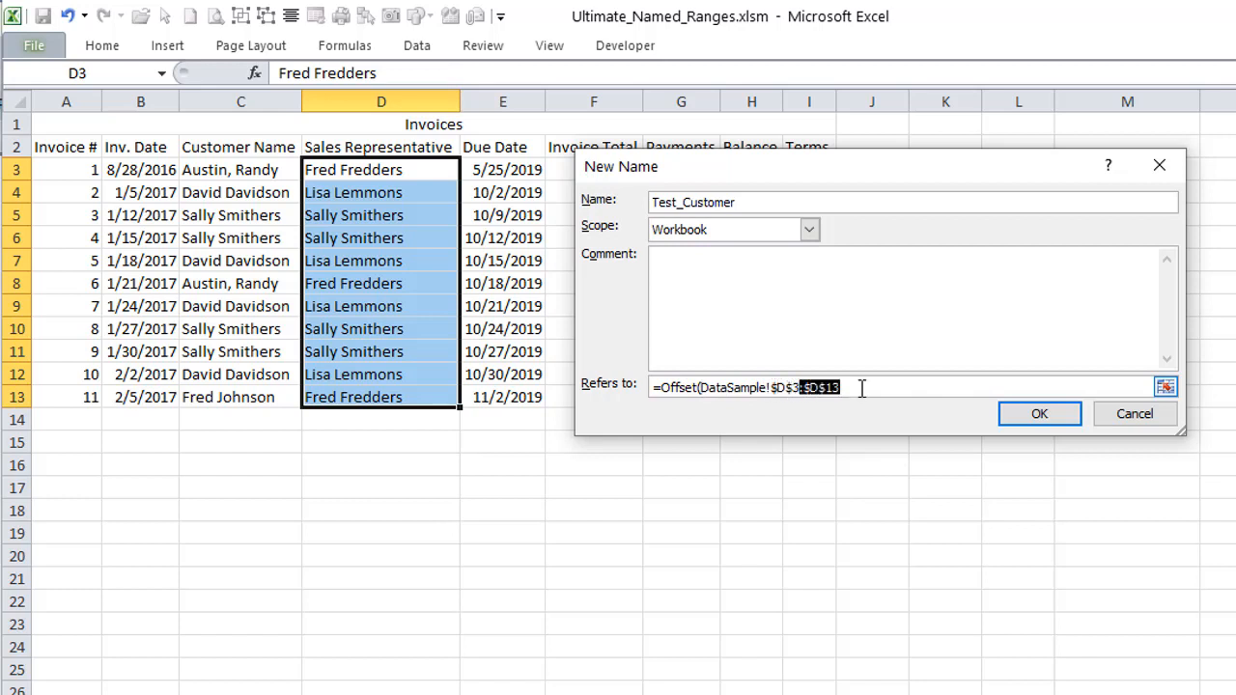
pyautogui.press('BackSpace')
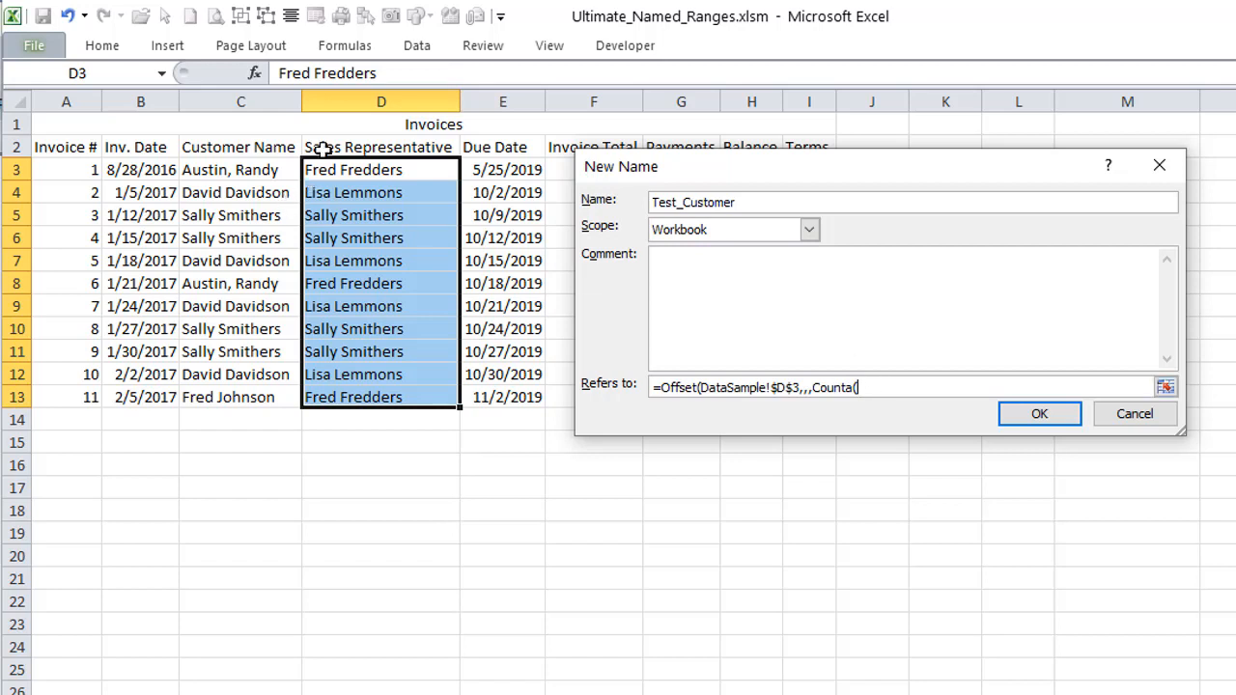
# Complete the reference as =Offset(DataSample!$D$3,,,Counta(DataSample!$D$3:$D$9999),1) and save the Test_Customer name
pyautogui.moveTo(343, 166); pyautogui.dragTo(346, 397)
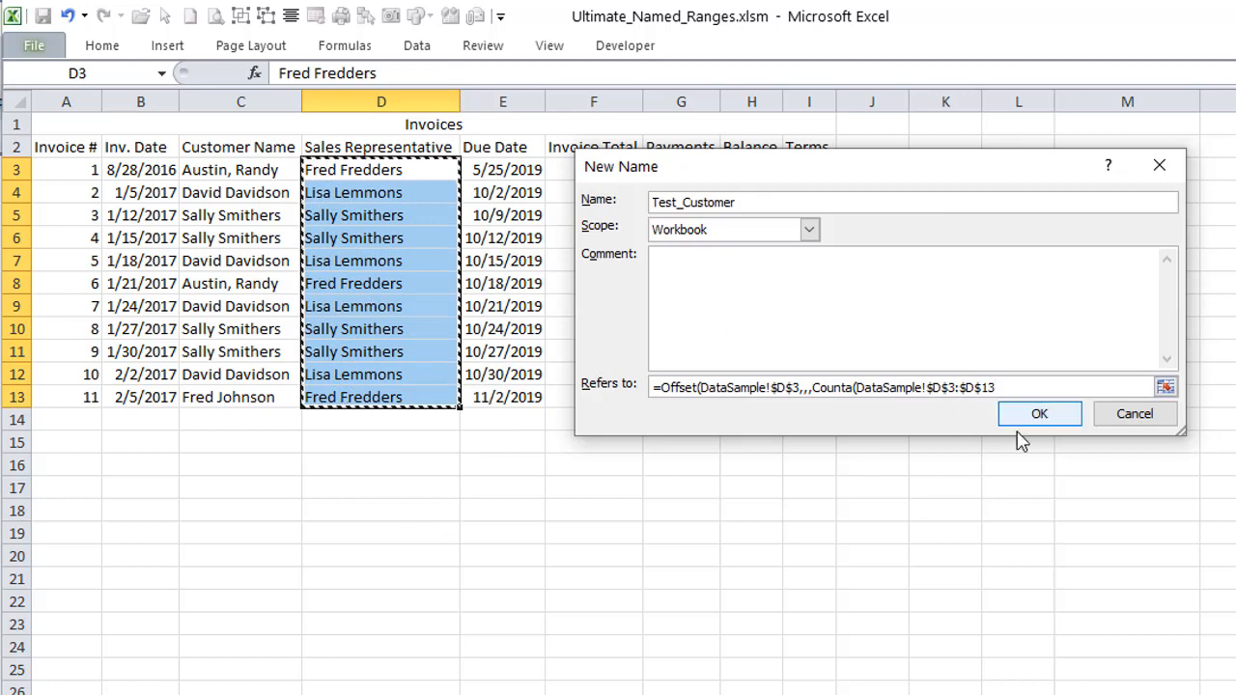
pyautogui.moveTo(984, 385); pyautogui.dragTo(1000, 387)
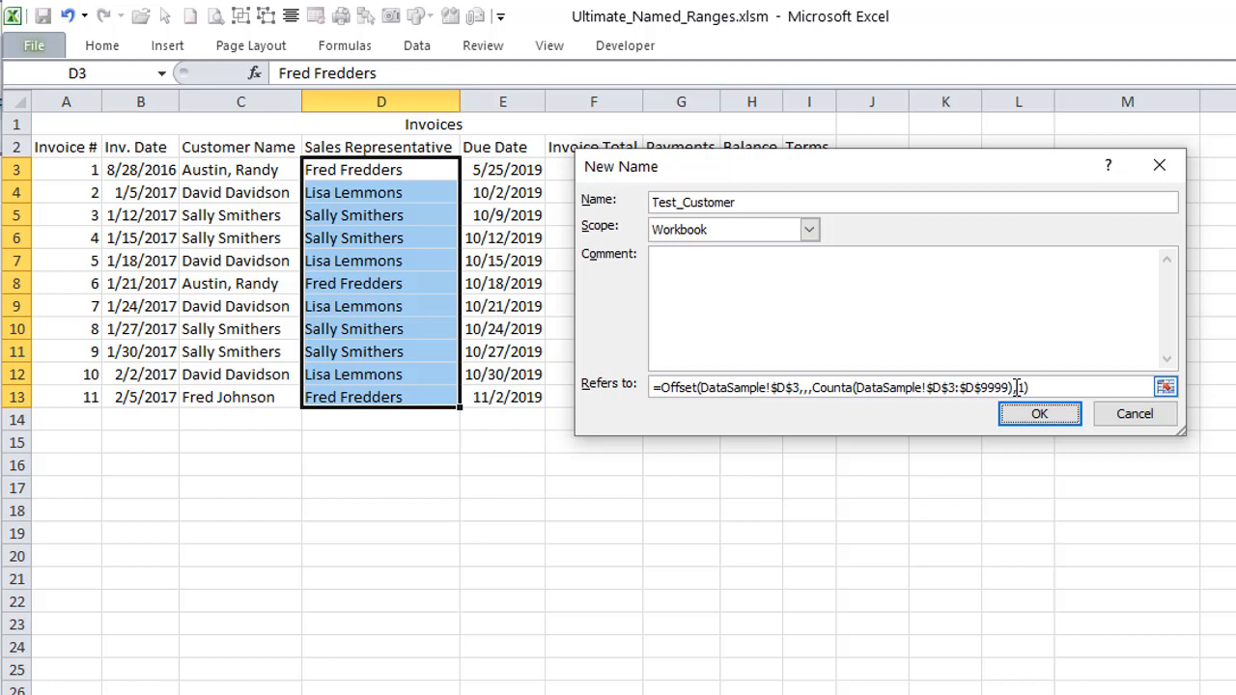
pyautogui.click(1017, 387)
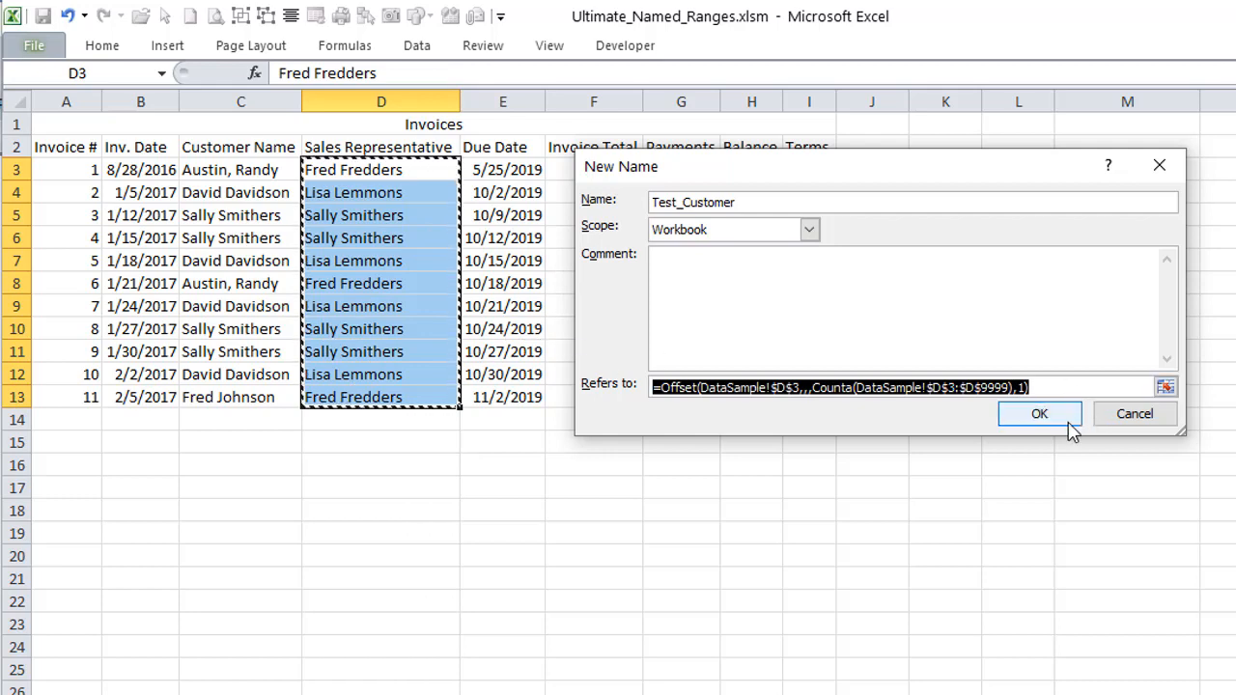
pyautogui.click(1036, 415)
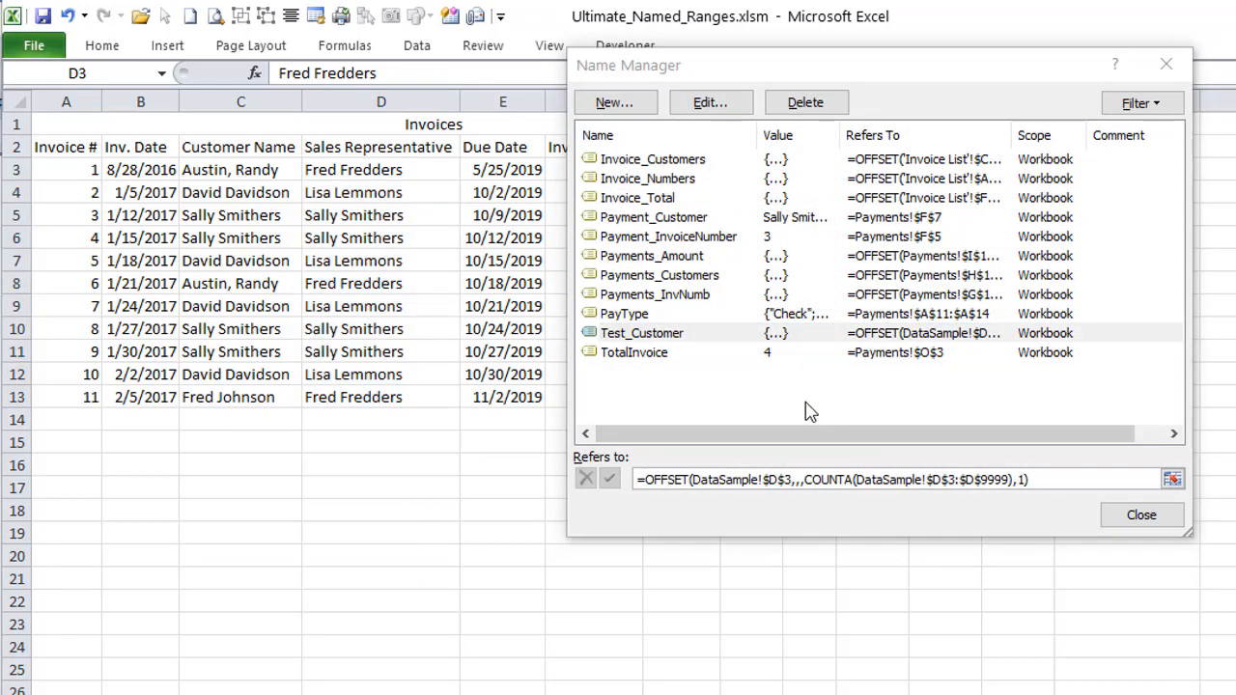
# Check which cells the Test_Customer formula covers, and close the Name Manager
pyautogui.click(828, 480)
pyautogui.click(829, 480)
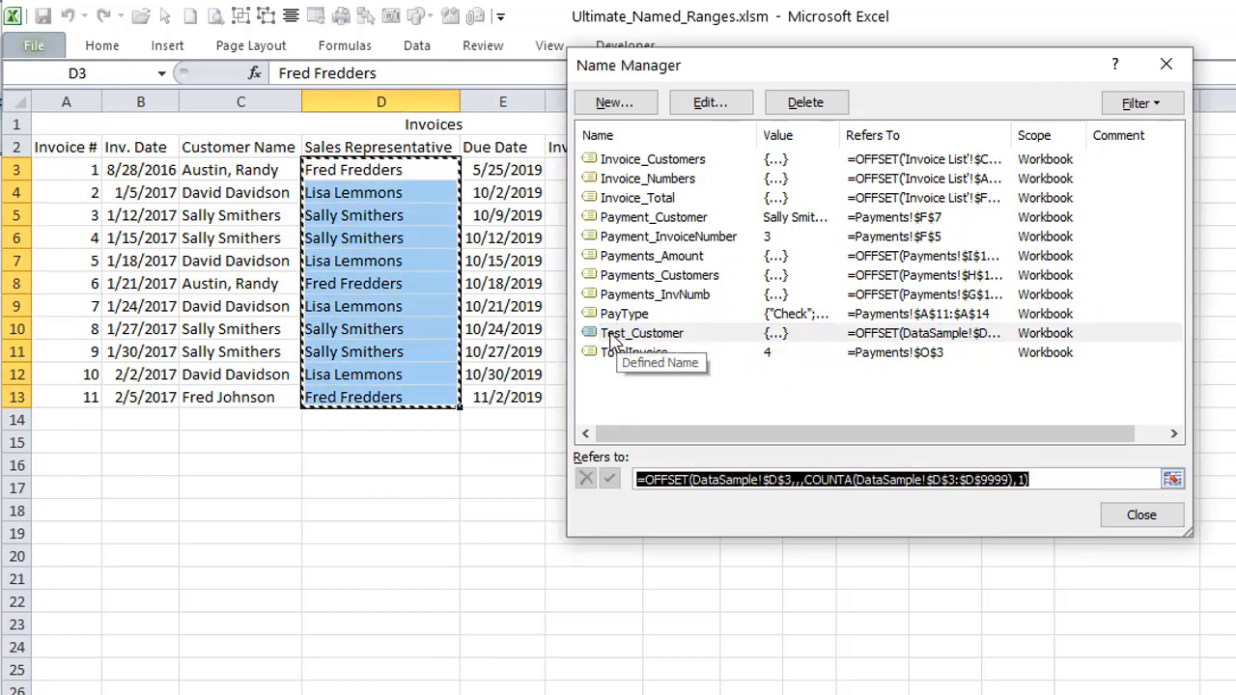
pyautogui.click(1149, 514)
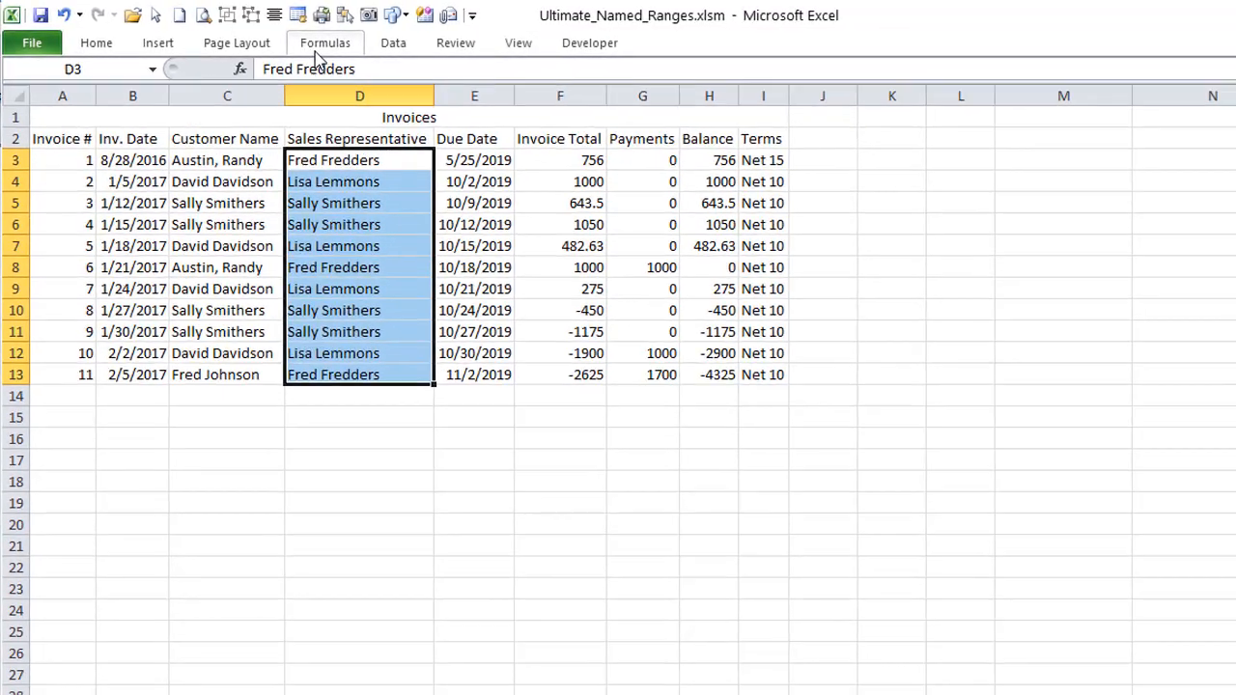
# Keep the ribbon permanently expanded, and review the Test_Customer formula in the Name Manager
pyautogui.click(344, 45)
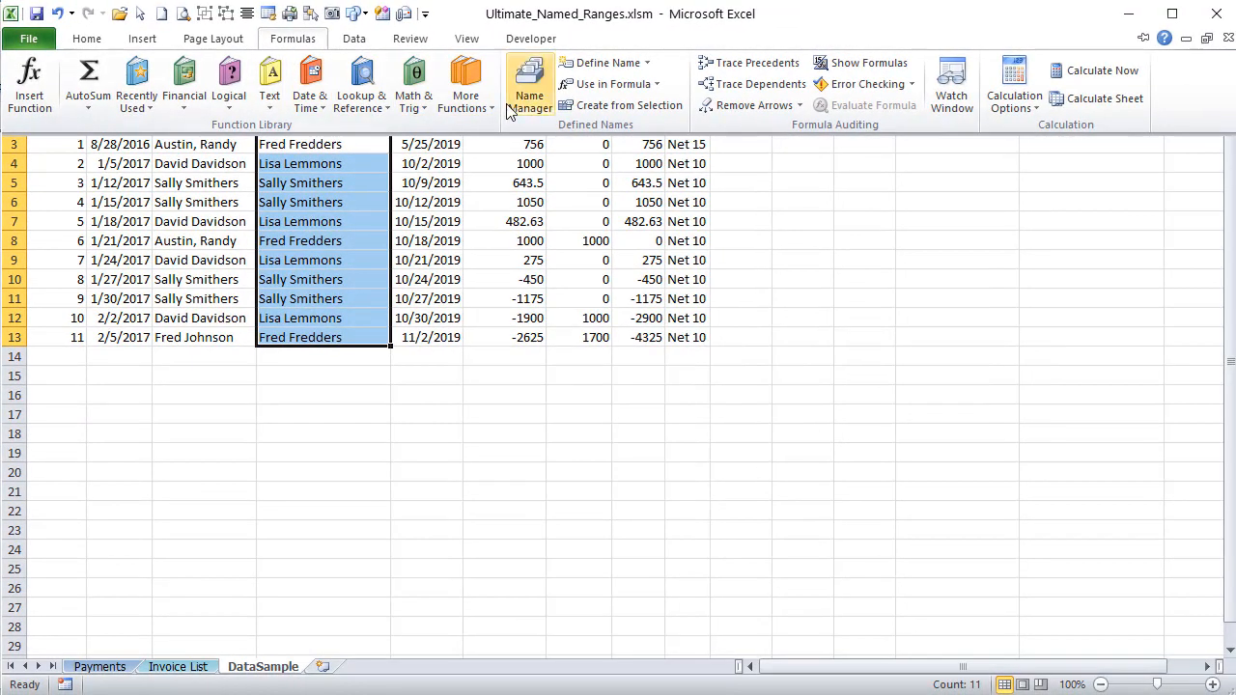
pyautogui.click(1147, 39)
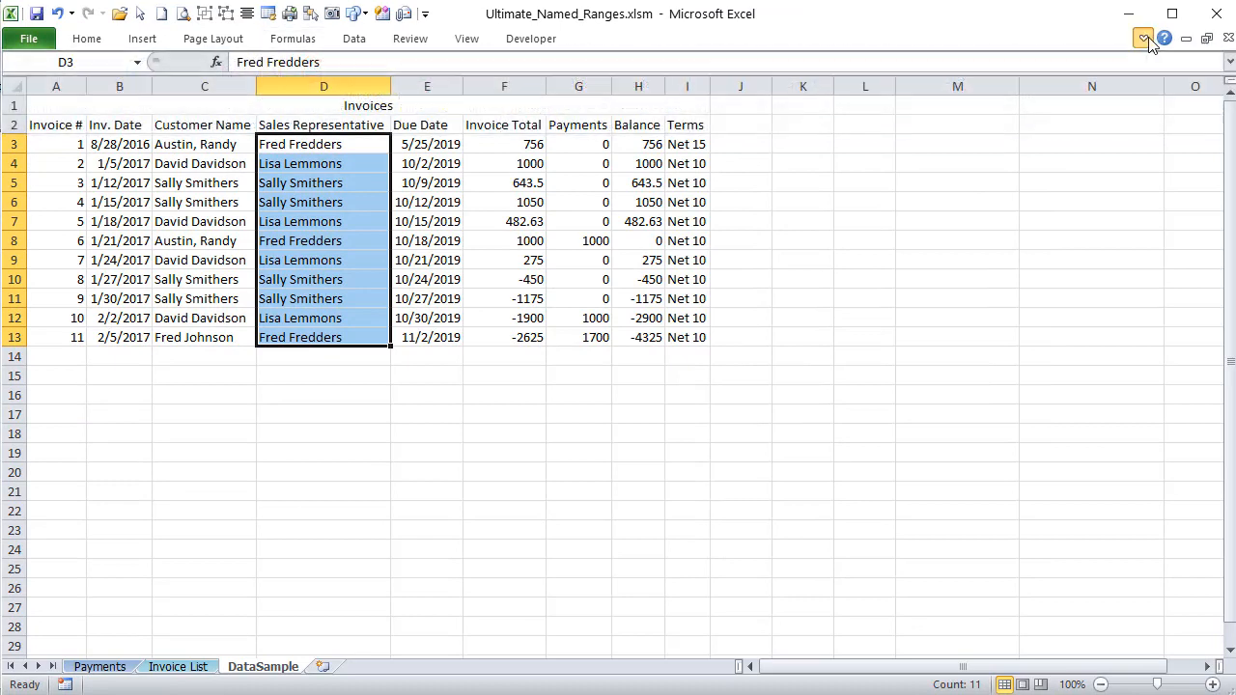
pyautogui.click(1145, 39)
pyautogui.click(532, 94)
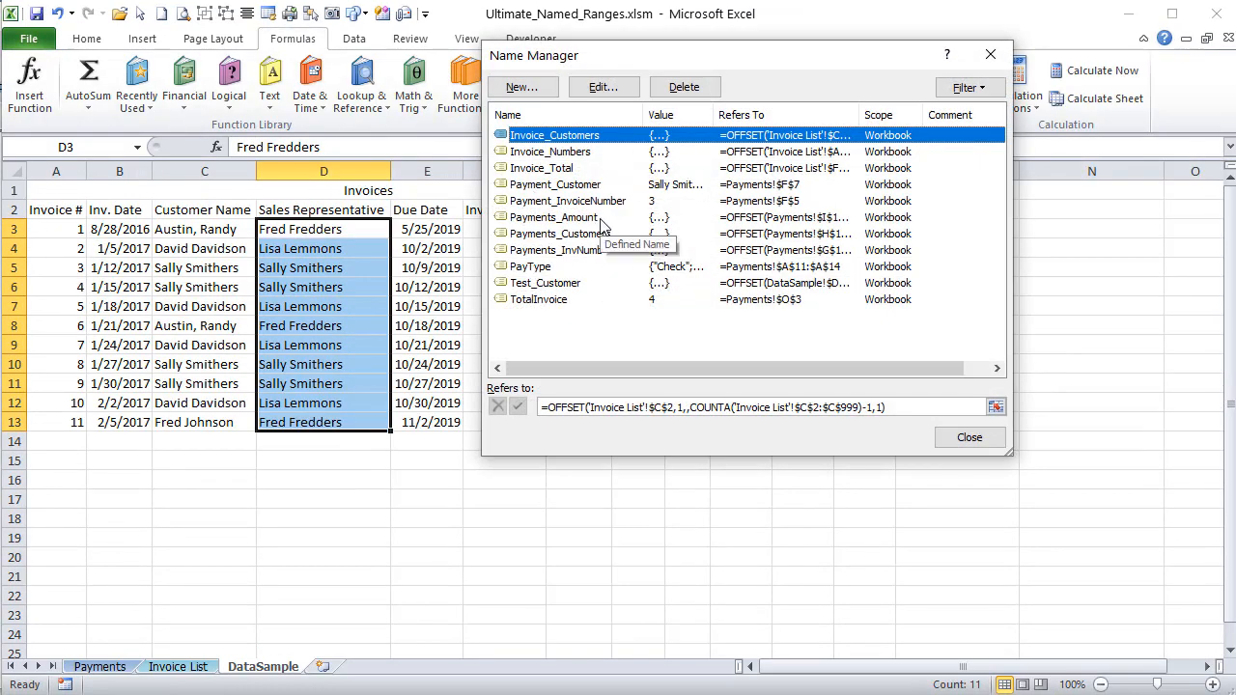
pyautogui.click(550, 283)
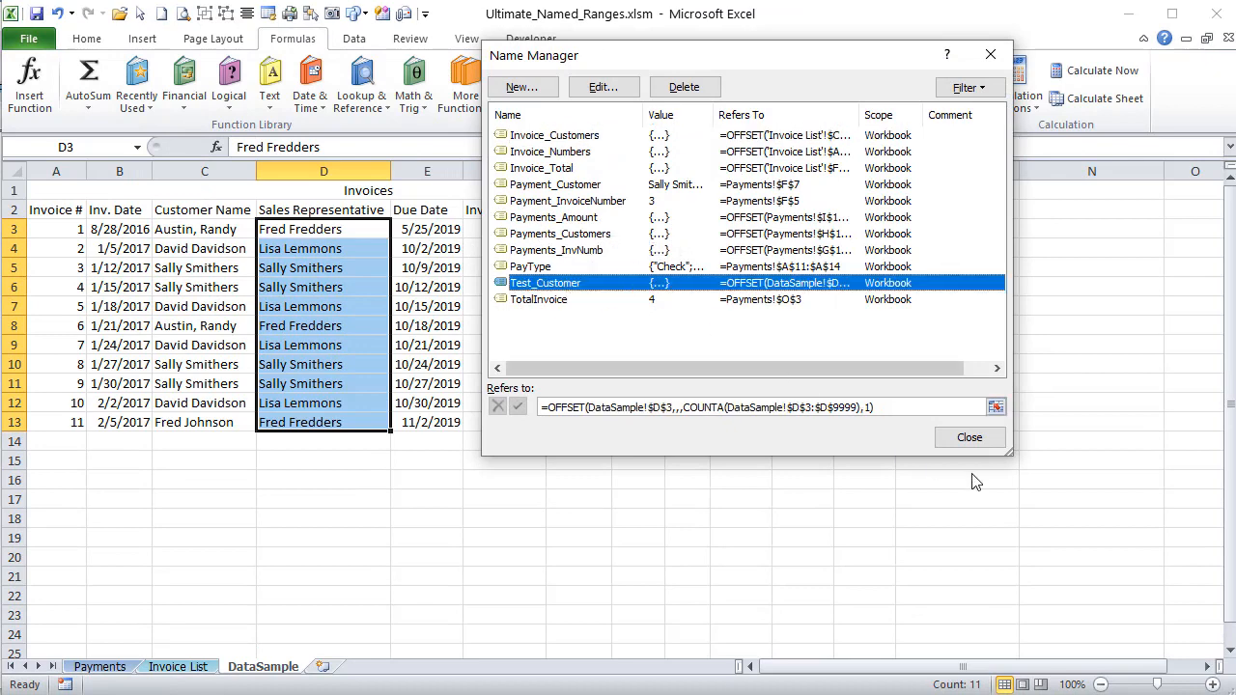
pyautogui.click(971, 439)
pyautogui.click(925, 444)
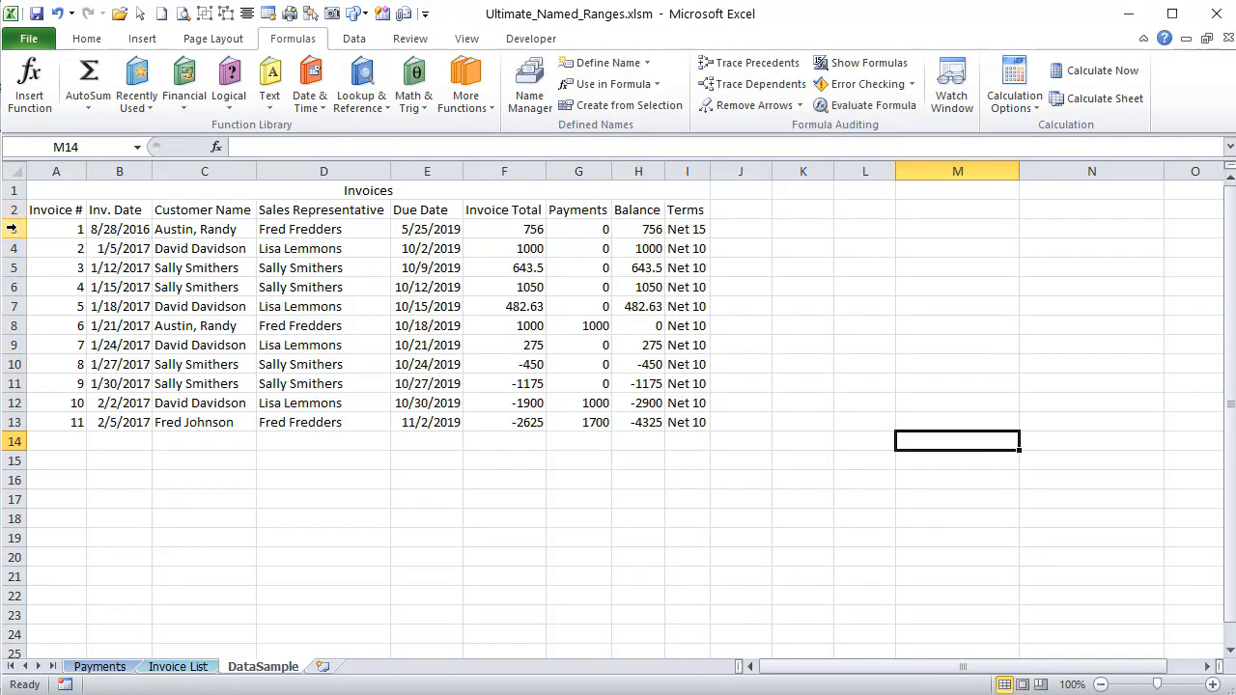
# Delete rows 3 to 13 of the DataSample sheet
pyautogui.moveTo(12, 229); pyautogui.dragTo(11, 422)
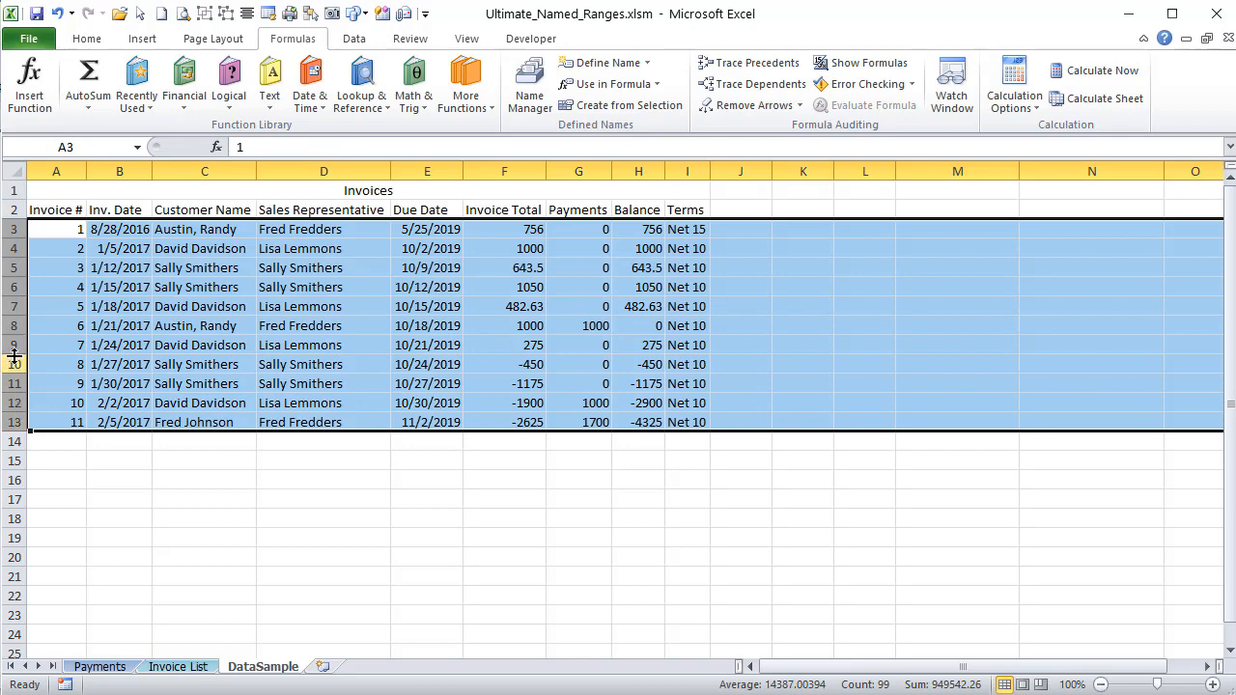
pyautogui.rightClick(14, 287)
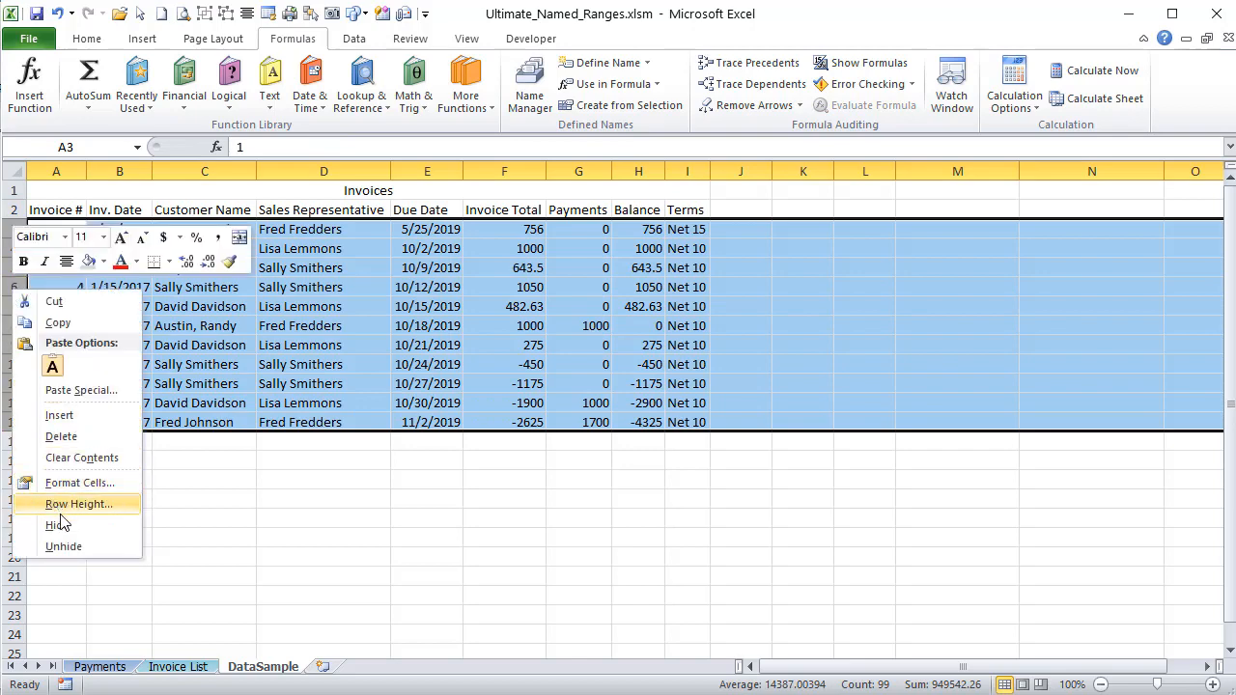
pyautogui.click(73, 436)
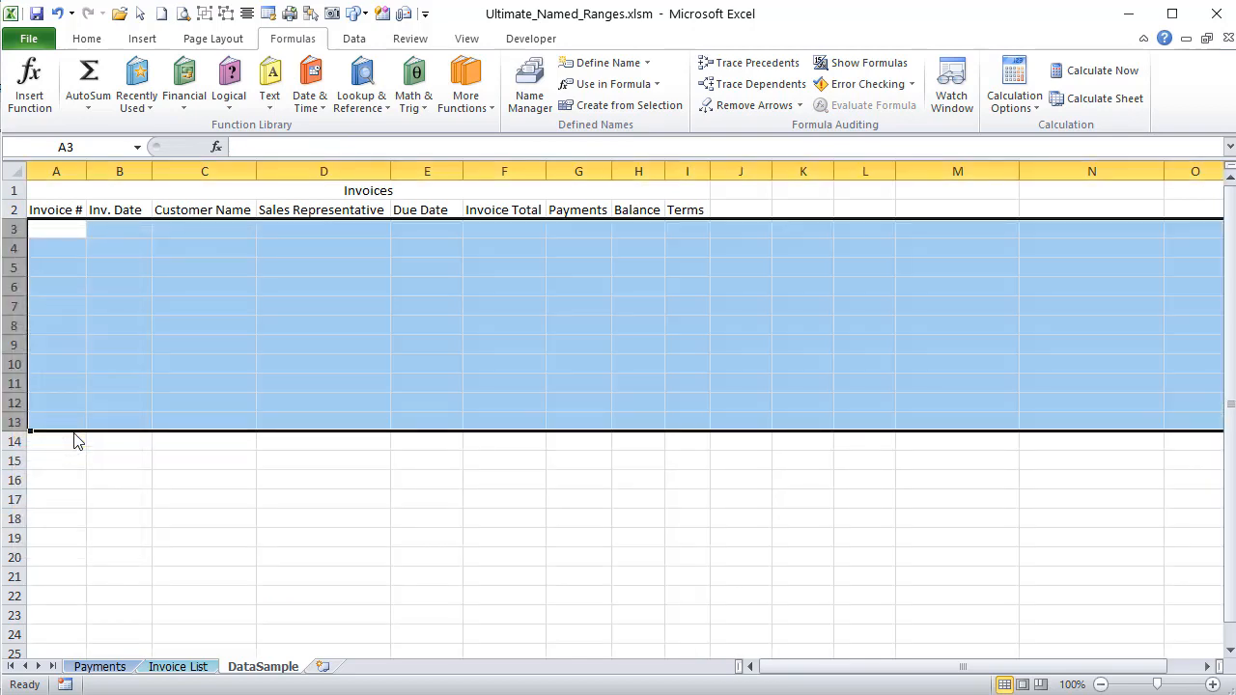
# Inspect the Test_Customer reference in the Name Manager with the data rows deleted
pyautogui.click(529, 91)
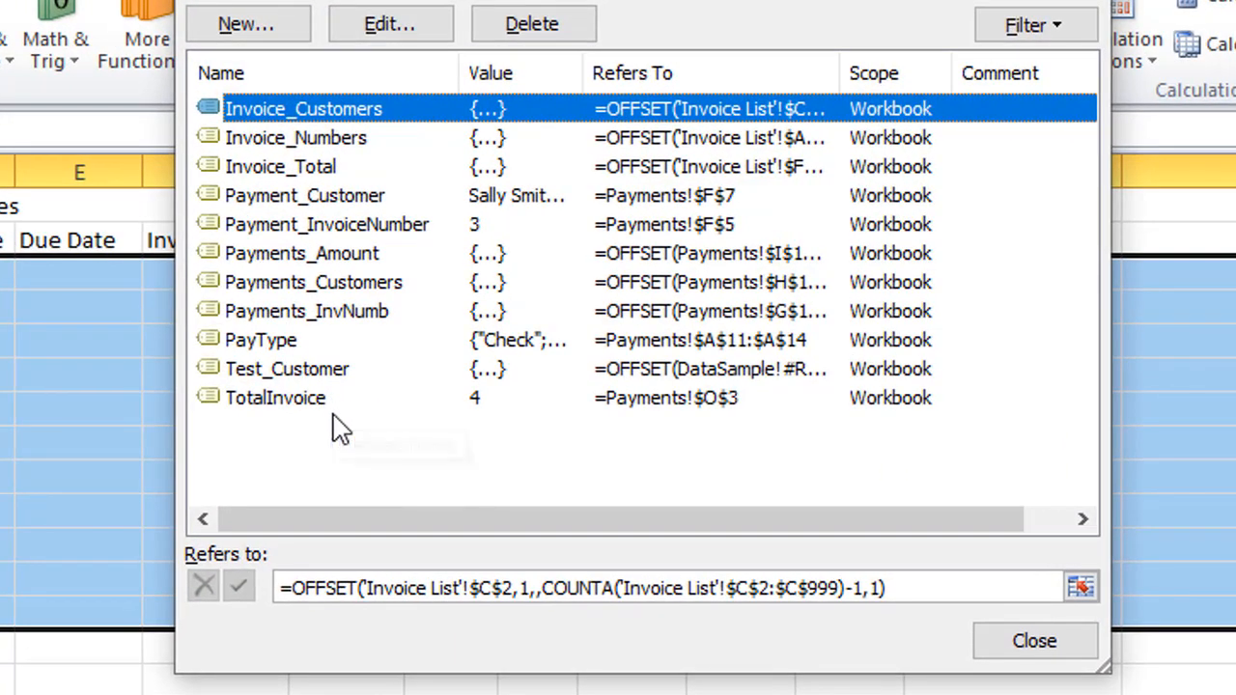
pyautogui.click(293, 375)
pyautogui.click(544, 591)
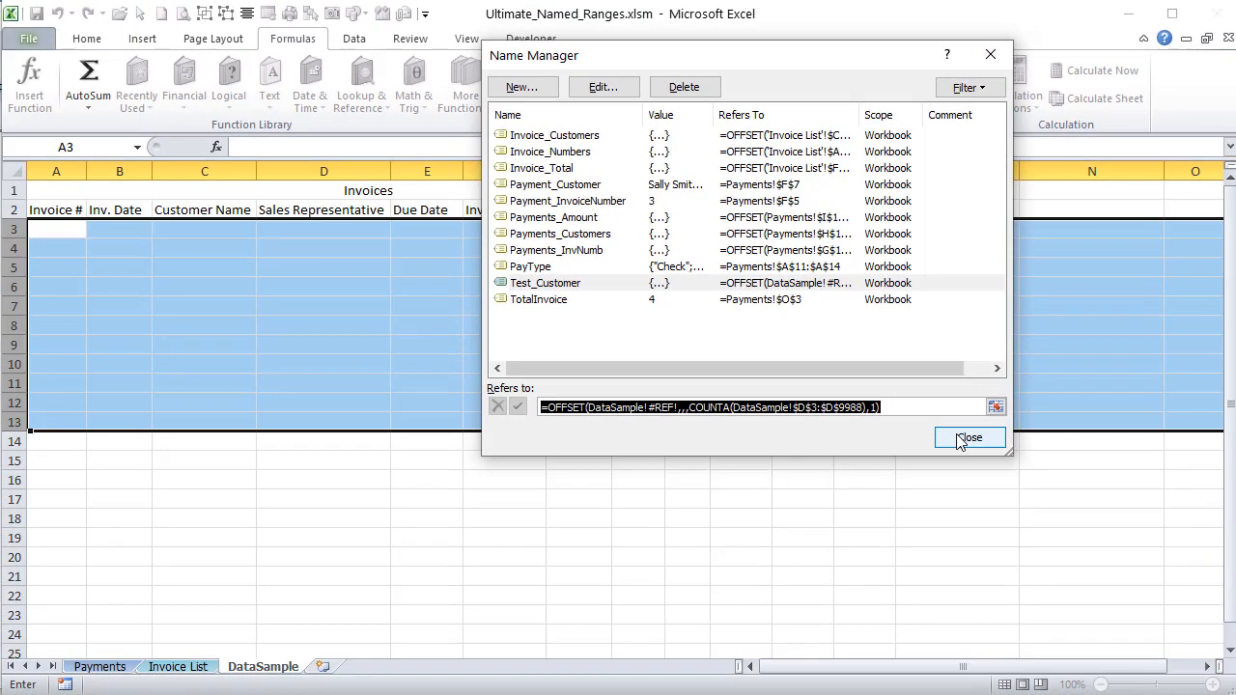
pyautogui.click(961, 439)
pyautogui.click(452, 496)
# Copy the invoice rows A3:I13 from the Invoice List sheet and paste them into DataSample starting at A3
pyautogui.click(177, 667)
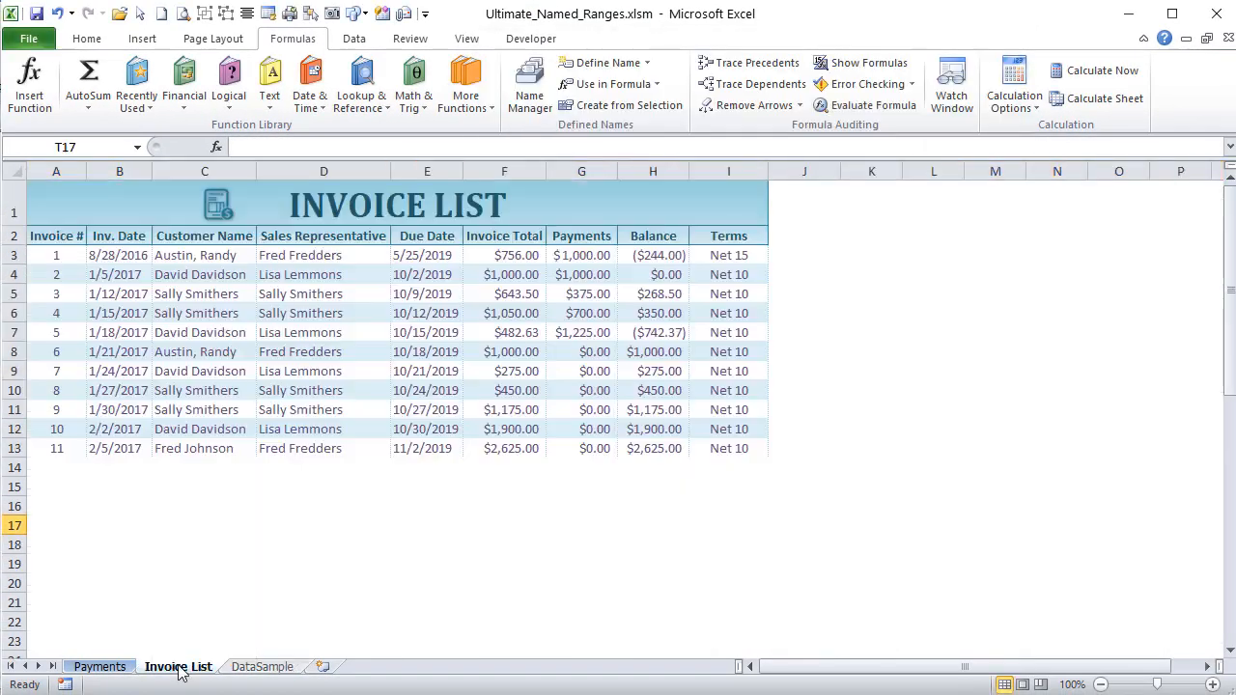
pyautogui.moveTo(35, 253); pyautogui.dragTo(720, 450)
pyautogui.hotkey('ctrl', 'c')
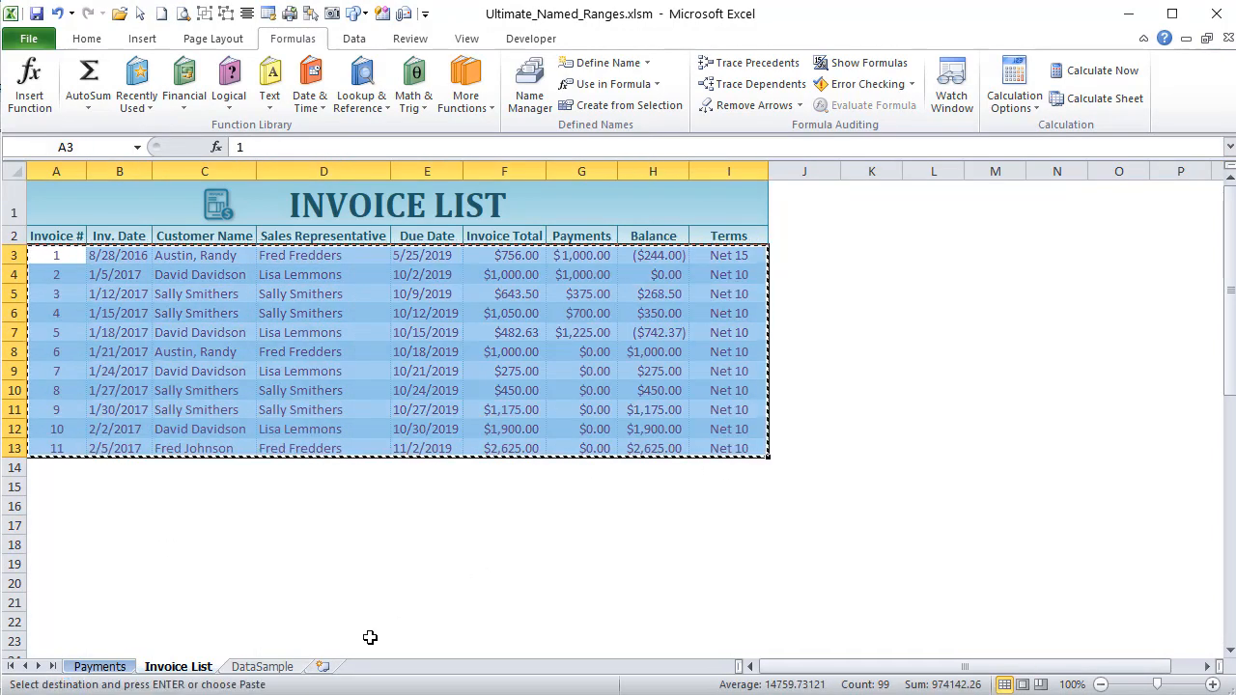
pyautogui.click(261, 667)
pyautogui.rightClick(43, 229)
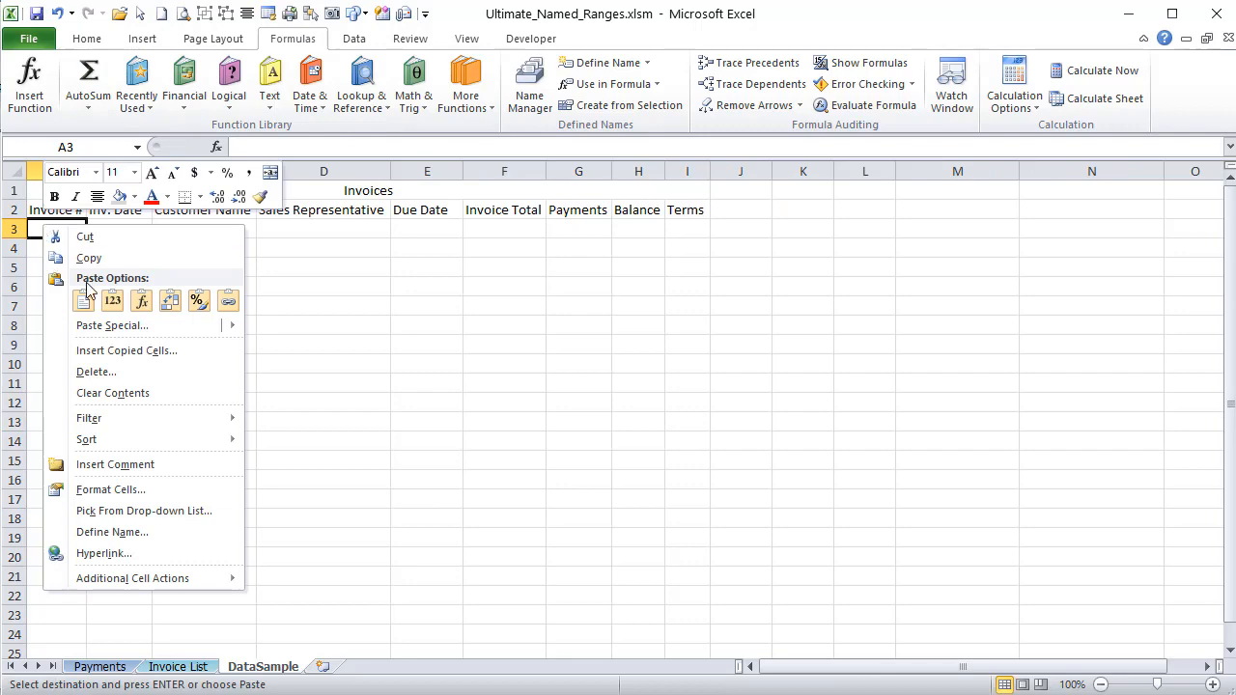
pyautogui.click(86, 300)
pyautogui.click(300, 421)
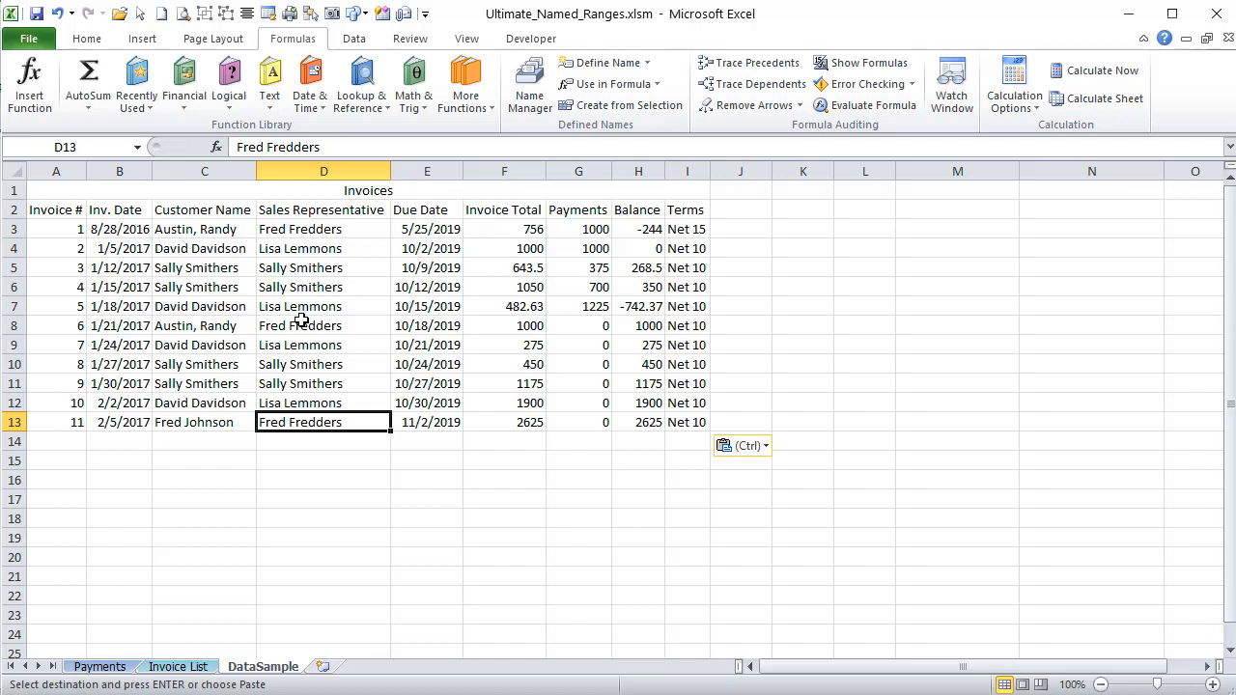
# Start a new workbook-scoped name Sales_Representative for D2:D13 of DataSample, including the header cell
pyautogui.click(313, 209)
pyautogui.moveTo(313, 209); pyautogui.dragTo(338, 425)
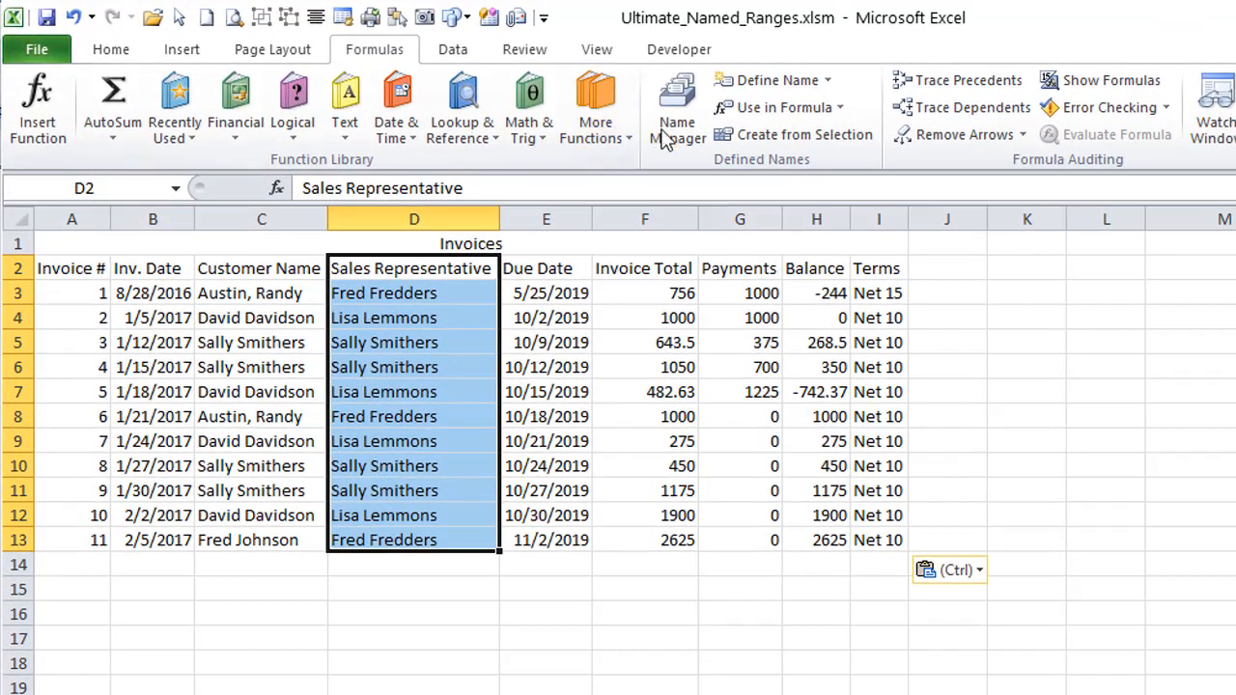
pyautogui.click(676, 126)
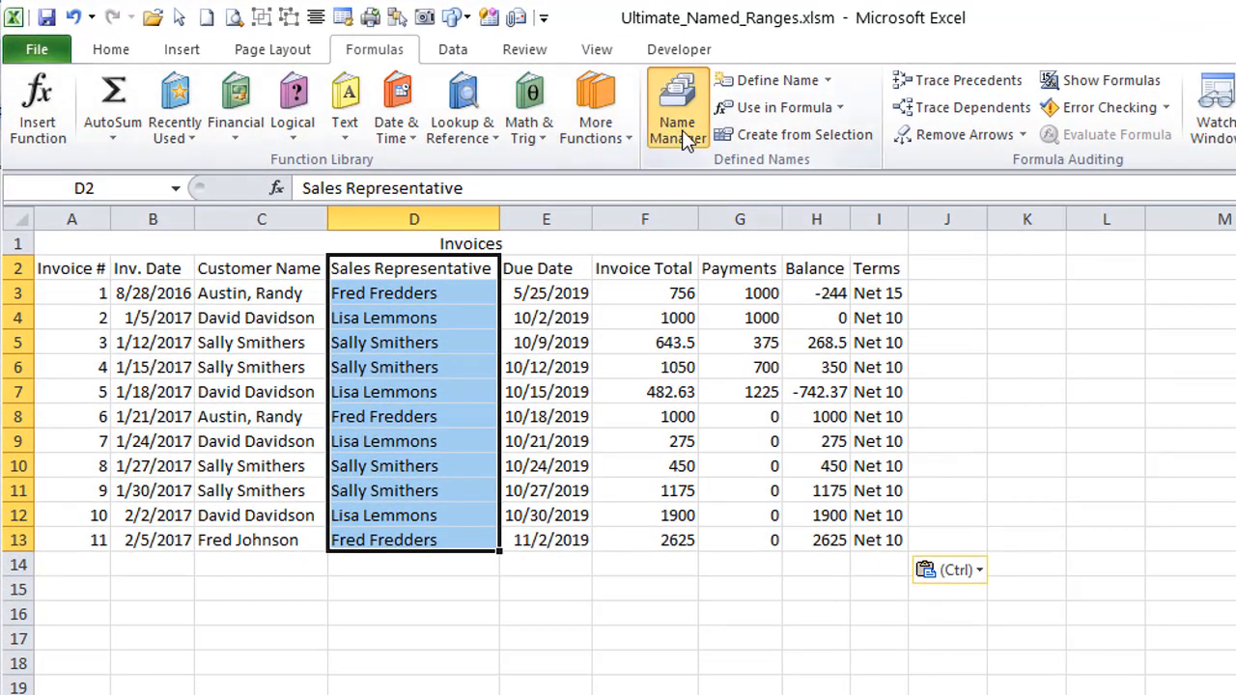
pyautogui.click(667, 114)
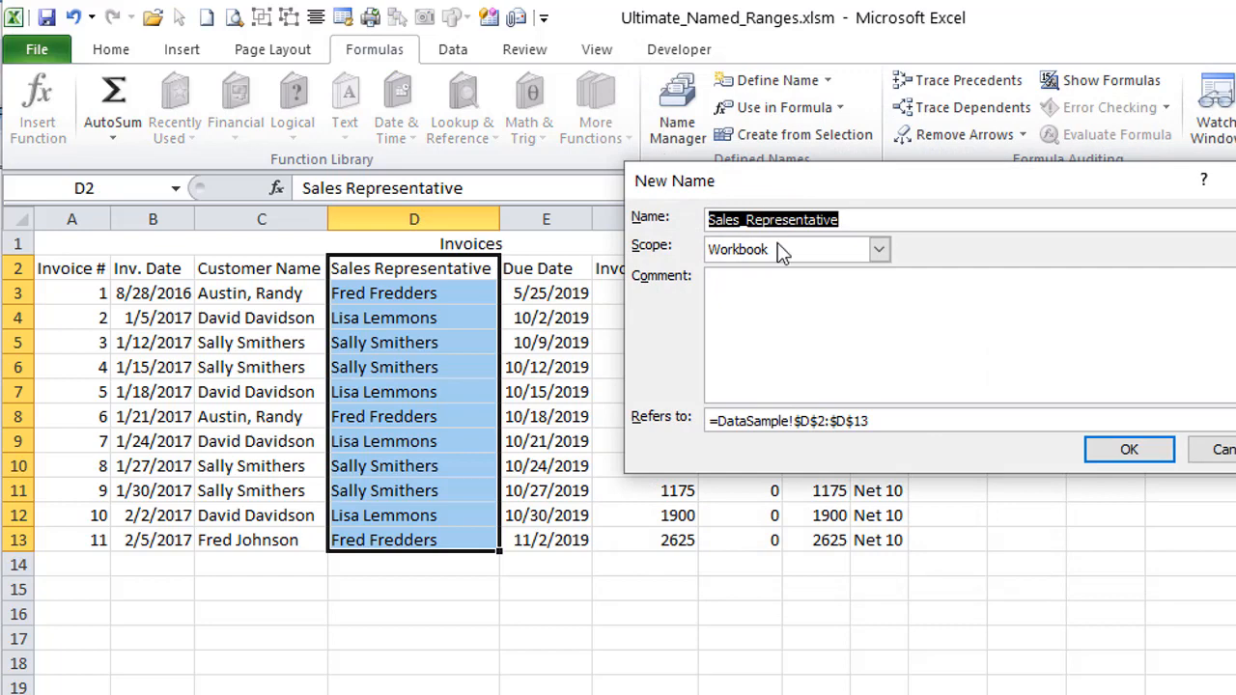
pyautogui.press('Tab')
# Rewrite the Sales_Representative reference as an OFFSET starting from the single header cell DataSample!$D$2, with a row offset of 1 and no column offset
pyautogui.click(709, 422)
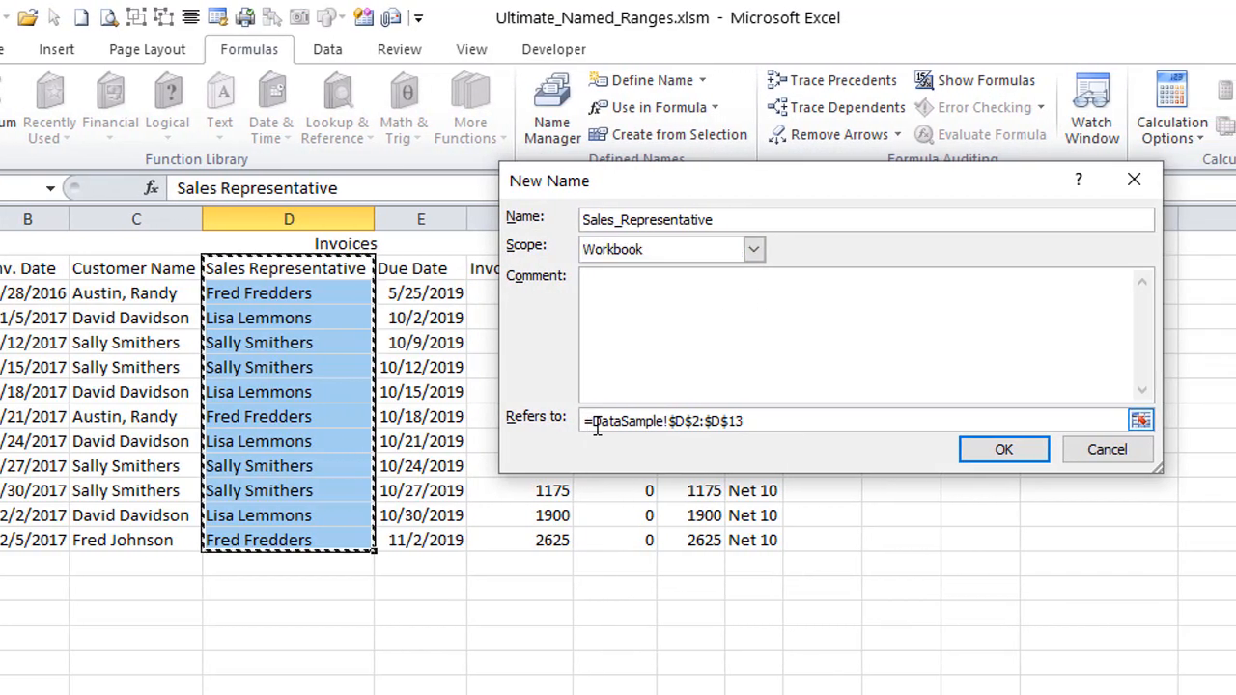
pyautogui.write('Of')
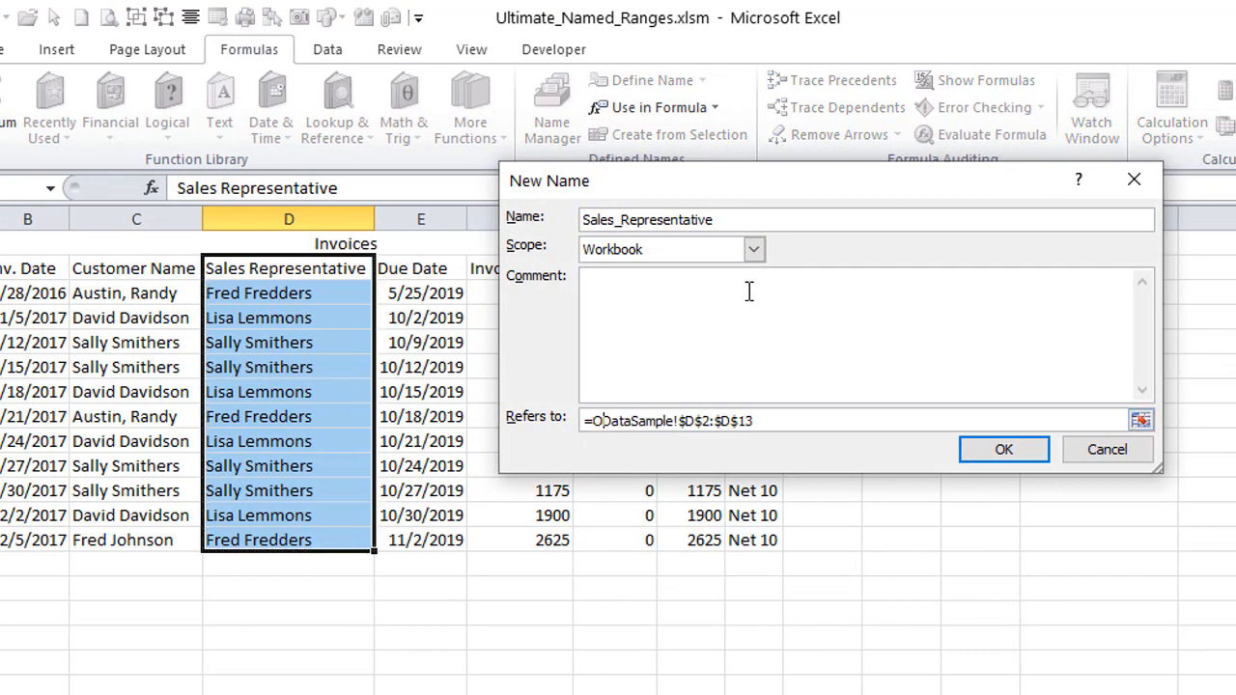
pyautogui.write('fse')
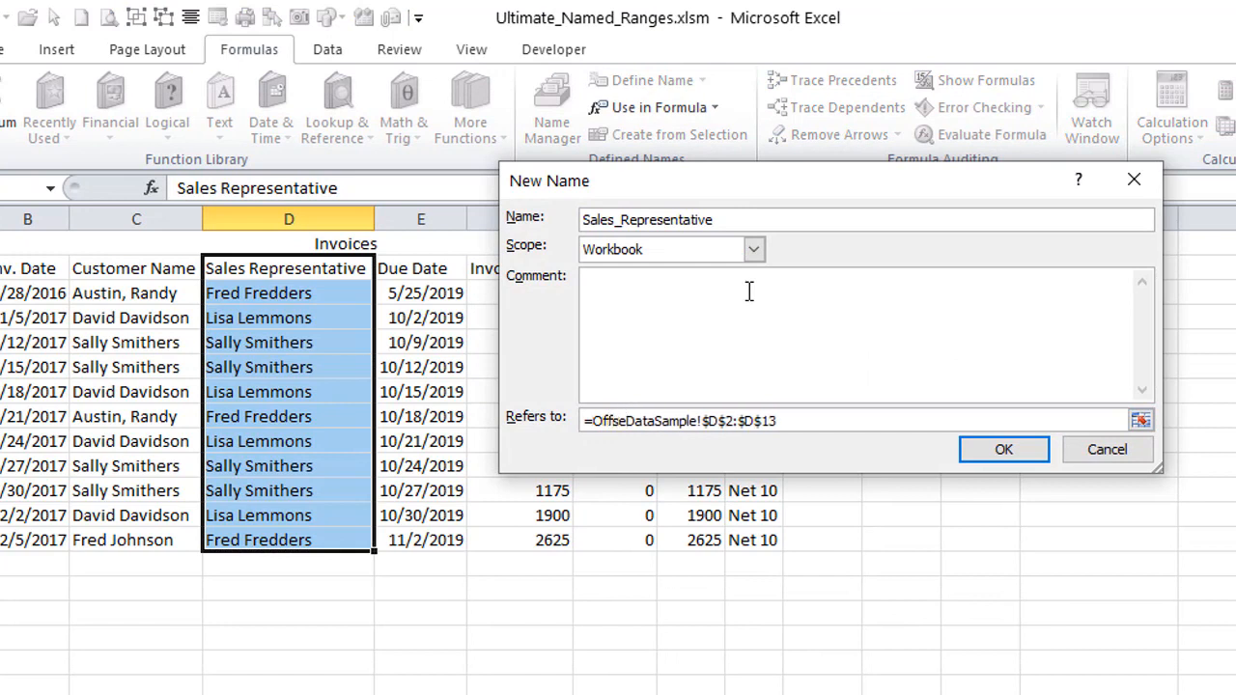
pyautogui.write('t(')
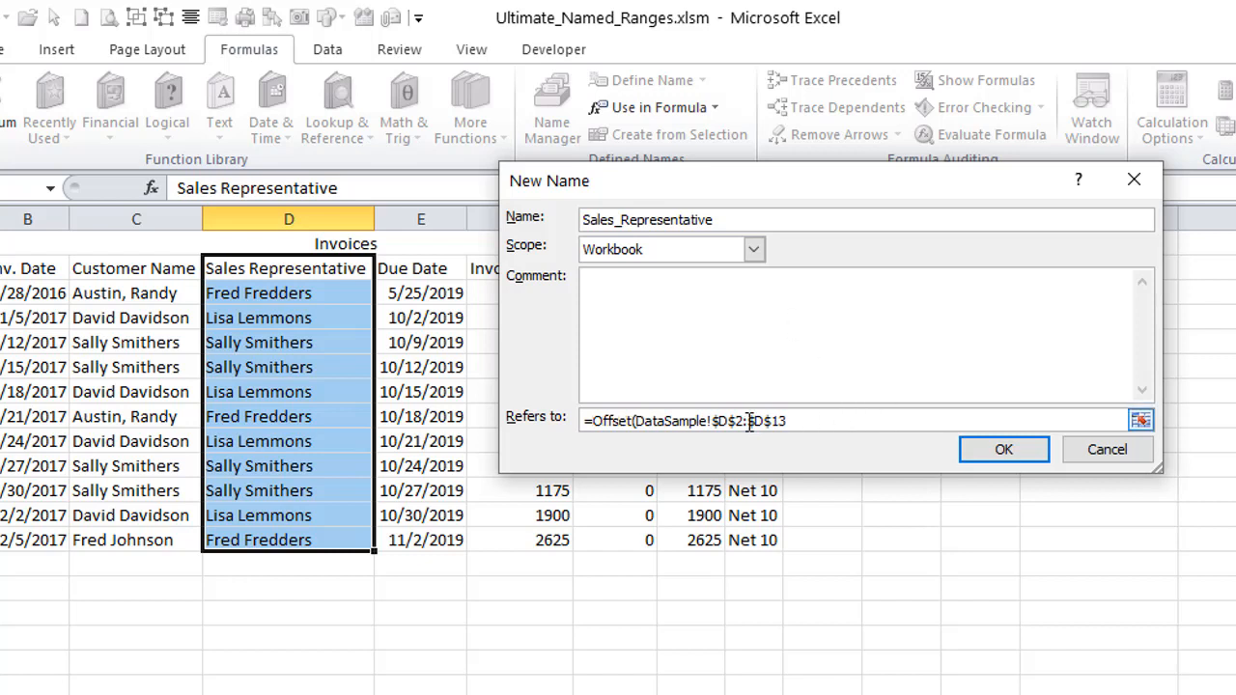
pyautogui.moveTo(741, 421); pyautogui.dragTo(799, 421)
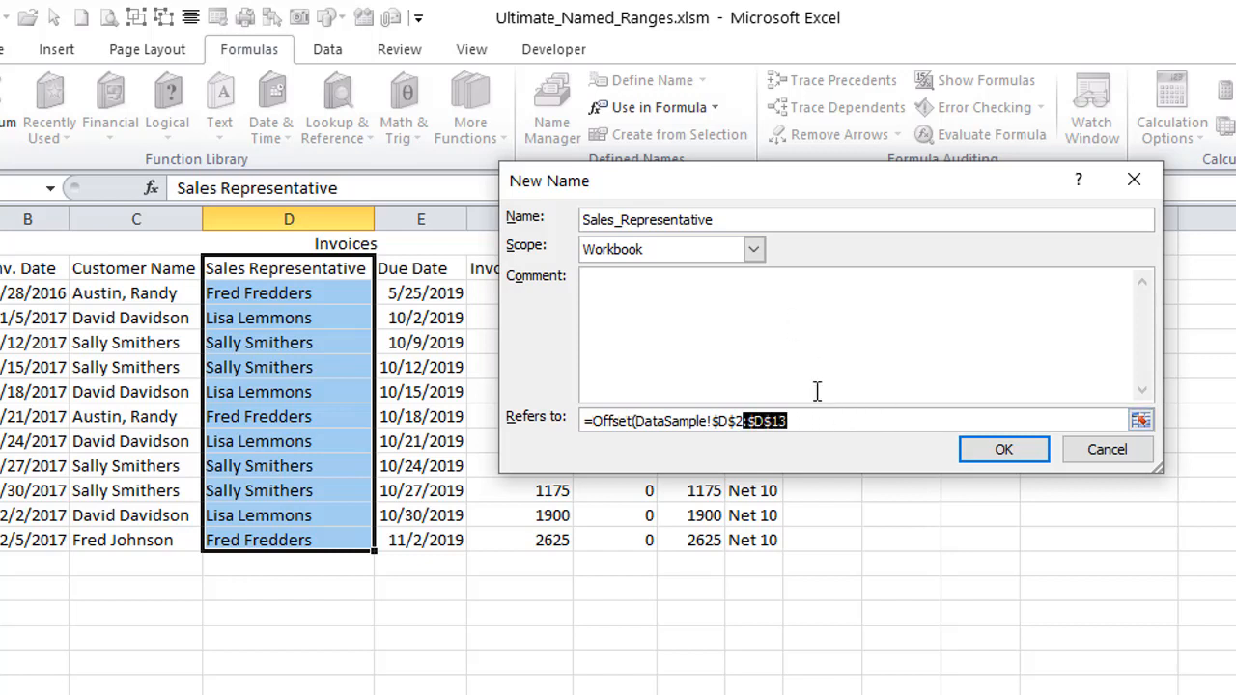
pyautogui.write(',1,,c')
# Complete the OFFSET with the height COUNTA(DataSample!$D$2:$D$999)-1 and the width 1, and save the name
pyautogui.write('ounta(')
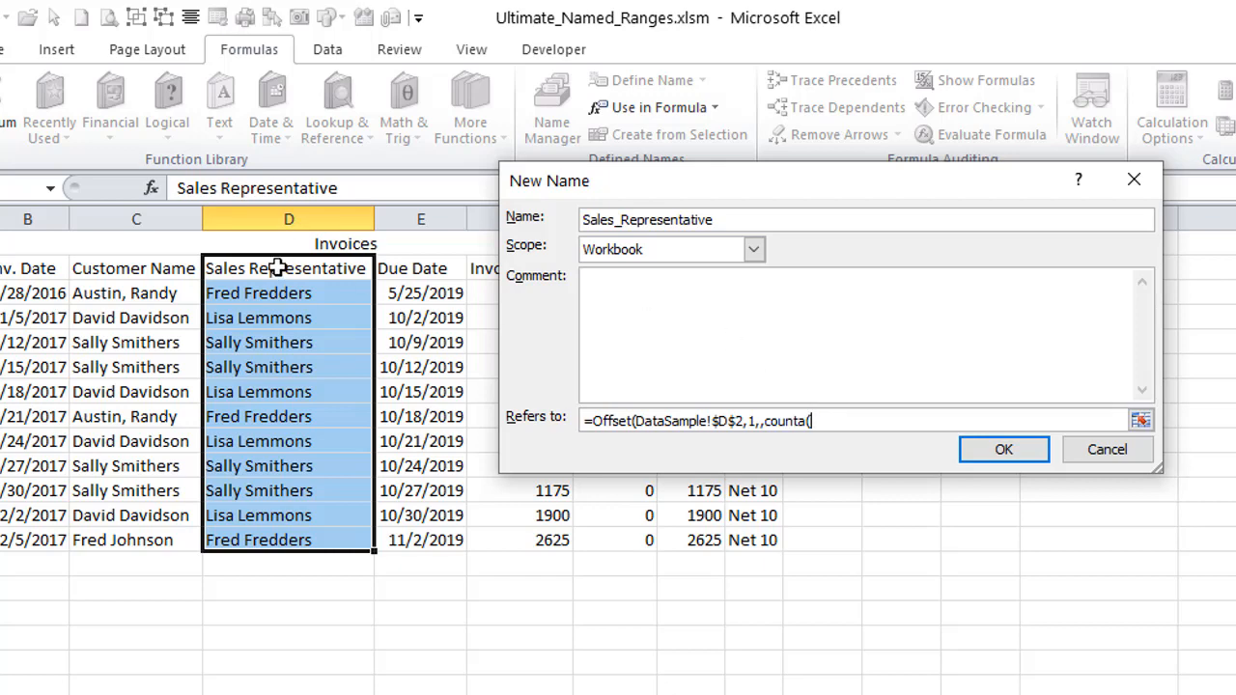
pyautogui.moveTo(278, 267); pyautogui.dragTo(257, 541)
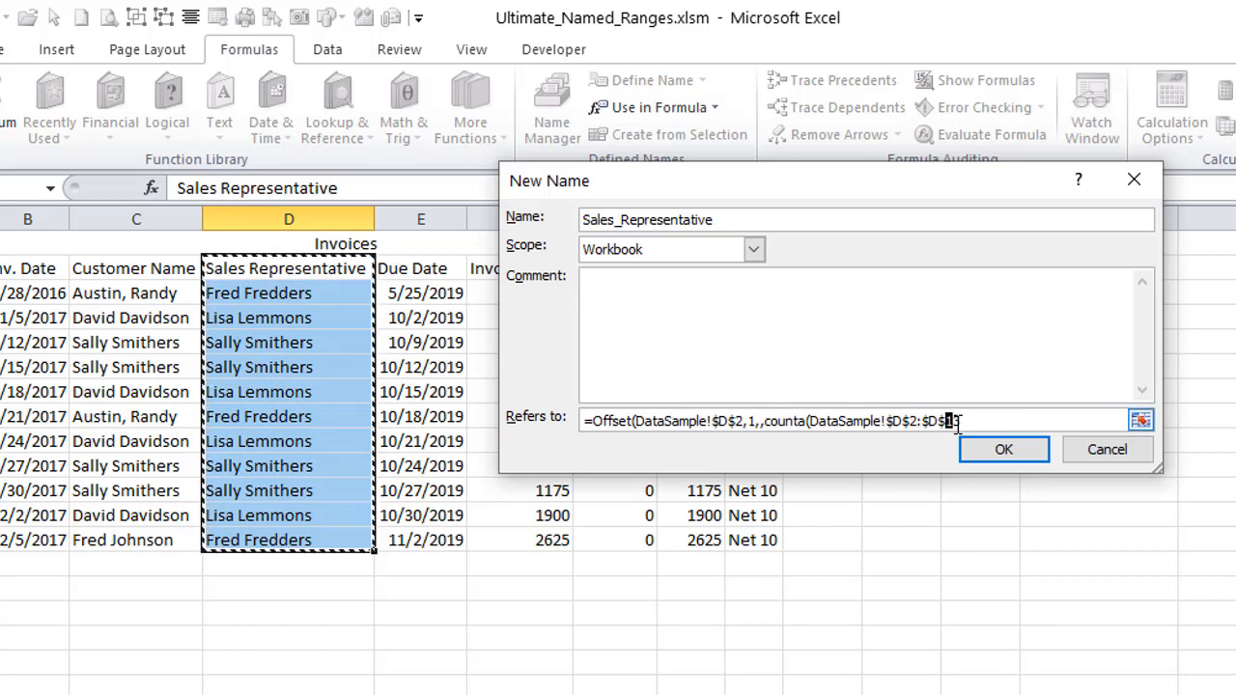
pyautogui.moveTo(969, 420); pyautogui.dragTo(951, 417)
pyautogui.write('999)-1,1')
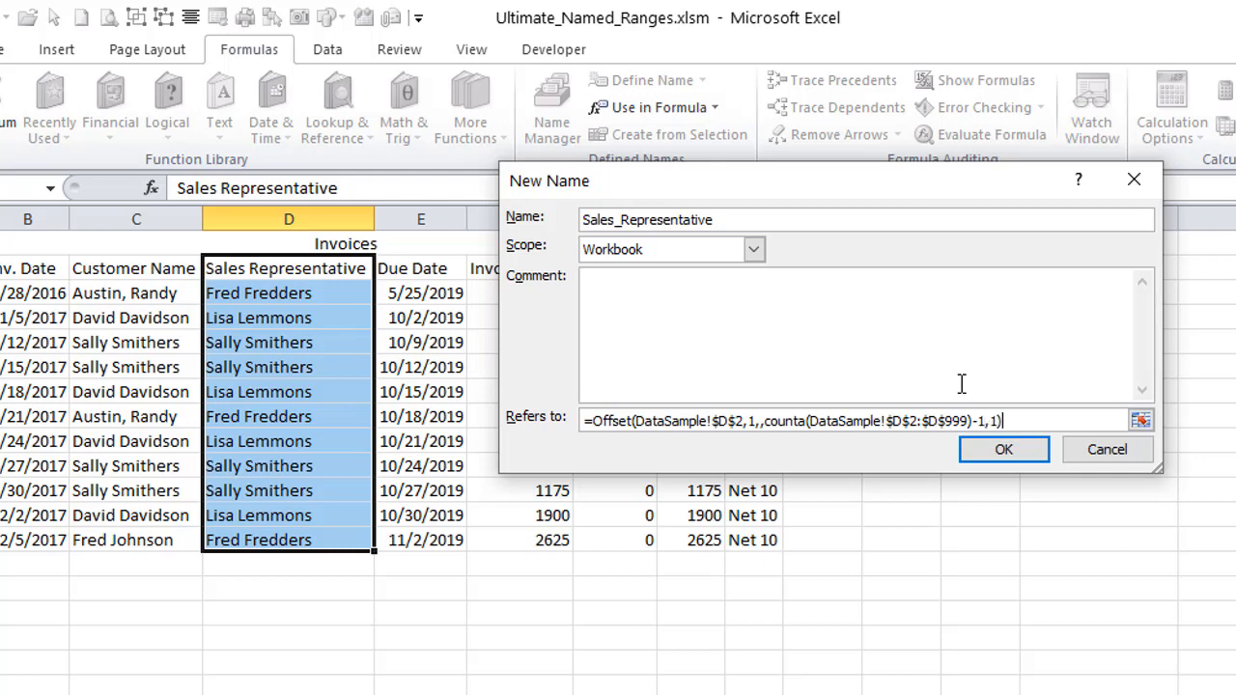
pyautogui.click(1004, 453)
# Check which DataSample cells the Sales_Representative name covers in the Name Manager
pyautogui.press('Tab')
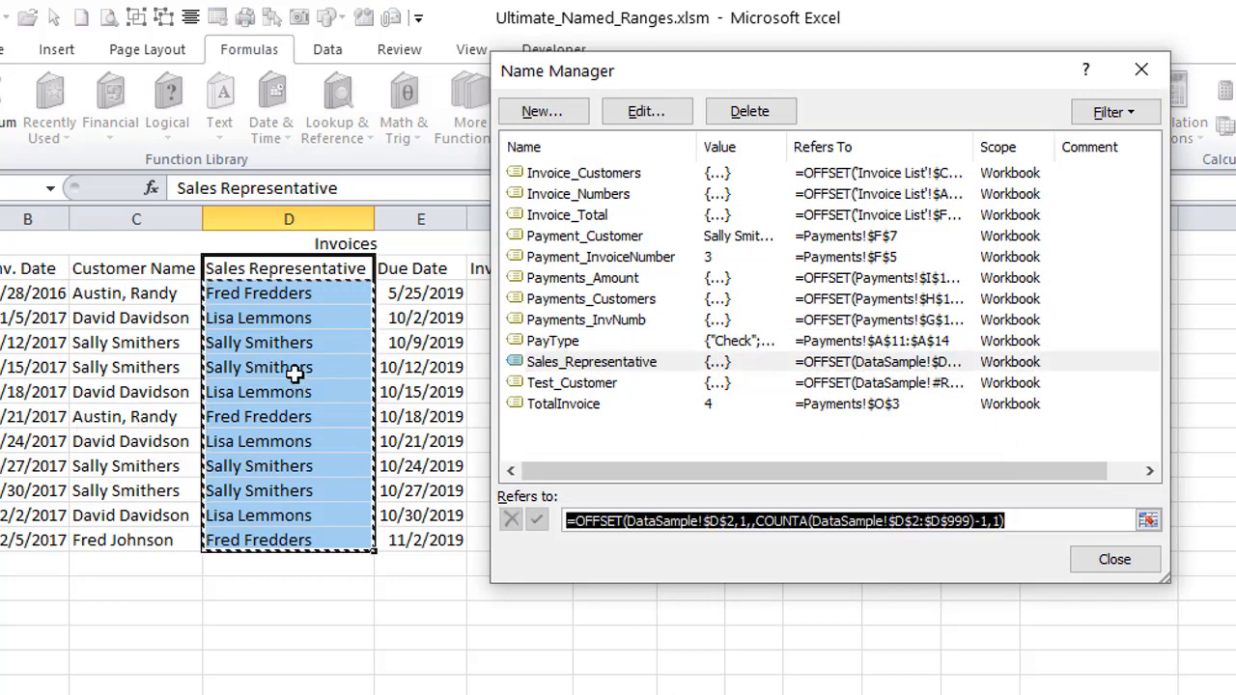
pyautogui.click(1120, 568)
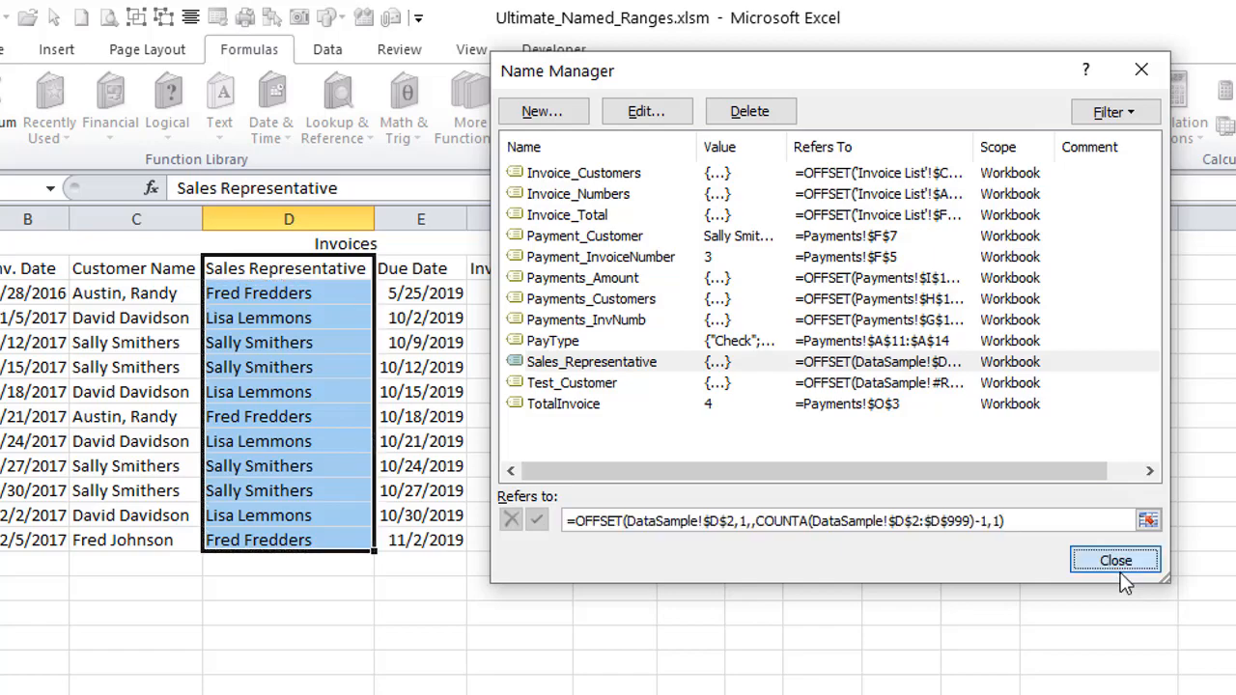
pyautogui.click(1120, 565)
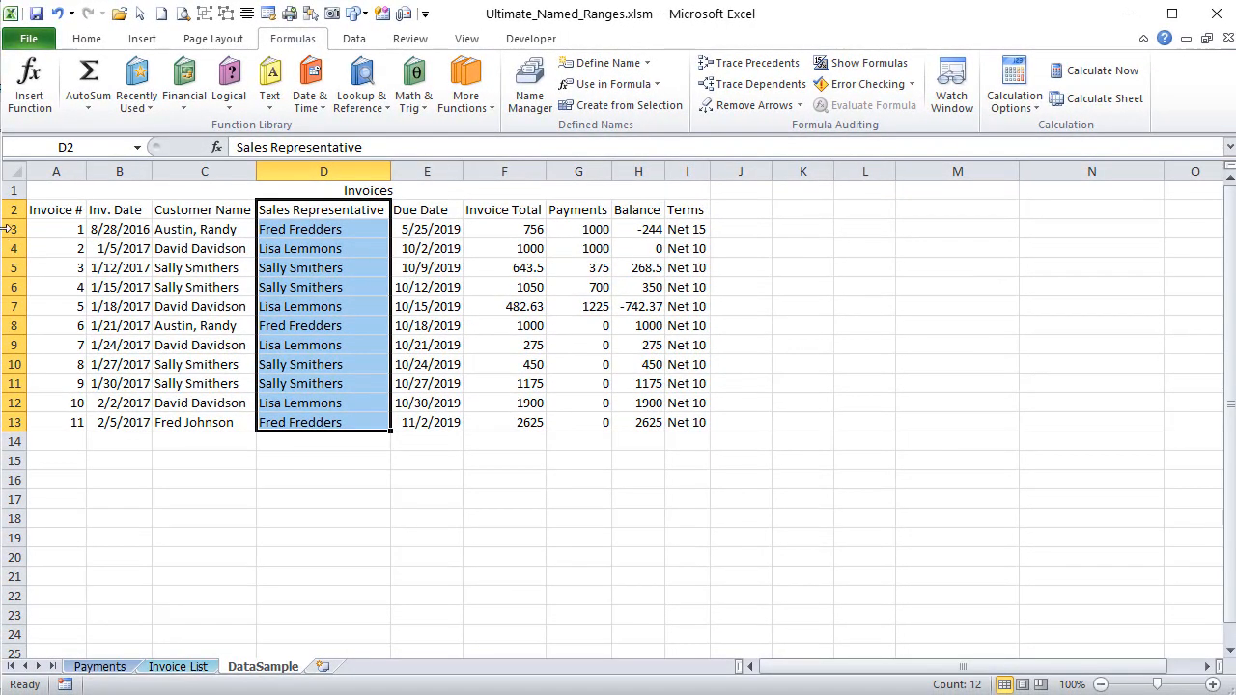
# Delete rows 3 to 13 of the DataSample sheet
pyautogui.click(34, 229)
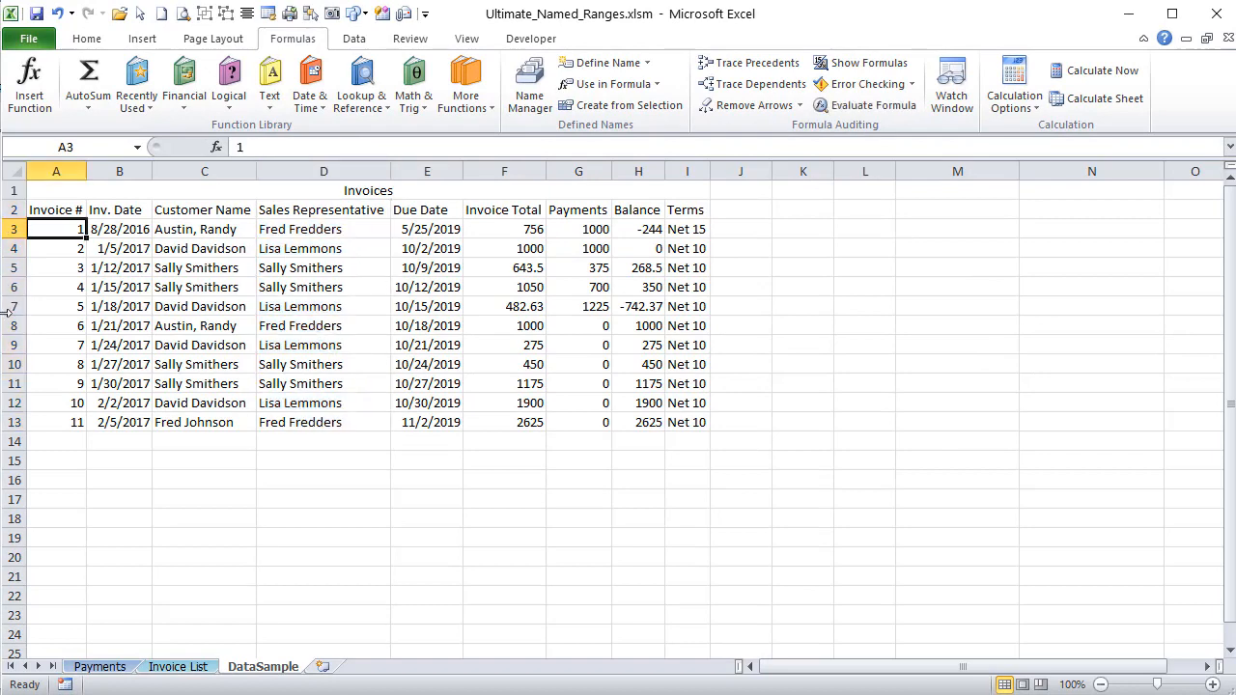
pyautogui.moveTo(9, 229); pyautogui.dragTo(14, 427)
pyautogui.rightClick(22, 343)
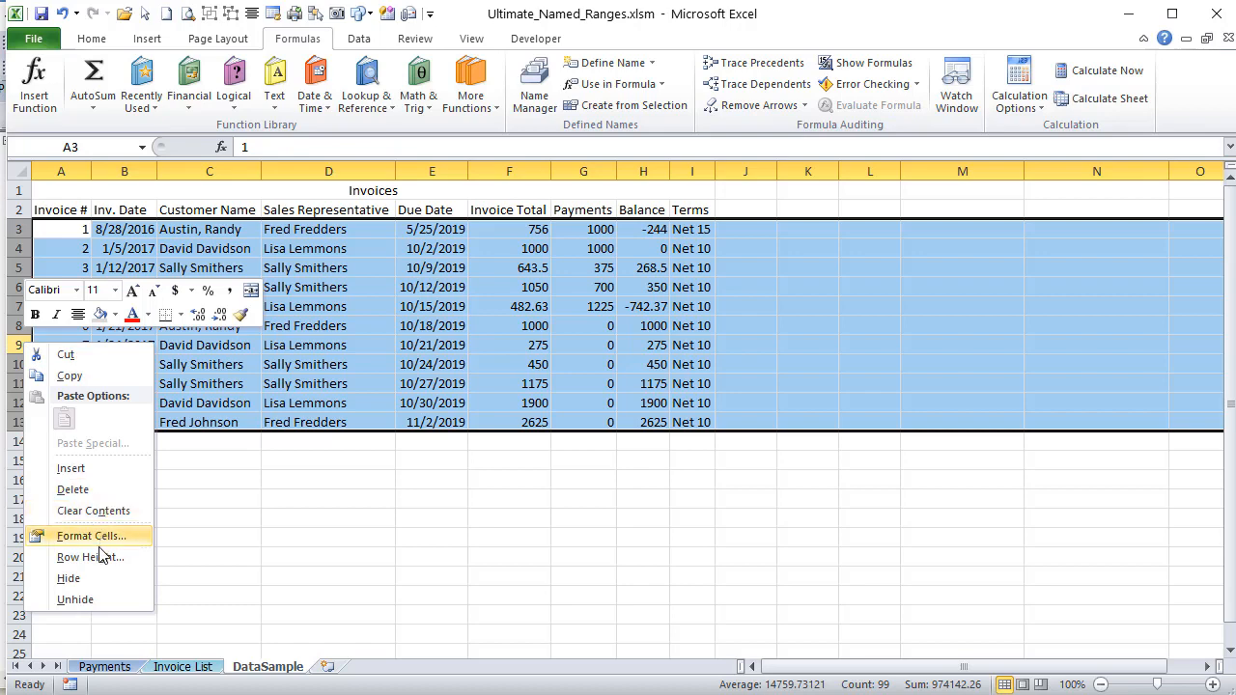
pyautogui.click(92, 490)
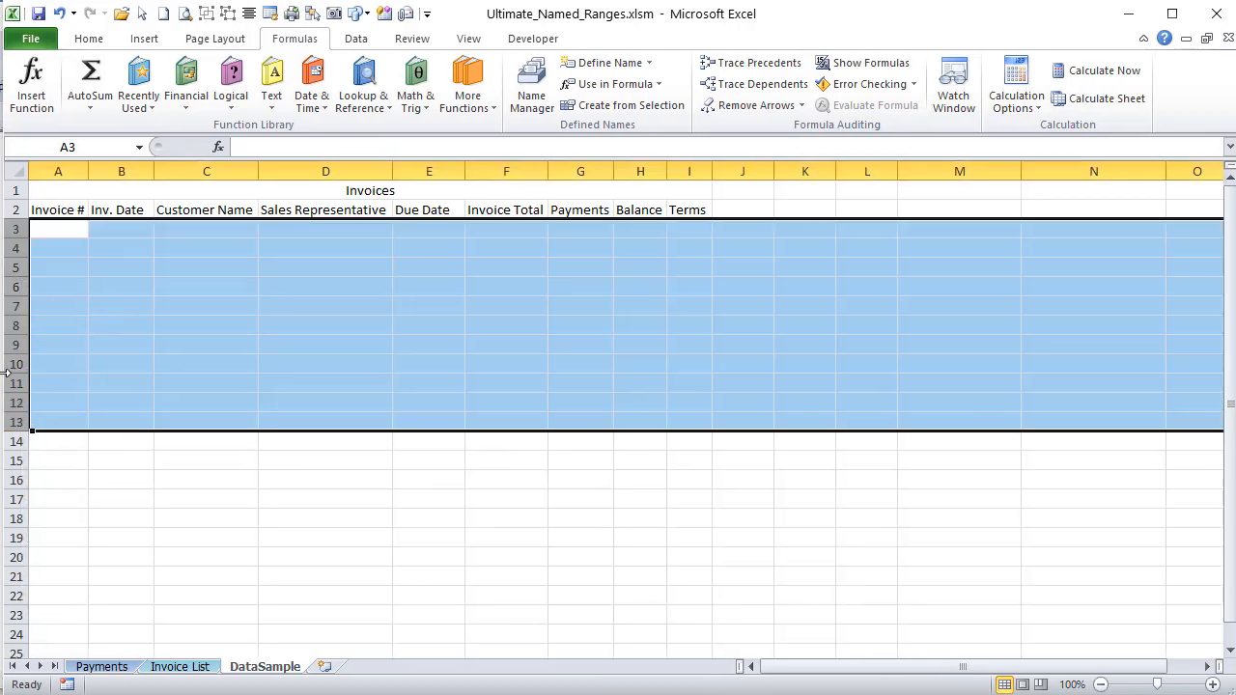
# Compare the Test_Customer and Sales_Representative references in the Name Manager with the data rows deleted
pyautogui.click(531, 91)
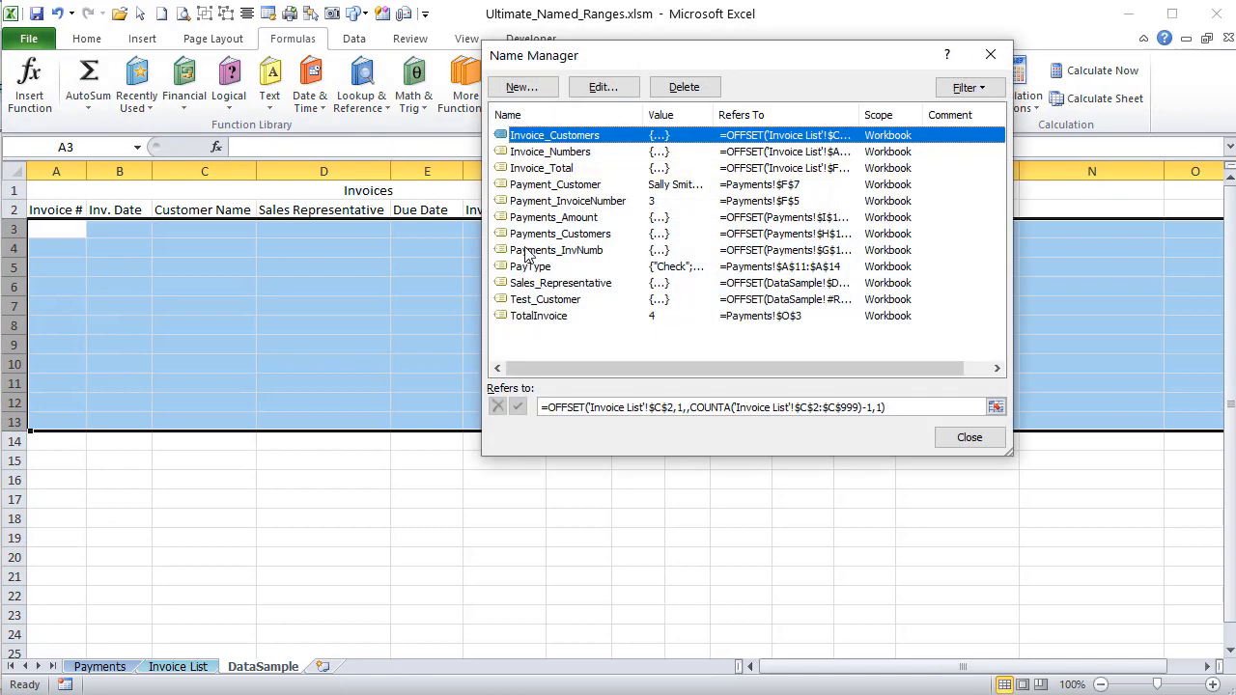
pyautogui.click(547, 301)
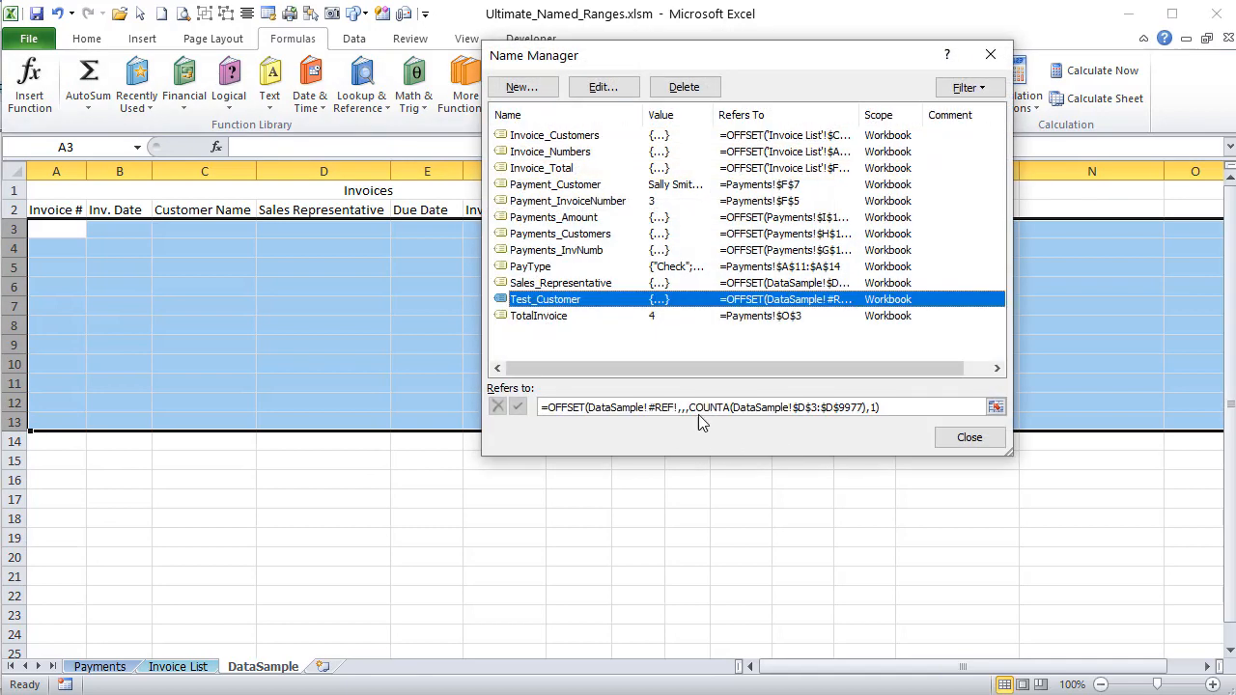
pyautogui.click(548, 283)
pyautogui.press('Tab')
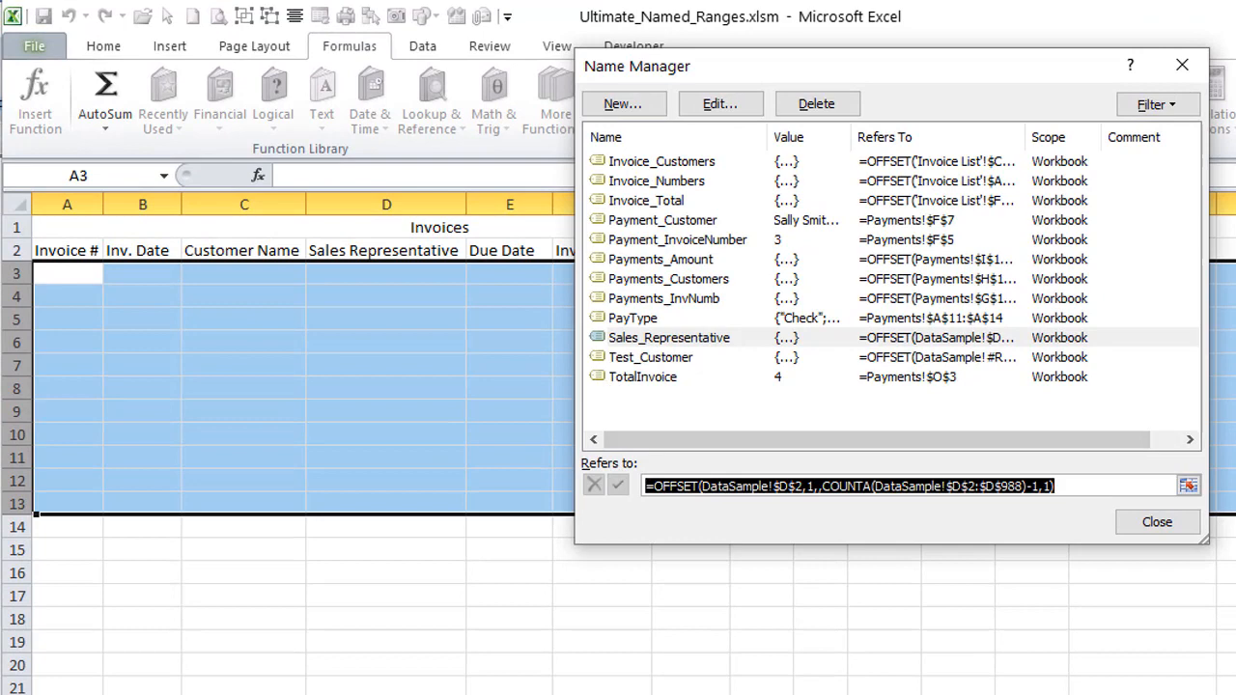
pyautogui.click(1156, 525)
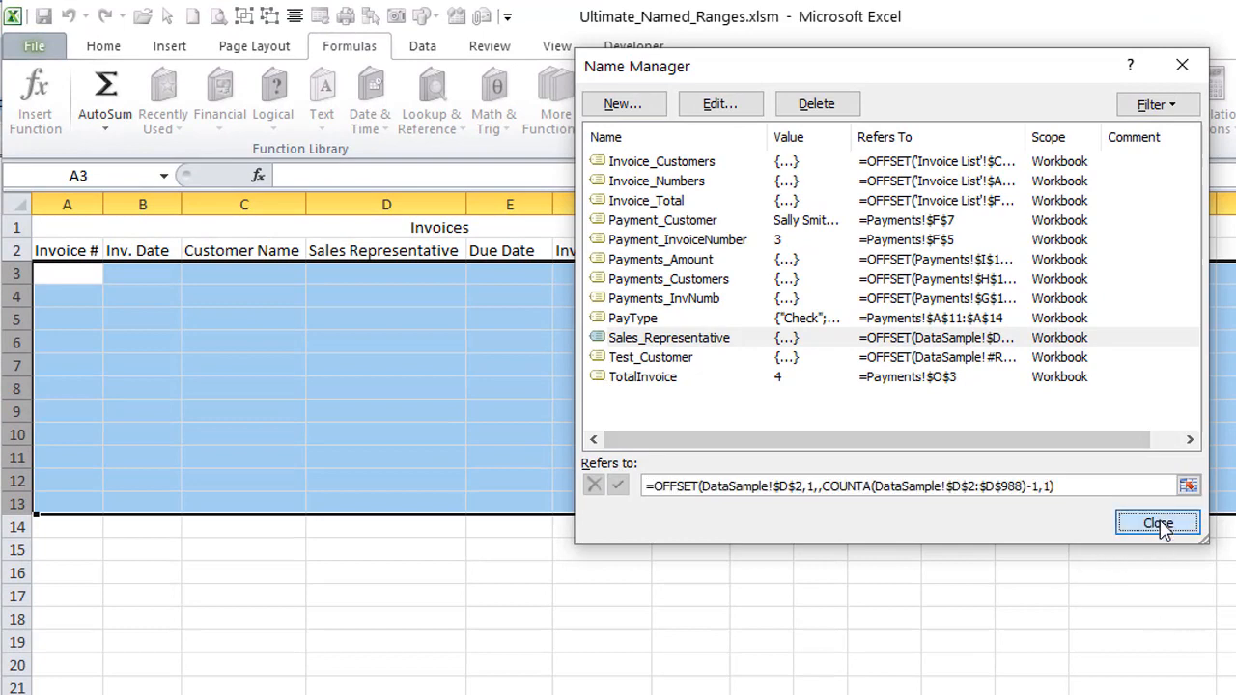
# Enter the test value d in cells D3 and D4 of the Sales Representative column
pyautogui.click(350, 274)
pyautogui.write('d')
pyautogui.press('Return')
pyautogui.write('d')
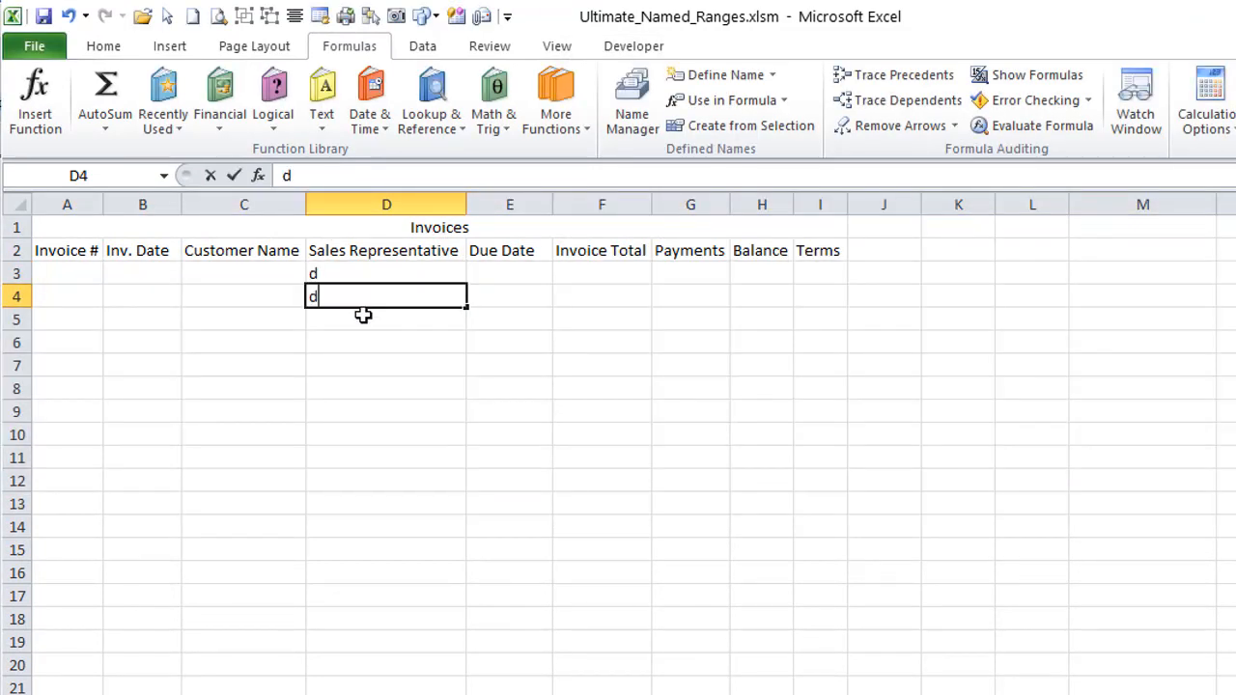
pyautogui.press('Return')
pyautogui.press('Return')
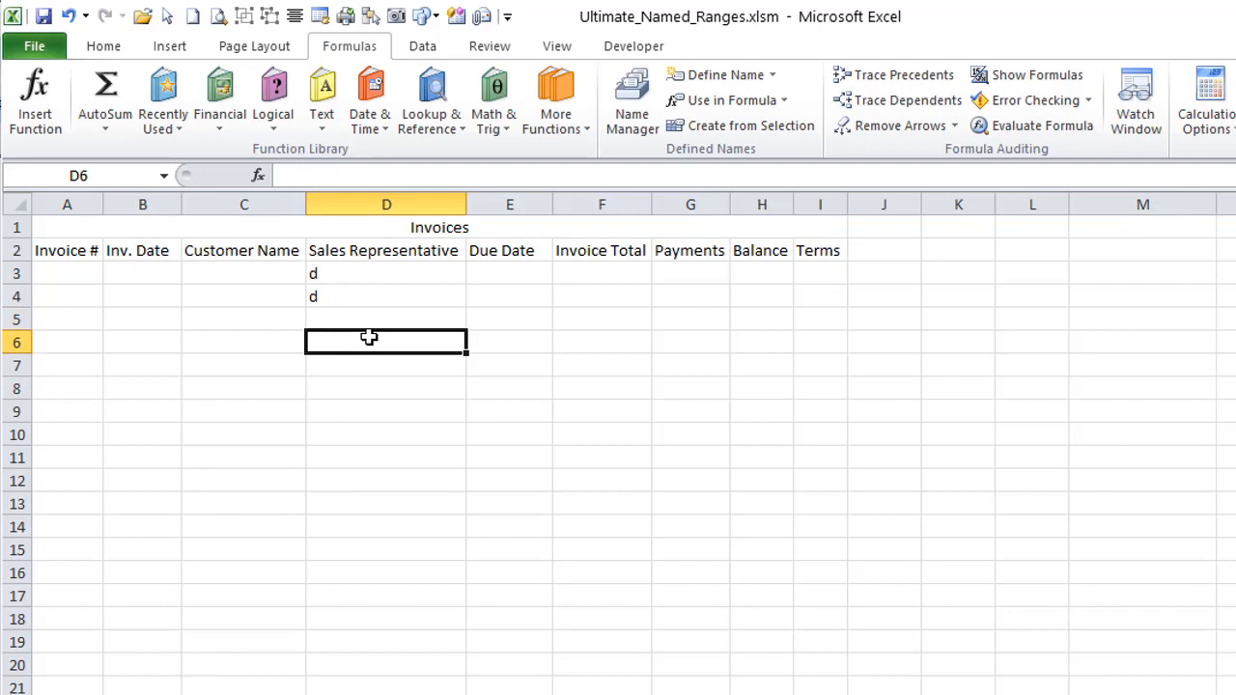
# Check in the Name Manager which cells Sales_Representative covers with the test entries in place
pyautogui.click(622, 135)
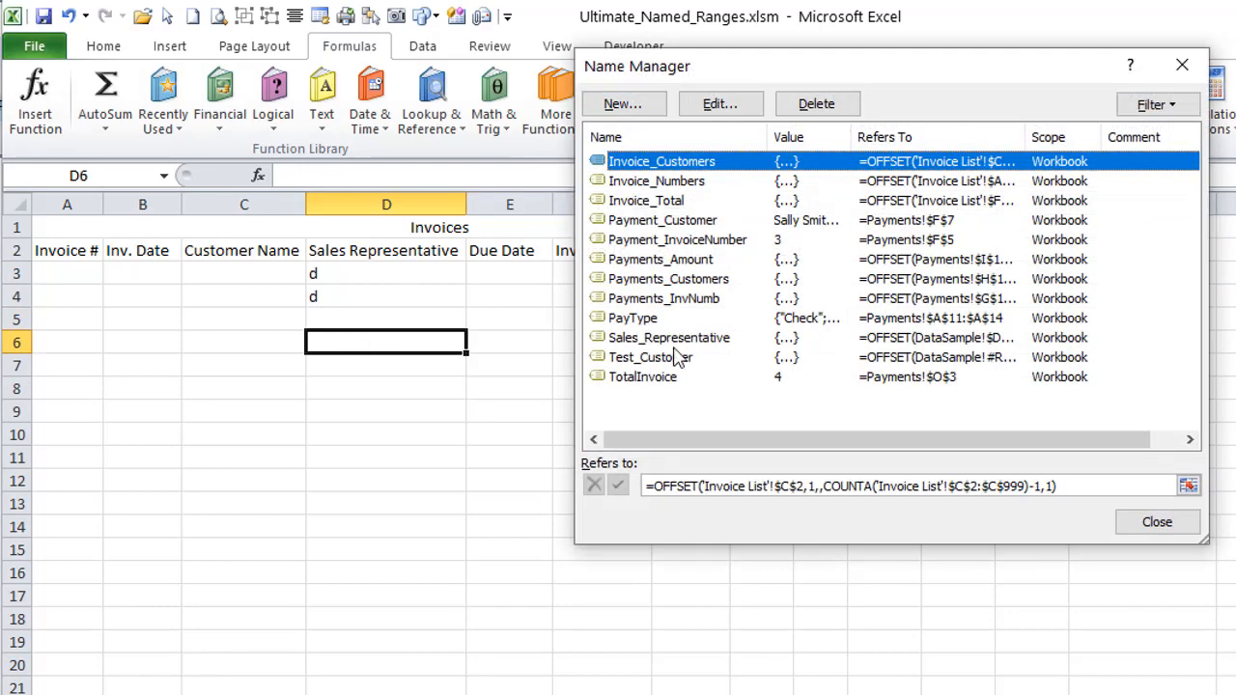
pyautogui.click(669, 338)
pyautogui.press('Tab')
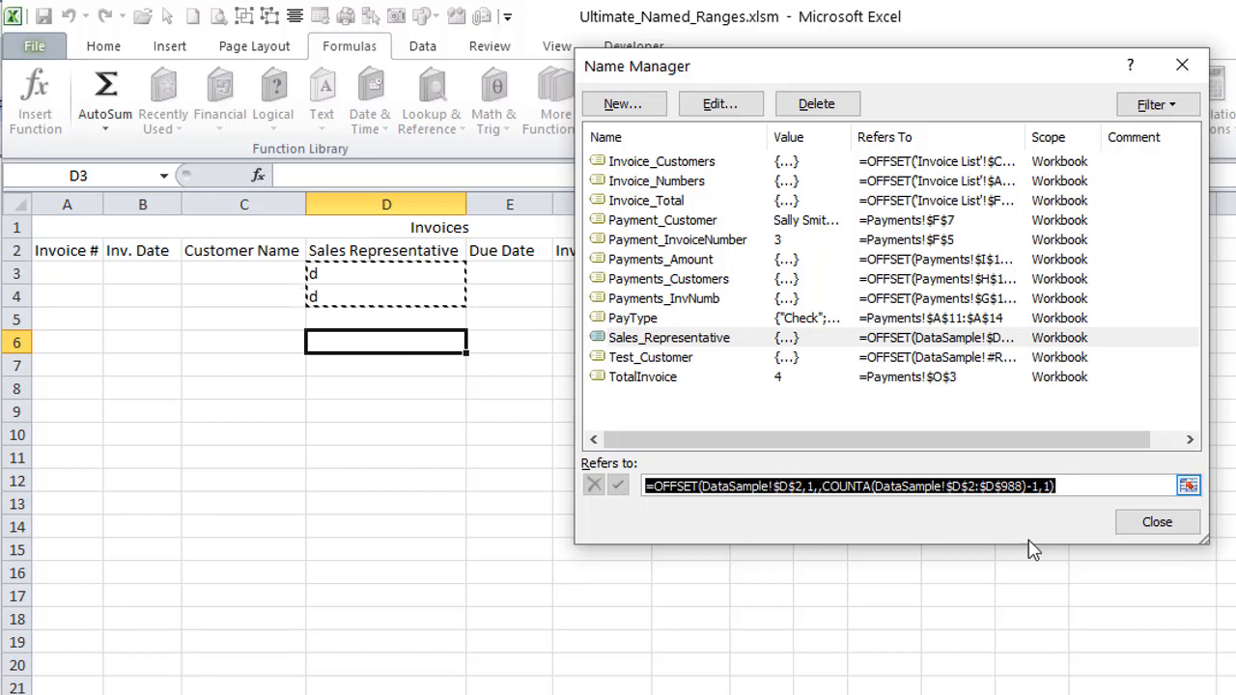
pyautogui.click(1148, 536)
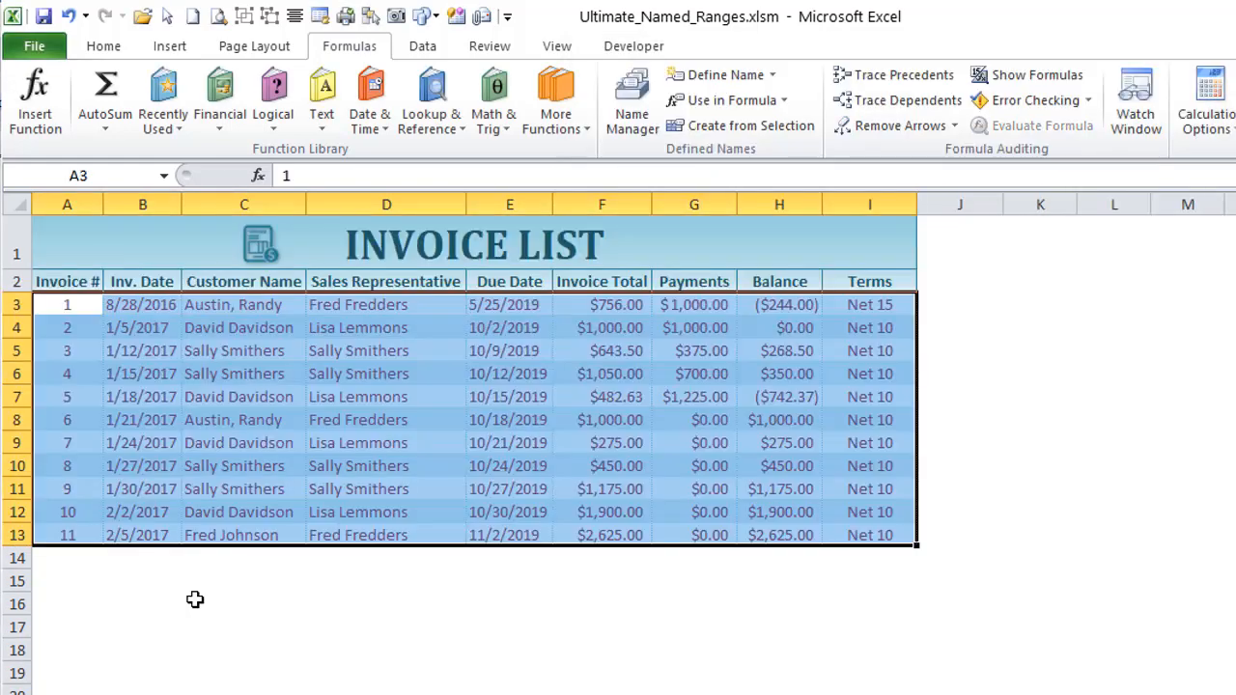
# Copy the invoice rows A3:I13 from the Invoice List sheet and paste them as values into DataSample starting at A3
pyautogui.rightClick(180, 434)
pyautogui.click(202, 398)
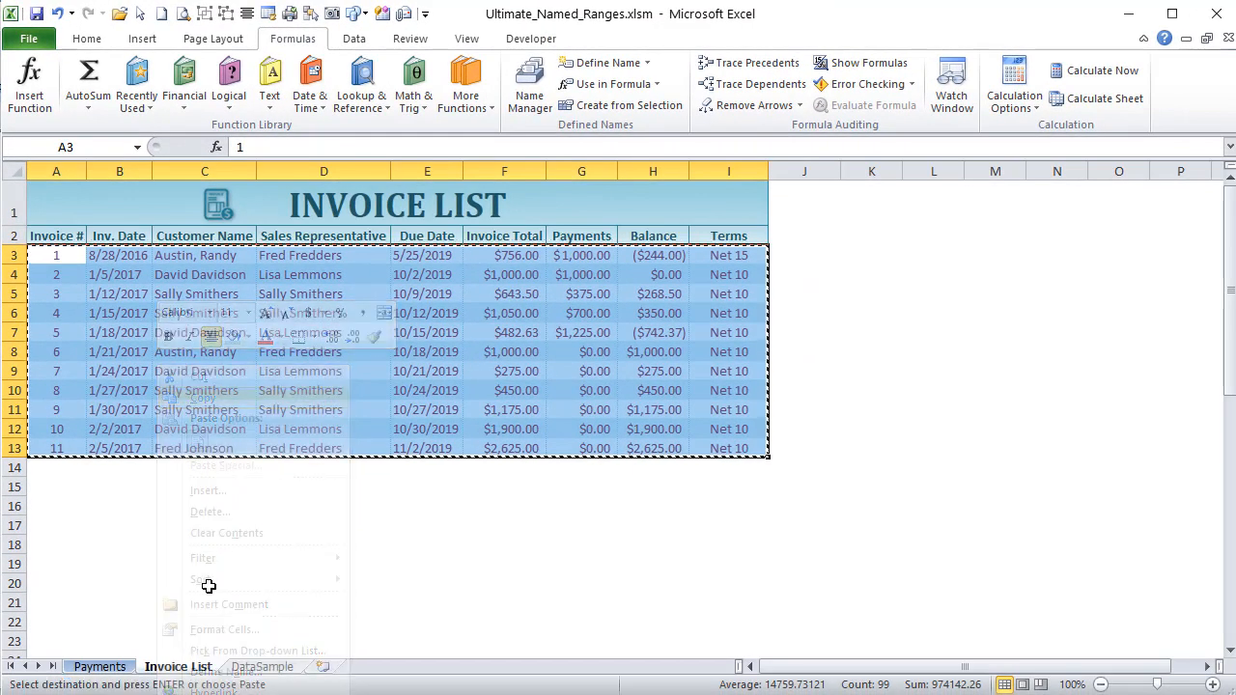
pyautogui.click(278, 668)
pyautogui.click(61, 229)
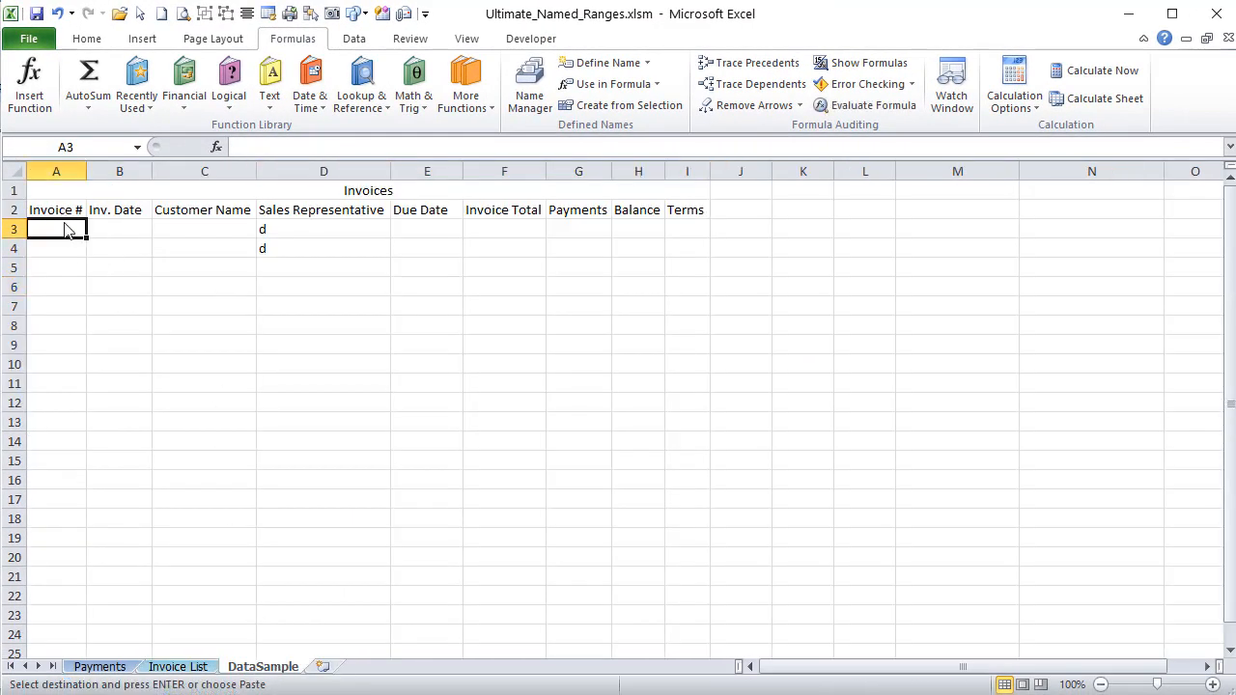
pyautogui.rightClick(61, 229)
pyautogui.click(135, 294)
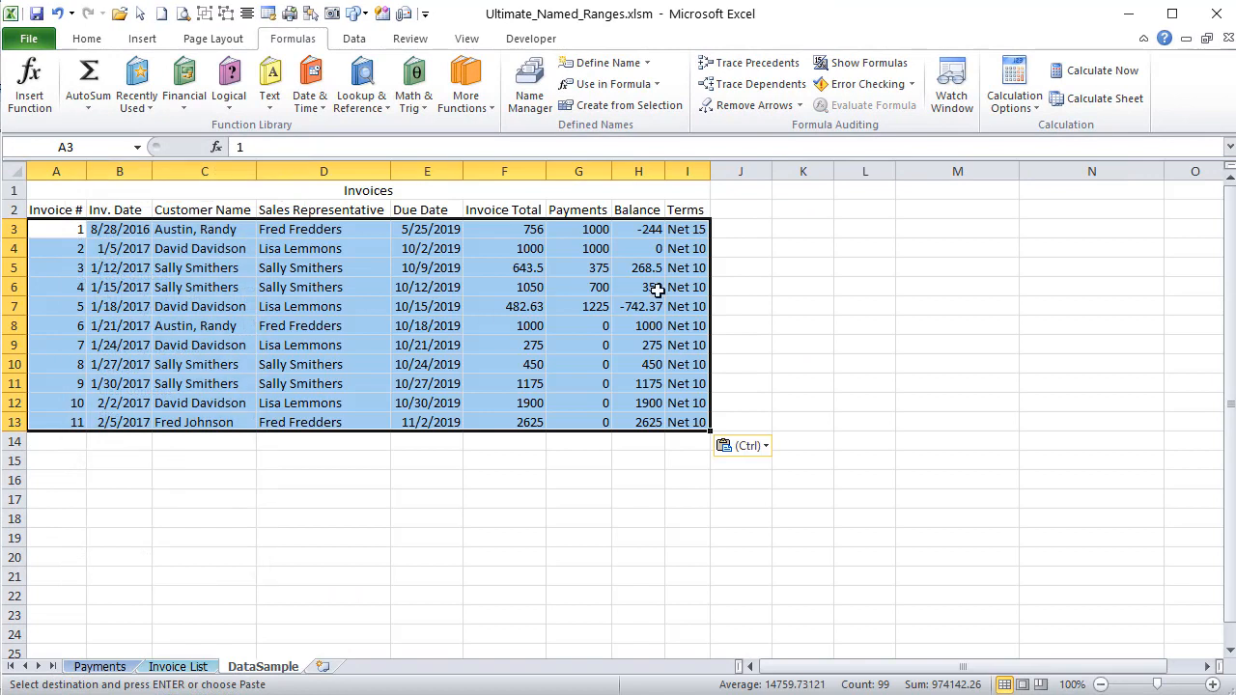
pyautogui.click(271, 447)
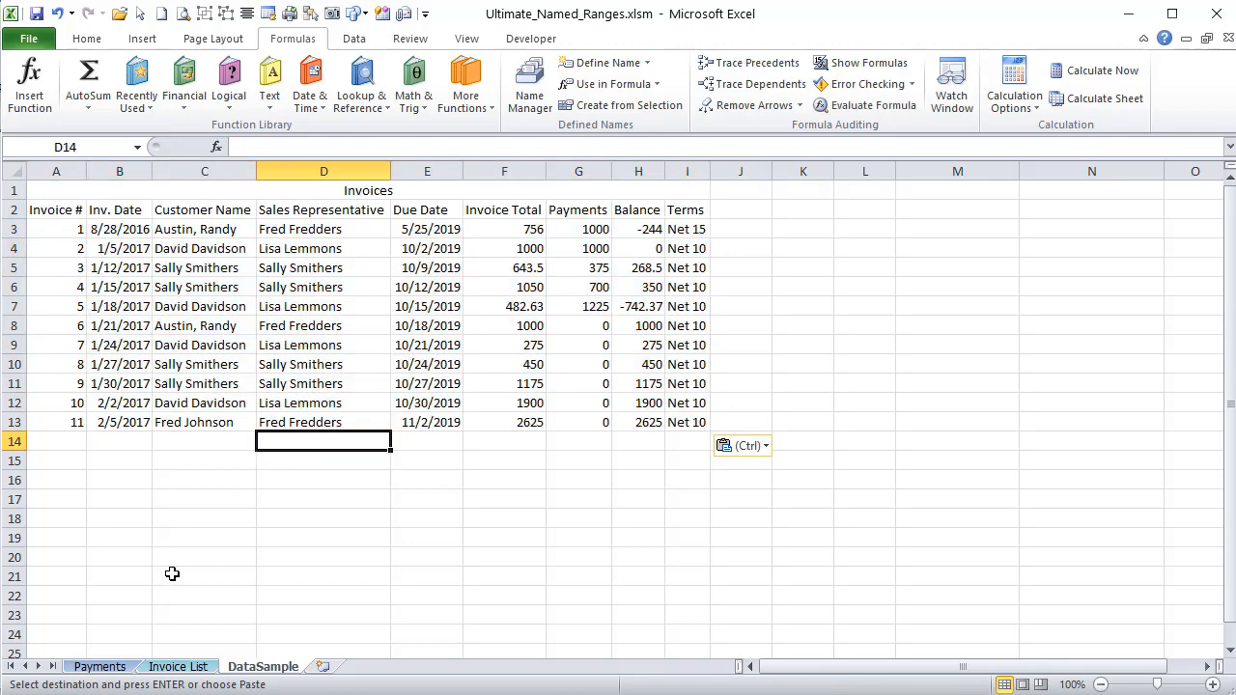
# Widen the Name Box and check the names assigned to the Invoice #, Customer Name and Total Invoices cells on the Payments sheet
pyautogui.click(100, 666)
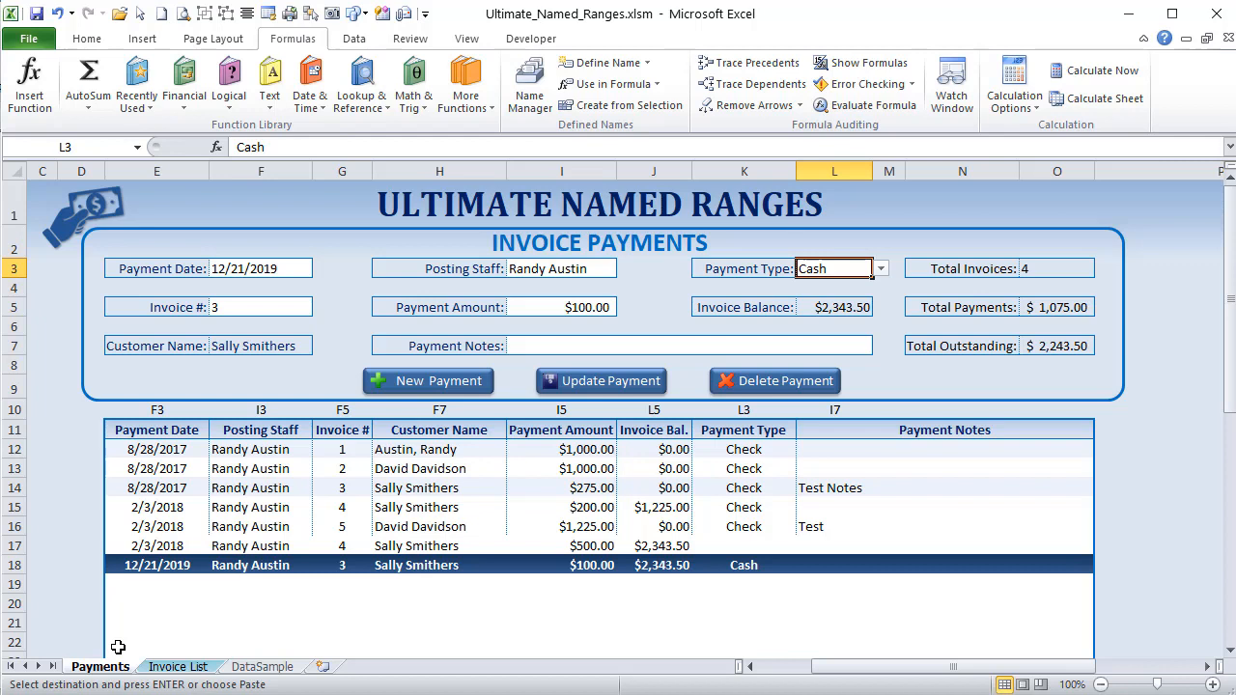
pyautogui.click(258, 307)
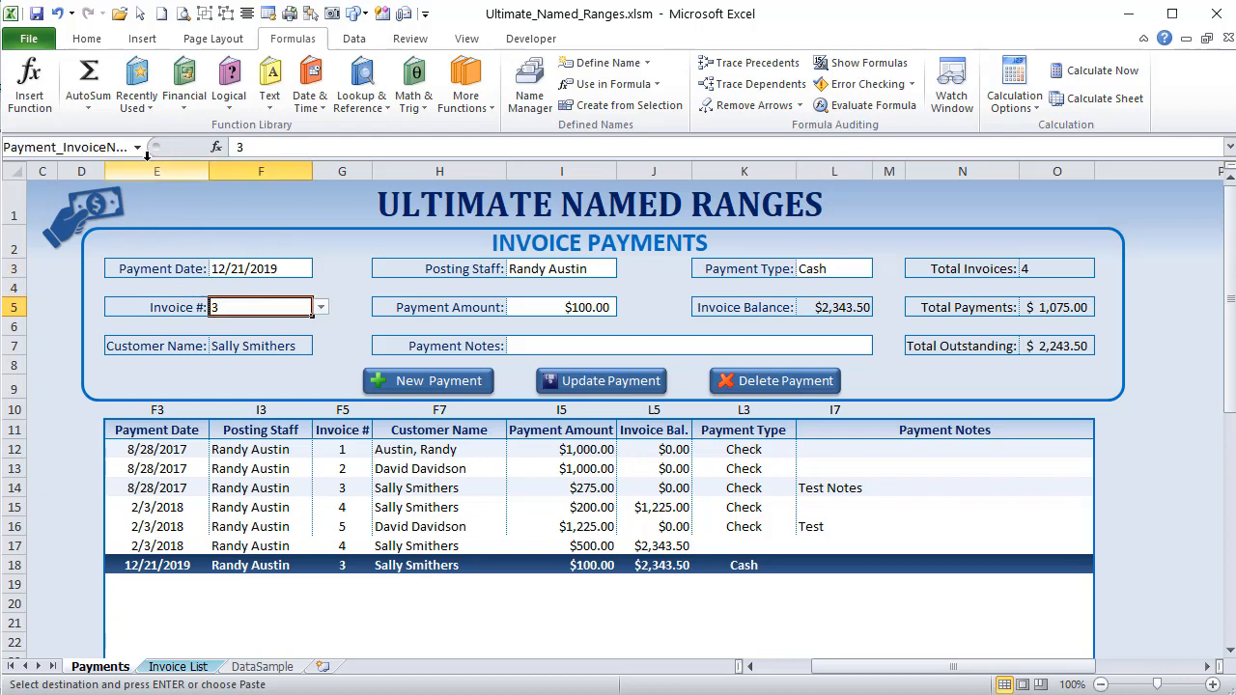
pyautogui.moveTo(167, 150); pyautogui.dragTo(278, 151)
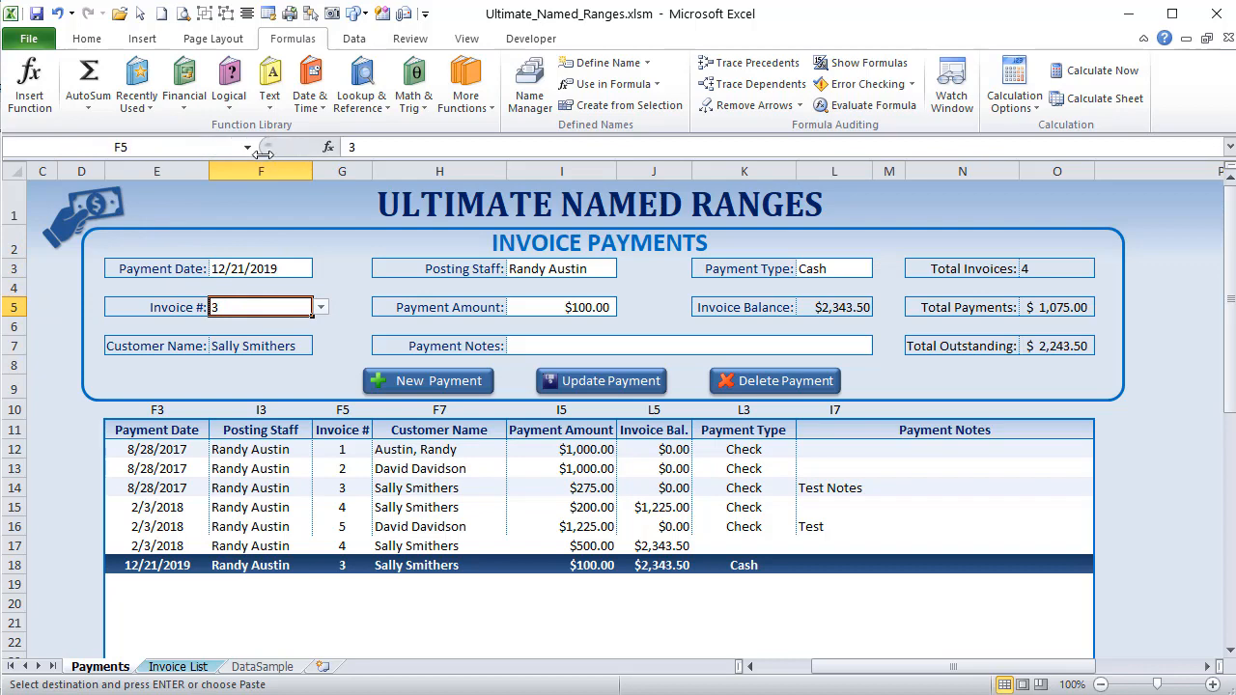
pyautogui.click(97, 151)
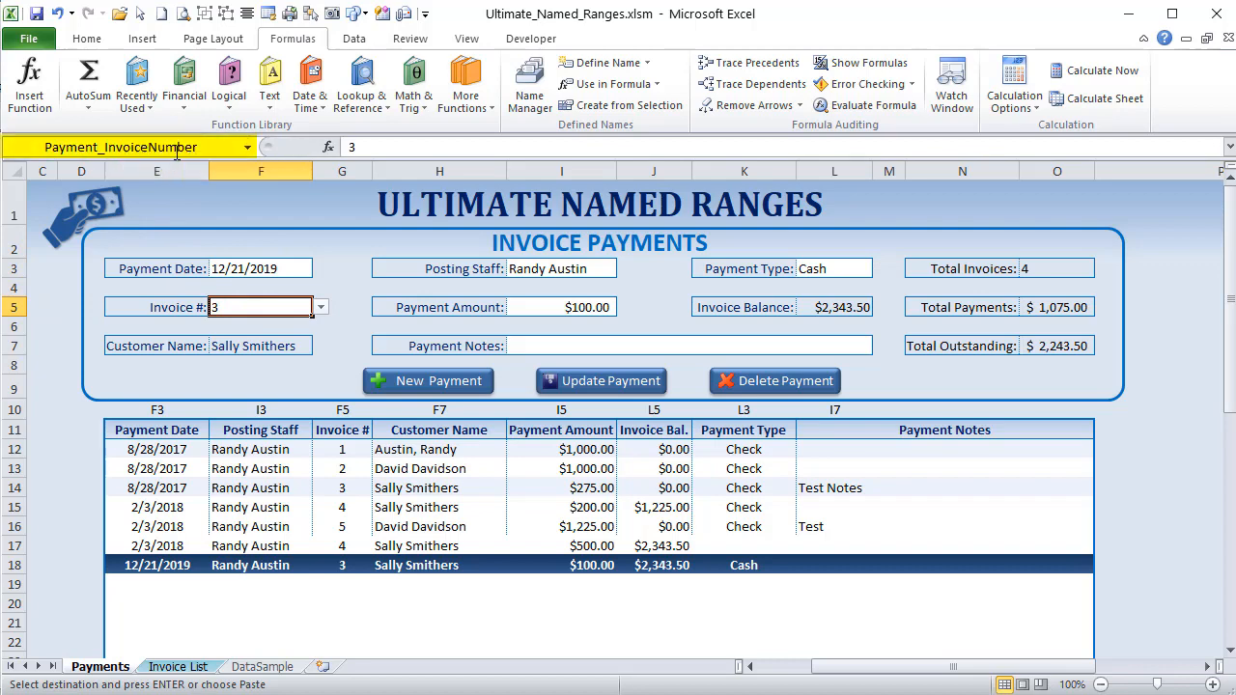
pyautogui.click(254, 351)
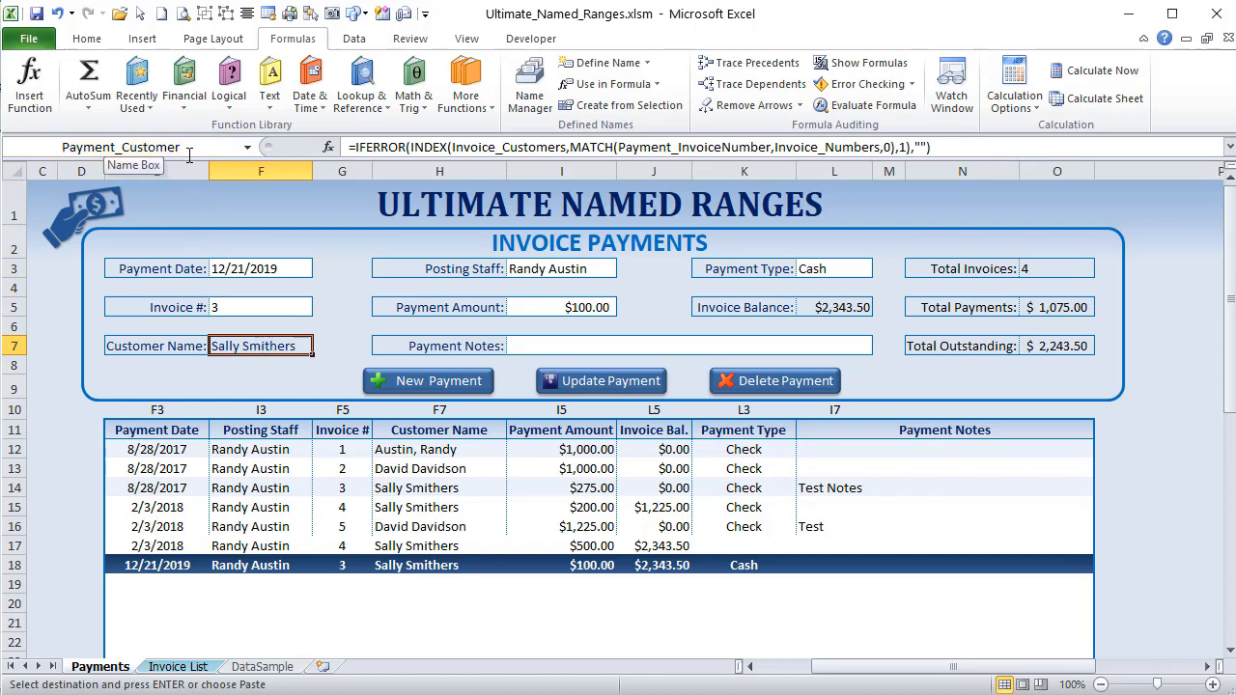
pyautogui.click(1057, 274)
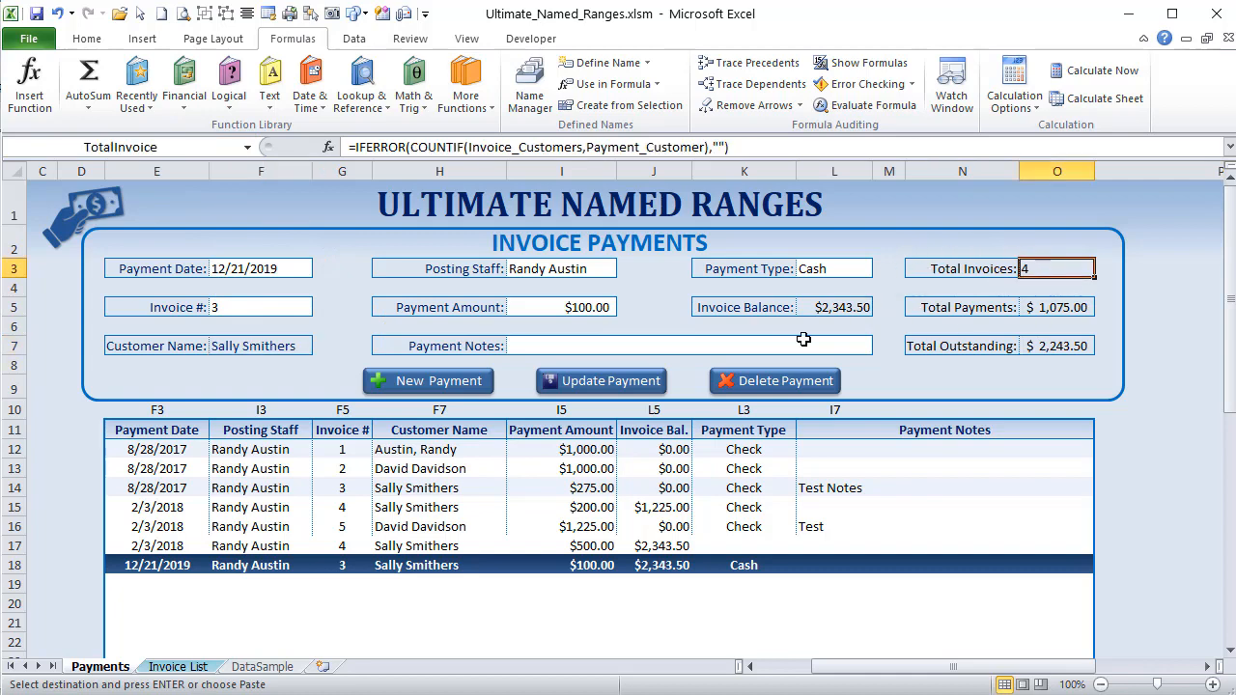
# Switch to the Invoice List sheet and clear the copied selection, leaving the empty cell C17 below the list selected
pyautogui.click(178, 667)
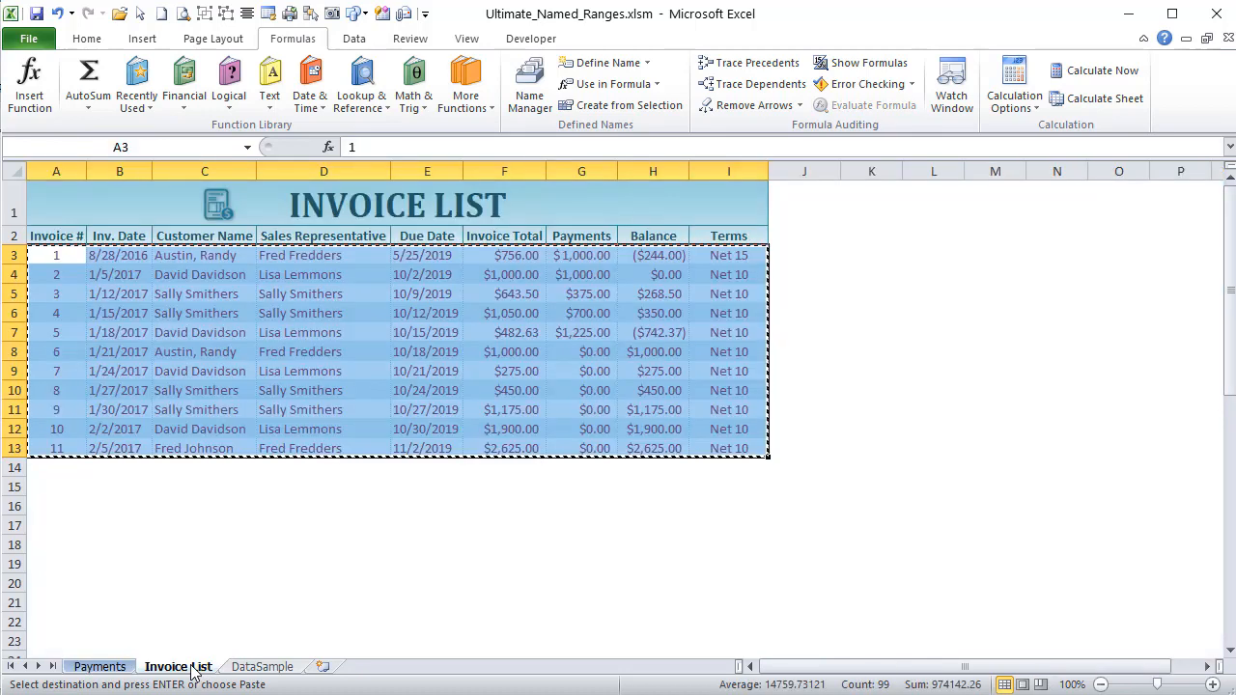
pyautogui.click(183, 546)
pyautogui.click(182, 523)
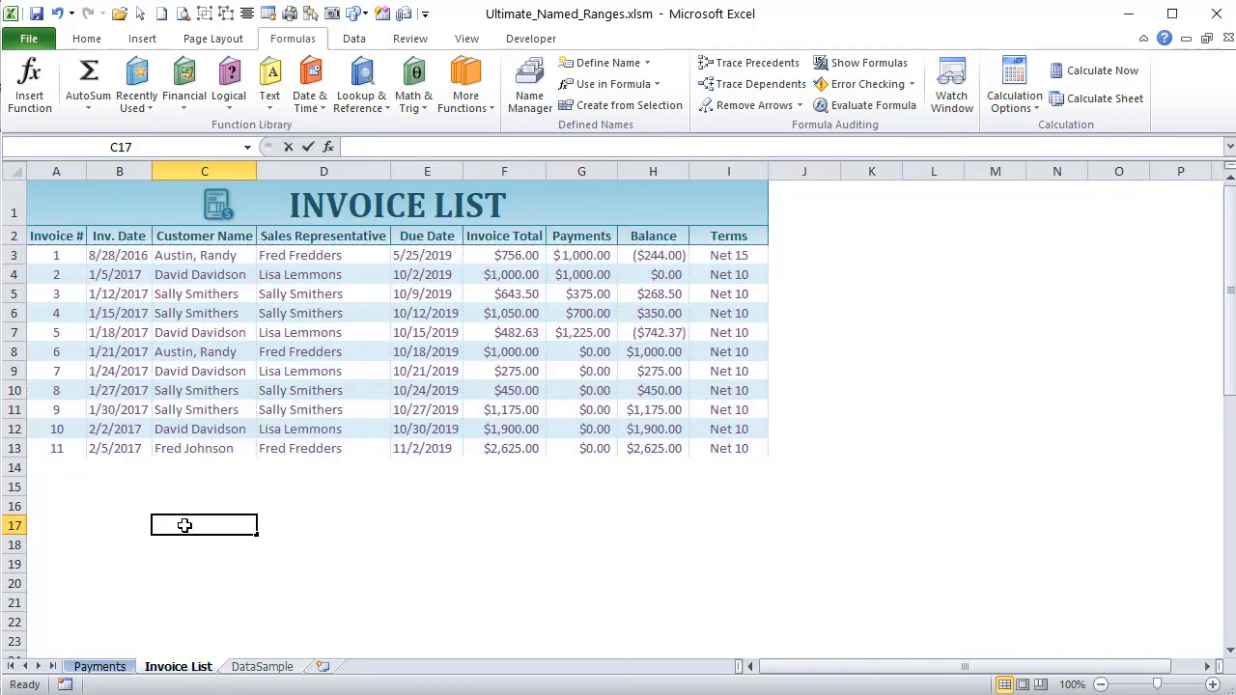
# Select the customer names C3:C13 and check in the Name Manager which cells Invoice_Customers, Invoice_Numbers and Invoice_Total cover
pyautogui.moveTo(184, 253); pyautogui.dragTo(185, 448)
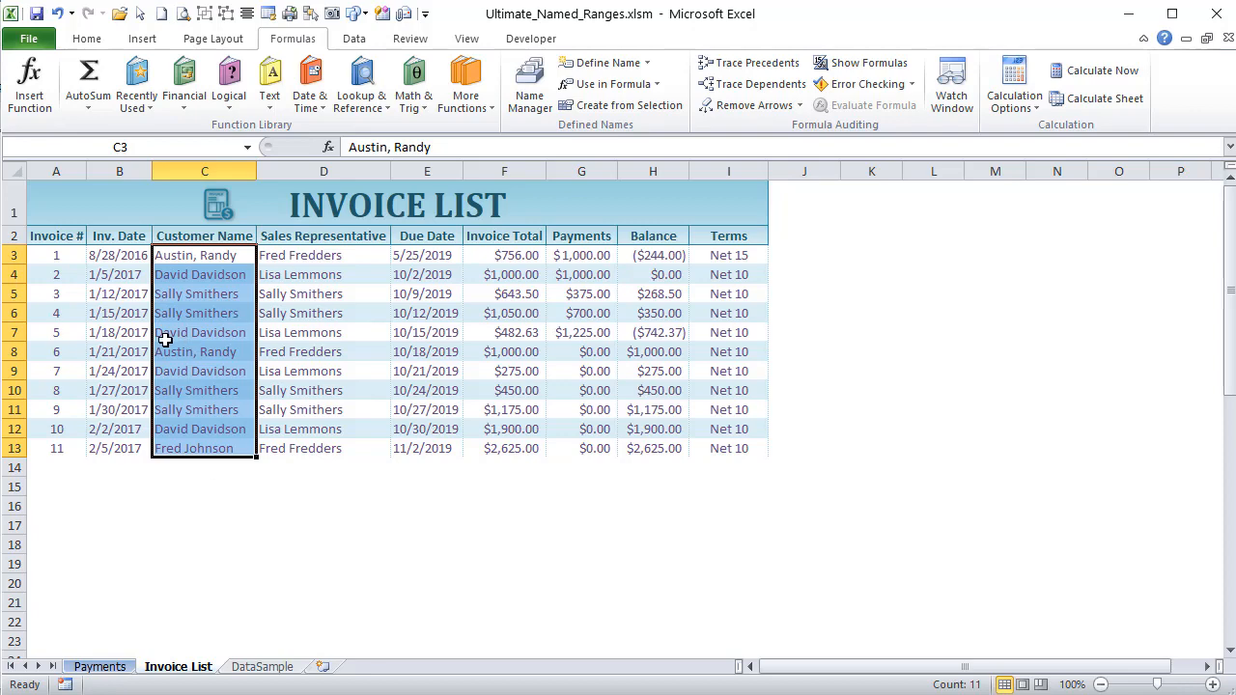
pyautogui.click(544, 85)
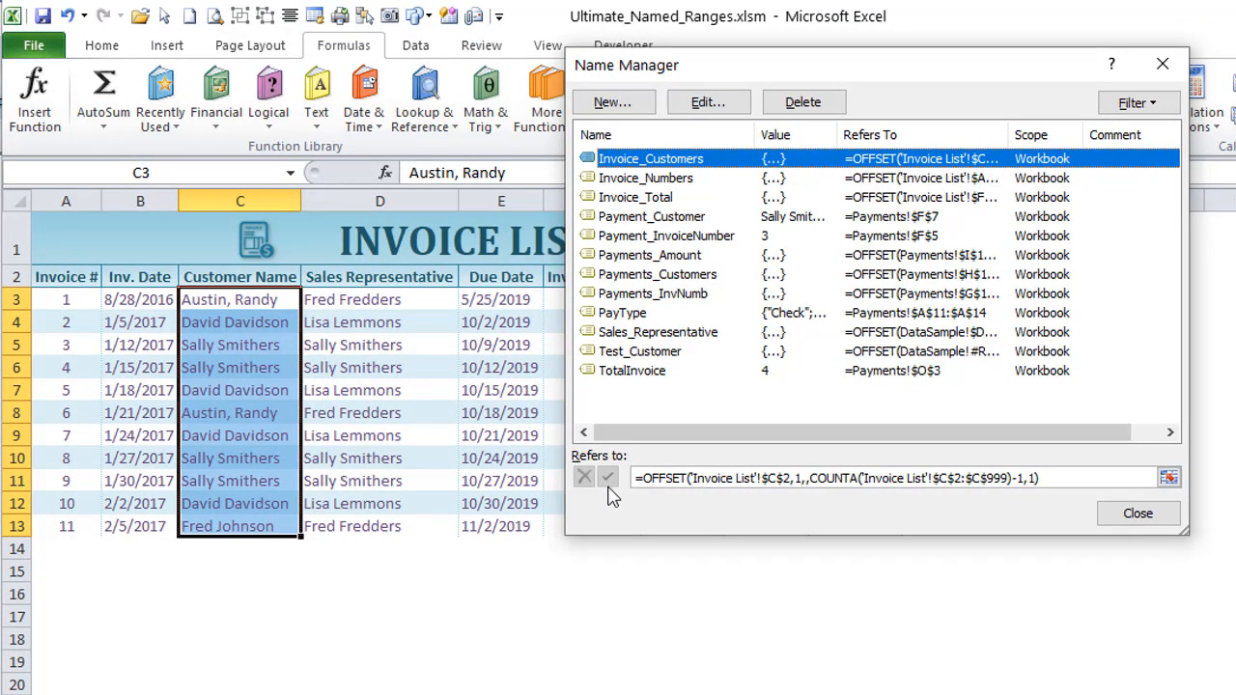
pyautogui.press('Tab')
pyautogui.click(676, 159)
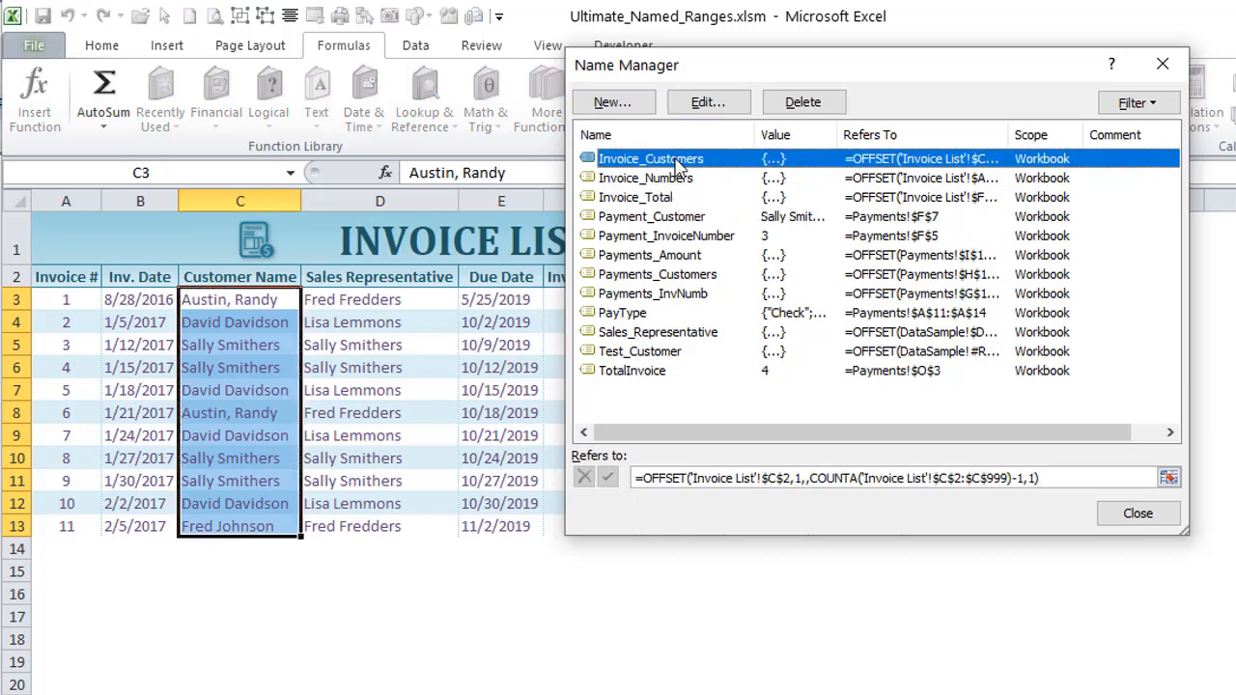
pyautogui.click(683, 180)
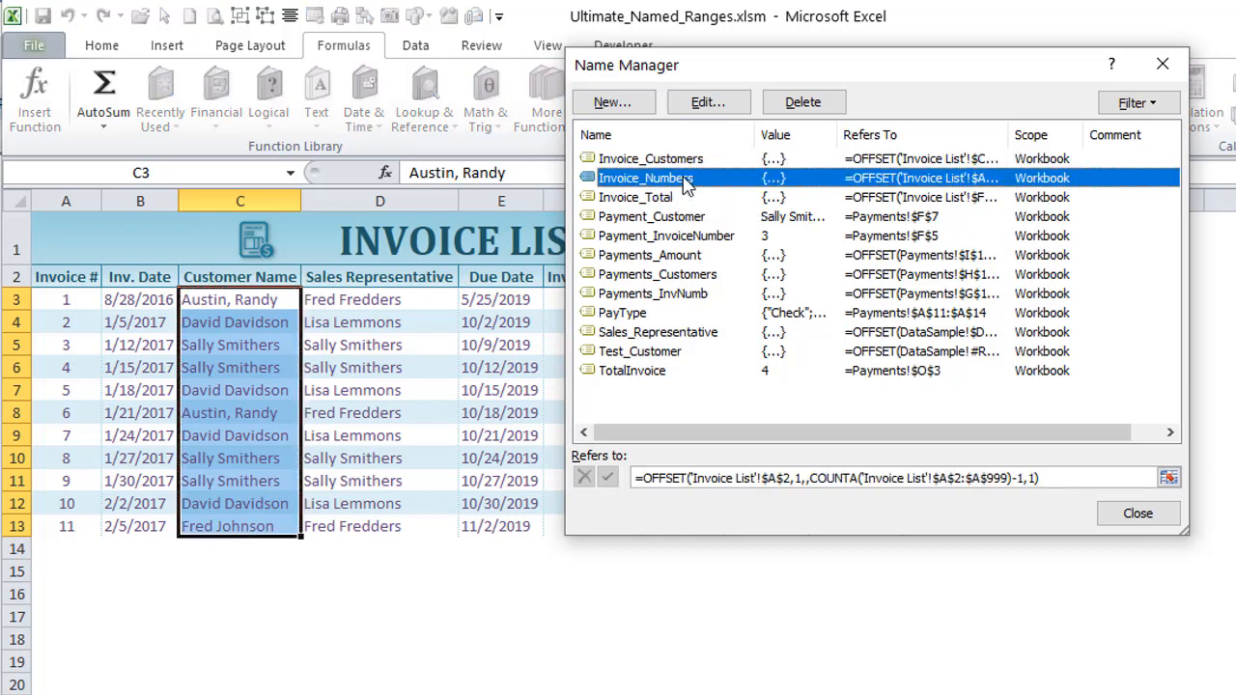
pyautogui.click(680, 197)
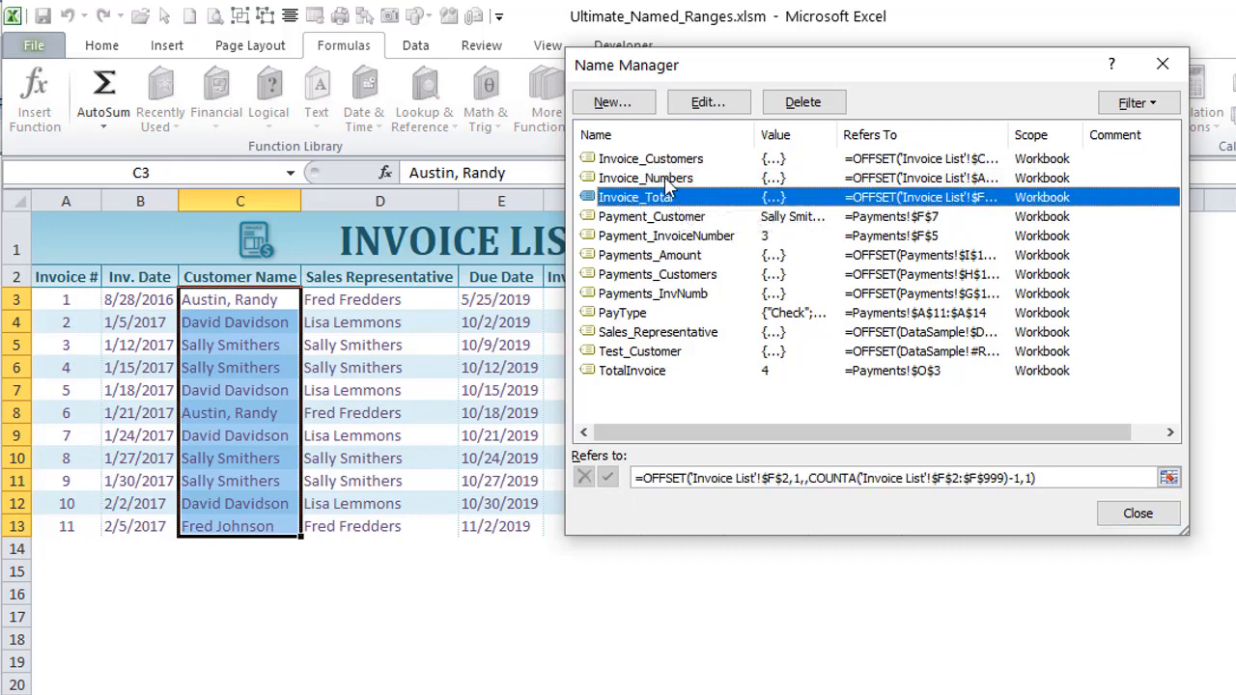
pyautogui.press('Tab')
pyautogui.moveTo(772, 61); pyautogui.dragTo(931, 57)
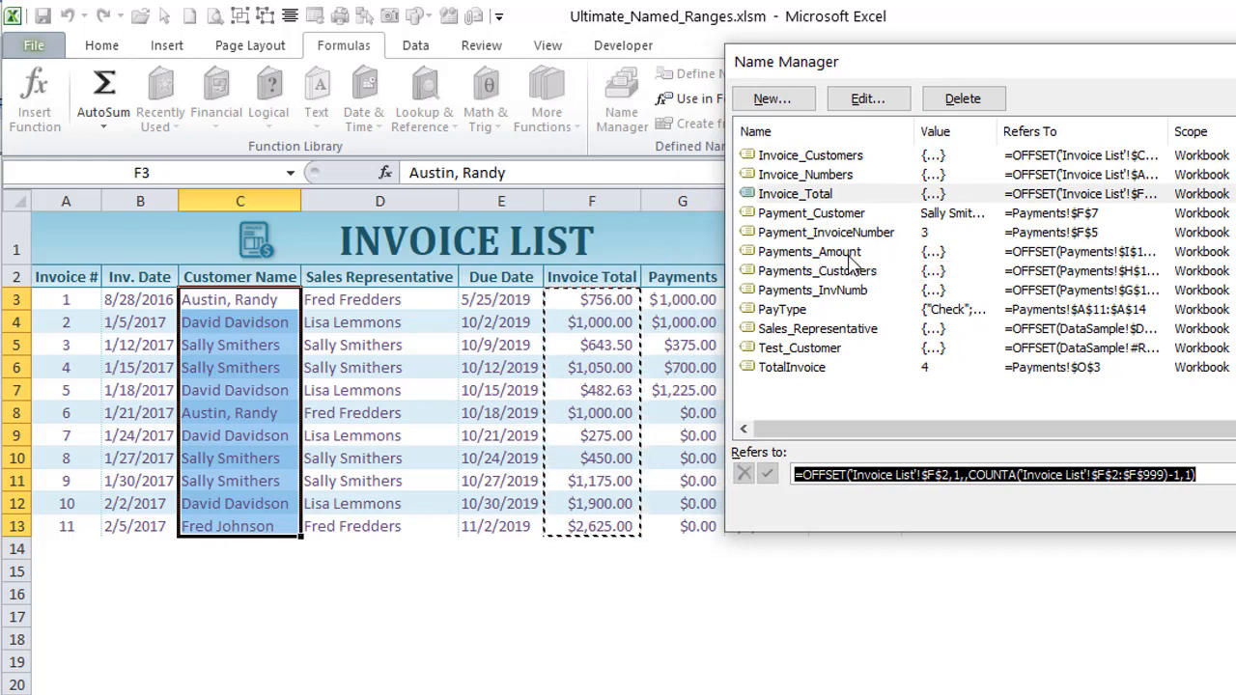
# Check in the Name Manager which Payments sheet cells Payments_Amount, Payments_Customers and Payments_InvNumb cover
pyautogui.click(850, 253)
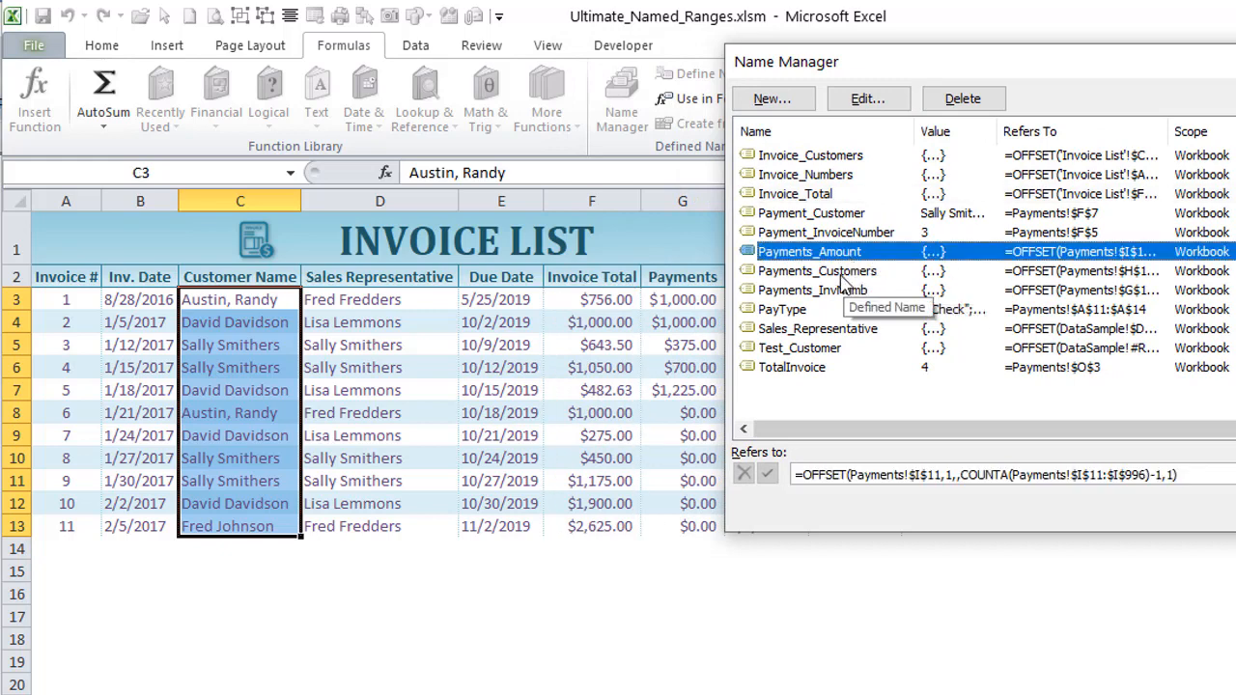
pyautogui.press('Tab')
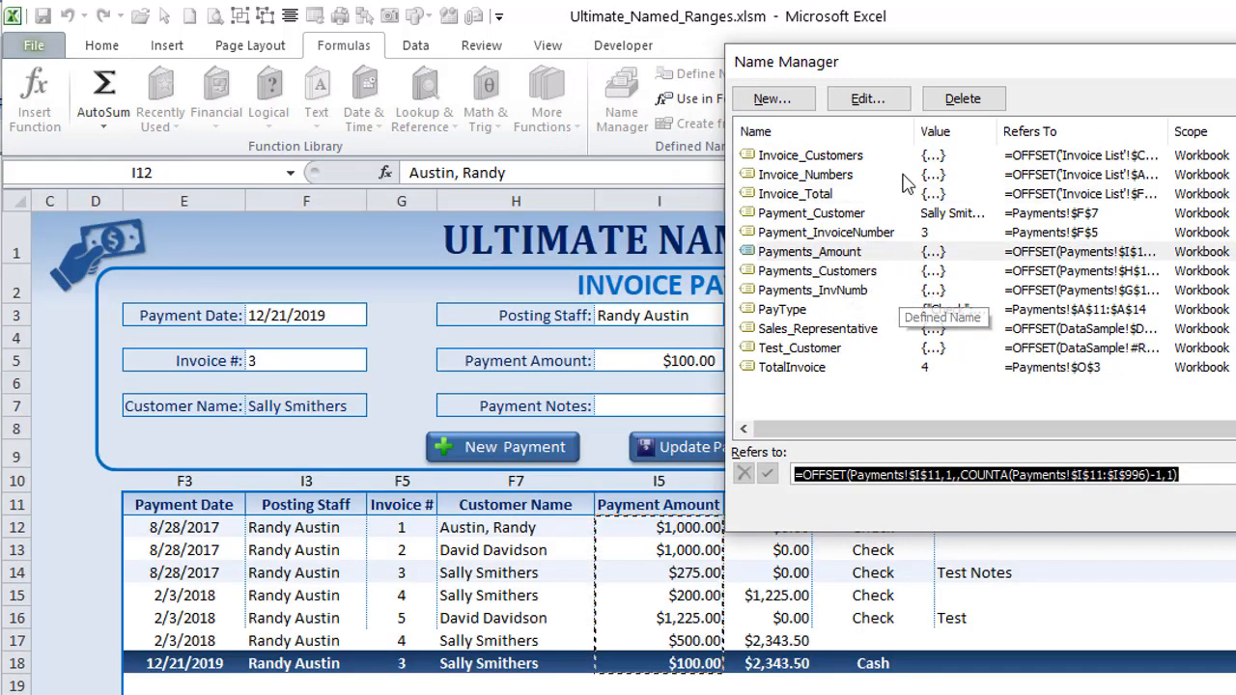
pyautogui.click(855, 272)
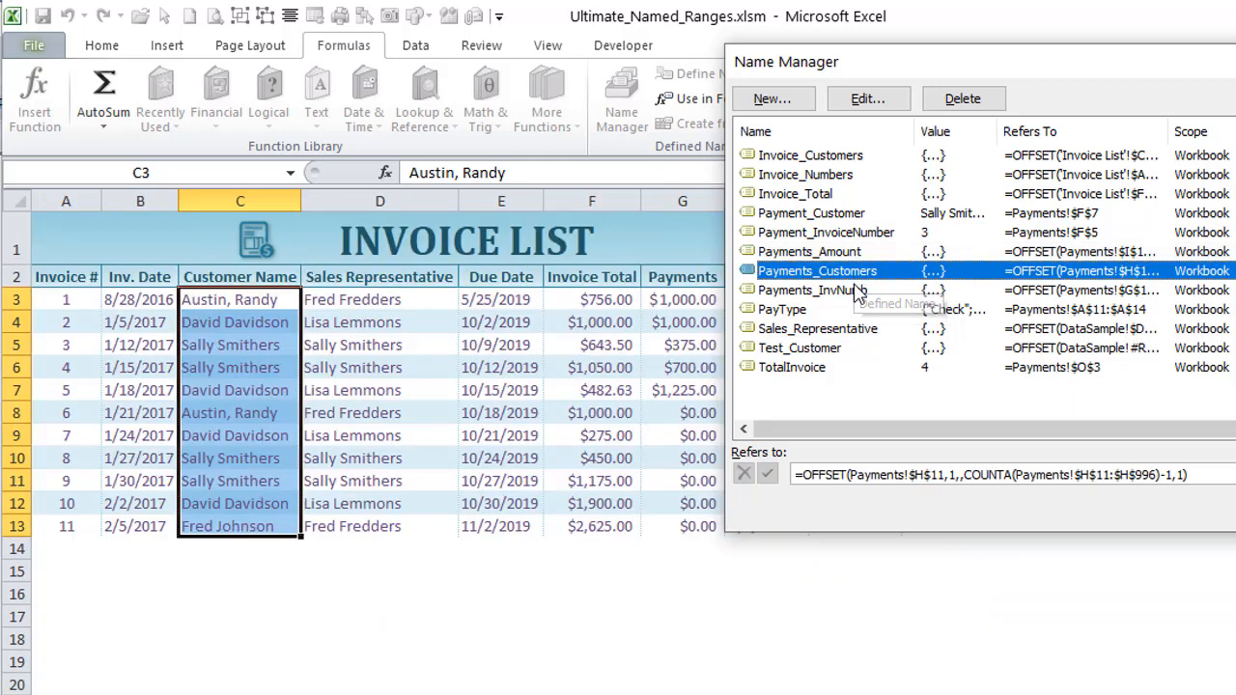
pyautogui.press('Tab')
pyautogui.click(844, 292)
pyautogui.press('Tab')
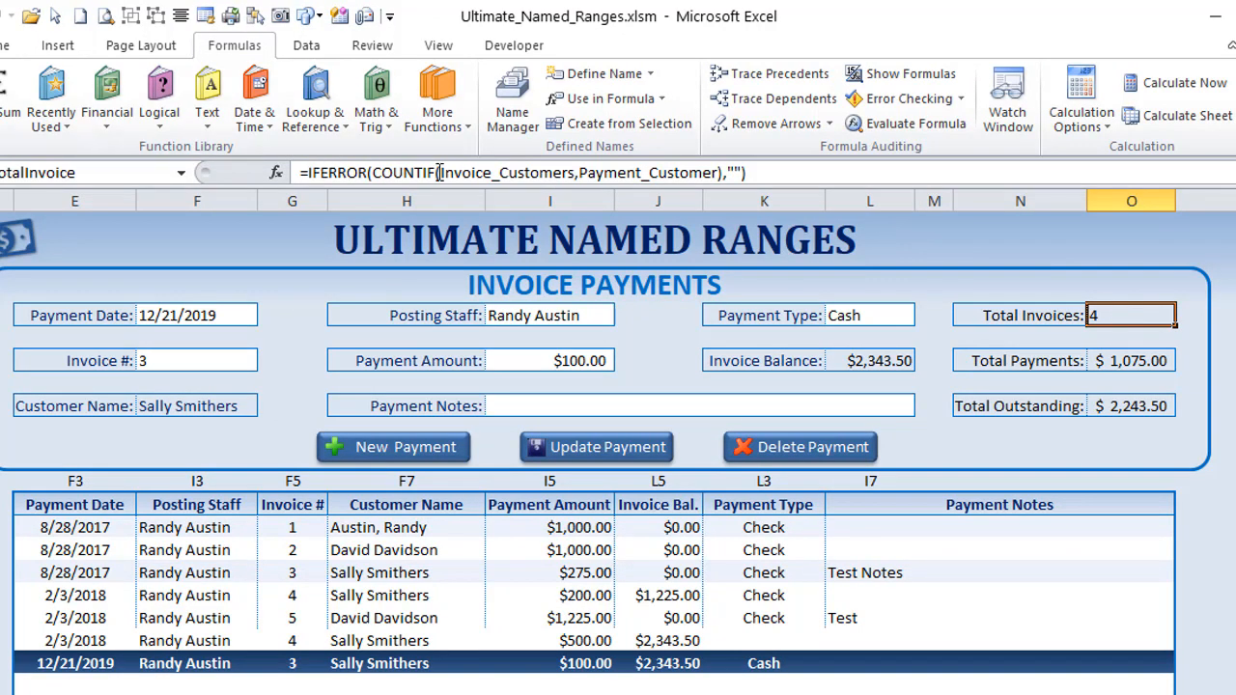
# Examine the COUNTIF function and its Invoice_Customers and Payment_Customer arguments in the Total Invoices formula, leaving the formula as it is
pyautogui.moveTo(437, 172); pyautogui.dragTo(382, 171)
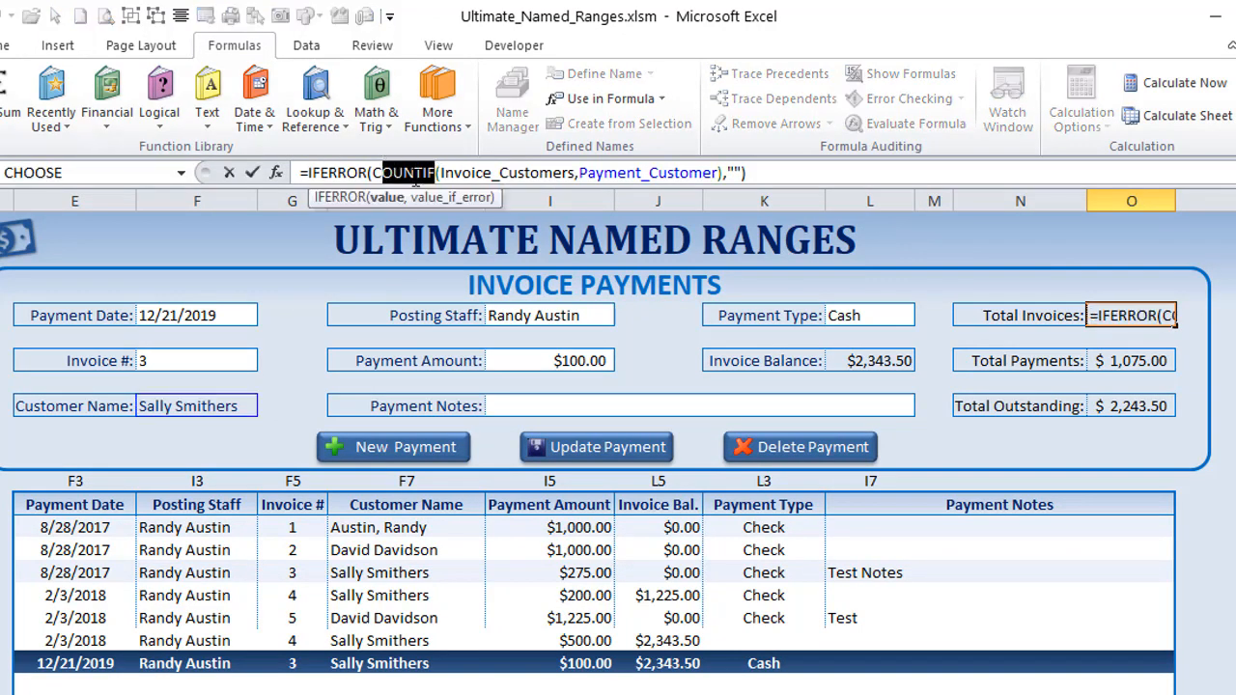
pyautogui.click(569, 172)
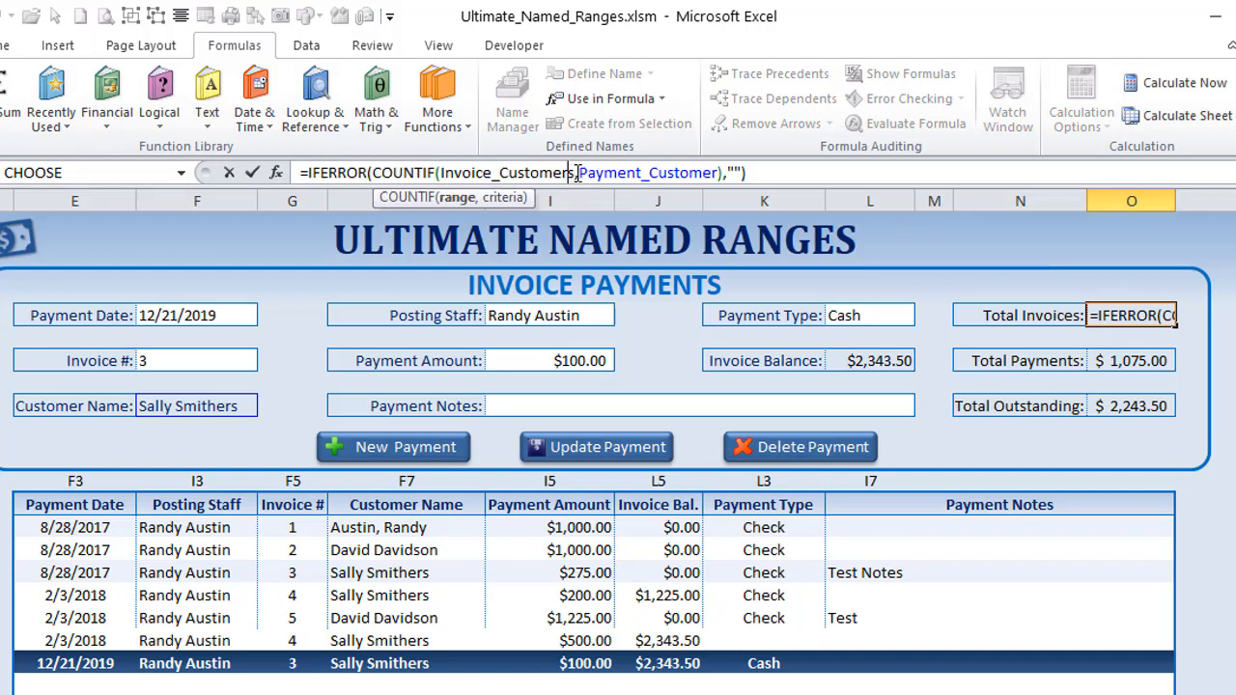
pyautogui.moveTo(576, 173); pyautogui.dragTo(444, 172)
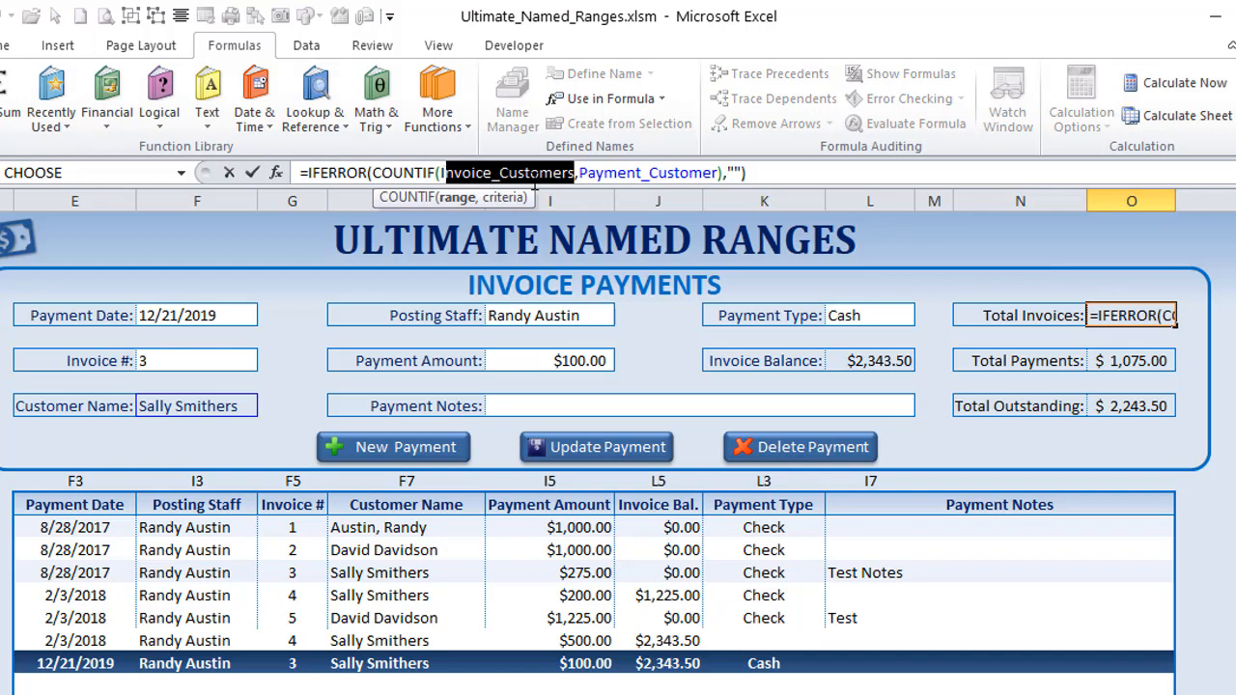
pyautogui.click(635, 173)
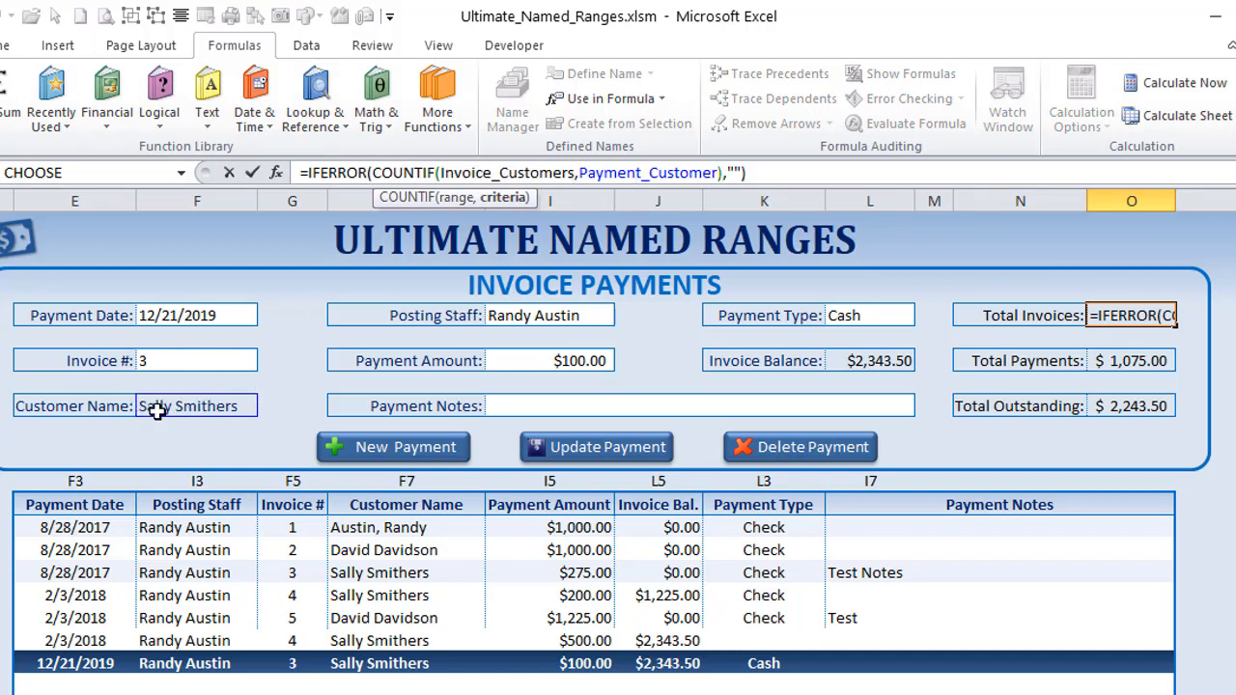
pyautogui.click(464, 173)
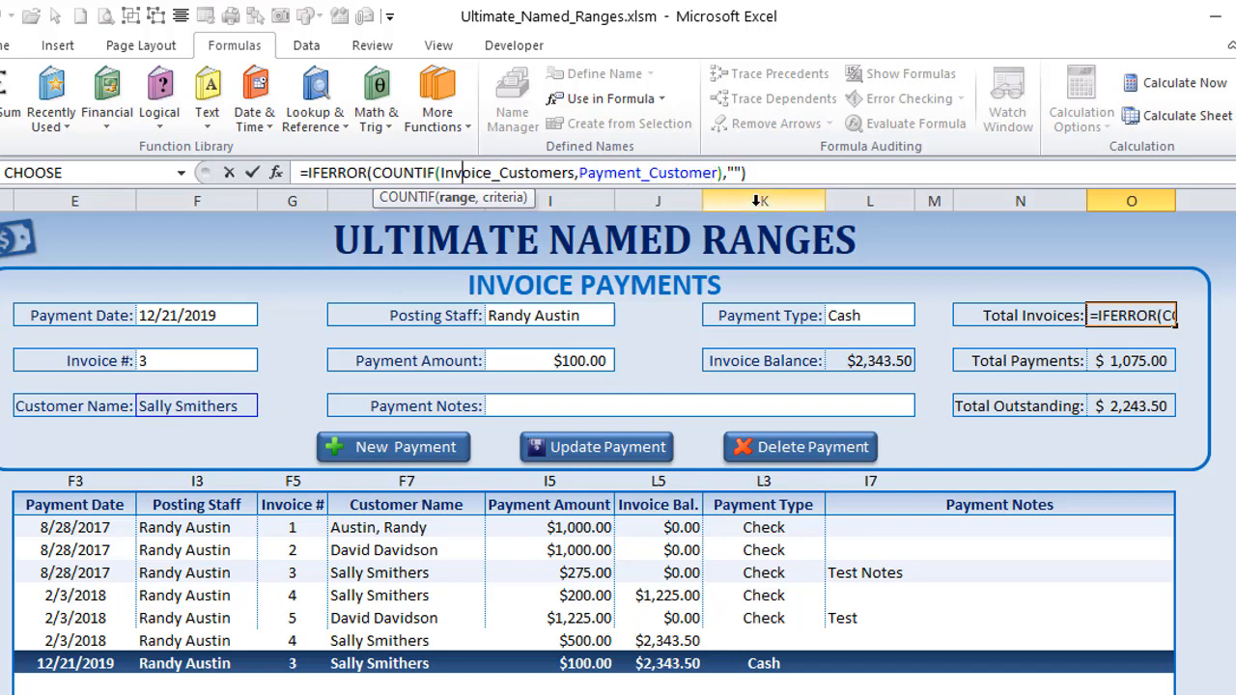
pyautogui.press('Return')
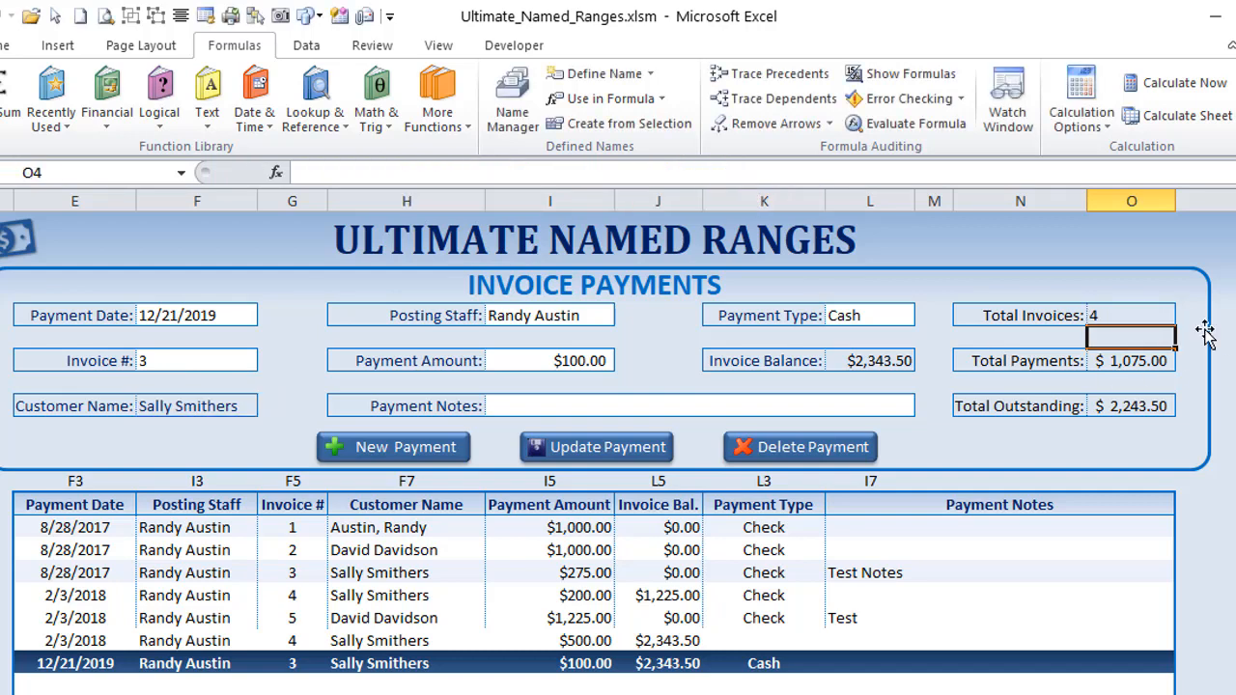
pyautogui.click(1165, 314)
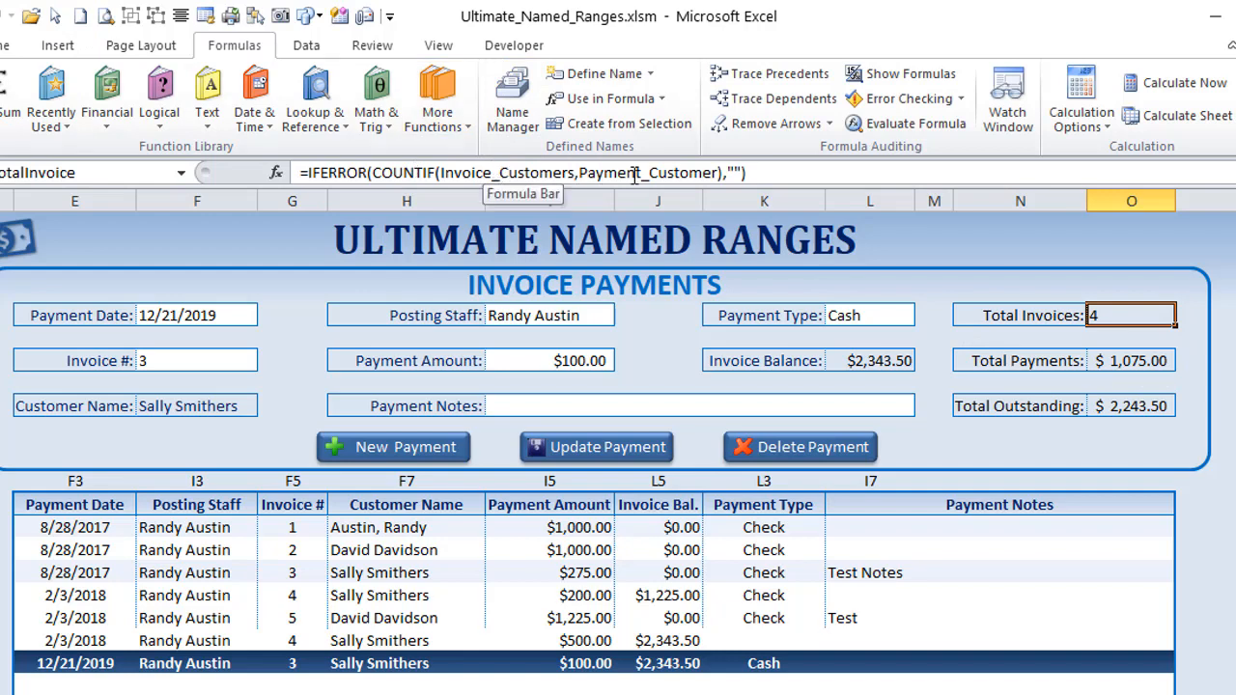
pyautogui.click(536, 174)
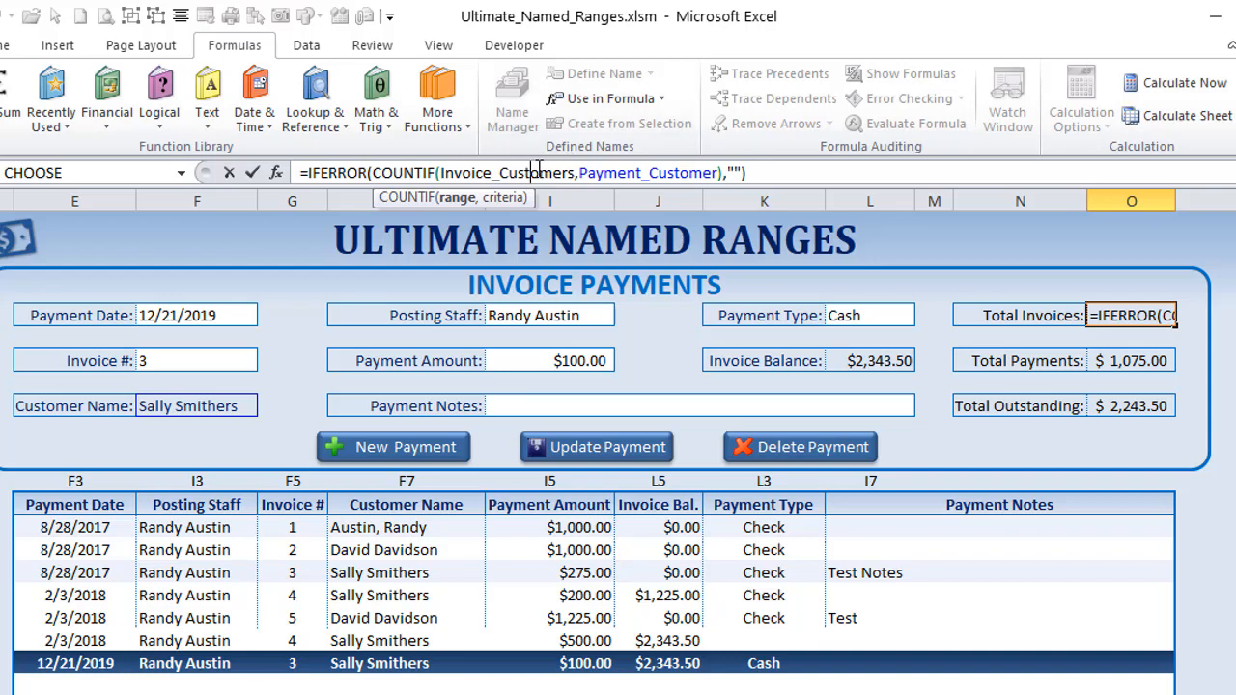
pyautogui.press('Return')
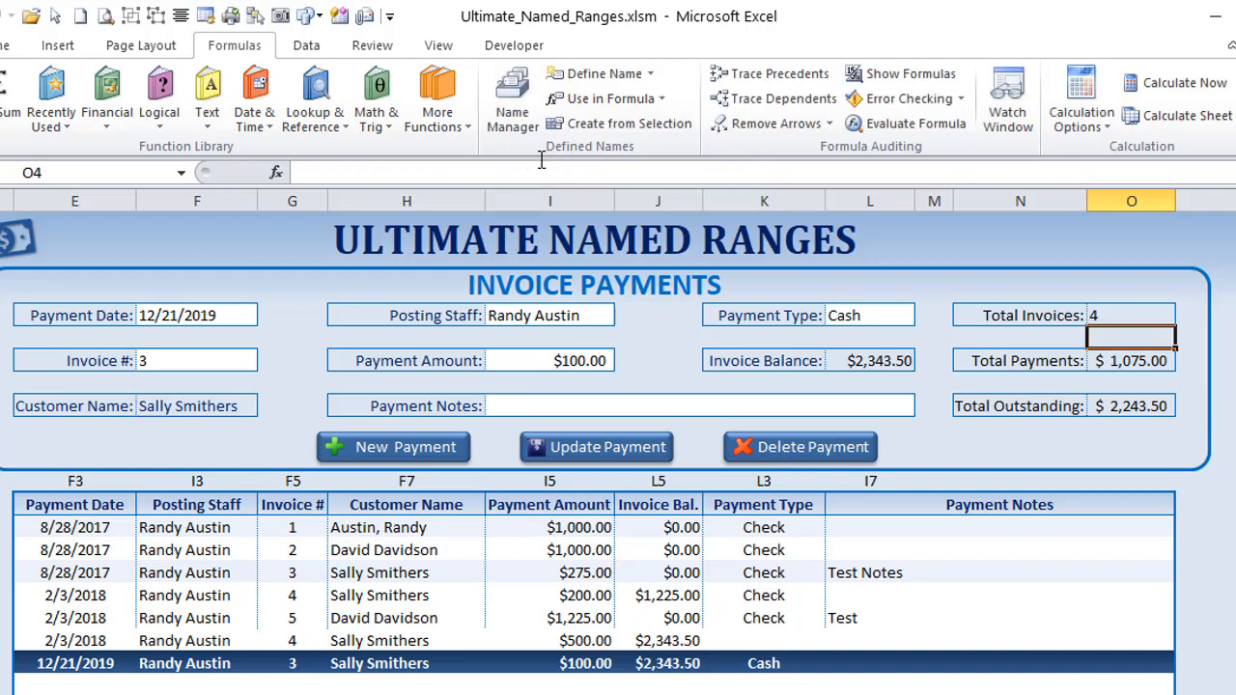
# View the Total Payments formula in O5, then inspect the Payment Amount column and the customer's payment records in rows 14 and 15
pyautogui.press('Down')
pyautogui.scroll(1, 542, 157)
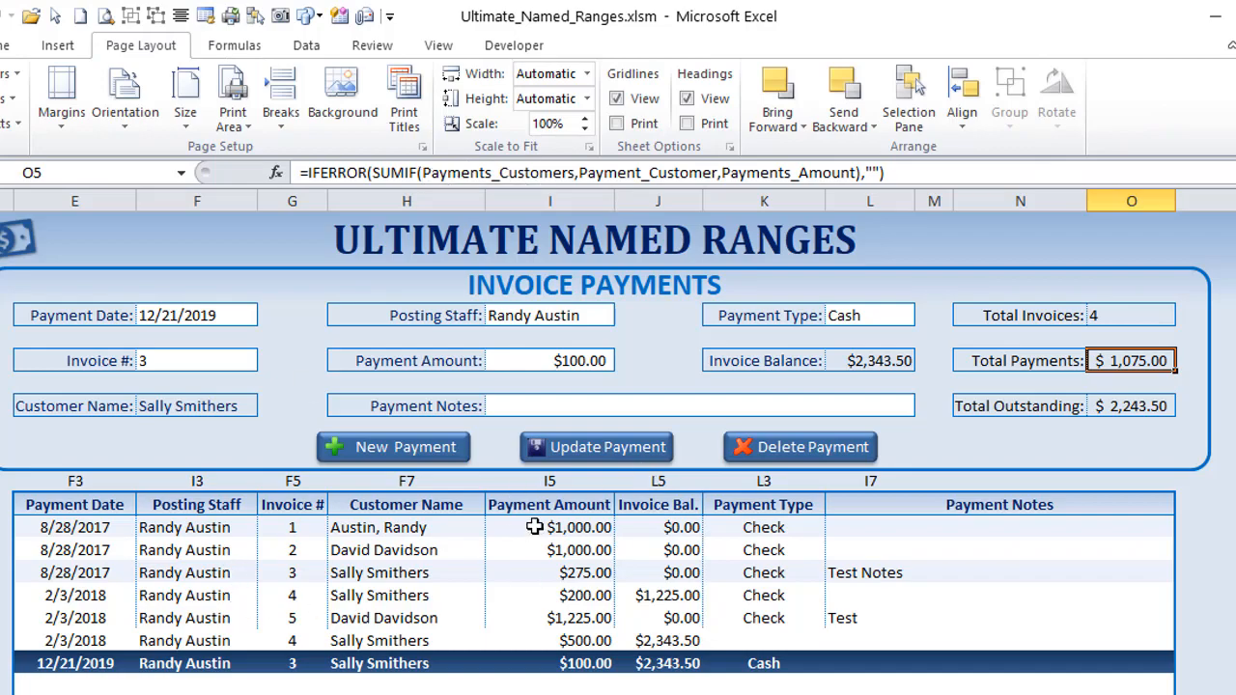
pyautogui.moveTo(534, 525); pyautogui.dragTo(526, 681)
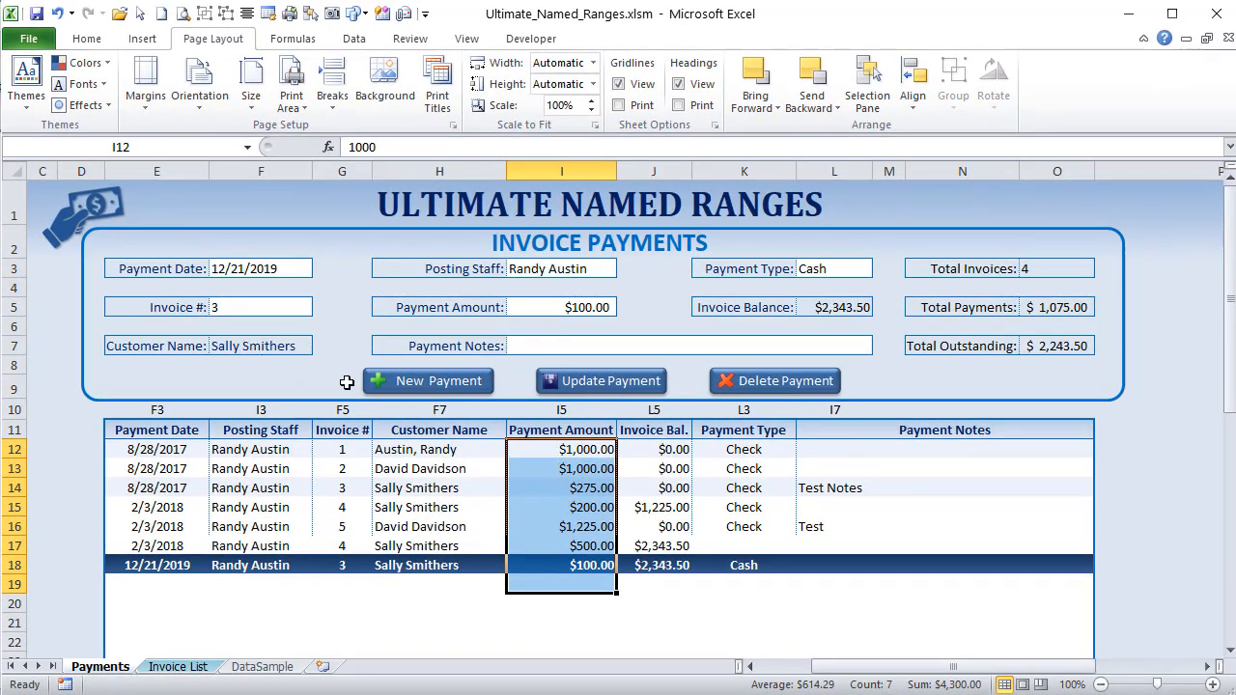
pyautogui.click(429, 509)
pyautogui.click(430, 489)
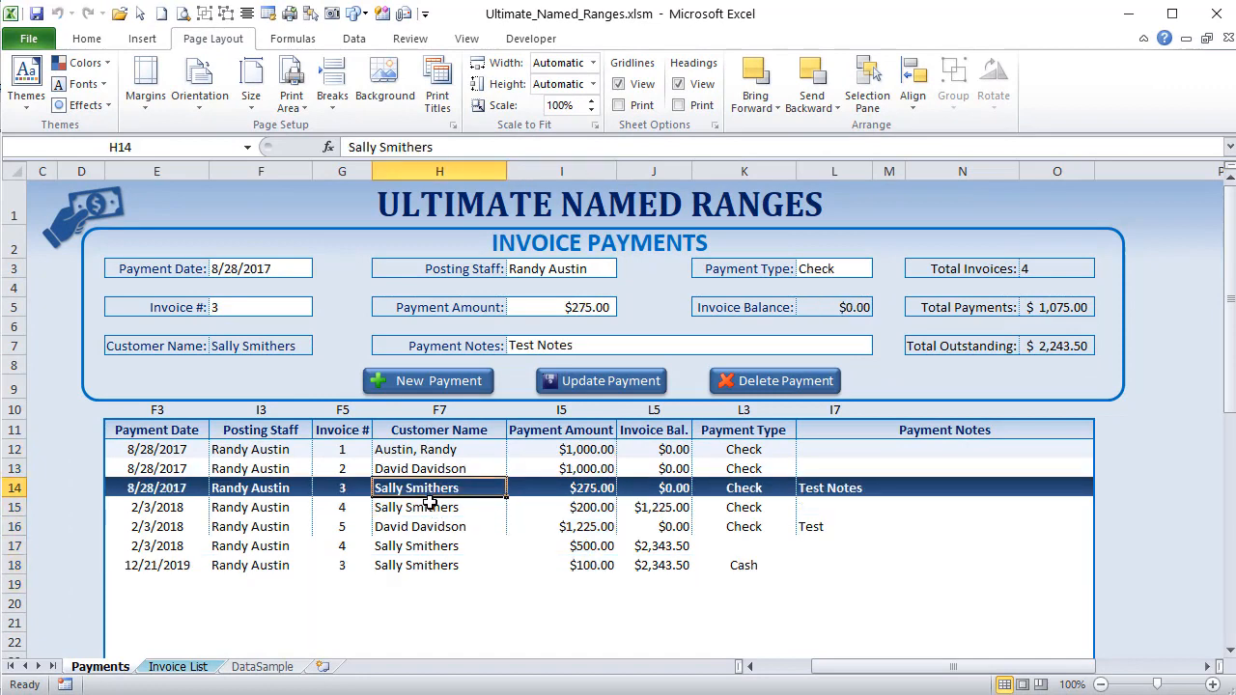
pyautogui.click(430, 509)
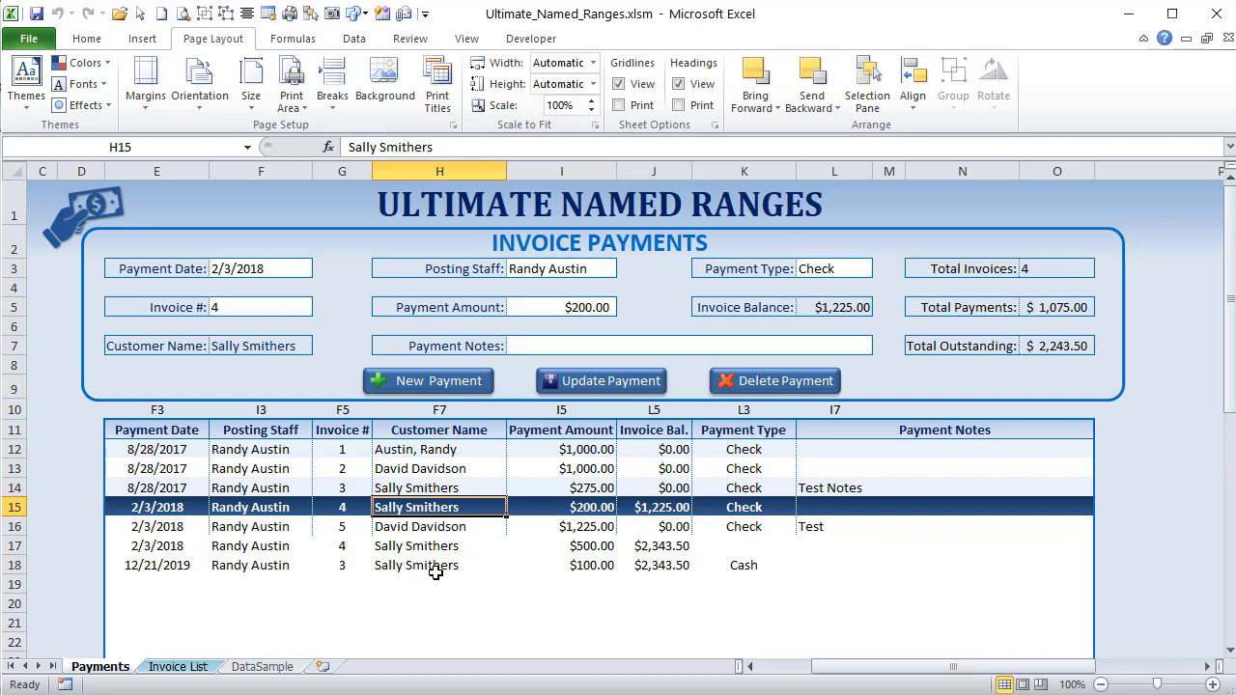
# Examine the SUMIF arguments Payments_Customers, Payment_Customer and Payments_Amount in the Total Payments formula, leaving the formula as it is
pyautogui.click(1070, 315)
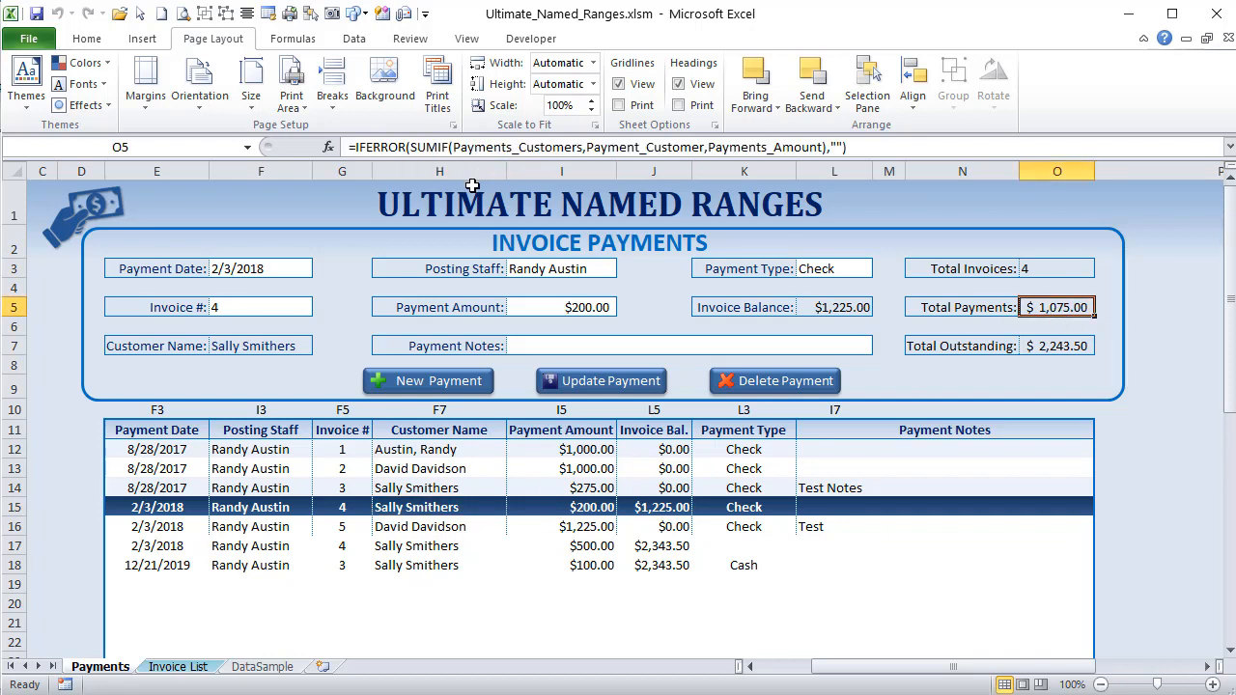
pyautogui.click(515, 147)
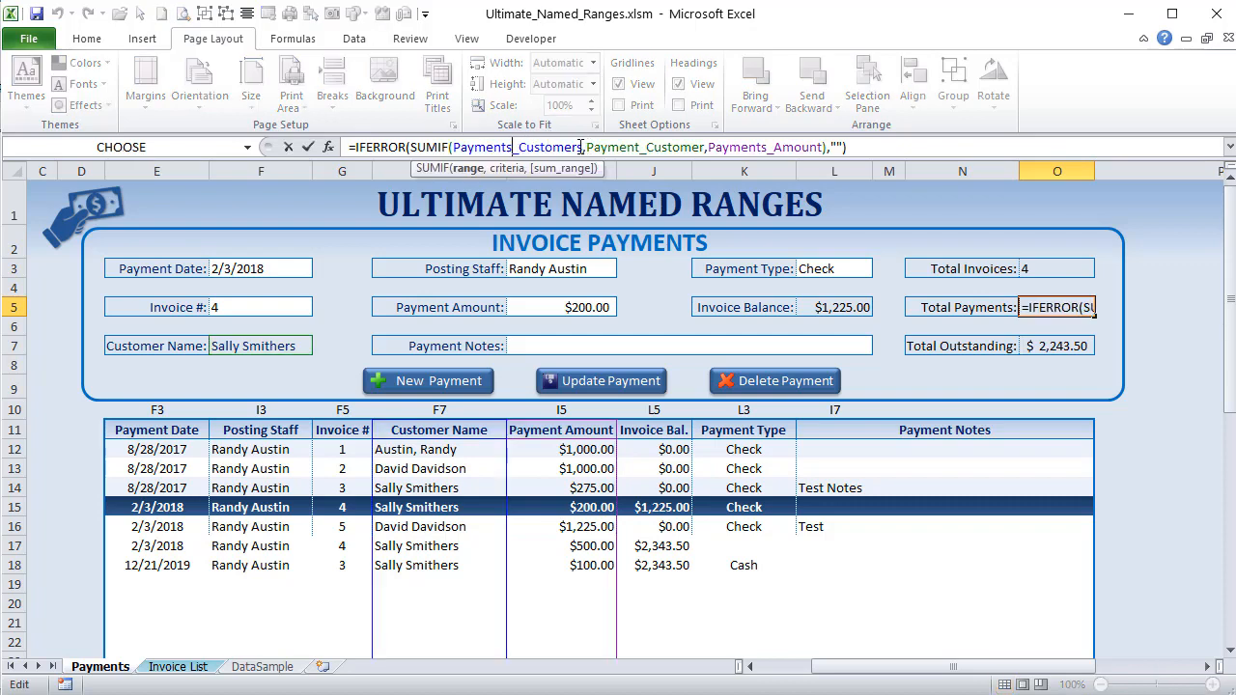
pyautogui.click(676, 146)
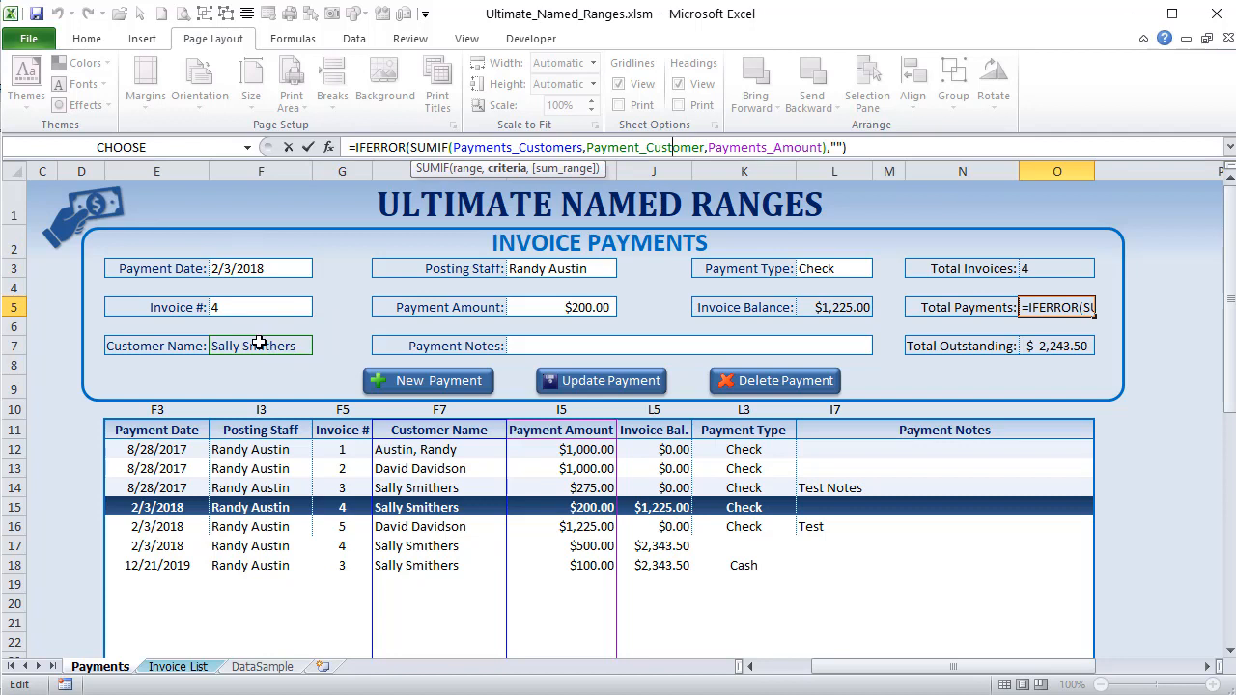
pyautogui.click(518, 146)
pyautogui.click(608, 147)
pyautogui.click(724, 146)
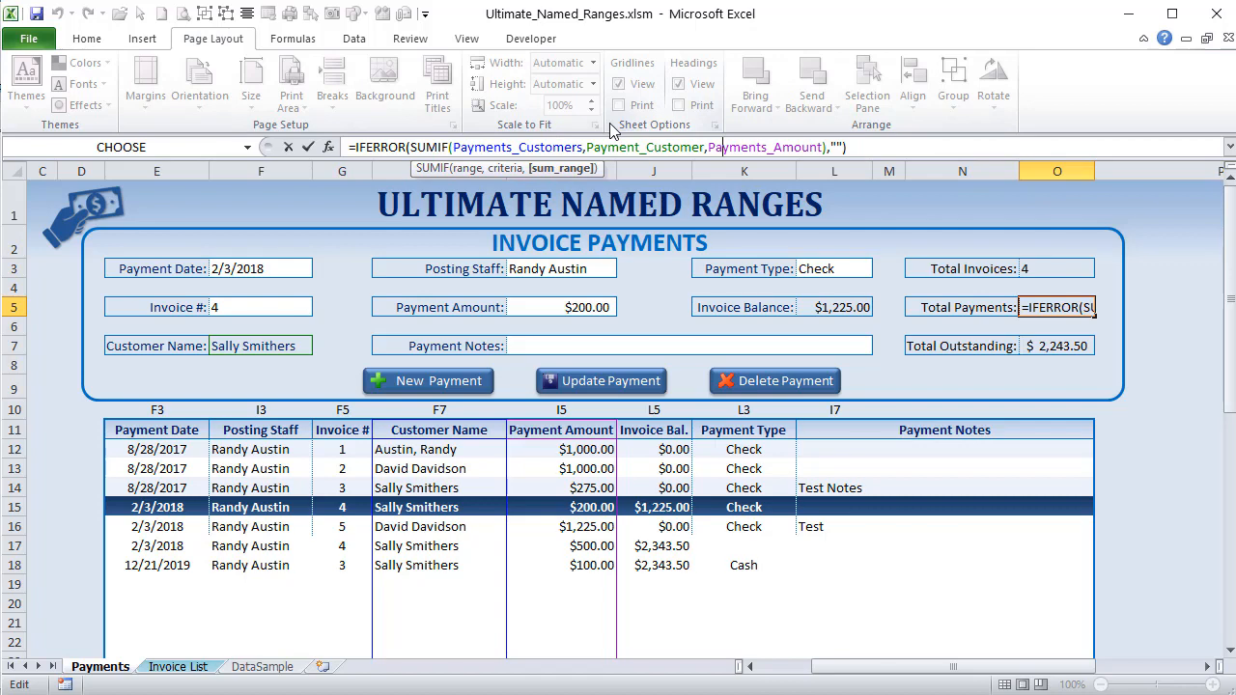
pyautogui.press('Return')
# View the Total Outstanding formula in O7 and inspect the Invoice Total values F3:F13 on the Invoice List sheet, returning to Payments
pyautogui.press('Return')
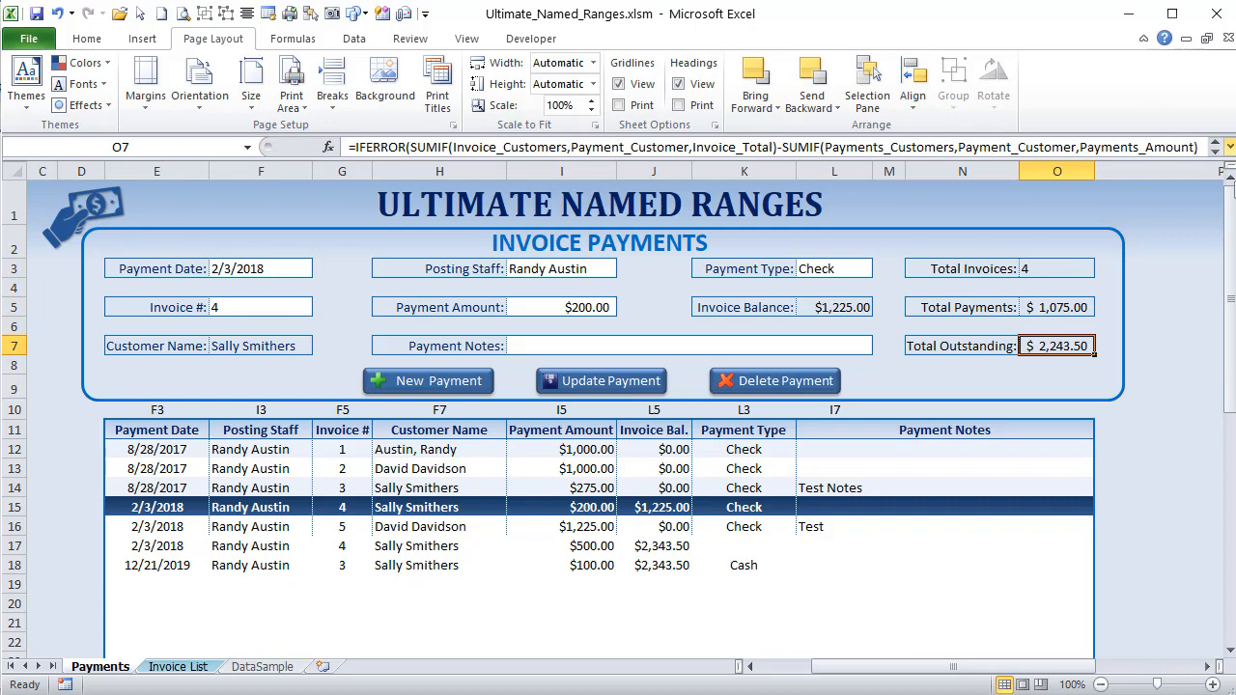
pyautogui.click(184, 667)
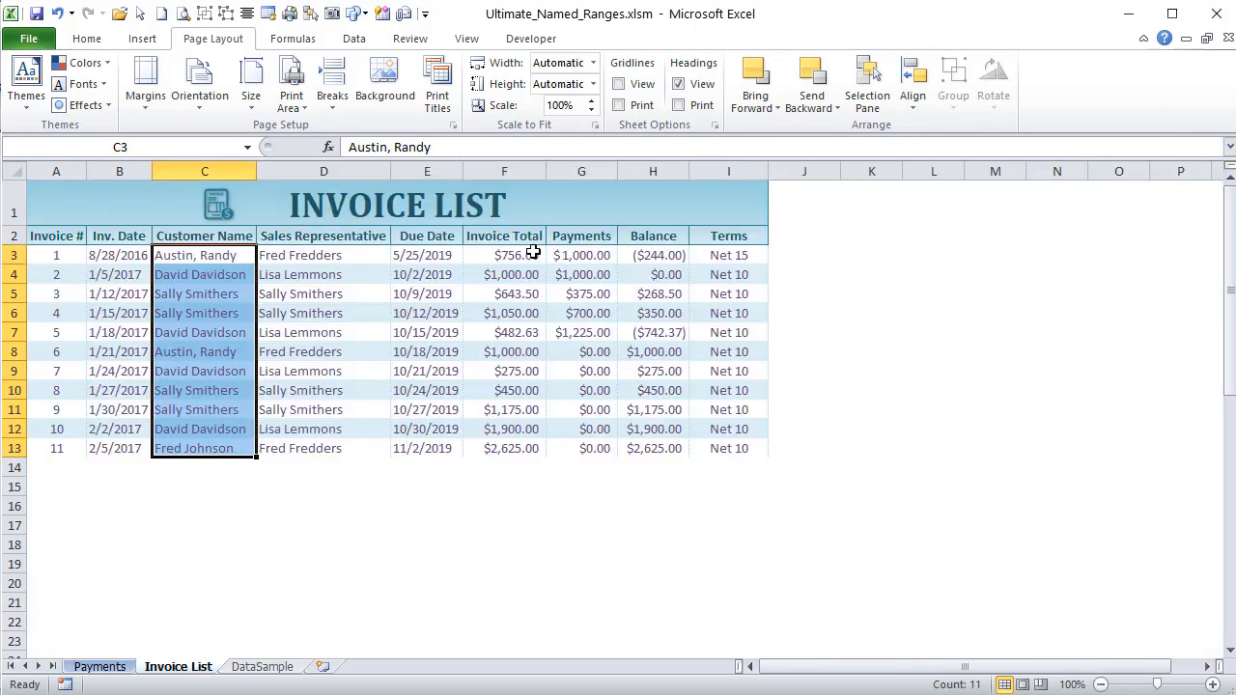
pyautogui.moveTo(533, 253); pyautogui.dragTo(516, 442)
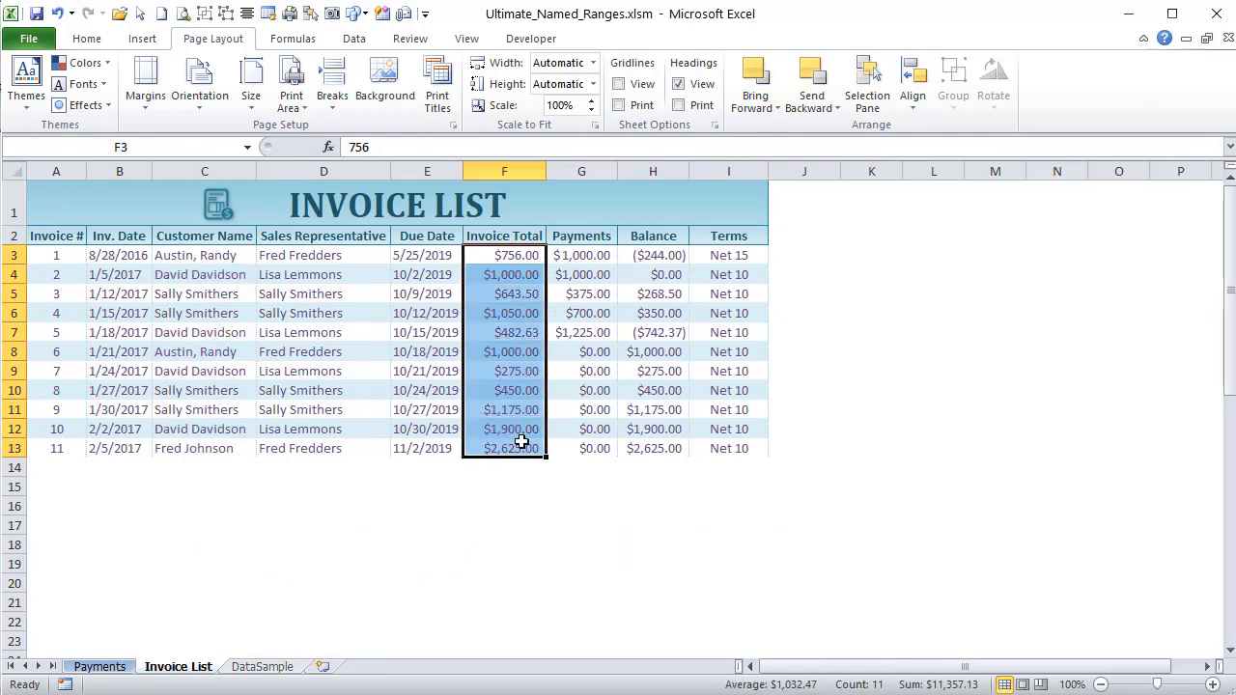
pyautogui.click(100, 666)
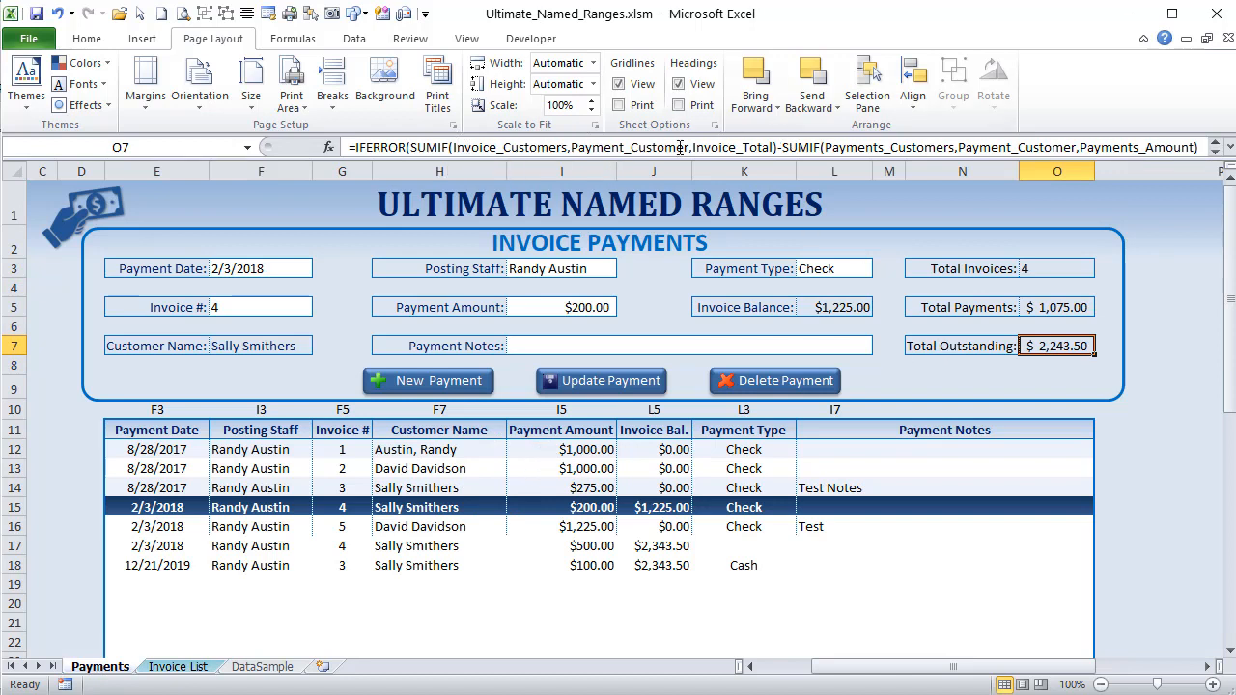
# Examine the first SUMIF's arguments Invoice_Customers, Payment_Customer and Invoice_Total in the Total Outstanding formula in O7
pyautogui.click(547, 147)
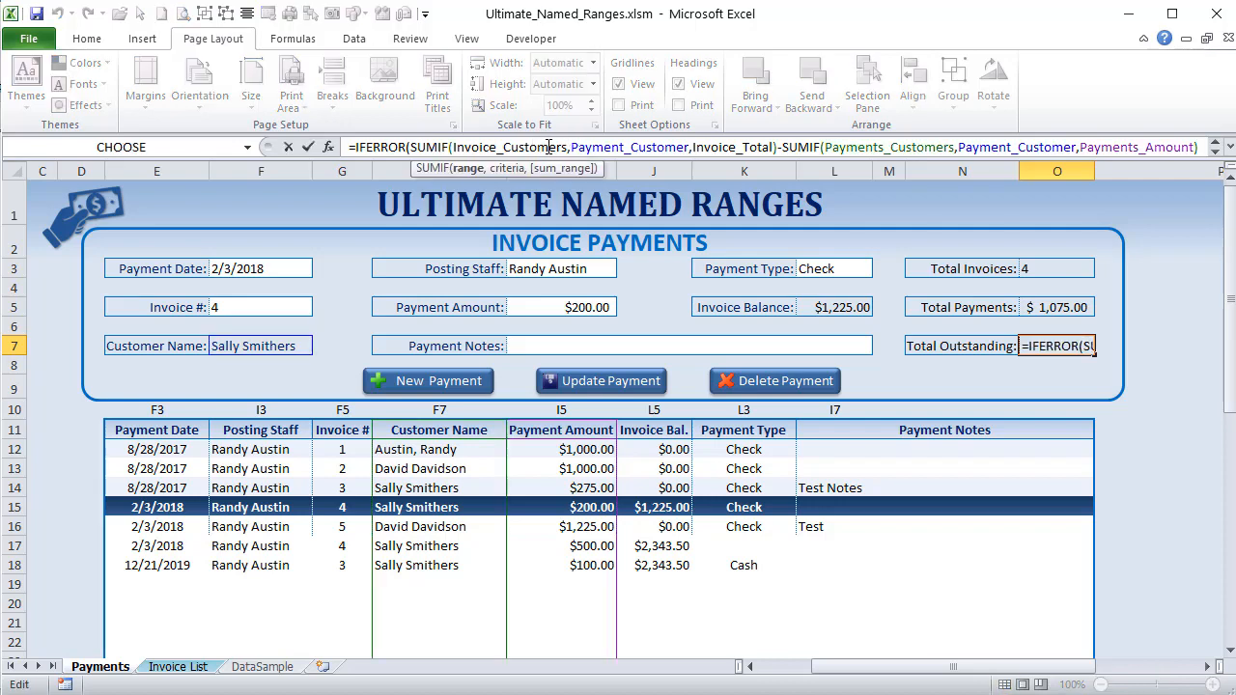
pyautogui.click(627, 147)
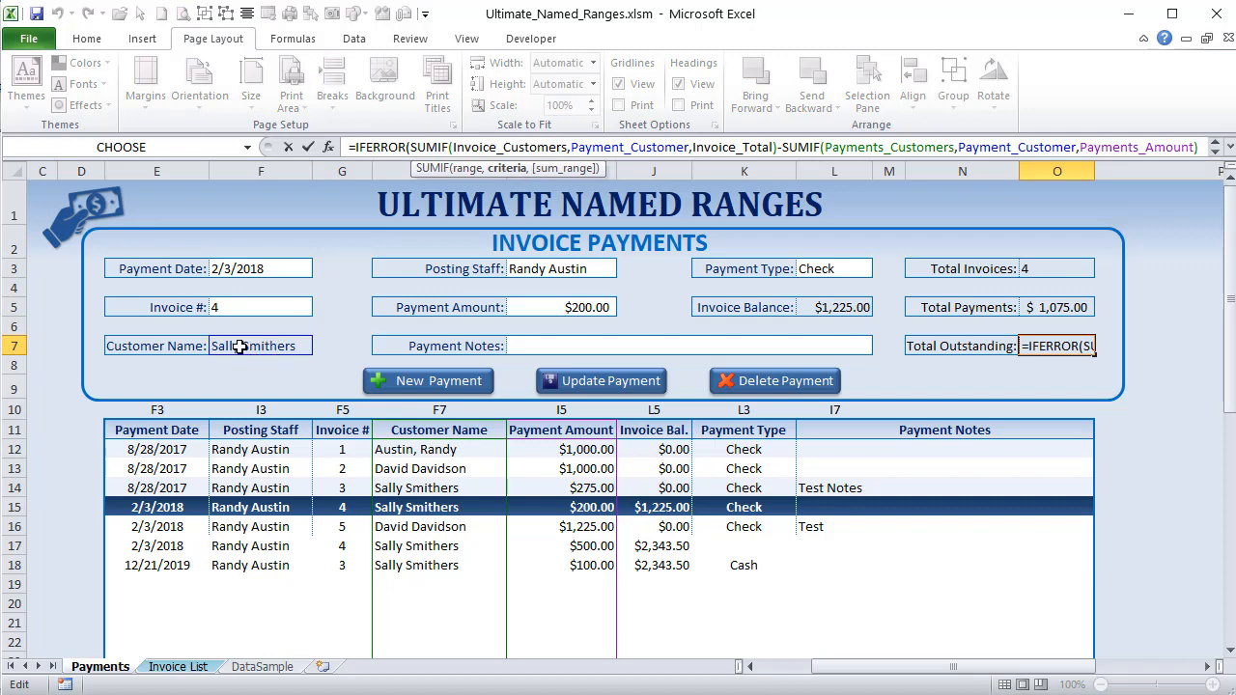
pyautogui.click(734, 147)
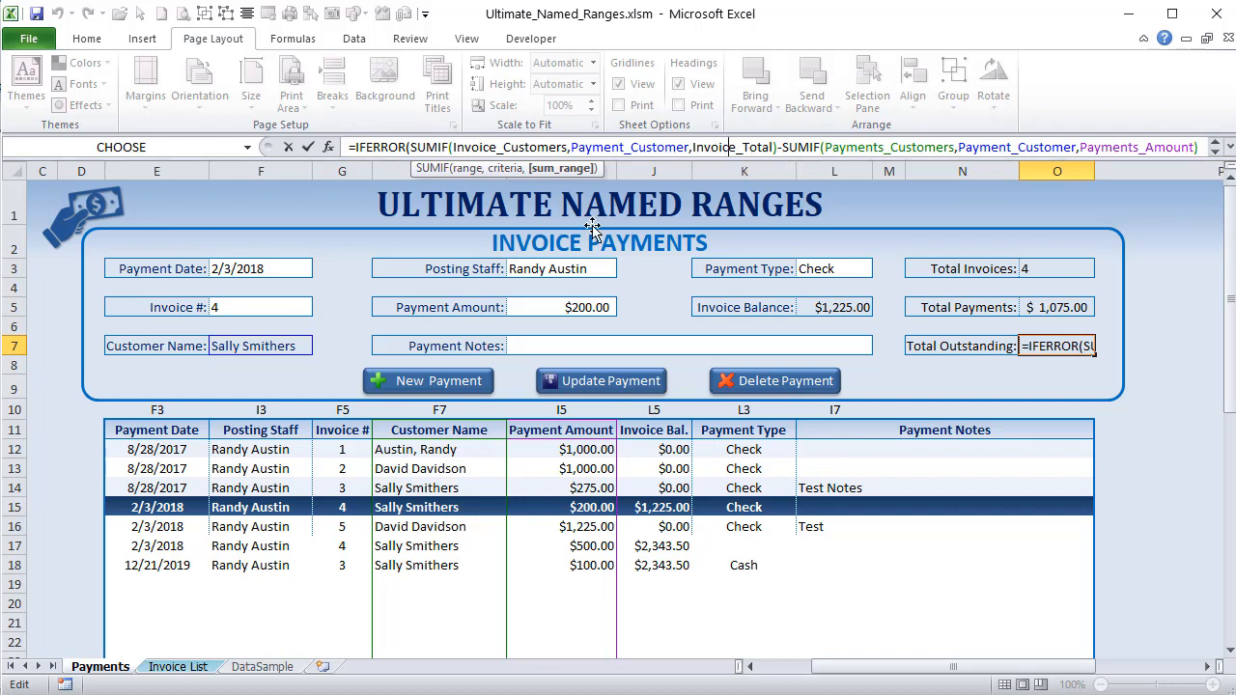
# Examine the subtraction and the second SUMIF's arguments in the Total Outstanding formula, then close the formula and reselect O7
pyautogui.click(781, 147)
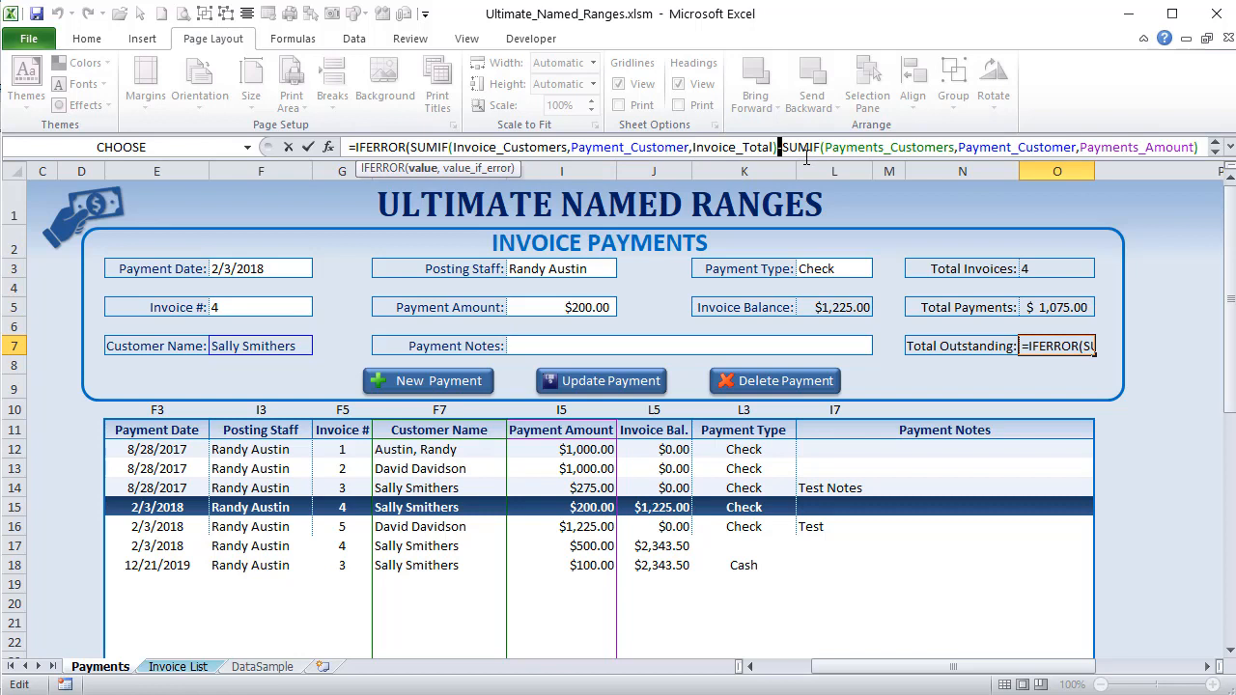
pyautogui.write('-')
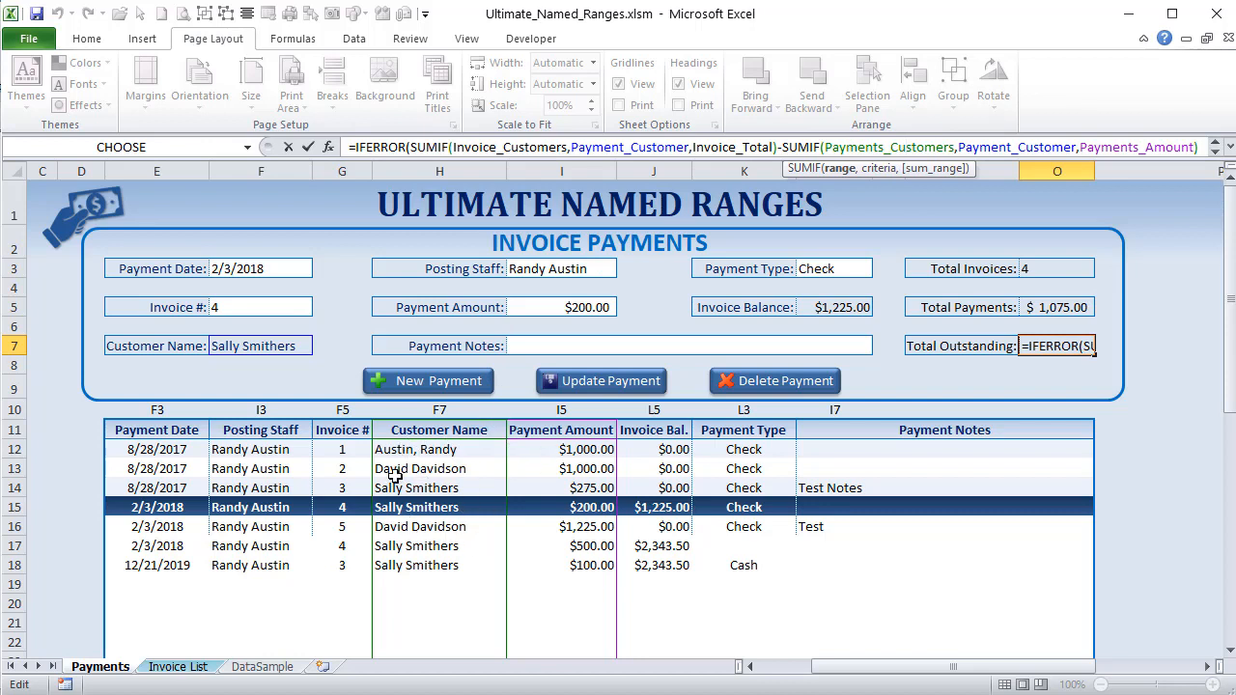
pyautogui.click(1053, 147)
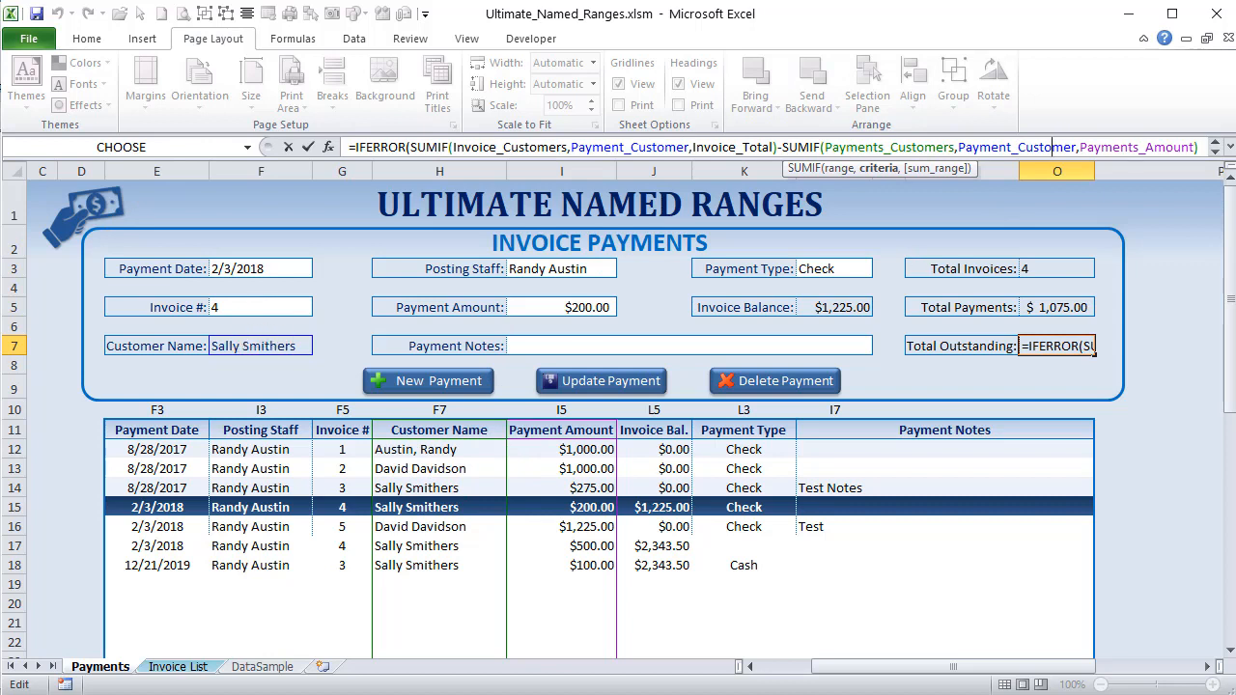
pyautogui.click(1139, 152)
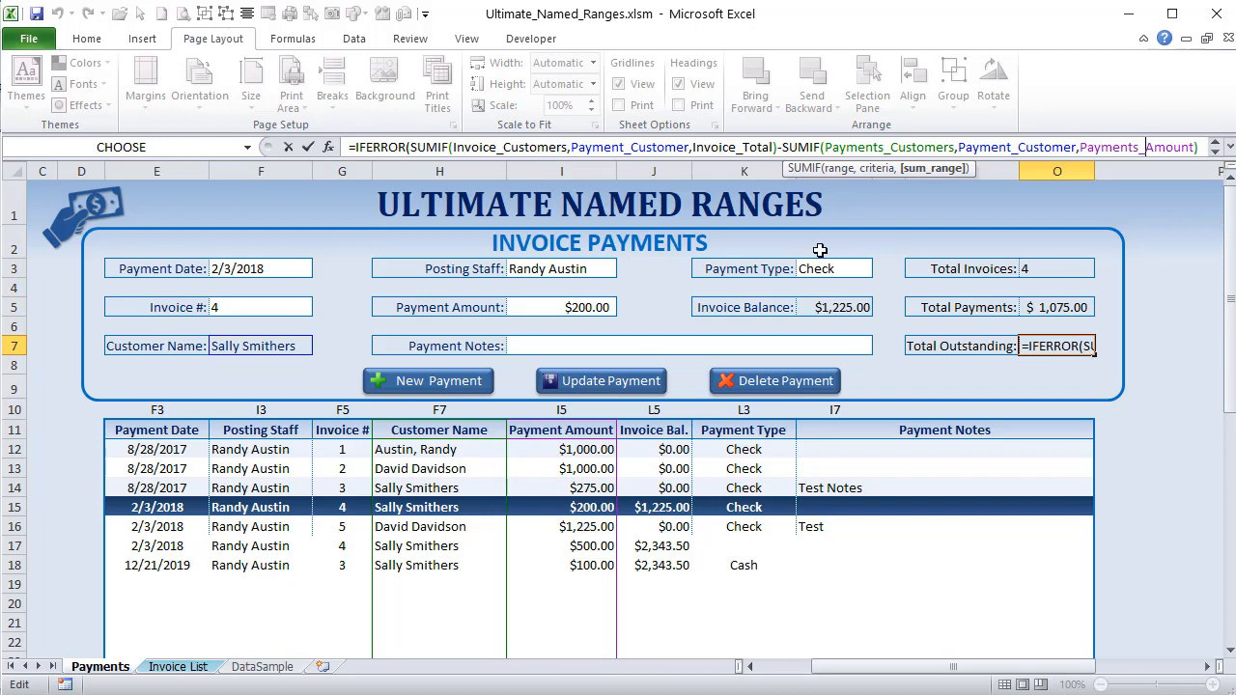
pyautogui.press('Return')
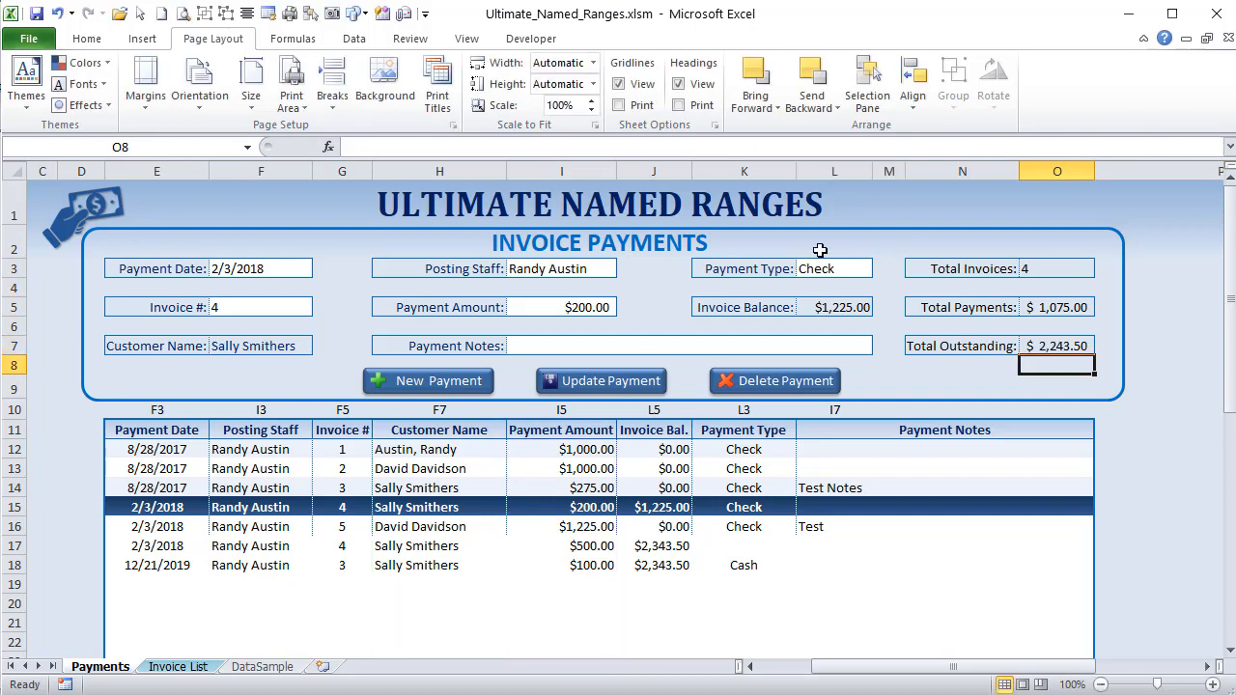
pyautogui.click(1077, 343)
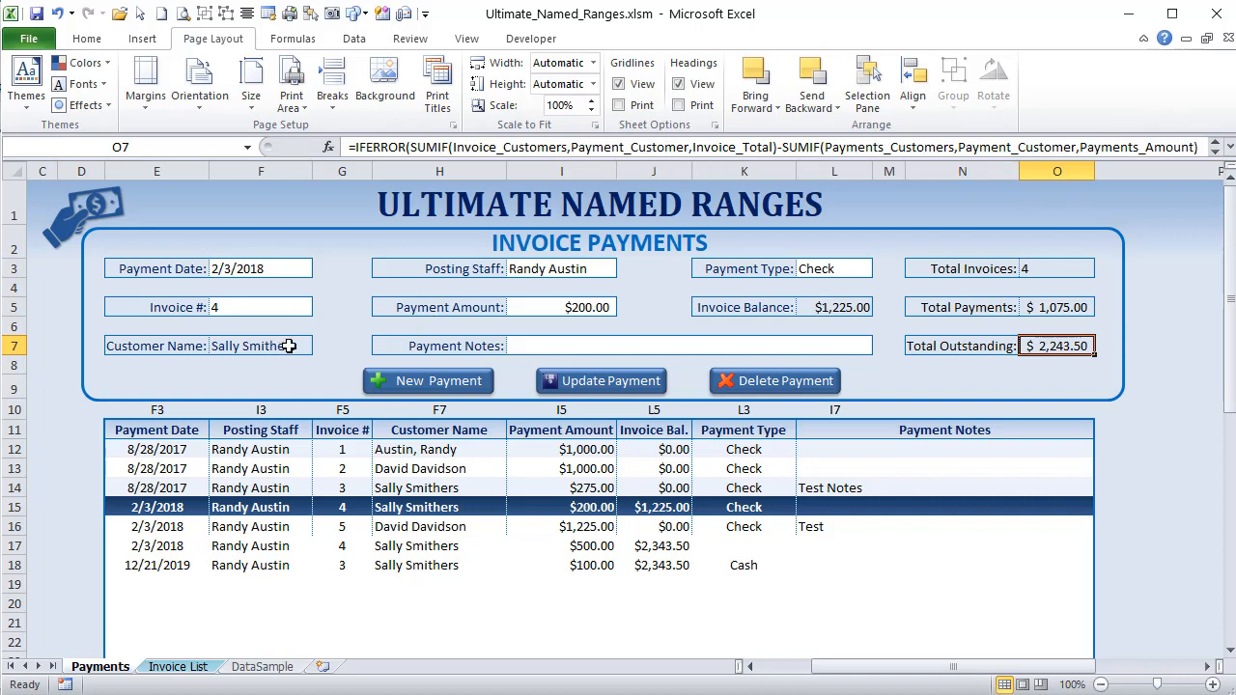
# View the full Invoice Balance formula in L5 and examine its INDEX and MATCH arguments Invoice_Total, Payment_InvoiceNumber and Invoice_Numbers
pyautogui.click(821, 308)
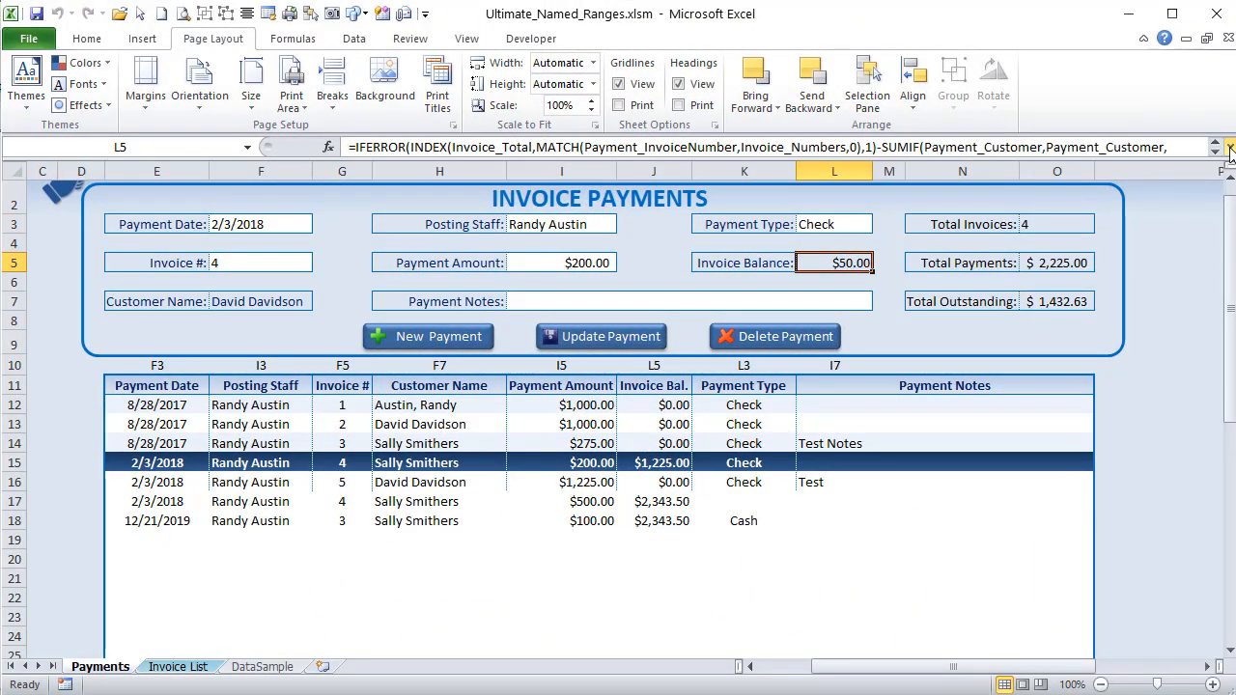
pyautogui.click(1230, 147)
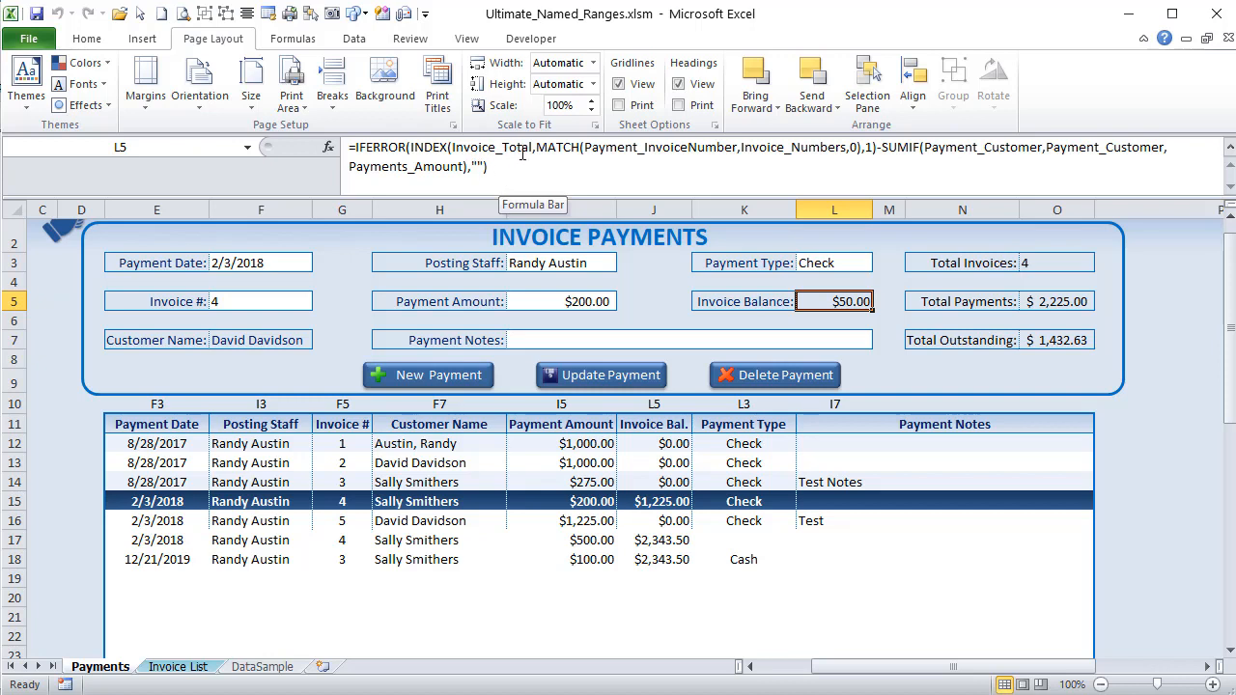
pyautogui.moveTo(534, 147); pyautogui.dragTo(452, 147)
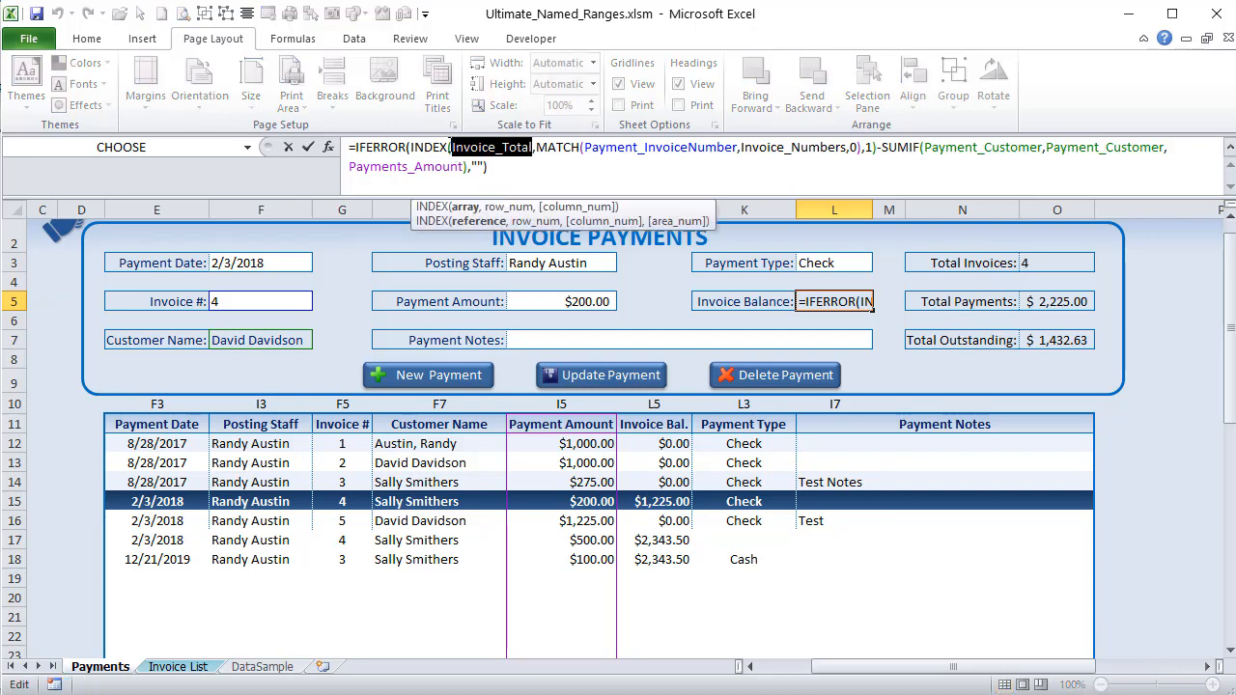
pyautogui.click(633, 147)
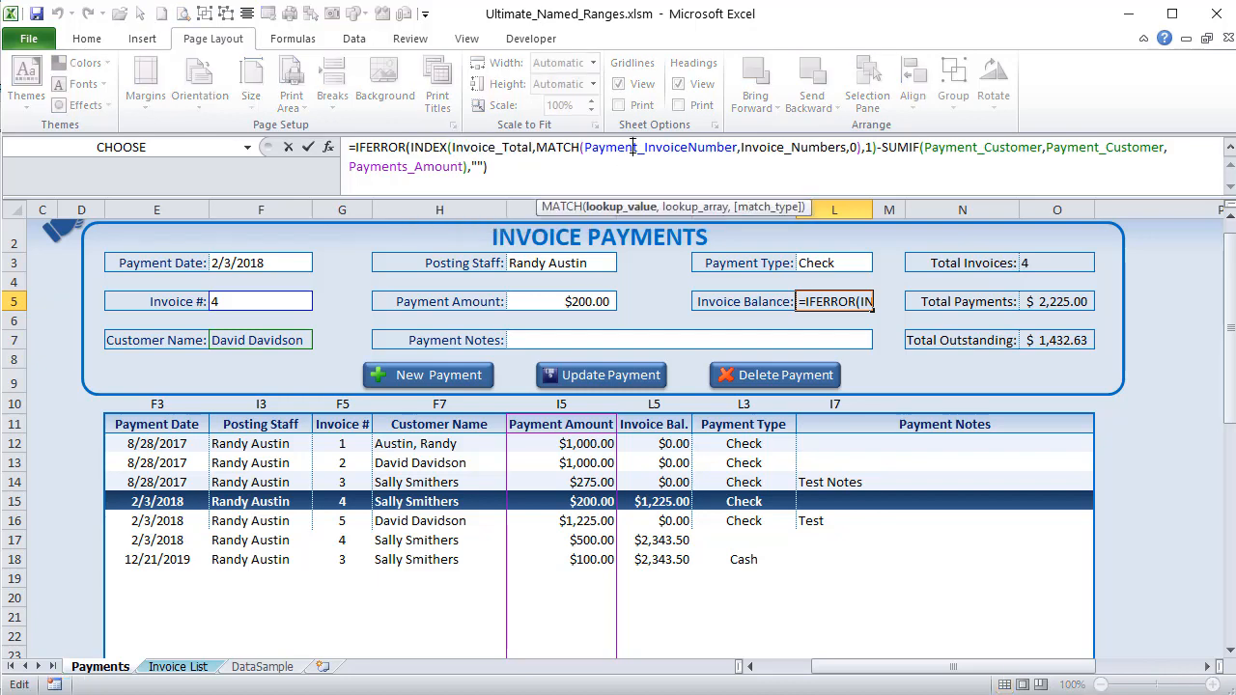
pyautogui.moveTo(731, 146); pyautogui.dragTo(606, 146)
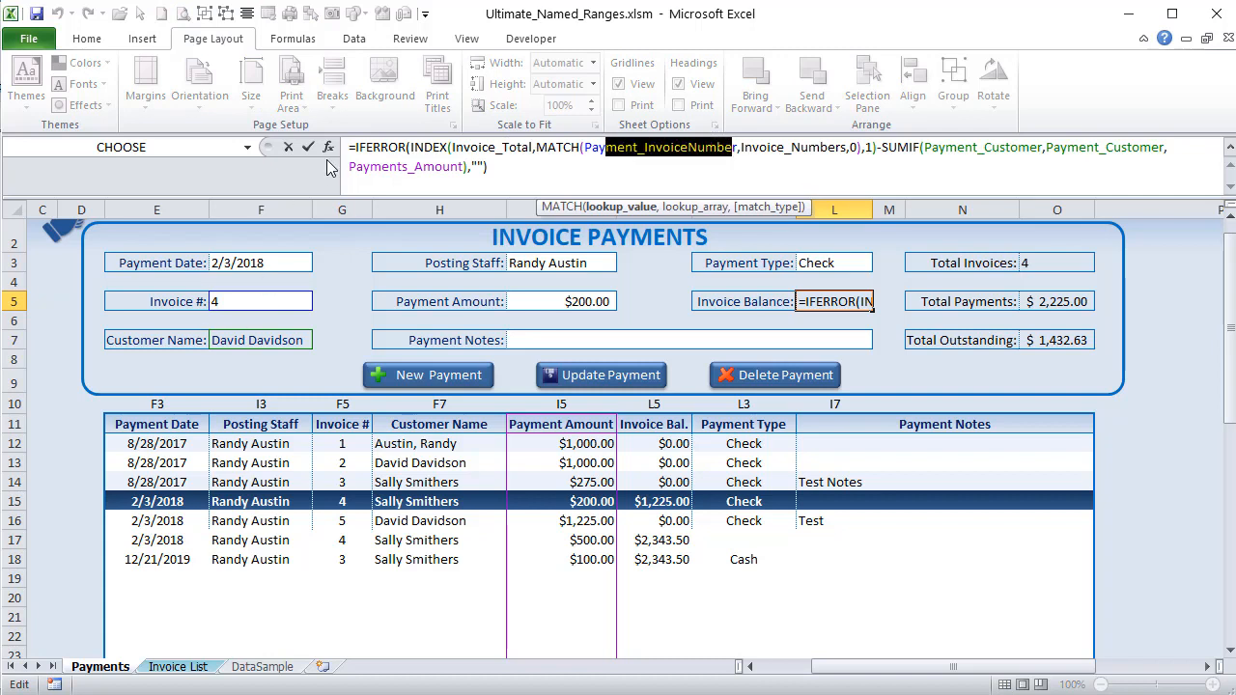
pyautogui.click(835, 157)
pyautogui.moveTo(778, 196); pyautogui.dragTo(788, 176)
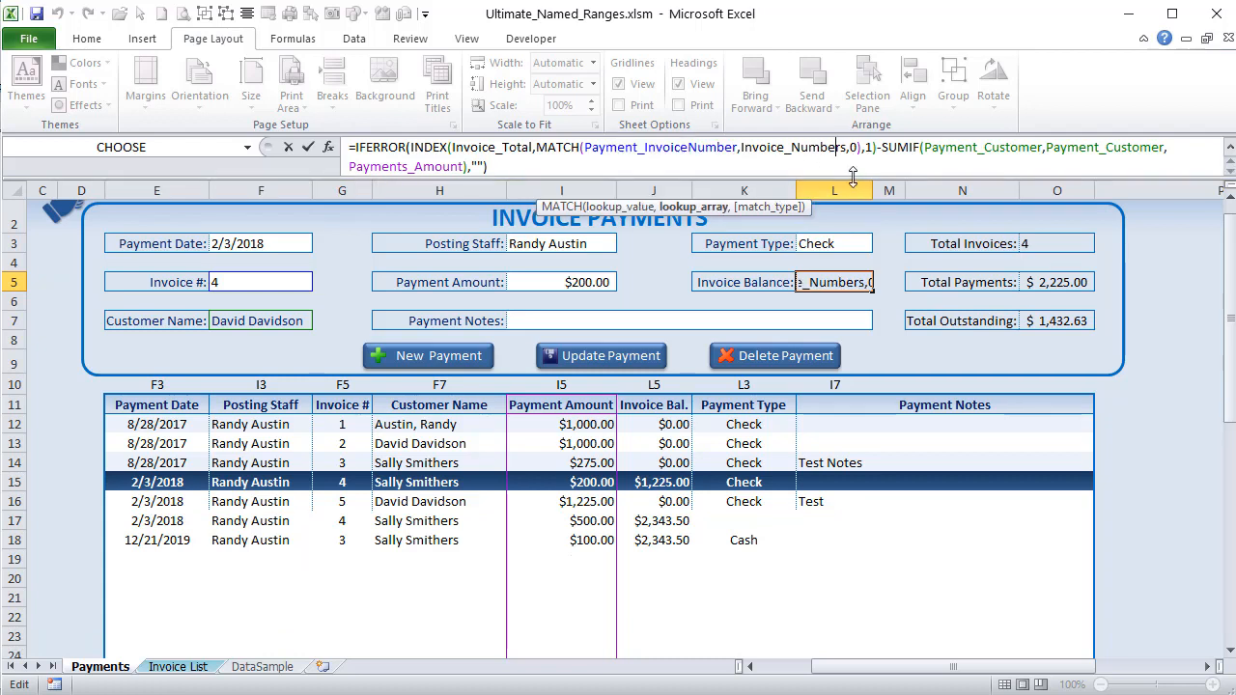
pyautogui.moveTo(853, 178); pyautogui.dragTo(862, 158)
pyautogui.click(871, 149)
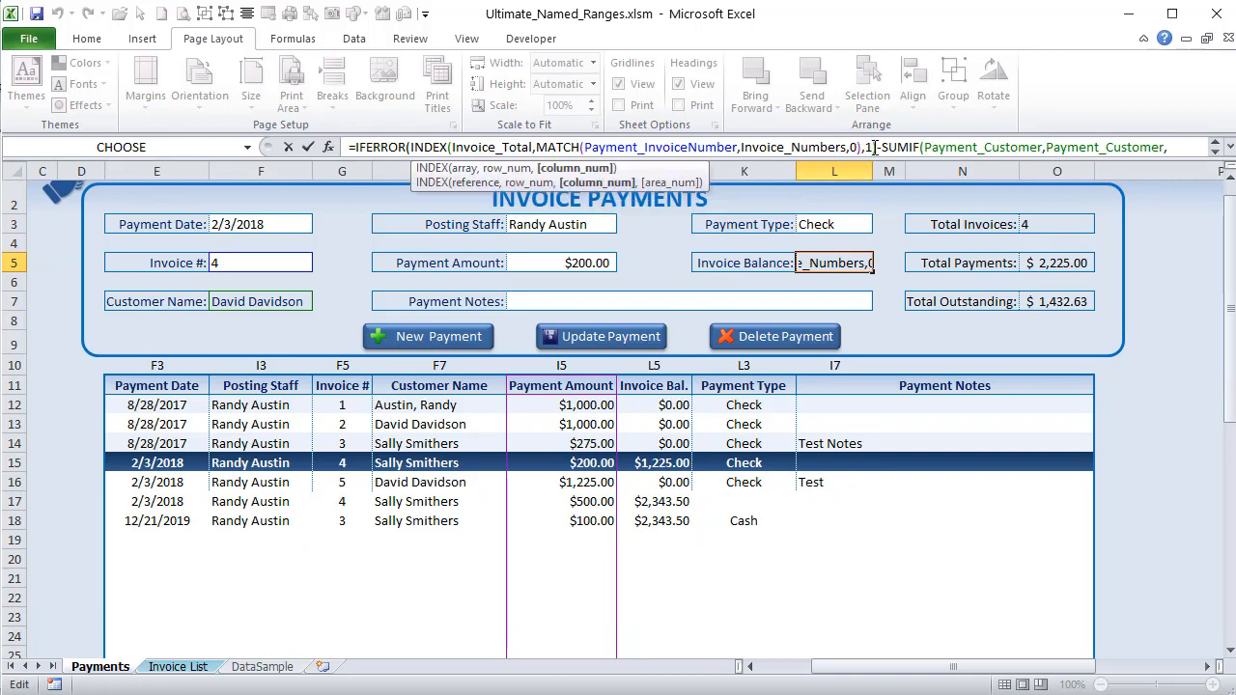
# Examine the SUMIF part of the Invoice Balance formula with Payment_Customer and Payments_Amount, then close it and collapse the formula display
pyautogui.press('End')
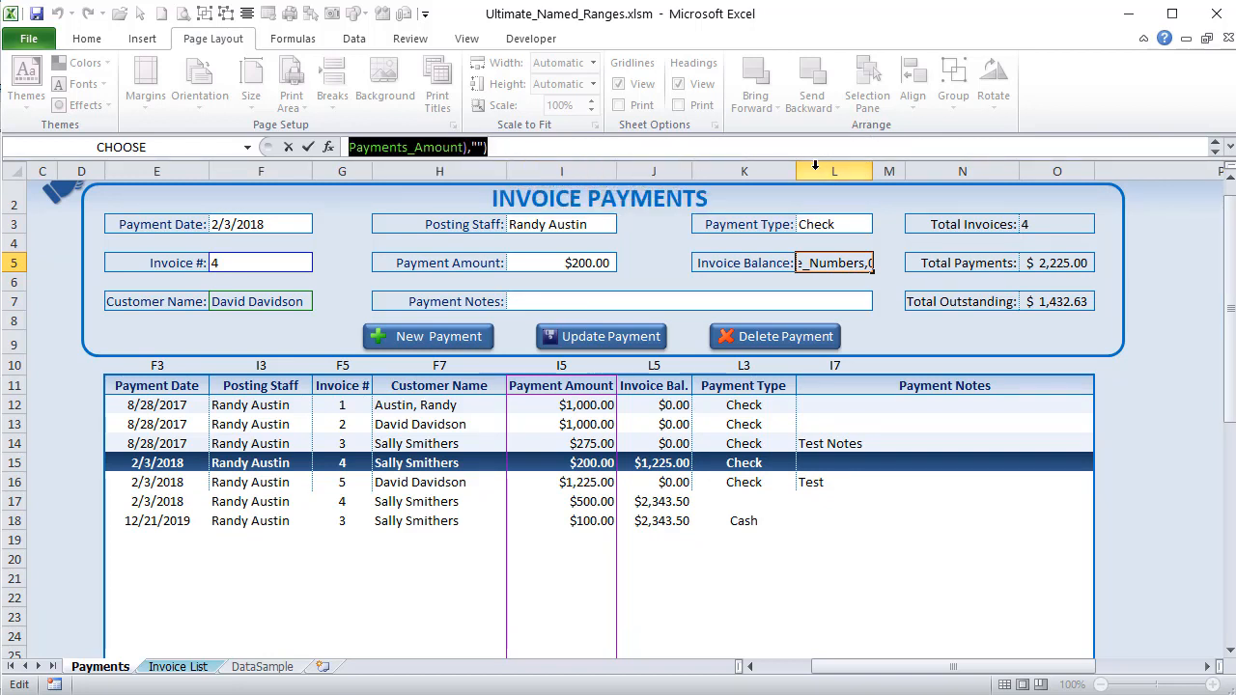
pyautogui.moveTo(815, 160); pyautogui.dragTo(820, 193)
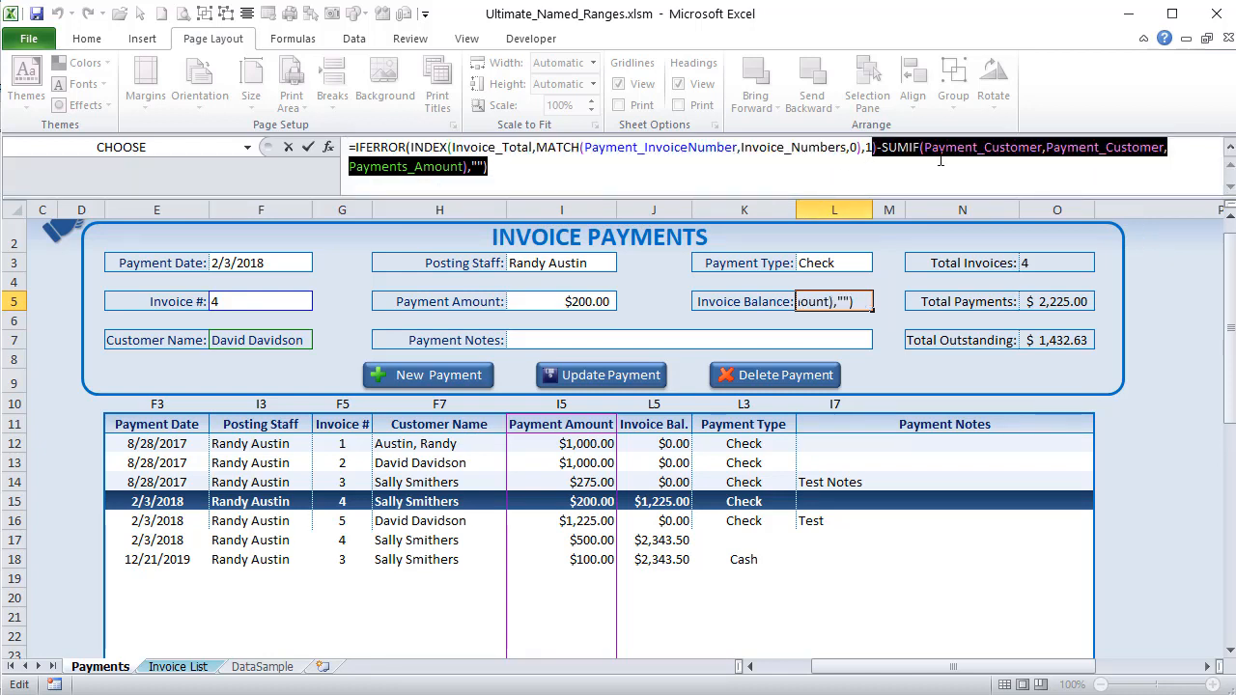
pyautogui.press('Right')
pyautogui.moveTo(917, 149); pyautogui.dragTo(882, 148)
pyautogui.click(975, 149)
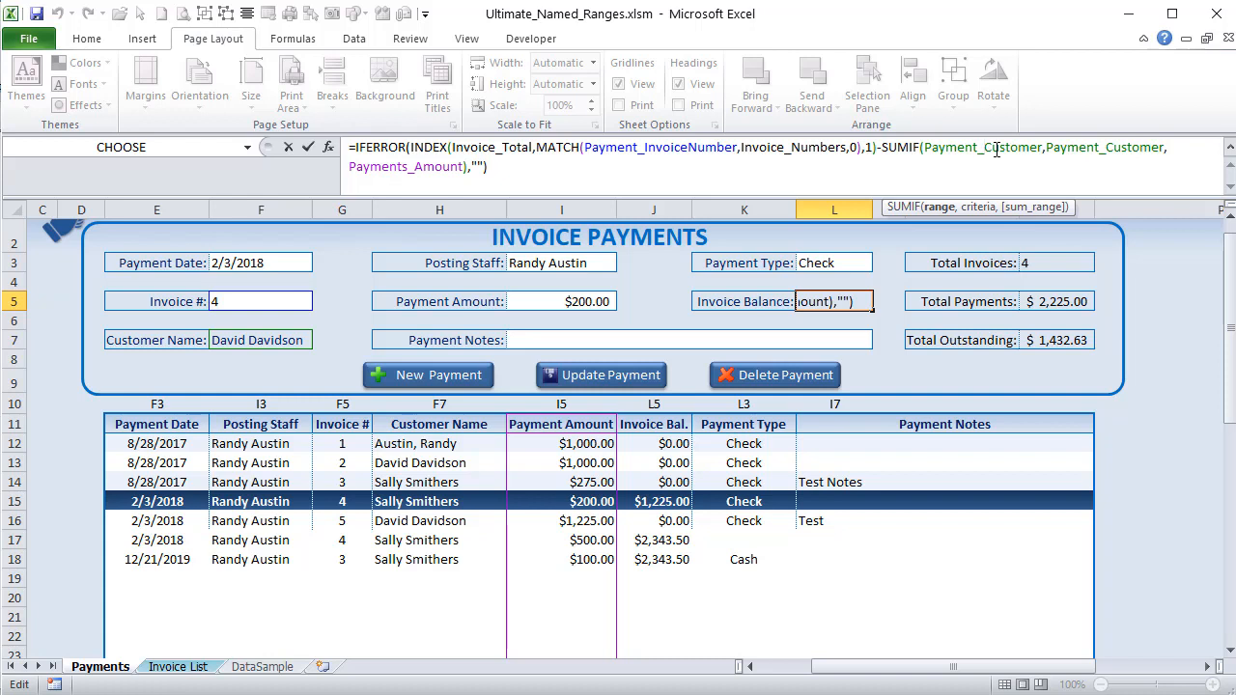
pyautogui.click(1067, 150)
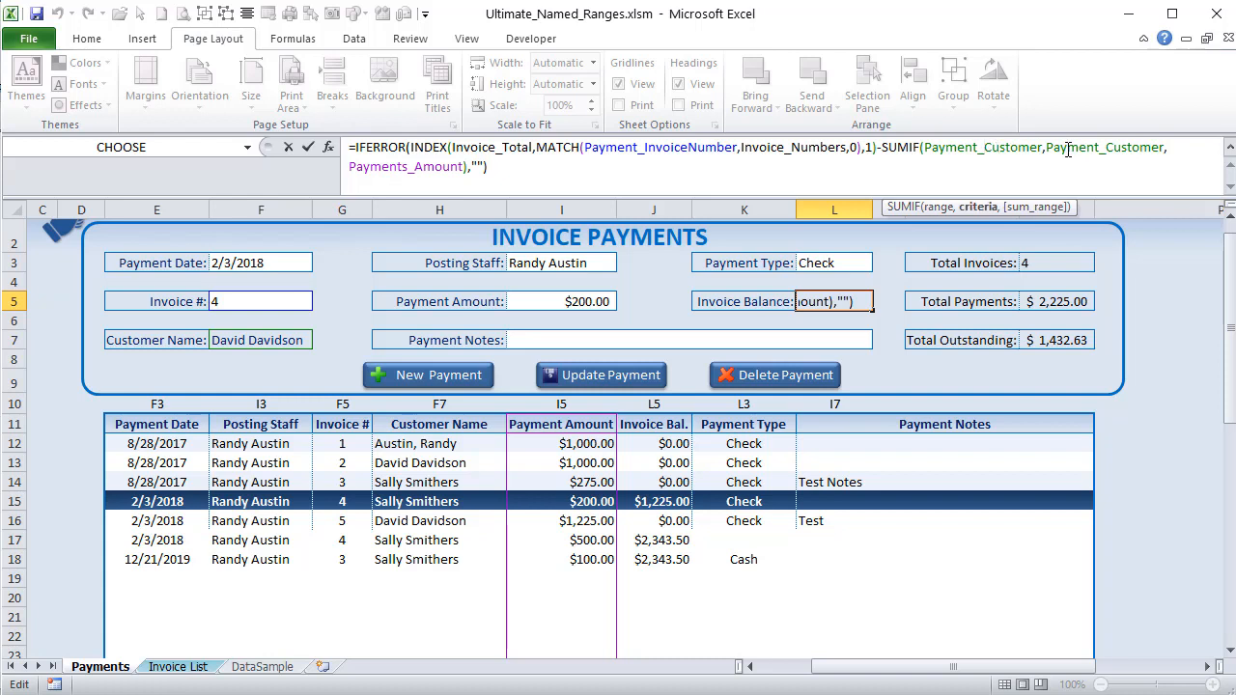
pyautogui.click(399, 170)
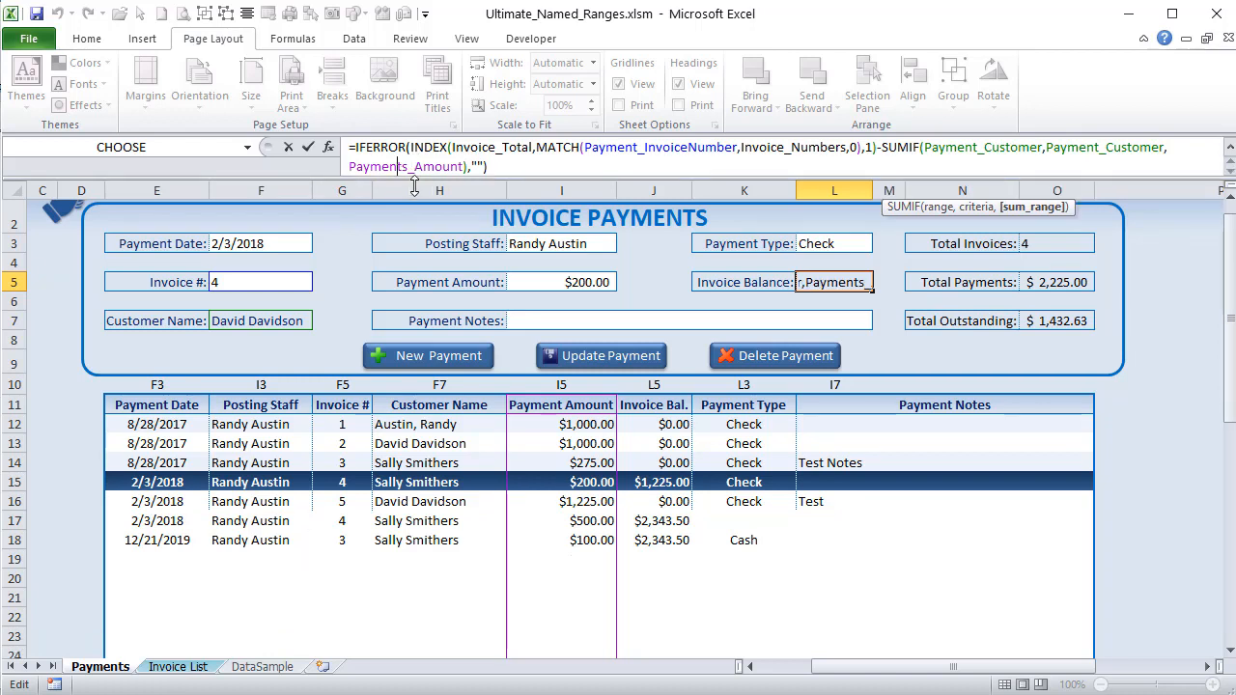
pyautogui.moveTo(414, 197); pyautogui.dragTo(414, 182)
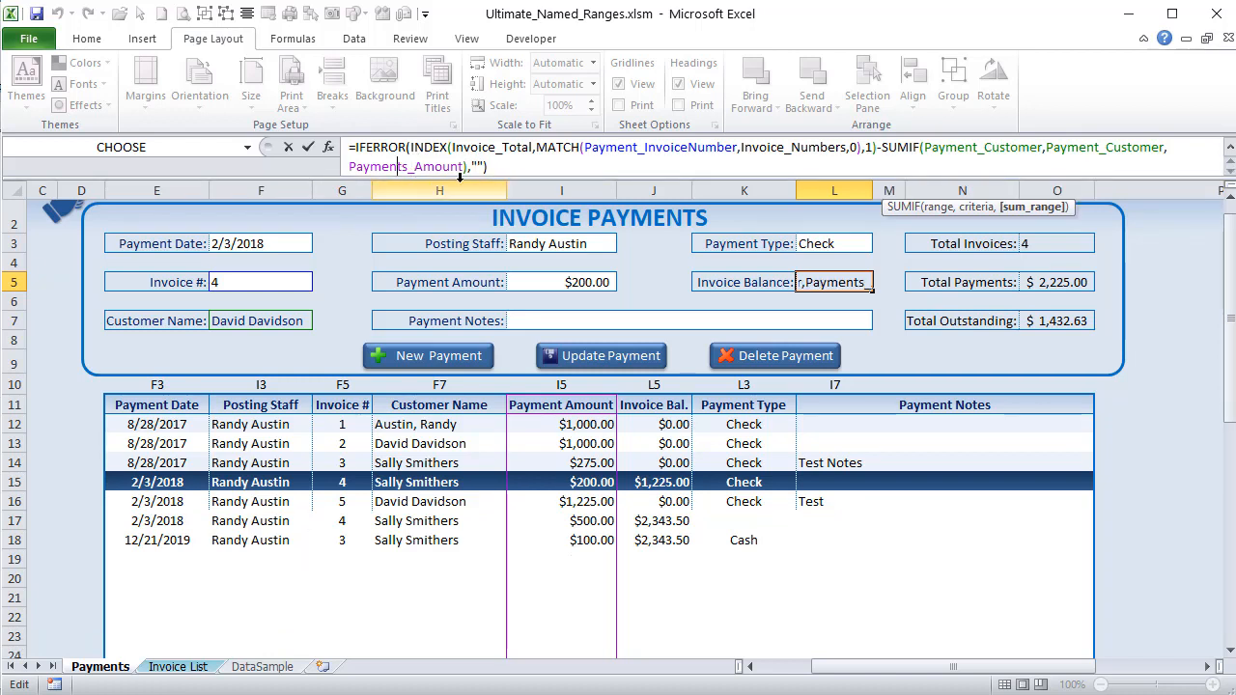
pyautogui.click(504, 167)
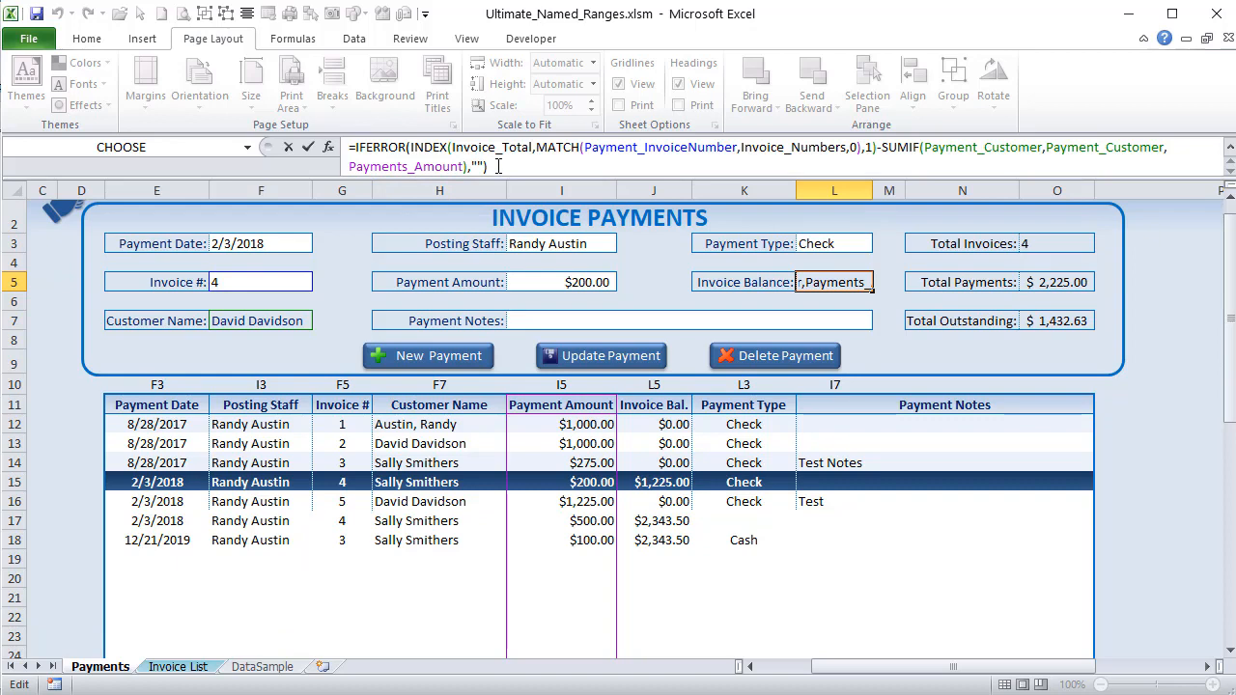
pyautogui.press('Return')
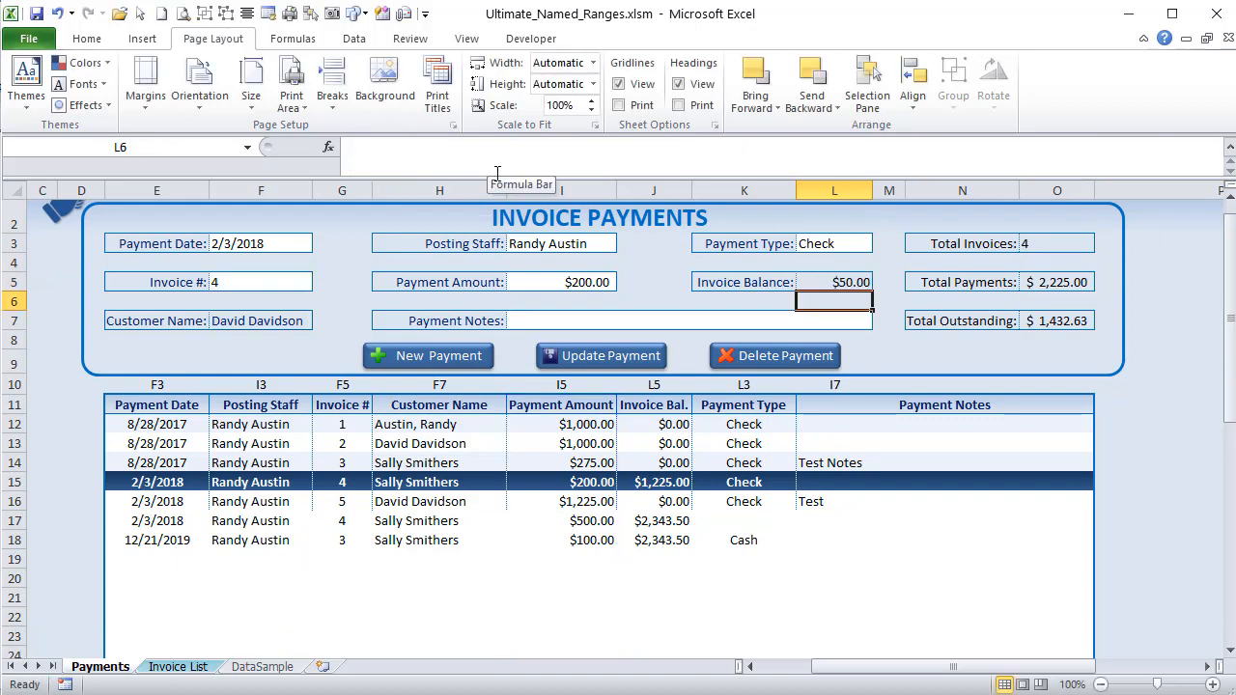
pyautogui.moveTo(499, 179); pyautogui.dragTo(512, 156)
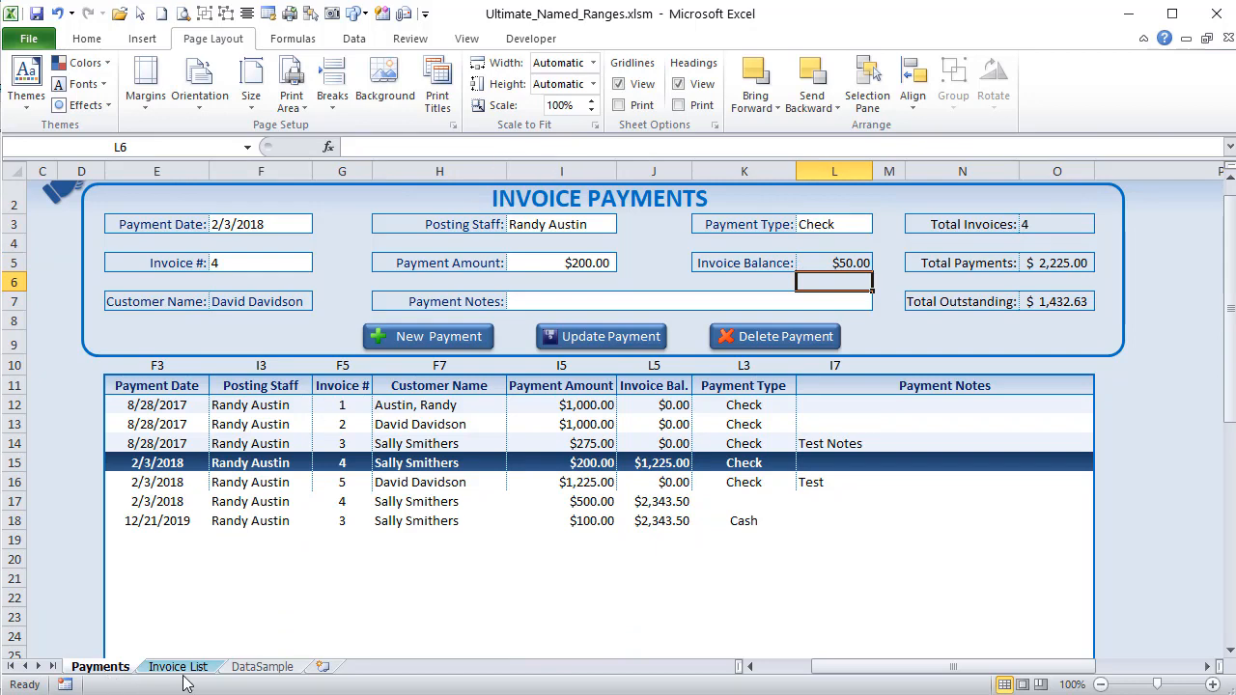
# Switch to the DataSample sheet, select the empty cell M2 and bring up the formula and defined-name commands
pyautogui.click(254, 668)
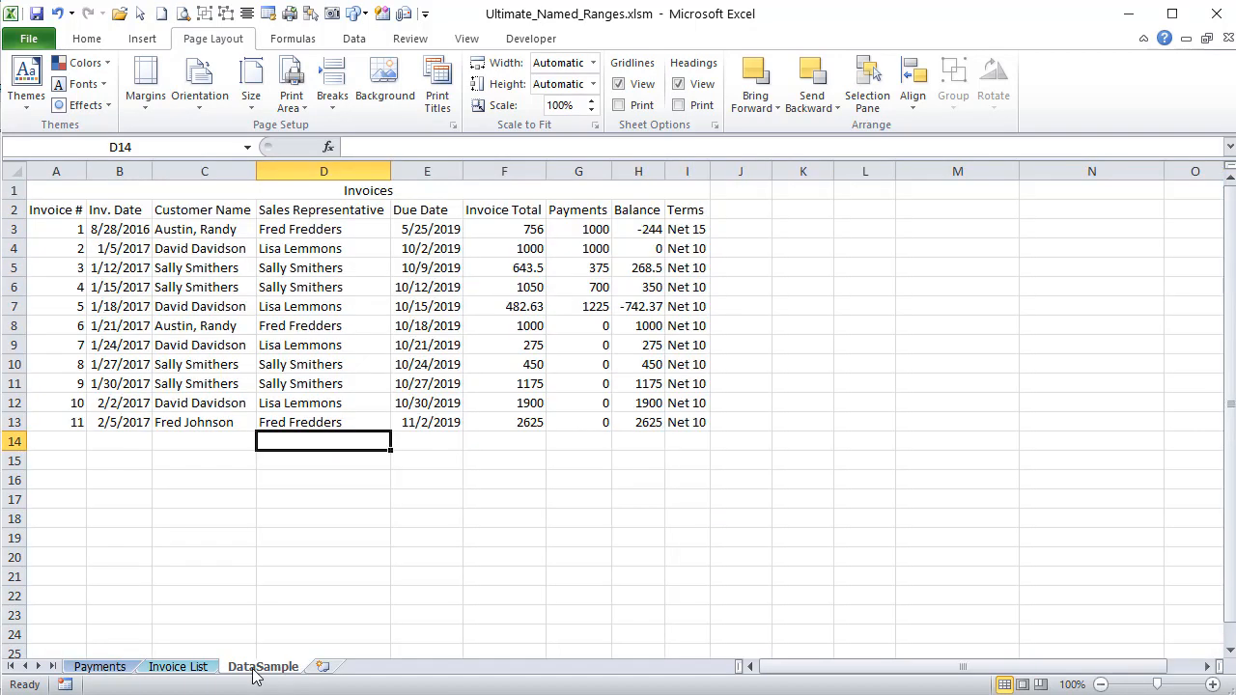
pyautogui.click(910, 214)
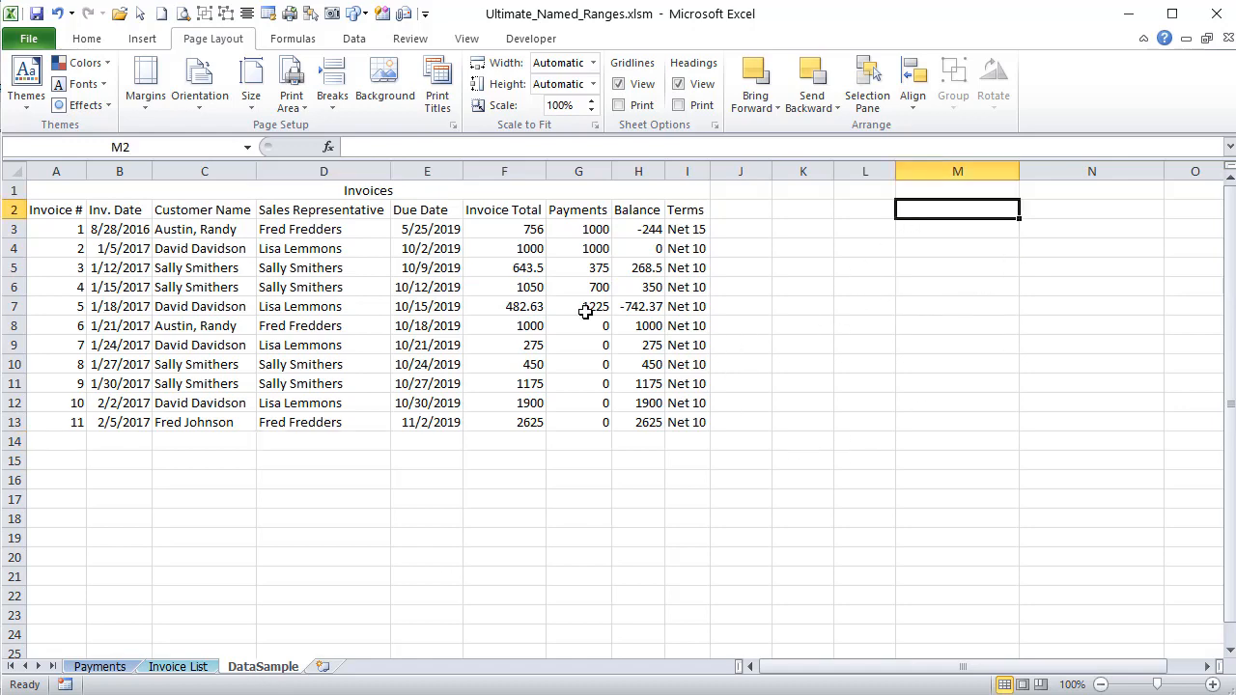
pyautogui.click(294, 40)
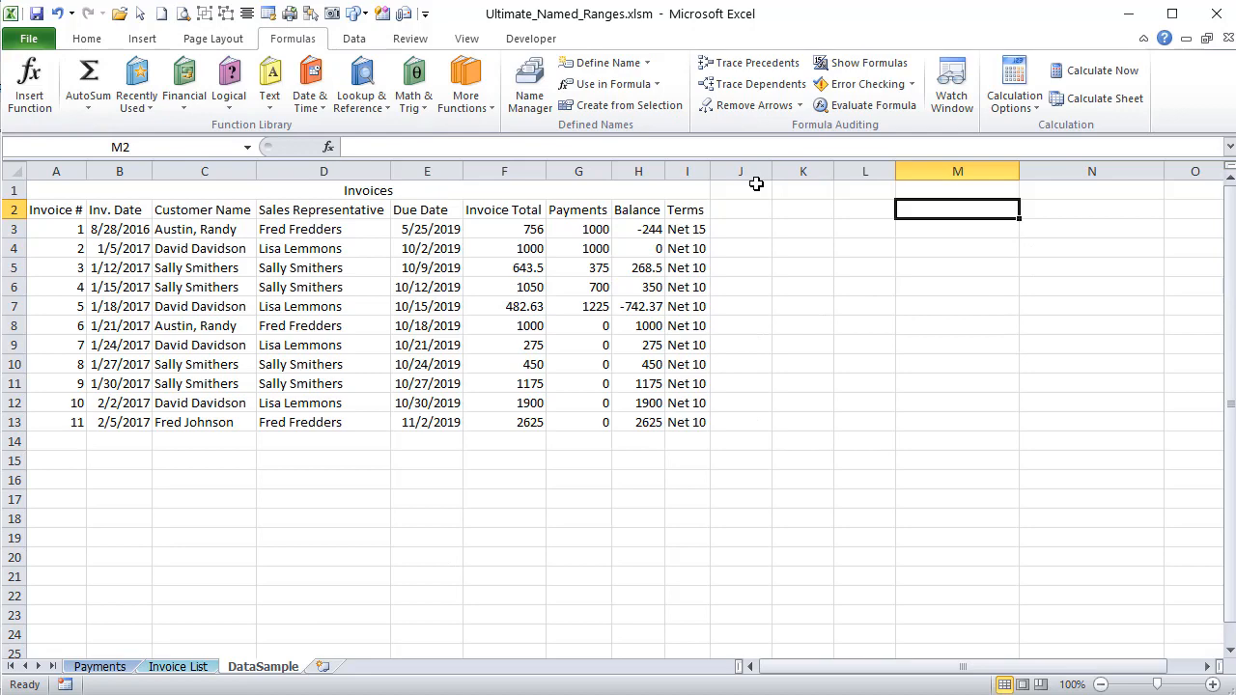
# Paste the list of all defined names and their references into the DataSample sheet starting at cell M2
pyautogui.click(656, 85)
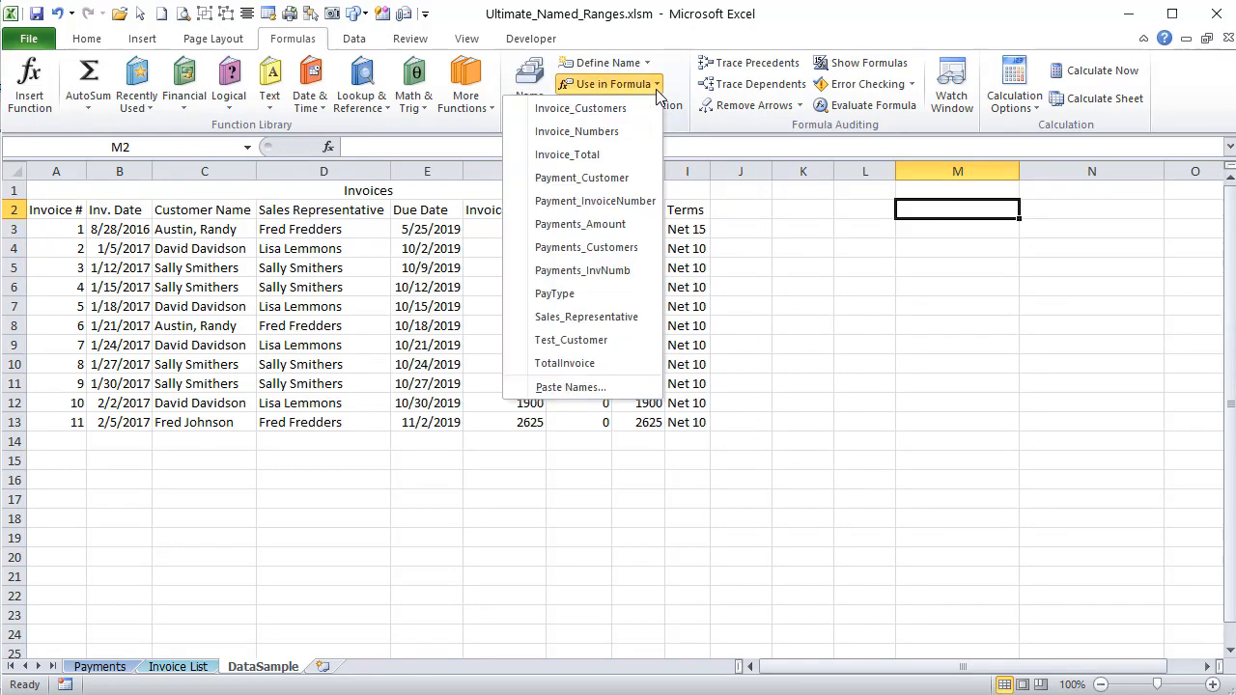
pyautogui.click(571, 387)
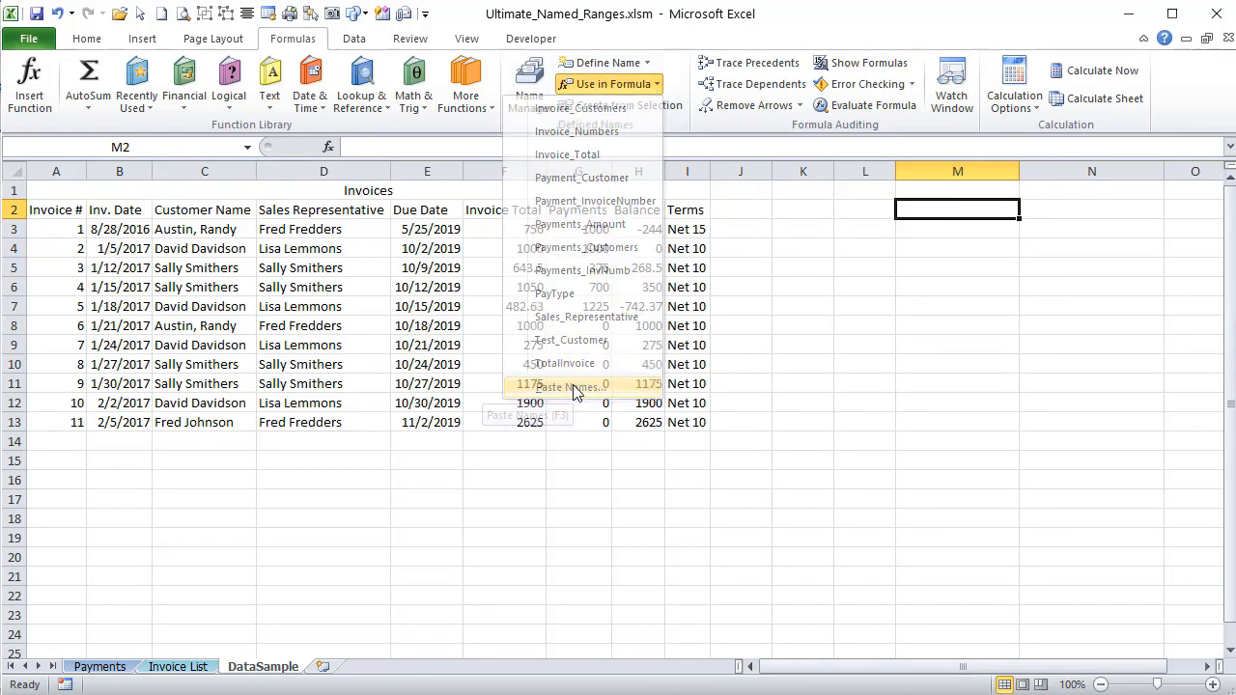
pyautogui.click(813, 329)
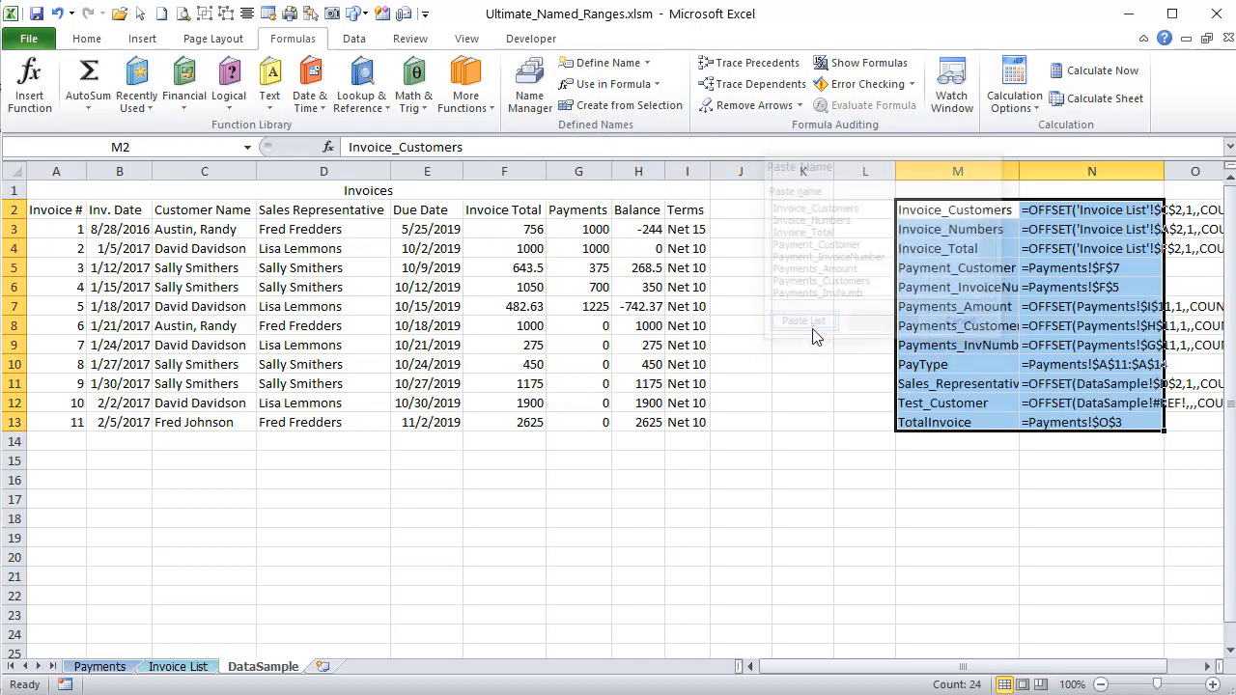
pyautogui.moveTo(985, 213); pyautogui.dragTo(998, 405)
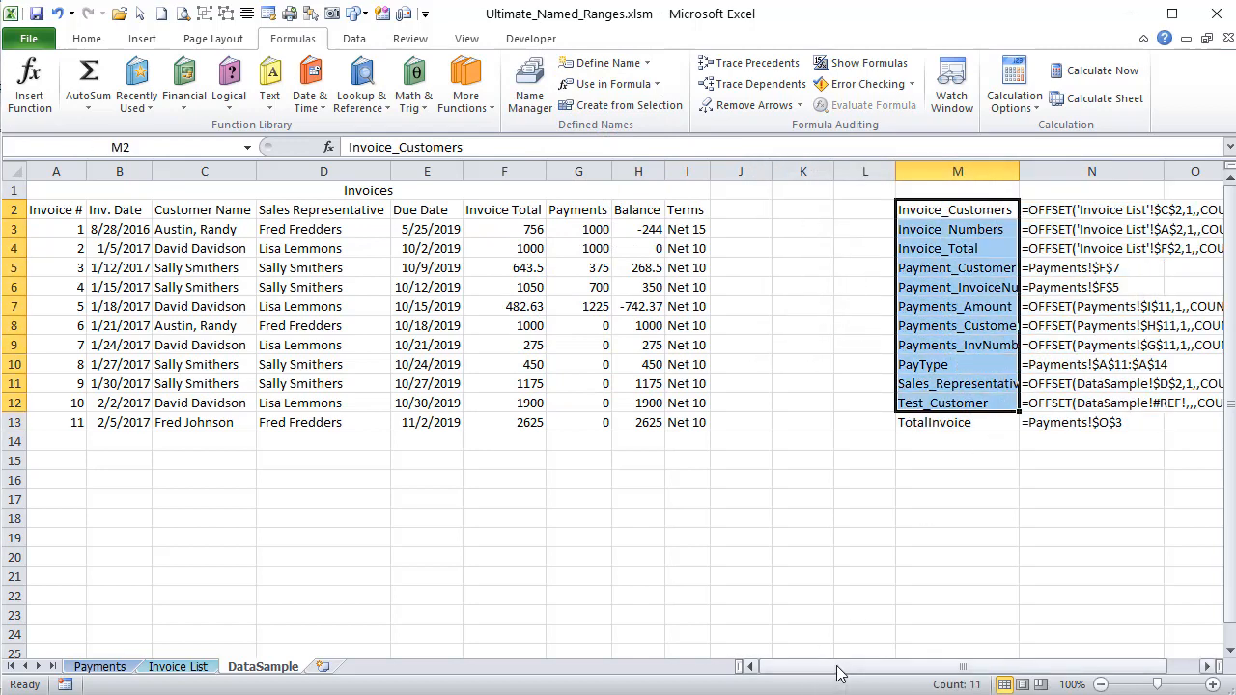
pyautogui.moveTo(841, 667); pyautogui.dragTo(912, 670)
# Delete the pasted list of names and references from M2:N13
pyautogui.moveTo(1004, 224); pyautogui.dragTo(925, 421)
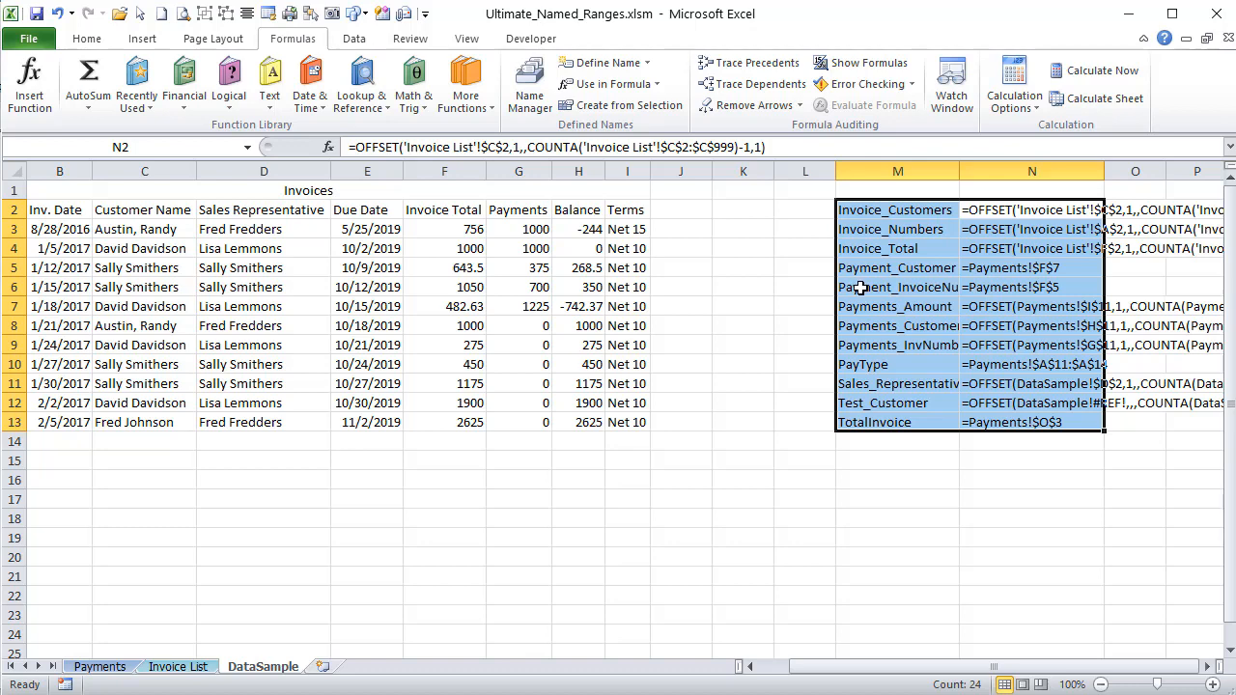
pyautogui.press('Delete')
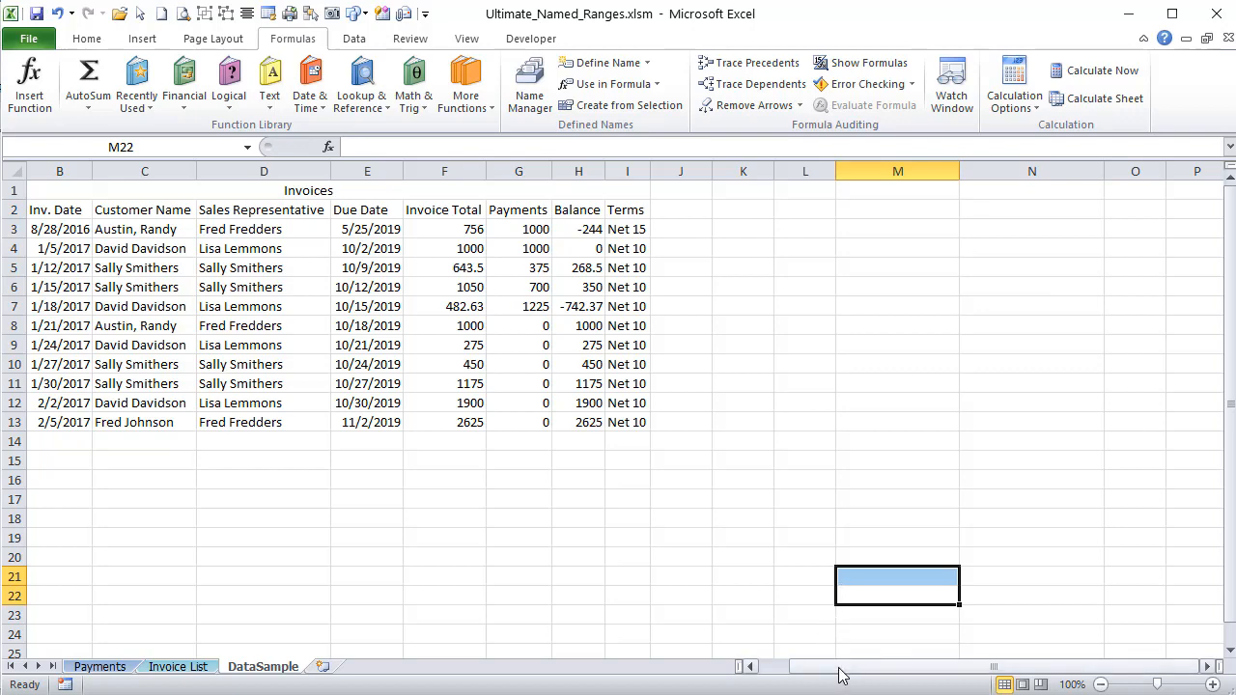
pyautogui.moveTo(839, 675); pyautogui.dragTo(802, 675)
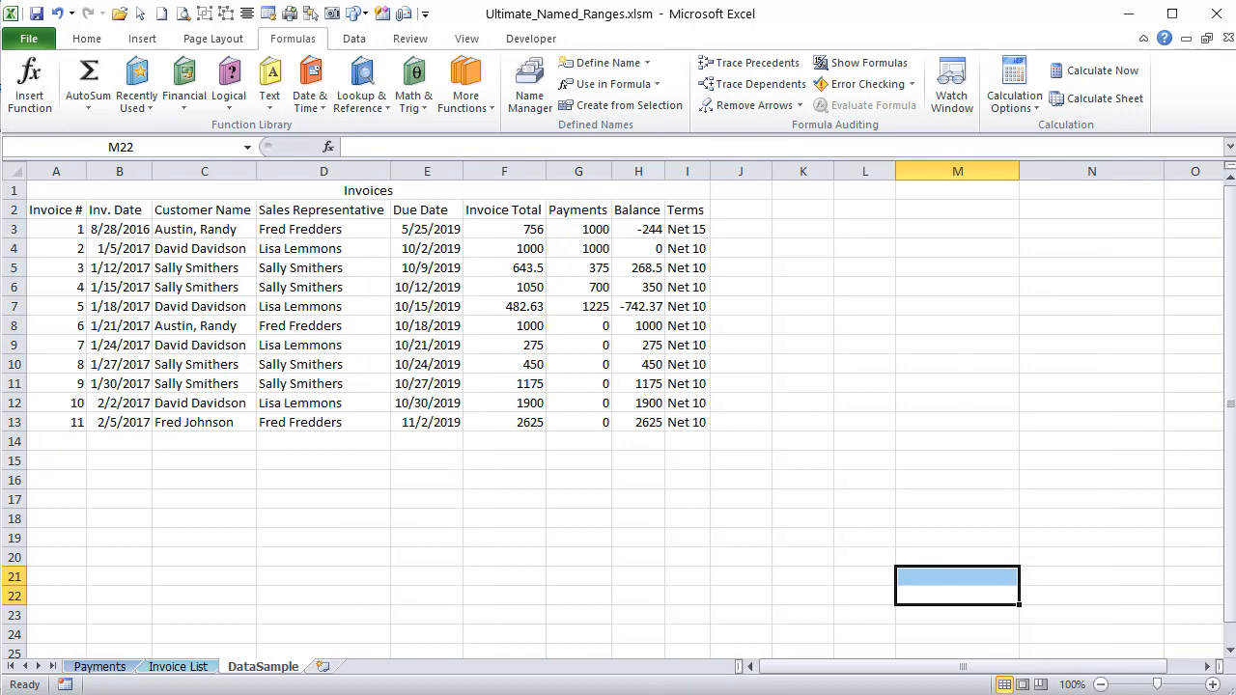
# Check the Developer entry in the Customize Ribbon options and leave them without making changes
pyautogui.click(545, 47)
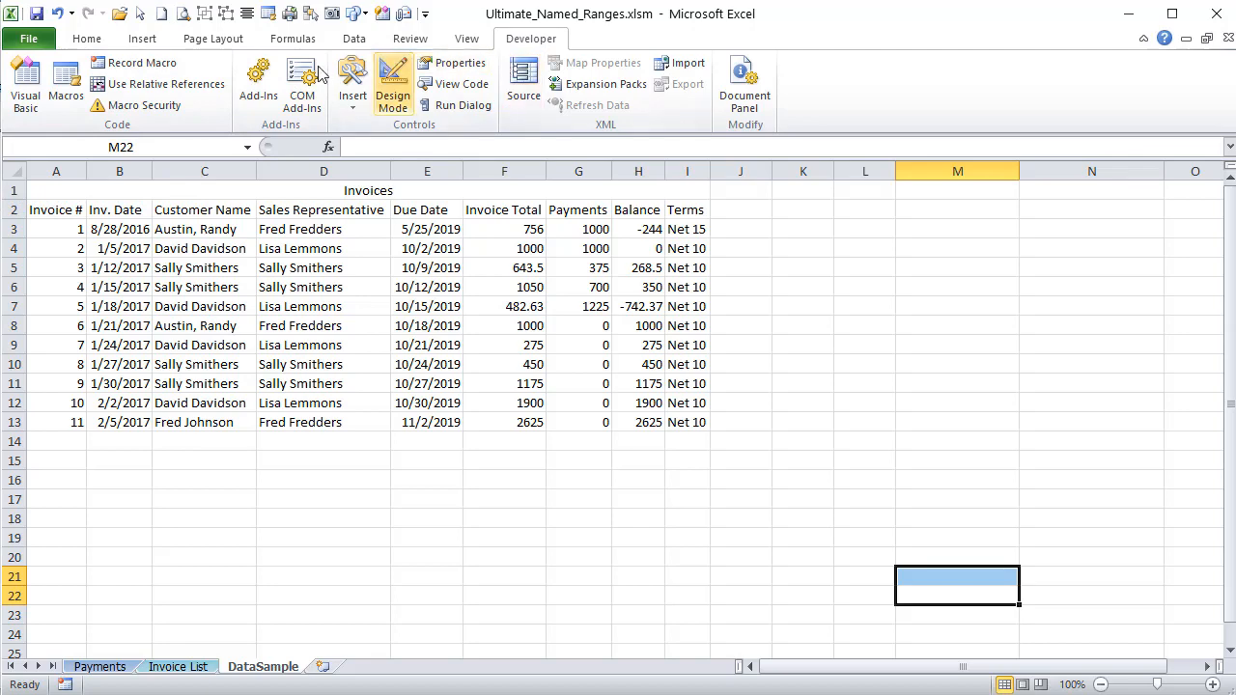
pyautogui.click(31, 38)
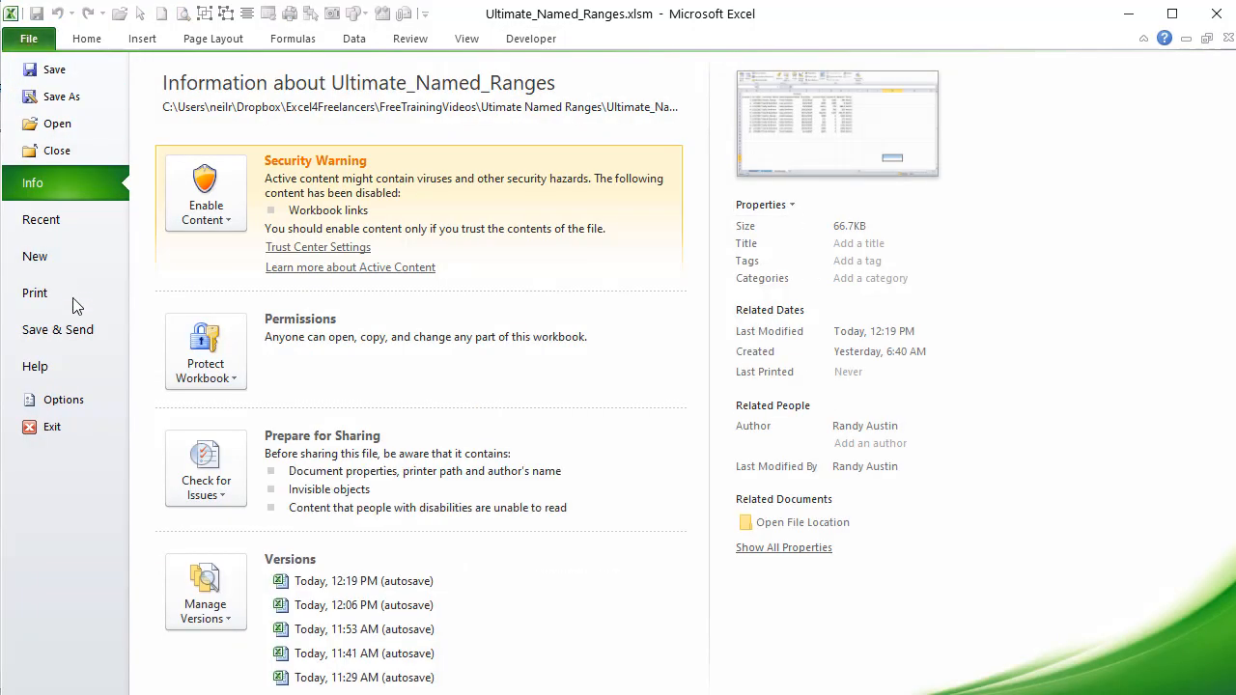
pyautogui.click(77, 405)
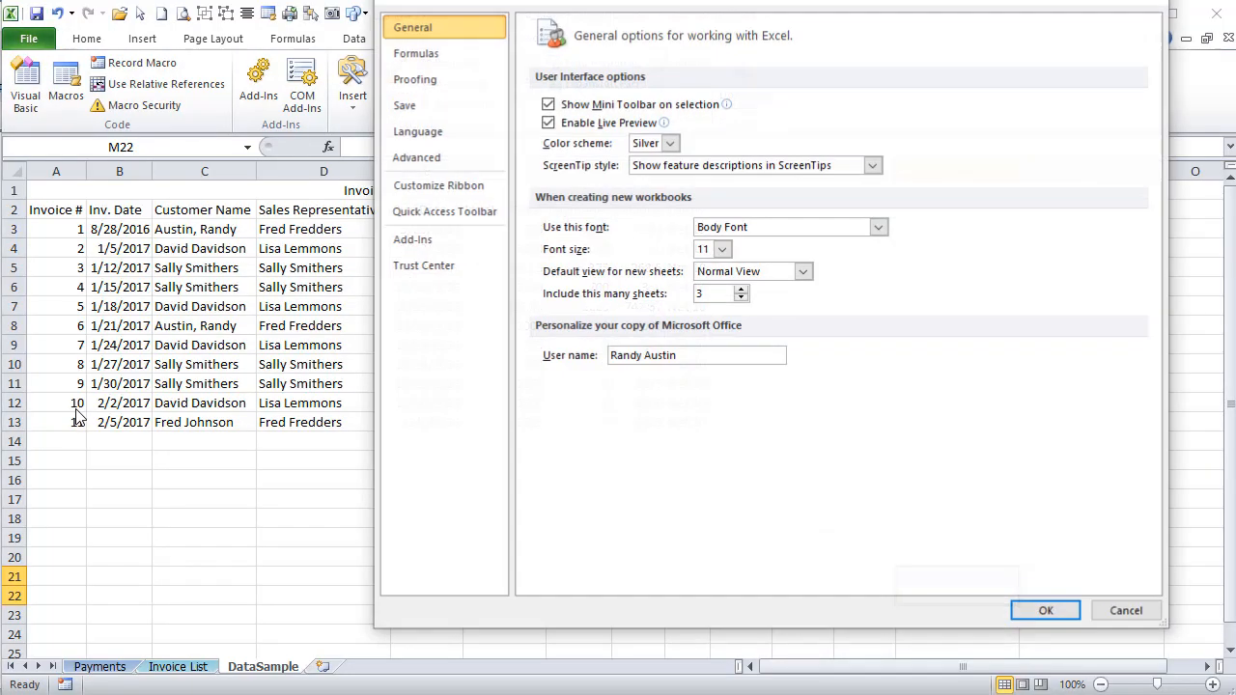
pyautogui.click(430, 188)
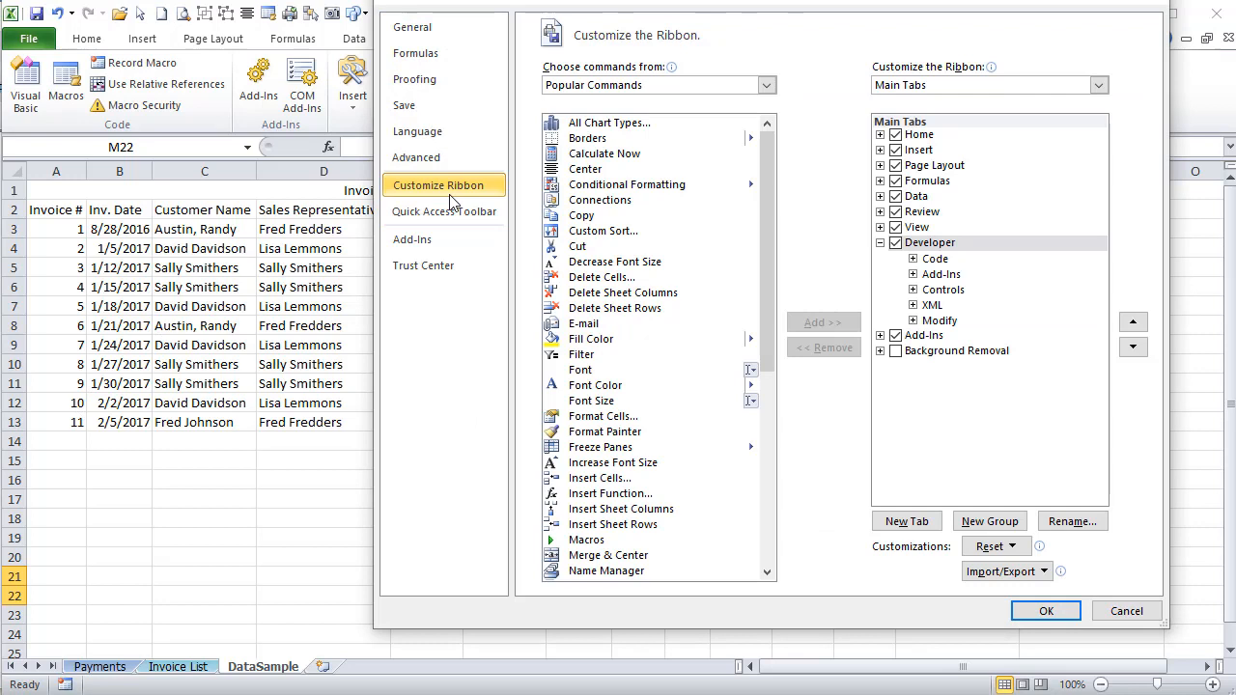
pyautogui.click(1120, 608)
pyautogui.click(737, 483)
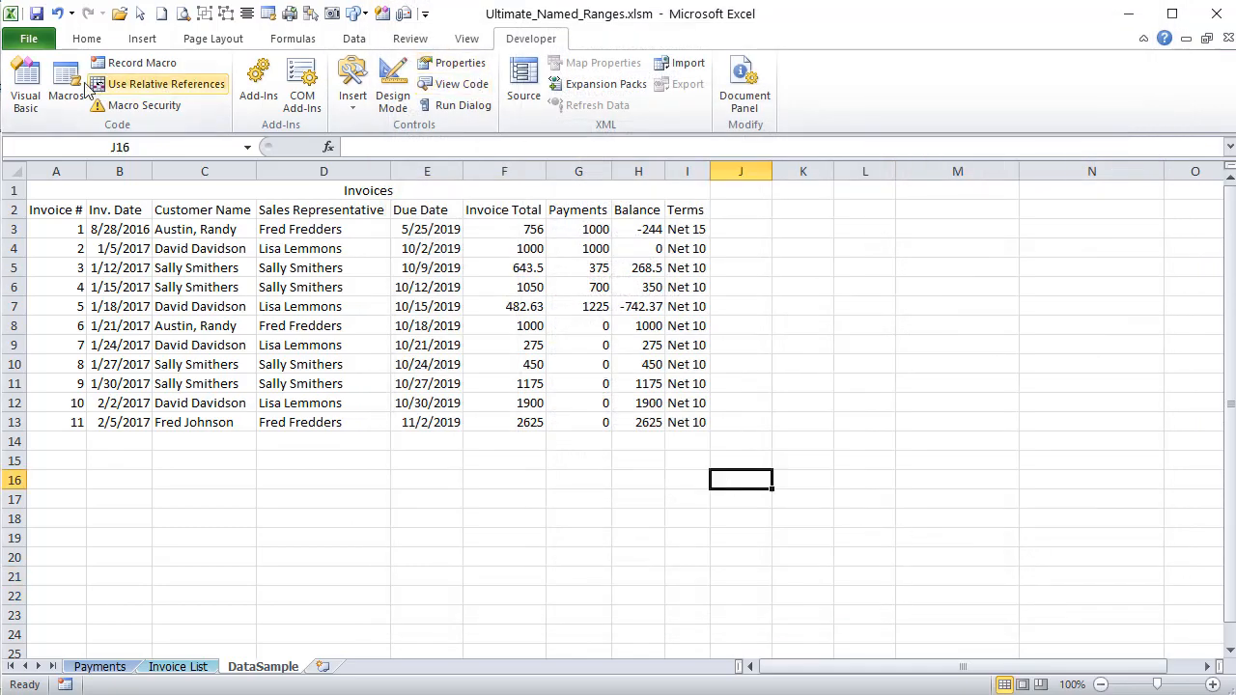
# Open the Visual Basic editor and look through the NamedRangeMacros and PaymentMacros modules
pyautogui.click(25, 77)
pyautogui.click(131, 249)
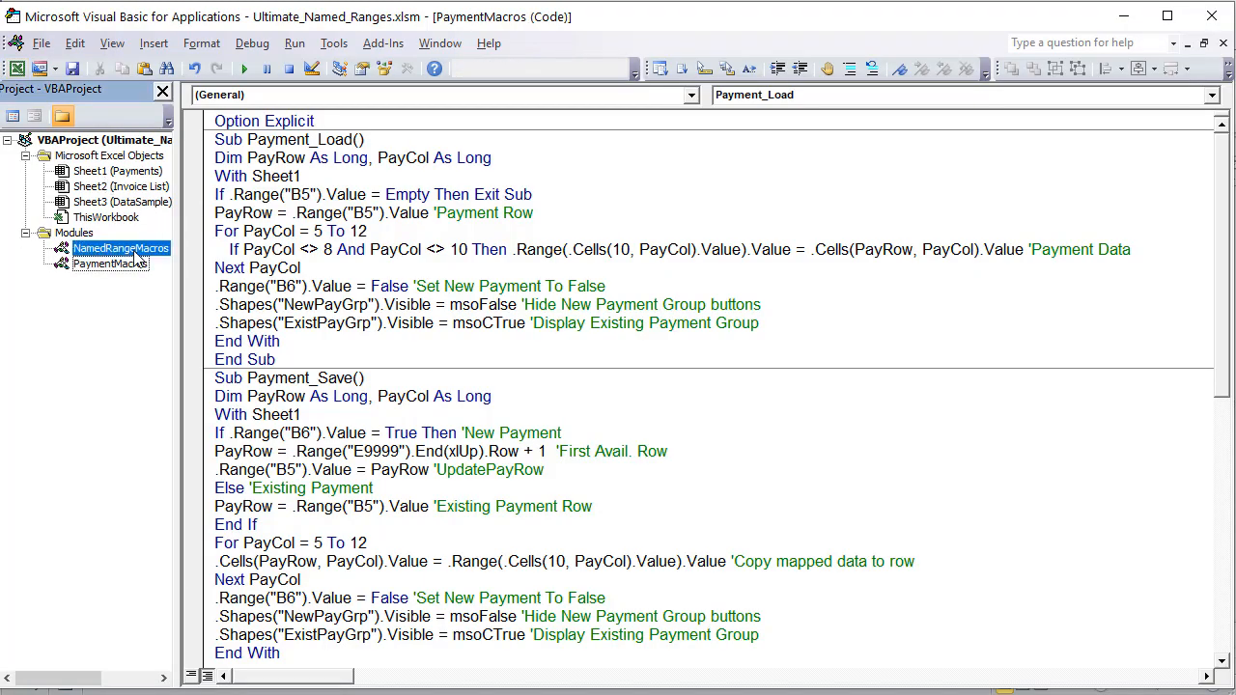
pyautogui.doubleClick(131, 248)
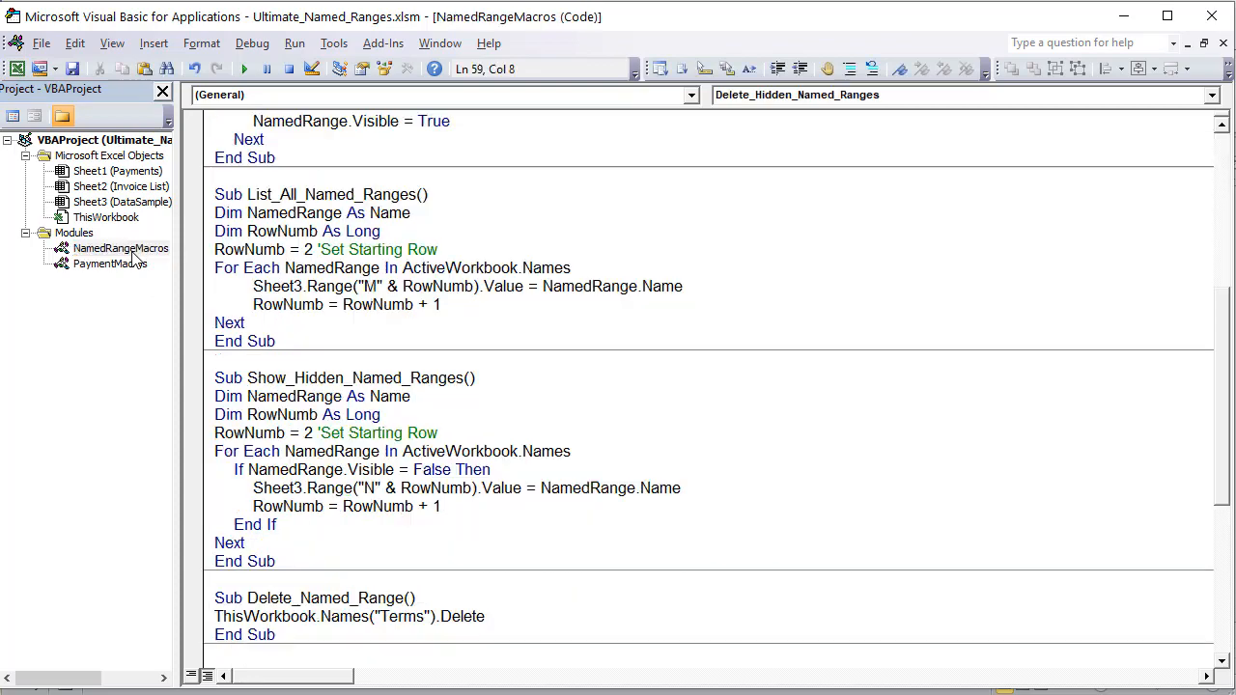
pyautogui.click(112, 265)
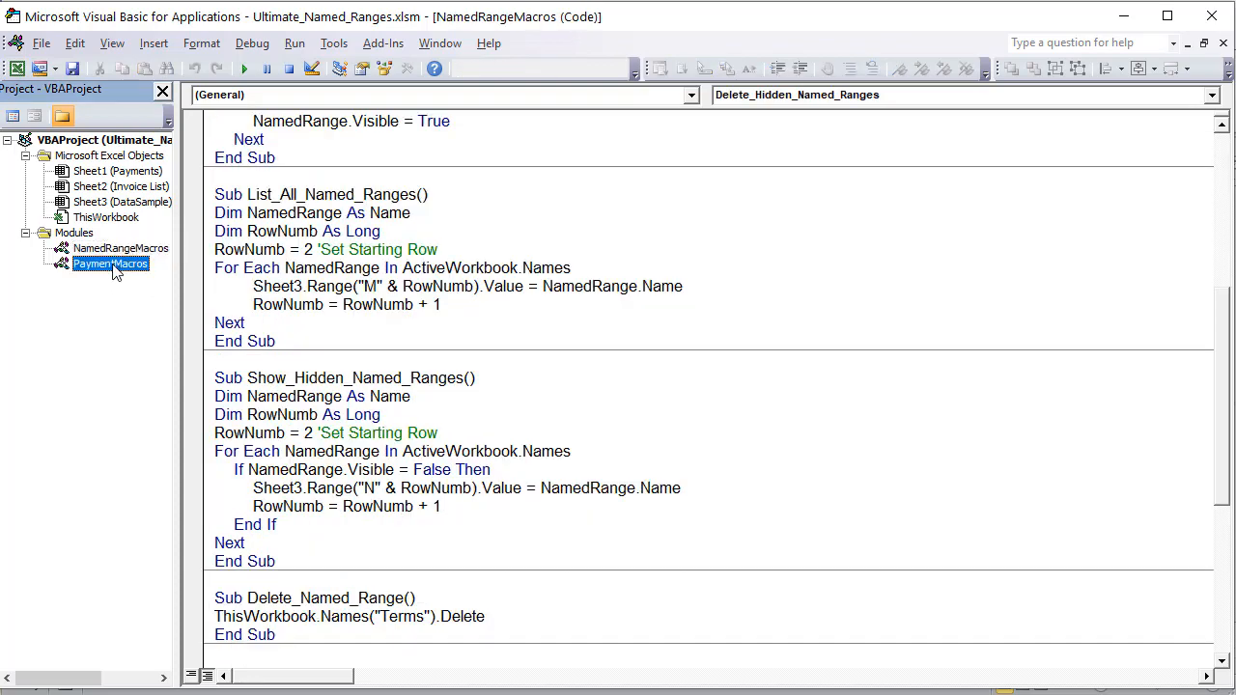
pyautogui.doubleClick(104, 265)
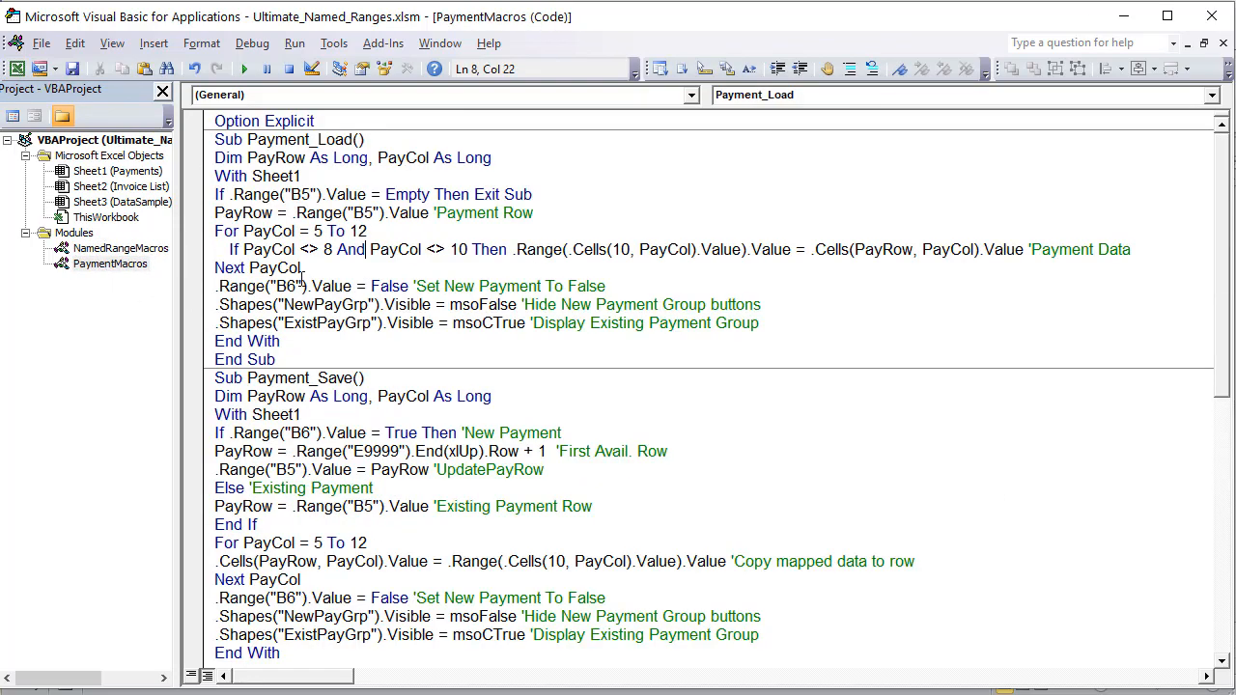
pyautogui.scroll(-10, 303, 279)
pyautogui.scroll(3, 299, 284)
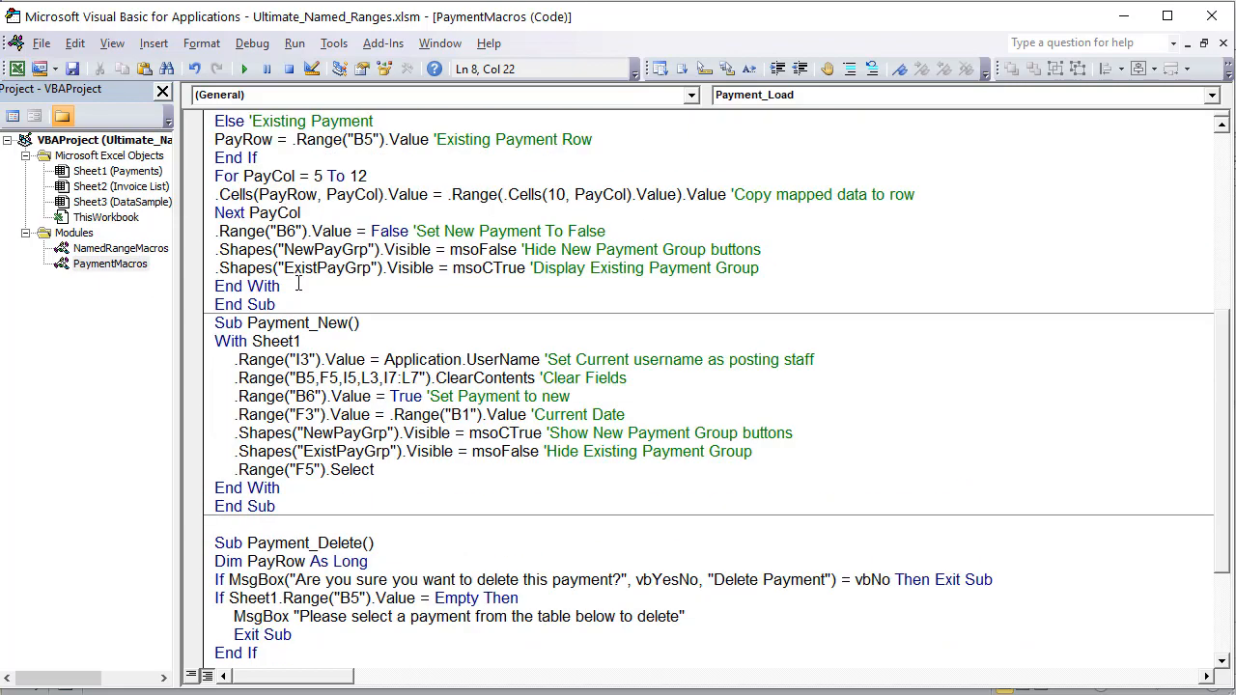
pyautogui.scroll(7, 299, 284)
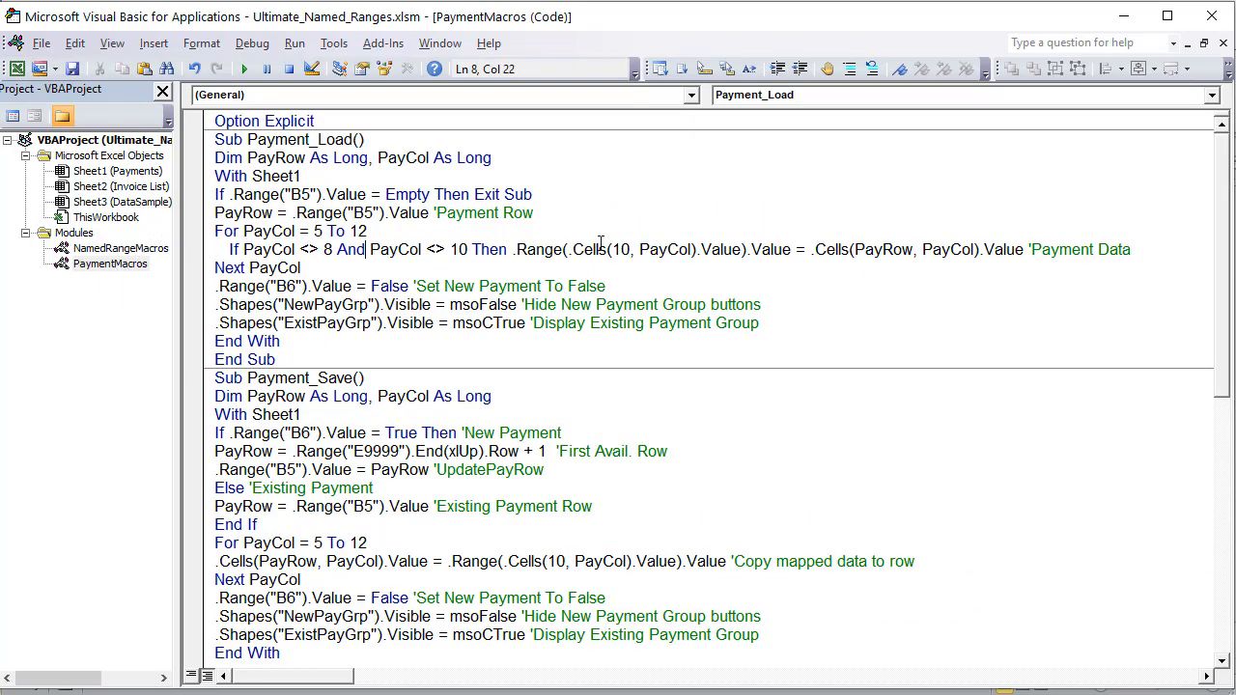
# Open the NamedRangeMacros module and review the macros at its beginning that create new named ranges
pyautogui.doubleClick(97, 250)
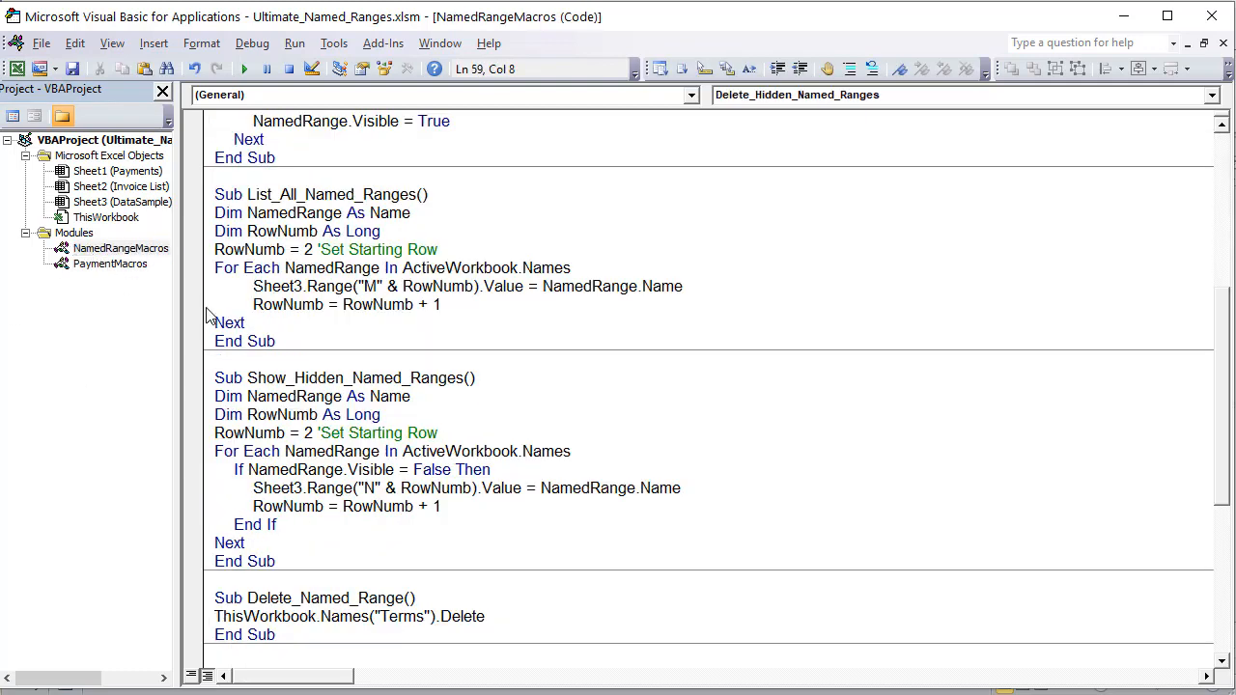
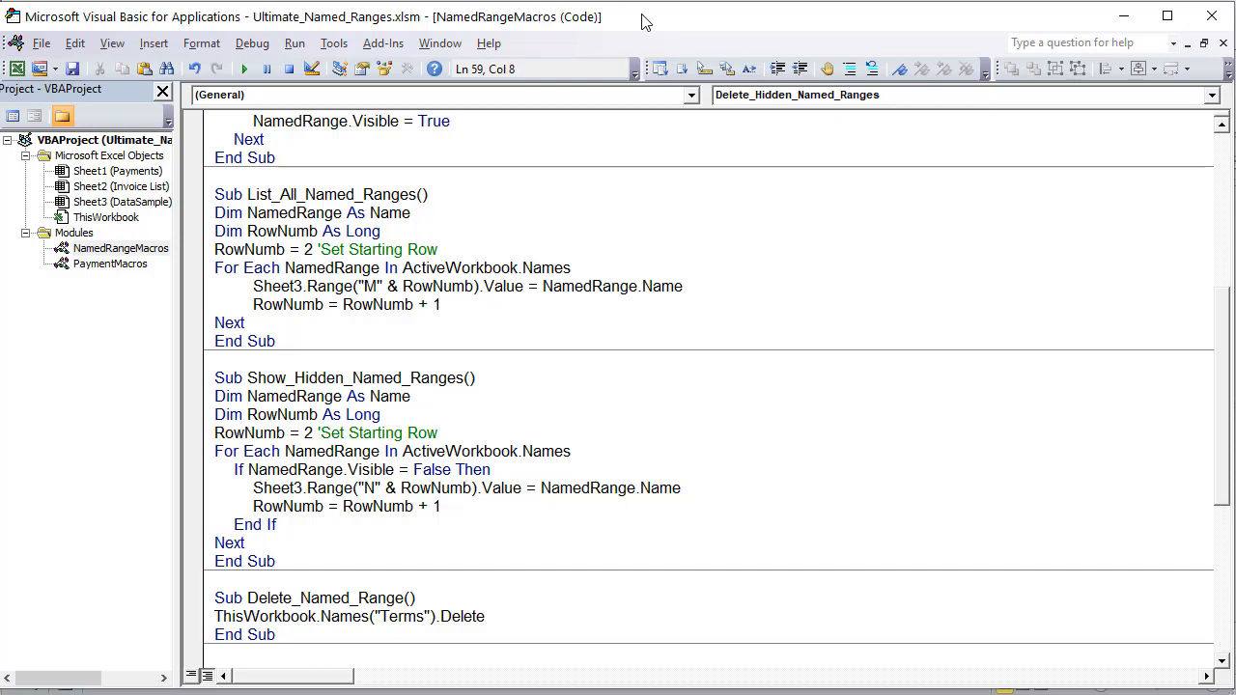
pyautogui.scroll(4, 477, 341)
pyautogui.click(477, 344)
pyautogui.scroll(3, 476, 344)
pyautogui.click(487, 250)
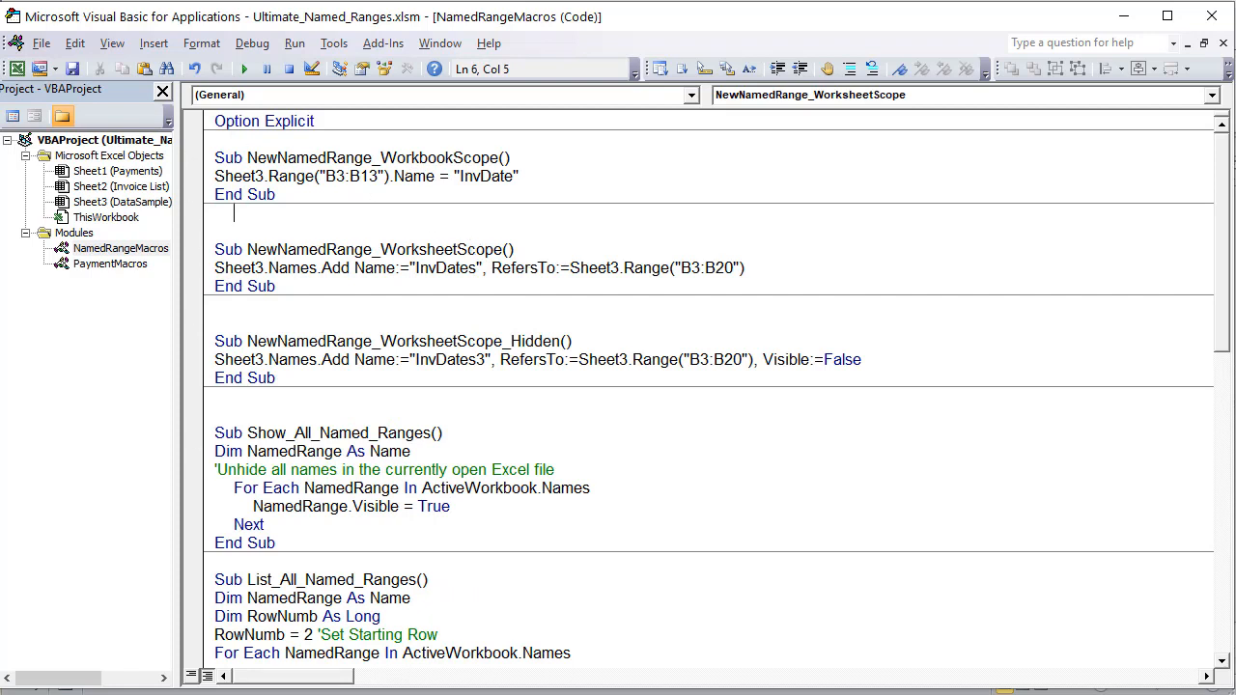
# Return to the workbook and examine the existing names in the Name Manager and the scope choices for a new name
pyautogui.hotkey('alt', 'F11')
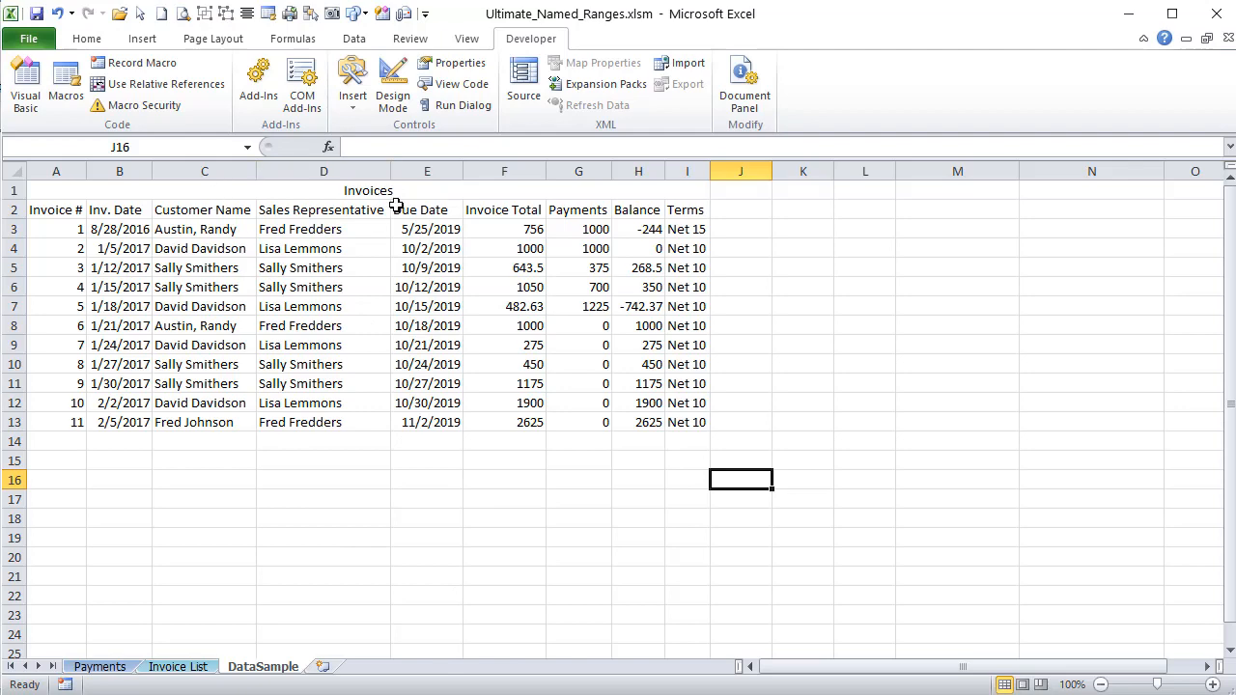
pyautogui.click(295, 39)
pyautogui.click(533, 87)
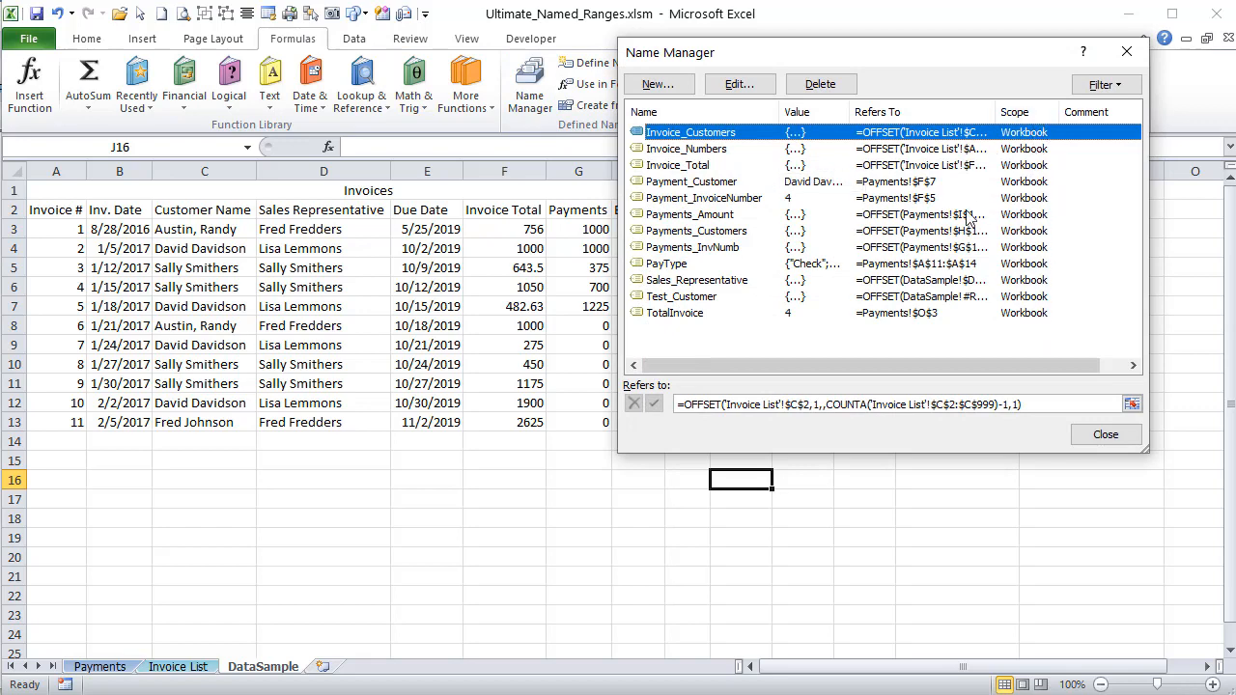
pyautogui.click(657, 84)
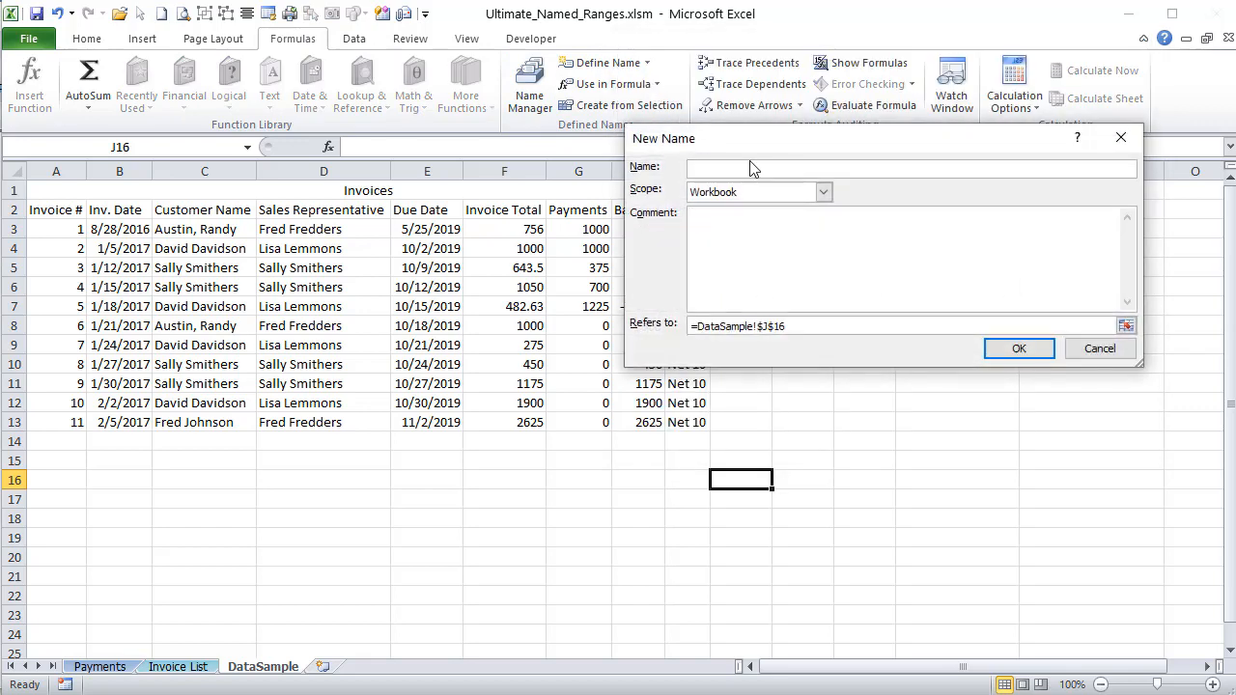
pyautogui.click(822, 191)
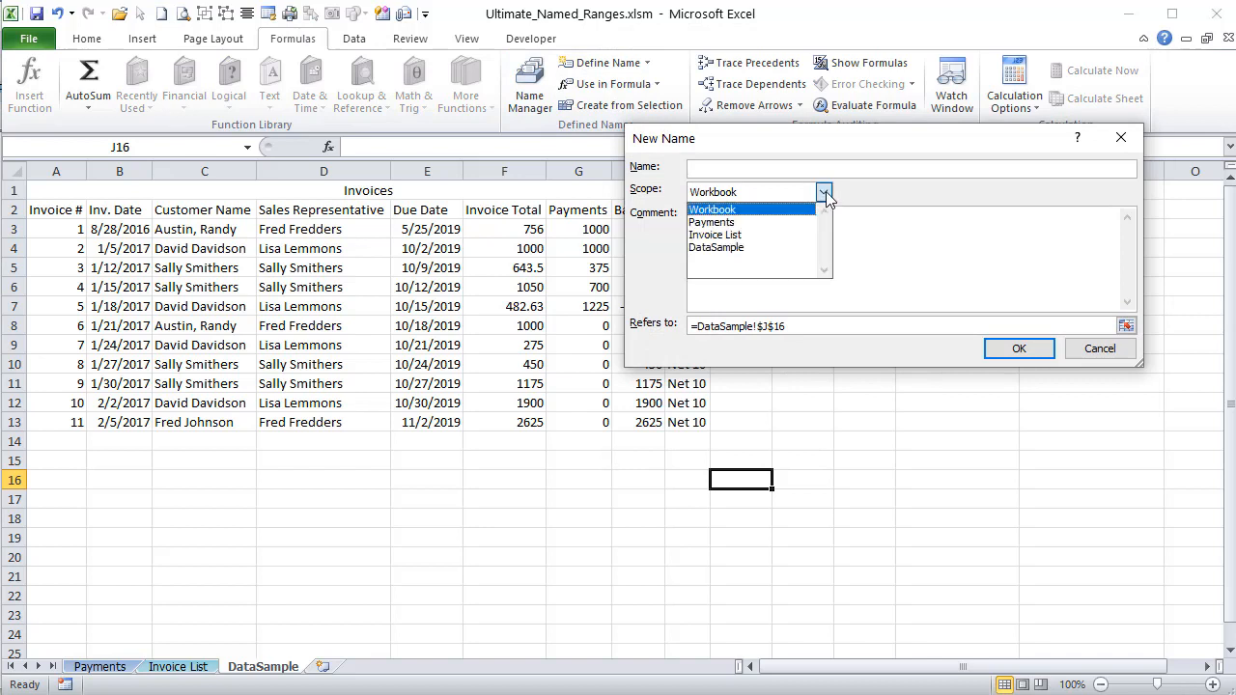
pyautogui.click(778, 212)
pyautogui.click(1099, 349)
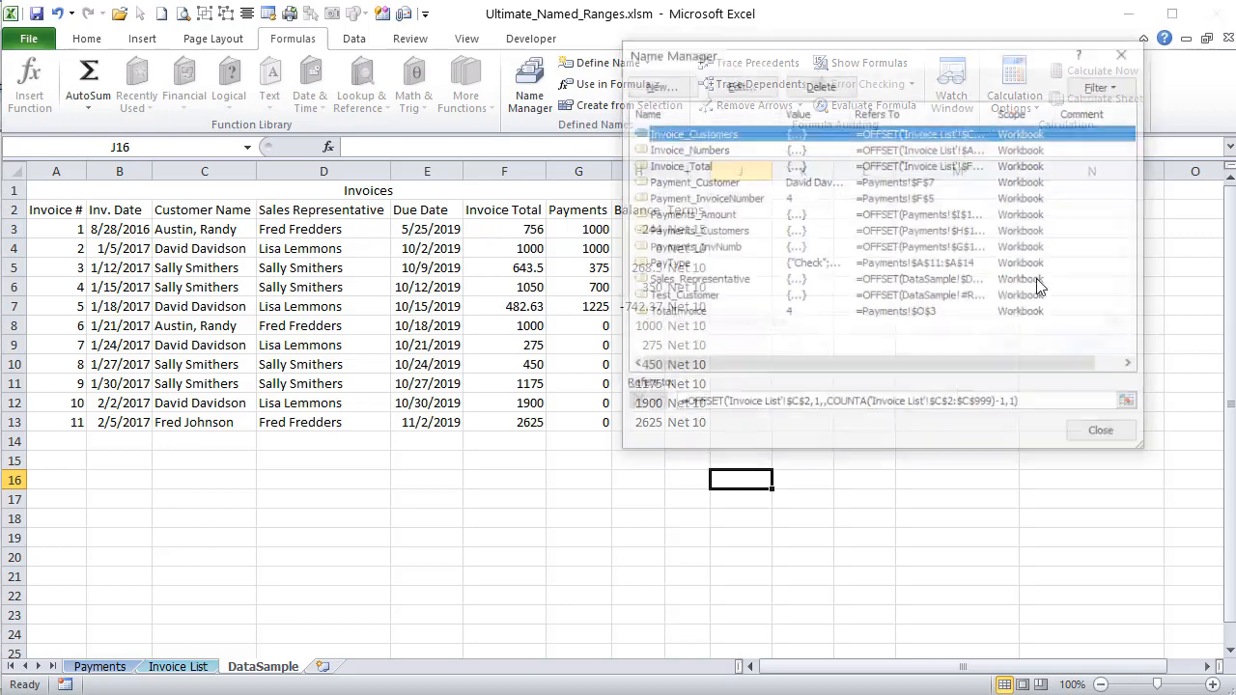
pyautogui.click(1110, 432)
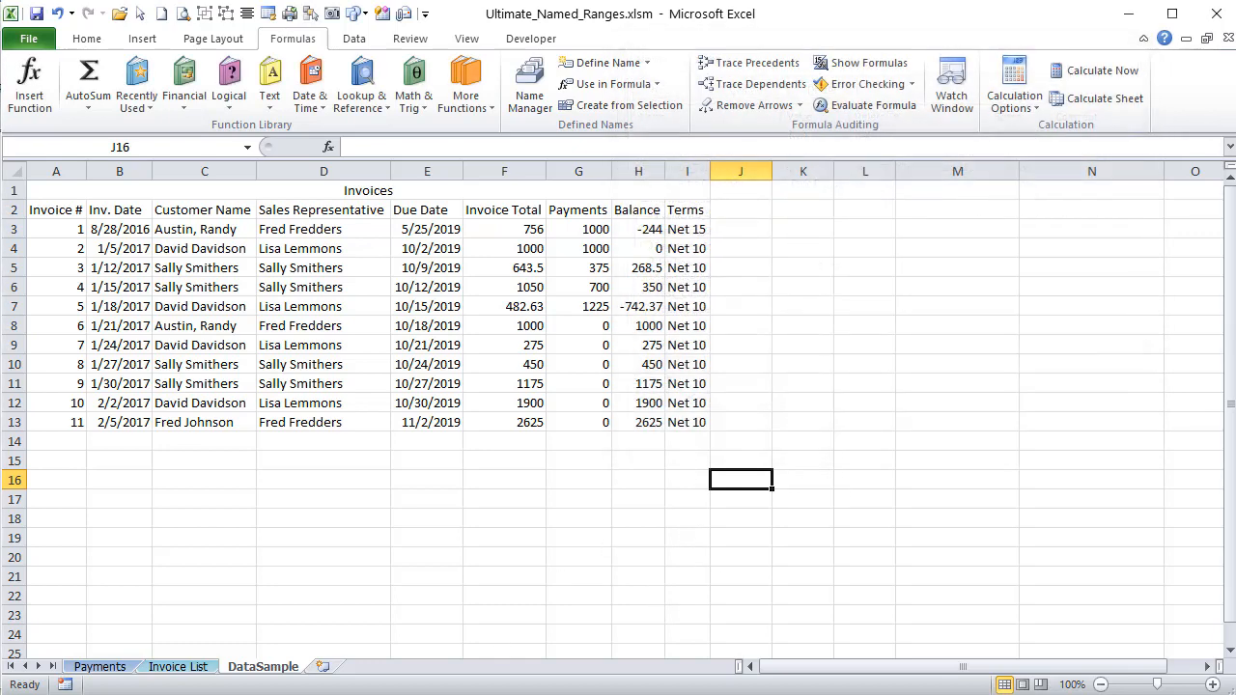
# Run the NewNamedRange_WorkbookScope macro in the Visual Basic editor to name B3:B13 on Sheet3 InvDate
pyautogui.hotkey('ctrl', 'F3')
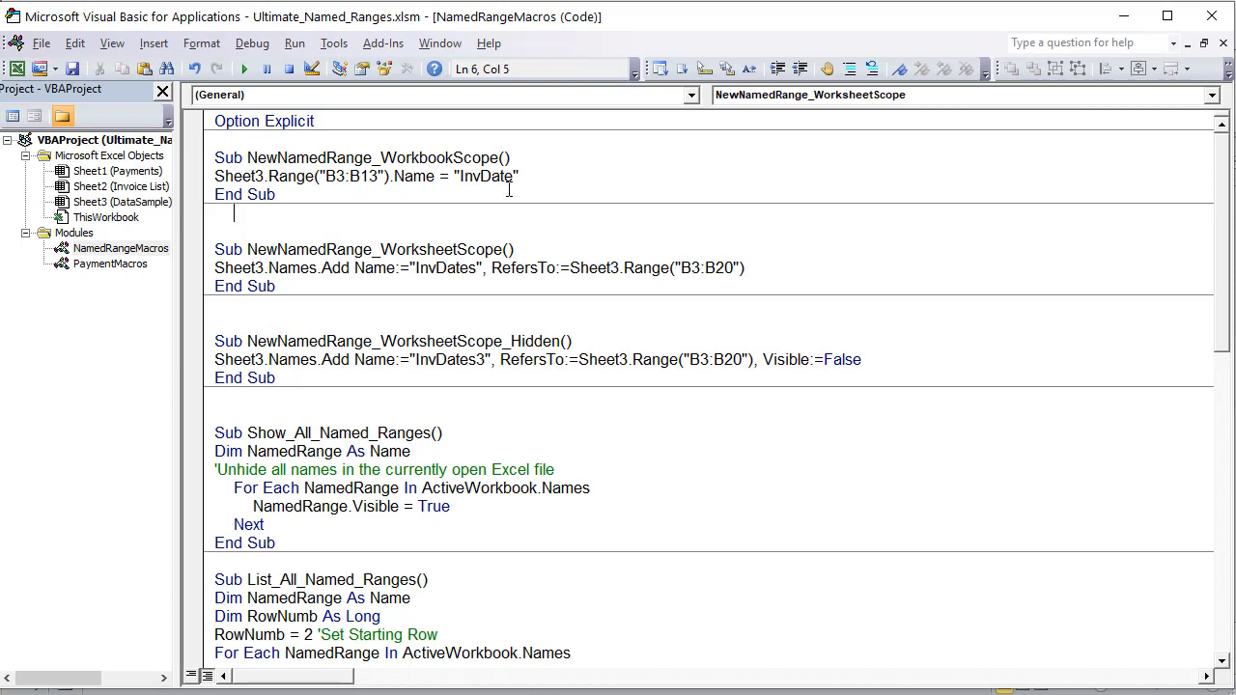
pyautogui.moveTo(521, 176); pyautogui.dragTo(147, 174)
pyautogui.click(232, 212)
pyautogui.moveTo(440, 177); pyautogui.dragTo(360, 178)
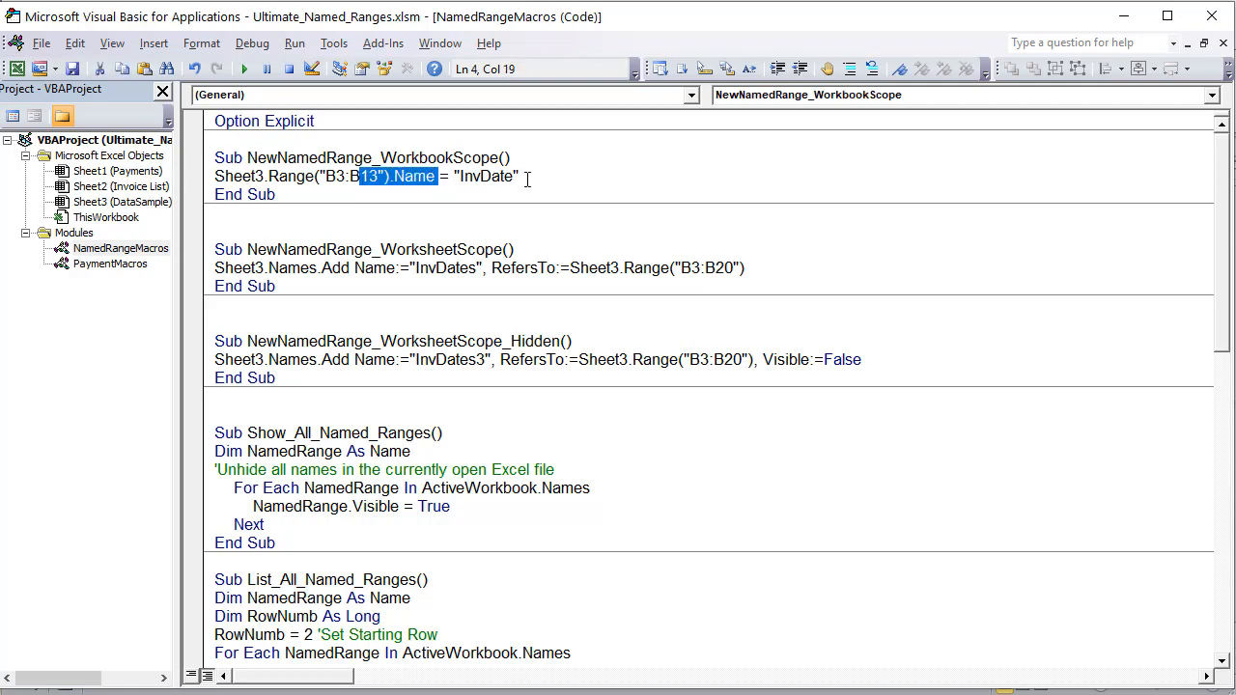
pyautogui.moveTo(548, 175); pyautogui.dragTo(149, 176)
pyautogui.click(237, 177)
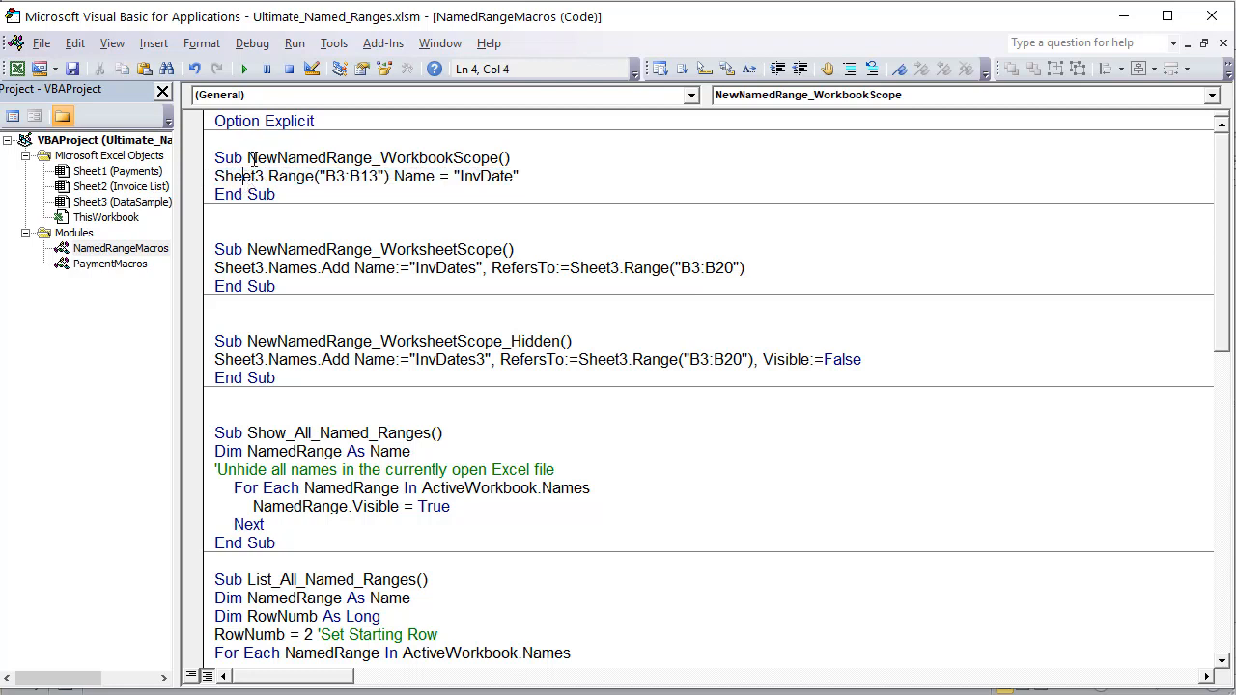
pyautogui.click(247, 70)
# Inspect the InvDate name's scope and referenced cells in the workbook's Name Manager, and return to the macro code
pyautogui.hotkey('alt', 'F11')
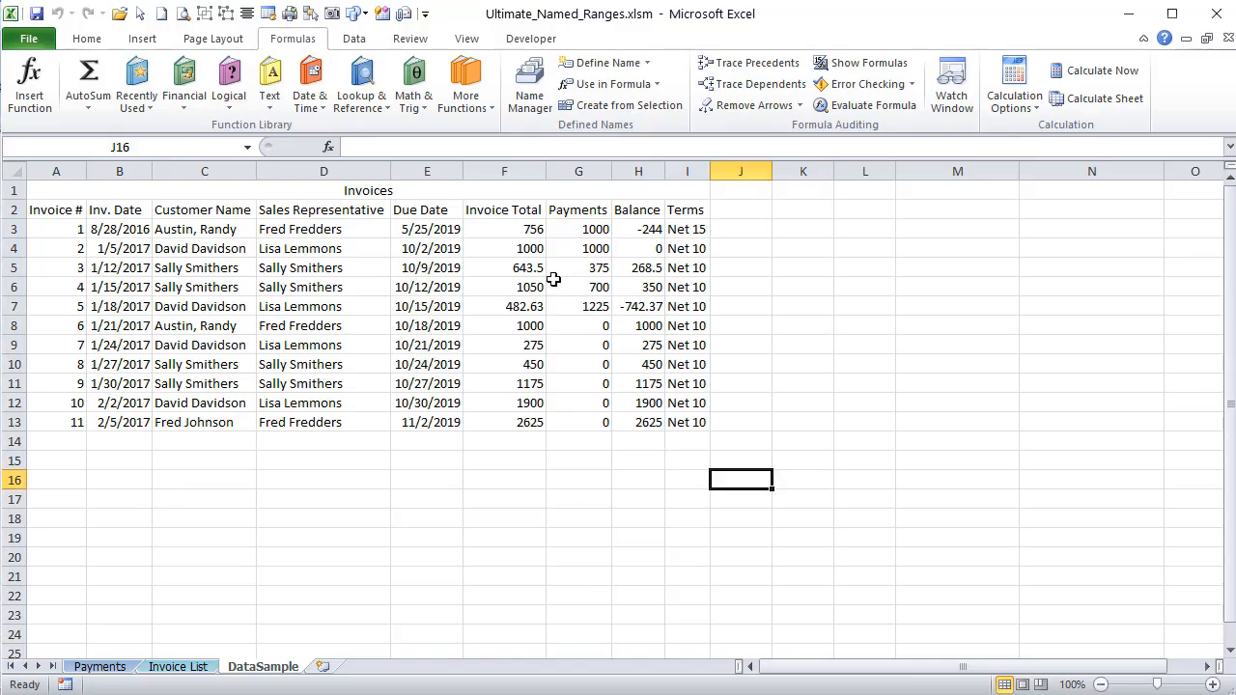
pyautogui.click(530, 101)
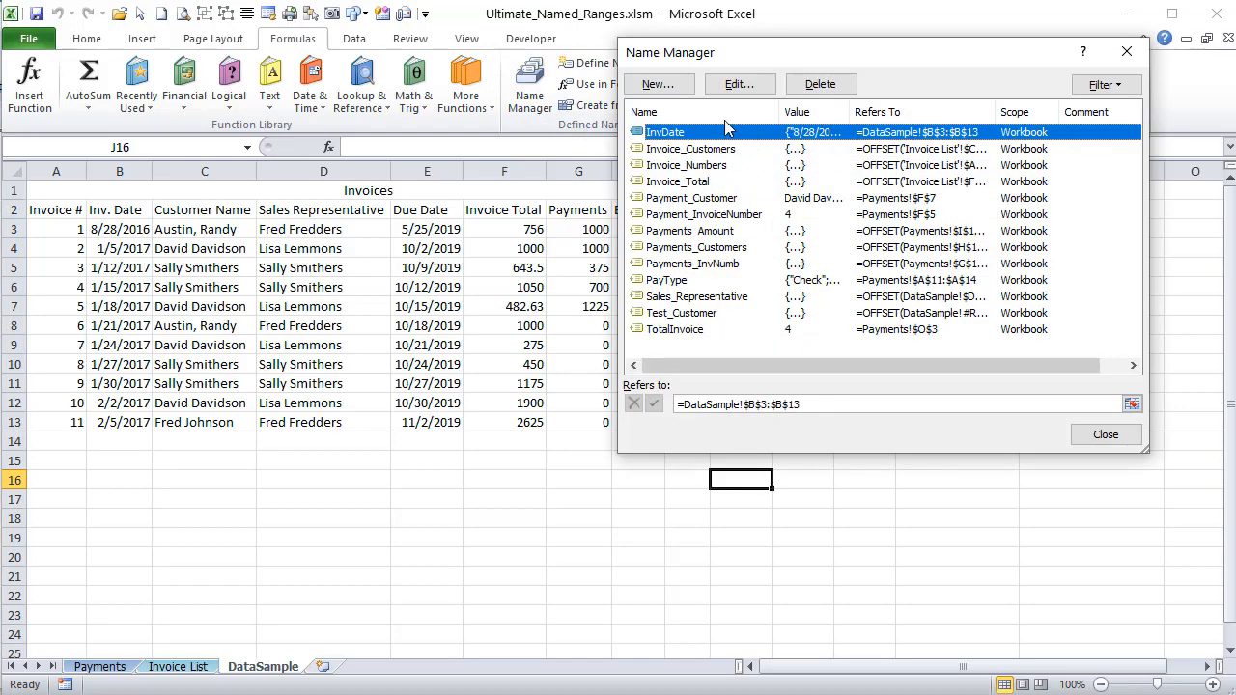
pyautogui.press('Tab')
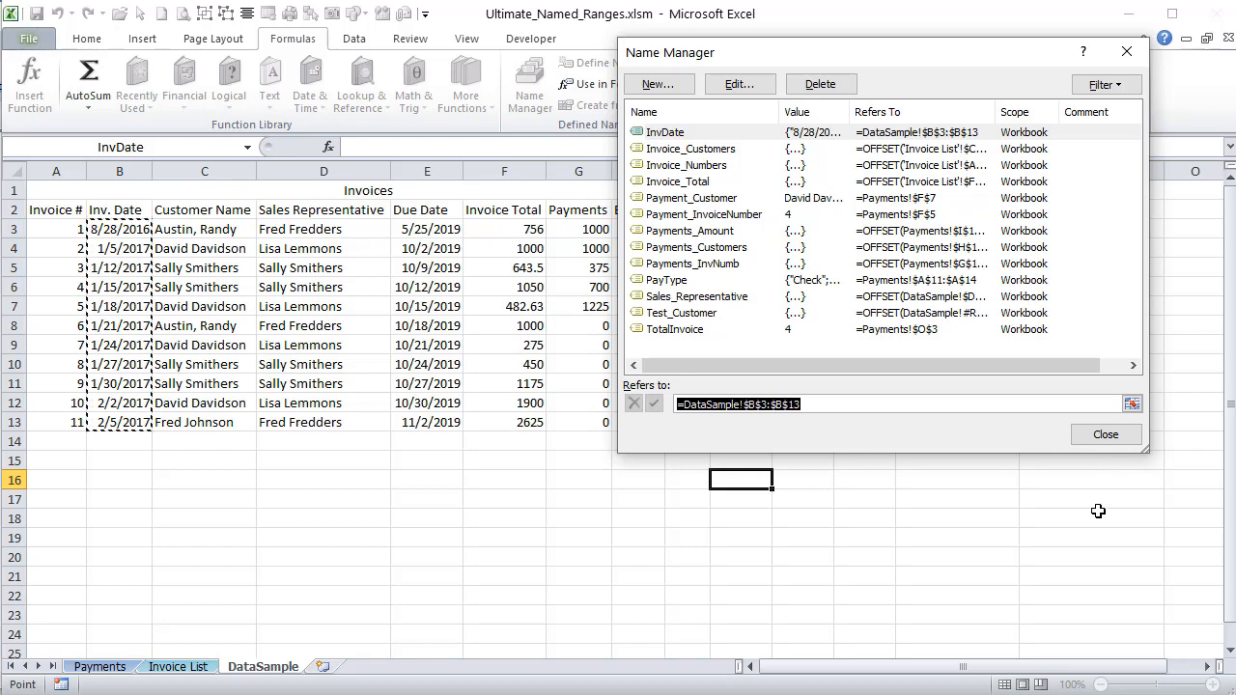
pyautogui.click(1105, 437)
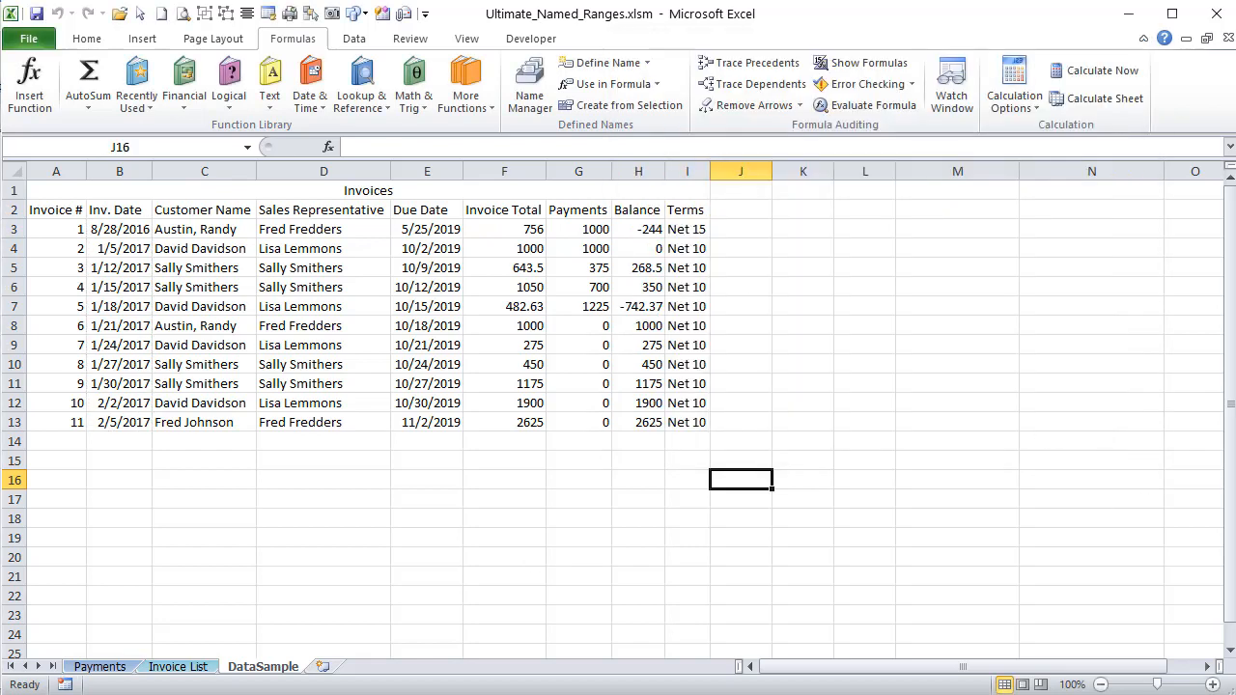
pyautogui.hotkey('alt', 'F11')
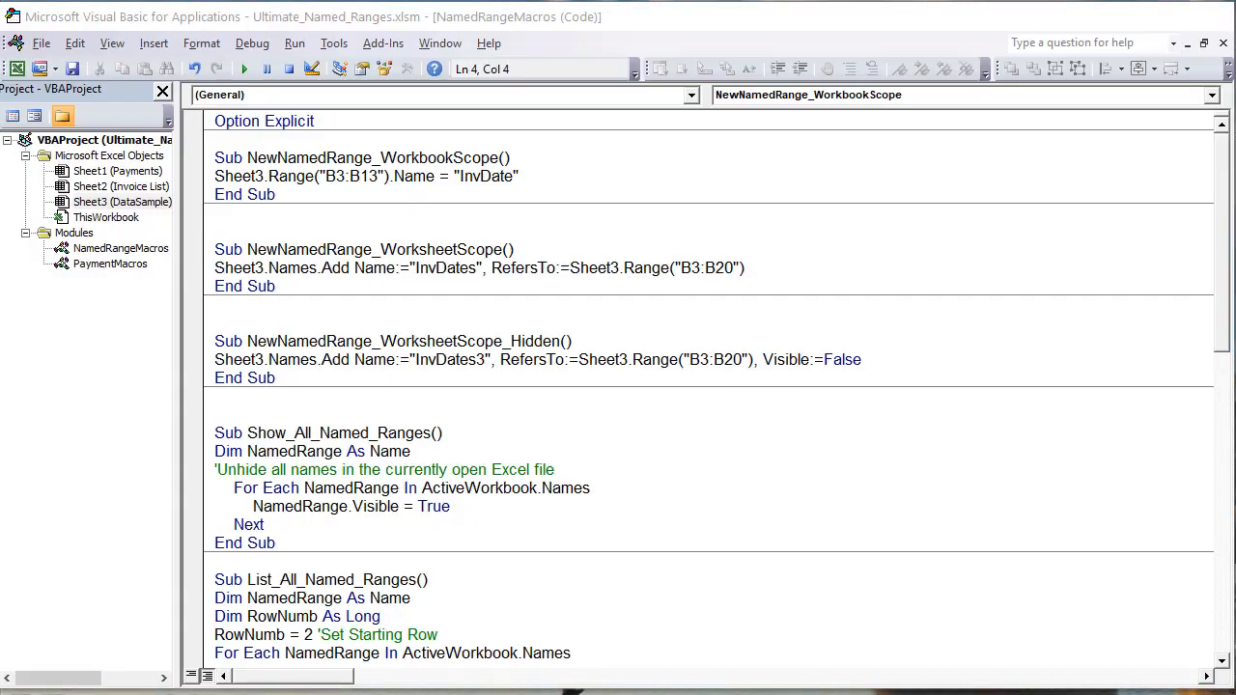
# Review the NewNamedRange_WorksheetScope macro and run it to name B3:B20 on Sheet3 InvDates with worksheet scope
pyautogui.hotkey('alt', 'F11')
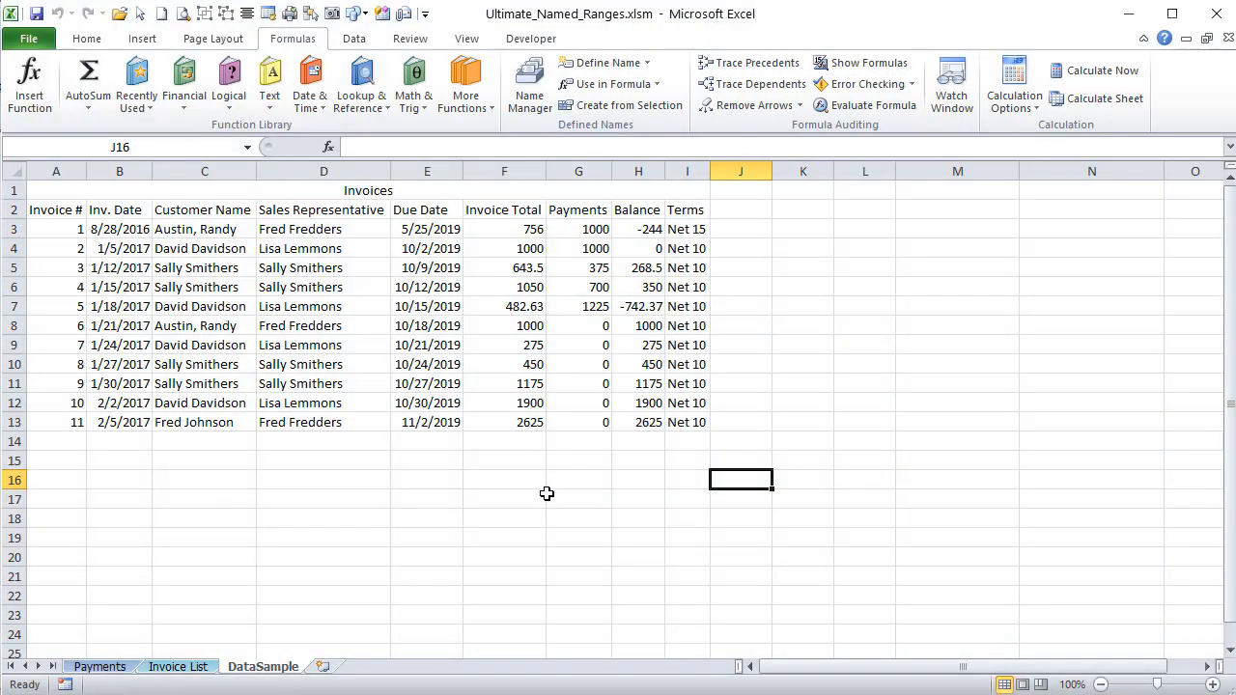
pyautogui.hotkey('alt', 'F11')
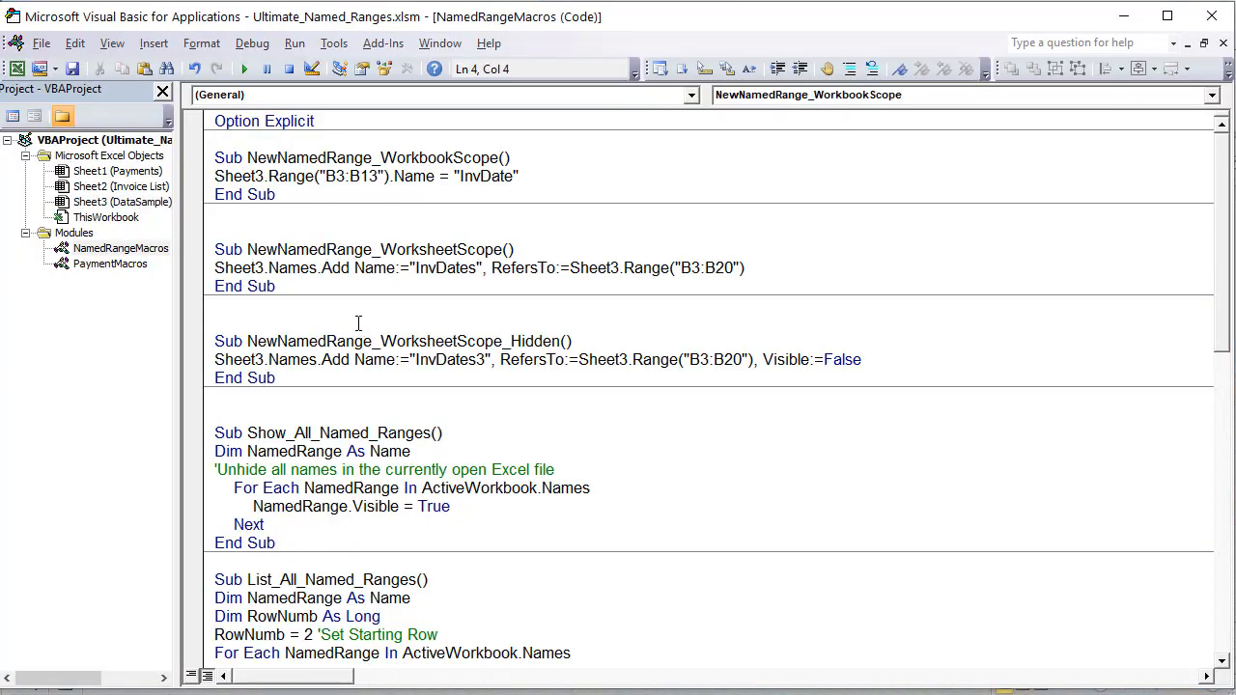
pyautogui.click(300, 296)
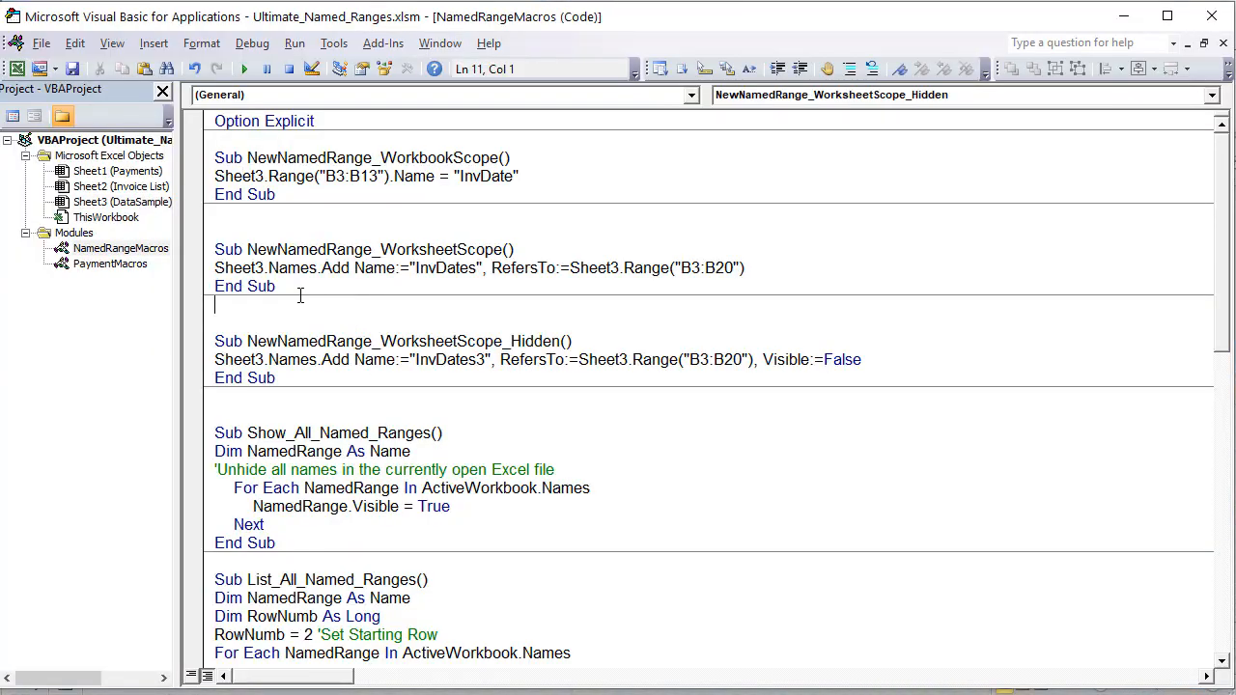
pyautogui.moveTo(214, 268); pyautogui.dragTo(401, 269)
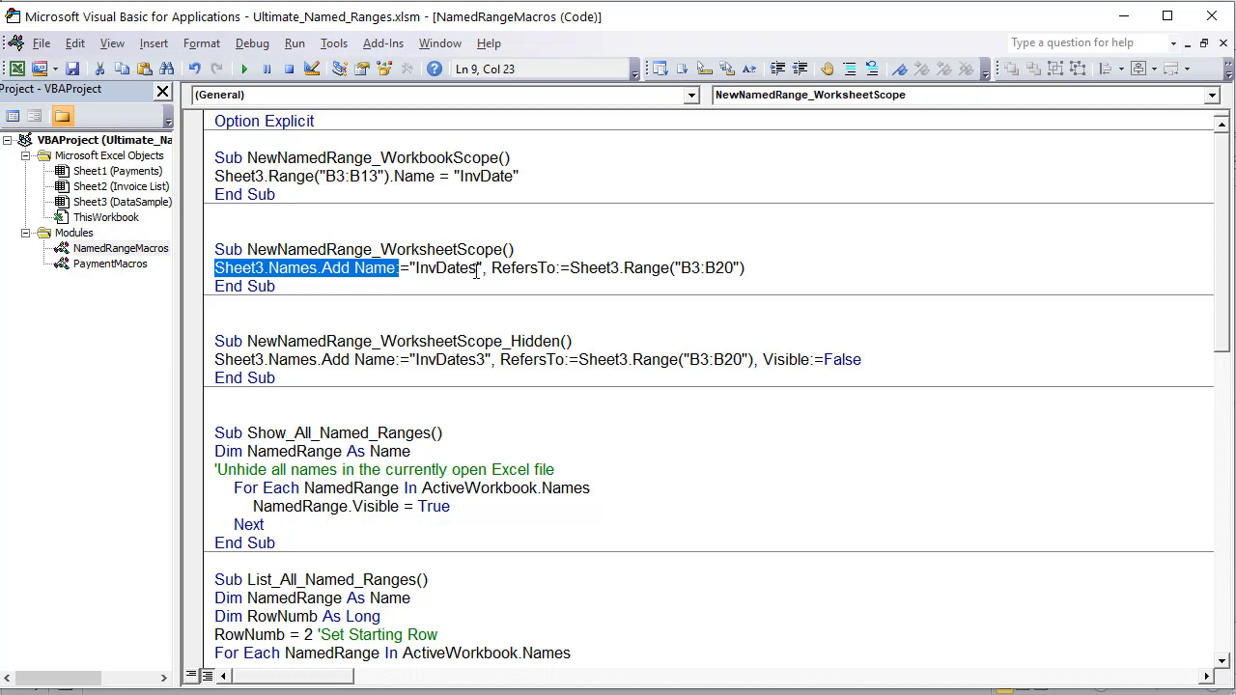
pyautogui.click(477, 268)
pyautogui.moveTo(491, 268); pyautogui.dragTo(203, 270)
pyautogui.moveTo(320, 269); pyautogui.dragTo(214, 268)
pyautogui.click(224, 268)
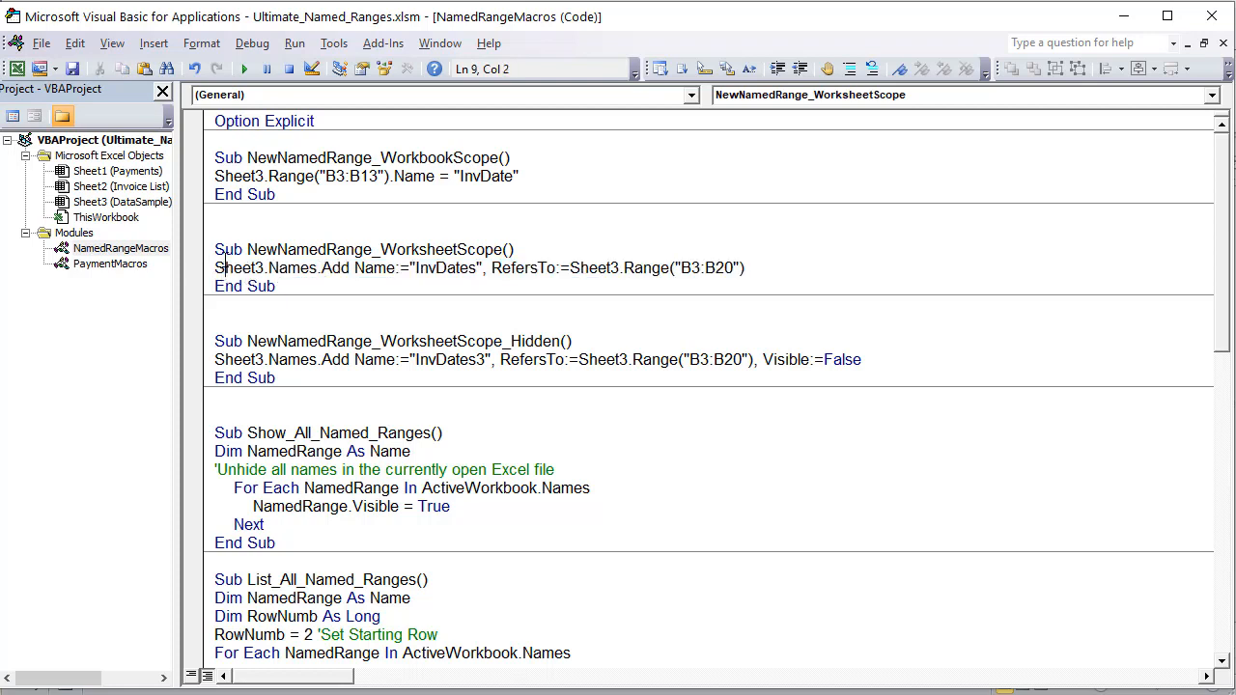
pyautogui.click(244, 69)
# Inspect the InvDates name in the workbook's Name Manager, widening the Scope column to read its full scope
pyautogui.hotkey('alt', 'F11')
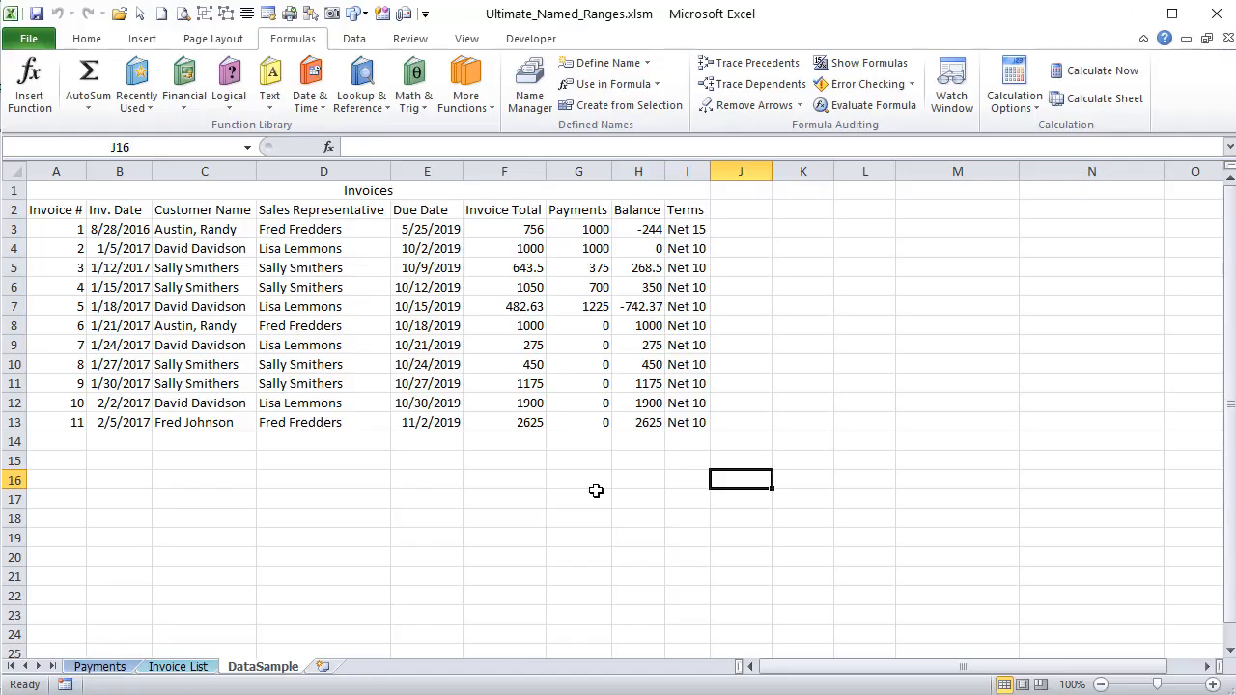
pyautogui.click(527, 100)
pyautogui.click(674, 148)
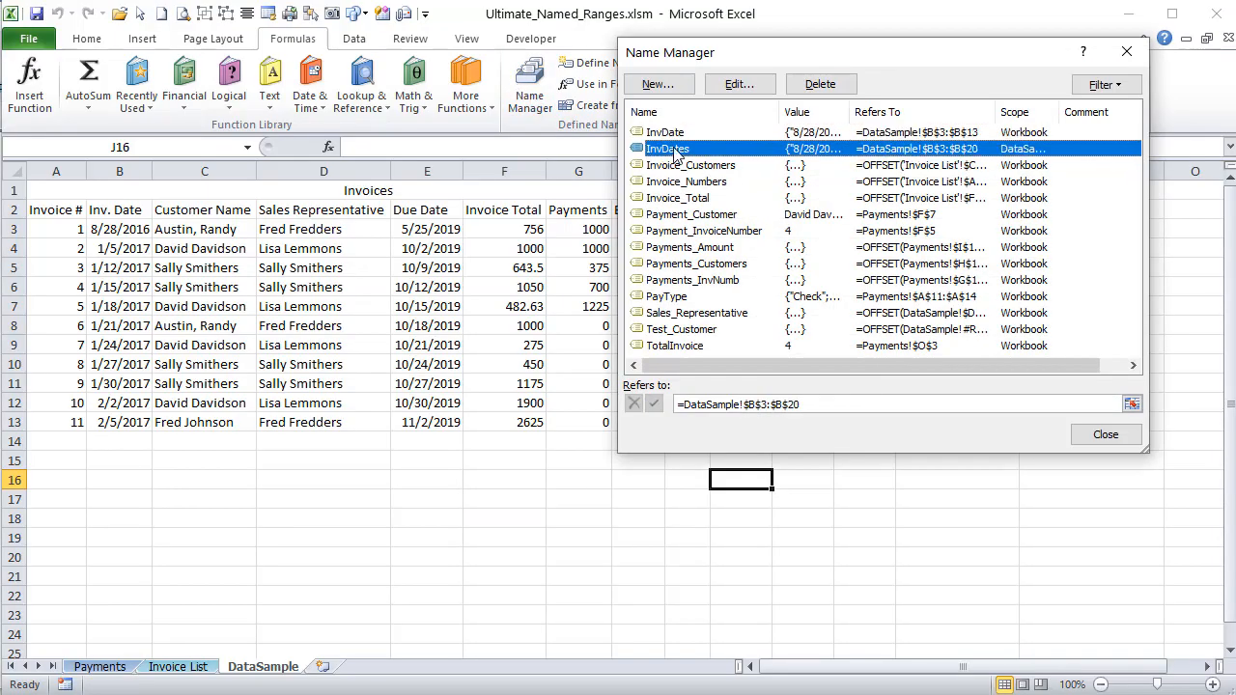
pyautogui.moveTo(717, 60); pyautogui.dragTo(570, 53)
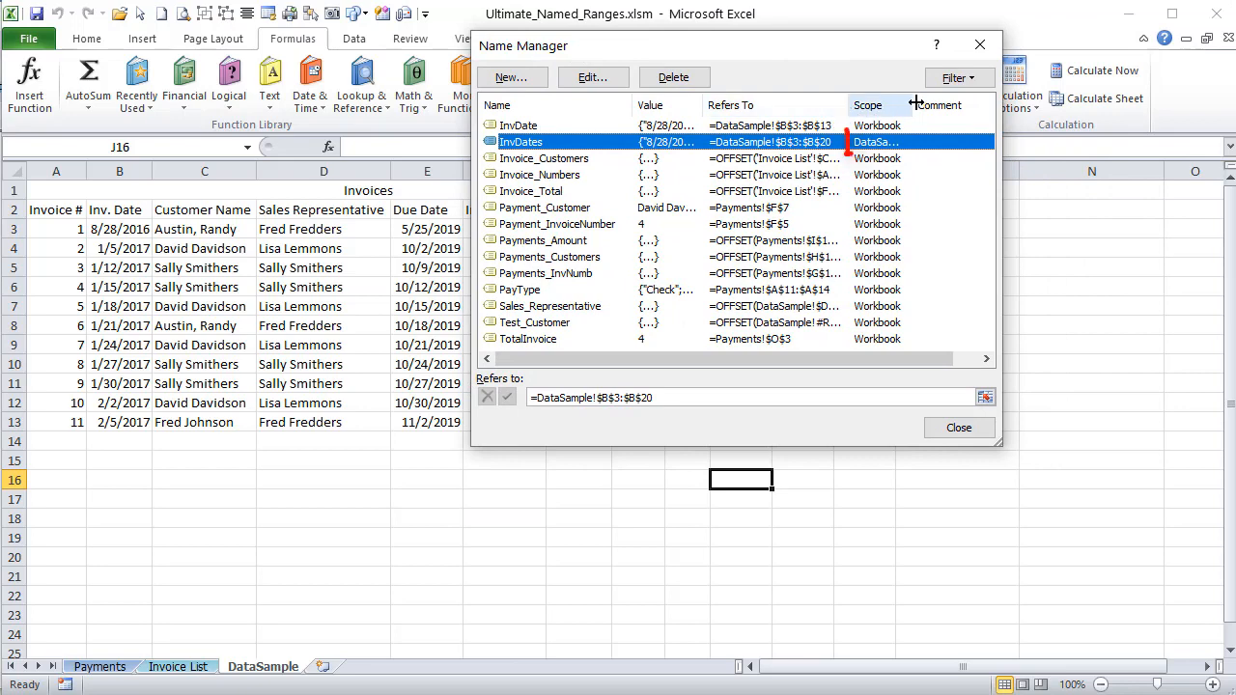
pyautogui.moveTo(913, 105); pyautogui.dragTo(982, 105)
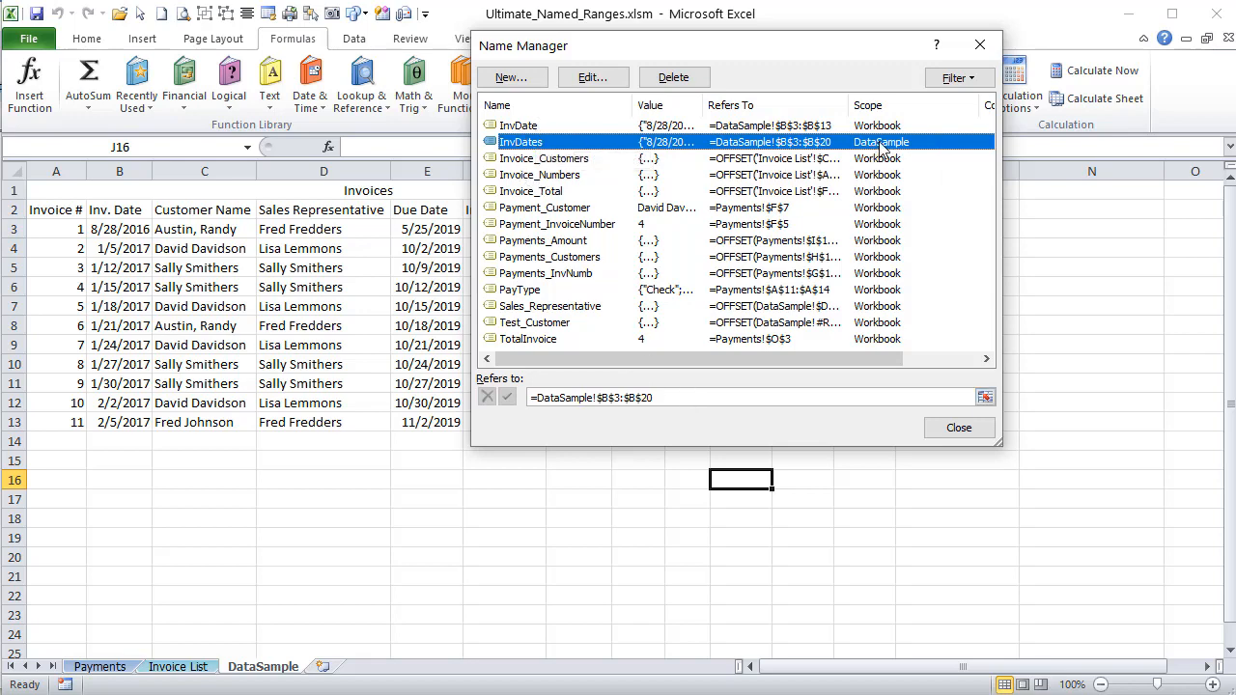
pyautogui.click(958, 428)
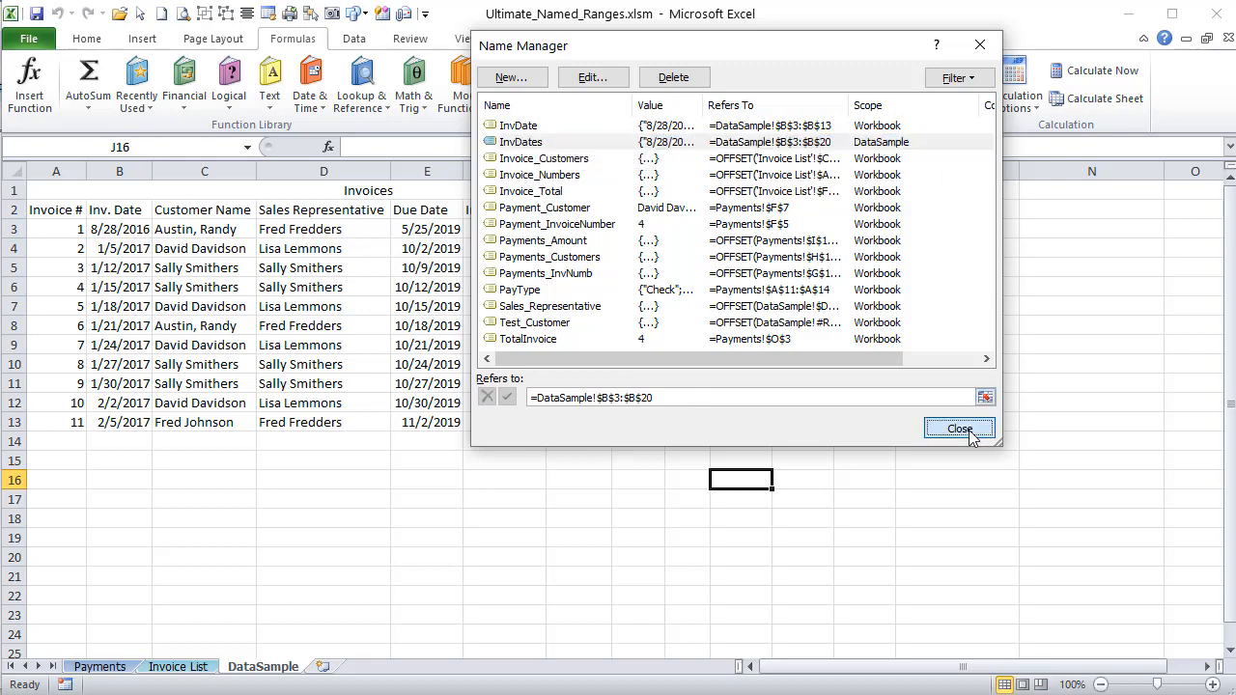
pyautogui.click(903, 443)
# Review the NewNamedRange_WorksheetScope_Hidden macro's arguments and run it to name B3:B20 on Sheet3 InvDates3 with Visible set to False
pyautogui.hotkey('alt', 'F11')
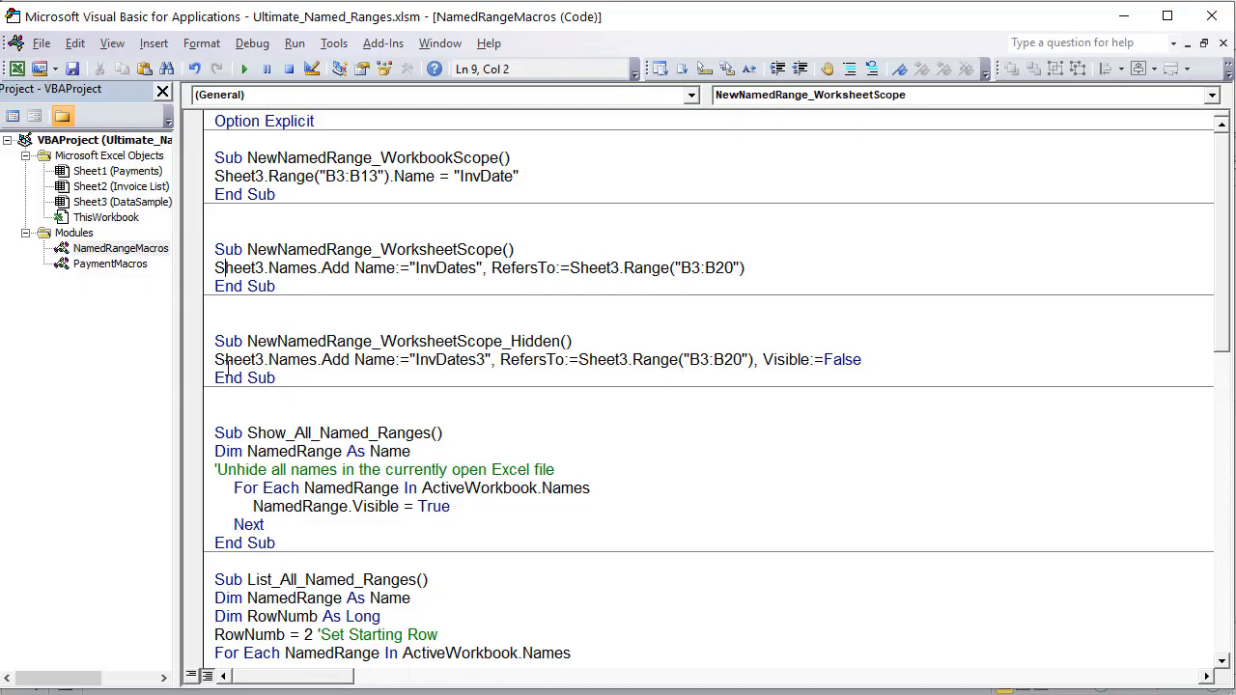
pyautogui.click(257, 320)
pyautogui.hotkey('alt', 'F11')
pyautogui.hotkey('alt', 'F11')
pyautogui.click(590, 454)
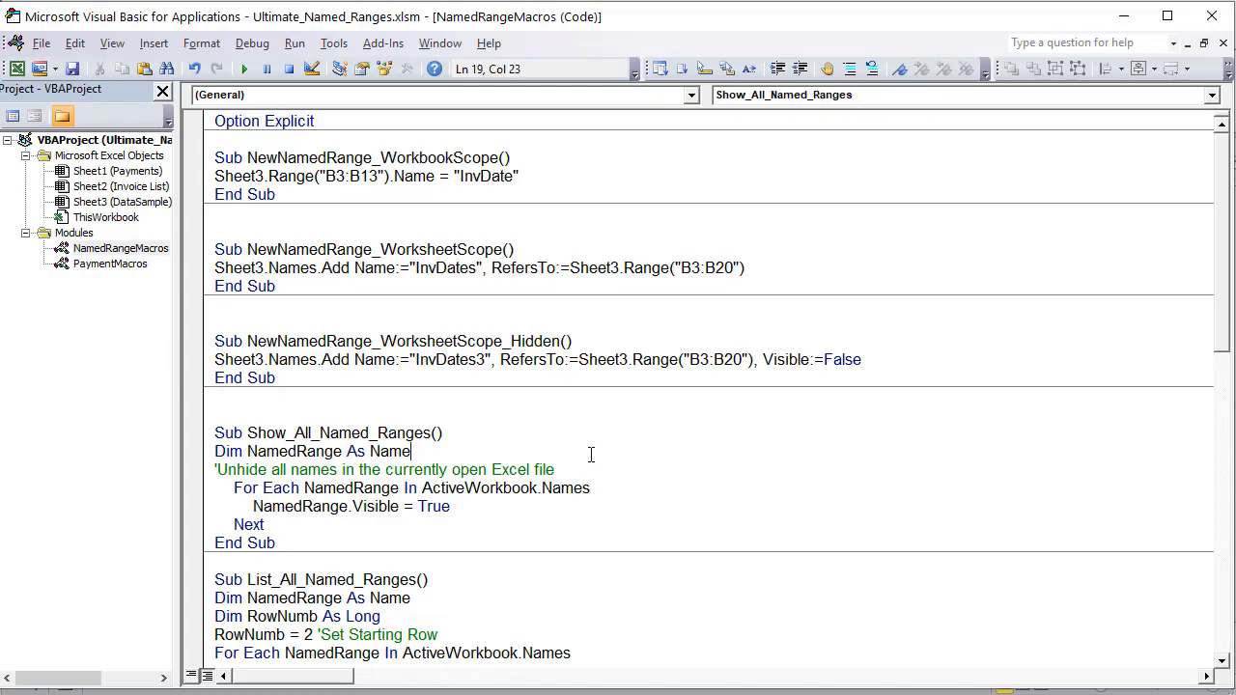
pyautogui.click(275, 314)
pyautogui.click(284, 323)
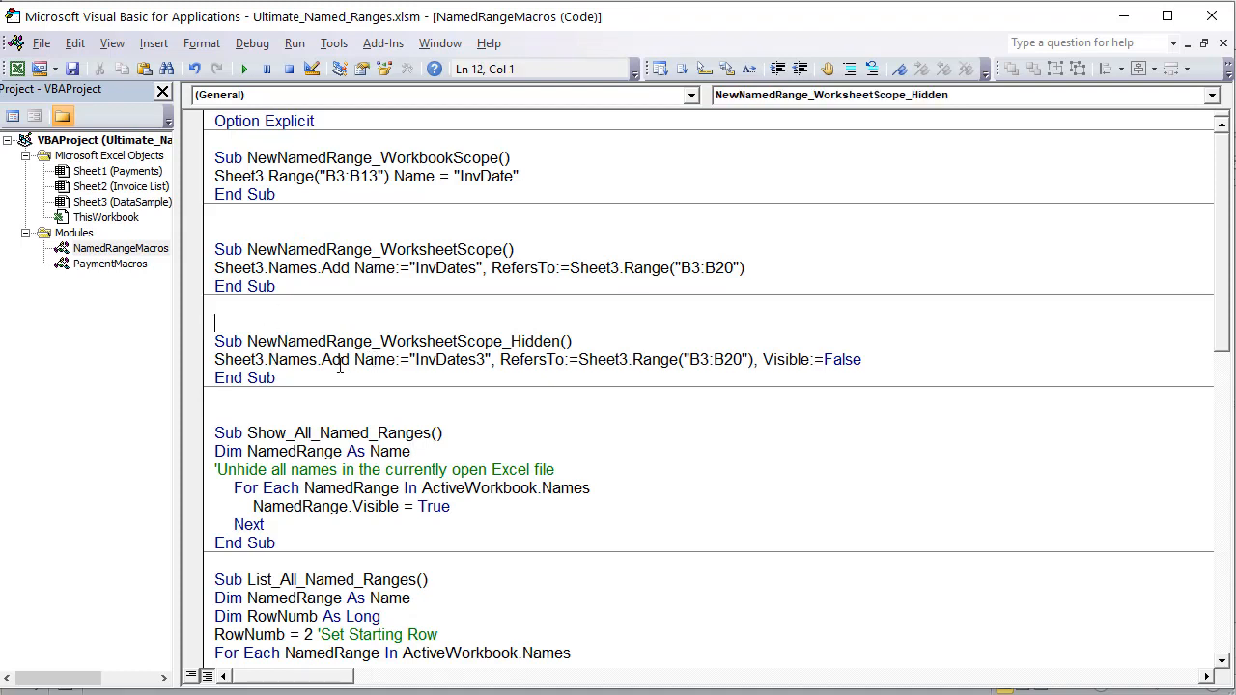
pyautogui.moveTo(496, 359); pyautogui.dragTo(415, 359)
pyautogui.click(479, 359)
pyautogui.moveTo(499, 359); pyautogui.dragTo(763, 359)
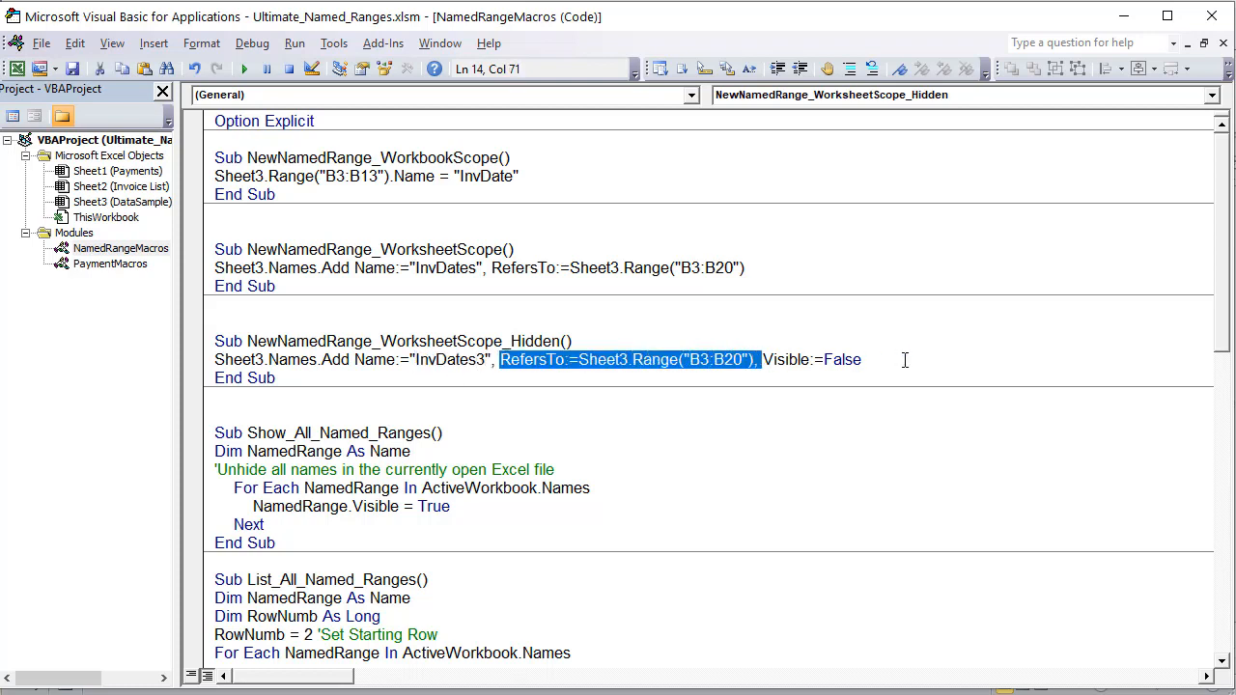
pyautogui.moveTo(860, 359); pyautogui.dragTo(762, 359)
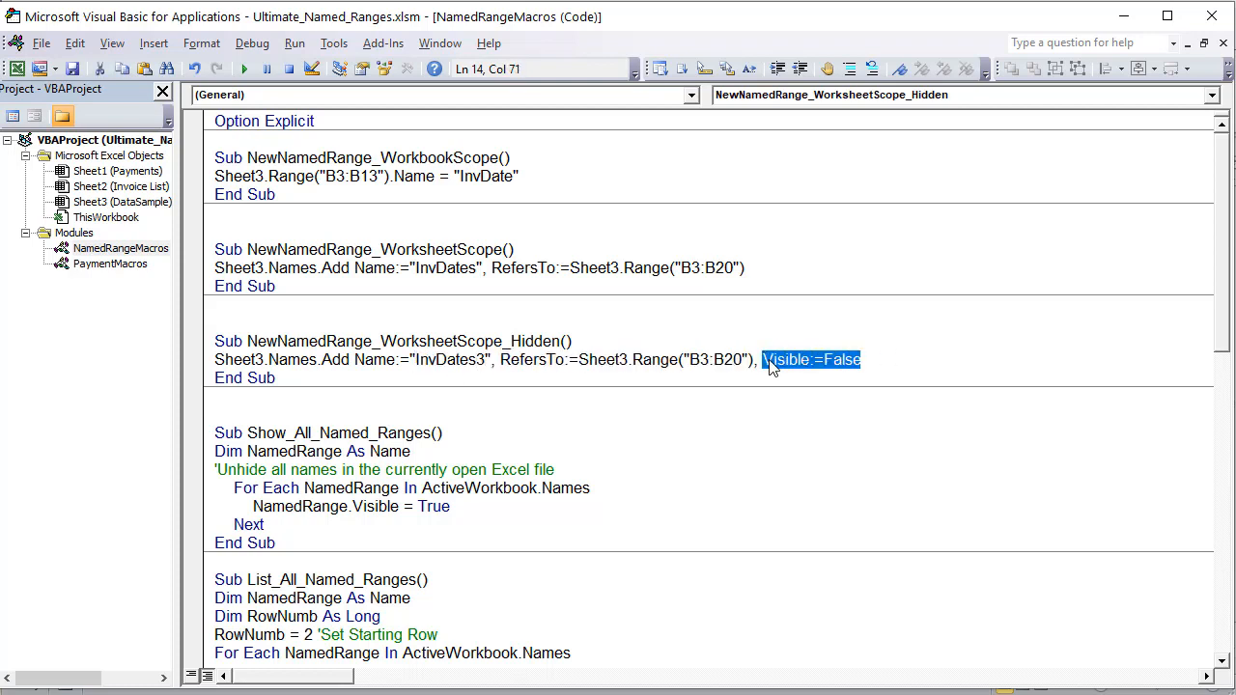
pyautogui.click(421, 345)
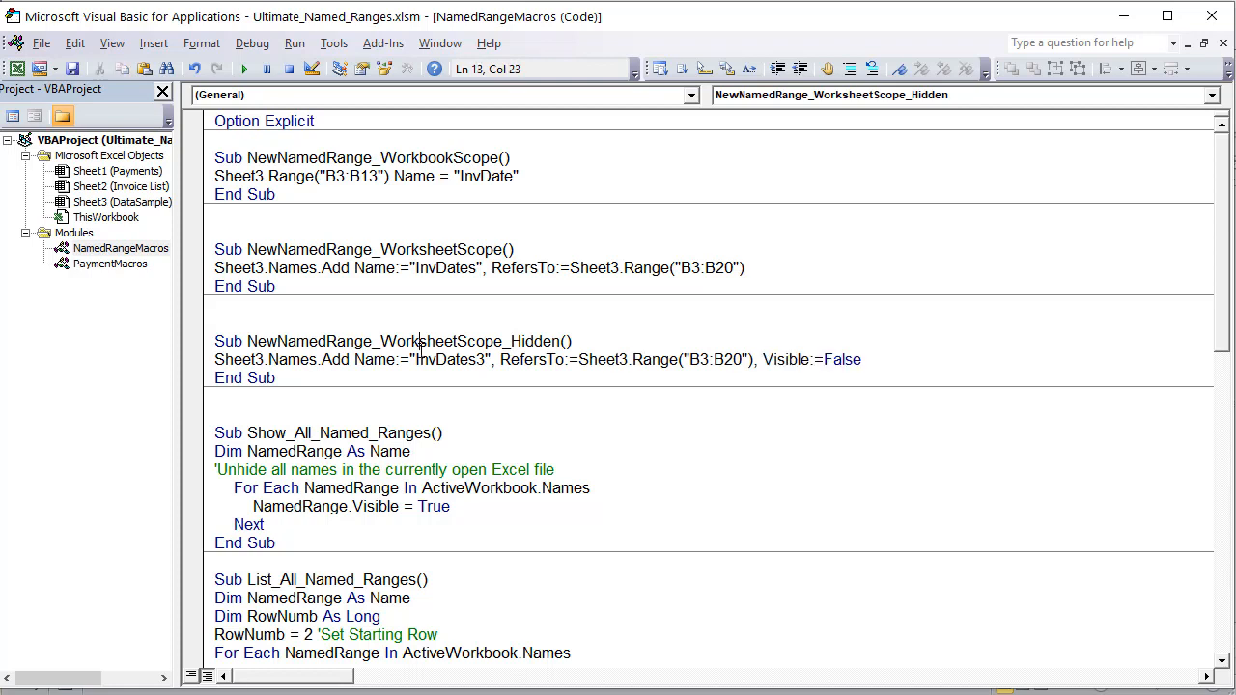
pyautogui.click(247, 68)
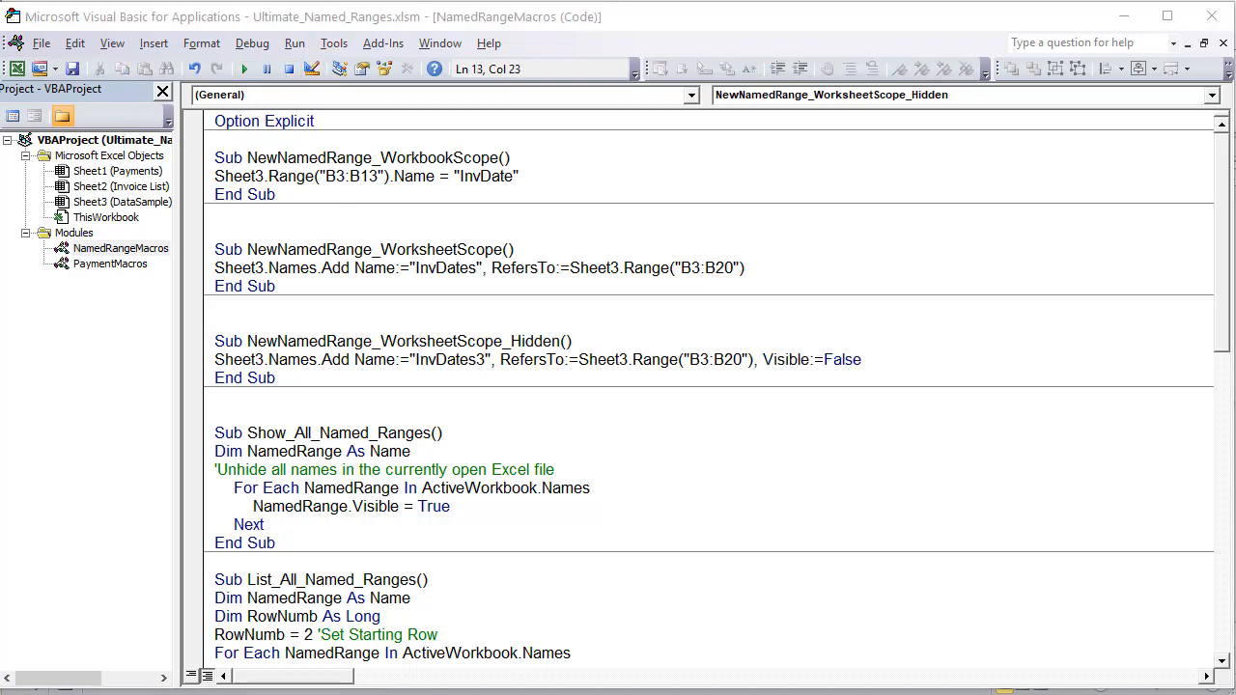
# Check the workbook's Name Manager for the hidden InvDates3 name and close it
pyautogui.hotkey('alt', 'F11')
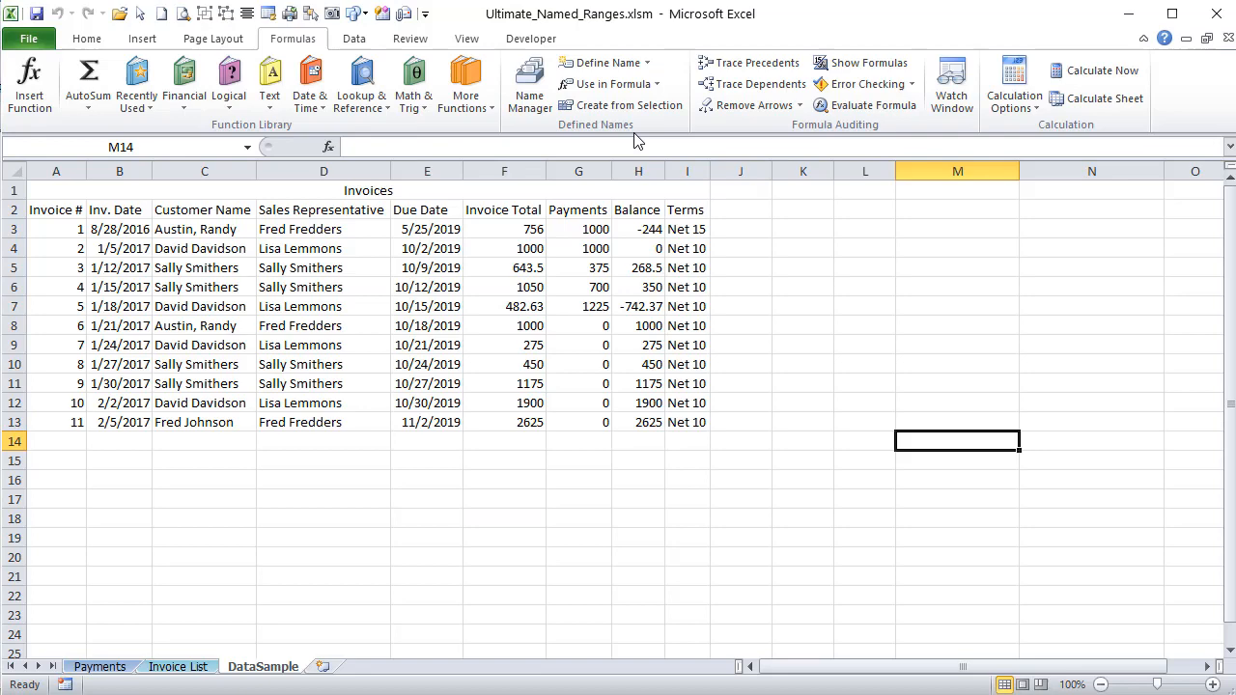
pyautogui.click(531, 91)
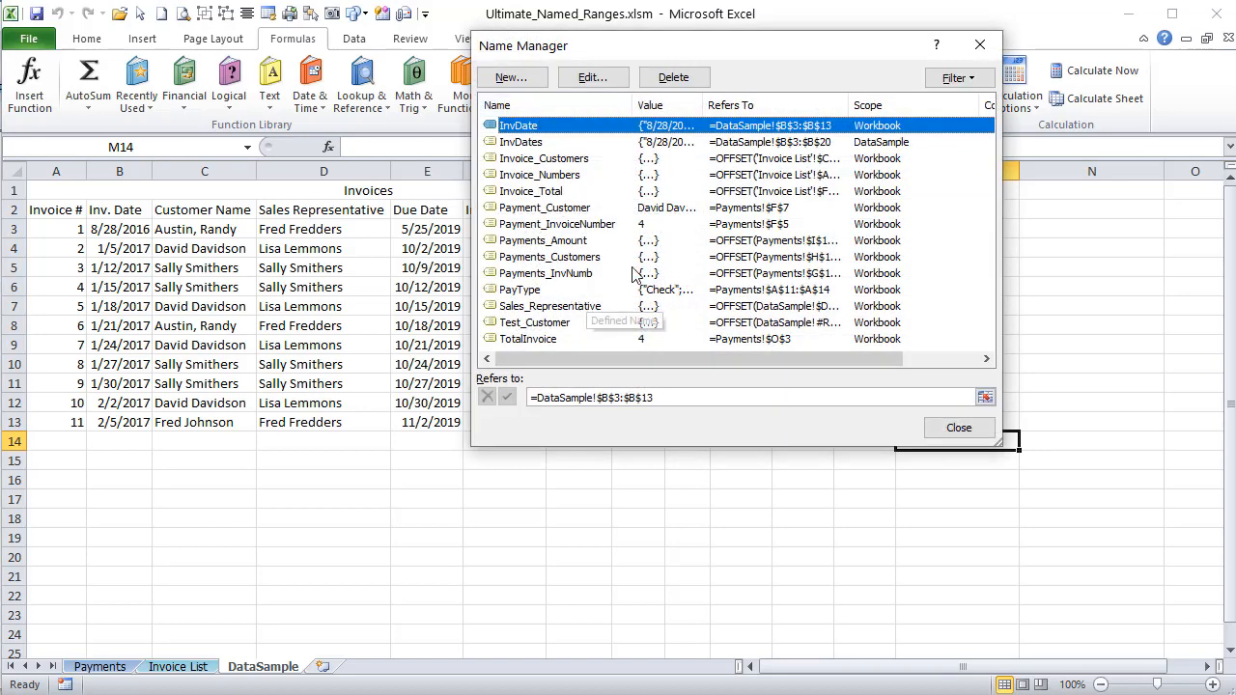
pyautogui.hscroll(2, 557, 254)
pyautogui.hscroll(-2, 557, 253)
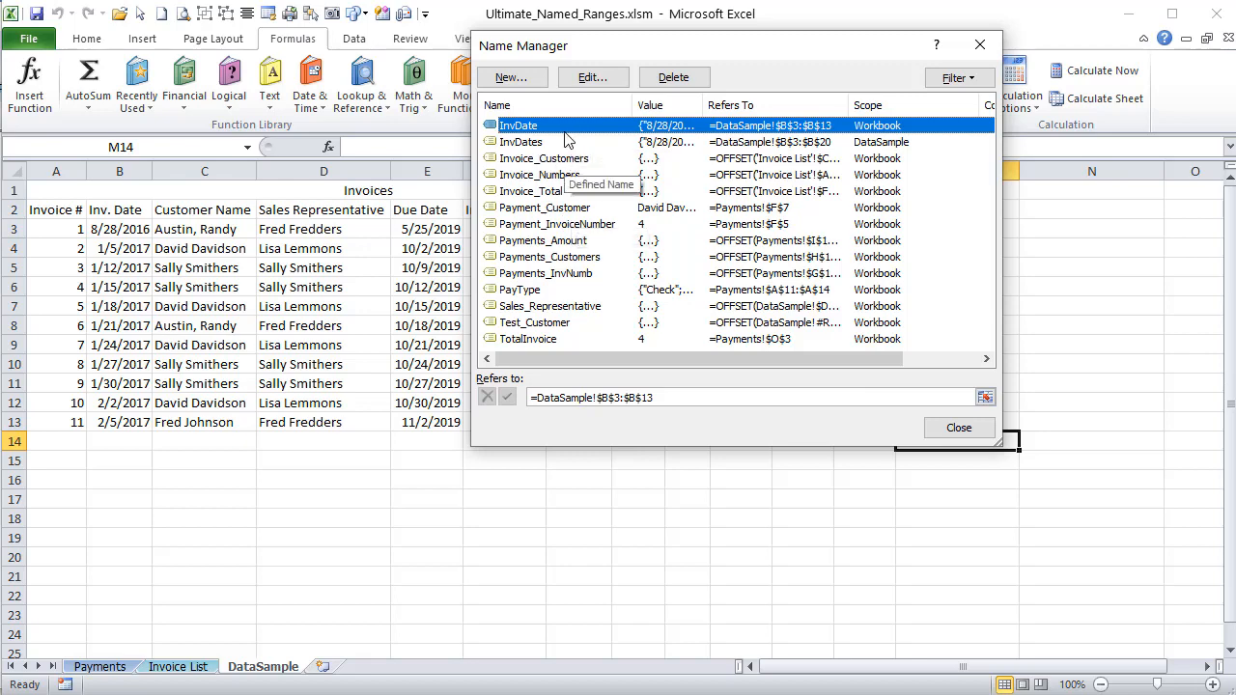
pyautogui.click(991, 435)
pyautogui.click(788, 465)
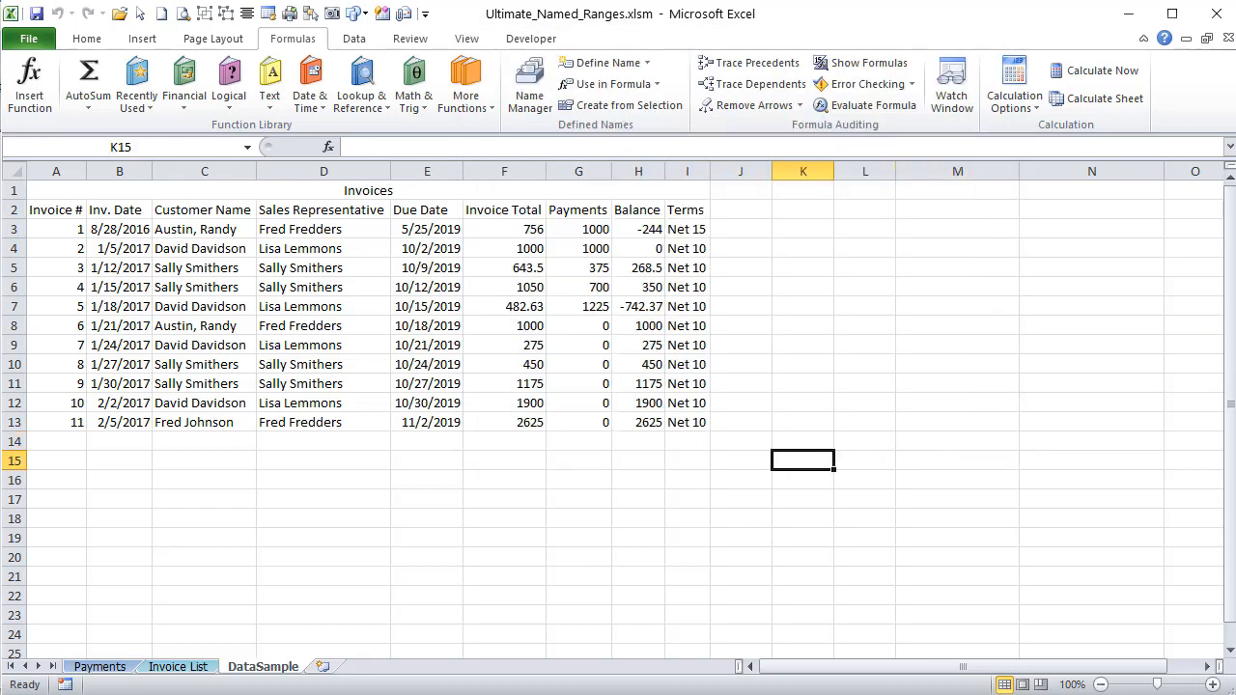
# Review the Show_All_Named_Ranges macro in the Visual Basic editor and run it to unhide every name in the workbook
pyautogui.hotkey('alt', 'F11')
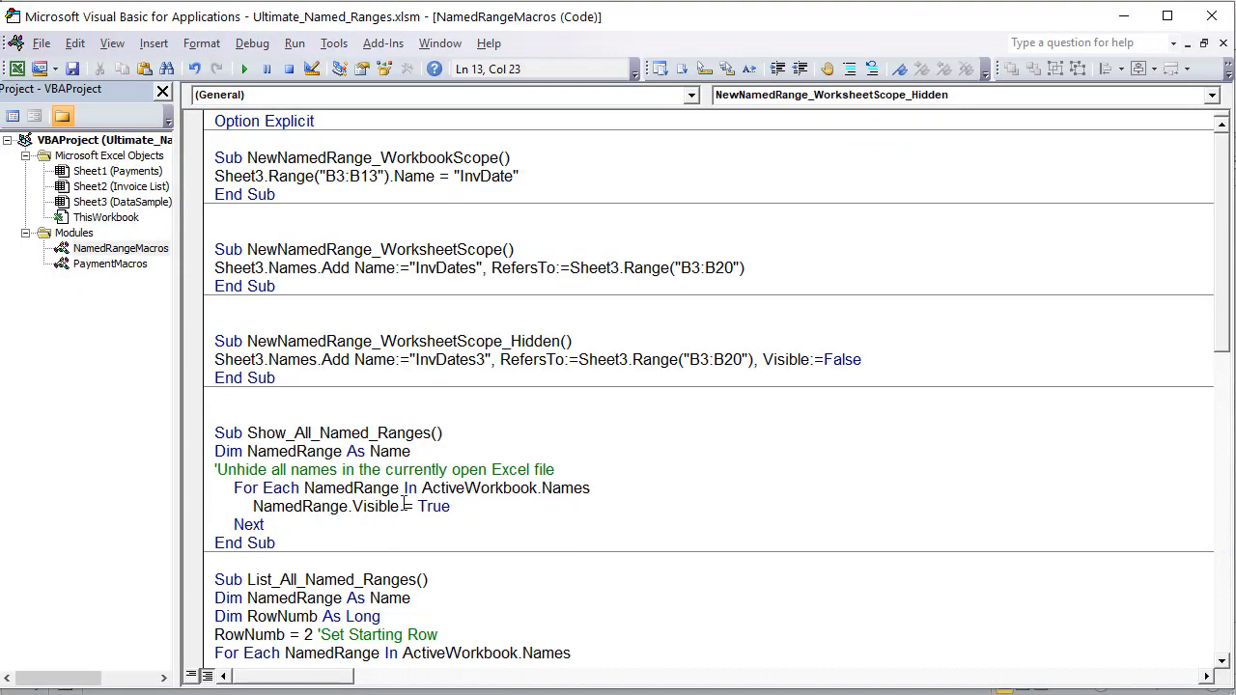
pyautogui.scroll(-2, 403, 502)
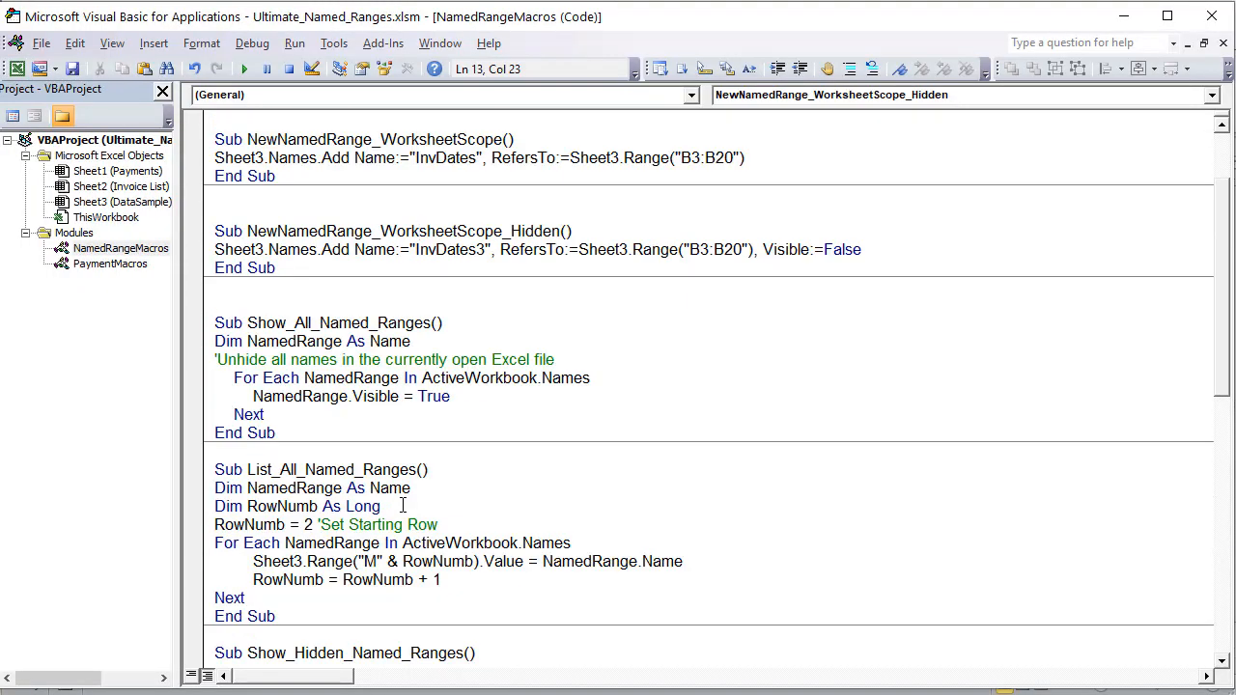
pyautogui.click(304, 378)
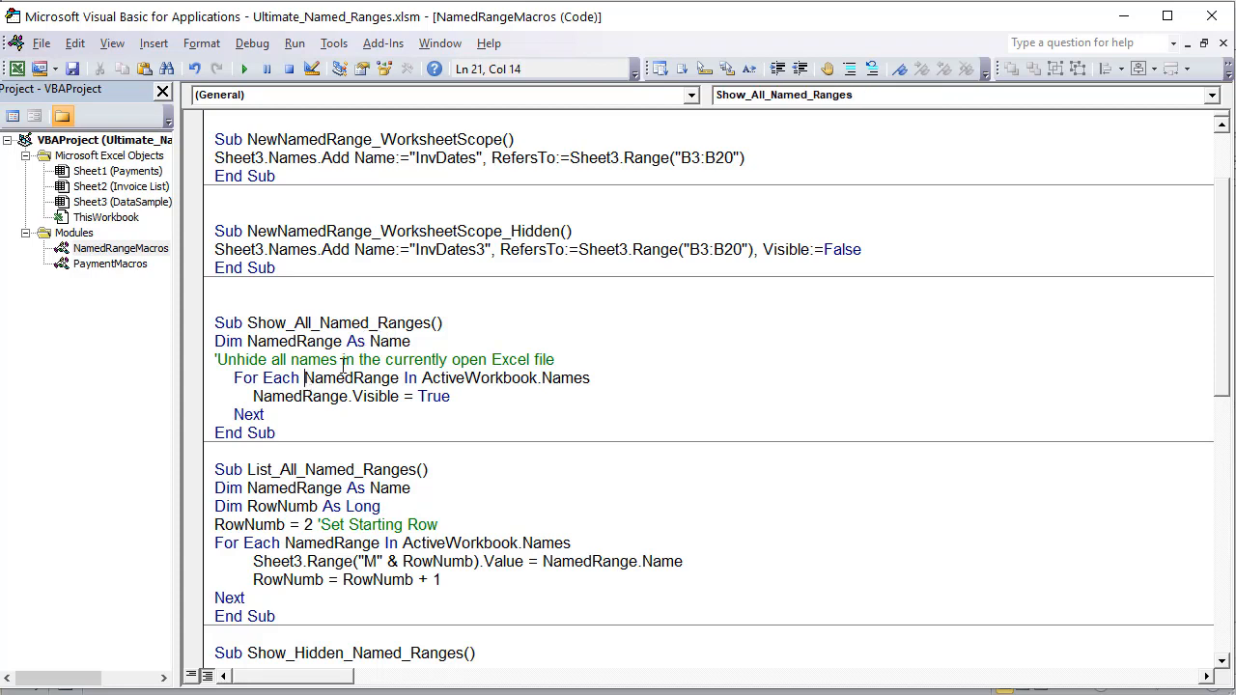
pyautogui.click(425, 385)
pyautogui.click(325, 355)
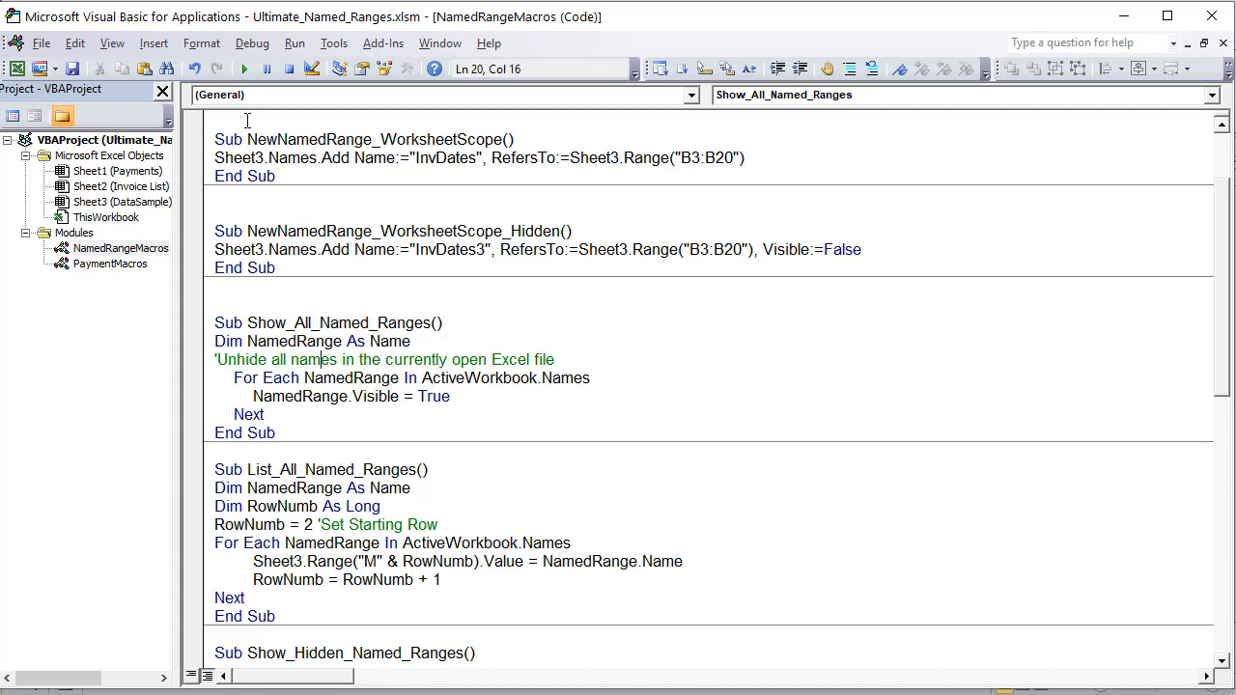
pyautogui.click(243, 69)
# Inspect the InvDates3 name's reference and scope in the workbook's Name Manager
pyautogui.hotkey('alt', 'F11')
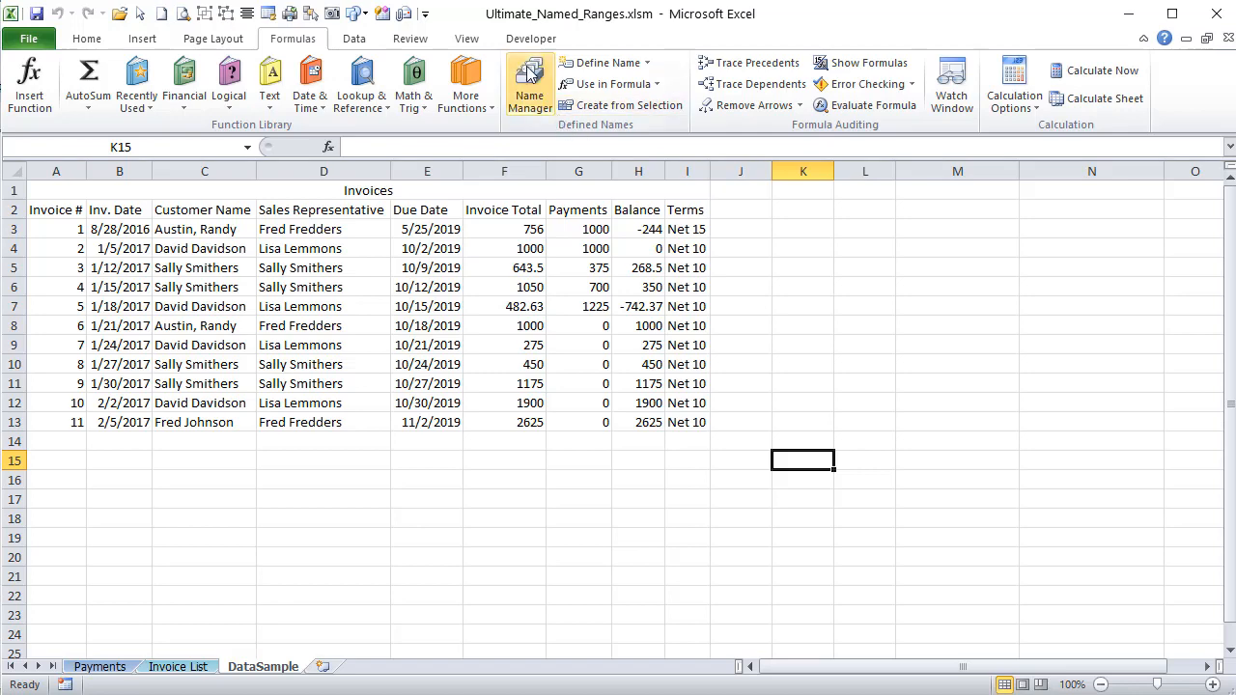
pyautogui.click(529, 78)
pyautogui.click(550, 158)
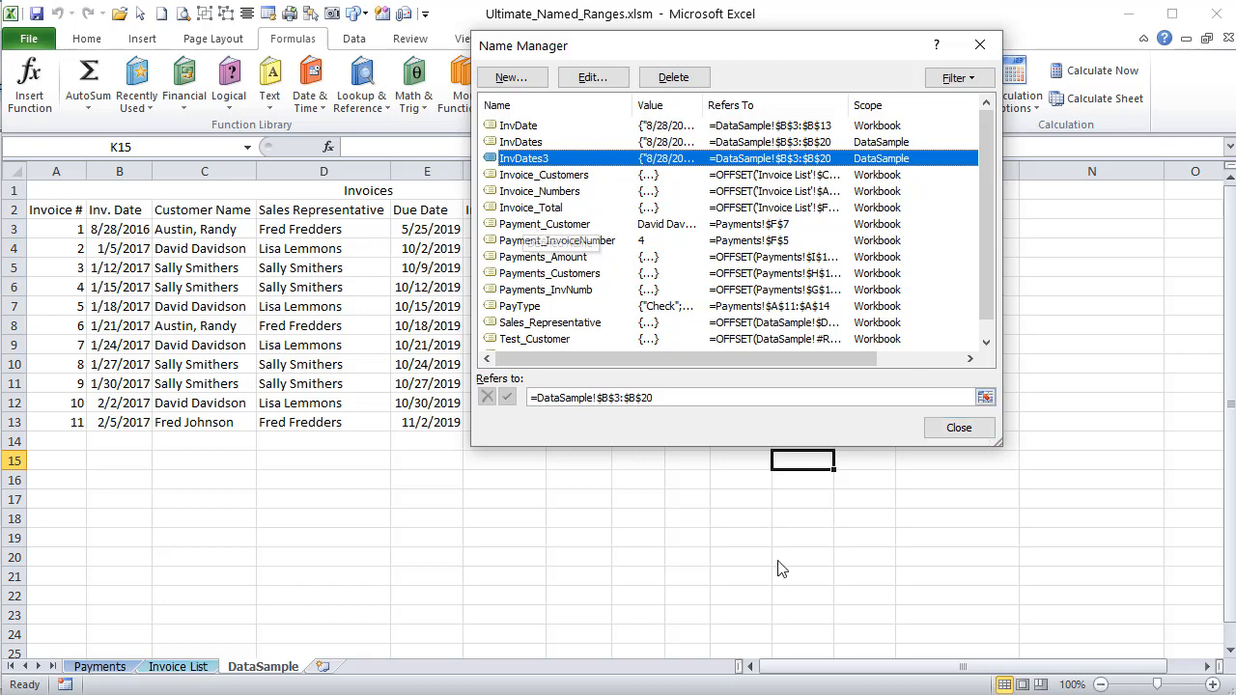
pyautogui.click(963, 429)
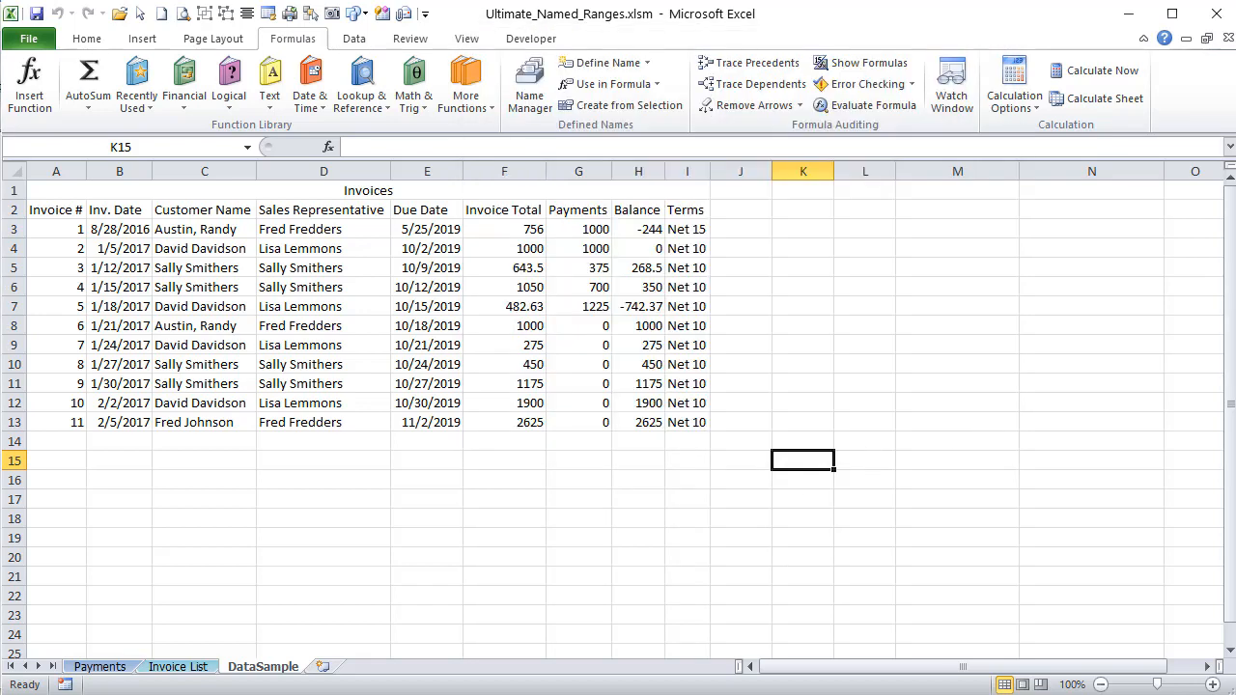
# Look over the List_All_Named_Ranges macro, and paste the list of all defined names into the DataSample sheet starting at M2
pyautogui.hotkey('alt', 'F11')
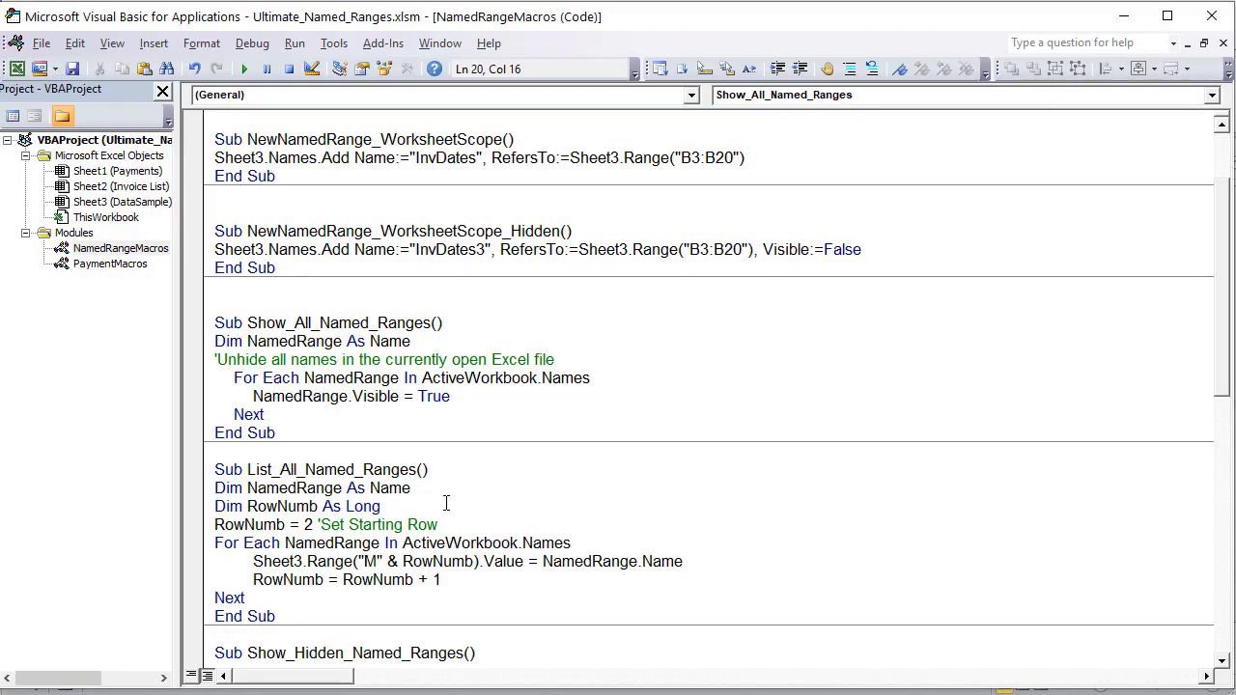
pyautogui.scroll(-2, 644, 508)
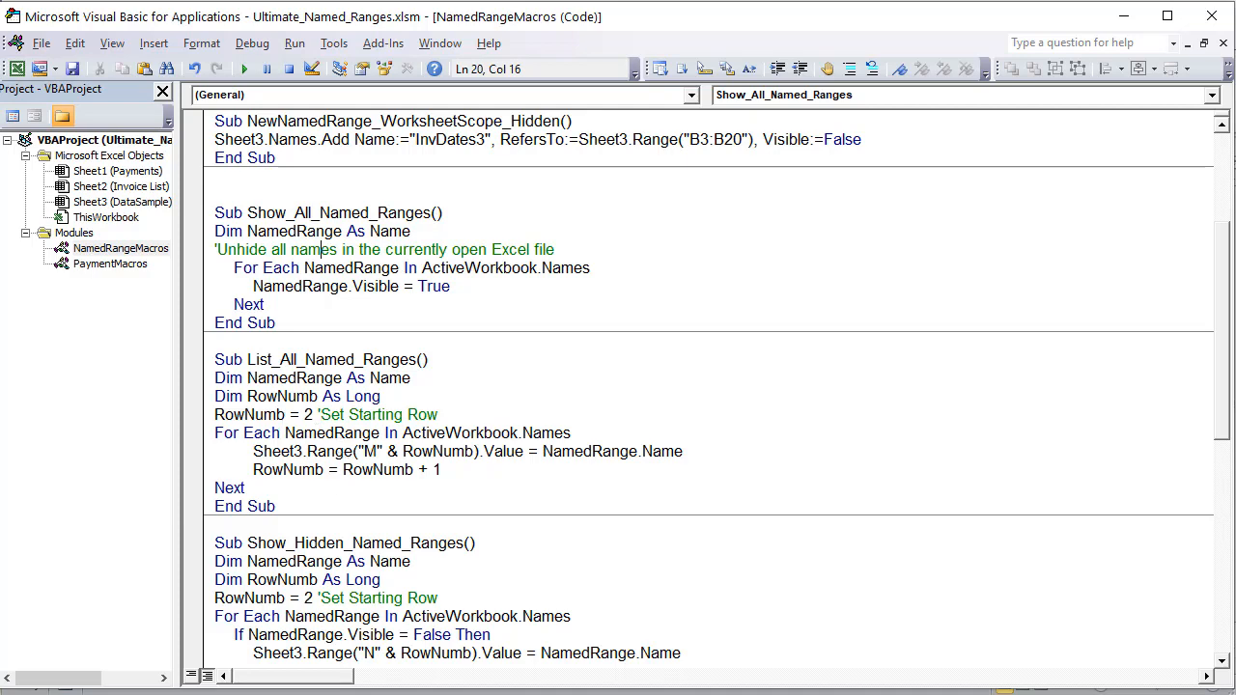
pyautogui.hotkey('alt', 'Tab')
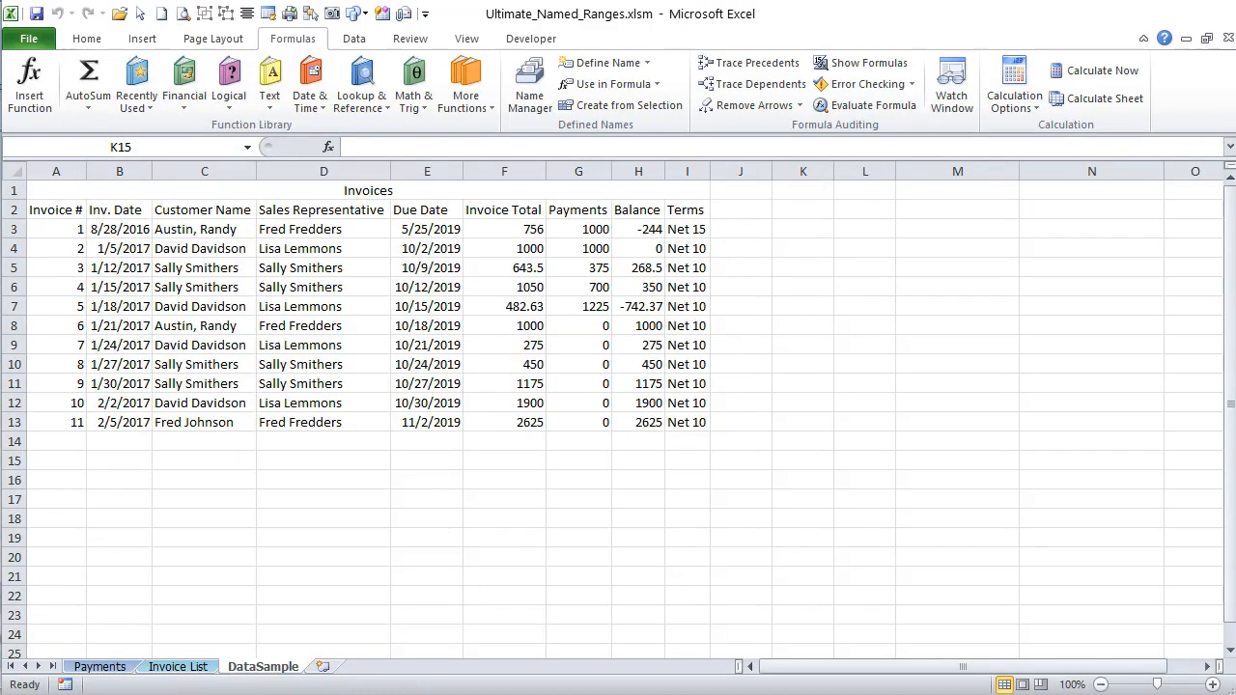
pyautogui.click(818, 211)
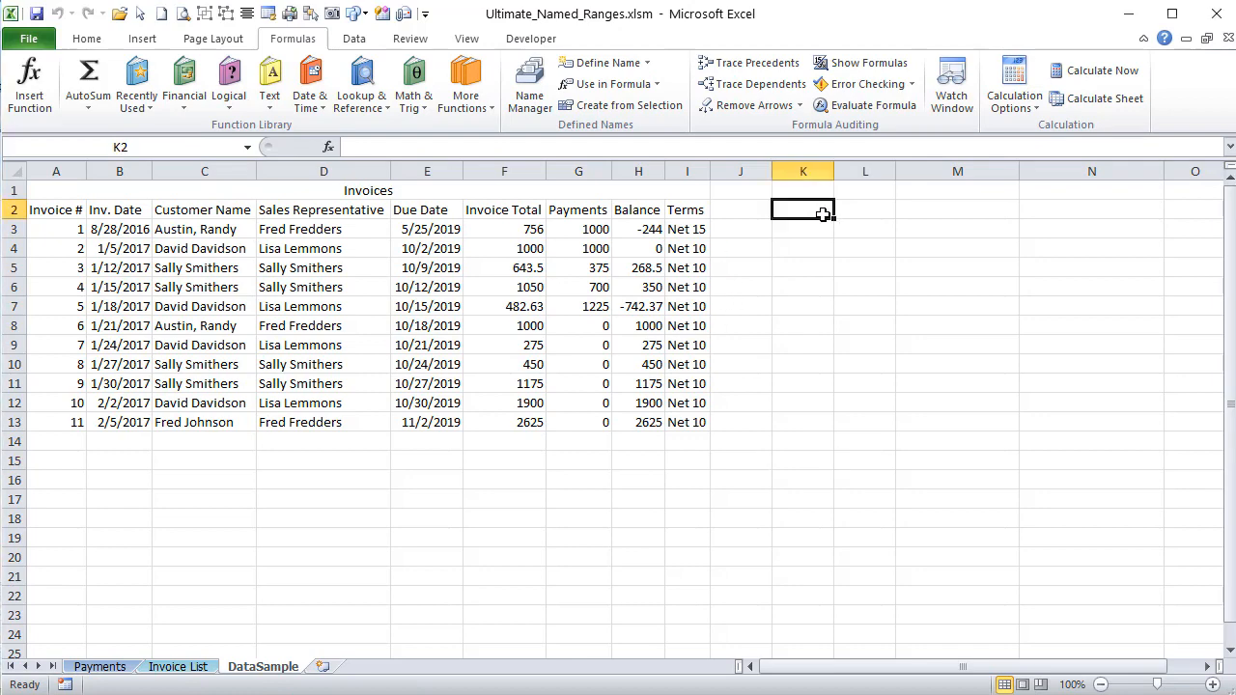
pyautogui.click(912, 209)
pyautogui.click(658, 85)
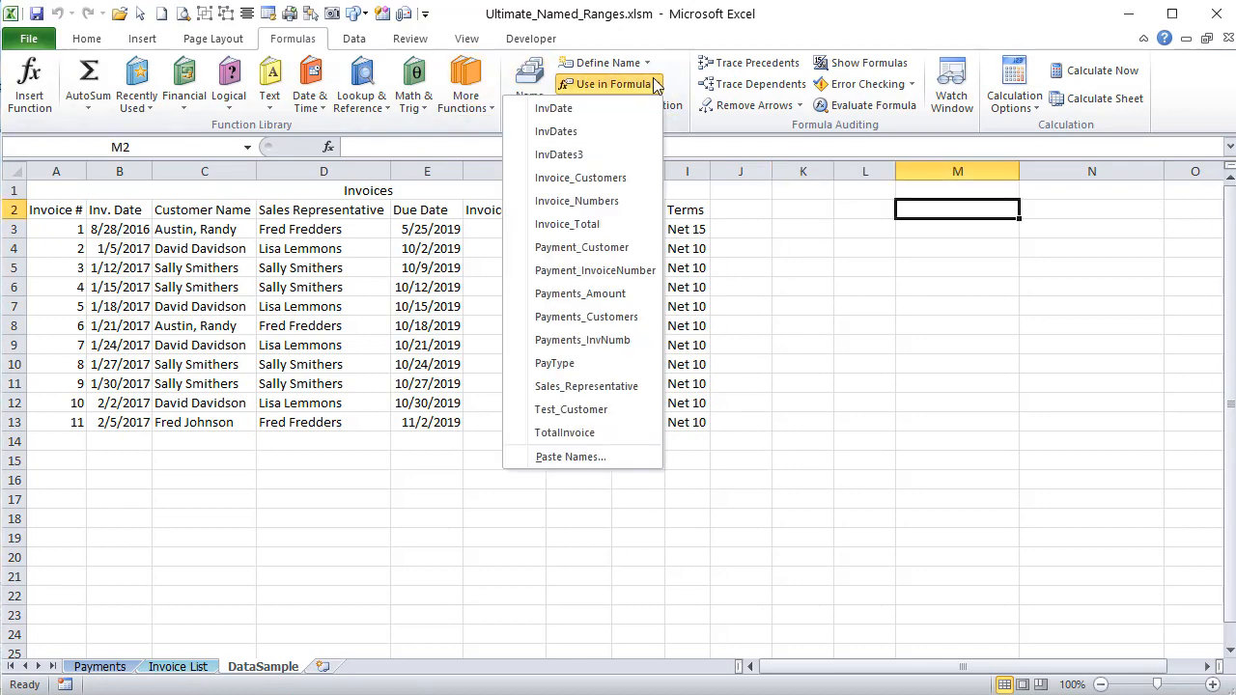
pyautogui.click(569, 457)
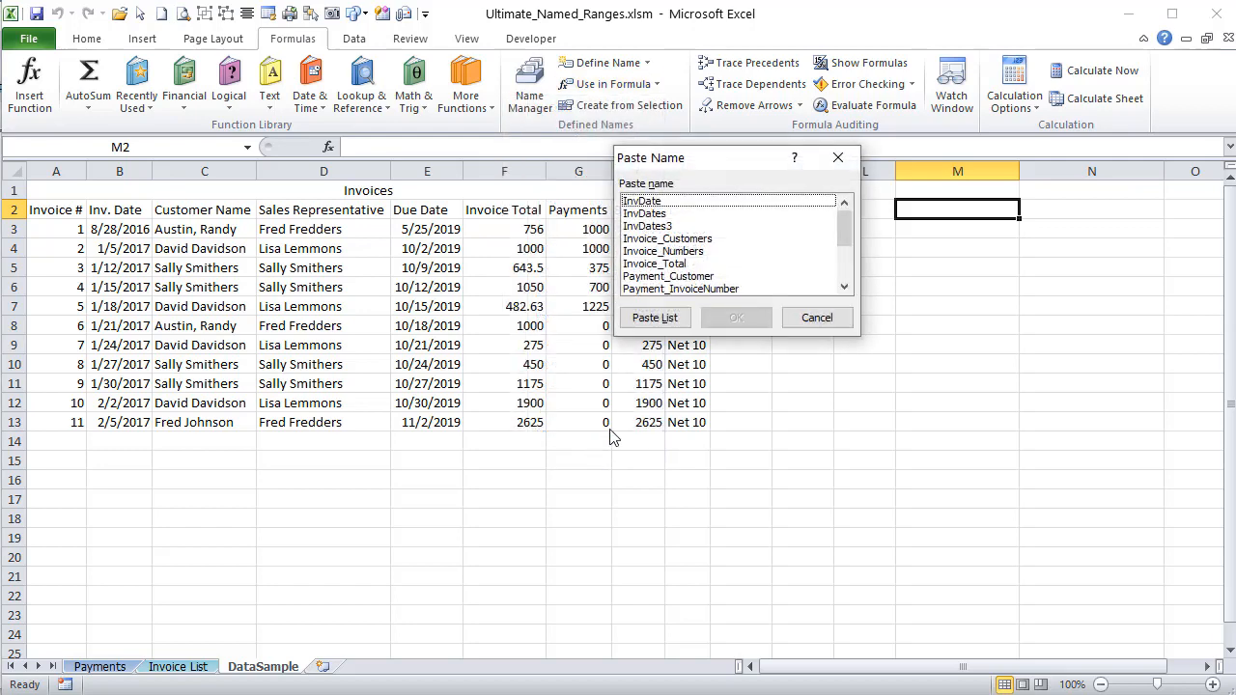
pyautogui.click(659, 327)
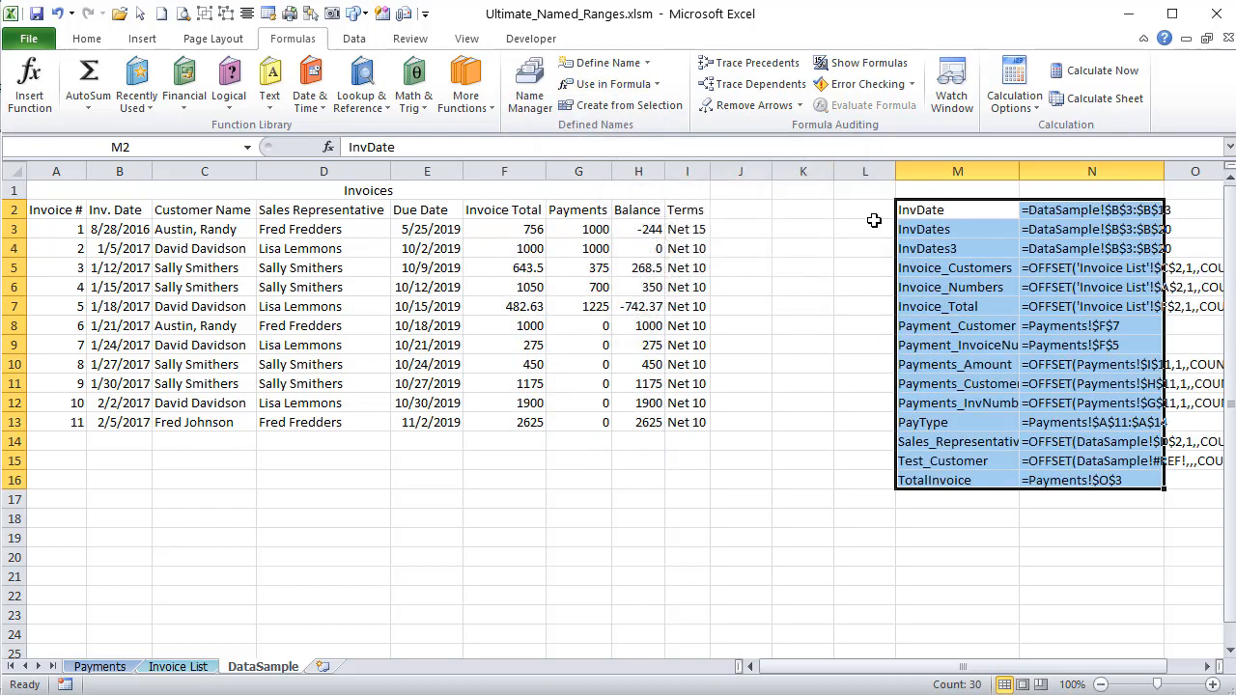
# Clear the pasted list of names from M2:N16 on the DataSample sheet and return to the Visual Basic editor
pyautogui.moveTo(920, 209); pyautogui.dragTo(1110, 480)
pyautogui.press('Delete')
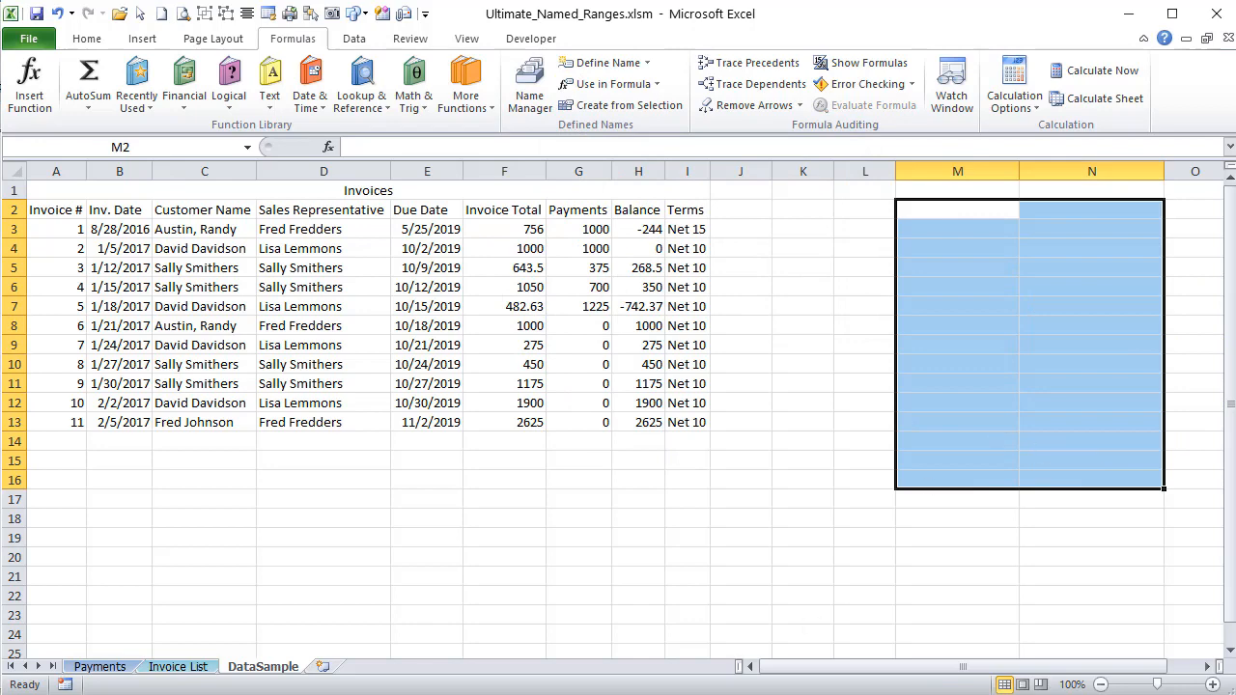
pyautogui.hotkey('alt', 'F11')
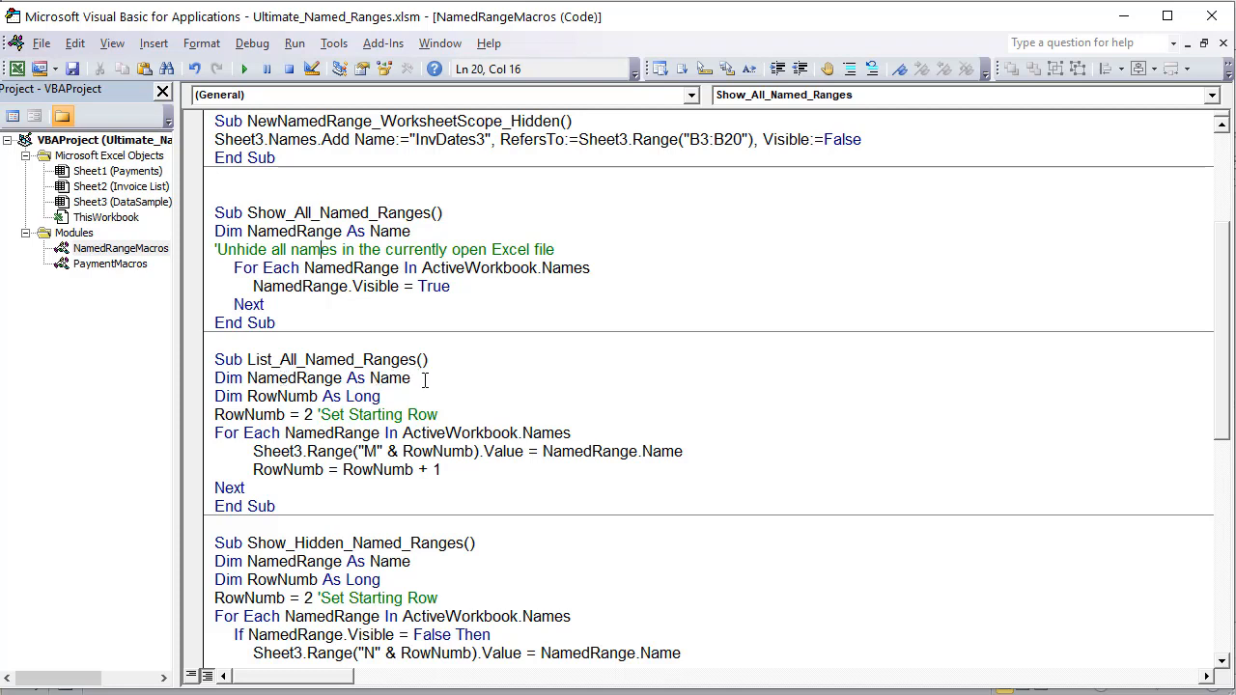
# Examine the variable declarations, the starting row and the For Each loop over ActiveWorkbook.Names in the List_All_Named_Ranges macro
pyautogui.moveTo(421, 378); pyautogui.dragTo(190, 382)
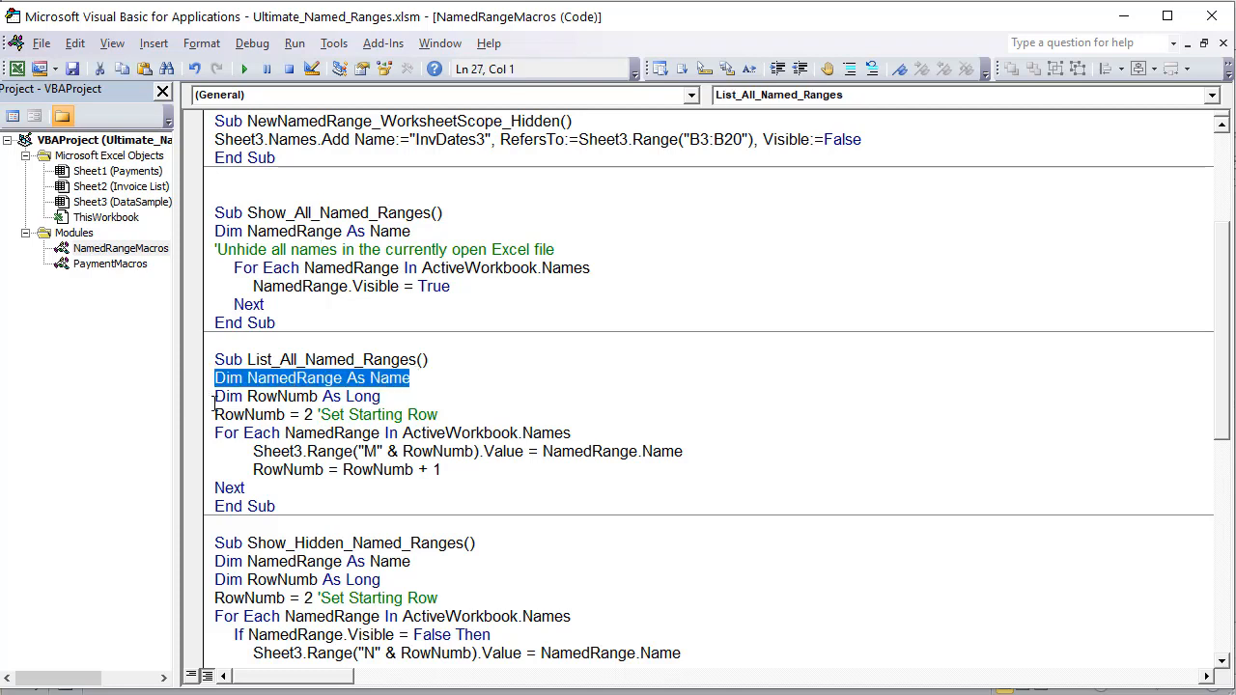
pyautogui.moveTo(403, 398); pyautogui.dragTo(204, 402)
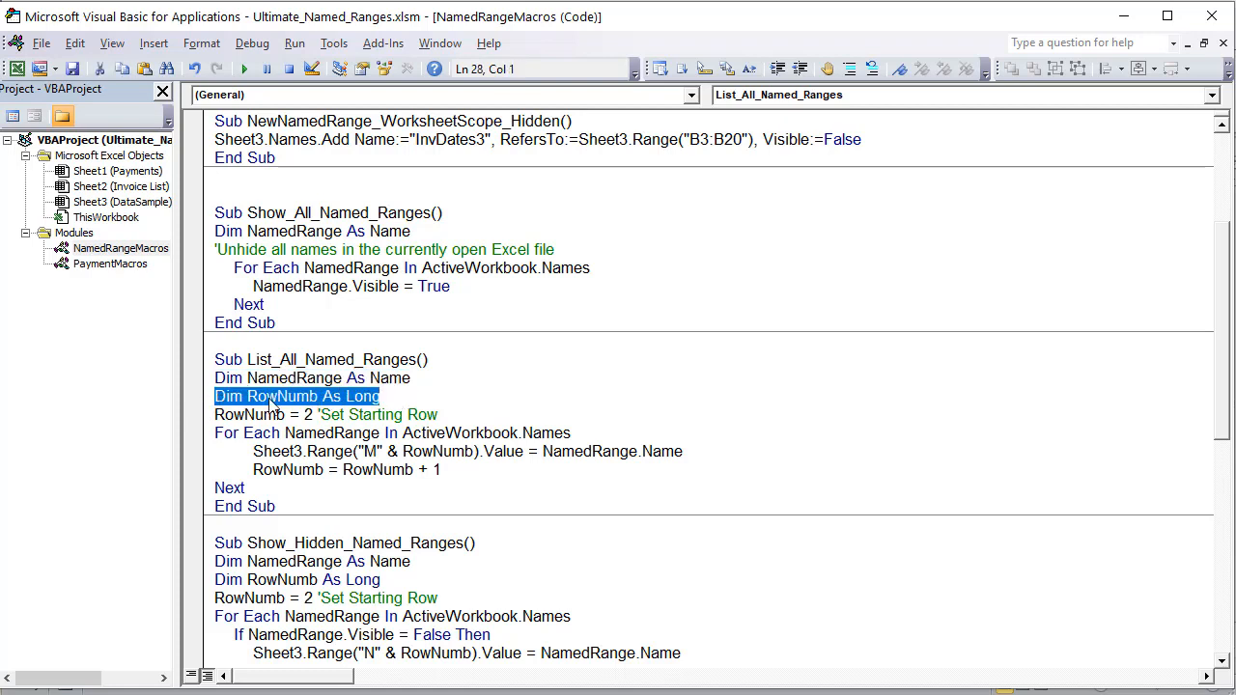
pyautogui.moveTo(287, 414); pyautogui.dragTo(214, 417)
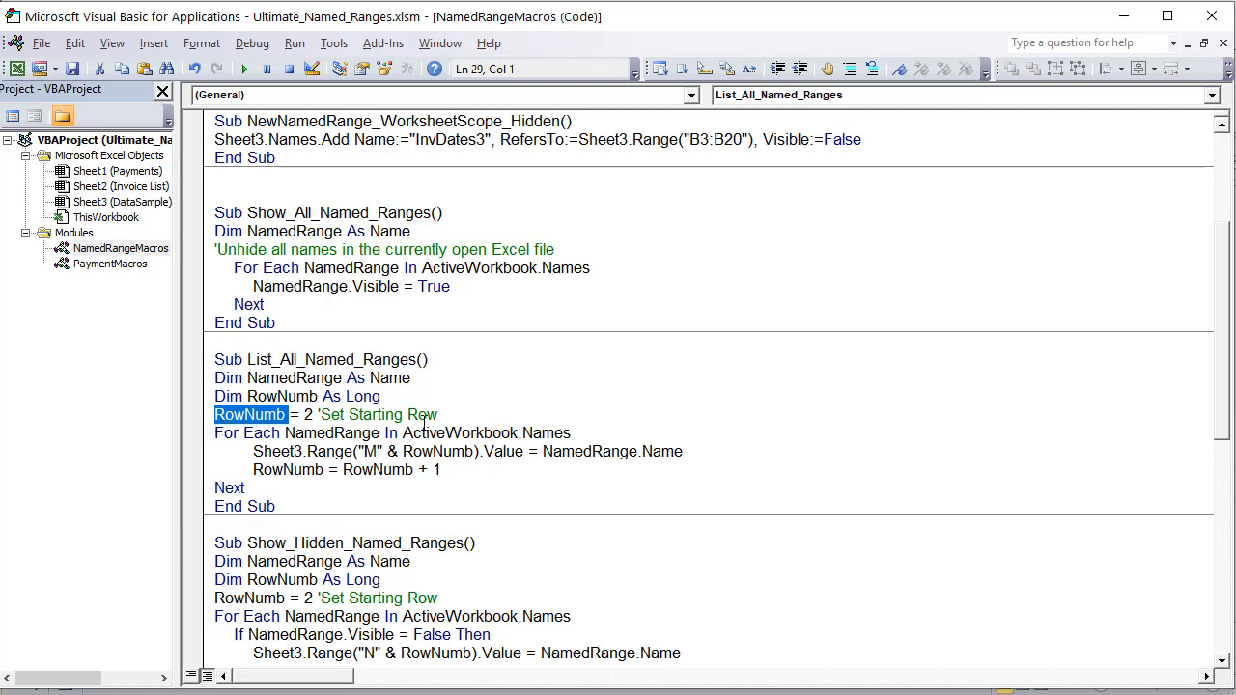
pyautogui.moveTo(253, 432); pyautogui.dragTo(584, 434)
pyautogui.click(585, 433)
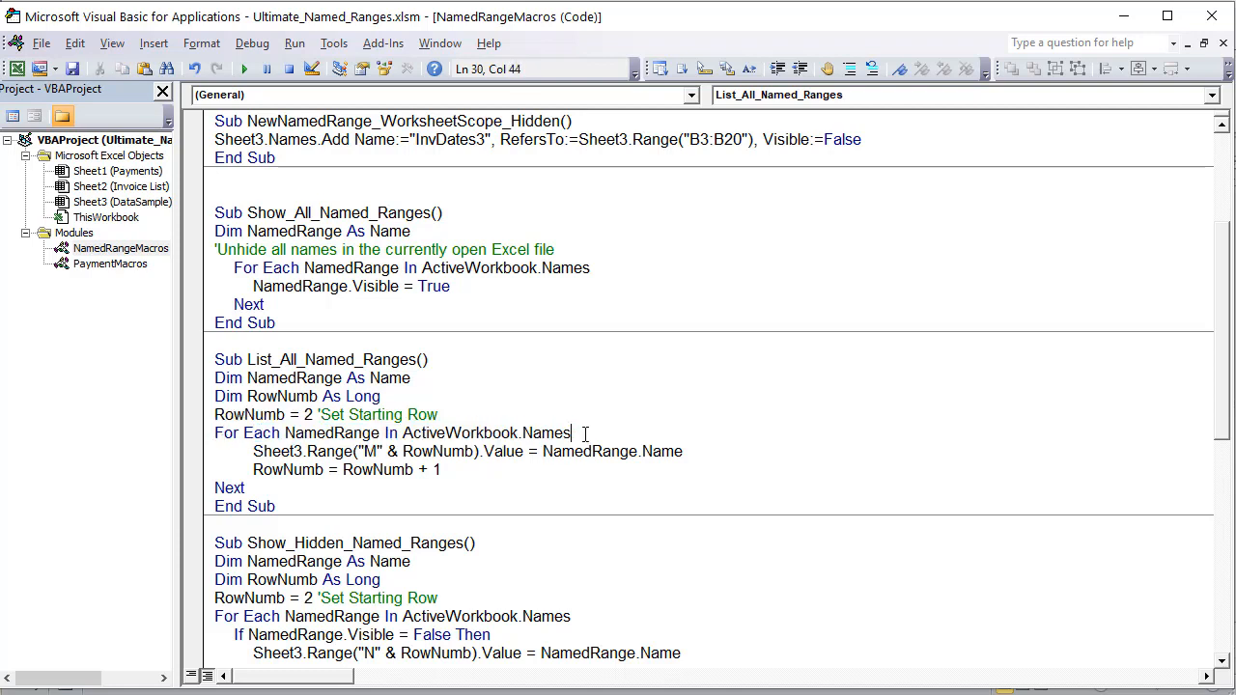
pyautogui.hotkey('ctrl', 'shift', 'Left')
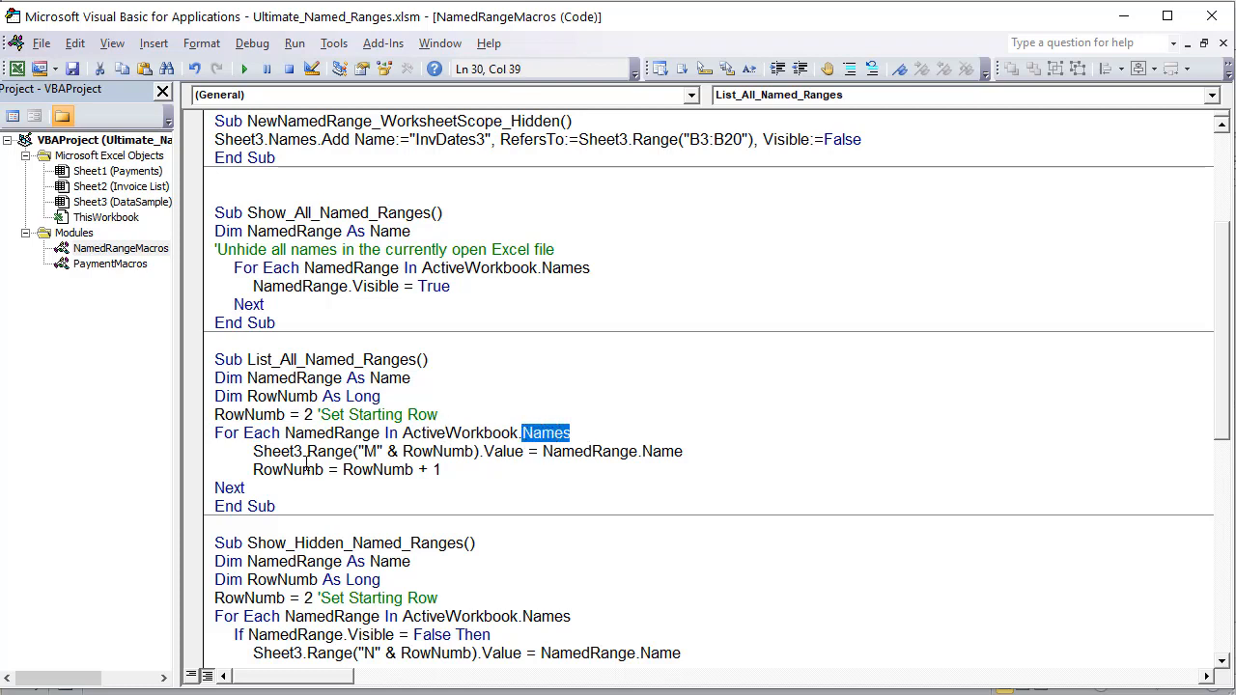
# Examine the List_All_Named_Ranges loop lines that write each name into column M of Sheet3 and increment RowNumb
pyautogui.click(383, 454)
pyautogui.moveTo(473, 451); pyautogui.dragTo(400, 458)
pyautogui.click(303, 419)
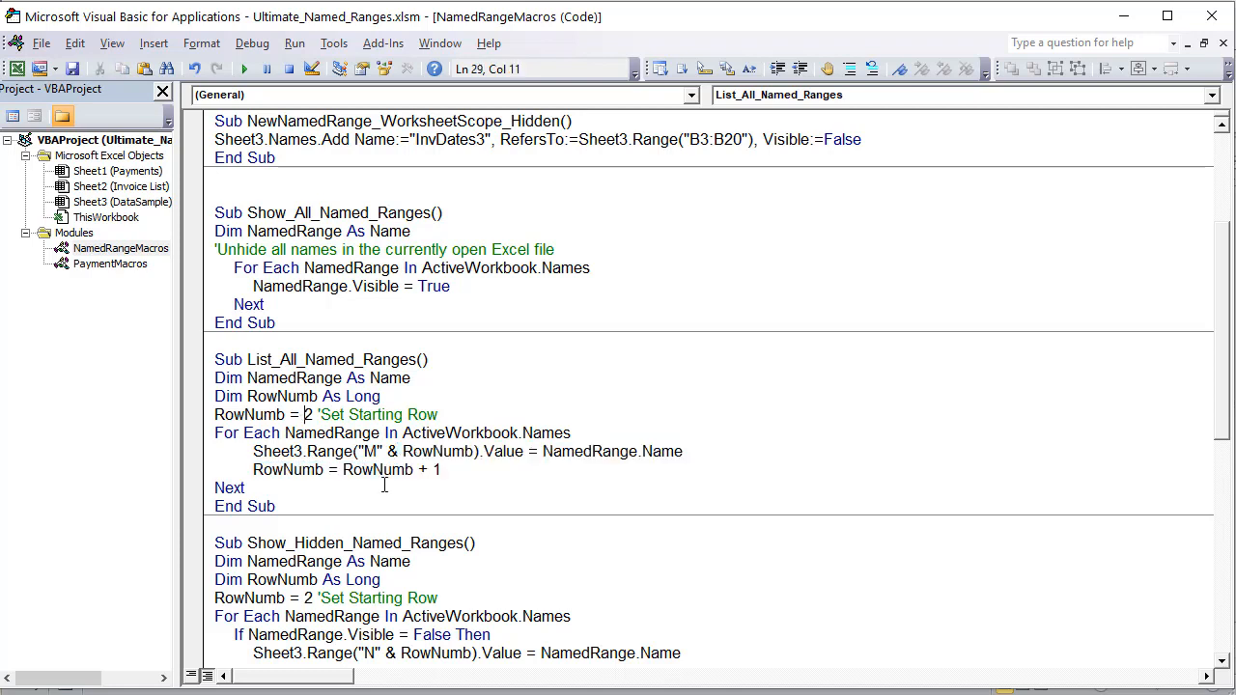
pyautogui.moveTo(689, 451); pyautogui.dragTo(546, 460)
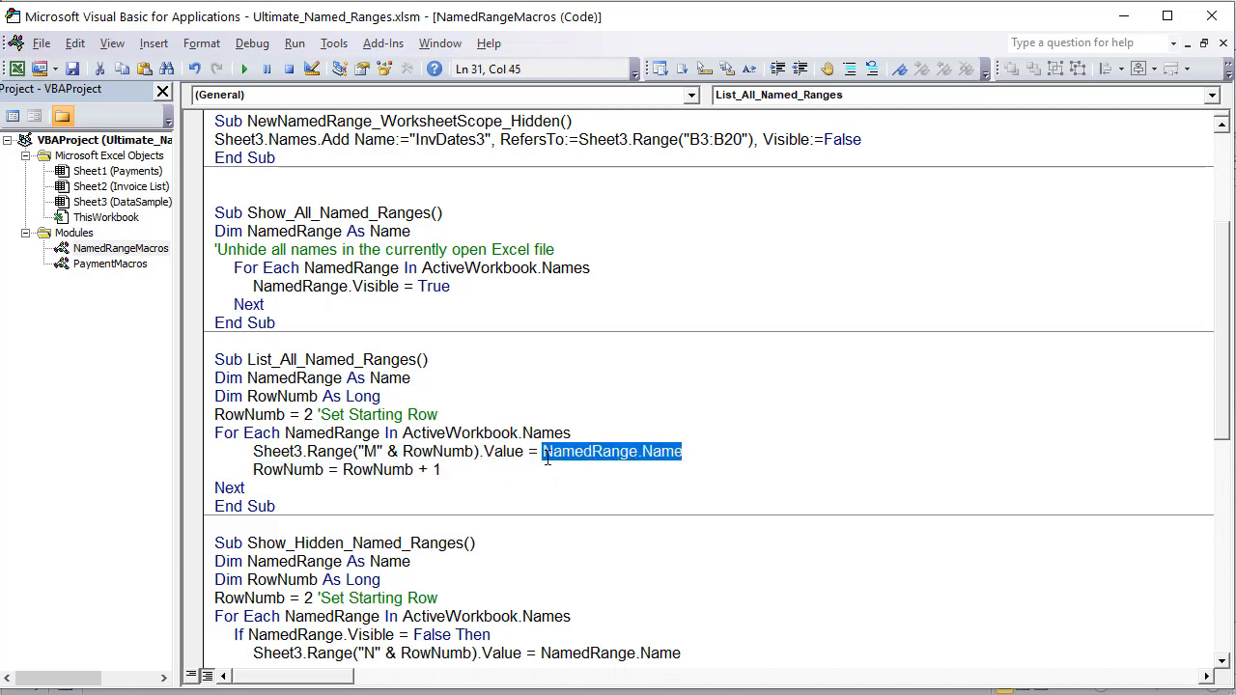
pyautogui.click(692, 468)
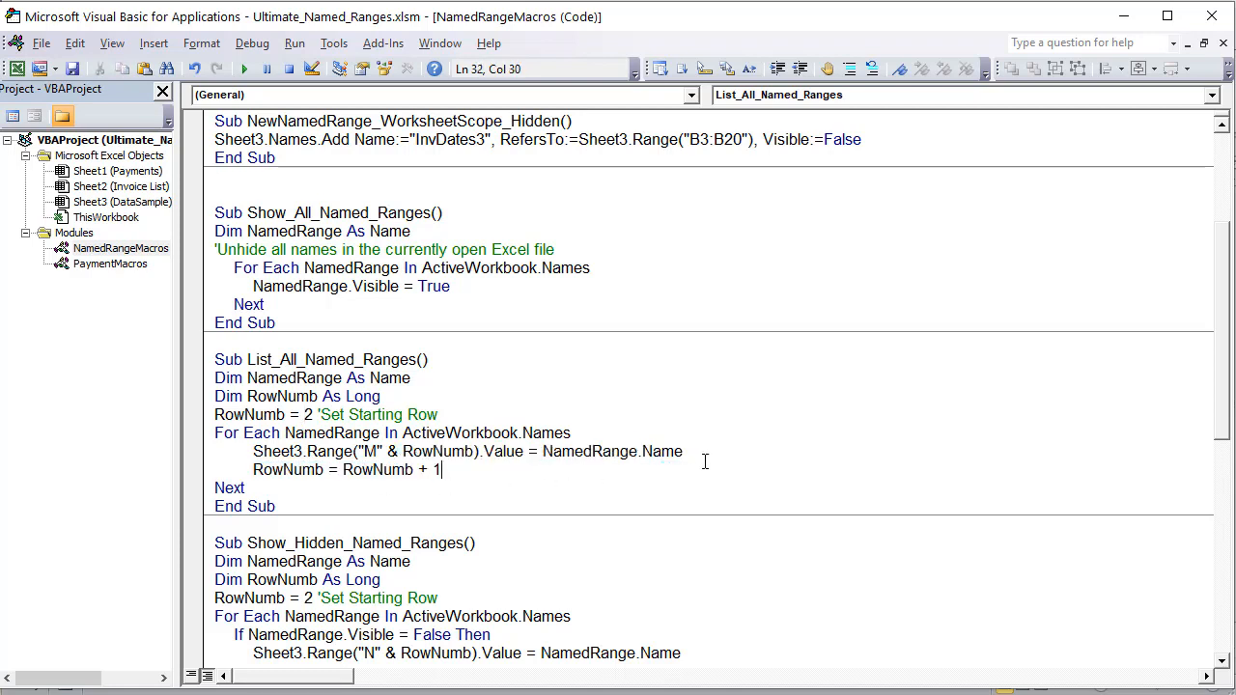
pyautogui.moveTo(641, 455); pyautogui.dragTo(551, 451)
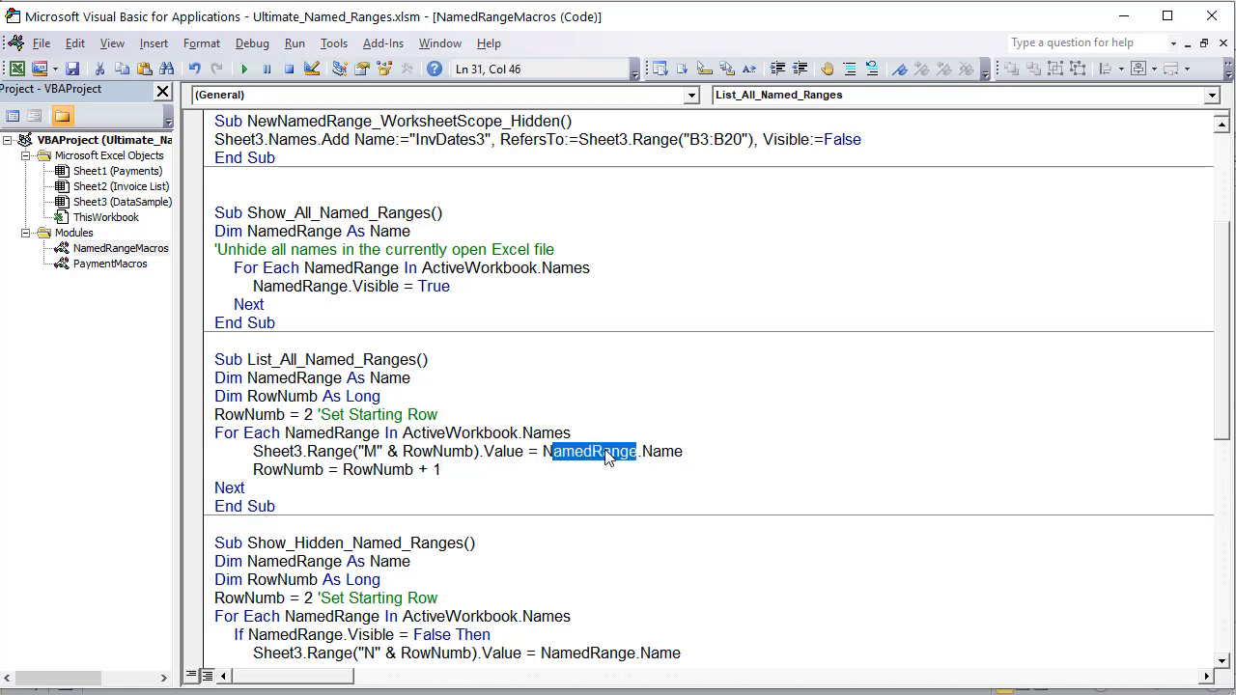
pyautogui.click(601, 451)
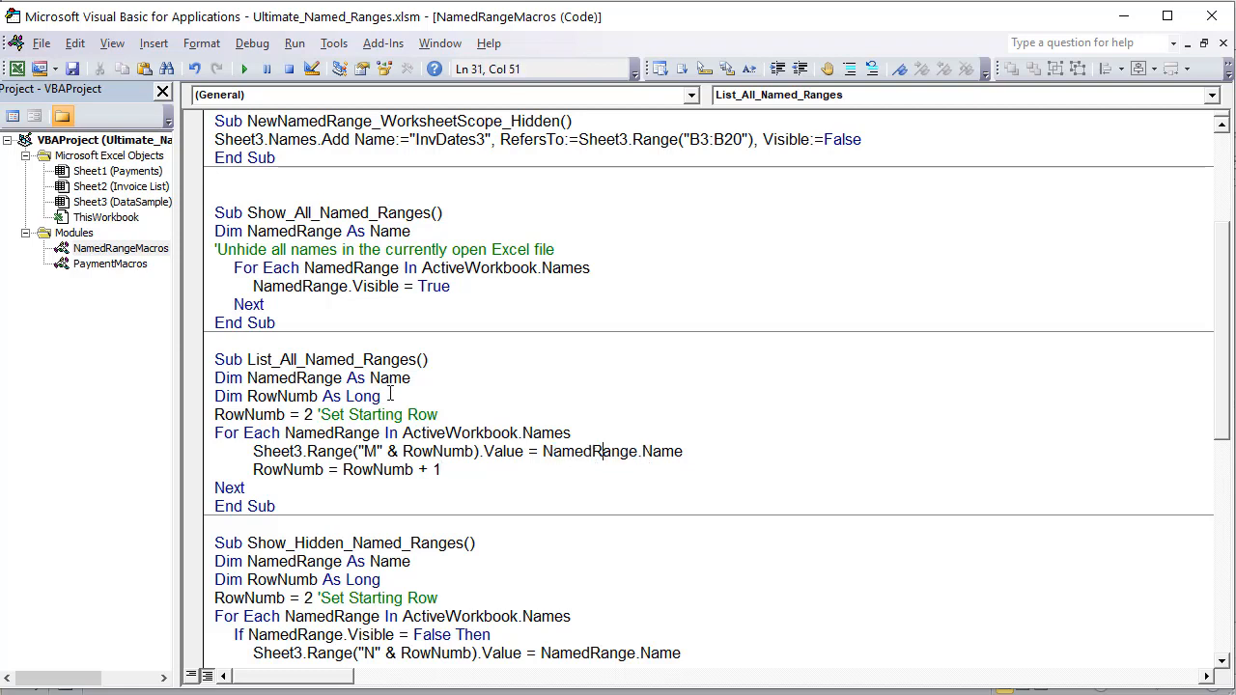
pyautogui.click(419, 377)
pyautogui.moveTo(419, 378); pyautogui.dragTo(231, 378)
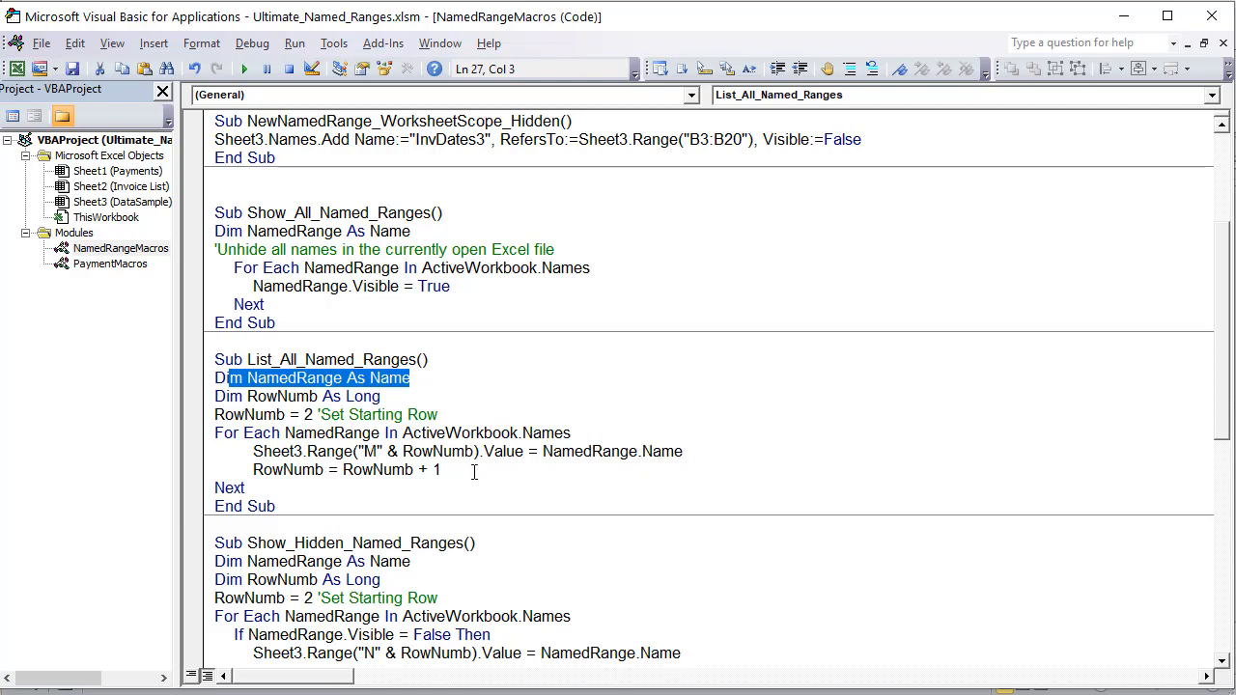
pyautogui.click(442, 469)
pyautogui.moveTo(442, 469); pyautogui.dragTo(249, 470)
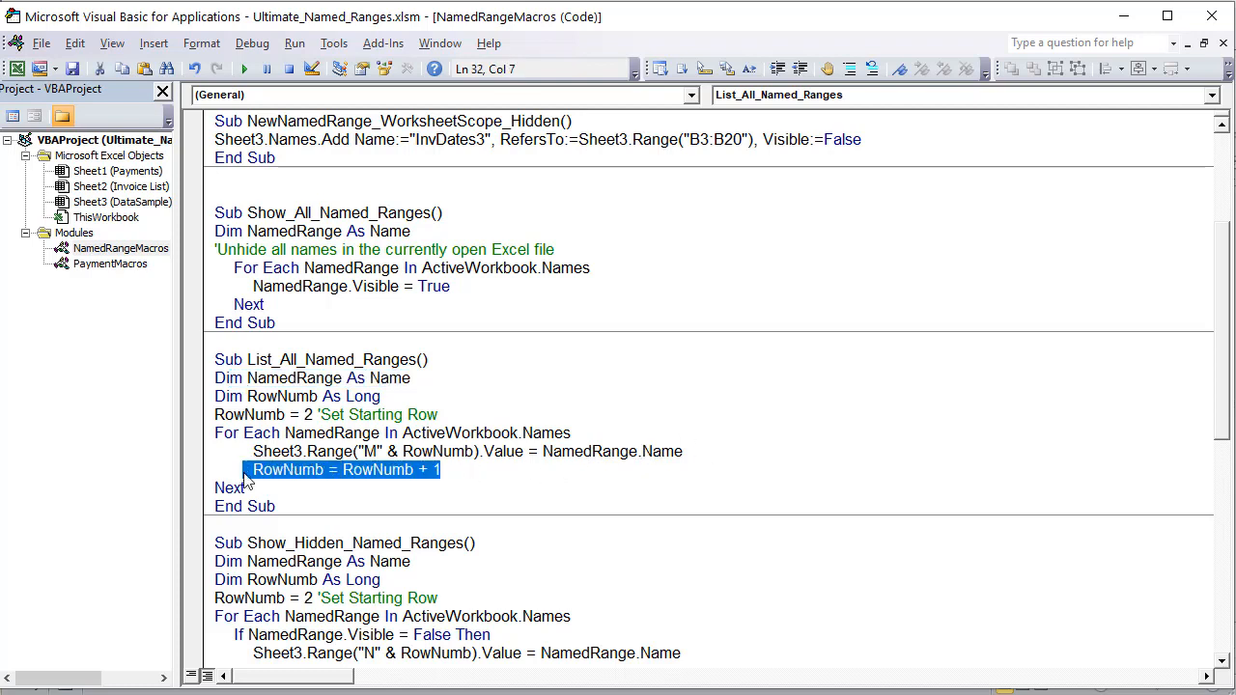
# Run the List_All_Named_Ranges macro to list every name in column M of DataSample, and clear the listed names from M2:M16
pyautogui.click(288, 397)
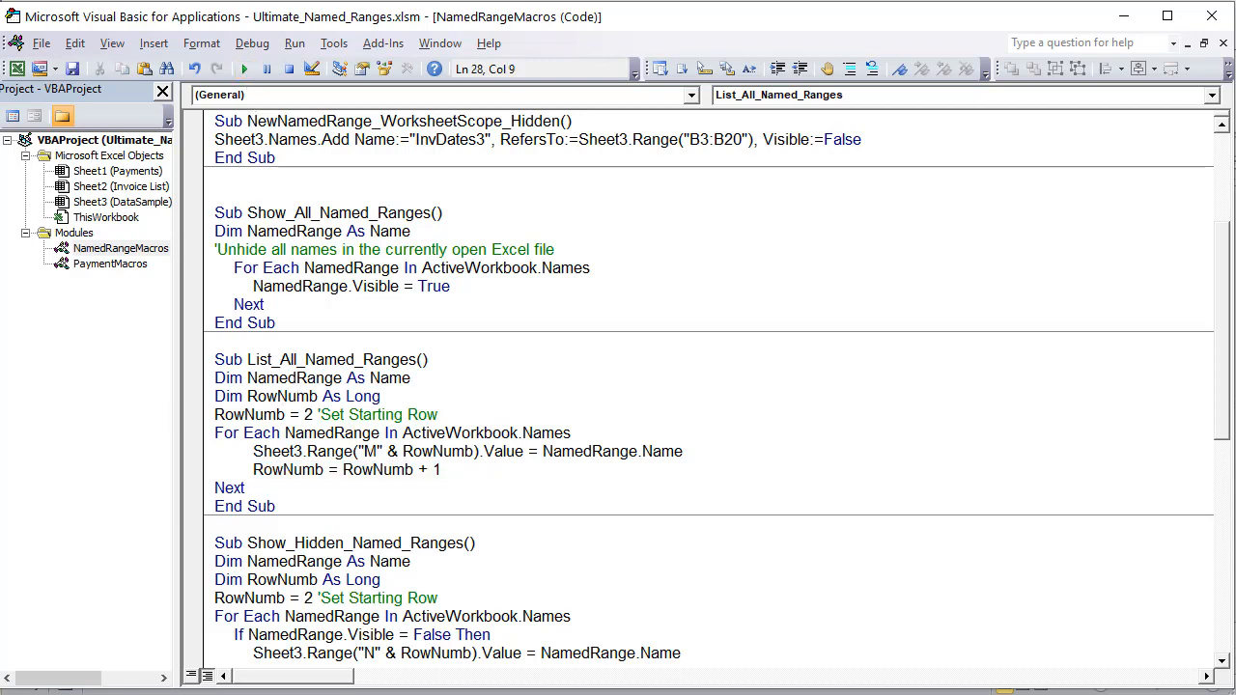
pyautogui.hotkey('alt', 'F11')
pyautogui.click(953, 208)
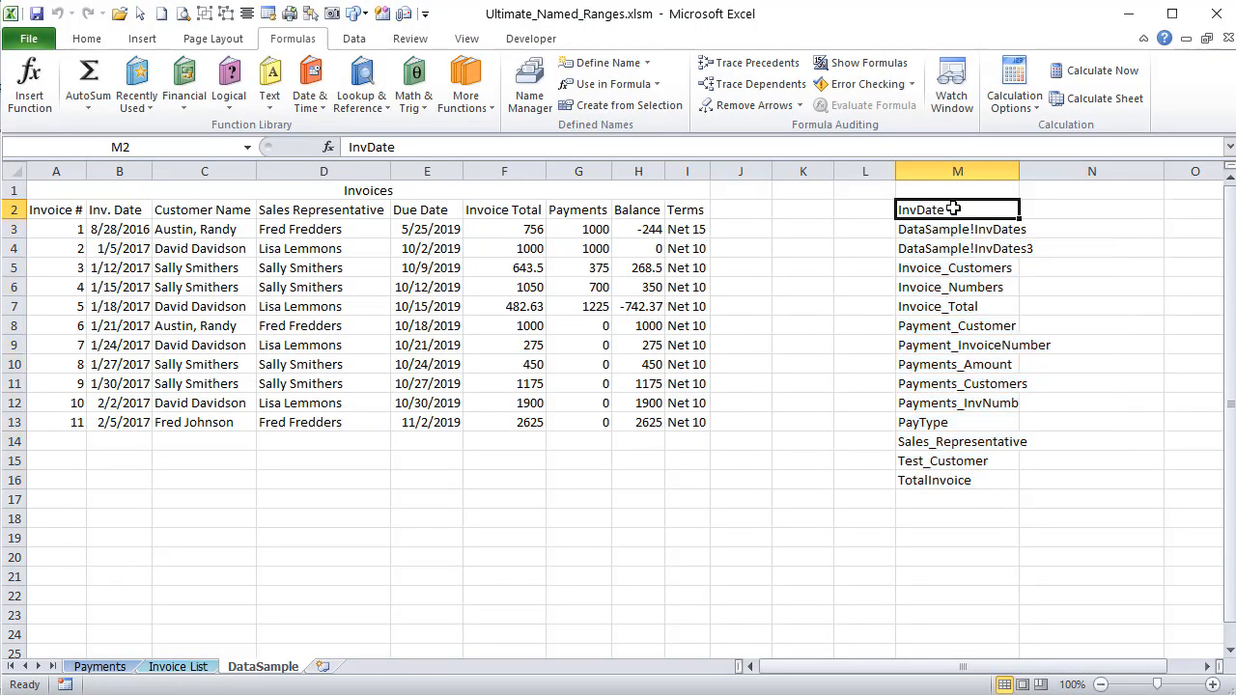
pyautogui.moveTo(953, 208); pyautogui.dragTo(950, 488)
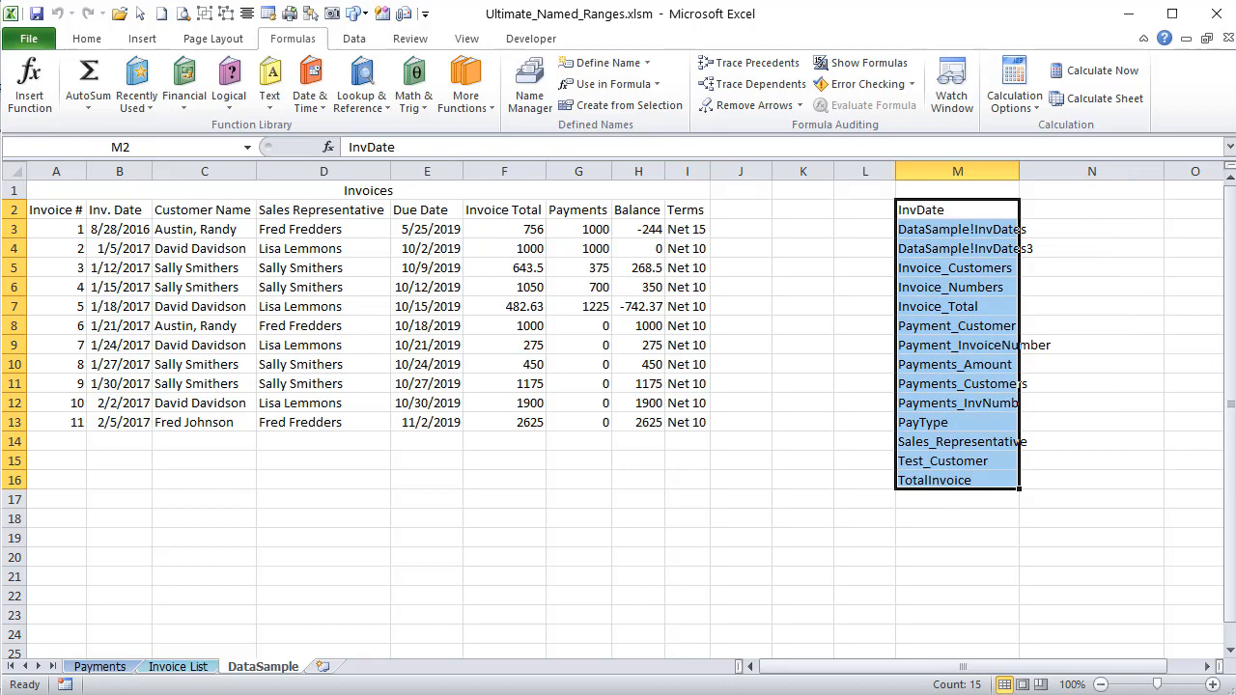
pyautogui.press('Delete')
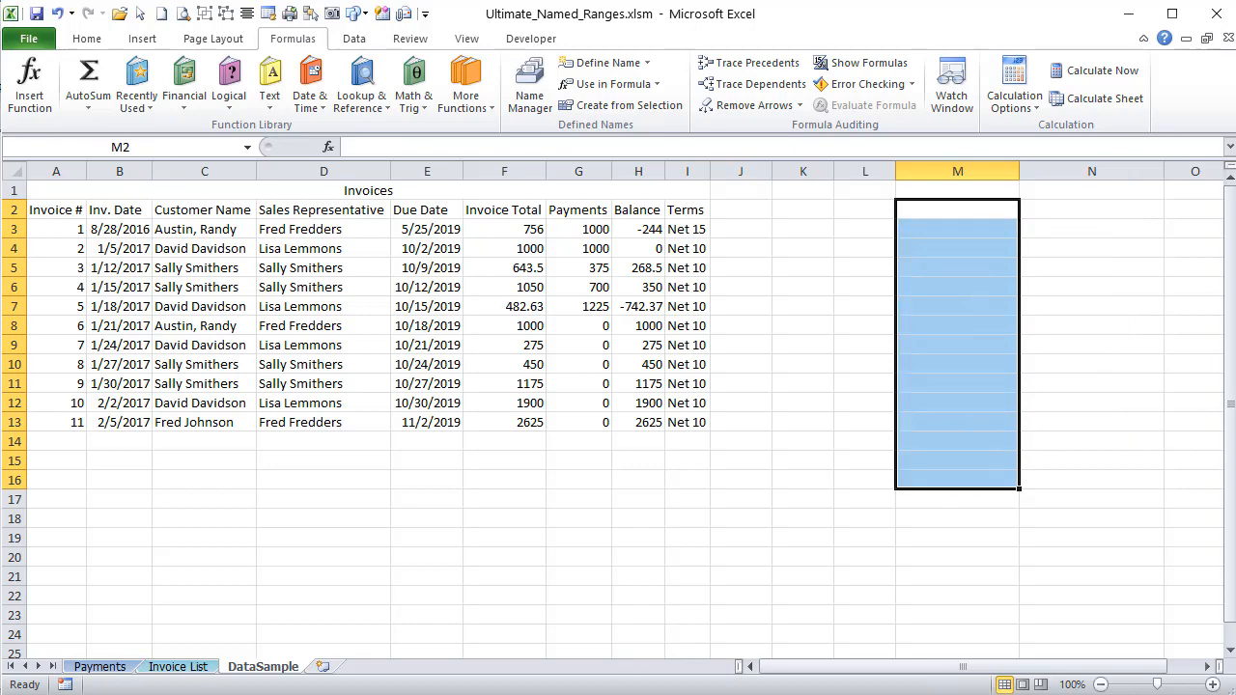
# Delete the InvDates3 name from the workbook and close the Name Manager
pyautogui.hotkey('alt', 'F11')
pyautogui.scroll(1, 374, 438)
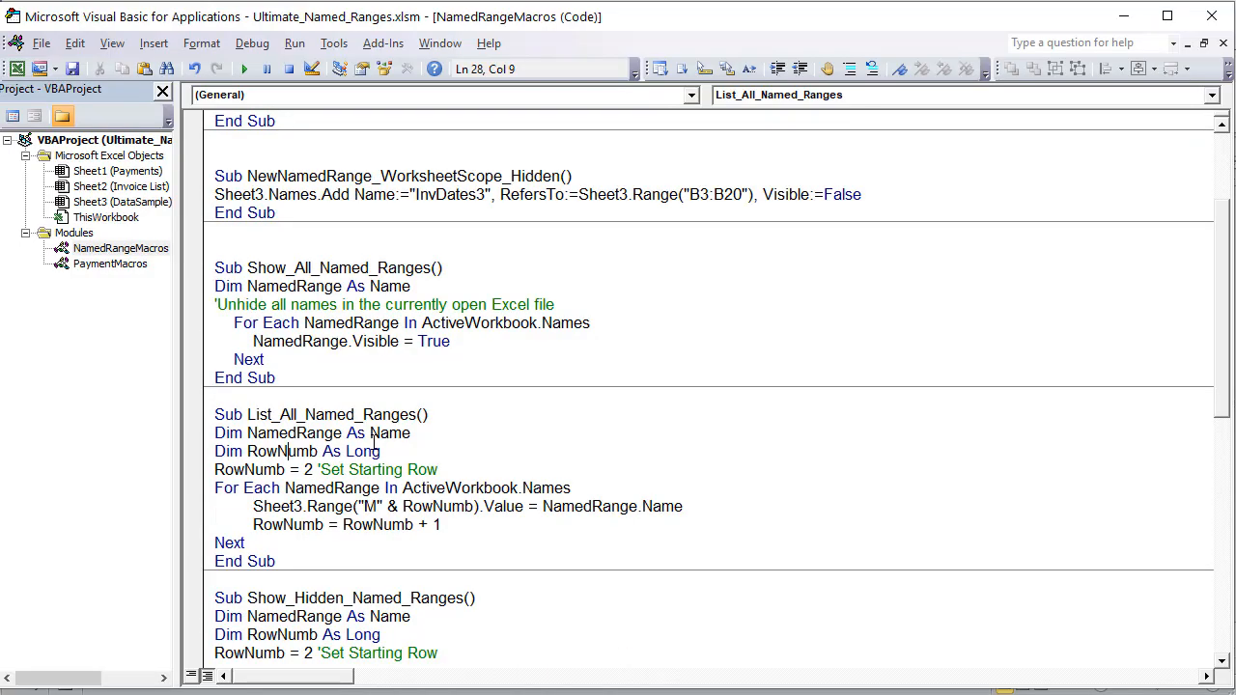
pyautogui.scroll(-3, 372, 471)
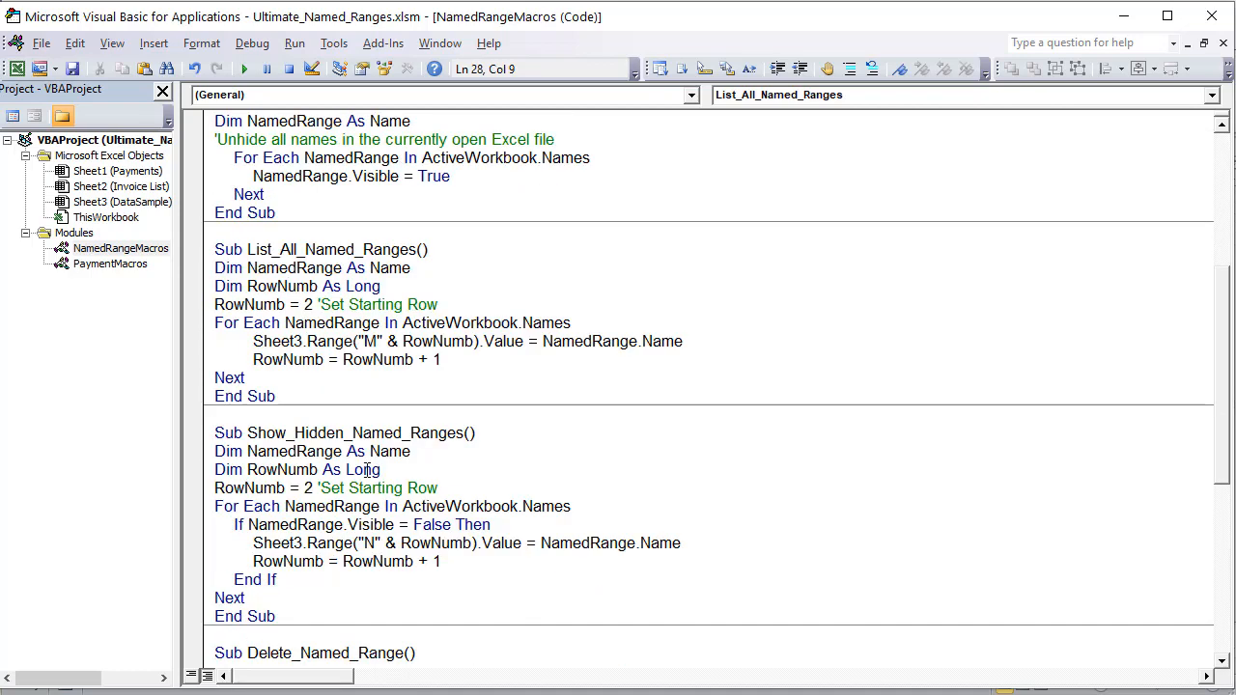
pyautogui.scroll(2, 397, 478)
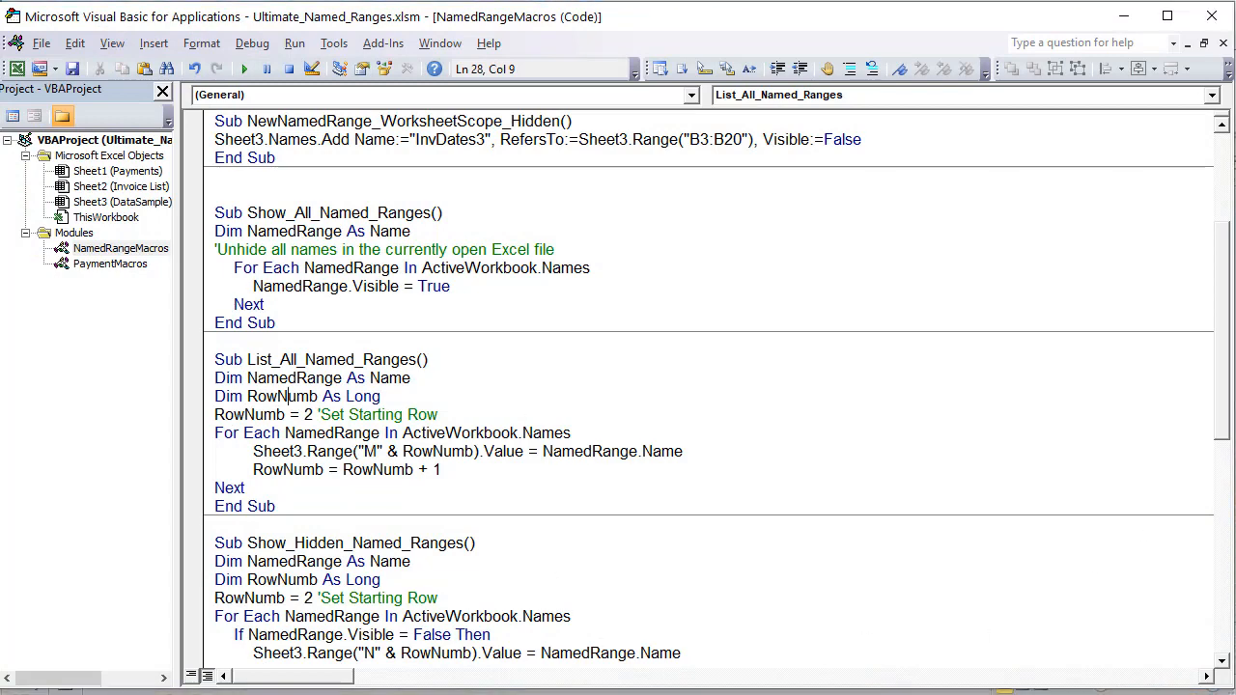
pyautogui.hotkey('alt', 'F11')
pyautogui.click(529, 87)
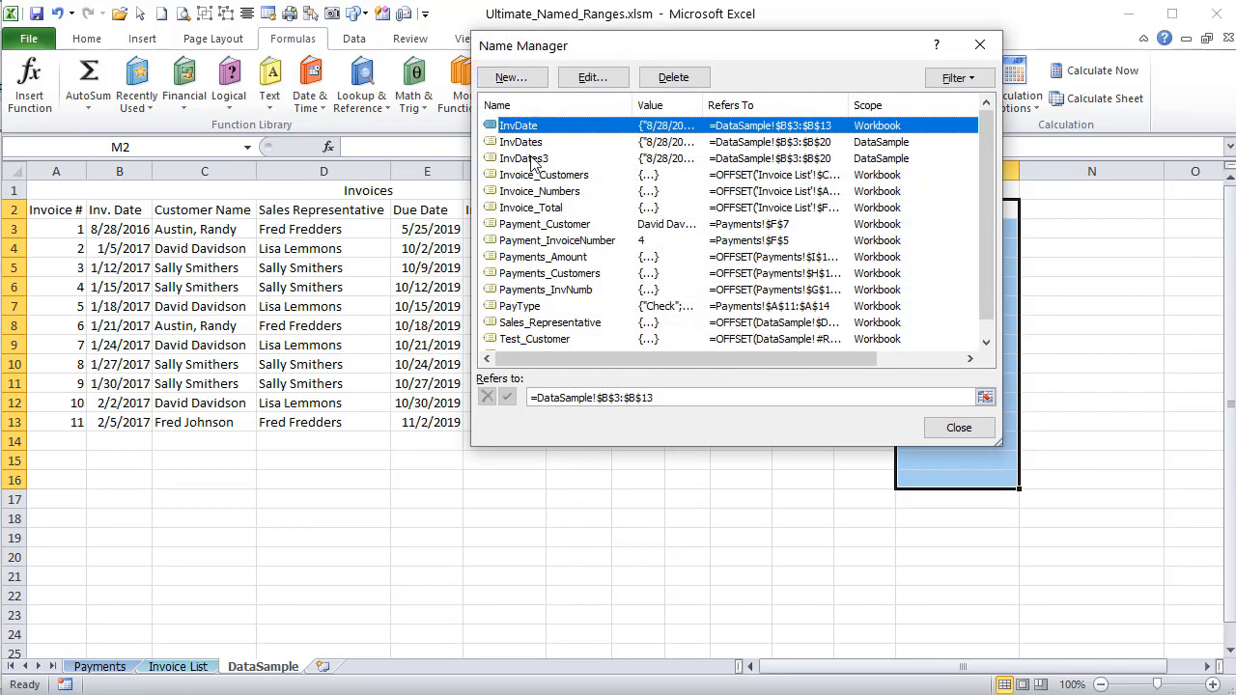
pyautogui.click(530, 159)
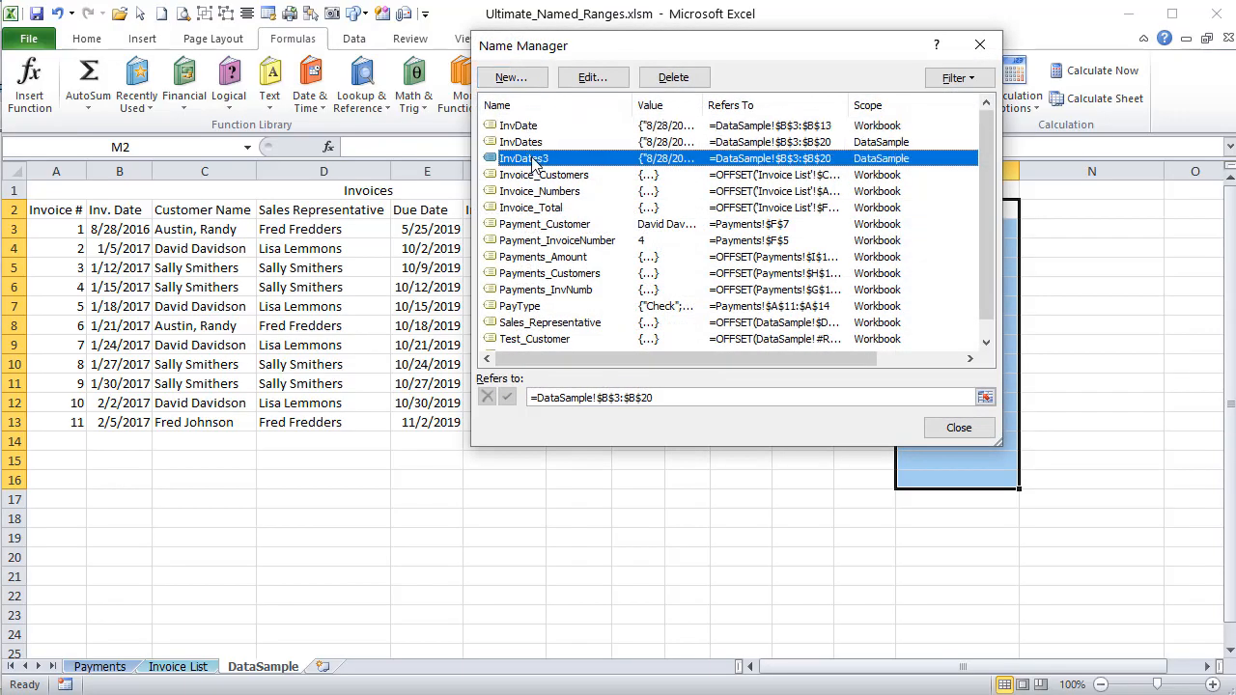
pyautogui.click(672, 79)
pyautogui.click(892, 513)
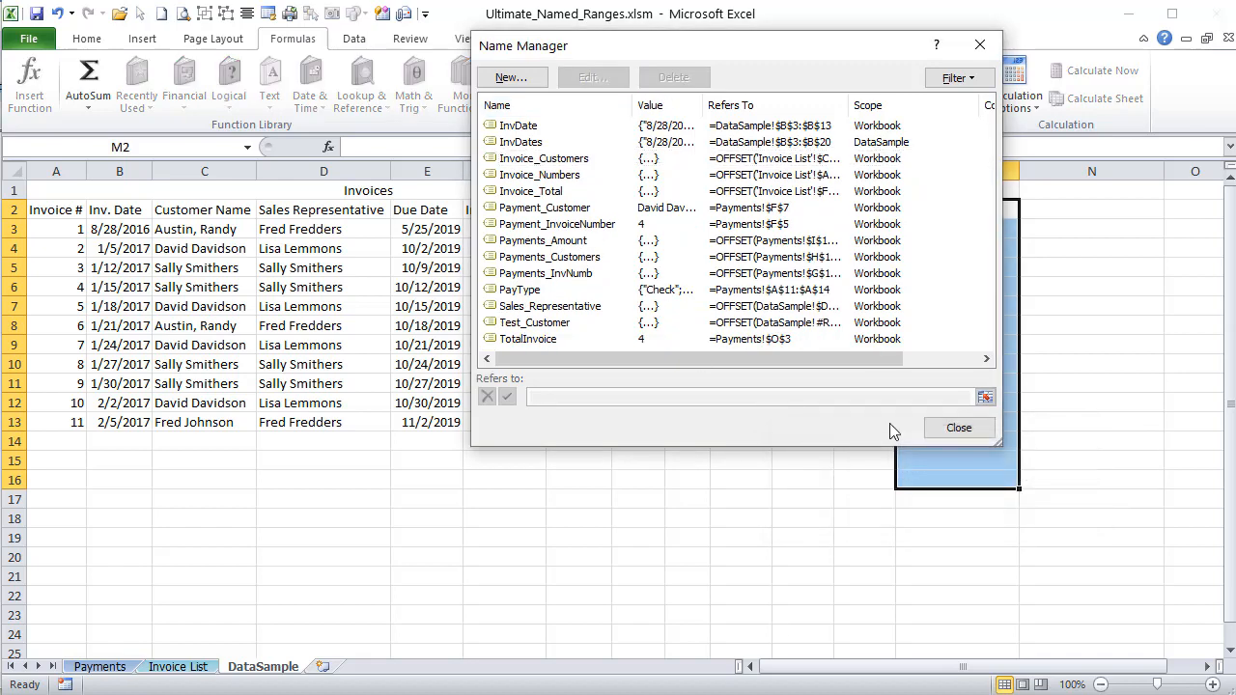
pyautogui.click(975, 431)
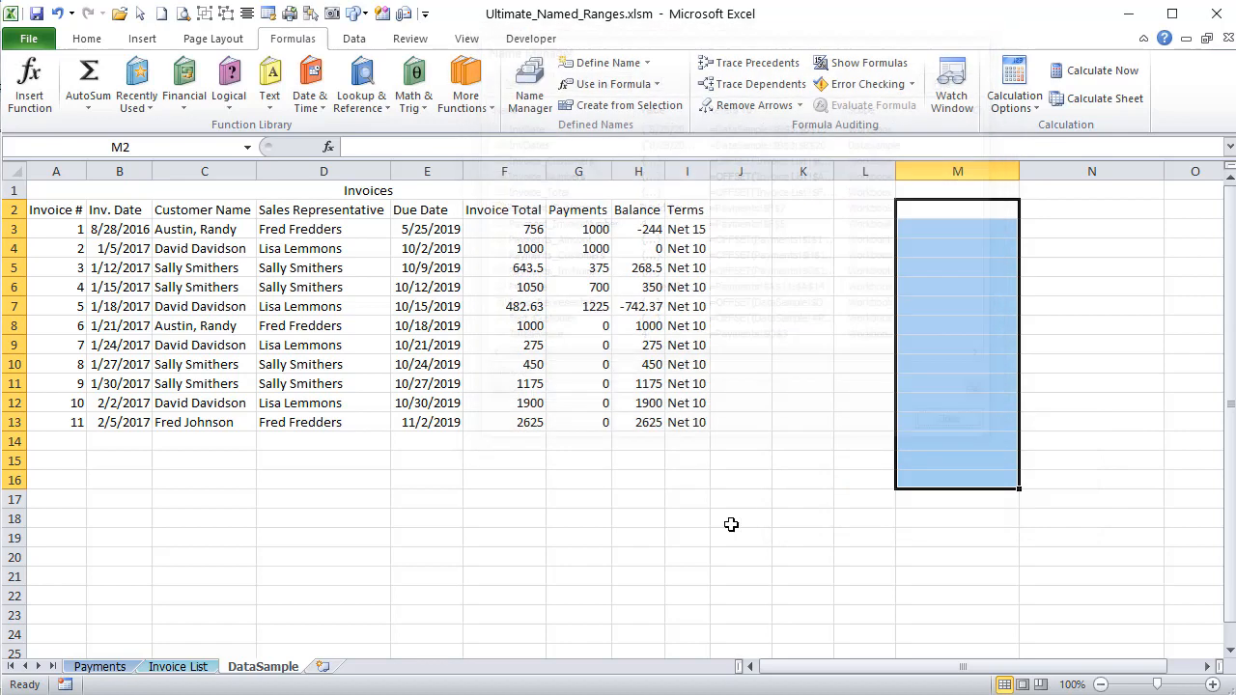
pyautogui.click(731, 522)
# Run the NewNamedRange_WorksheetScope_Hidden macro to create the hidden name InvDates3 for DataSample B3:B20
pyautogui.hotkey('alt', 'F11')
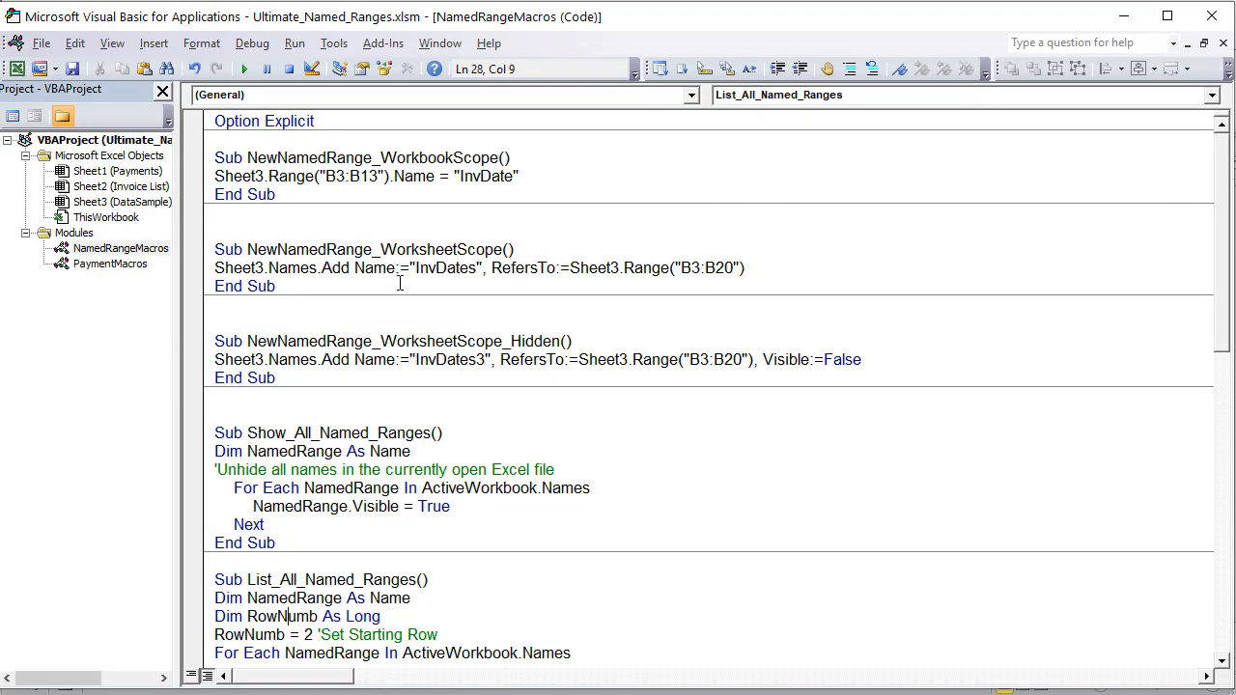
pyautogui.click(353, 361)
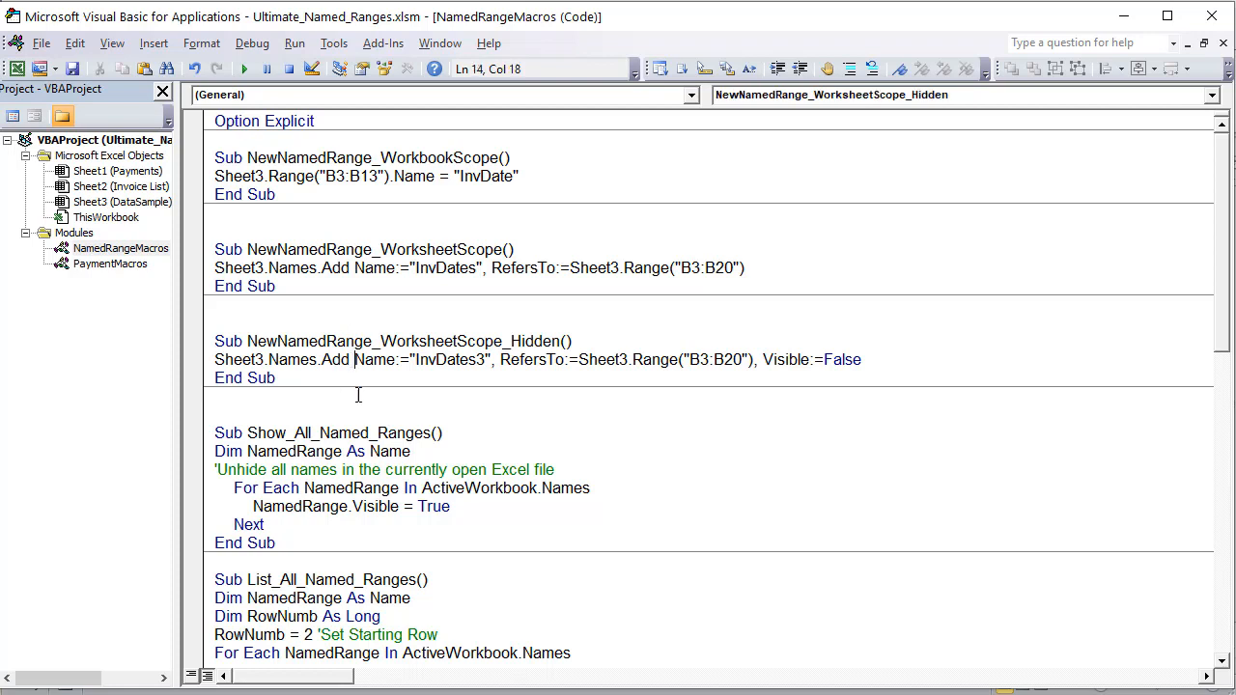
pyautogui.click(251, 70)
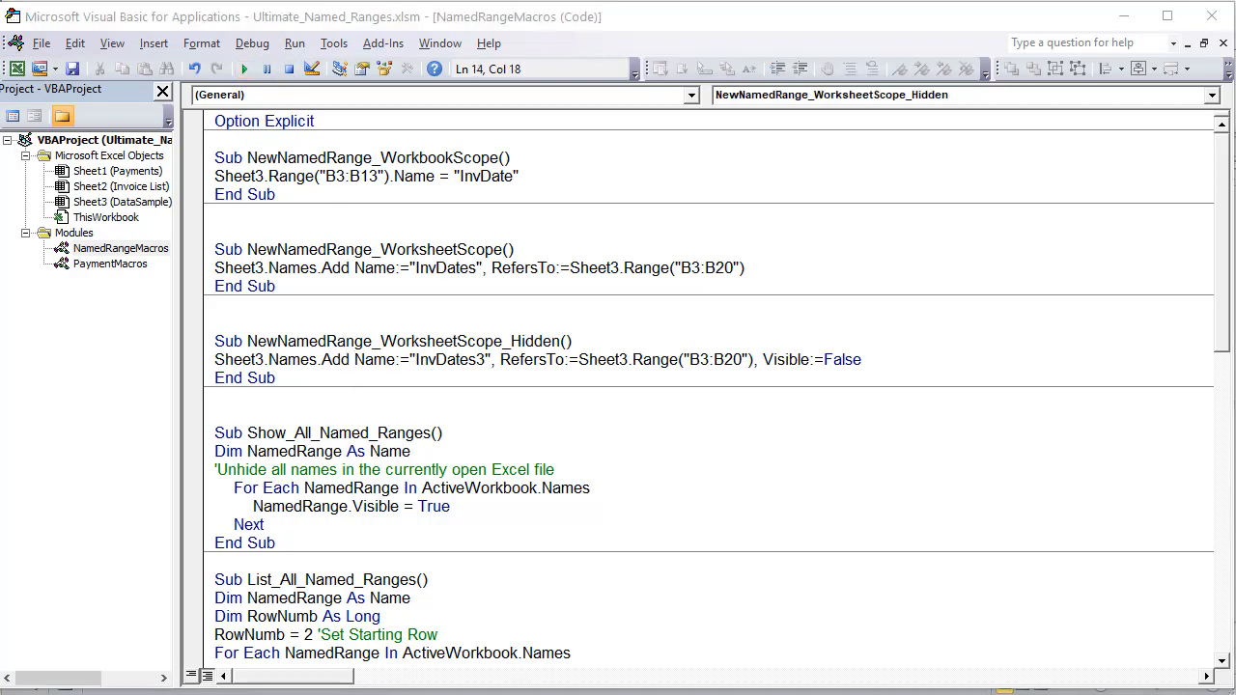
# Check whether InvDates3 is listed in the workbook's Name Manager and close it
pyautogui.hotkey('alt', 'F11')
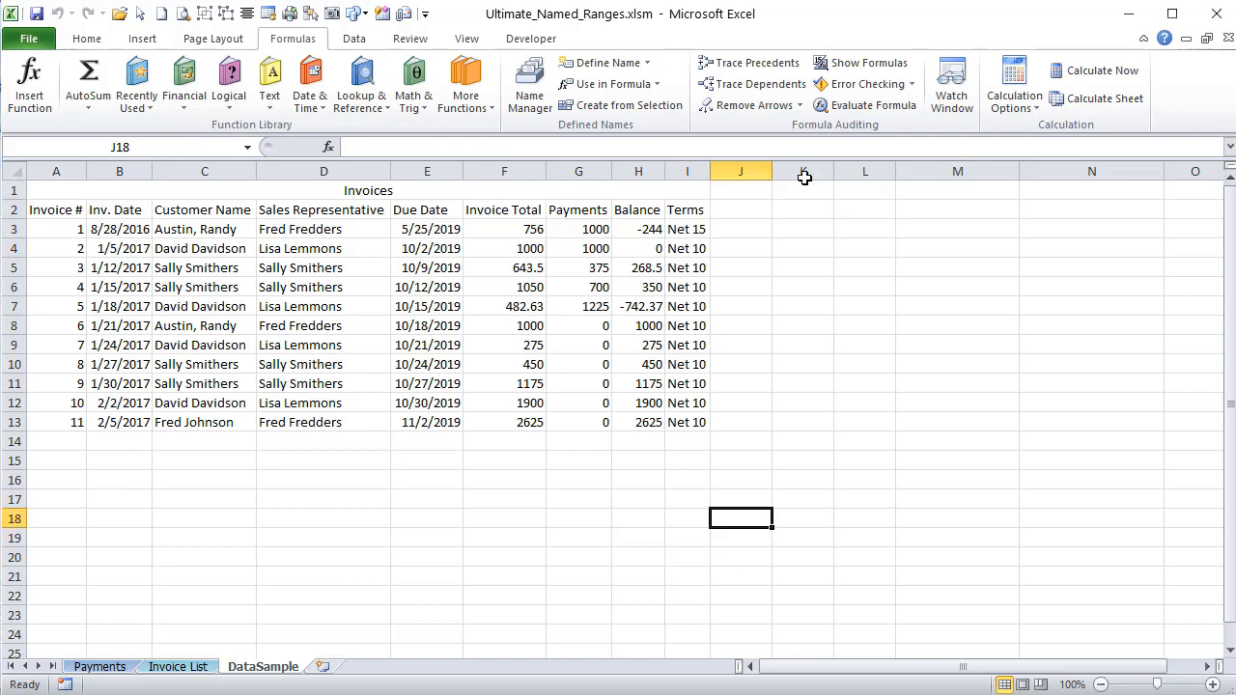
pyautogui.click(538, 94)
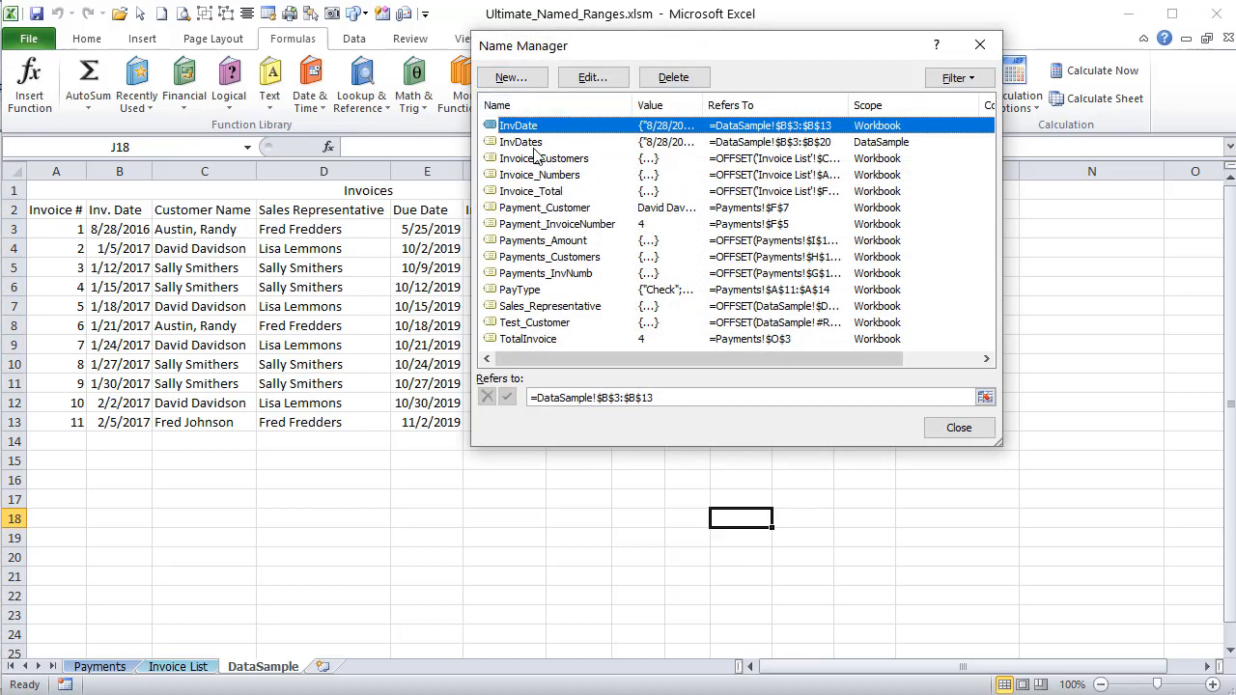
pyautogui.click(956, 433)
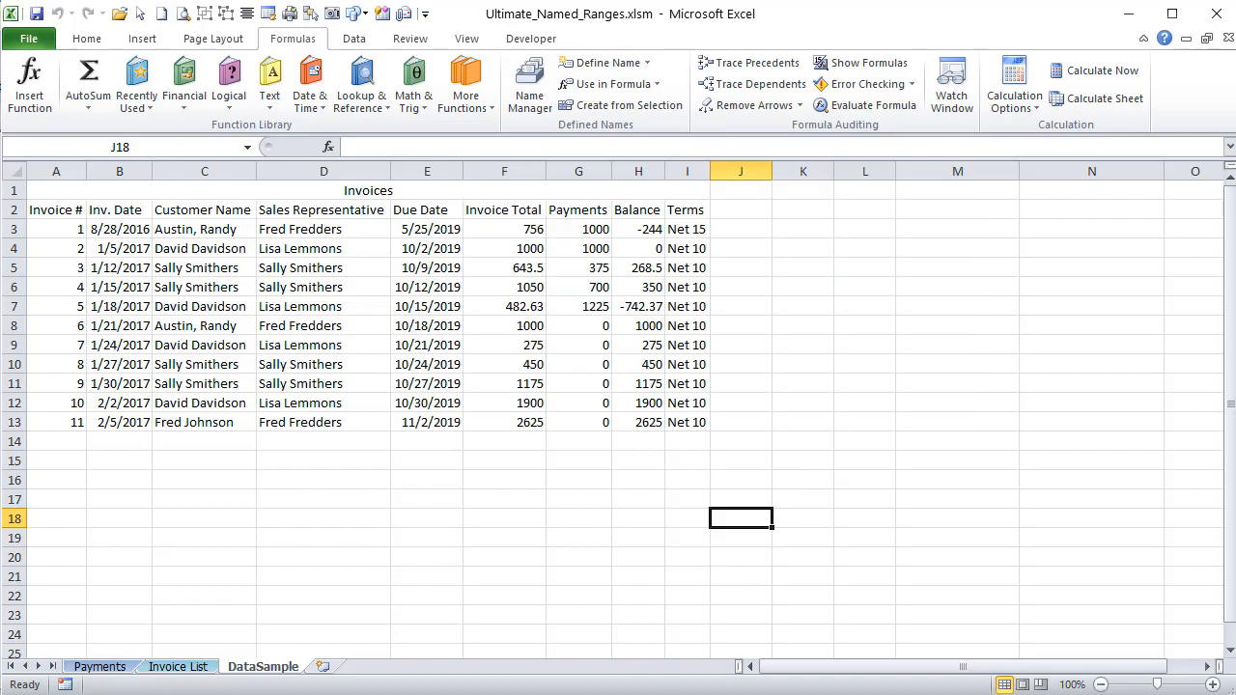
# Examine the Show_Hidden_Named_Ranges macro's declarations, starting row, Visible = False condition and column N output in the NamedRangeMacros module
pyautogui.hotkey('alt', 'F11')
pyautogui.scroll(-7, 413, 469)
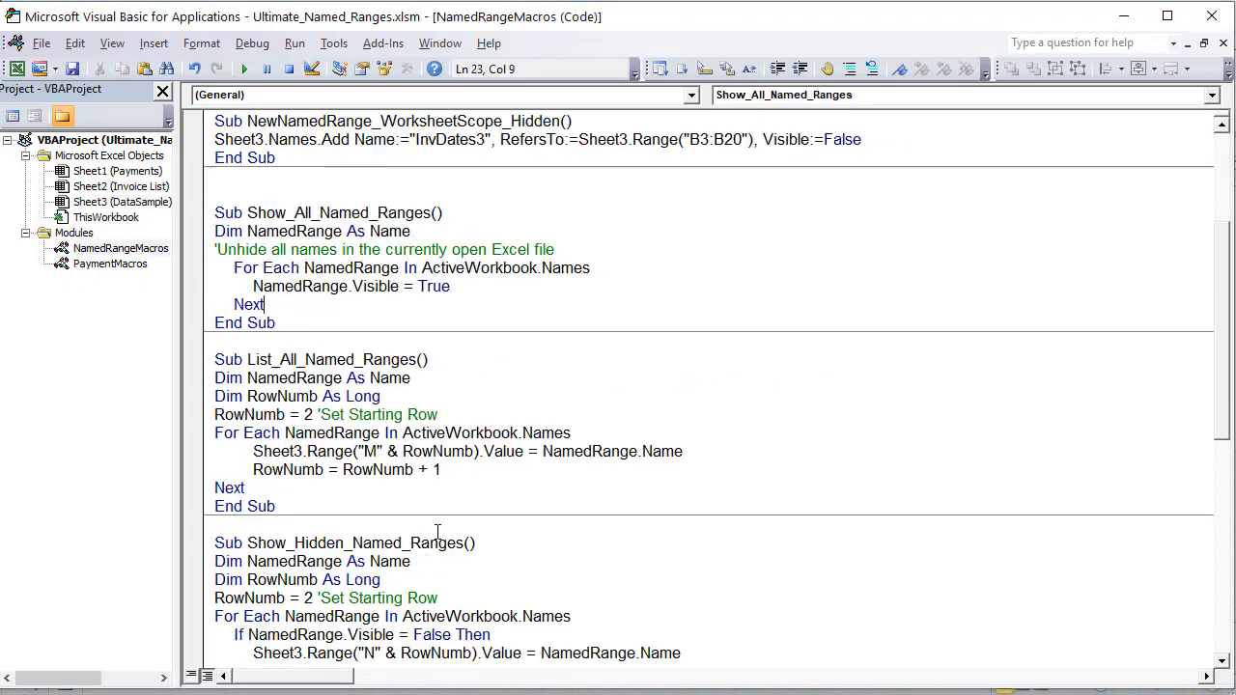
pyautogui.click(412, 470)
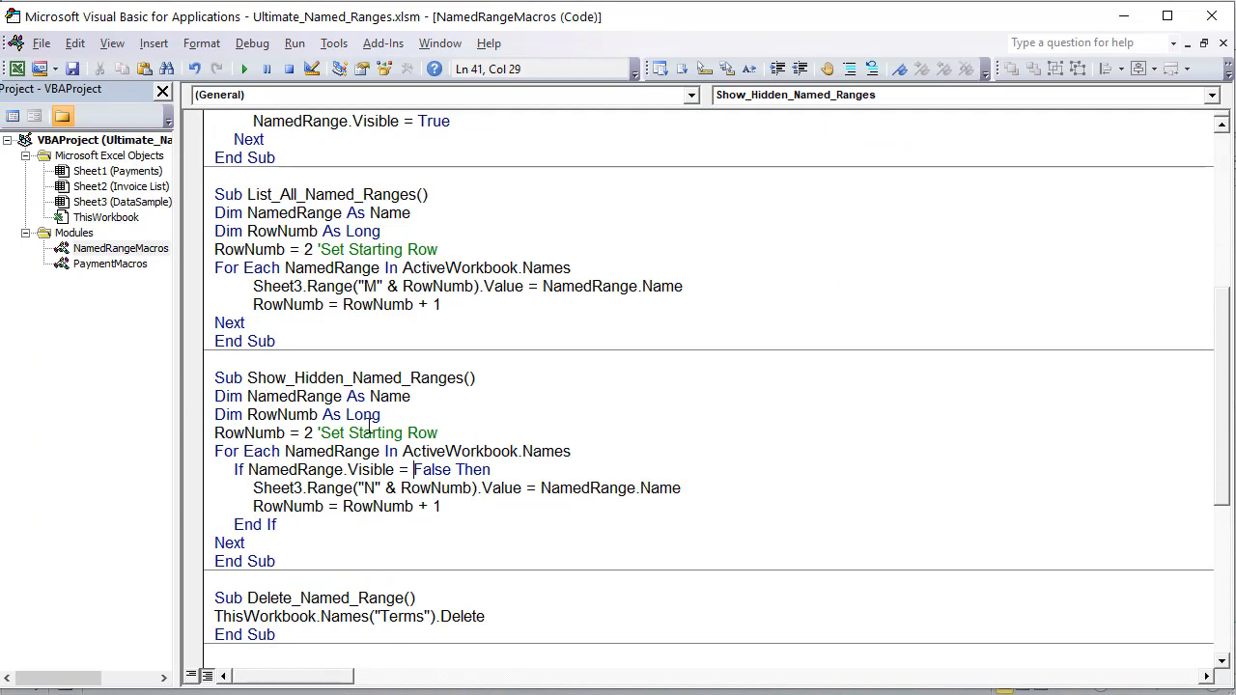
pyautogui.moveTo(430, 395); pyautogui.dragTo(203, 394)
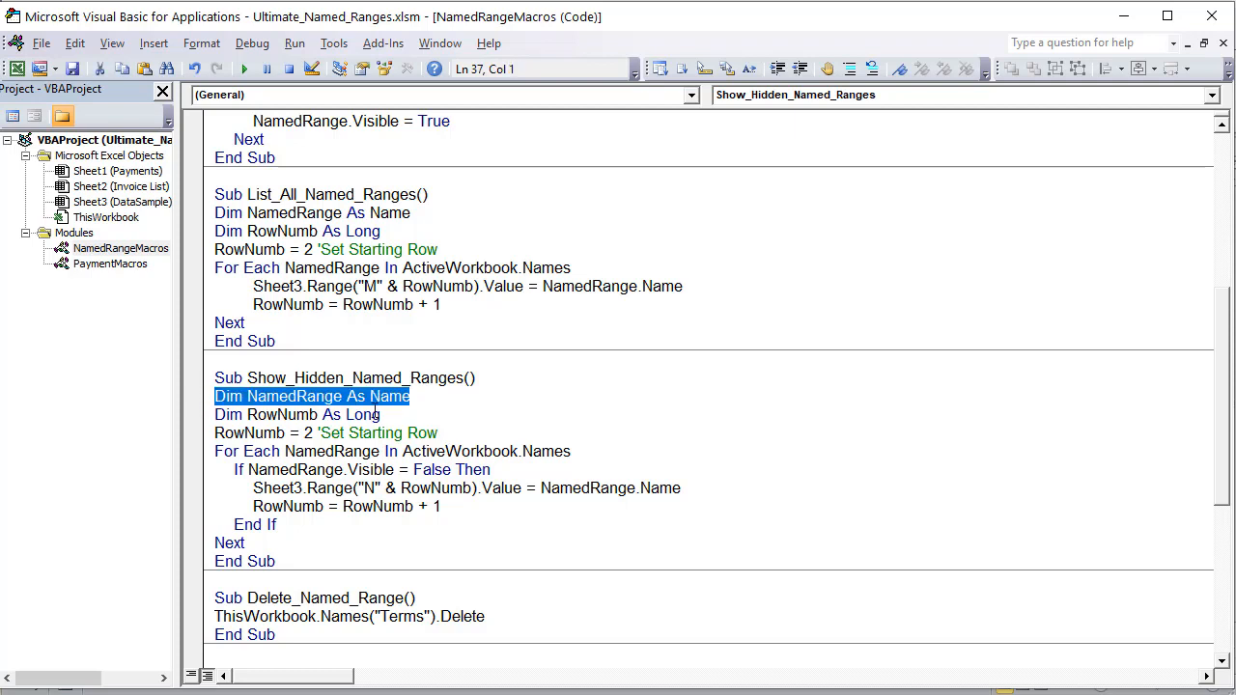
pyautogui.moveTo(418, 432); pyautogui.dragTo(209, 417)
pyautogui.click(362, 467)
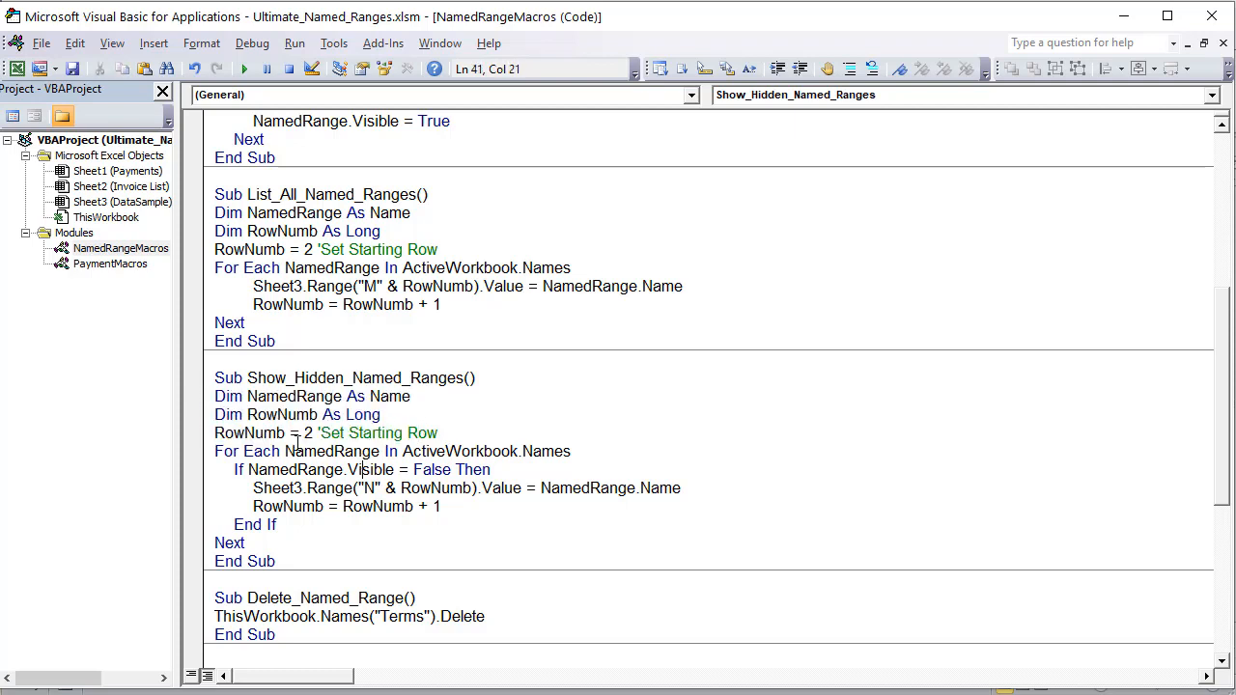
pyautogui.moveTo(302, 433); pyautogui.dragTo(289, 433)
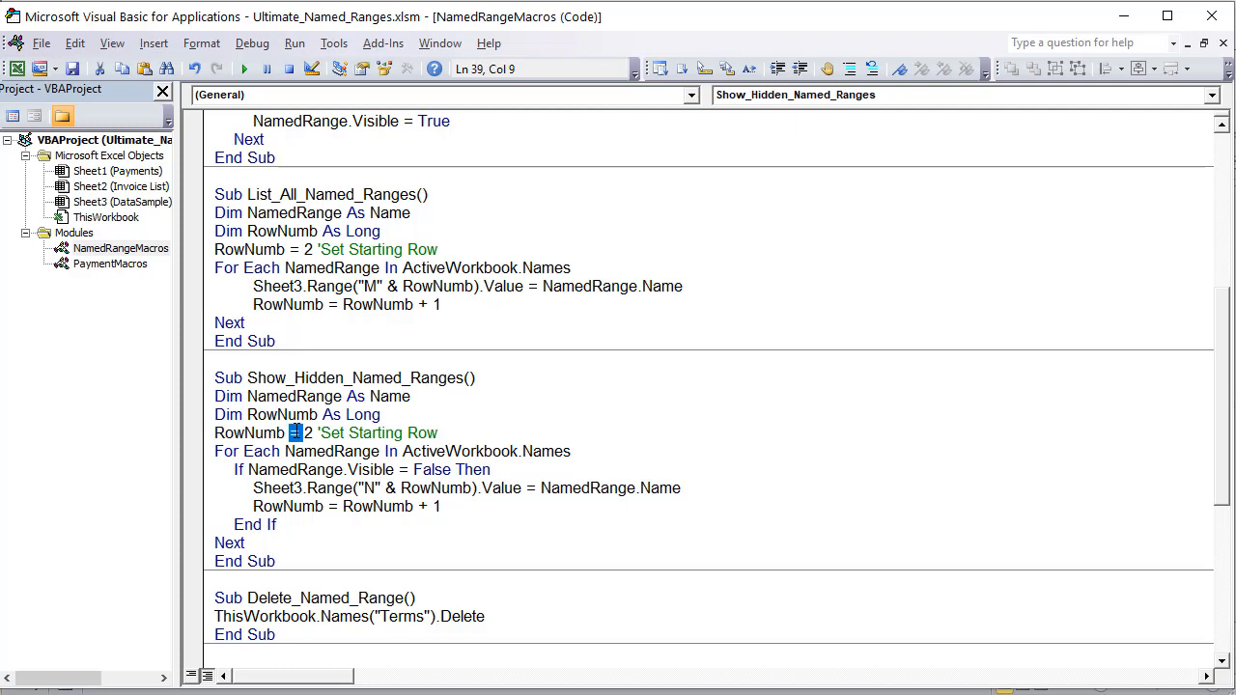
pyautogui.doubleClick(368, 487)
pyautogui.moveTo(232, 471)
pyautogui.mouseDown()
pyautogui.moveTo(514, 480)
pyautogui.moveTo(230, 482)
pyautogui.mouseUp()
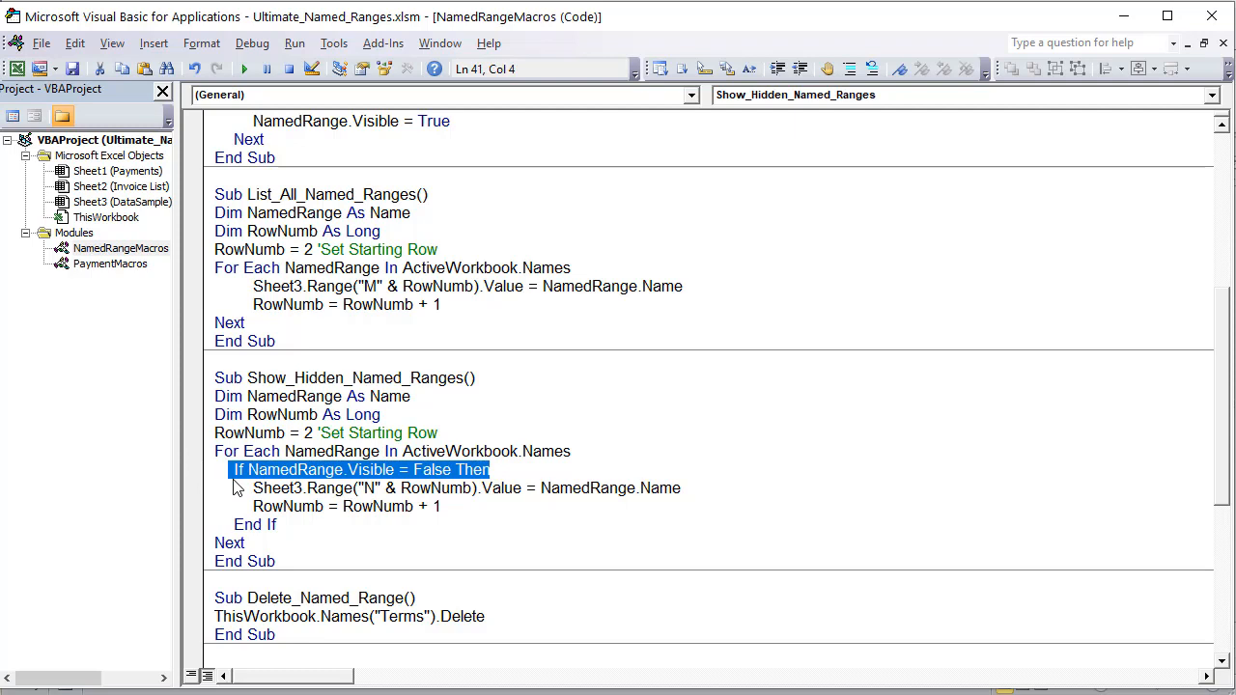
# Run the Show_Hidden_Named_Ranges macro to list the hidden names in column N of DataSample
pyautogui.click(285, 451)
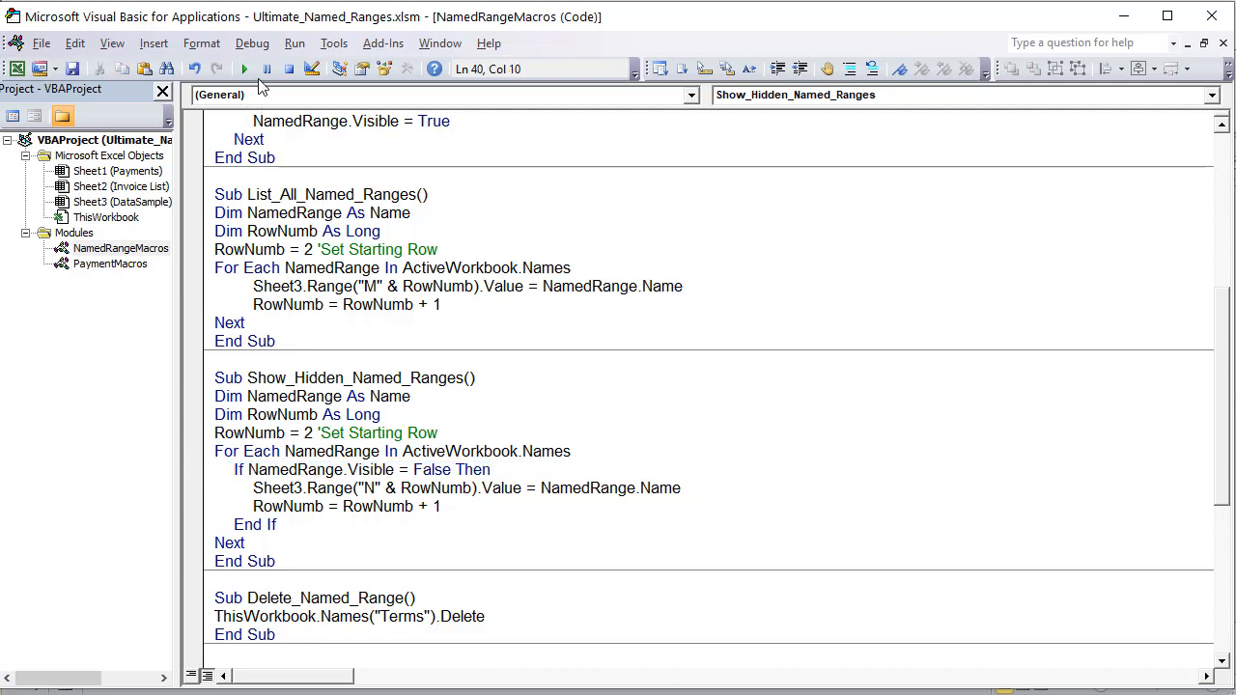
pyautogui.click(245, 71)
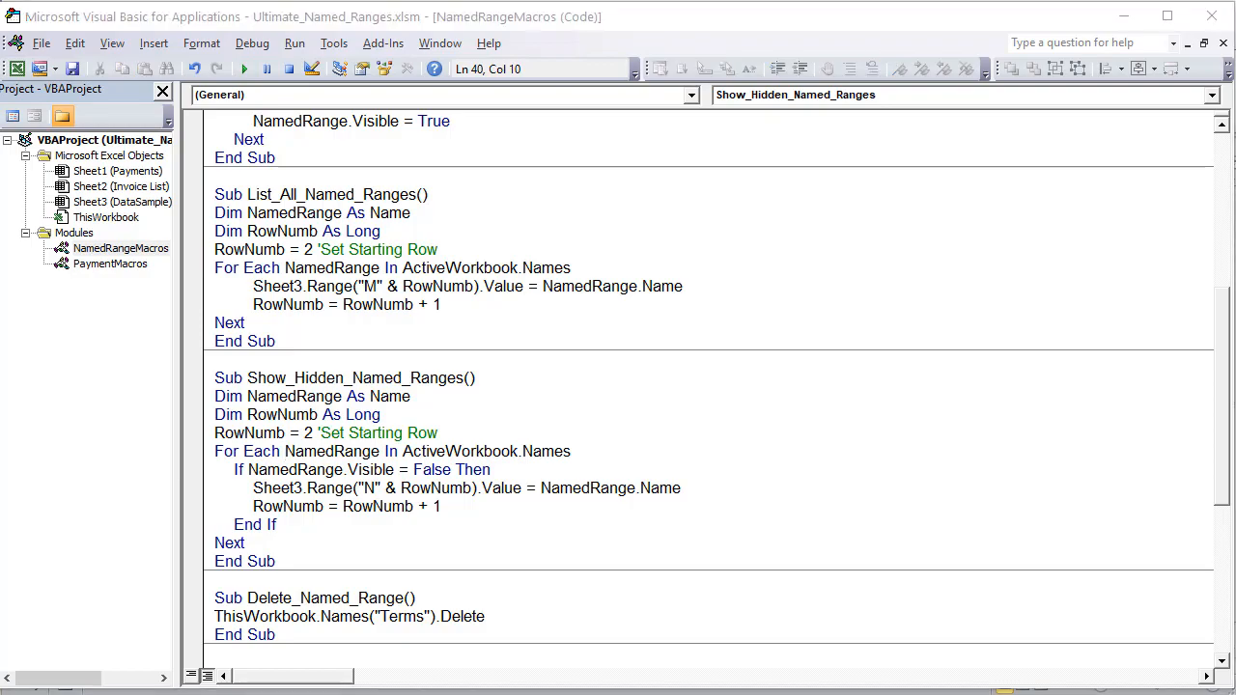
pyautogui.hotkey('alt', 'F11')
pyautogui.click(1041, 214)
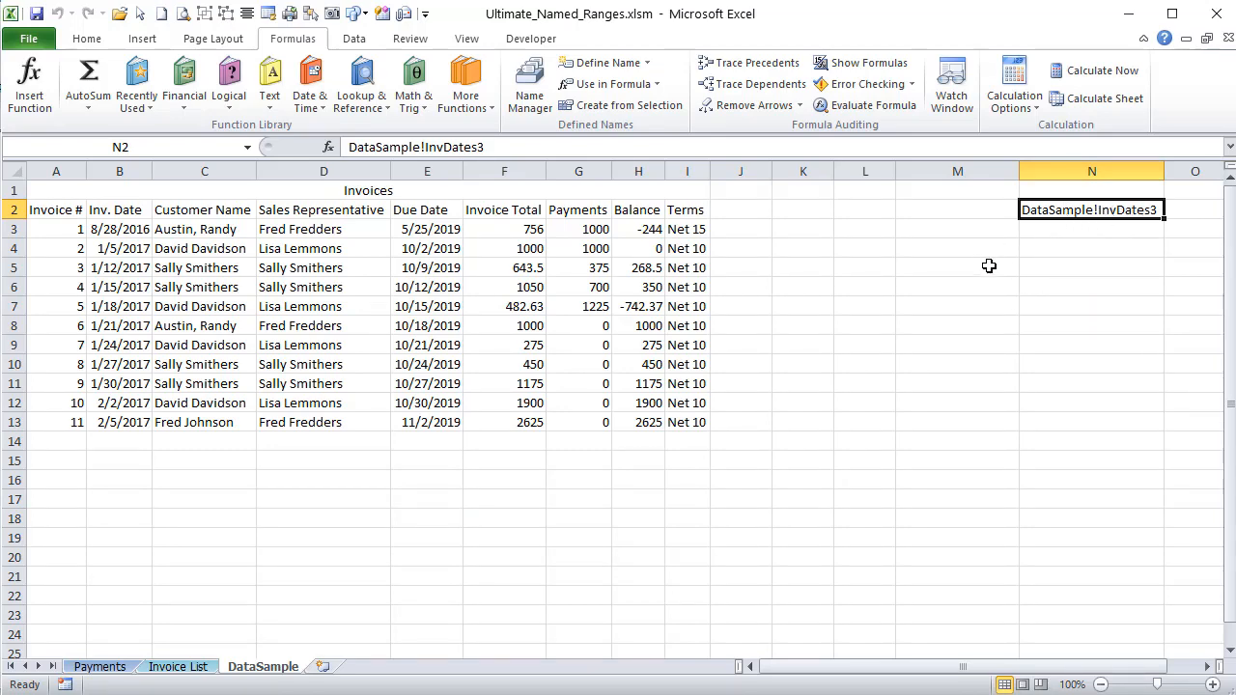
# Check whether the hidden name from N2 appears in the workbook's Name Manager and close it
pyautogui.click(530, 87)
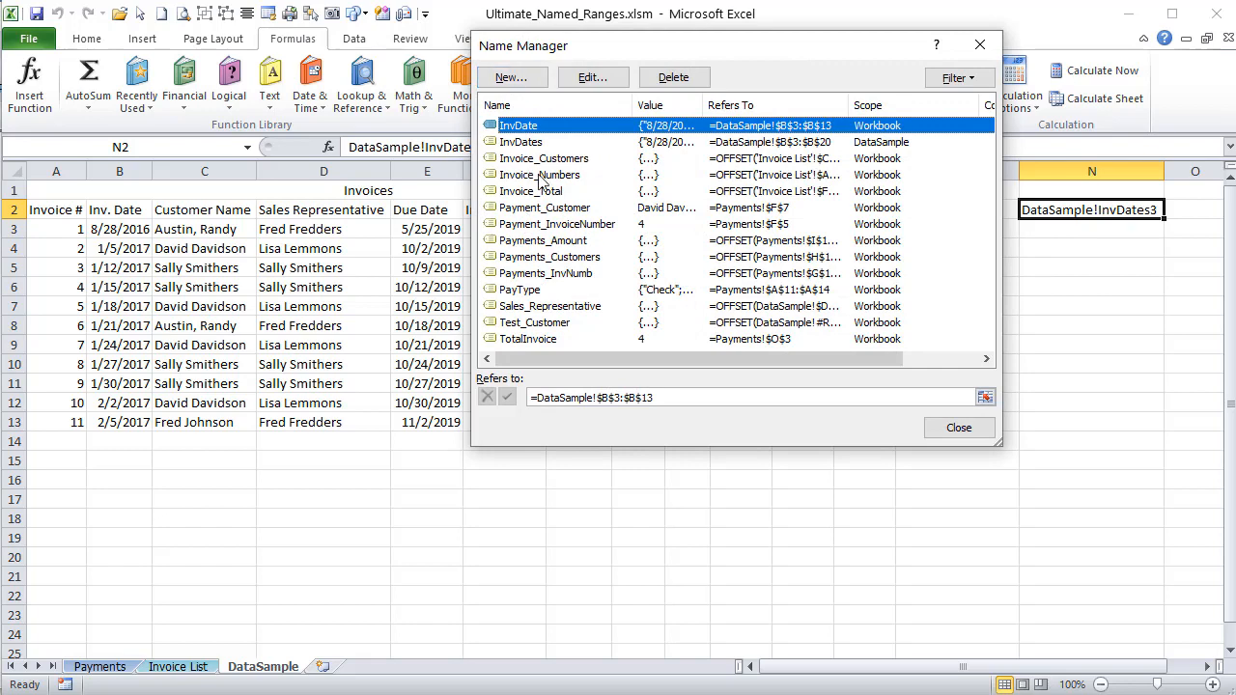
pyautogui.click(979, 46)
pyautogui.click(1039, 243)
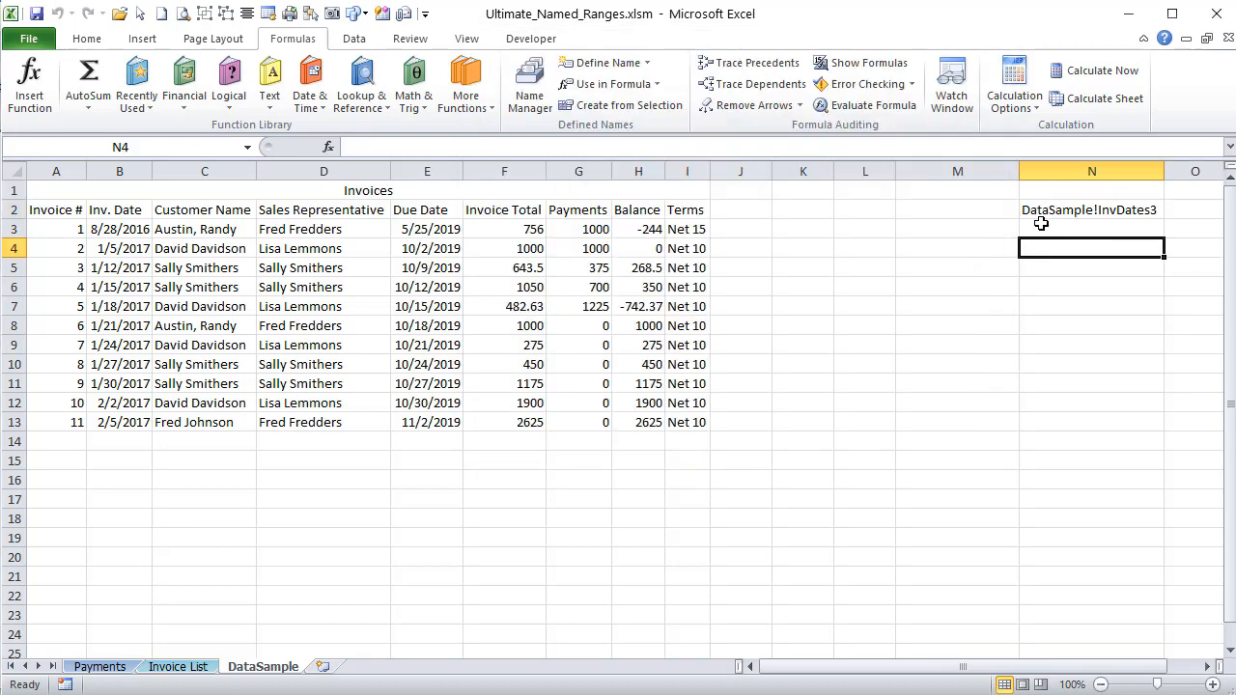
# Clear the listed hidden names from cells N2:N21 of DataSample
pyautogui.moveTo(1040, 210); pyautogui.dragTo(1069, 378)
pyautogui.click(1039, 209)
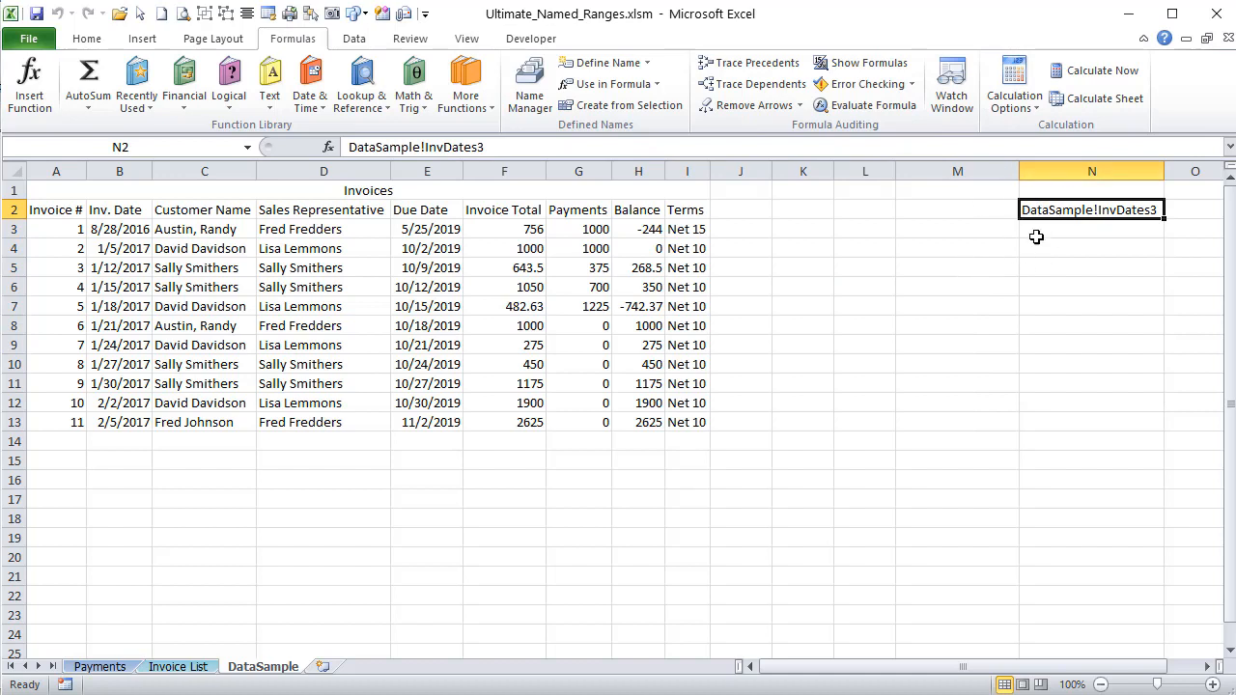
pyautogui.moveTo(1054, 214); pyautogui.dragTo(1083, 569)
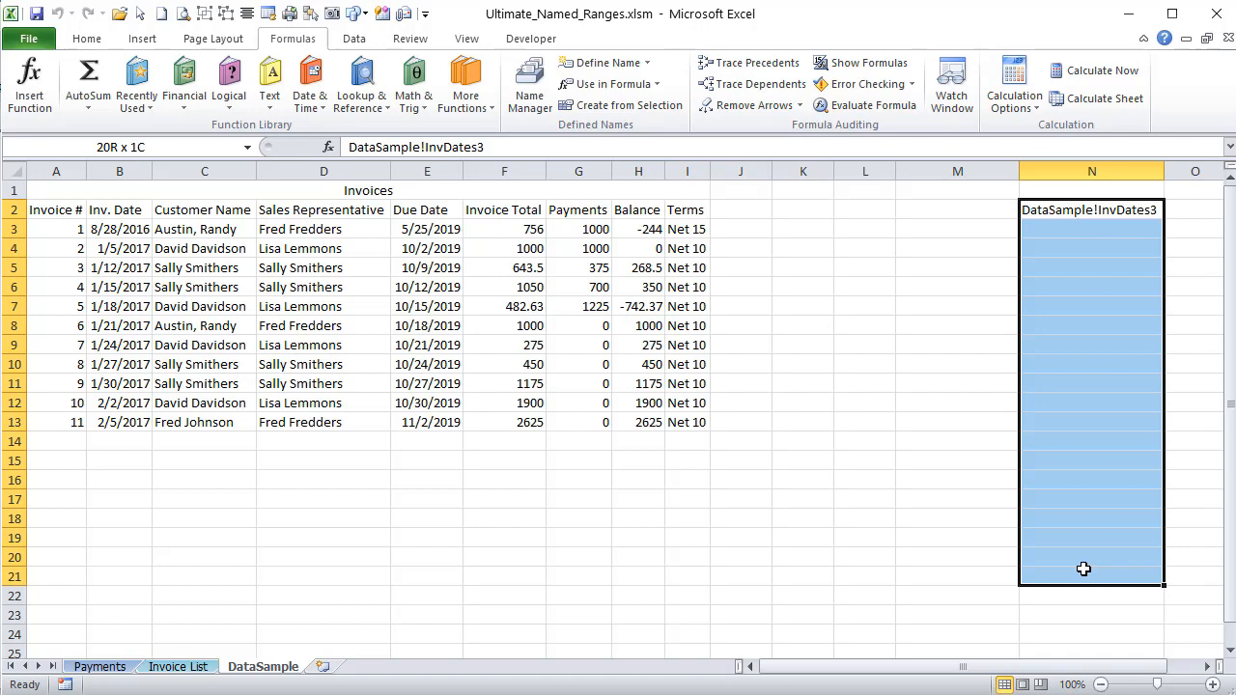
pyautogui.press('Delete')
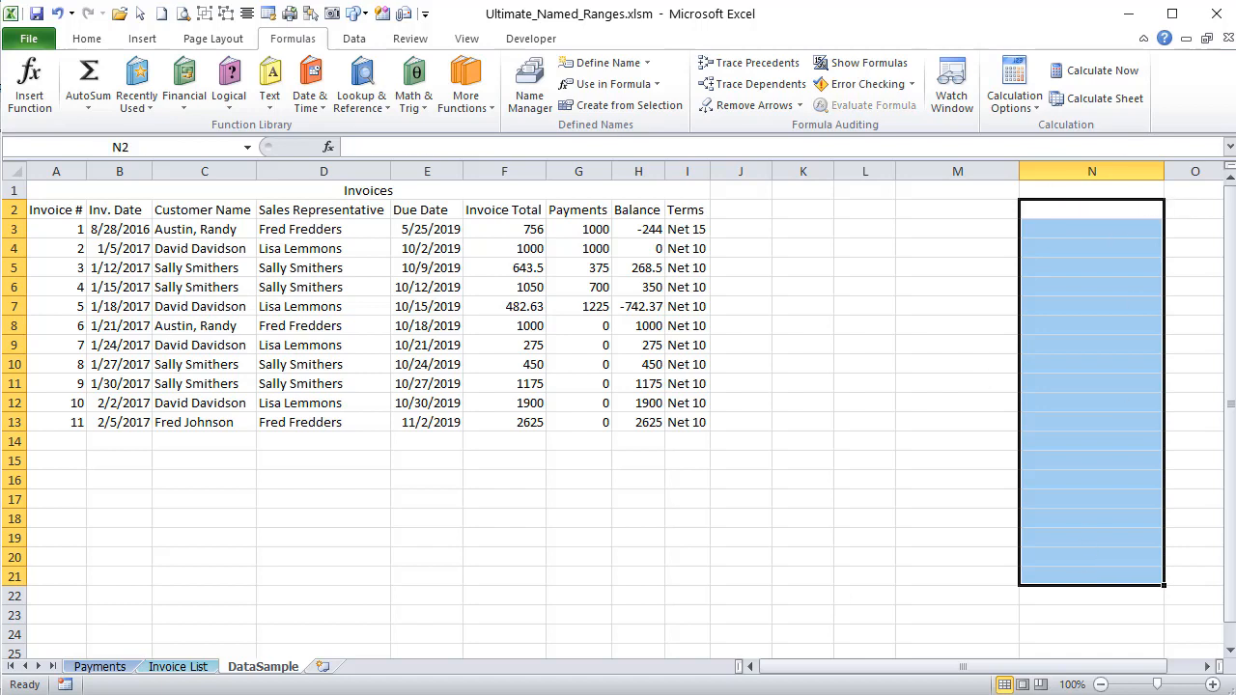
# Read the Delete_Named_Range macro's target name, and check the workbook's Name Manager for Terms
pyautogui.hotkey('alt', 'F11')
pyautogui.scroll(-3, 301, 488)
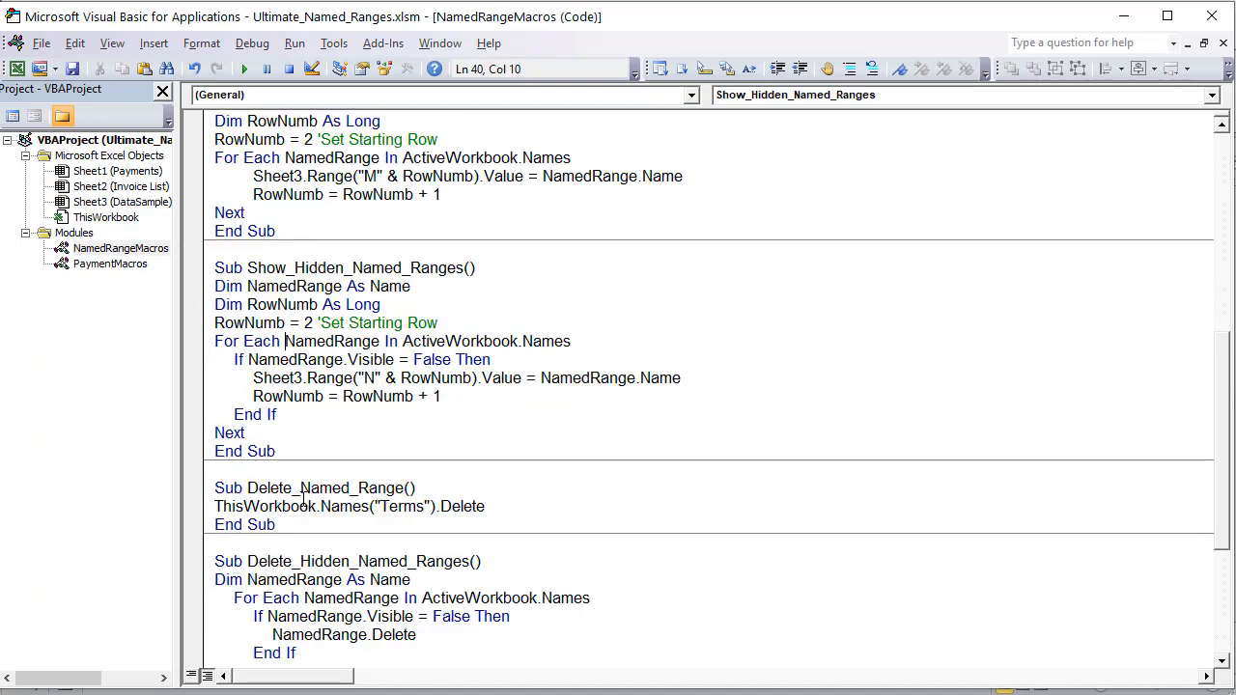
pyautogui.scroll(-2, 302, 500)
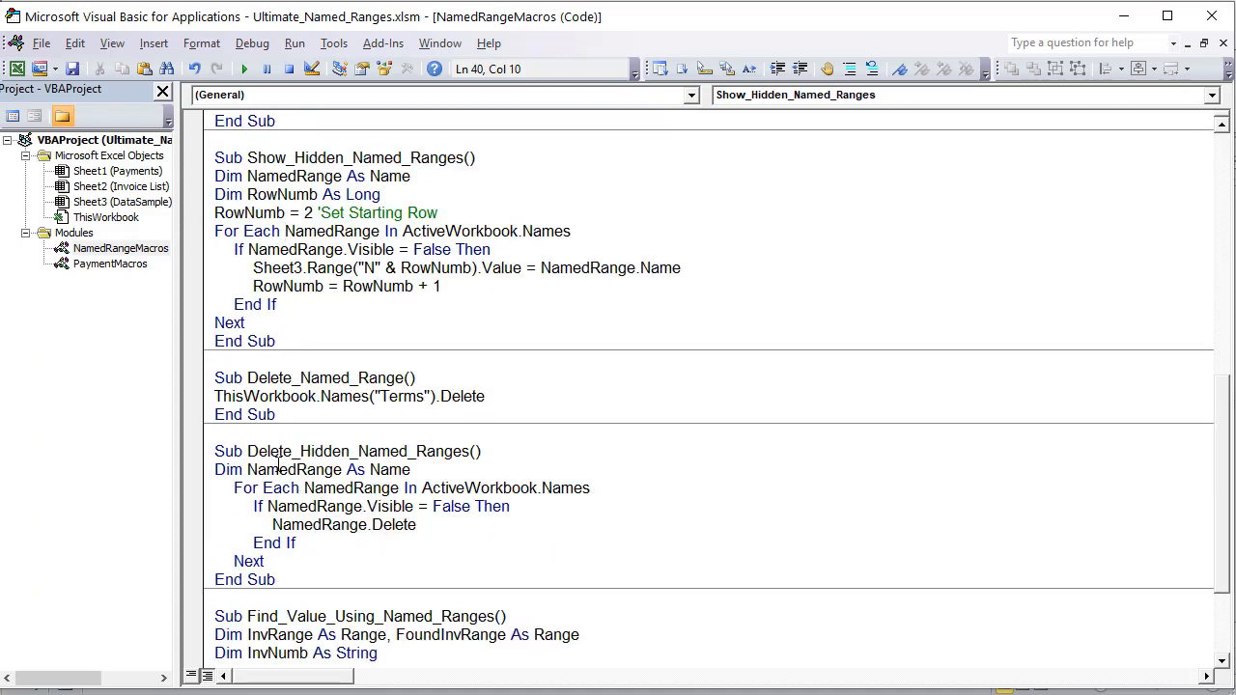
pyautogui.click(403, 397)
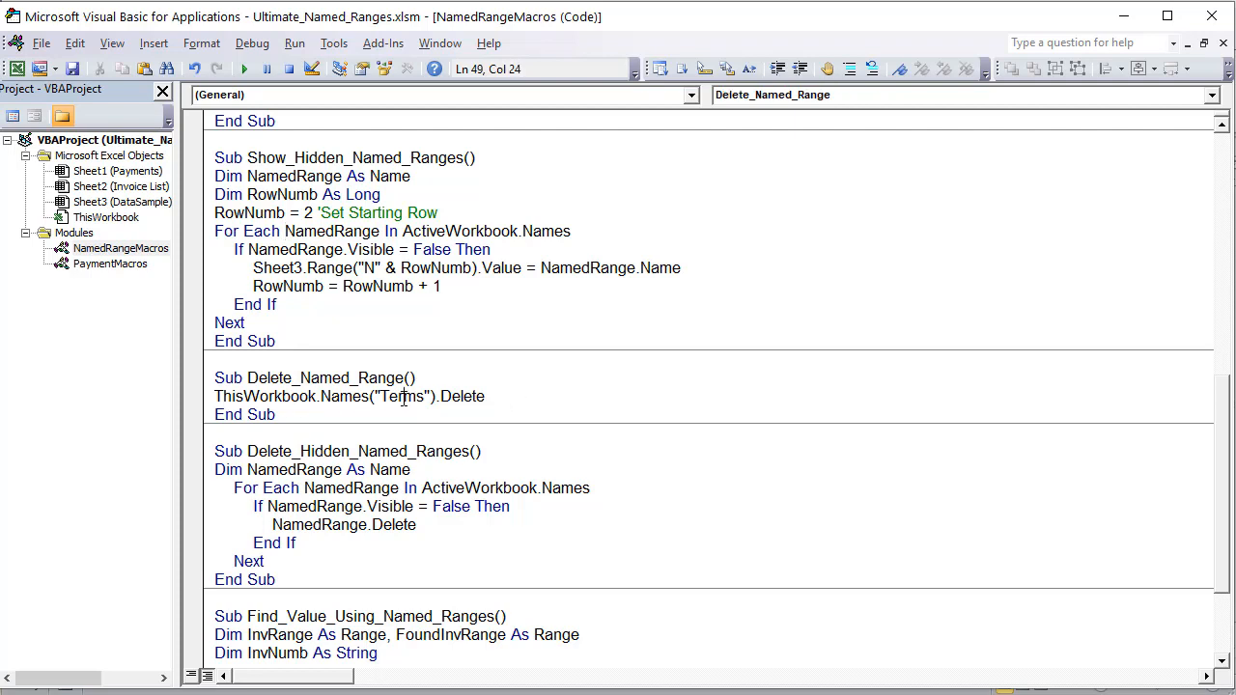
pyautogui.hotkey('alt', 'Tab')
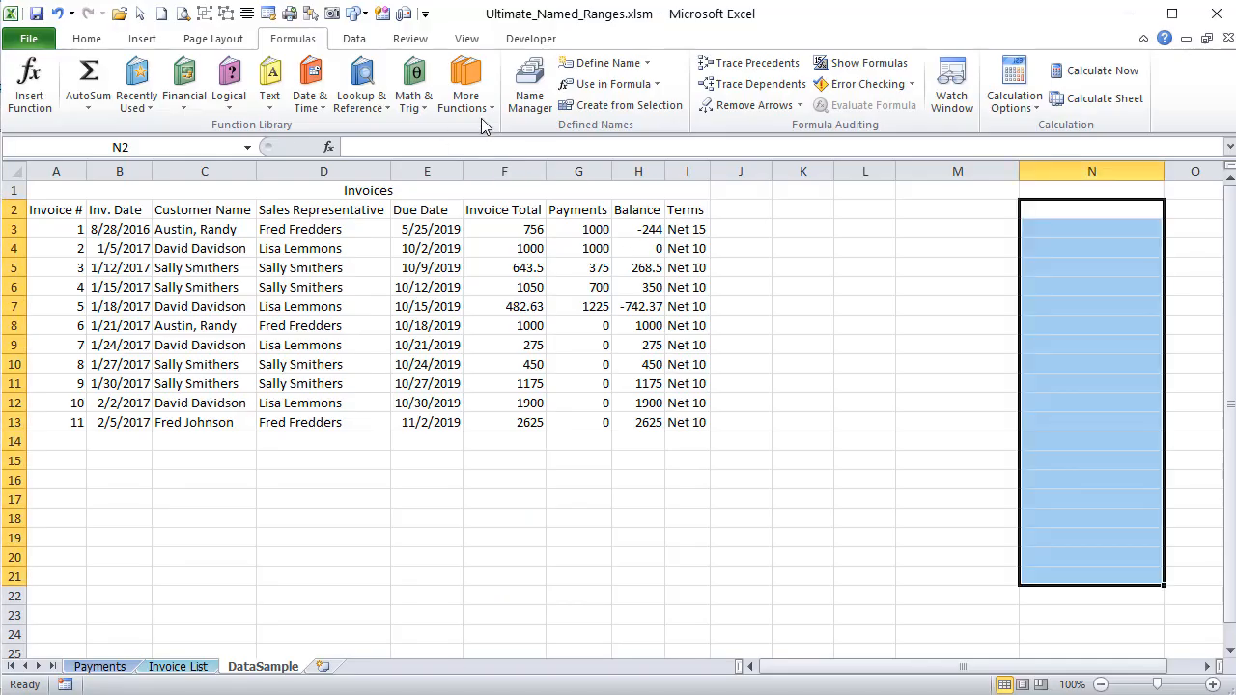
pyautogui.click(531, 95)
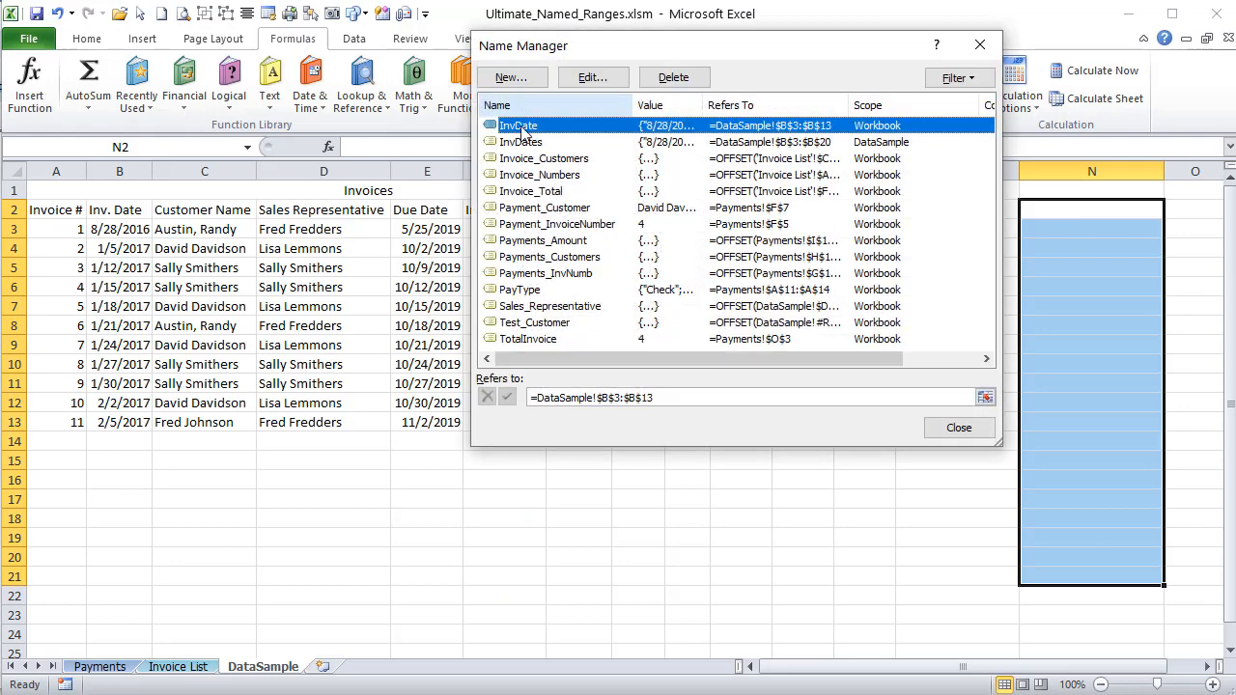
pyautogui.click(959, 431)
# Create the Terms named range from DataSample I2:I13, using the top row as the name
pyautogui.moveTo(687, 212); pyautogui.dragTo(681, 423)
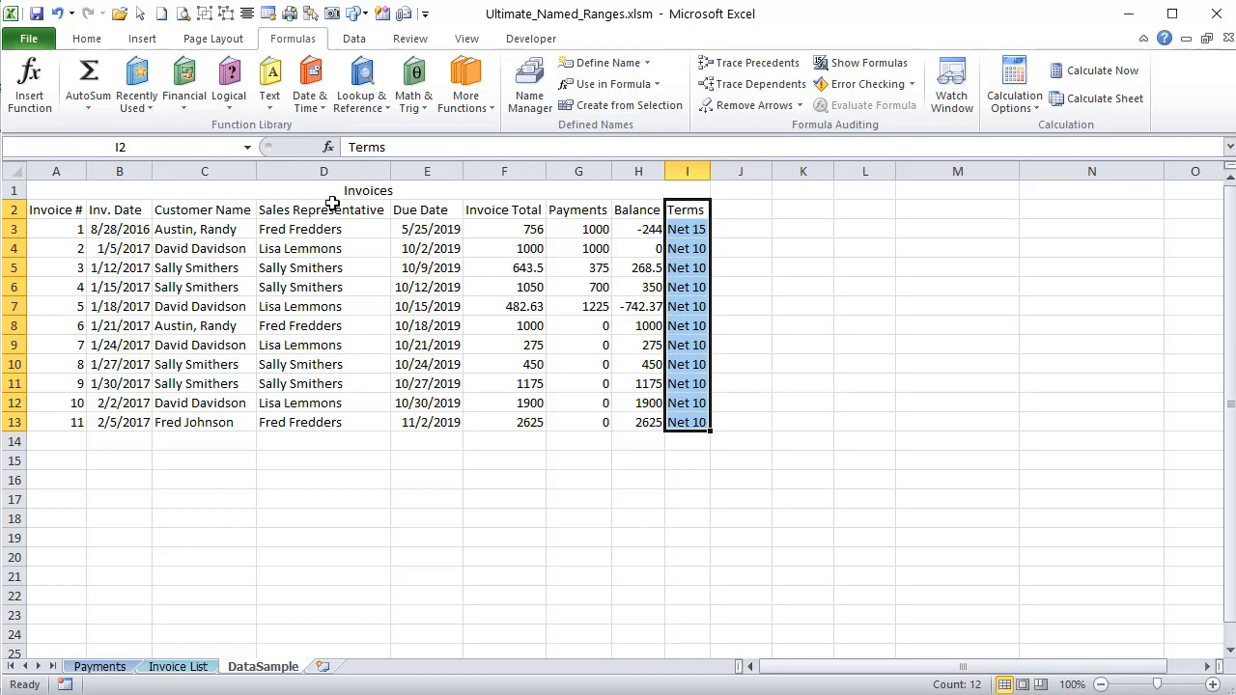
pyautogui.click(596, 105)
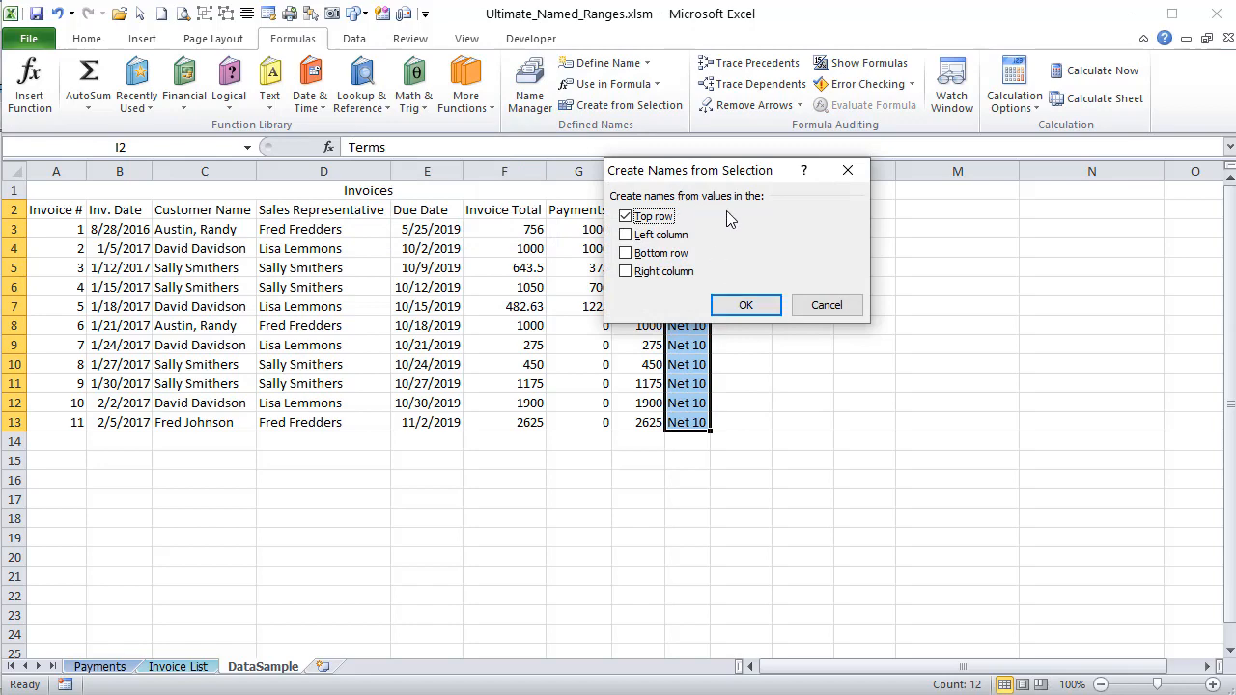
pyautogui.click(745, 305)
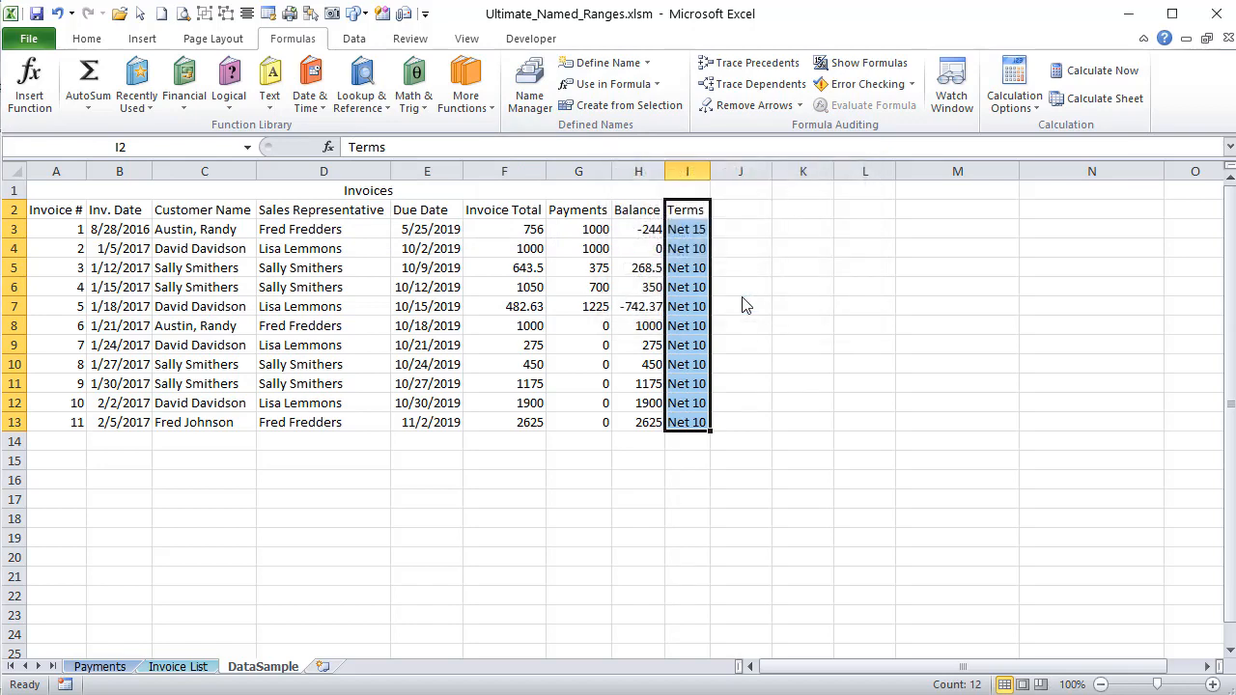
# Check the reference of the Terms name in the Name Manager and close it
pyautogui.click(527, 106)
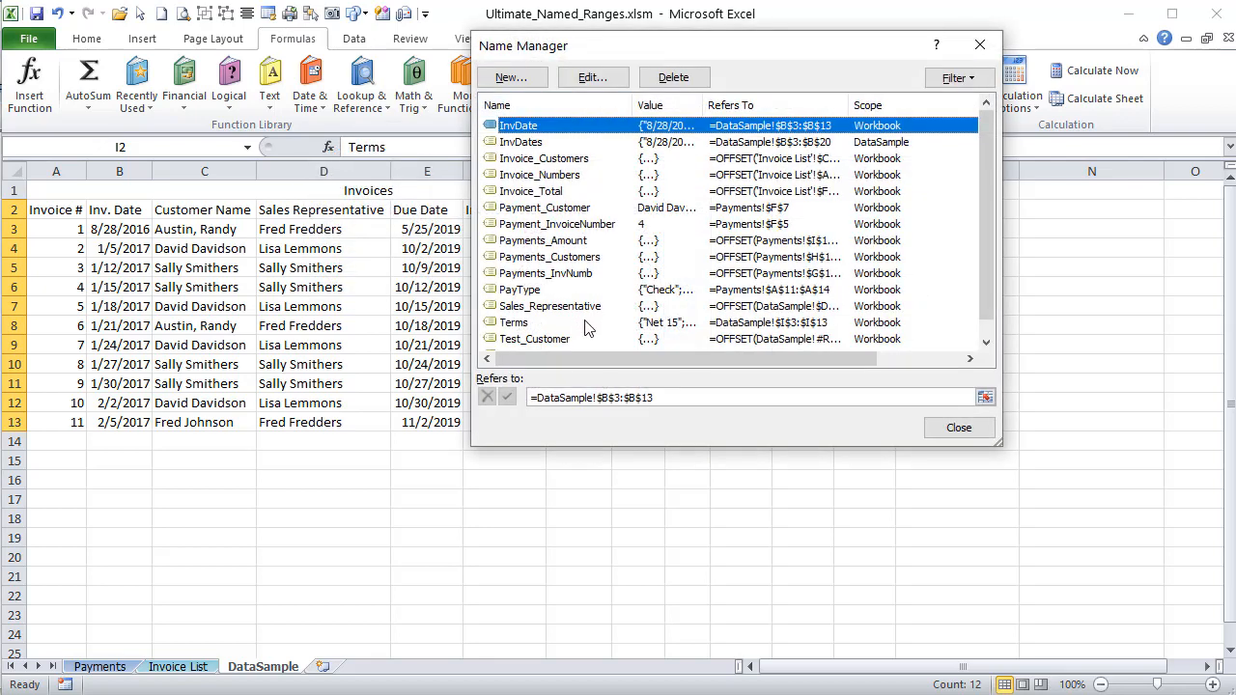
pyautogui.click(582, 324)
pyautogui.click(958, 434)
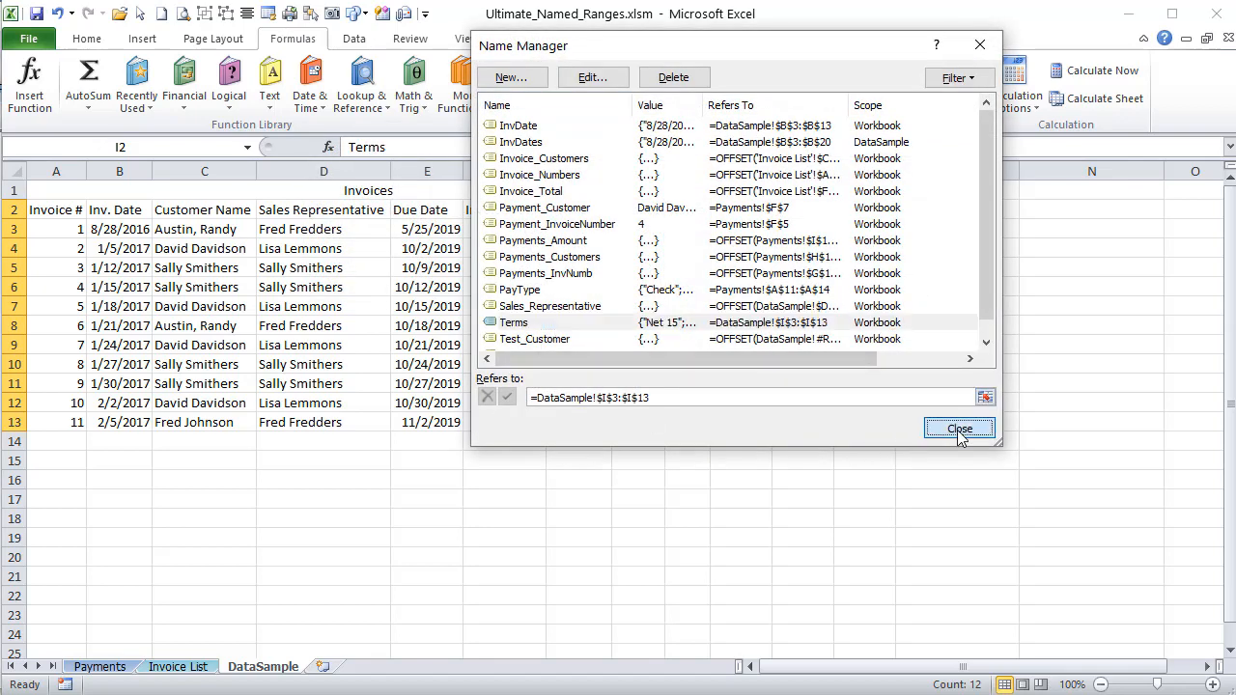
pyautogui.click(962, 437)
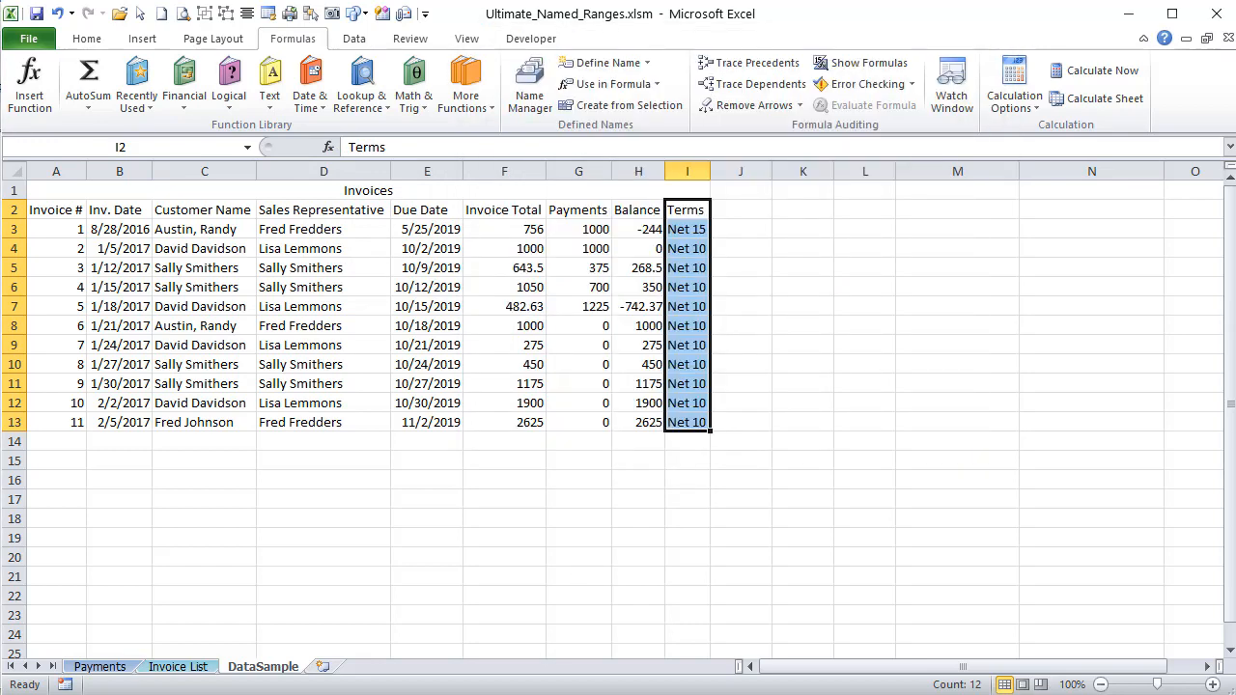
# Run the Delete_Named_Range macro to delete the Terms name, and return to the DataSample sheet
pyautogui.hotkey('alt', 'F11')
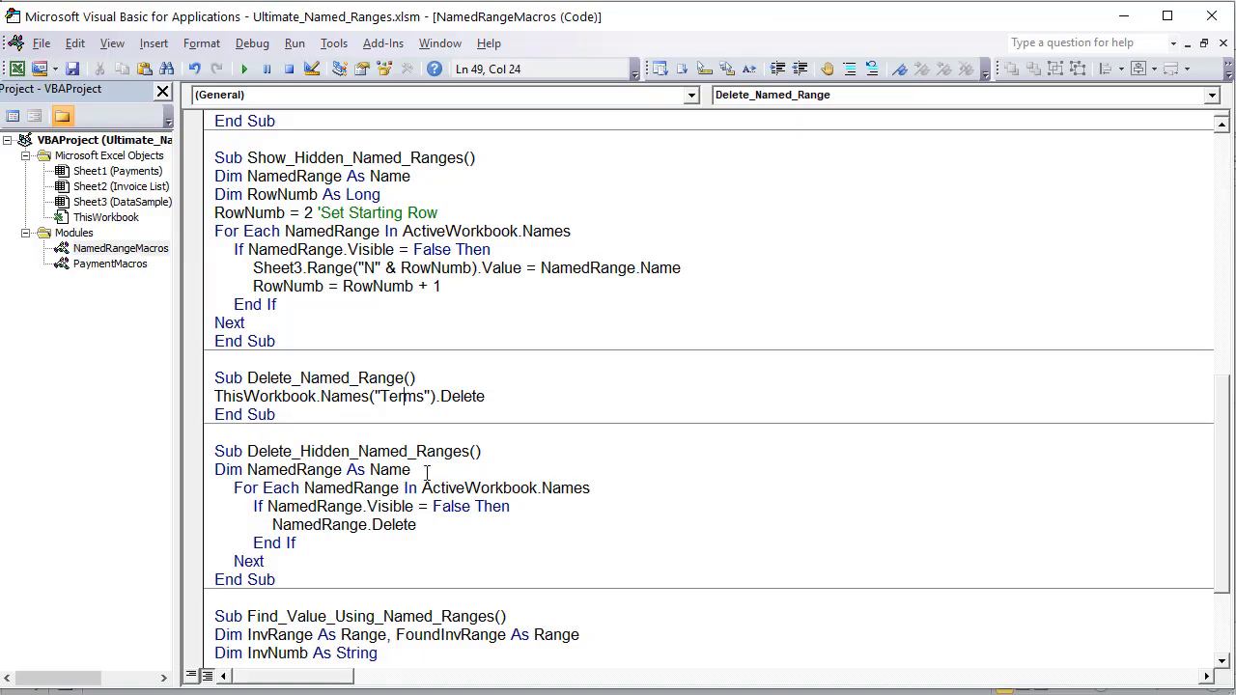
pyautogui.scroll(-1, 426, 472)
pyautogui.moveTo(215, 341); pyautogui.dragTo(479, 341)
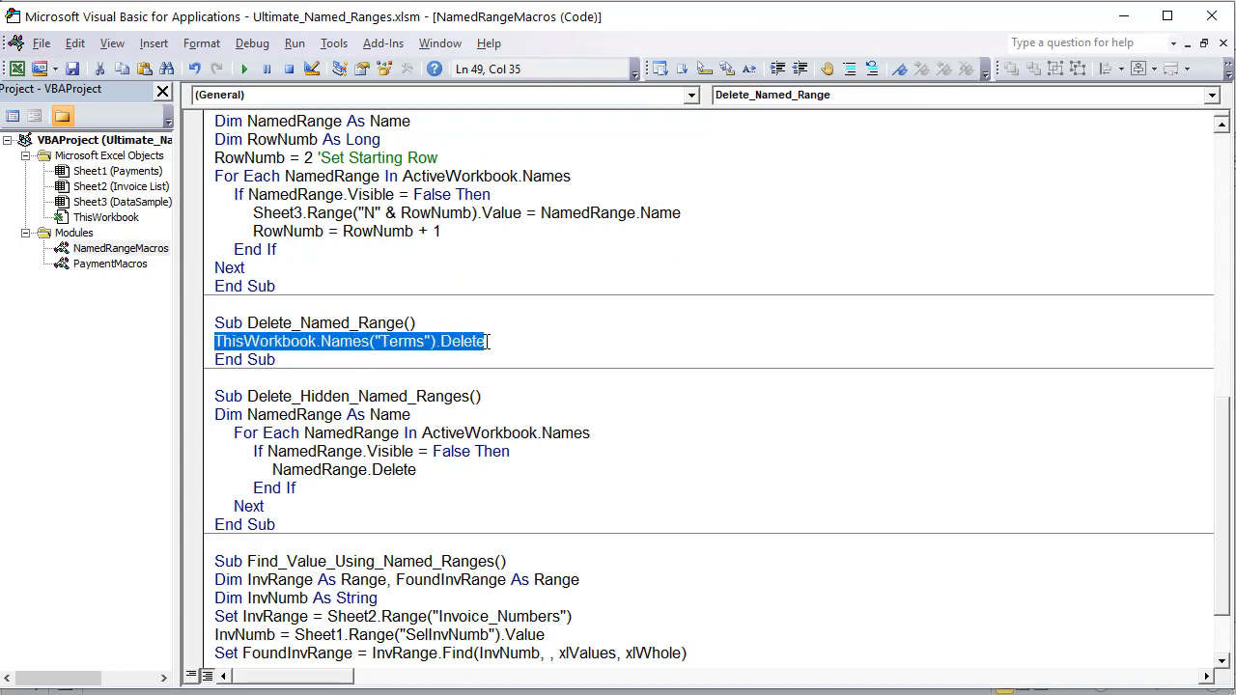
pyautogui.click(479, 341)
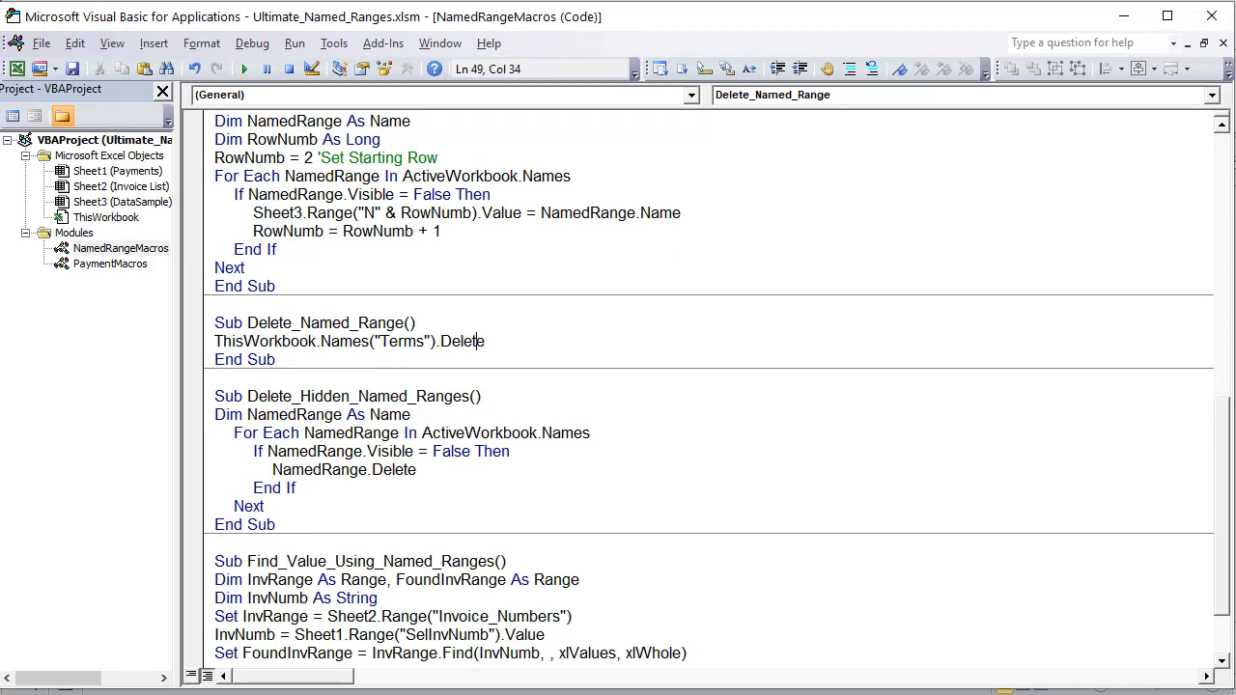
pyautogui.hotkey('alt', 'F11')
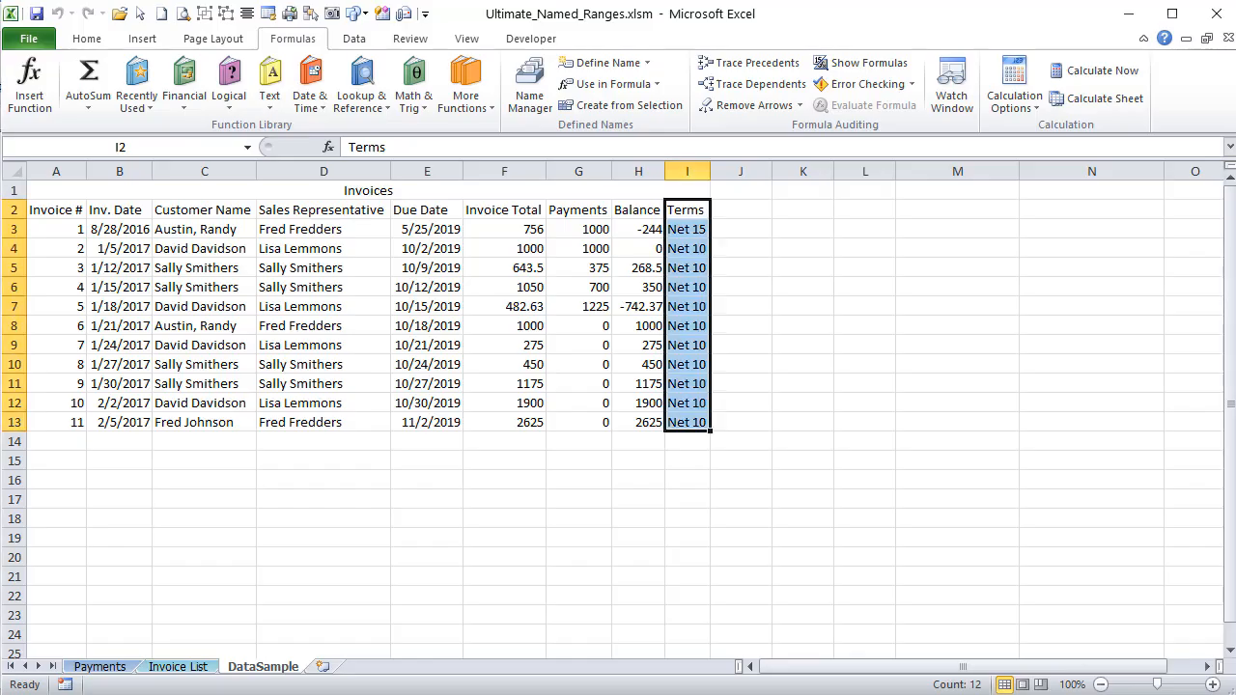
# Check the Name Manager for the Terms name, close it and deselect the Terms column
pyautogui.click(527, 81)
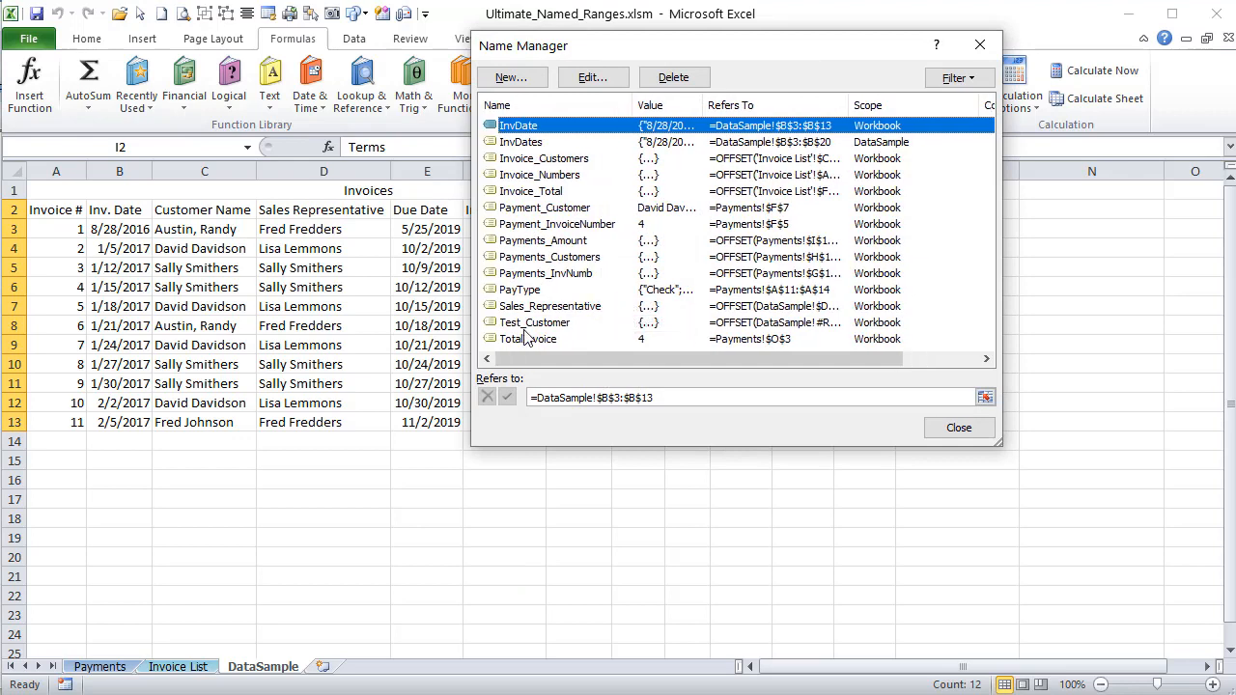
pyautogui.click(965, 431)
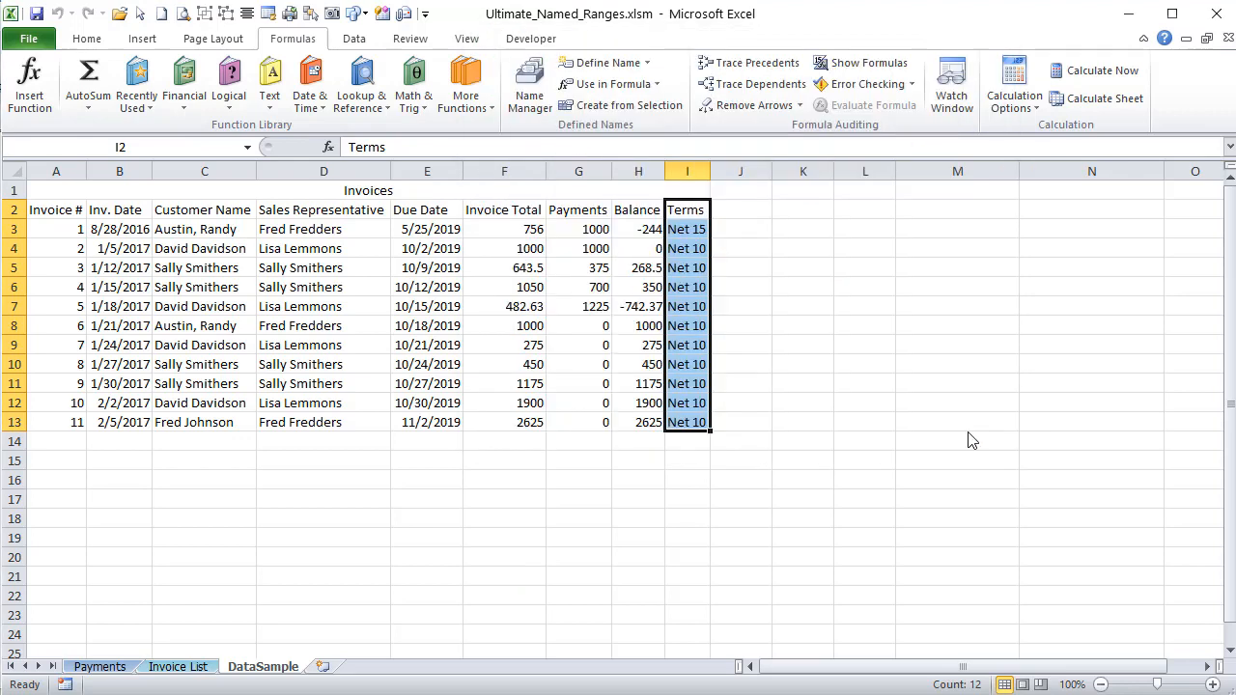
pyautogui.click(844, 436)
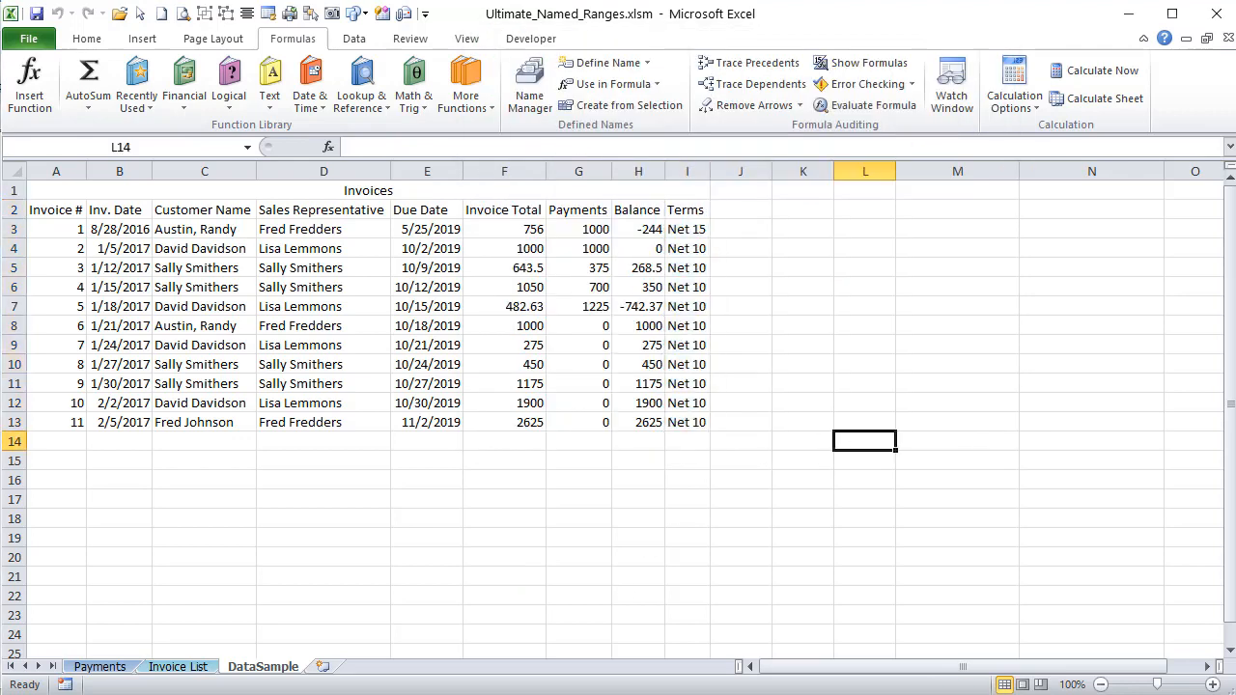
# Review the Delete_Hidden_Named_Ranges macro's name declaration, Visible = False condition and Delete line in the VBA editor
pyautogui.hotkey('alt', 'F11')
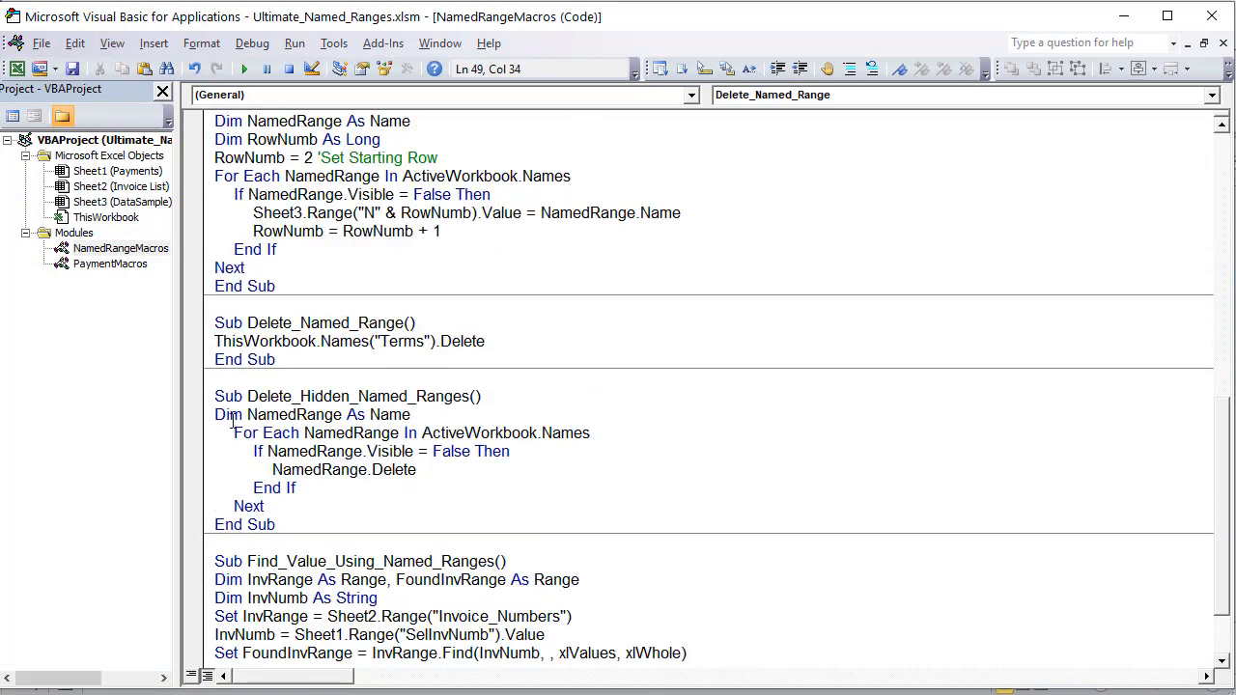
pyautogui.moveTo(409, 415); pyautogui.dragTo(207, 412)
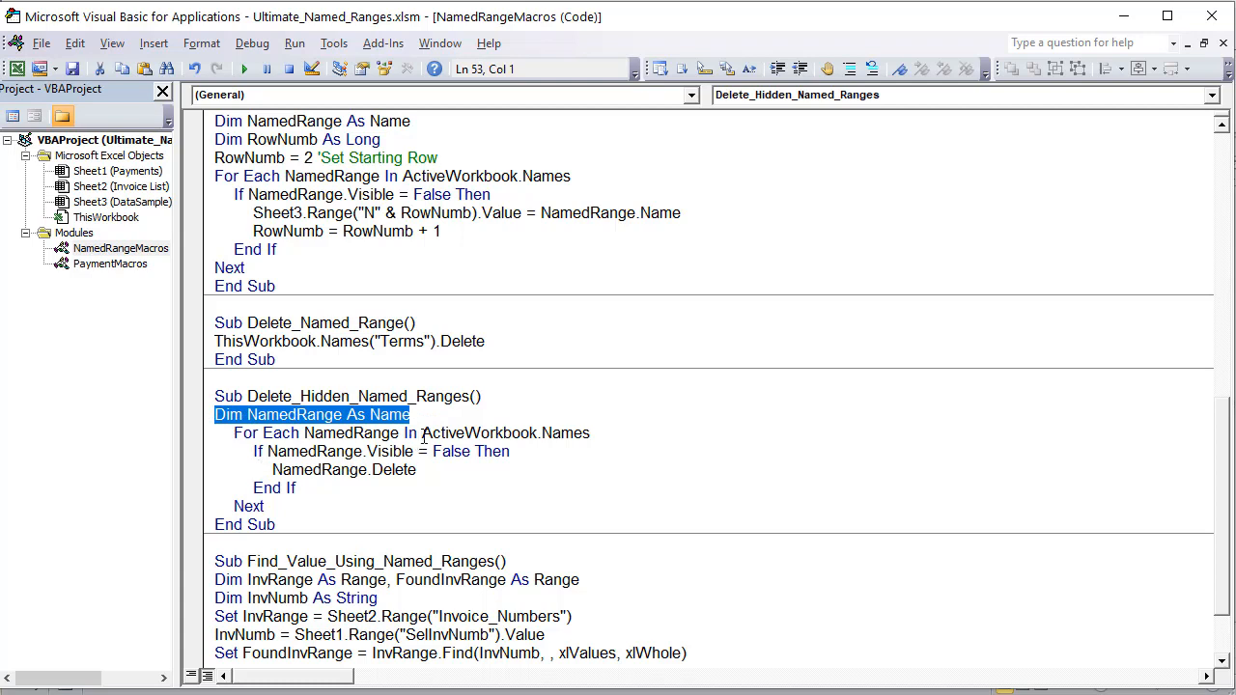
pyautogui.moveTo(252, 450); pyautogui.dragTo(475, 451)
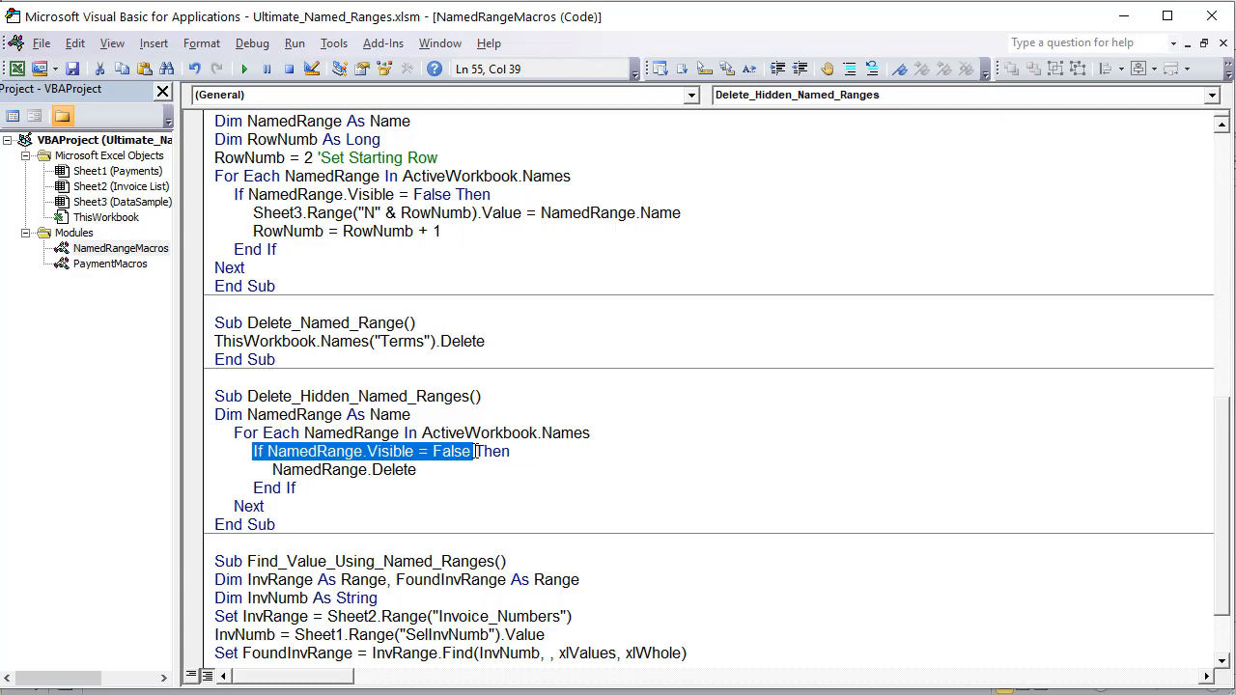
pyautogui.moveTo(454, 470); pyautogui.dragTo(305, 469)
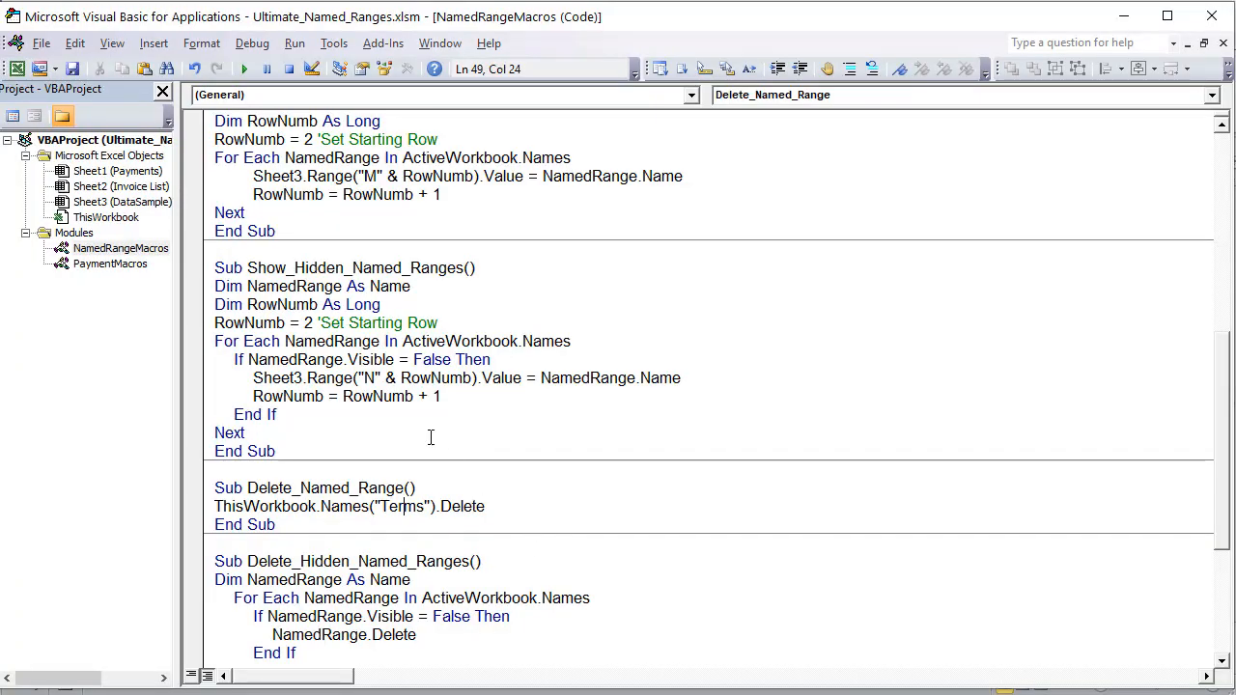
# Run the Show_Hidden_Named_Ranges macro to list the workbook's hidden names in column N of DataSample
pyautogui.scroll(6, 431, 436)
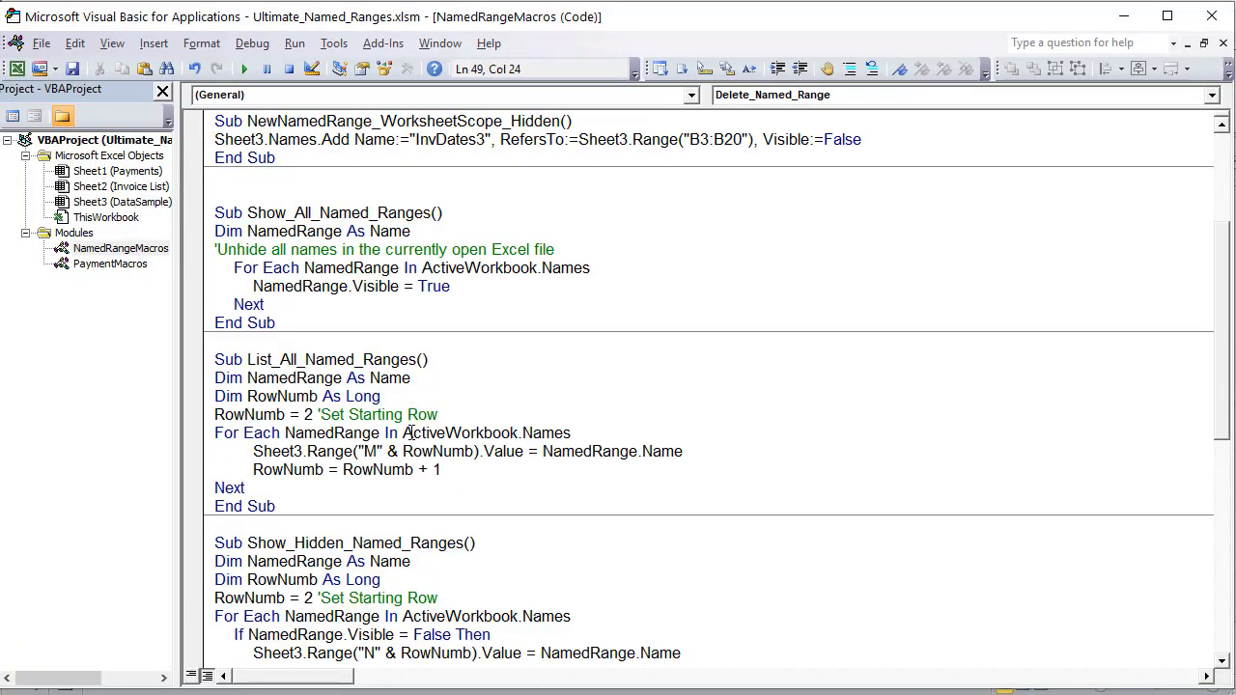
pyautogui.scroll(-2, 409, 433)
pyautogui.click(364, 471)
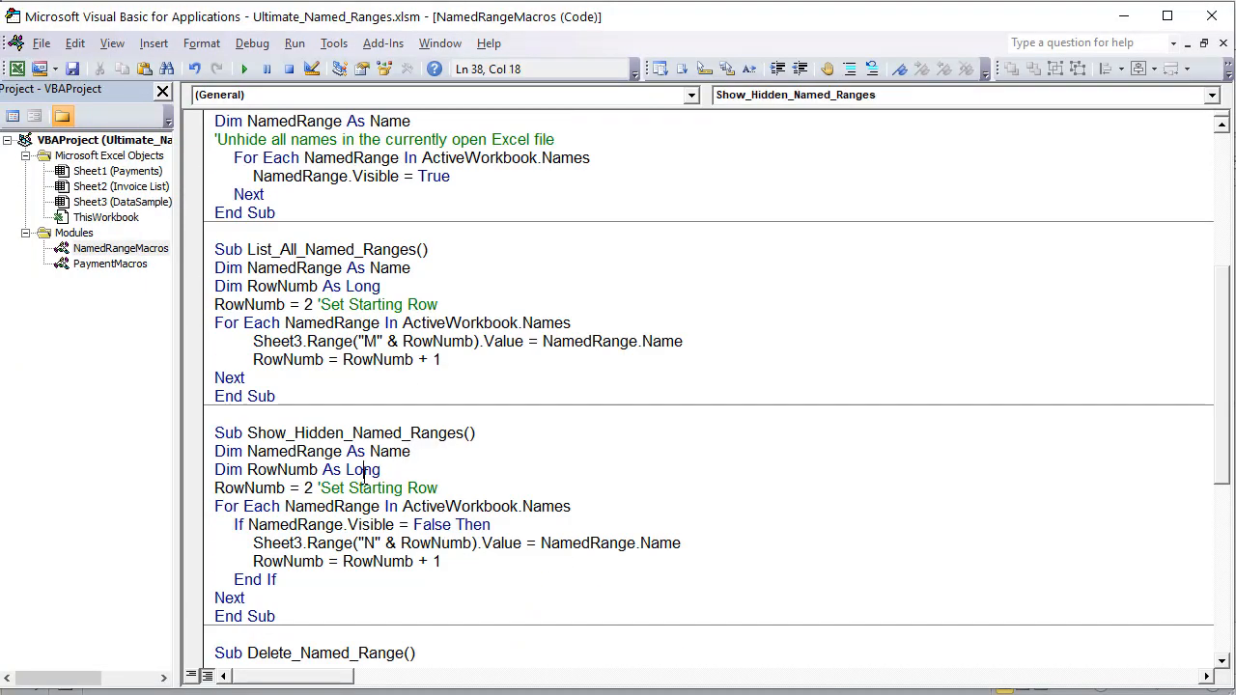
pyautogui.click(247, 72)
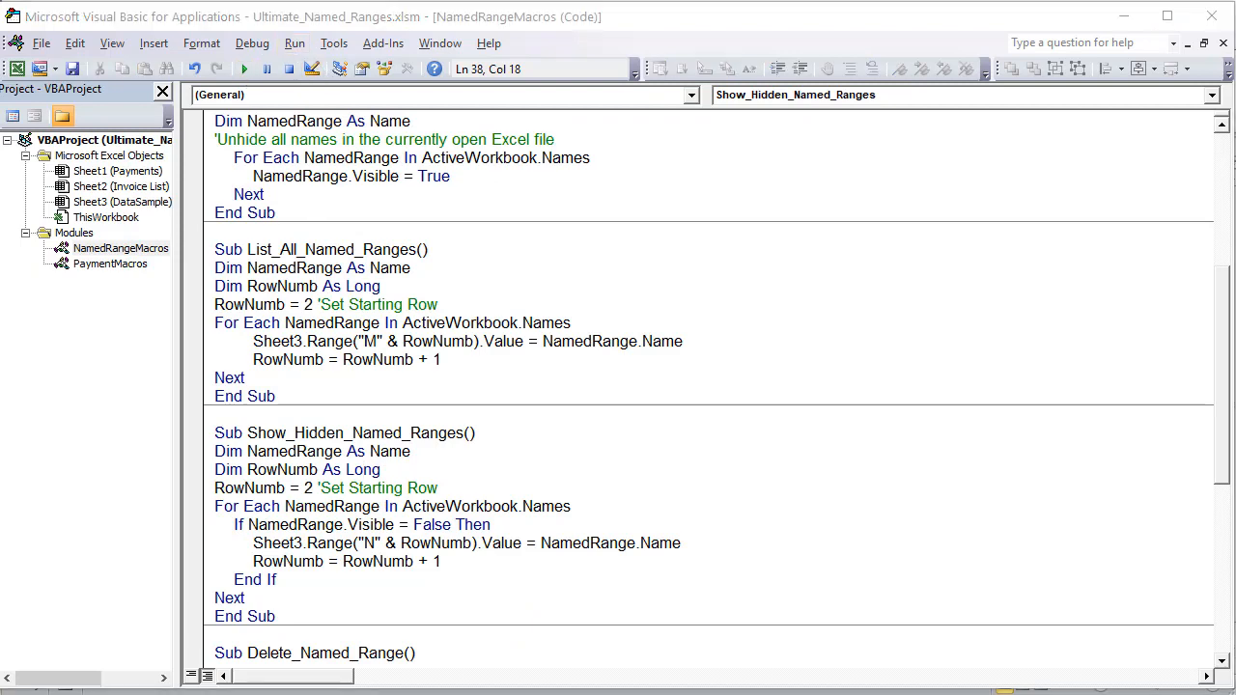
# Return to the DataSample sheet and clear the listed hidden name from cell N2
pyautogui.hotkey('alt', 'F11')
pyautogui.click(1044, 210)
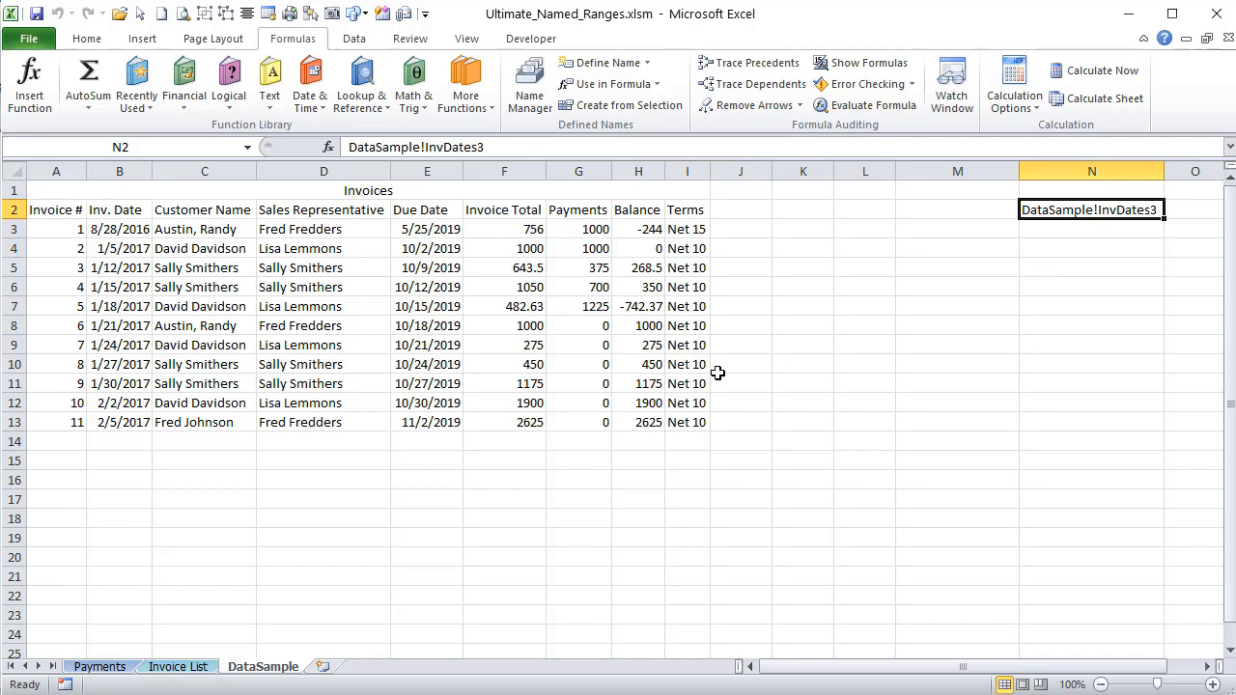
pyautogui.press('Delete')
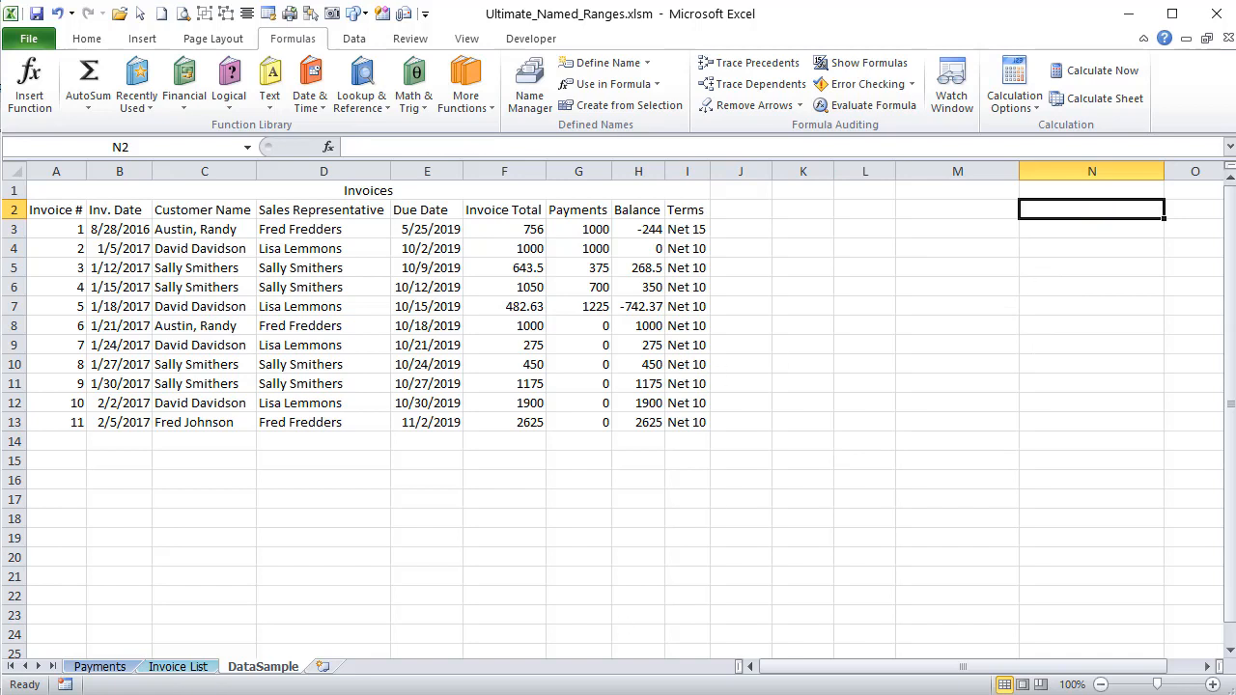
# Run the Delete_Hidden_Named_Ranges macro to delete all hidden names from the workbook
pyautogui.hotkey('alt', 'F11')
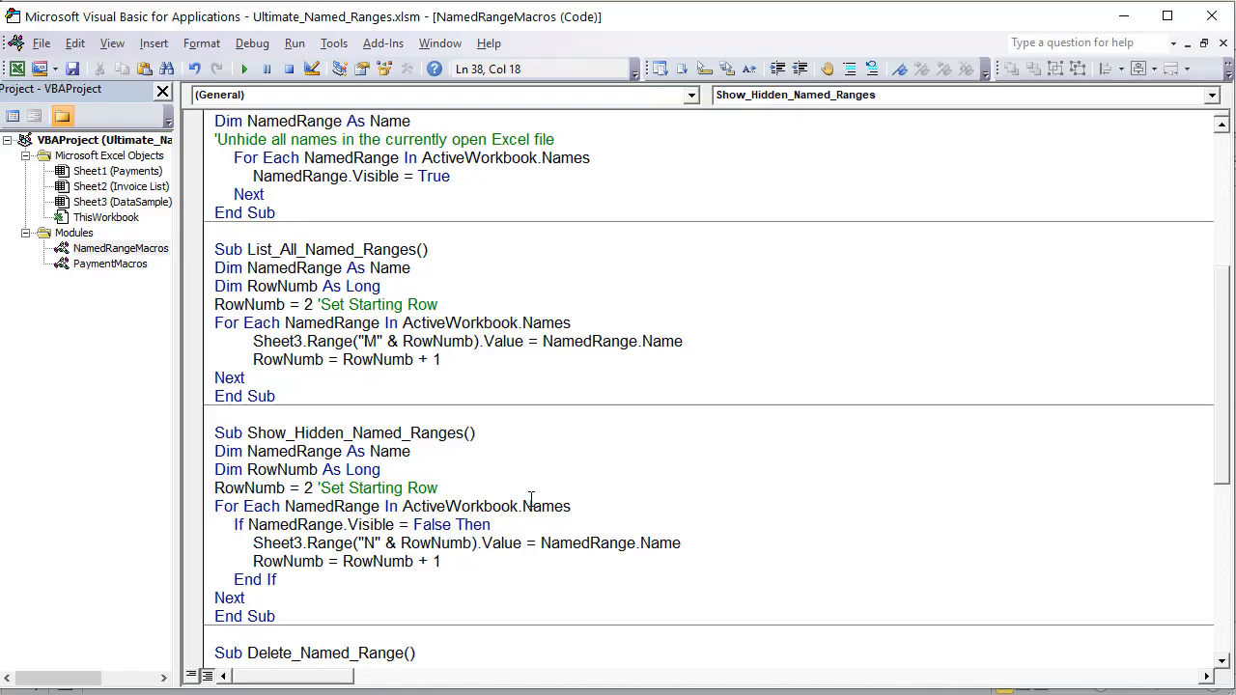
pyautogui.scroll(-6, 496, 488)
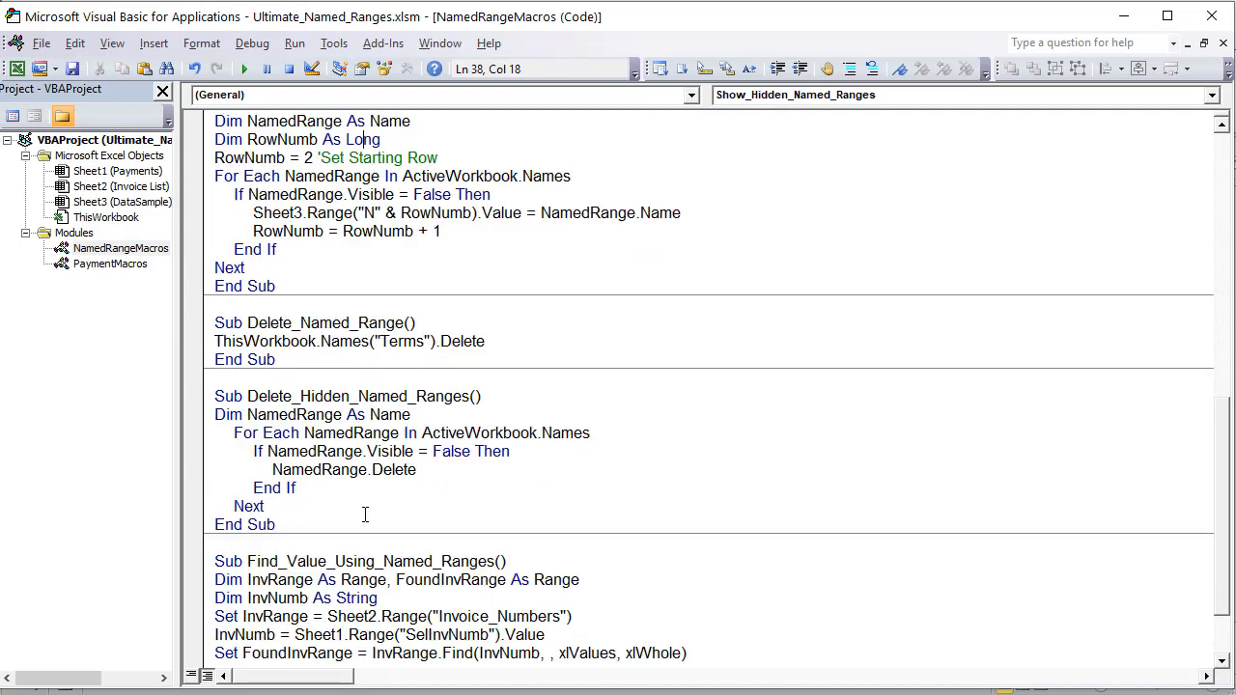
pyautogui.click(319, 414)
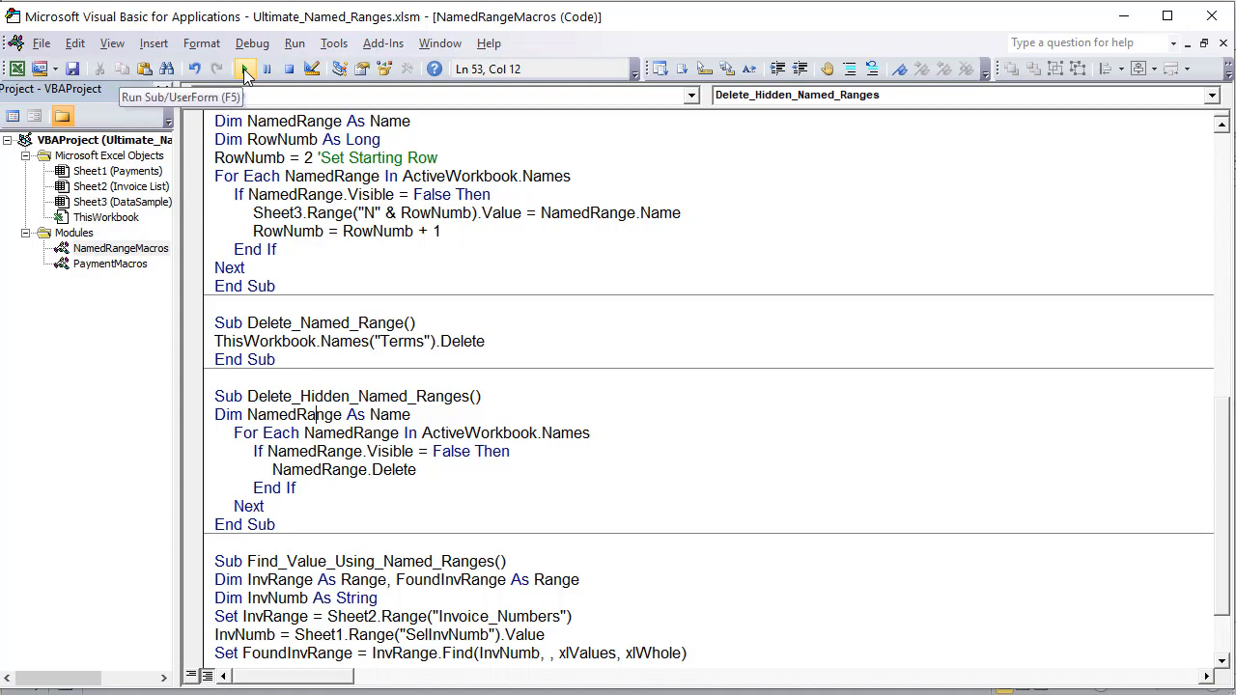
# Run Show_Hidden_Named_Ranges again and check column N of DataSample for any remaining hidden names
pyautogui.scroll(2, 462, 400)
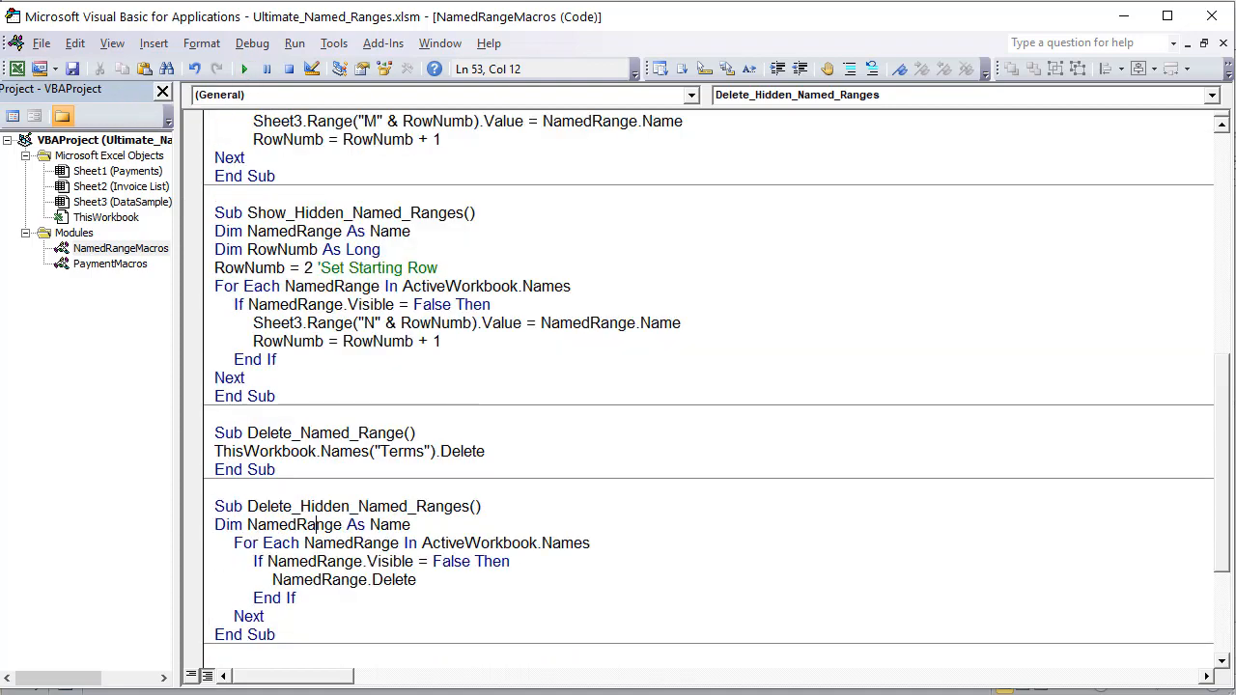
pyautogui.hotkey('alt', 'Tab')
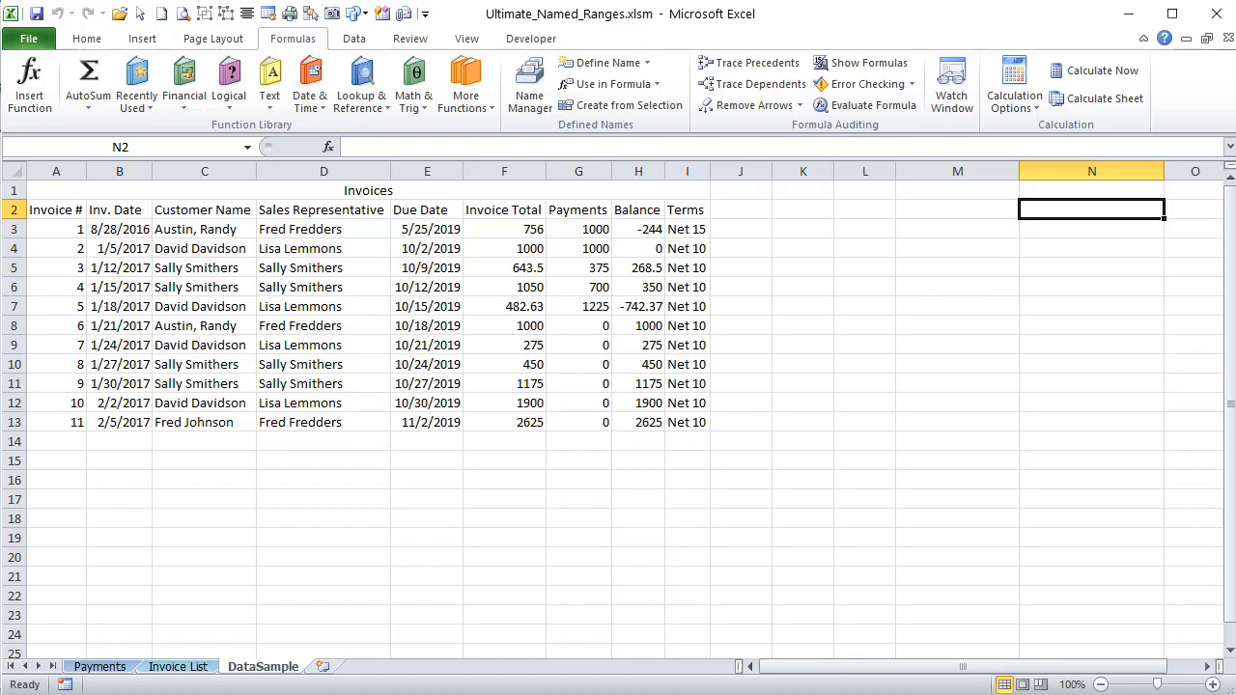
pyautogui.hotkey('alt', 'Tab')
pyautogui.scroll(3, 344, 355)
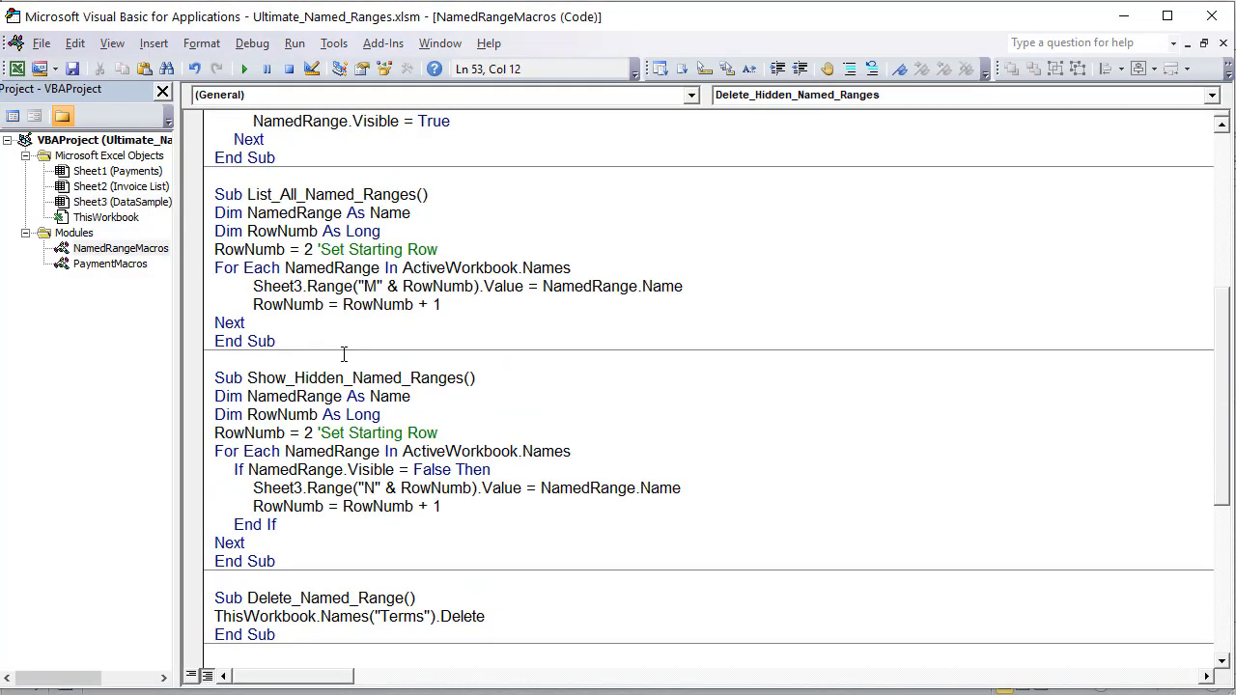
pyautogui.click(344, 435)
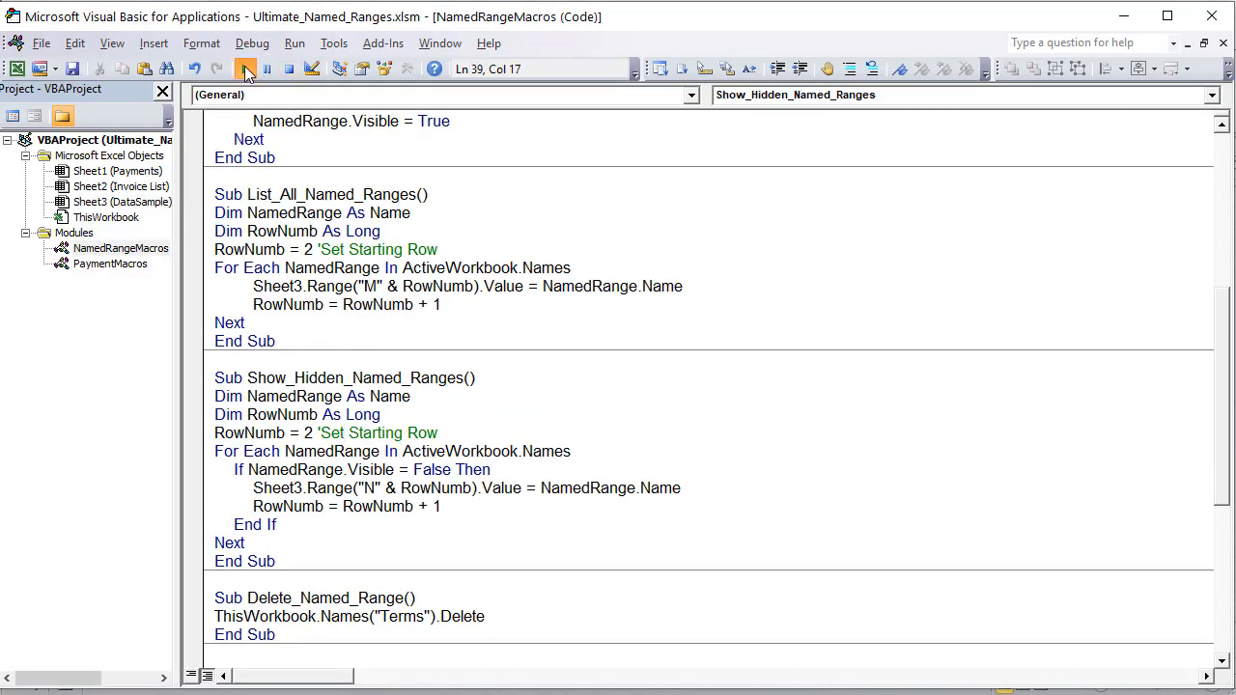
pyautogui.hotkey('alt', 'Tab')
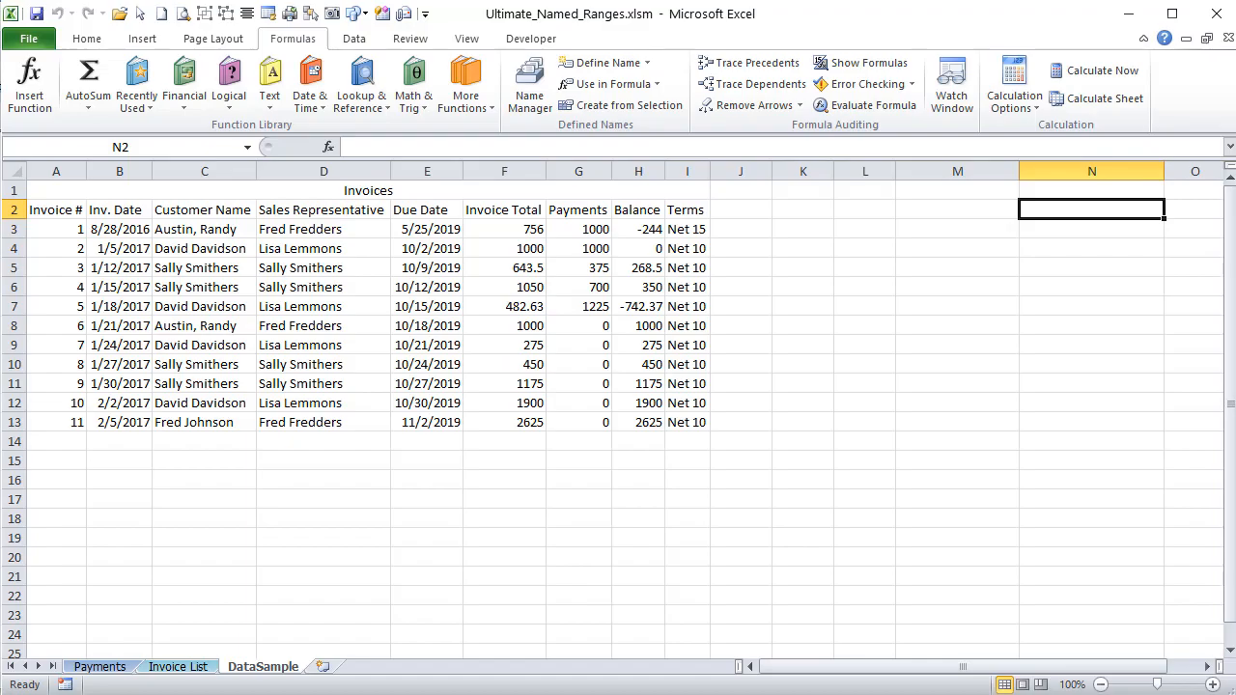
# View the Find_Value_Using_Named_Ranges macro at the end of the NamedRangeMacros module, and return to the workbook
pyautogui.hotkey('alt', 'F11')
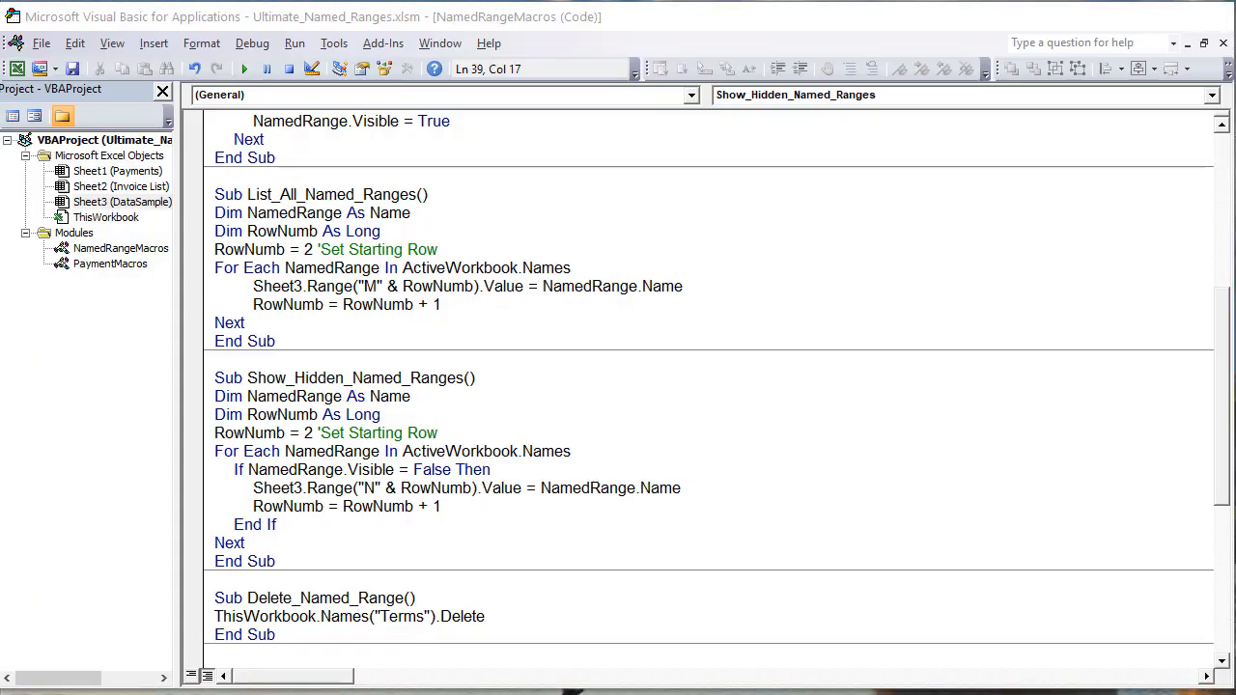
pyautogui.scroll(-2, 436, 518)
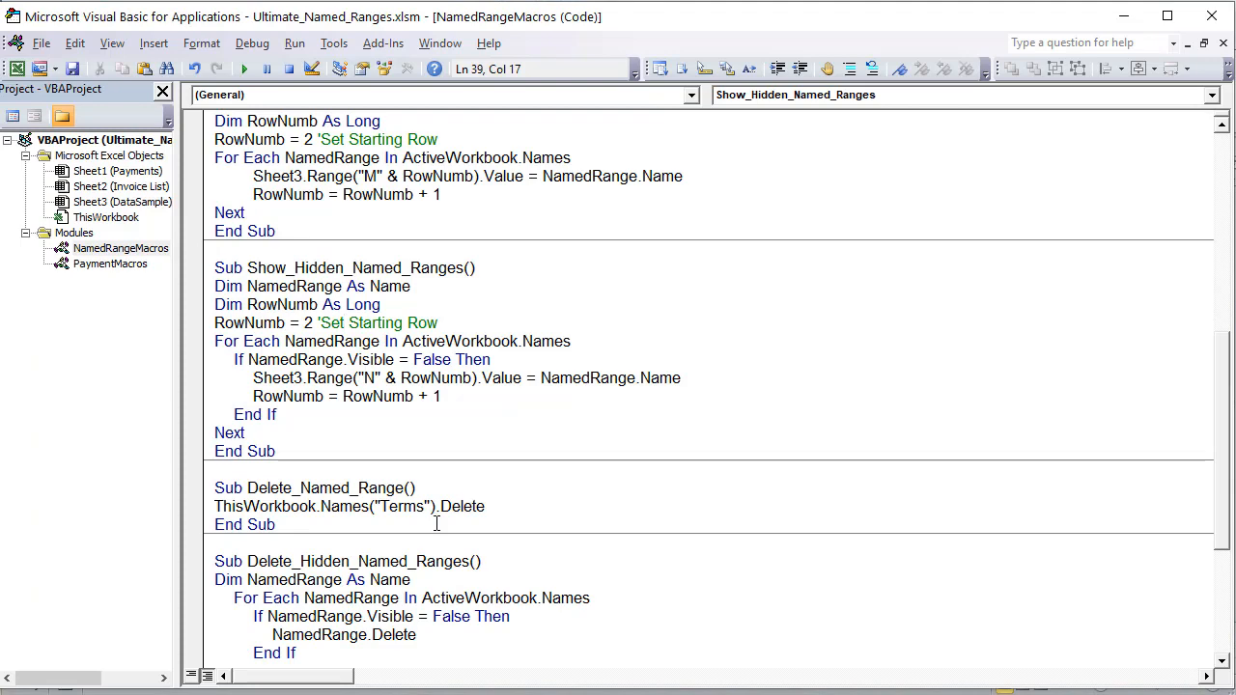
pyautogui.scroll(-5, 436, 524)
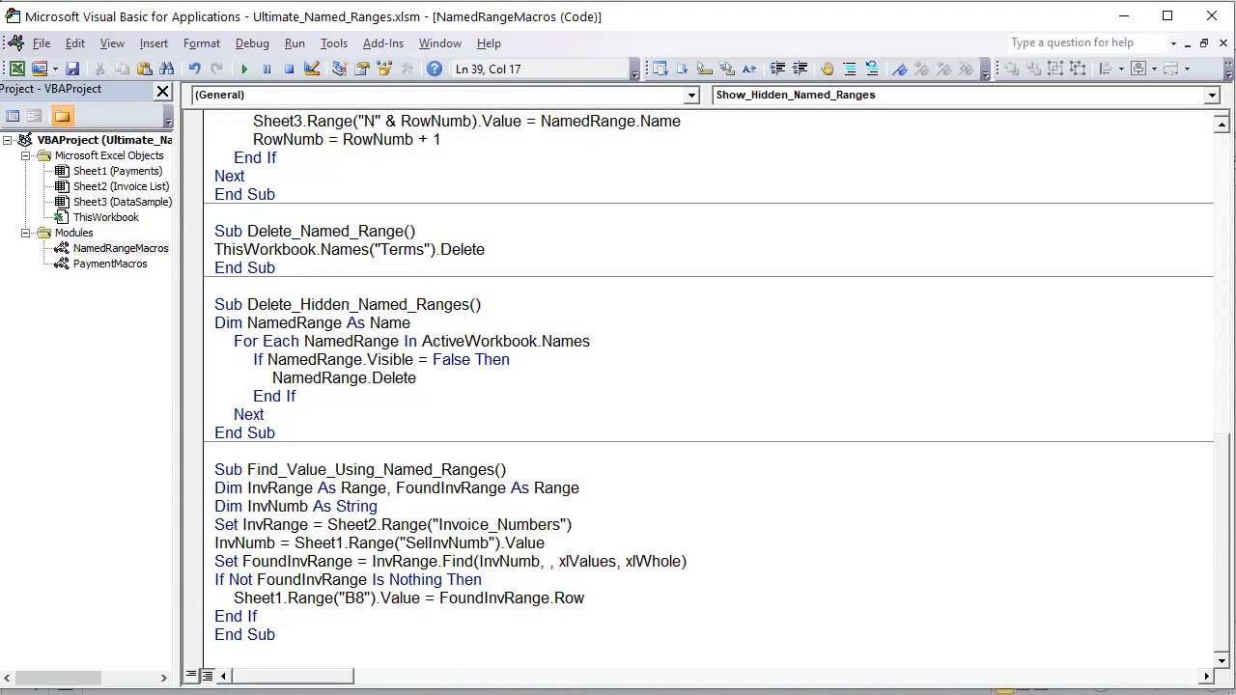
pyautogui.hotkey('alt', 'F11')
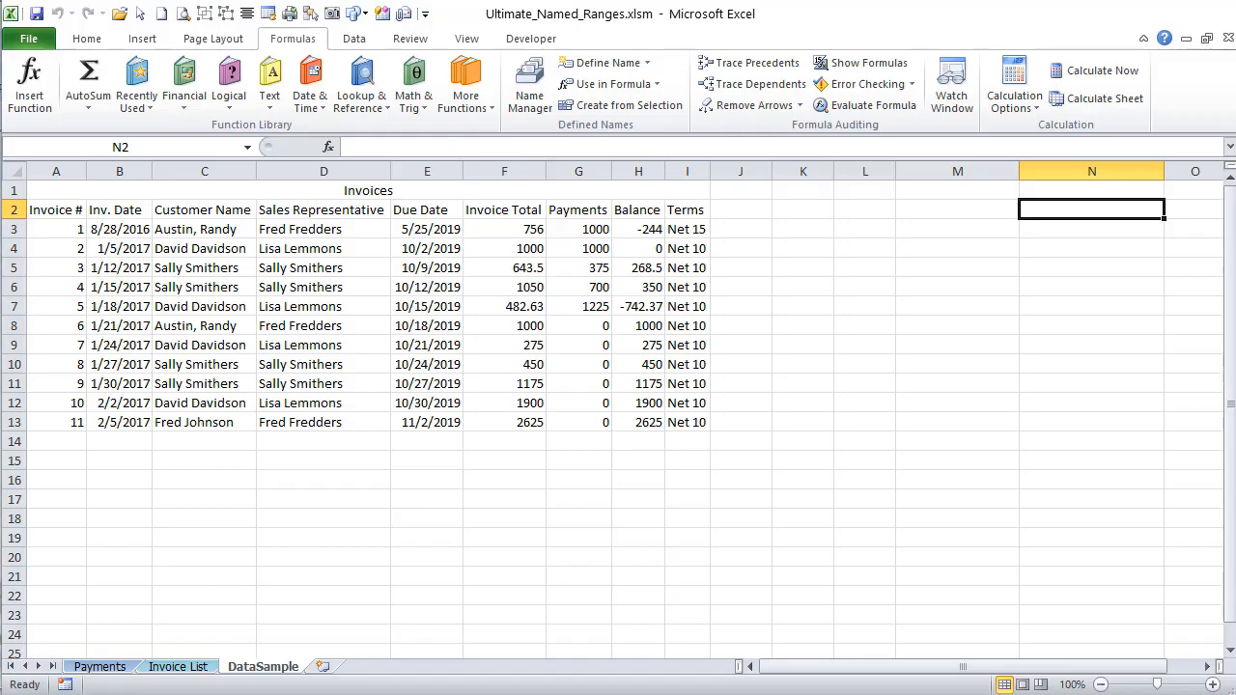
# Inspect the Invoice # and Customer Name cells on the Payments sheet, leaving the Invoice # cell selected
pyautogui.click(107, 667)
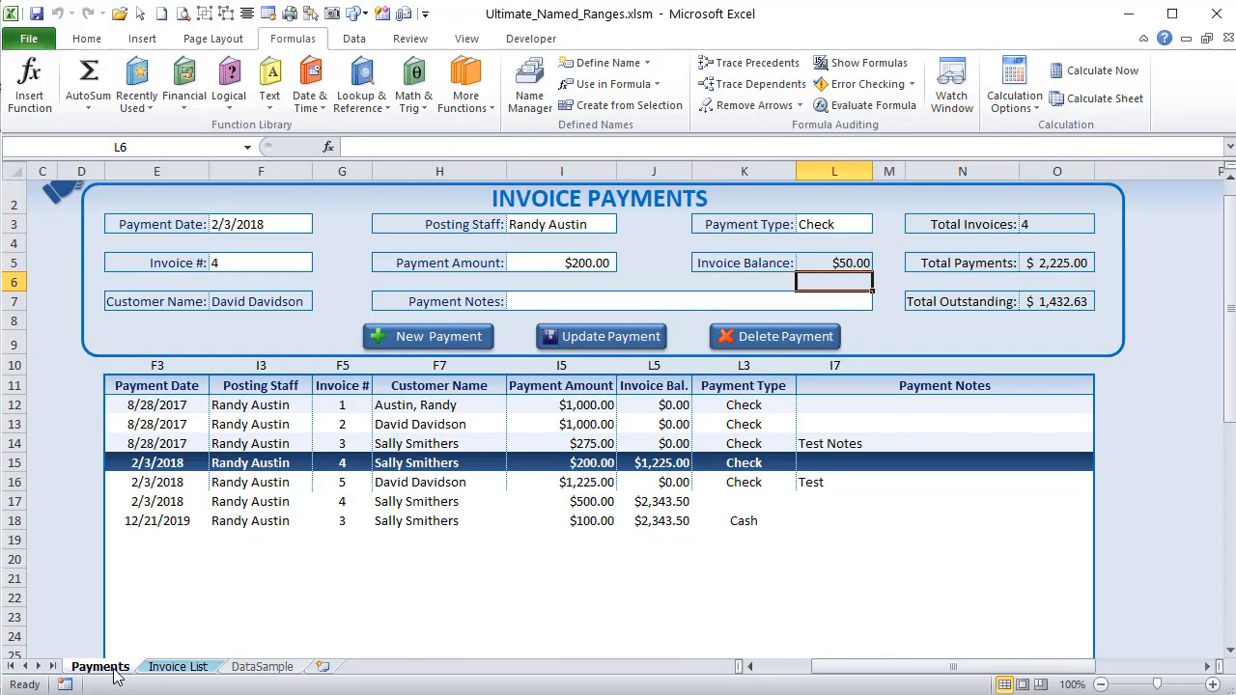
pyautogui.click(218, 265)
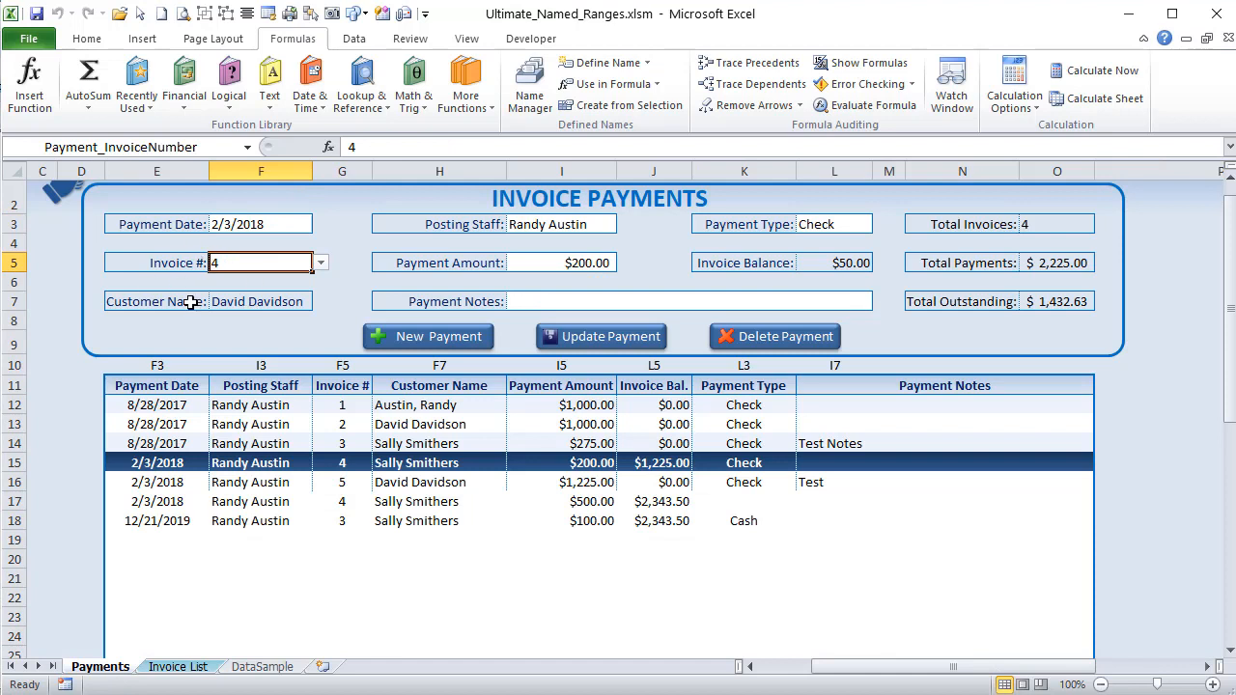
pyautogui.click(256, 302)
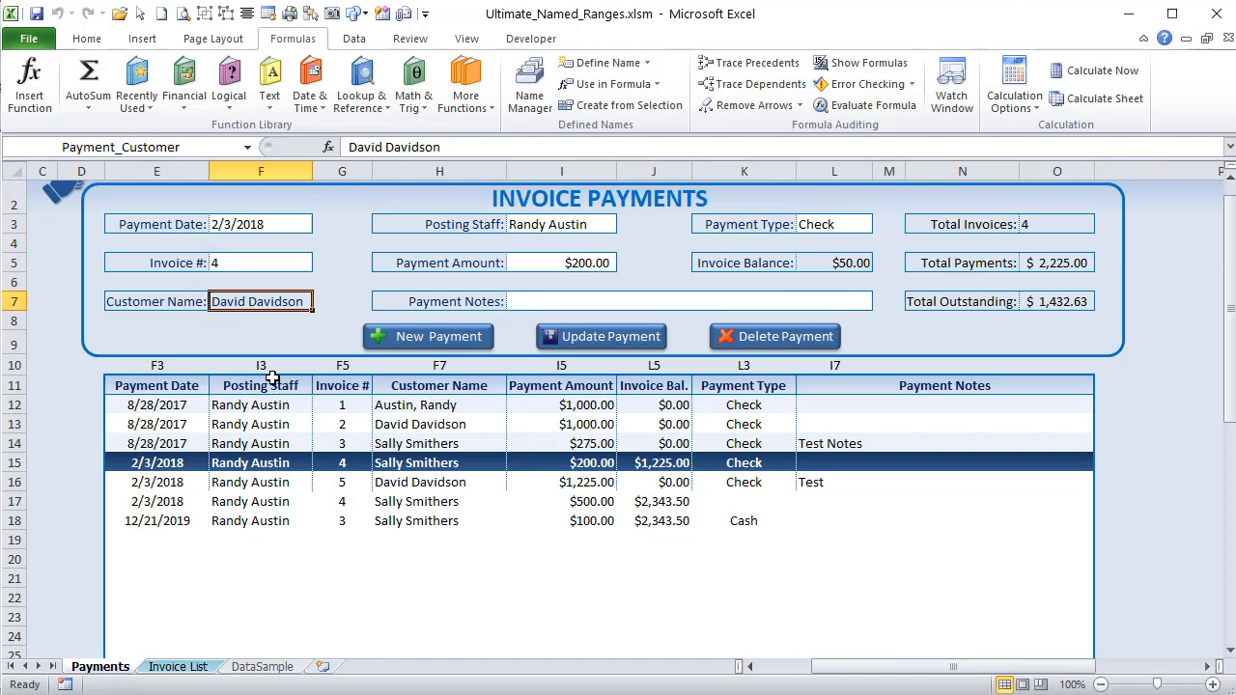
pyautogui.click(255, 262)
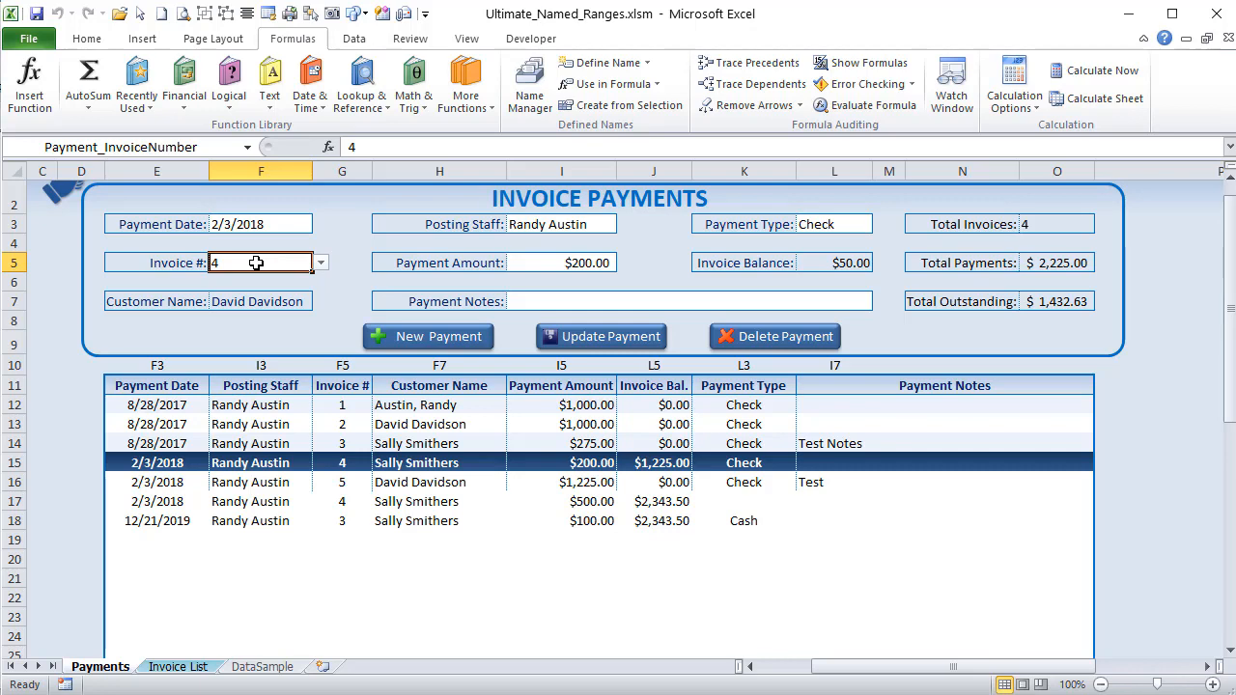
# Locate invoice 4 on the Invoice List sheet by selecting row 6, and return to the Payments sheet
pyautogui.click(177, 666)
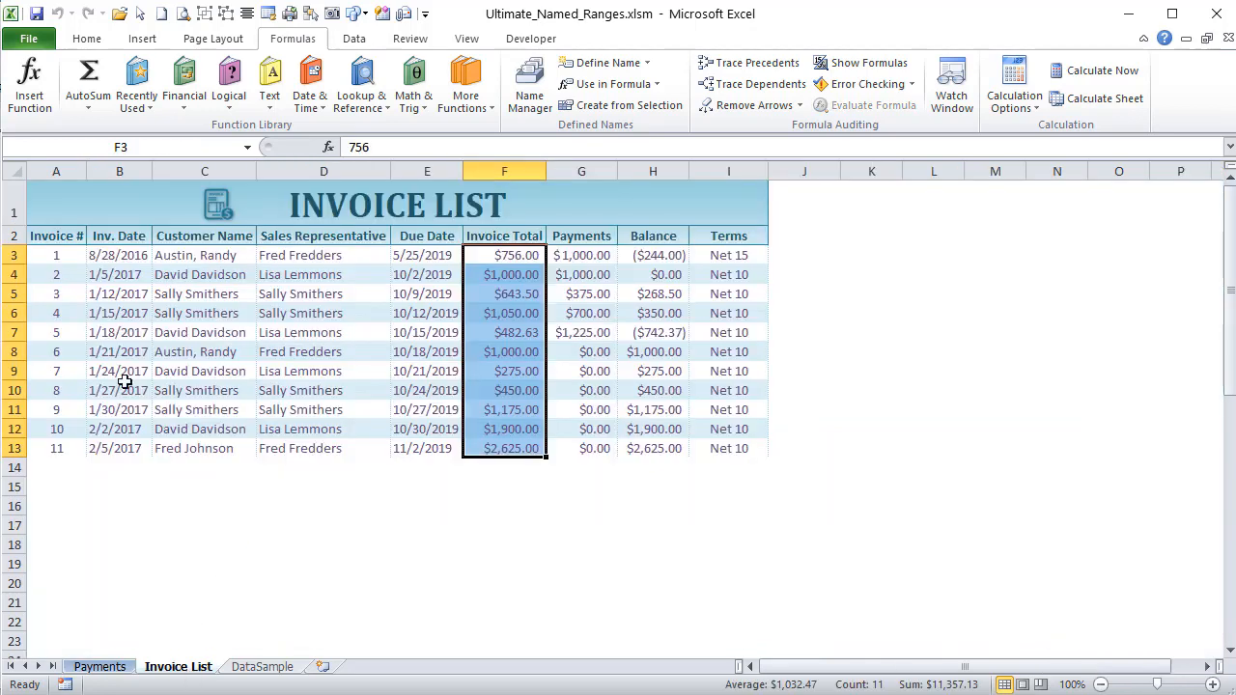
pyautogui.click(159, 311)
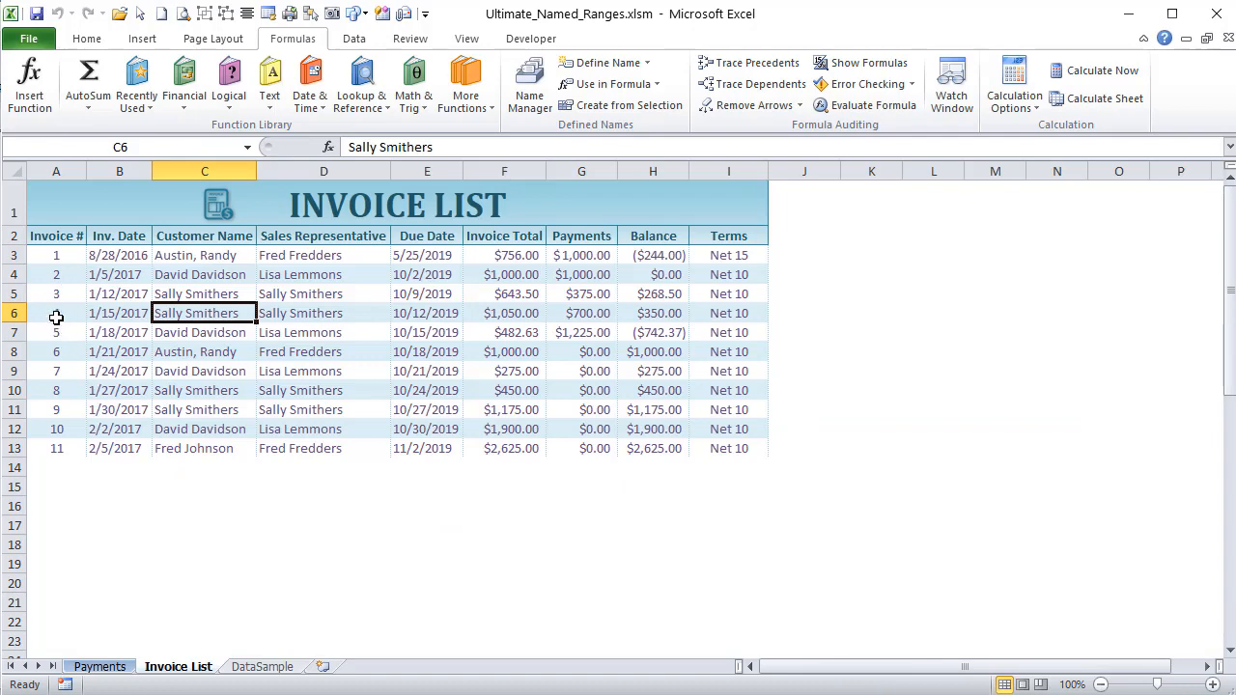
pyautogui.click(13, 312)
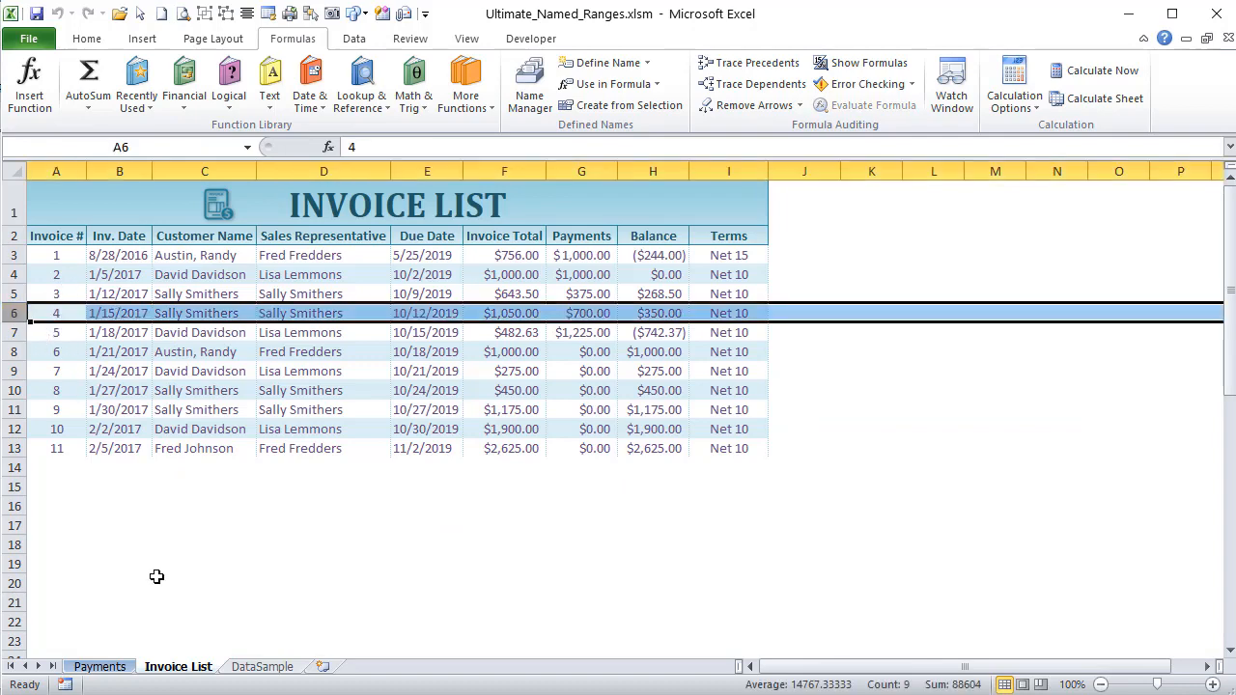
pyautogui.click(110, 668)
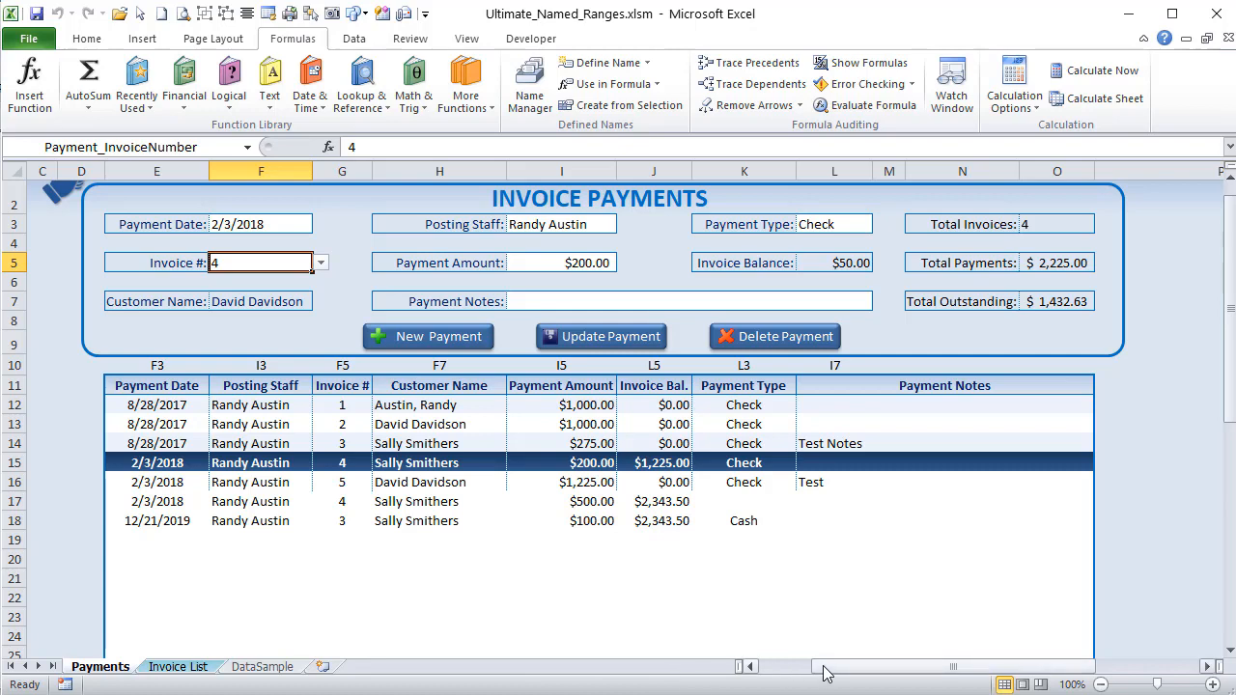
# Clear the Inv. Row VBA value in cell B8 of the Payments sheet's helper area
pyautogui.moveTo(822, 670); pyautogui.dragTo(681, 638)
pyautogui.hotkey('alt', 'F11')
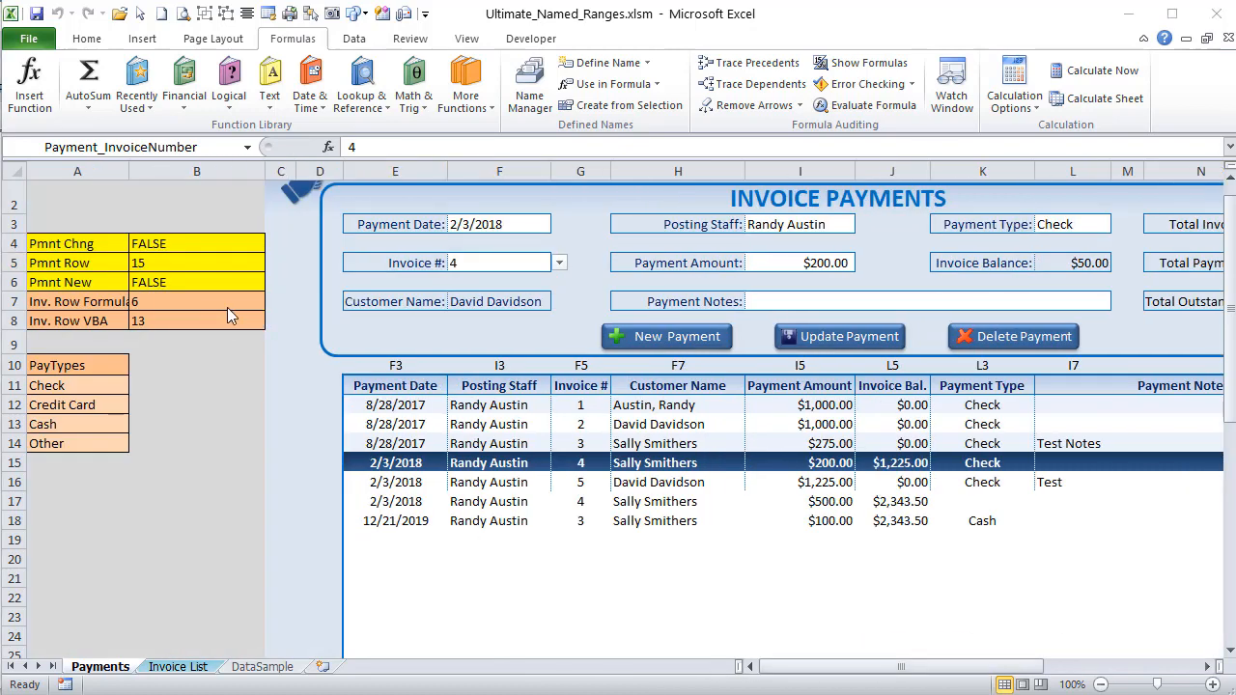
pyautogui.hotkey('alt', 'F11')
pyautogui.press('F2')
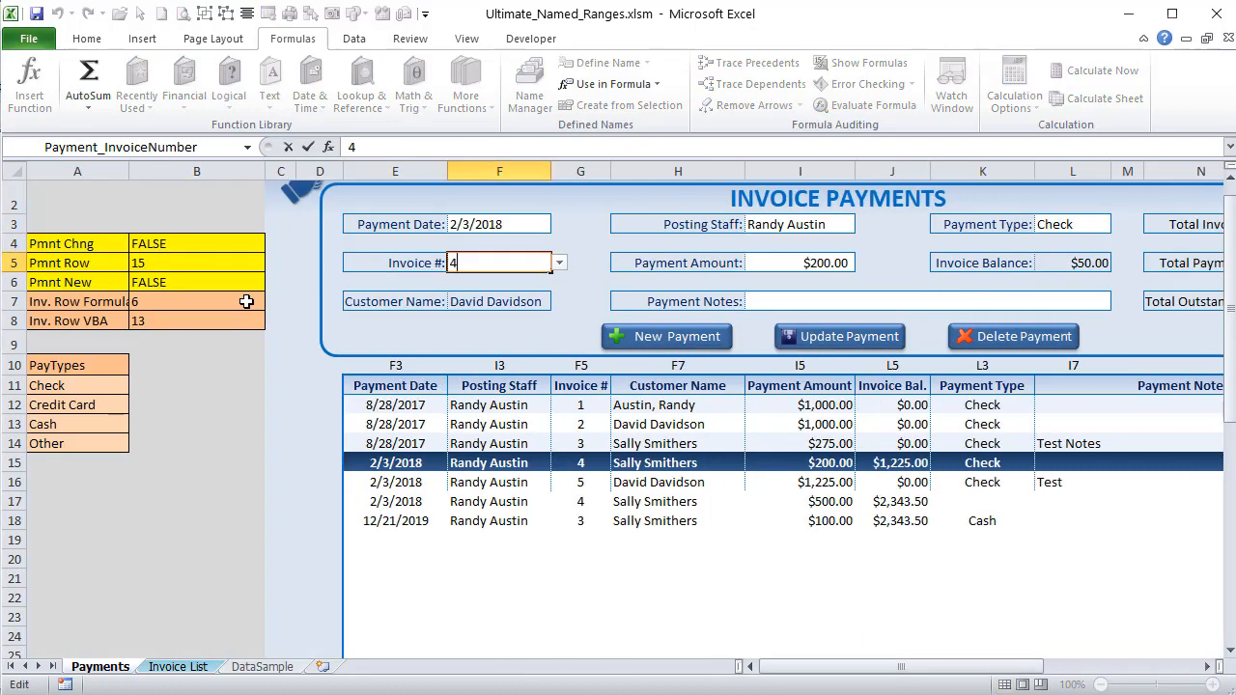
pyautogui.press('Tab')
pyautogui.click(251, 324)
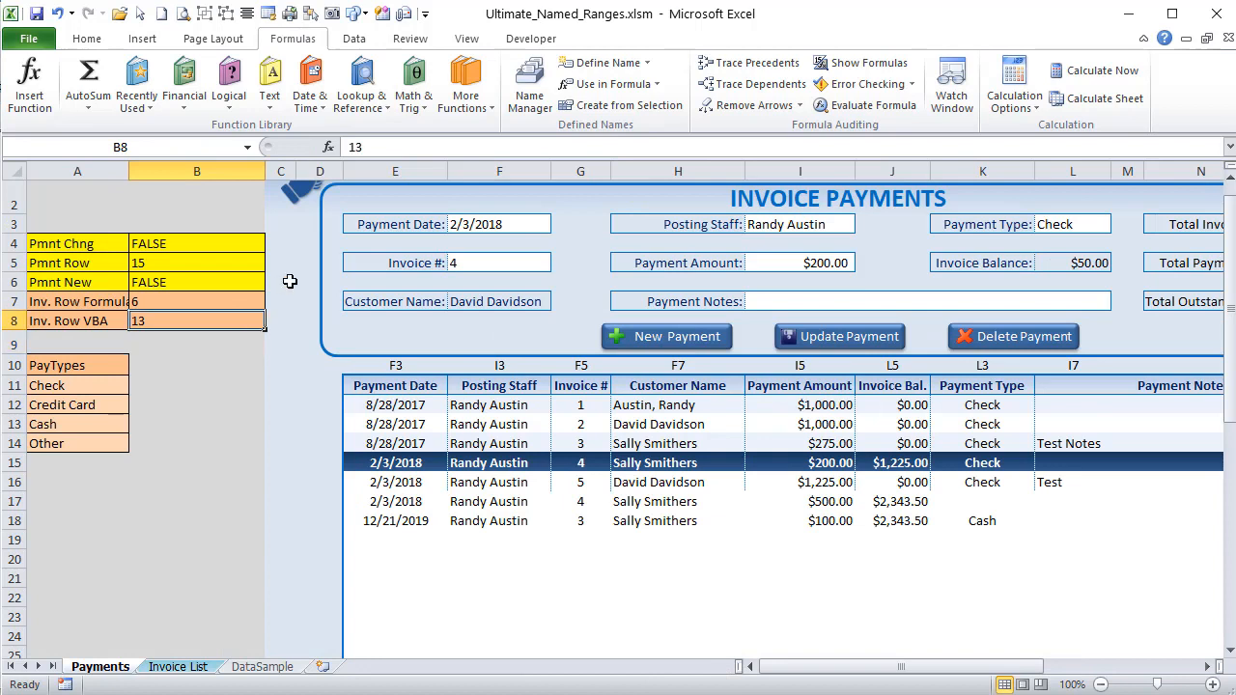
pyautogui.press('Delete')
# Recheck the row of invoice 4 on the Invoice List sheet, and reopen the Find_Value_Using_Named_Ranges macro code
pyautogui.click(178, 666)
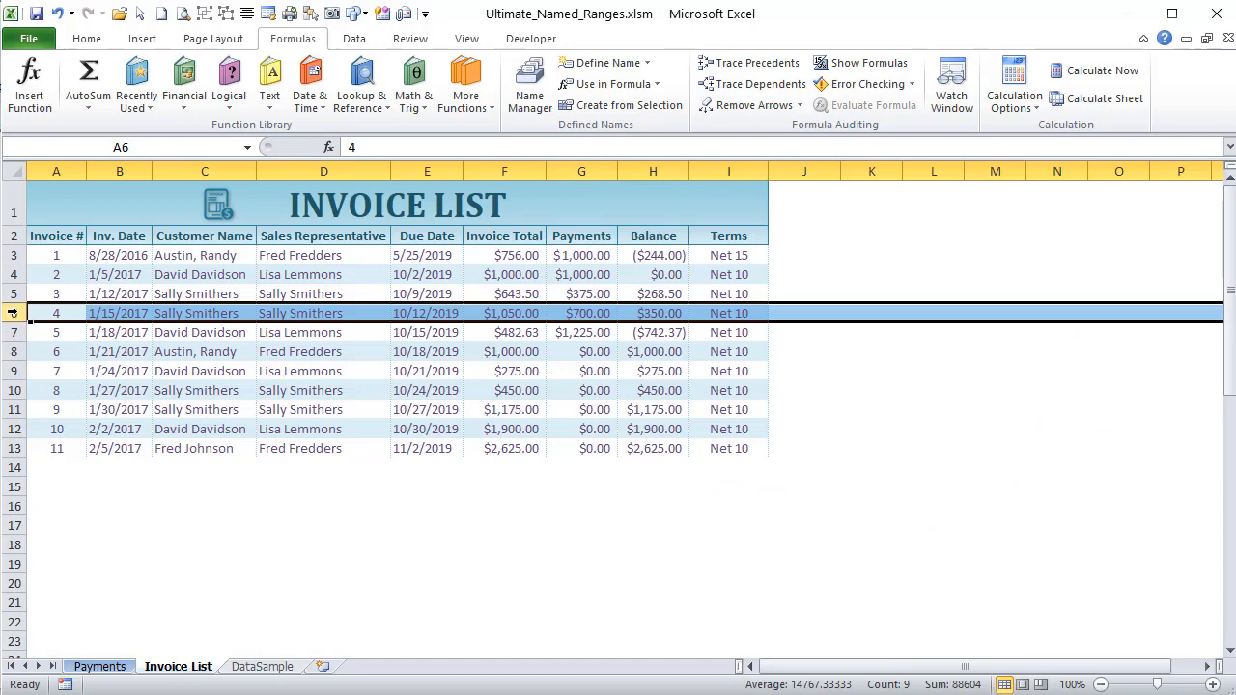
pyautogui.click(97, 667)
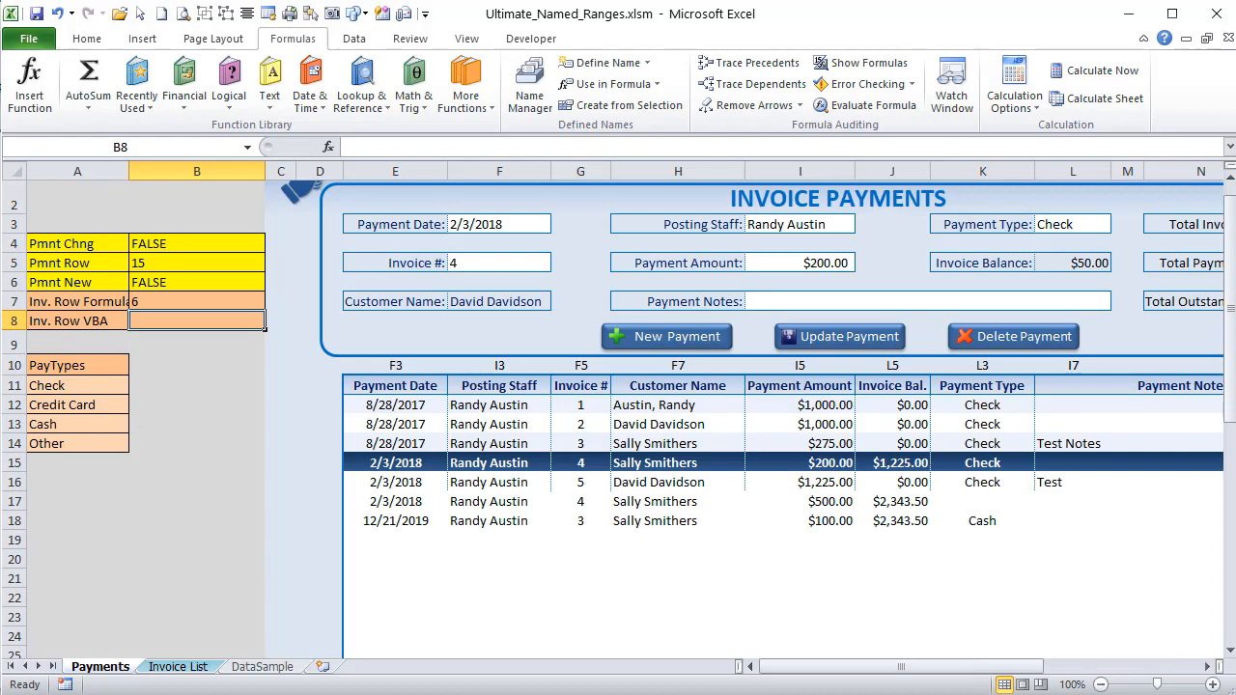
pyautogui.hotkey('alt', 'F11')
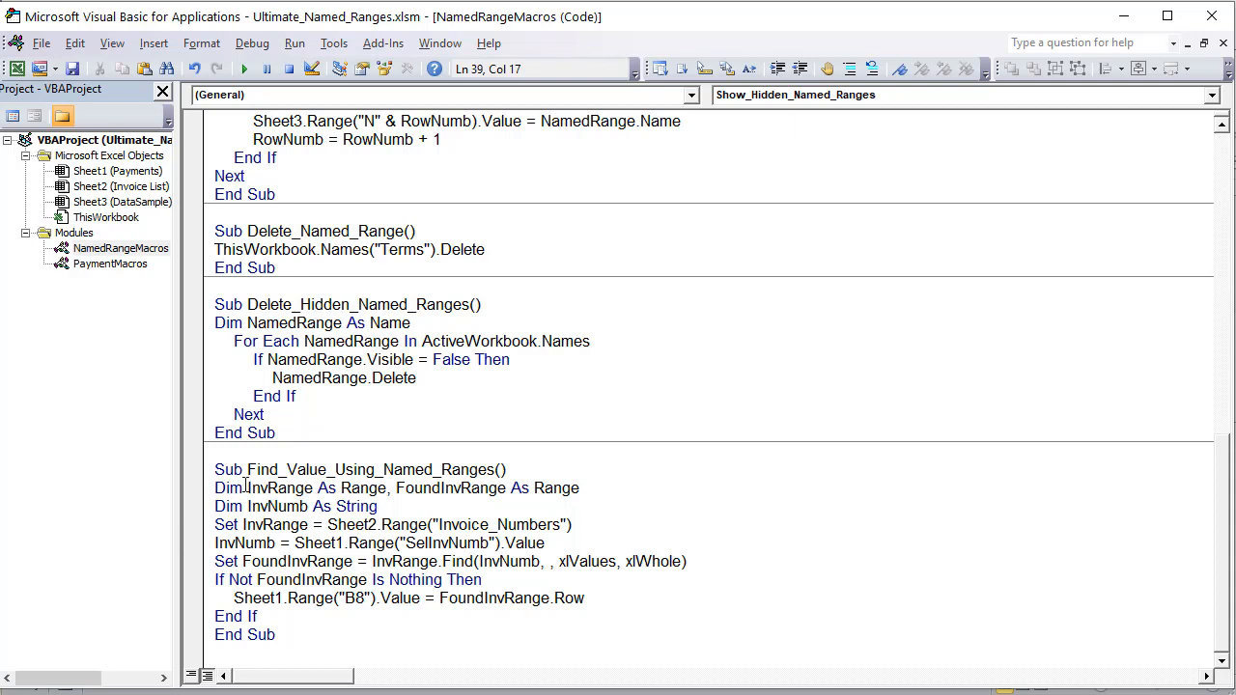
# Review the variable declarations and the InvRange assignment to Invoice_Numbers in the Find_Value_Using_Named_Ranges macro
pyautogui.moveTo(245, 488); pyautogui.dragTo(591, 485)
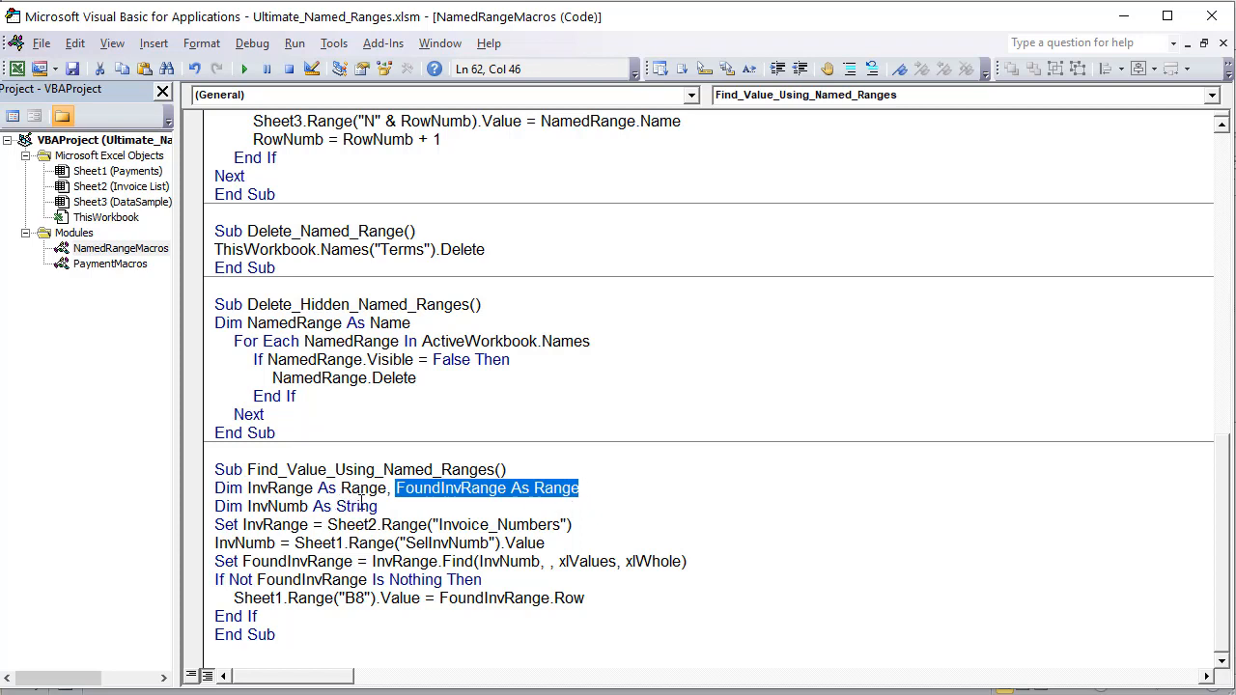
pyautogui.moveTo(390, 519); pyautogui.dragTo(198, 508)
pyautogui.click(328, 508)
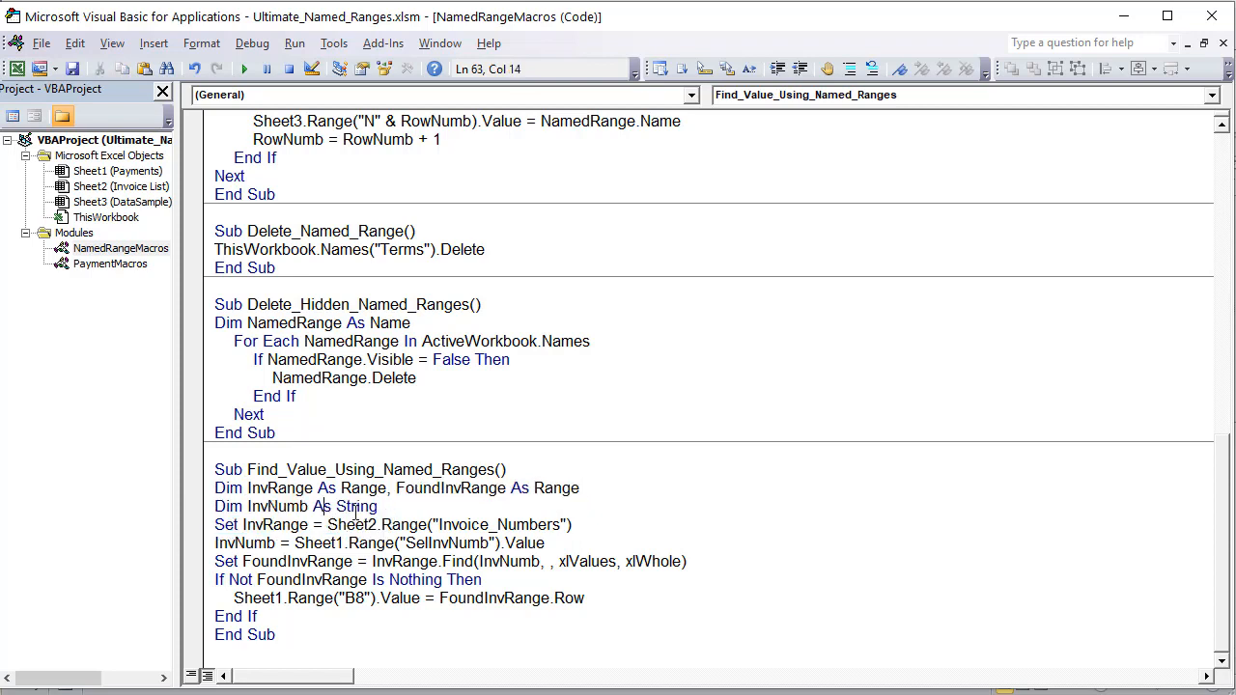
pyautogui.moveTo(379, 505); pyautogui.dragTo(182, 506)
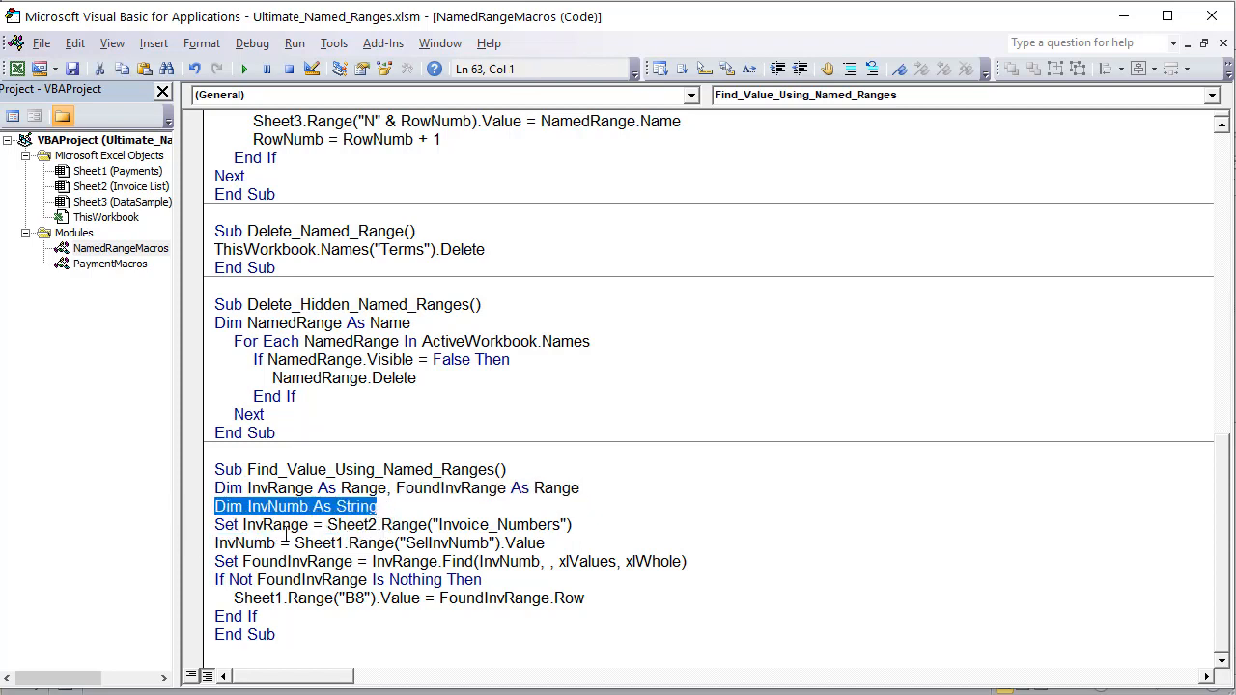
pyautogui.moveTo(309, 524); pyautogui.dragTo(244, 525)
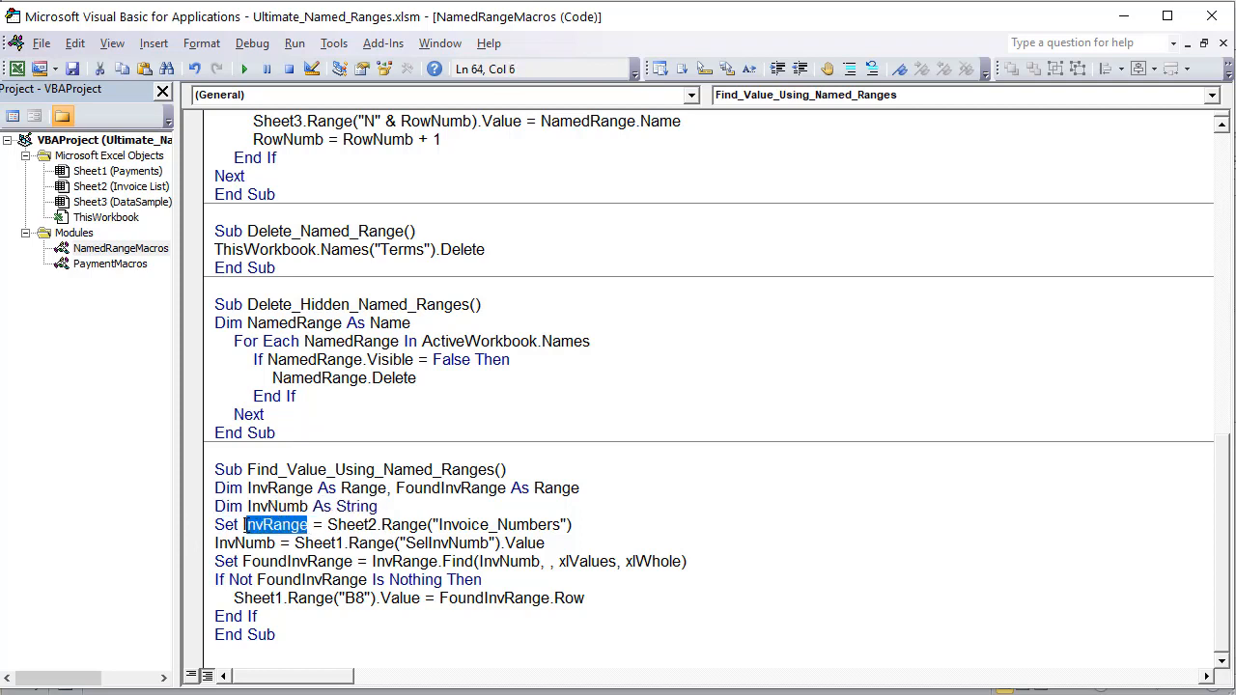
pyautogui.moveTo(560, 524); pyautogui.dragTo(437, 526)
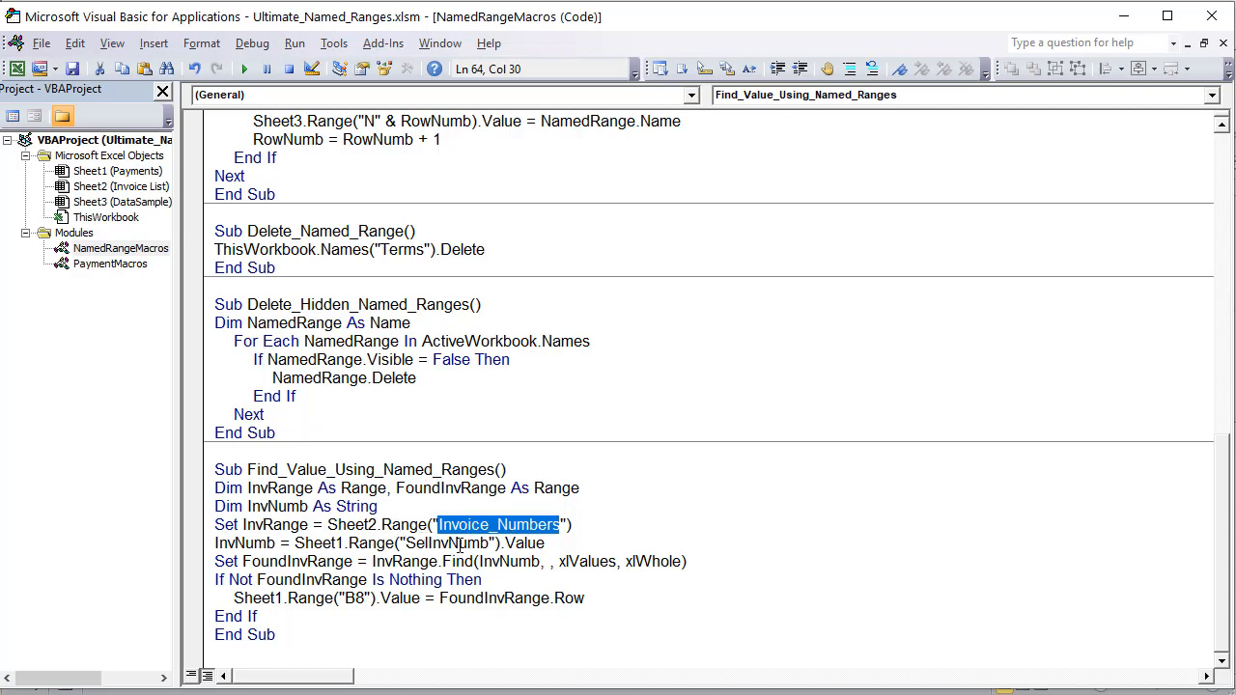
# Check which Invoice List cells the Invoice_Numbers named range covers in the Name Manager, and return to the macro code
pyautogui.hotkey('alt', 'Tab')
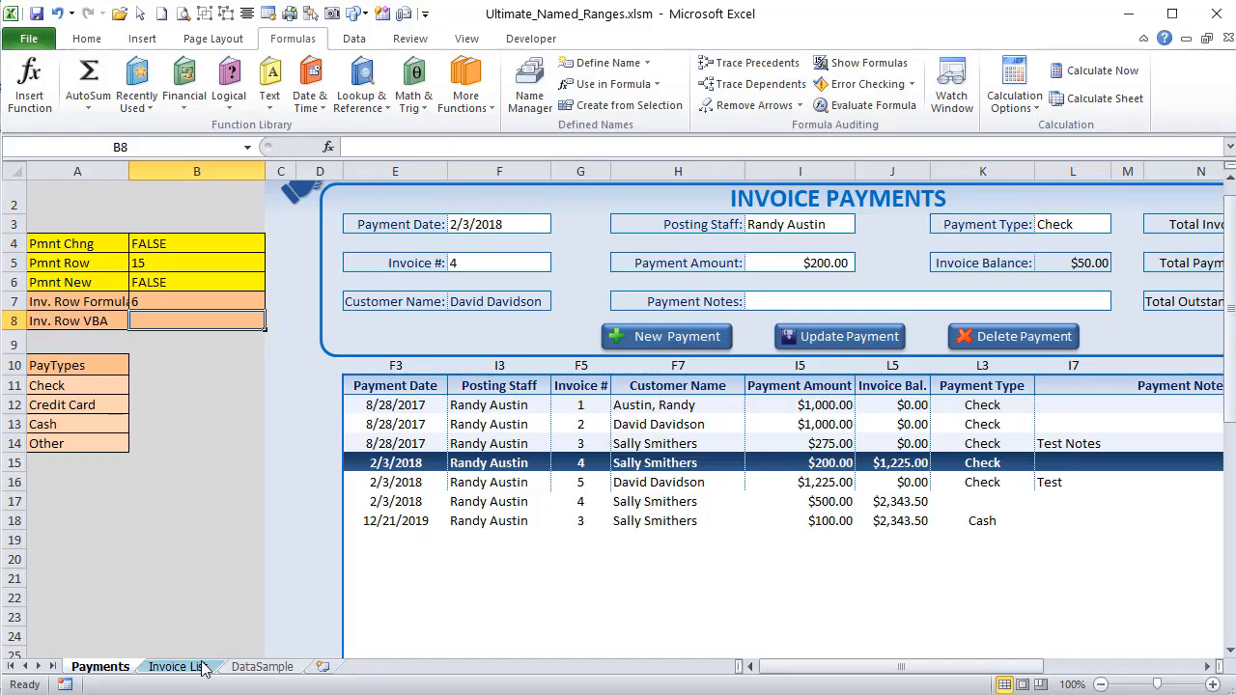
pyautogui.click(198, 665)
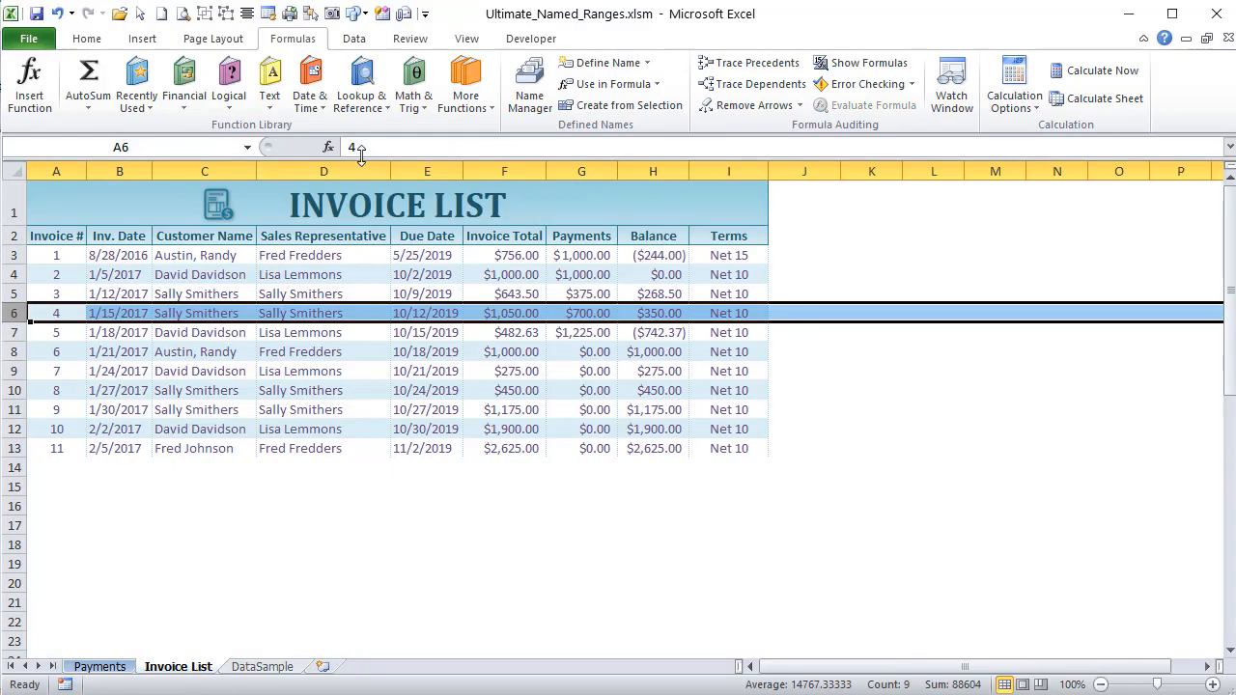
pyautogui.click(529, 92)
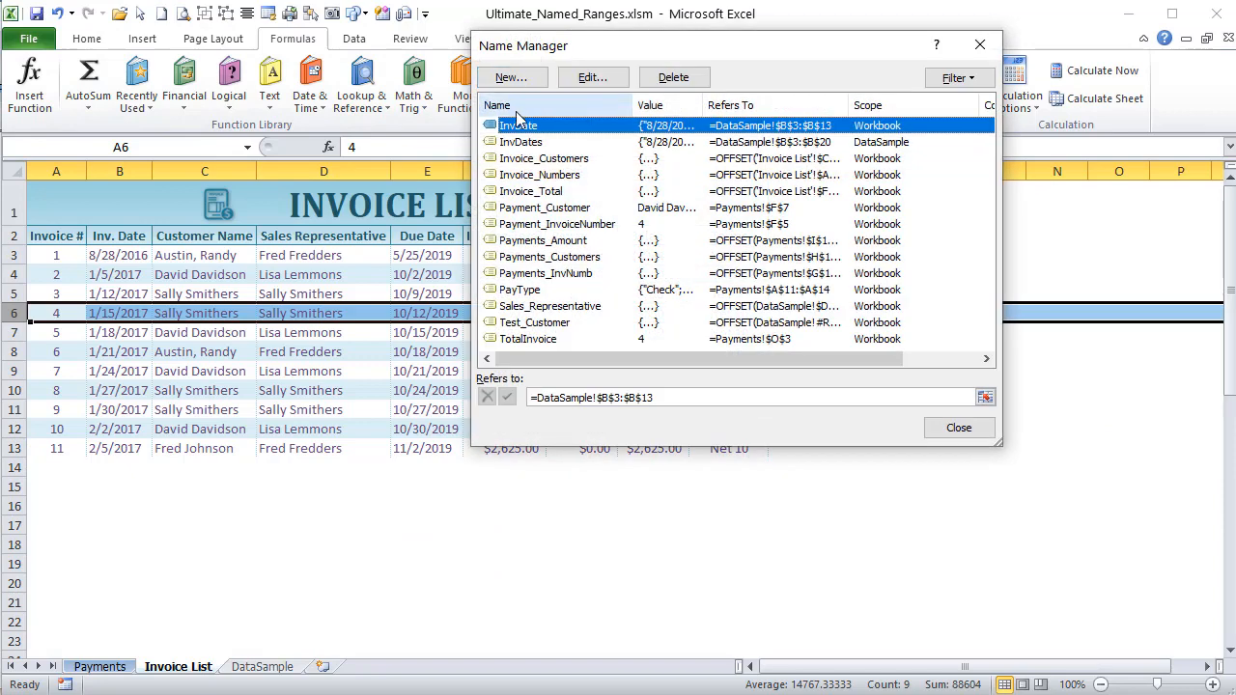
pyautogui.click(545, 174)
pyautogui.press('Tab')
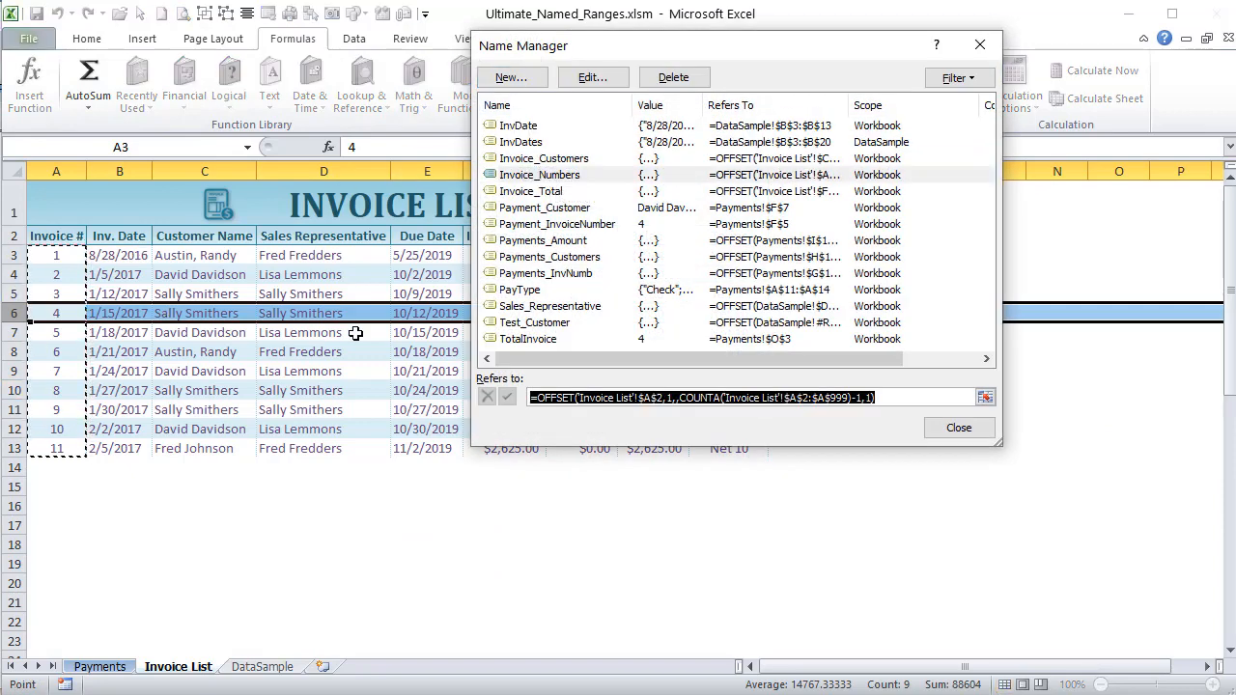
pyautogui.click(962, 429)
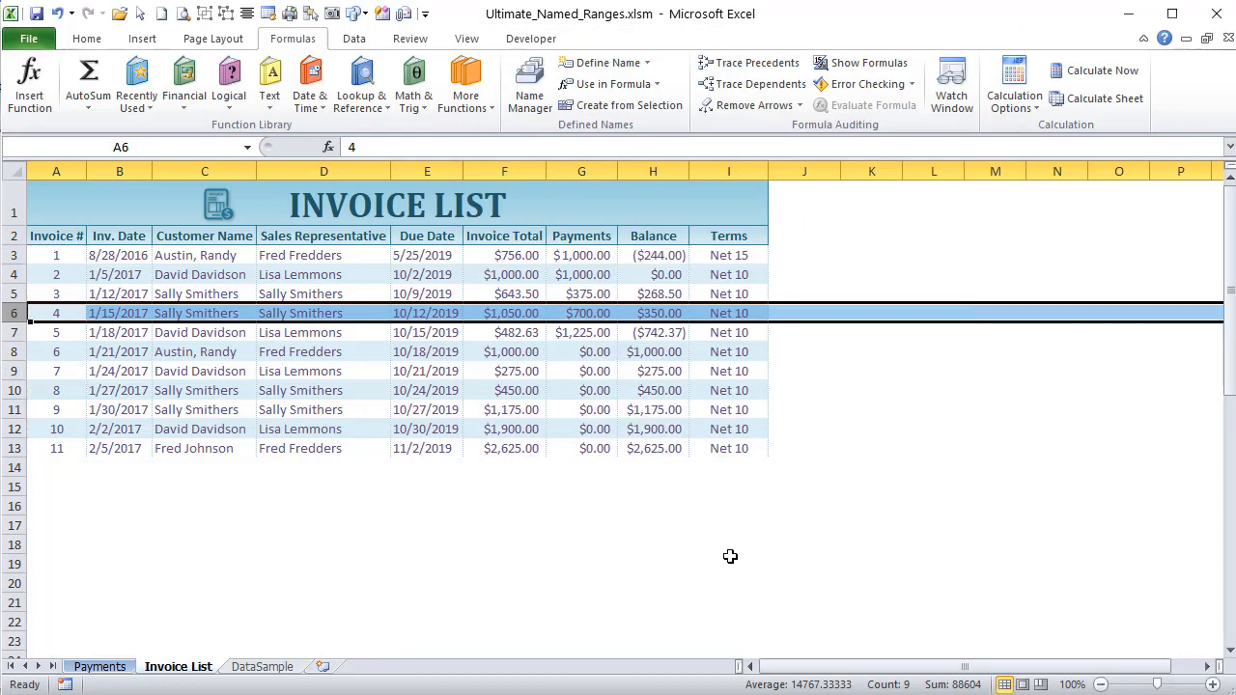
pyautogui.hotkey('alt', 'F11')
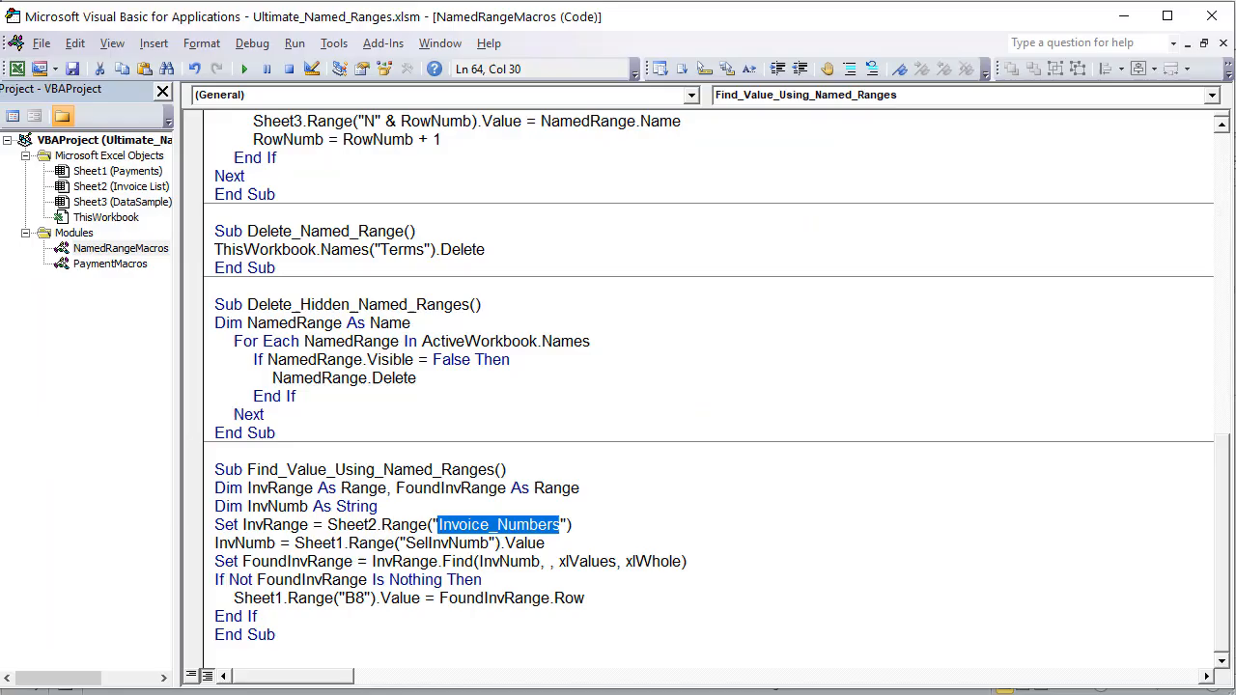
# Examine the Set InvRange statement and the InvNumb variable on the line below it
pyautogui.moveTo(238, 525); pyautogui.dragTo(215, 524)
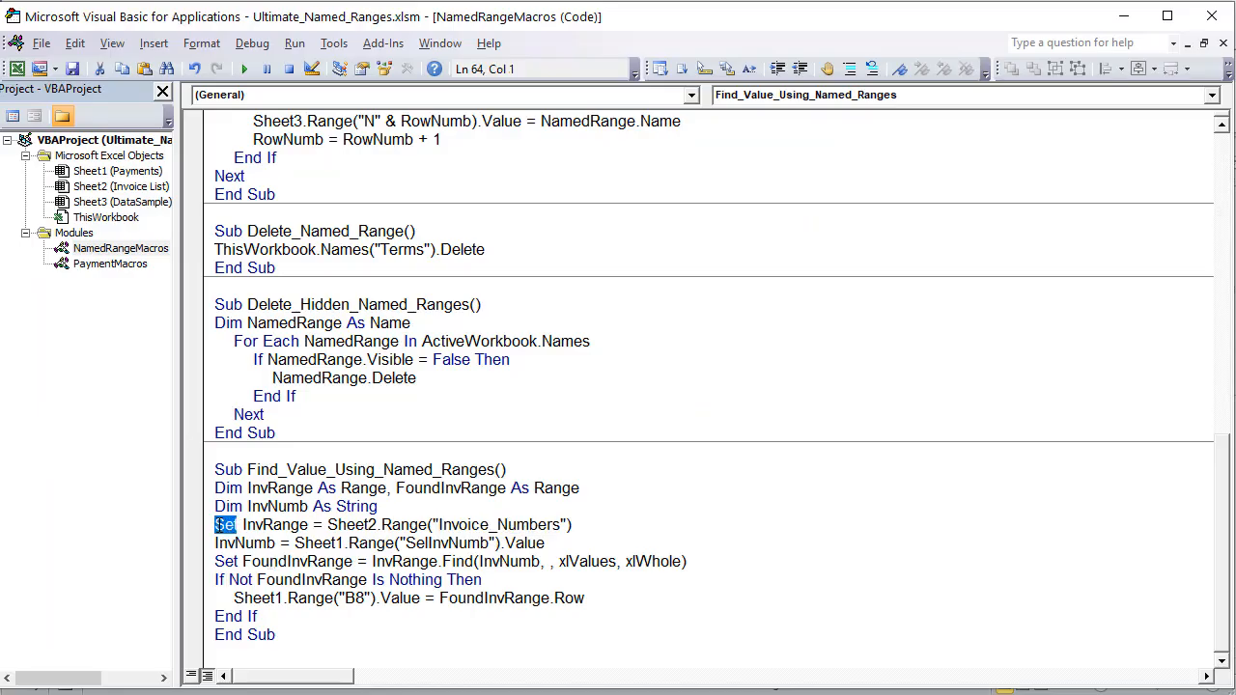
pyautogui.moveTo(309, 524); pyautogui.dragTo(282, 524)
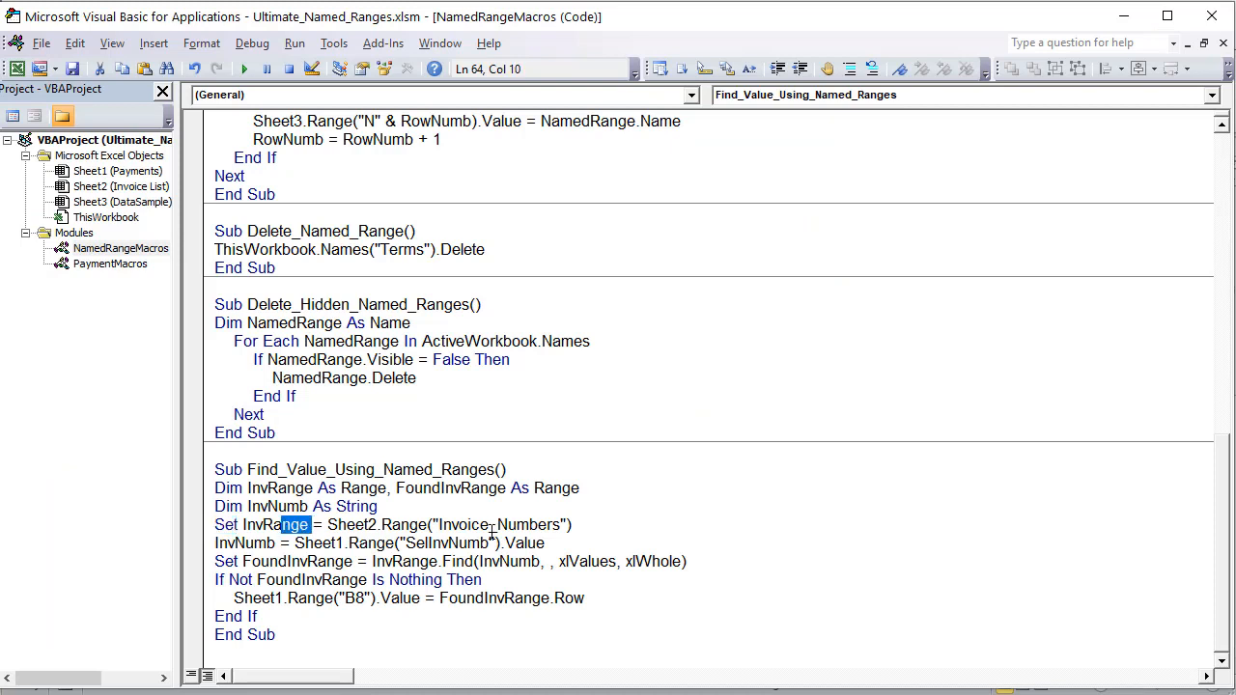
pyautogui.moveTo(584, 524); pyautogui.dragTo(408, 524)
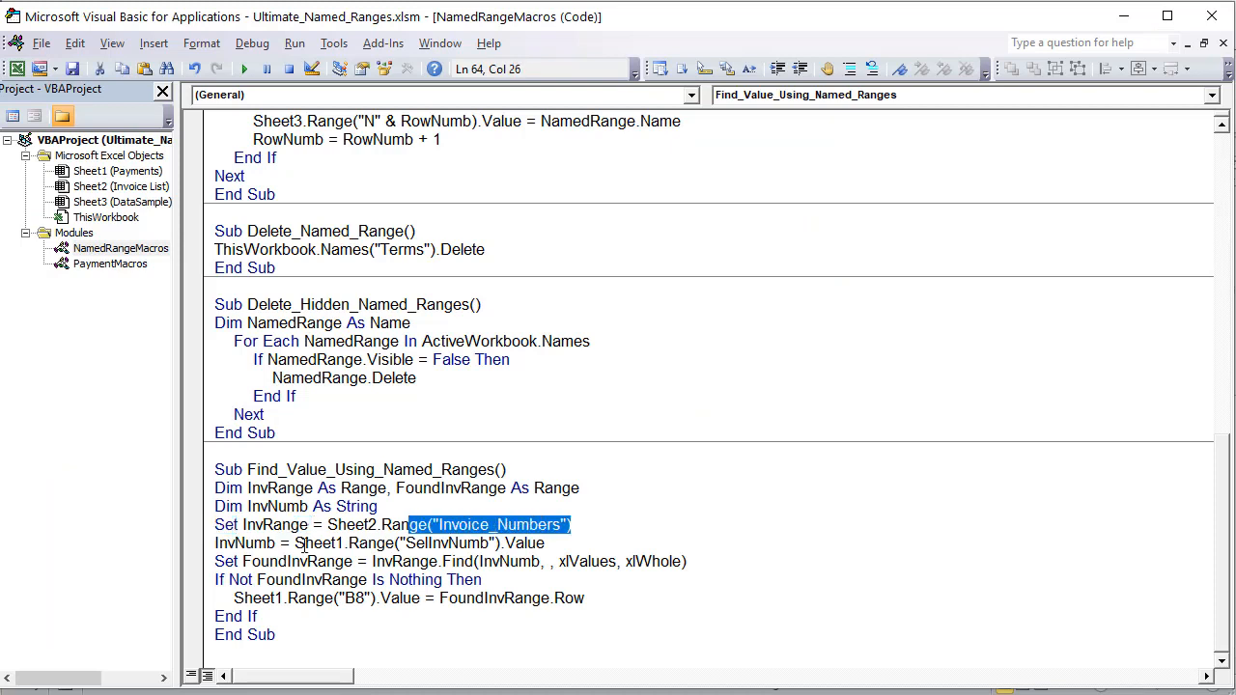
pyautogui.moveTo(274, 543); pyautogui.dragTo(191, 546)
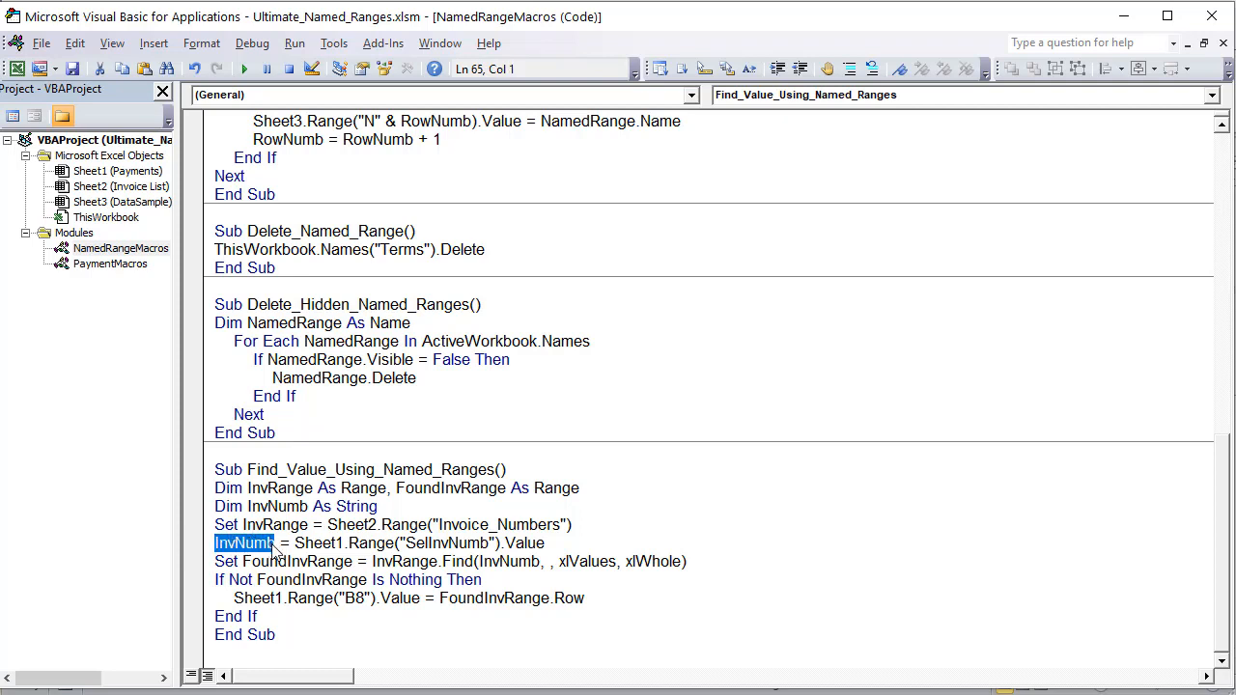
# Replace SelInvNumb in the InvNumb line with Payment_InvoiceNumber, copied from the name of the Invoice # cell on the Payments sheet
pyautogui.click(488, 542)
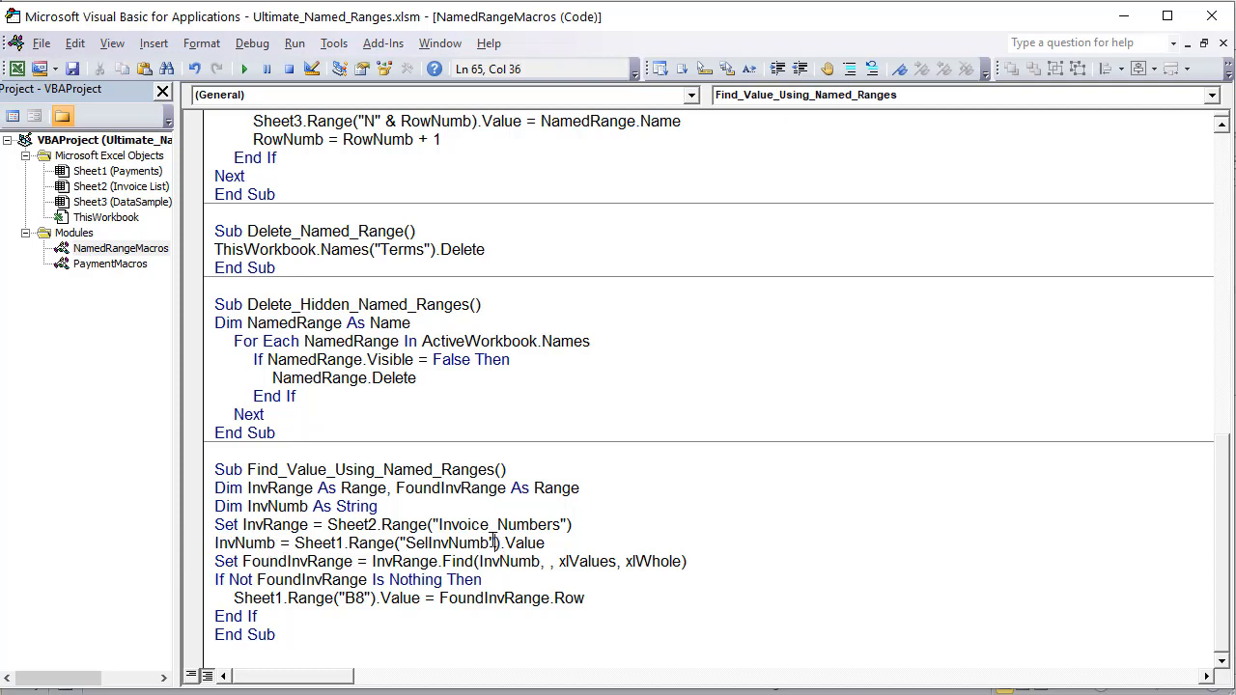
pyautogui.moveTo(489, 543); pyautogui.dragTo(415, 543)
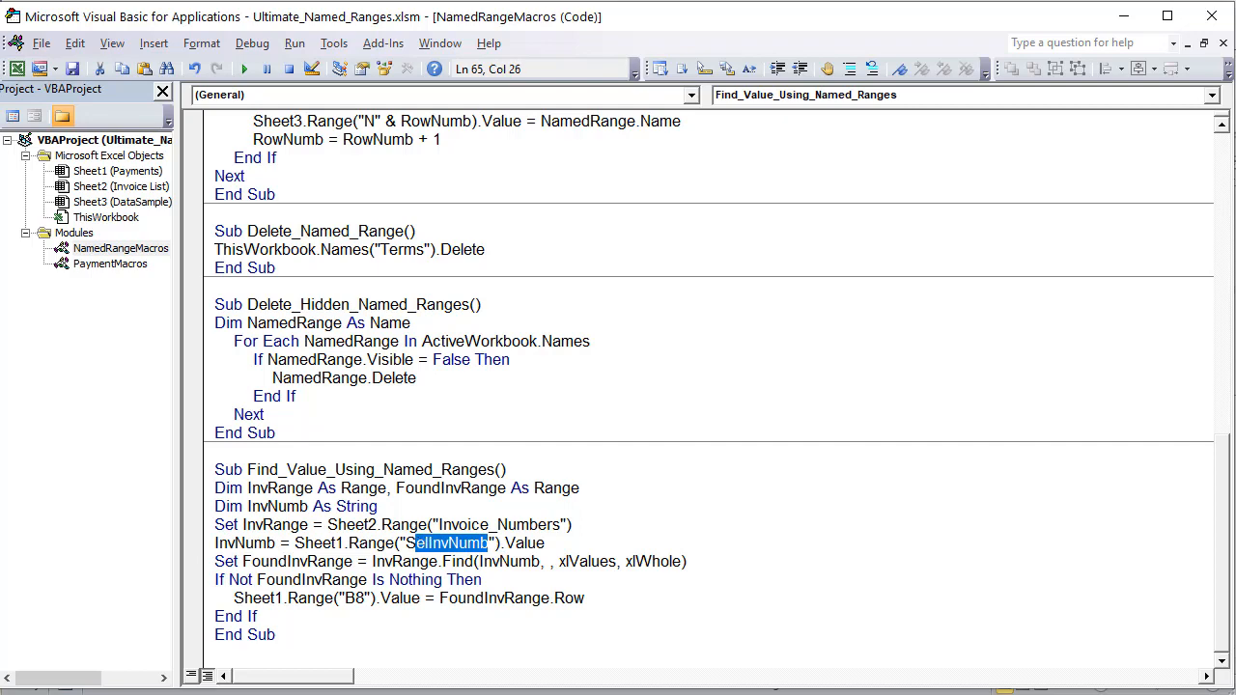
pyautogui.hotkey('alt', 'F11')
pyautogui.click(99, 666)
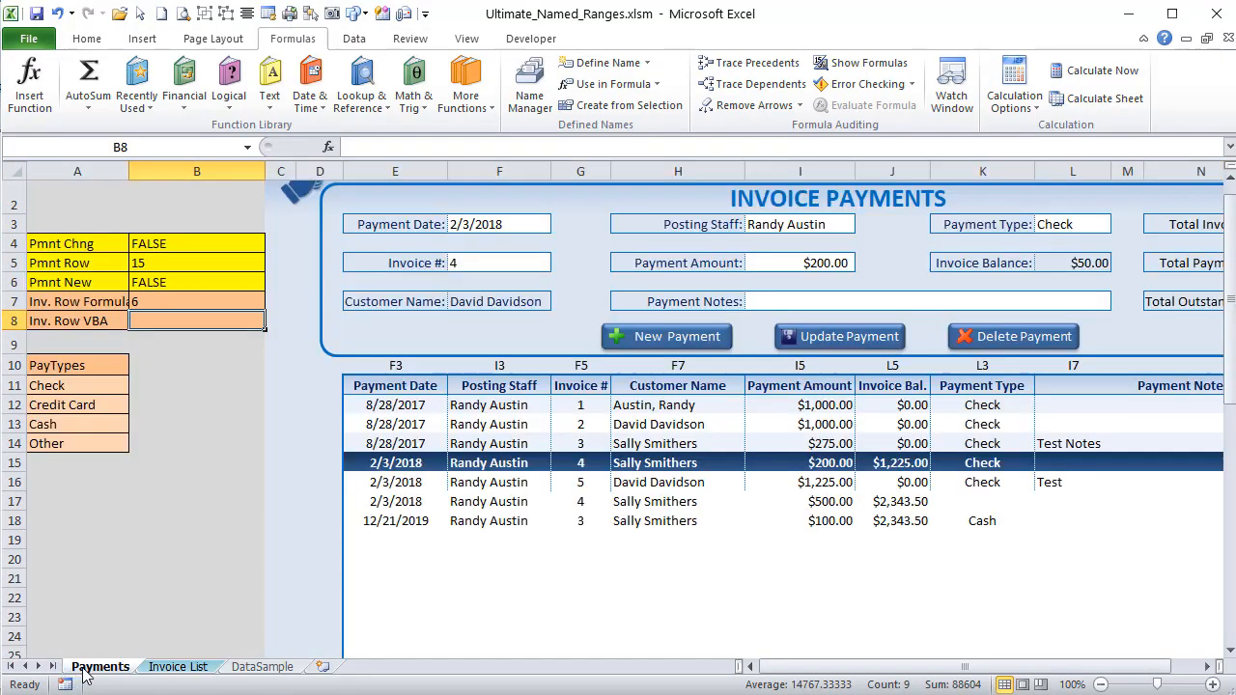
pyautogui.click(498, 257)
pyautogui.click(206, 149)
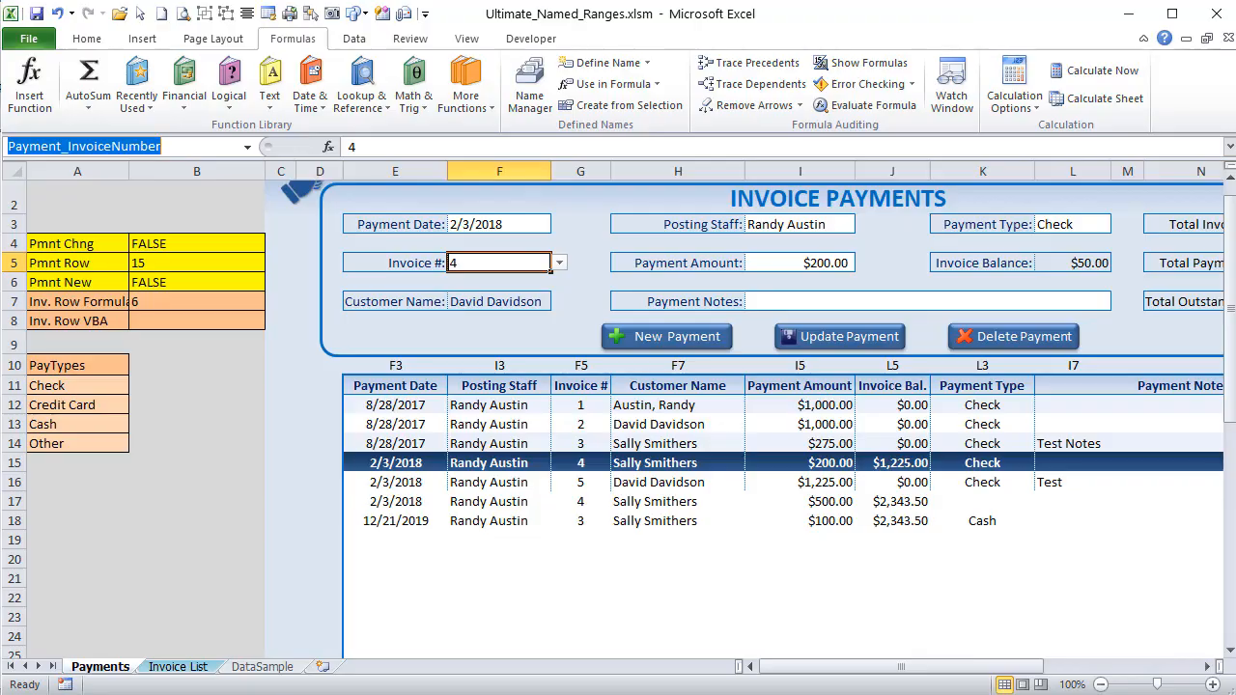
pyautogui.hotkey('alt', 'F11')
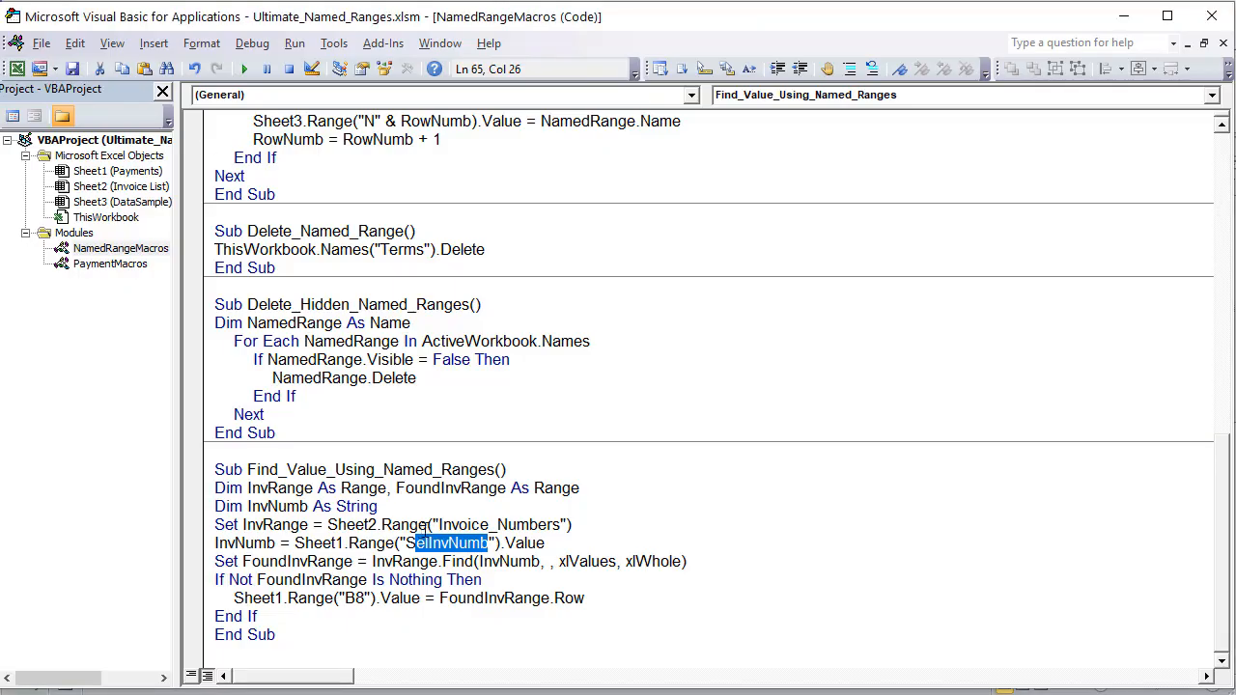
pyautogui.hotkey('ctrl', 'v')
pyautogui.click(424, 547)
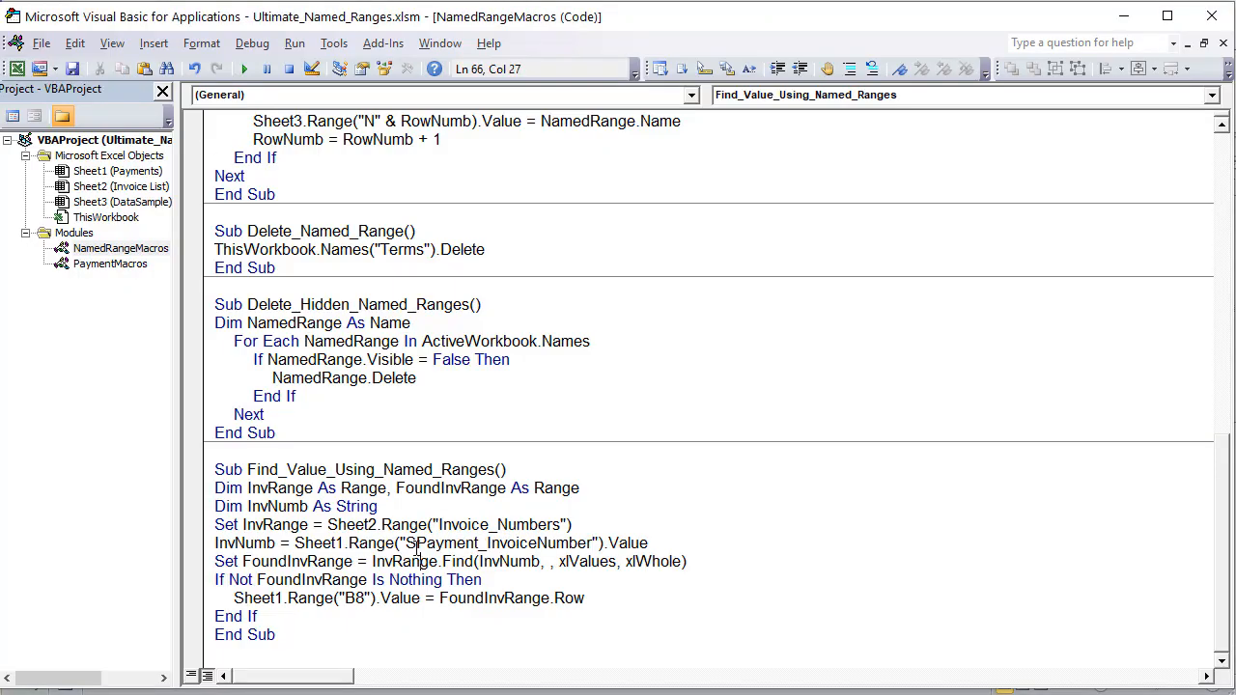
pyautogui.click(416, 545)
pyautogui.press('BackSpace')
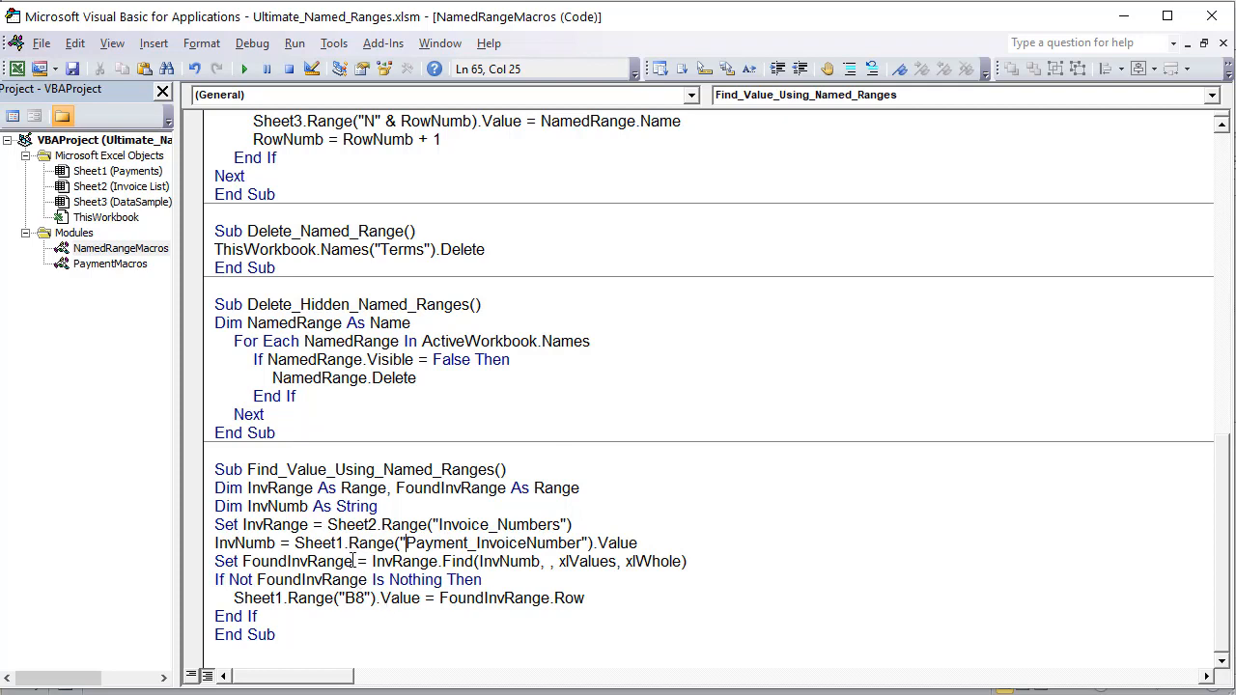
# Examine the FoundInvRange Find statement with its arguments, and the If Not block that writes the found row to B8
pyautogui.moveTo(354, 561); pyautogui.dragTo(243, 561)
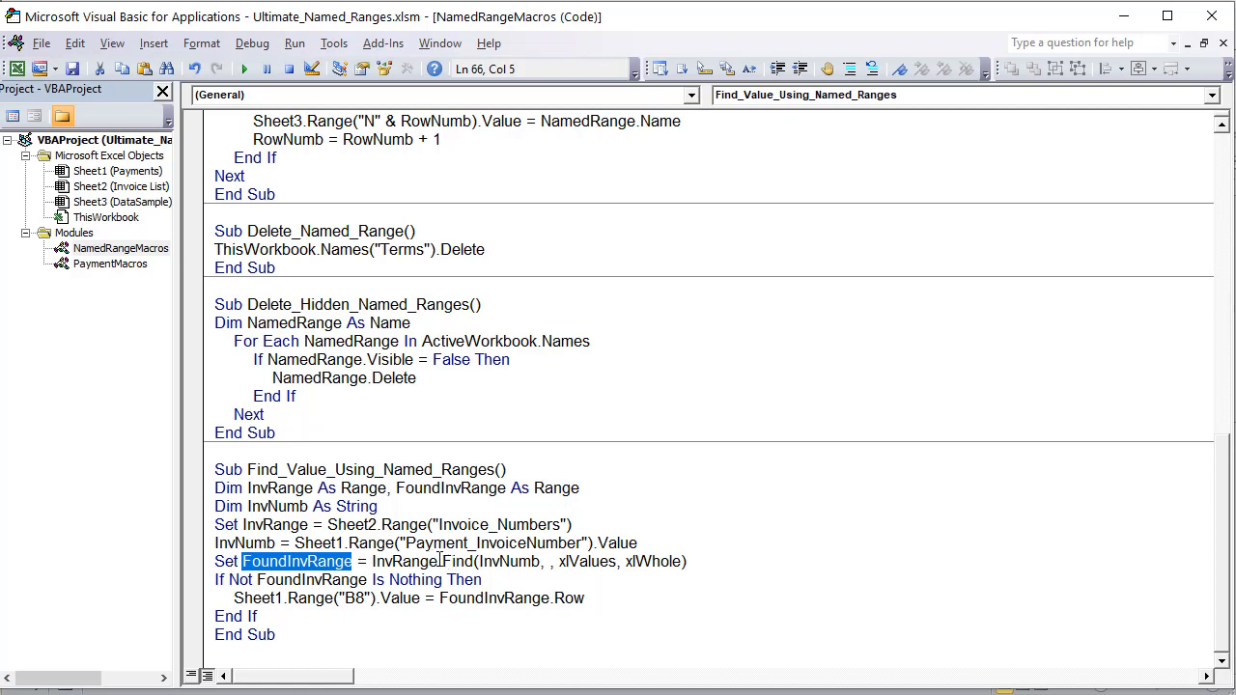
pyautogui.moveTo(439, 560); pyautogui.dragTo(370, 561)
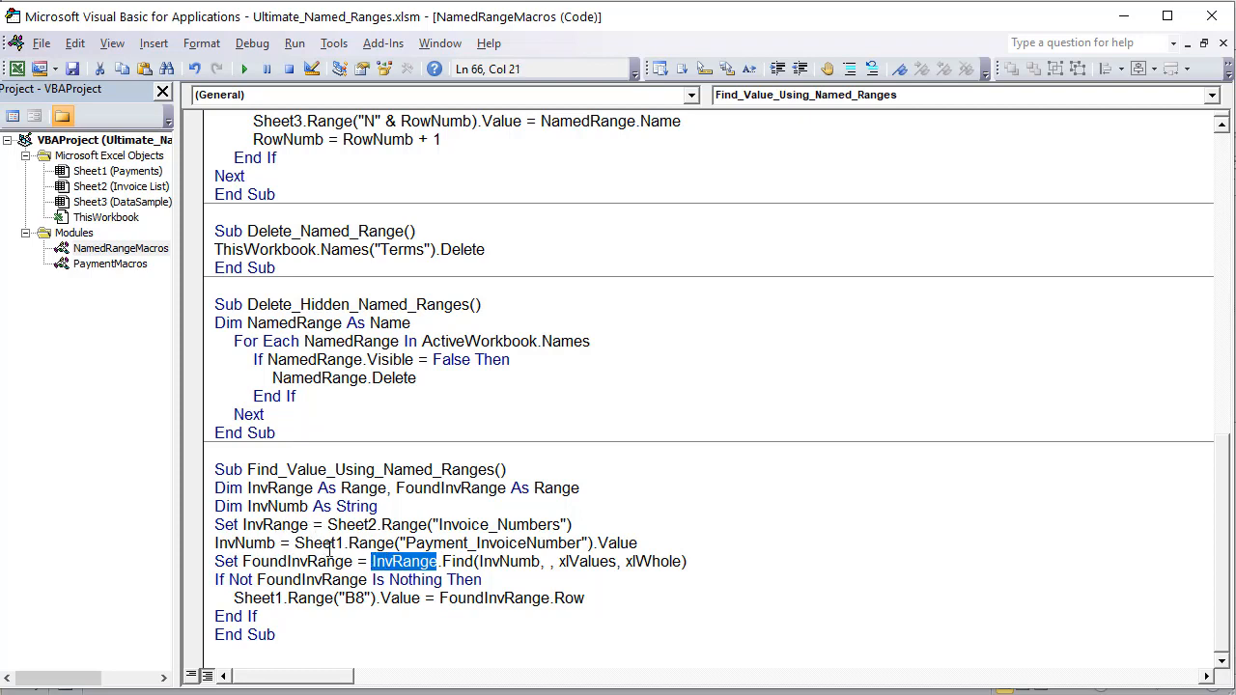
pyautogui.moveTo(442, 561); pyautogui.dragTo(475, 564)
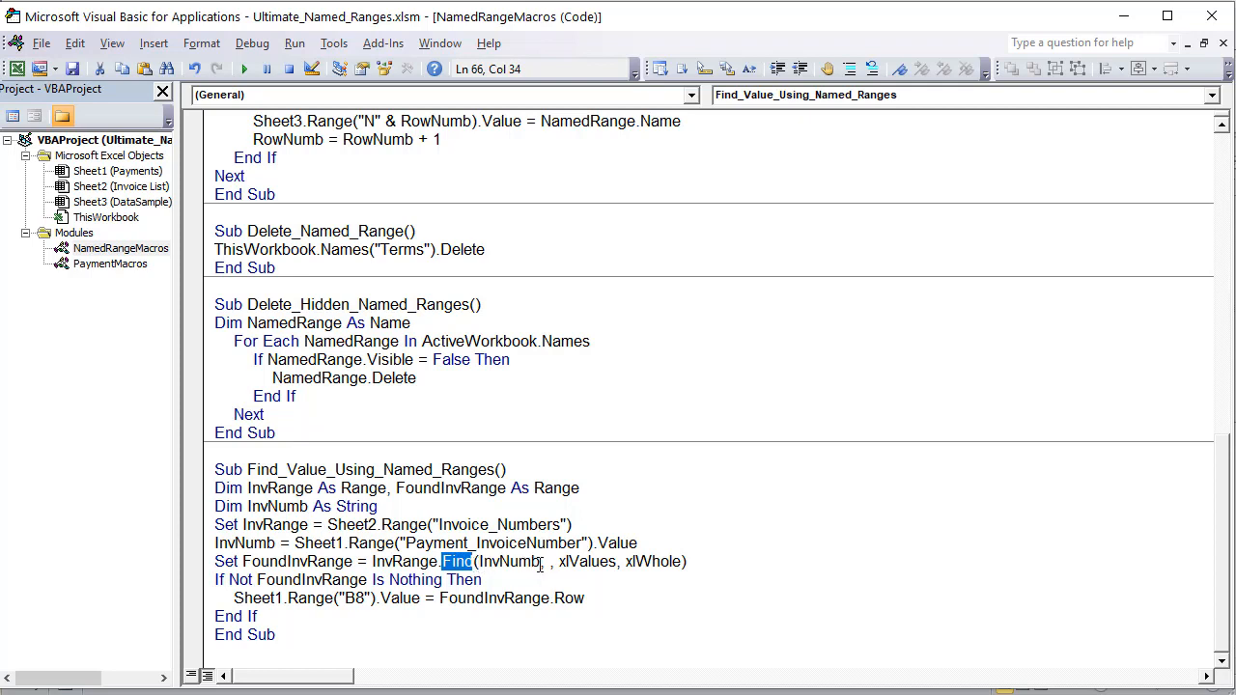
pyautogui.moveTo(540, 562); pyautogui.dragTo(477, 562)
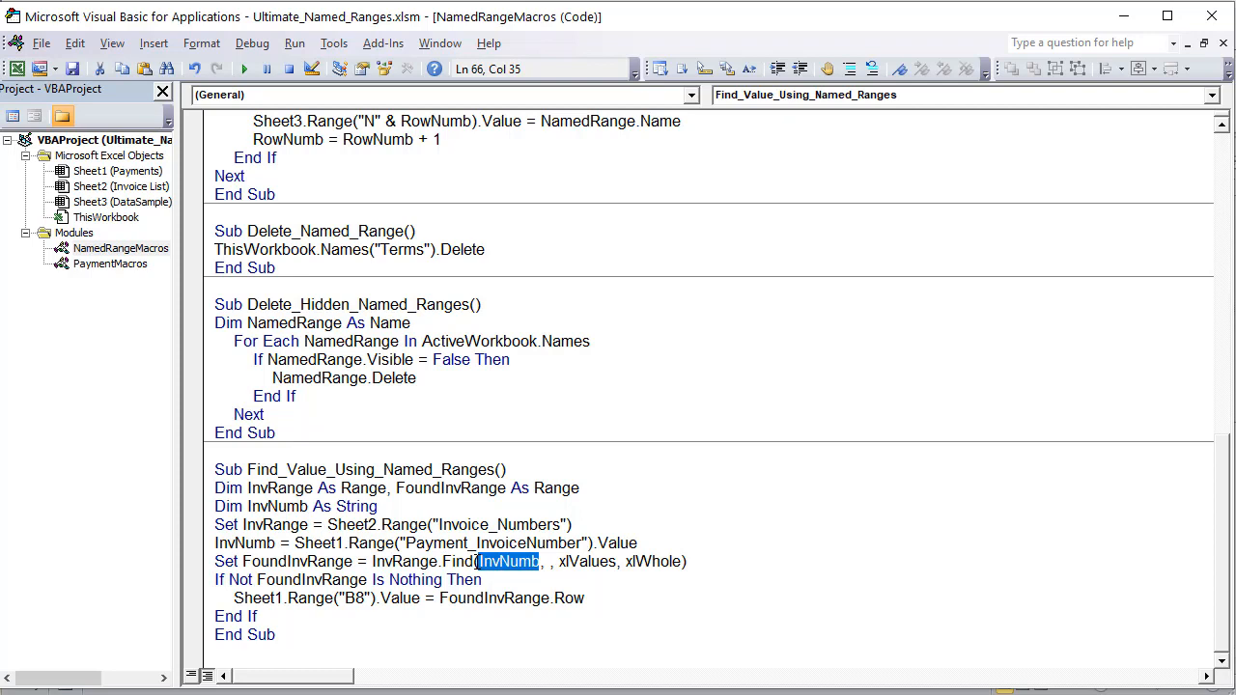
pyautogui.click(594, 561)
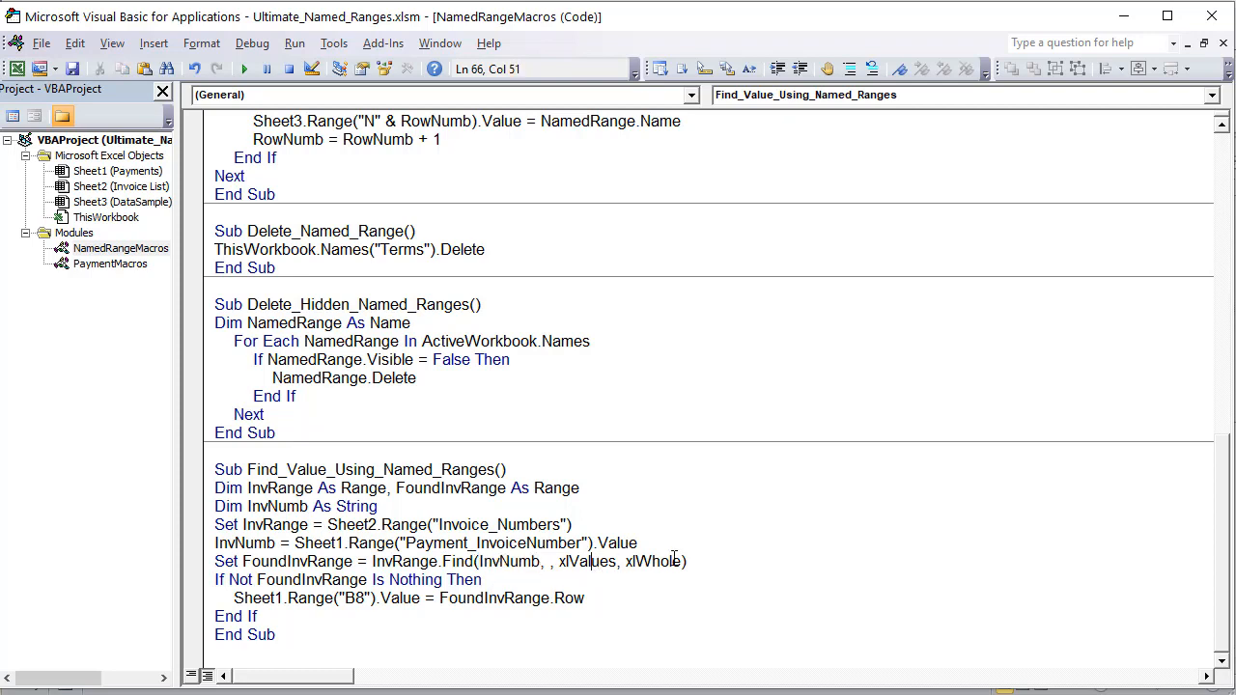
pyautogui.click(673, 561)
pyautogui.moveTo(358, 561); pyautogui.dragTo(244, 561)
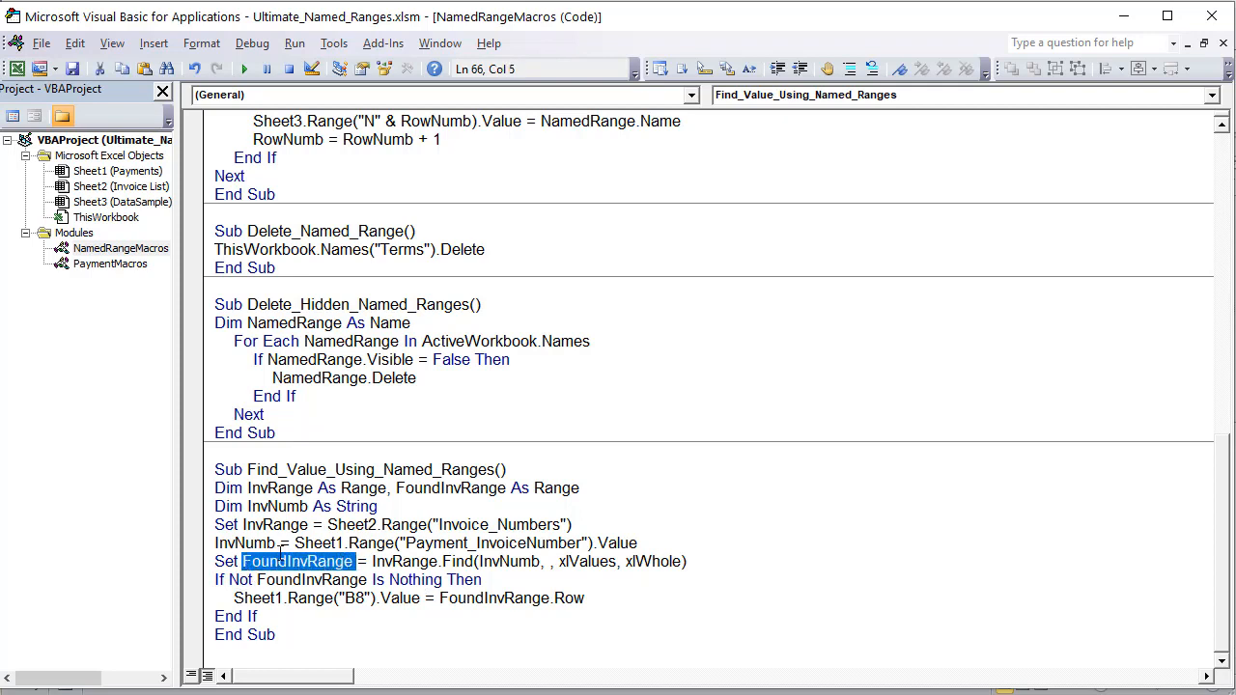
pyautogui.moveTo(255, 580); pyautogui.dragTo(230, 579)
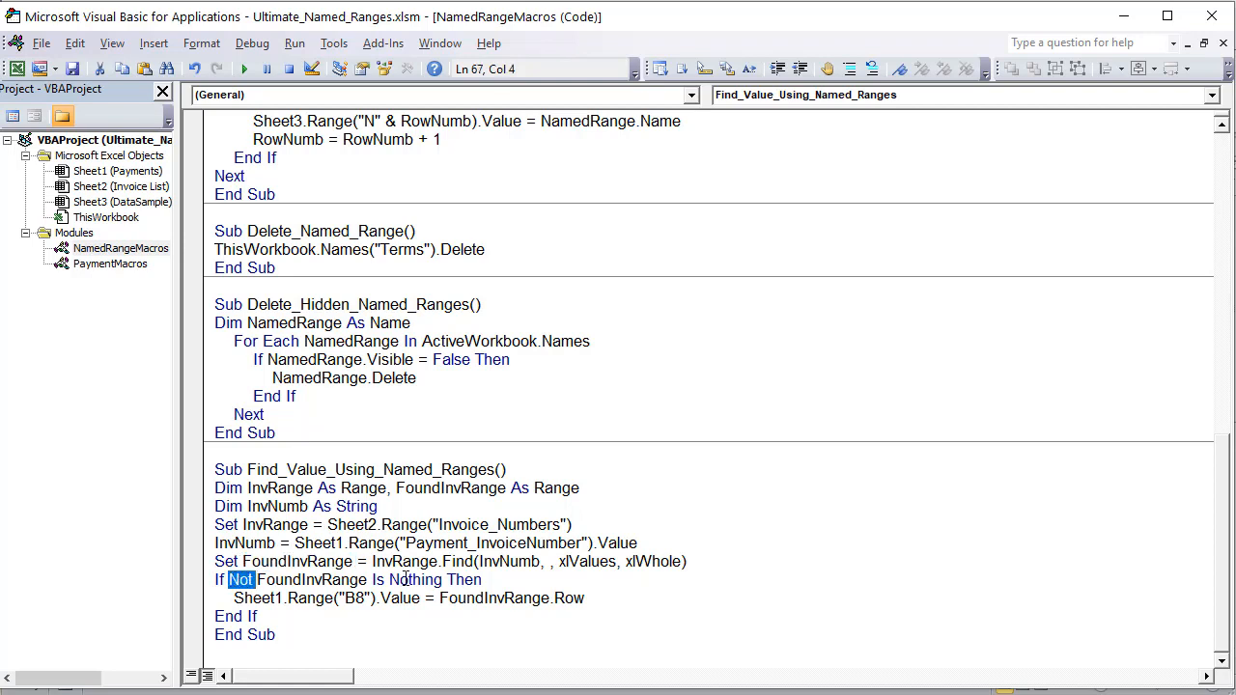
pyautogui.moveTo(432, 579)
pyautogui.mouseDown()
pyautogui.moveTo(413, 579)
pyautogui.moveTo(425, 583)
pyautogui.mouseUp()
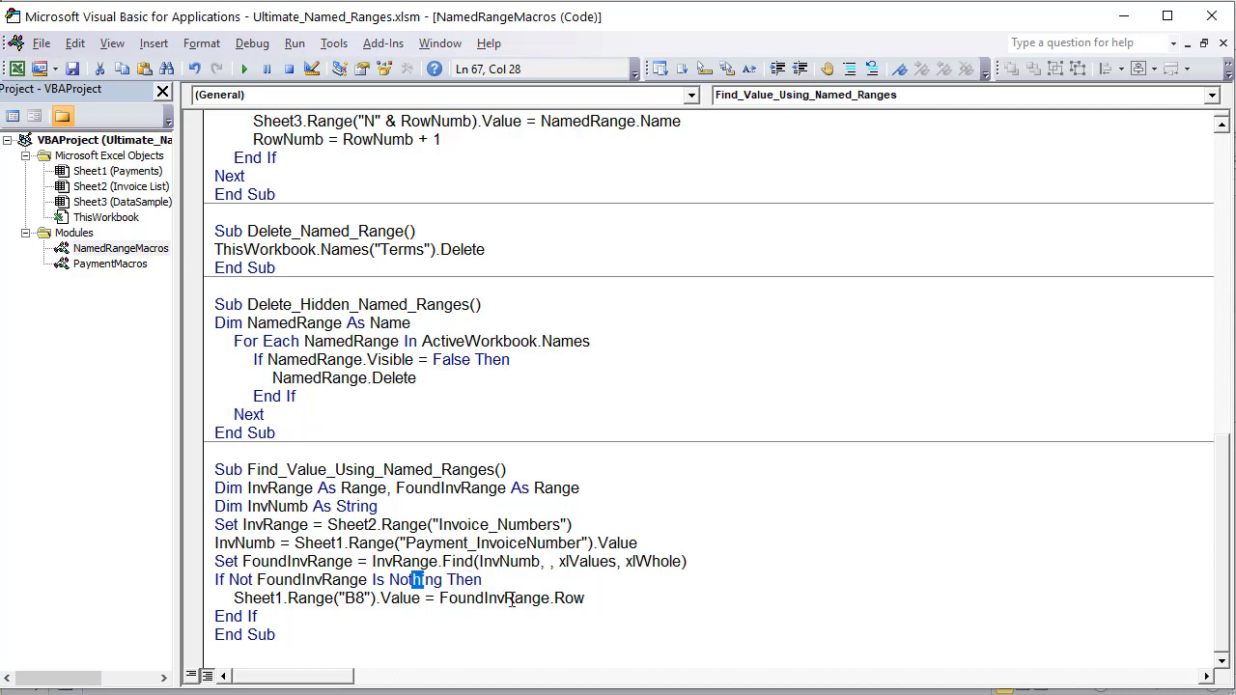
pyautogui.moveTo(584, 598); pyautogui.dragTo(435, 598)
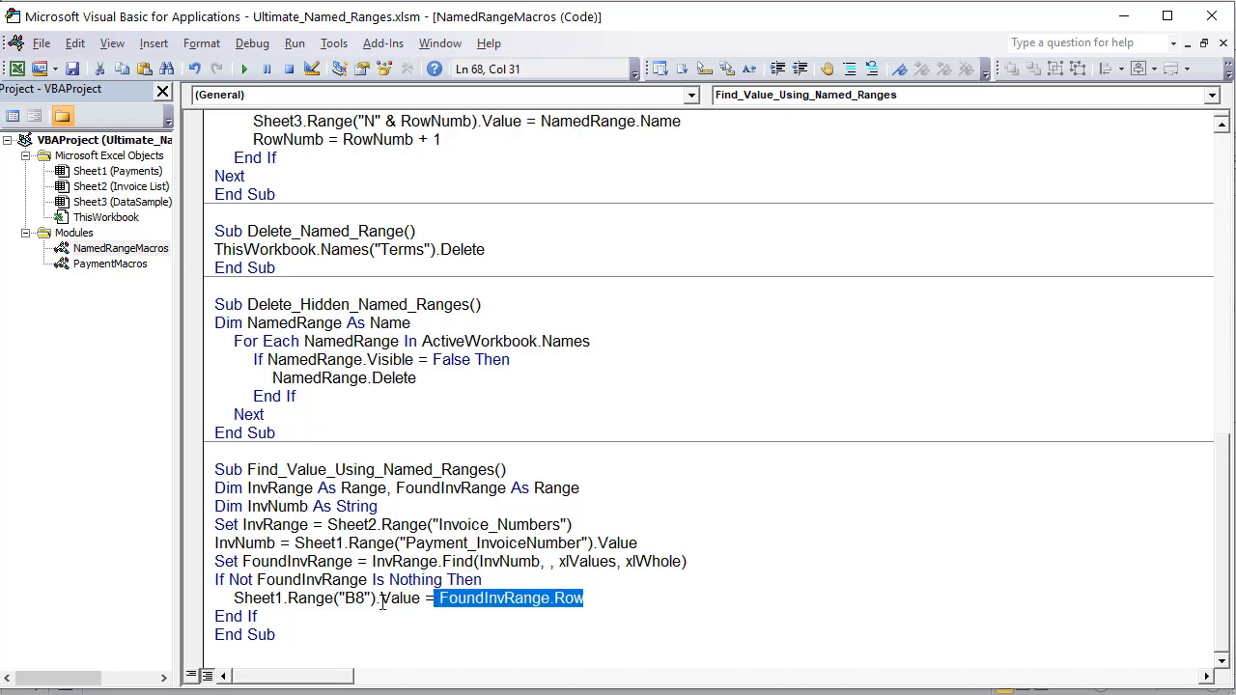
# Select cell B8 on the Payments sheet, run the Find_Value_Using_Named_Ranges macro, and return to the sheet
pyautogui.hotkey('alt', 'Tab')
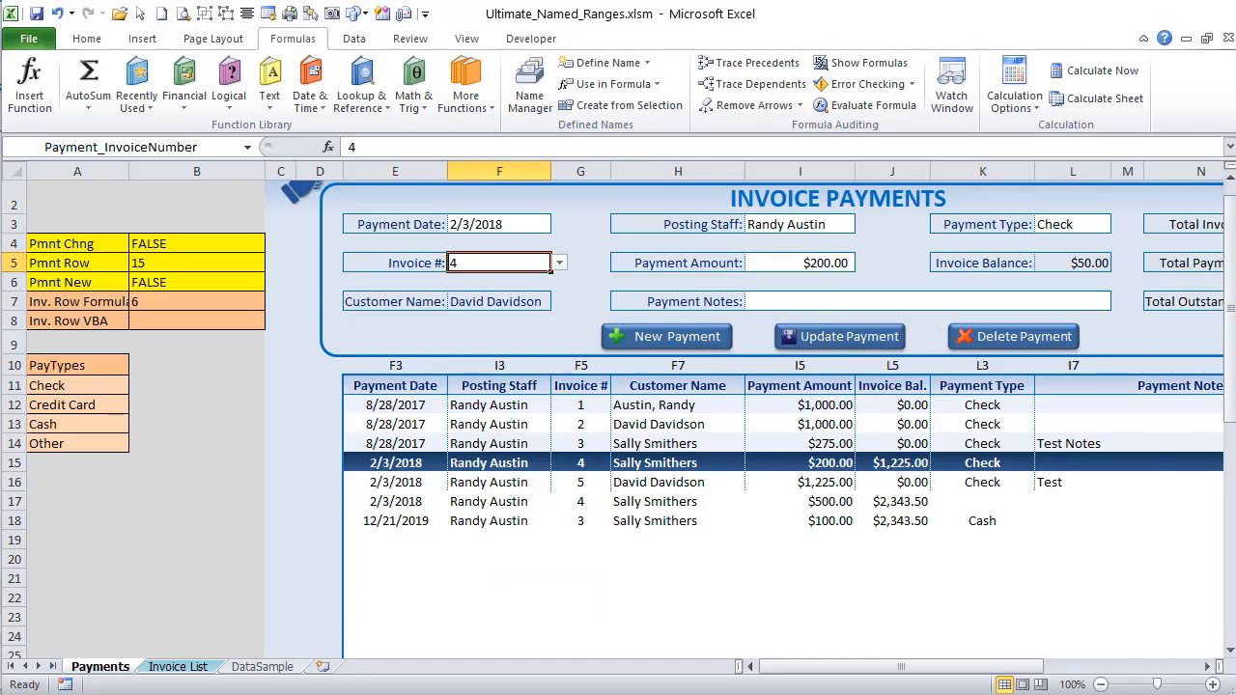
pyautogui.click(185, 324)
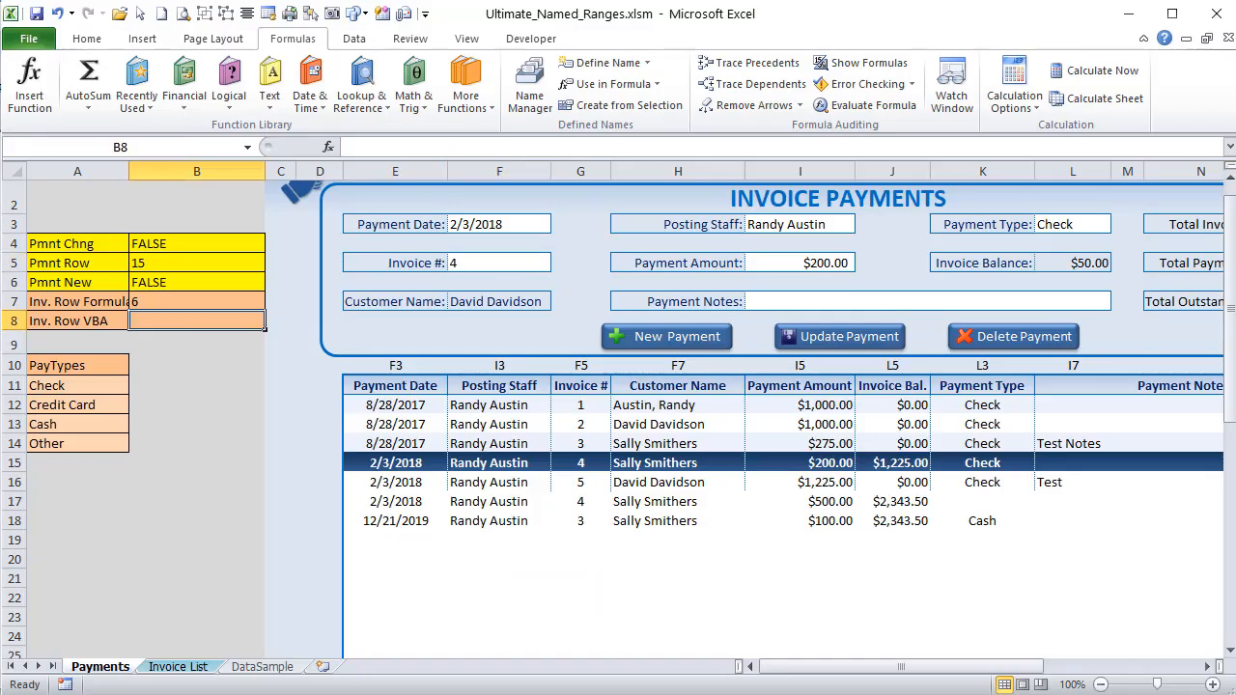
pyautogui.hotkey('alt', 'Tab')
pyautogui.click(366, 506)
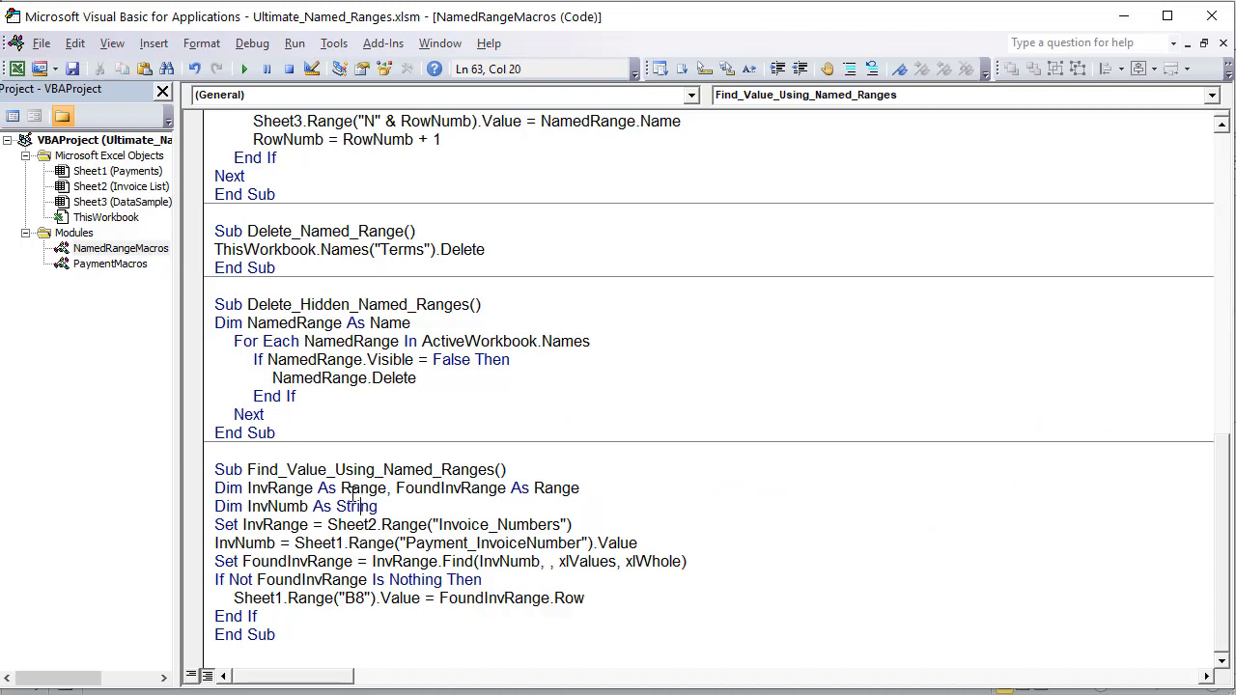
pyautogui.click(246, 70)
pyautogui.hotkey('alt', 'F11')
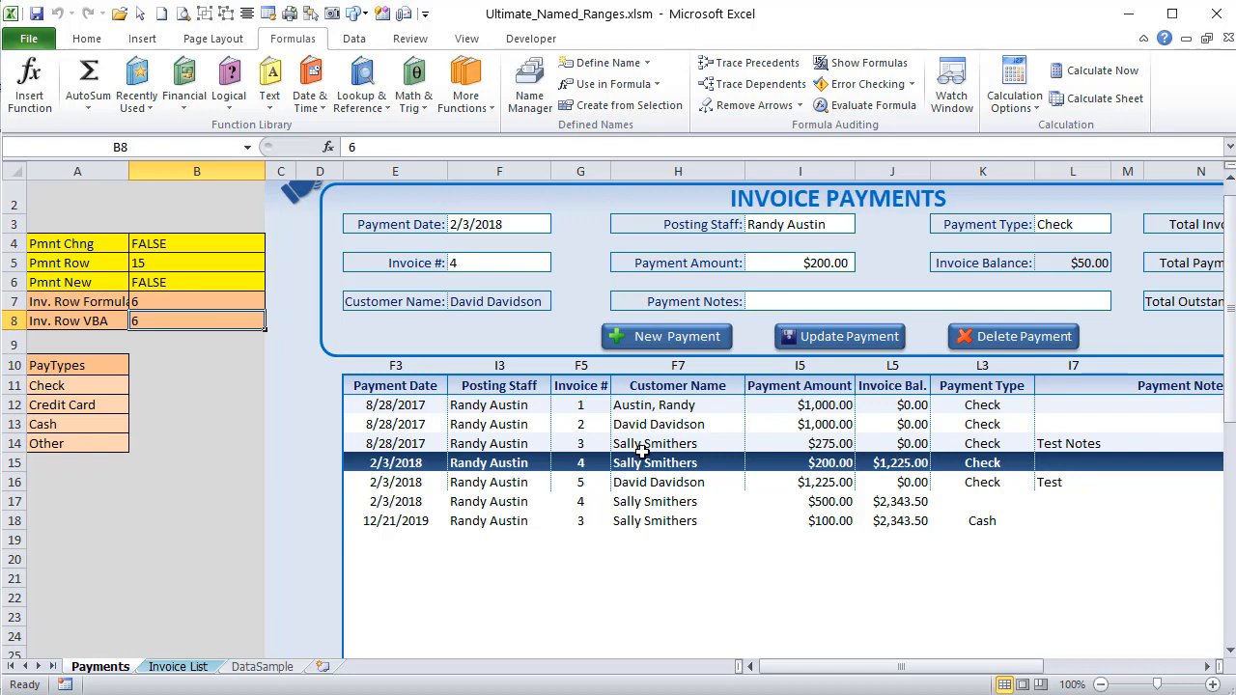
# Look over the Payments sheet from the form to the payment rows, and select the Invoice # cell
pyautogui.click(1154, 539)
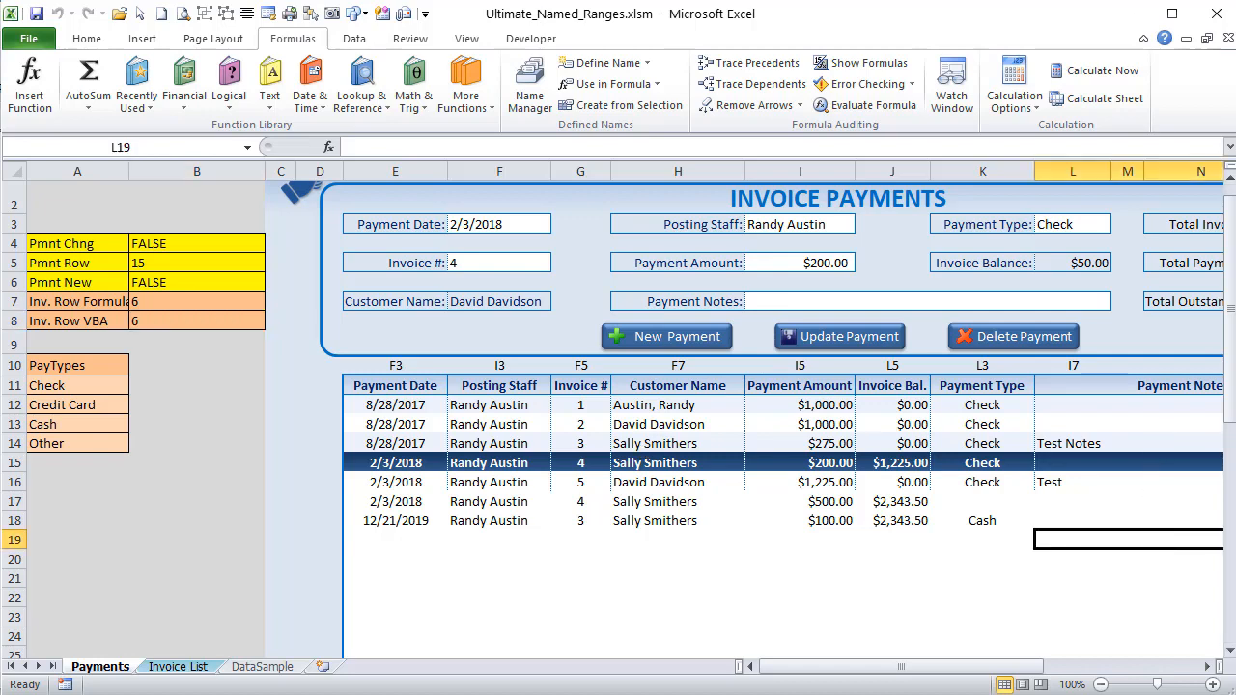
pyautogui.scroll(-1, 1153, 539)
pyautogui.click(1174, 539)
pyautogui.scroll(-1, 1172, 537)
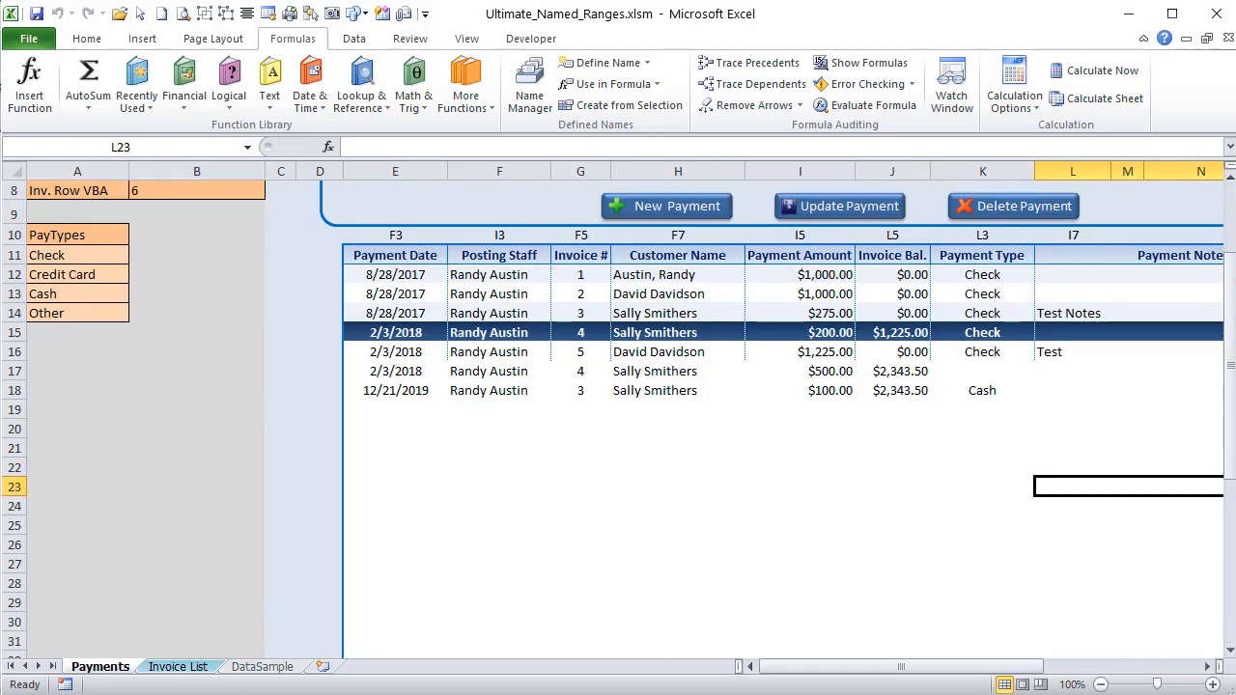
pyautogui.scroll(3, 1159, 510)
pyautogui.moveTo(854, 672); pyautogui.dragTo(897, 676)
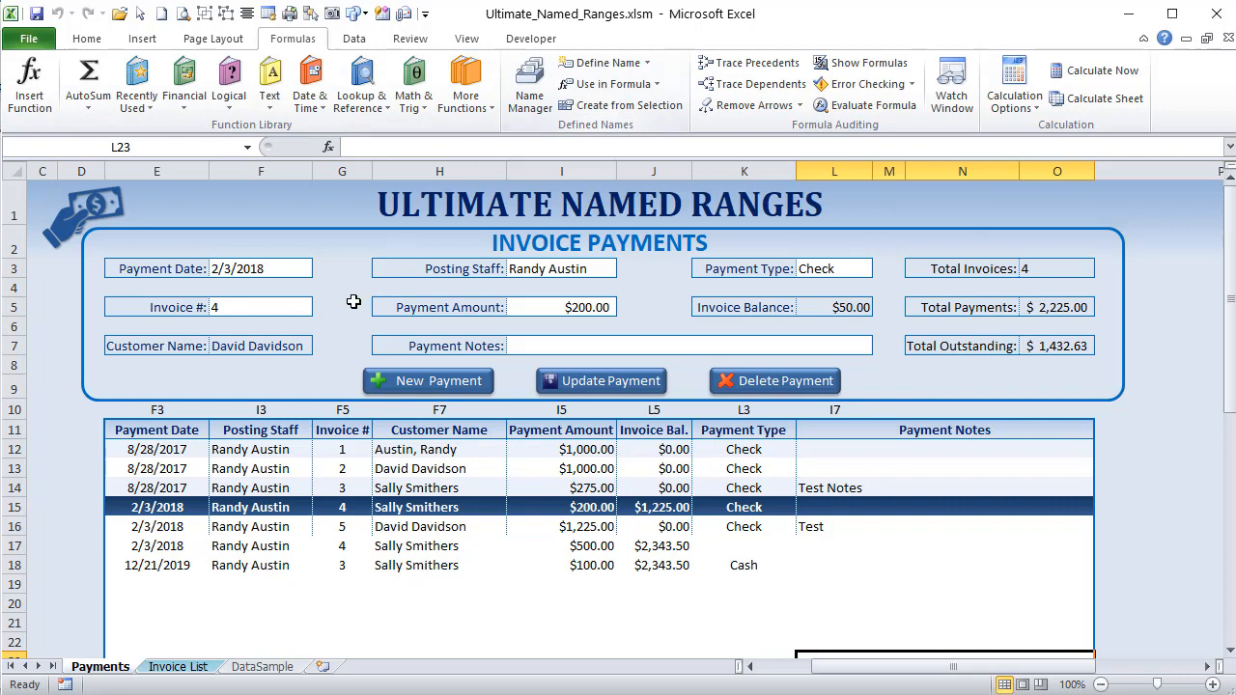
pyautogui.click(252, 311)
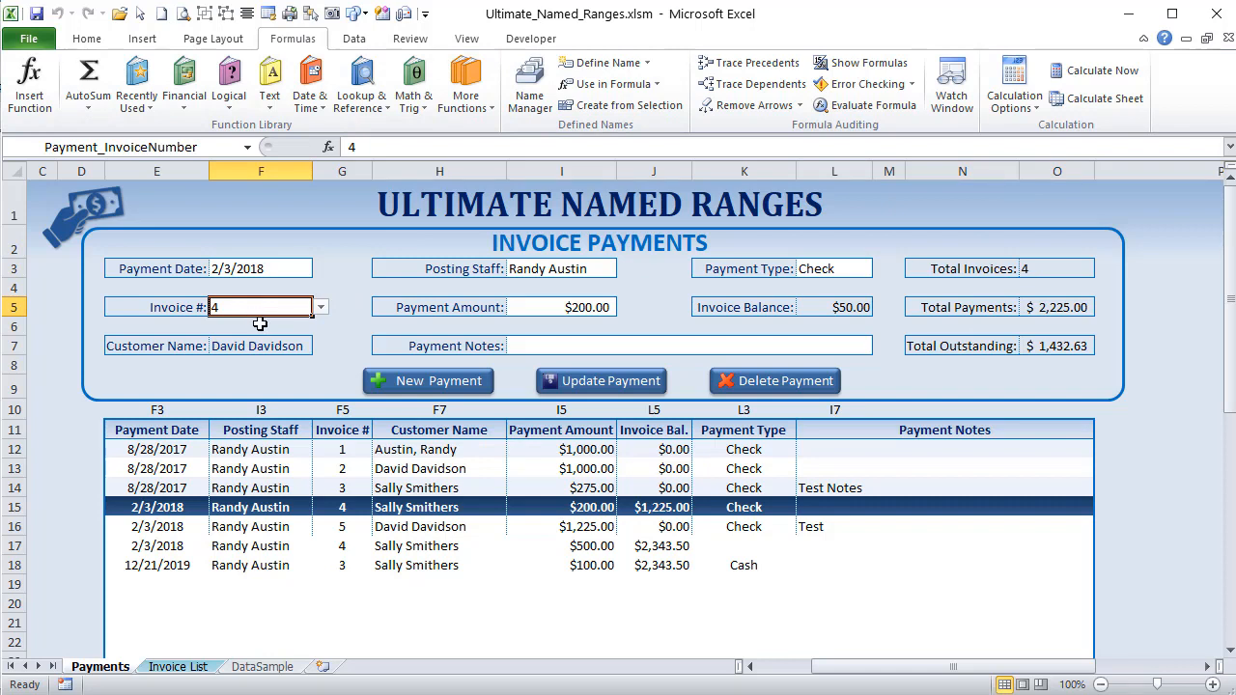
# Select the Customer Name and Sales Representative headers on the DataSample sheet, and review the NamedRangeMacros code from its start through Show_Hidden_Named_Ranges
pyautogui.click(256, 666)
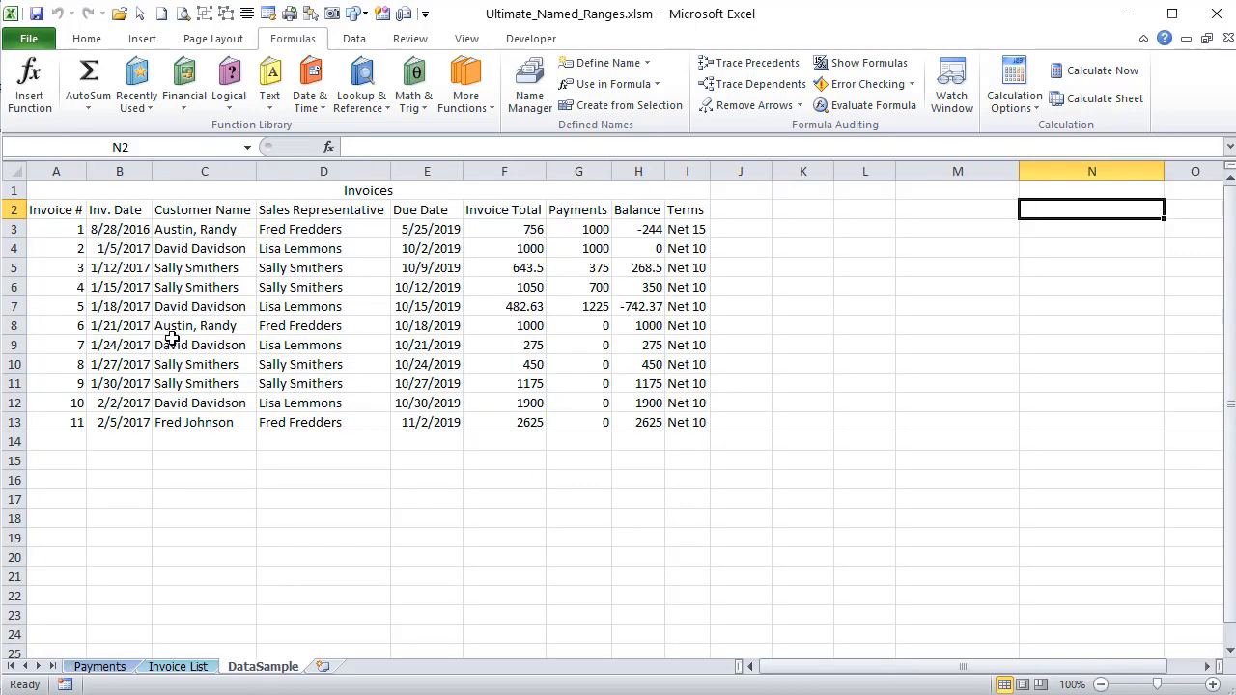
pyautogui.moveTo(184, 210); pyautogui.dragTo(284, 209)
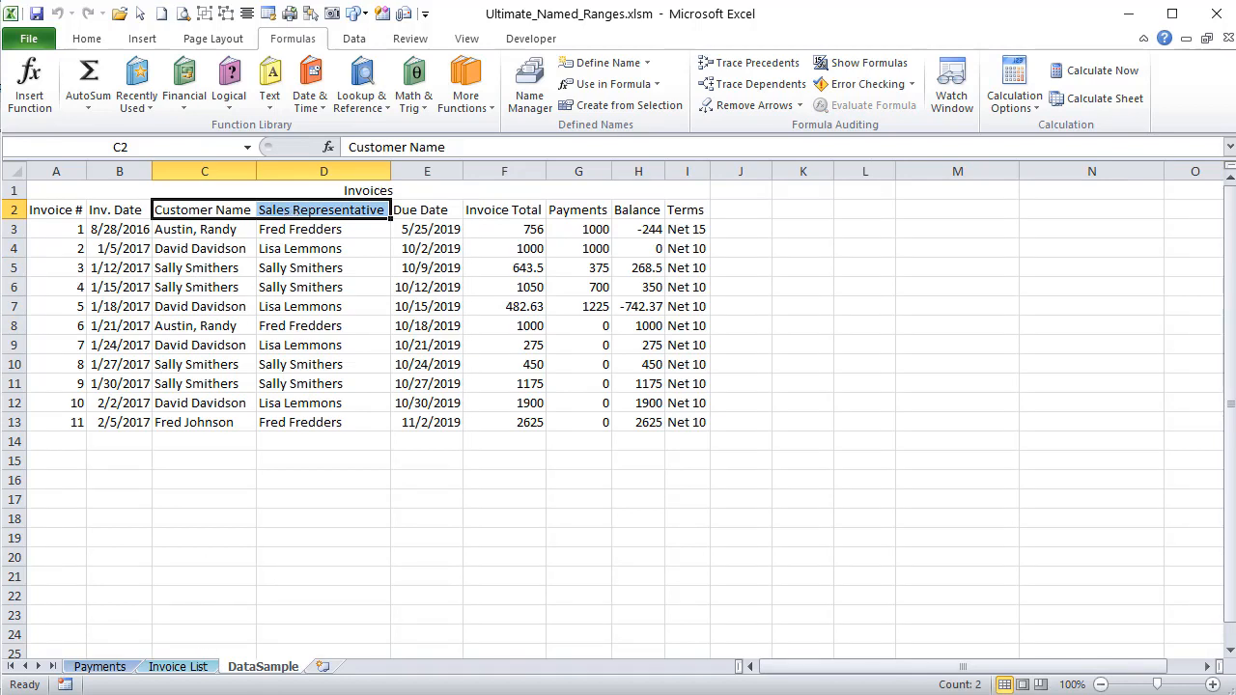
pyautogui.hotkey('alt', 'F11')
pyautogui.scroll(10, 662, 345)
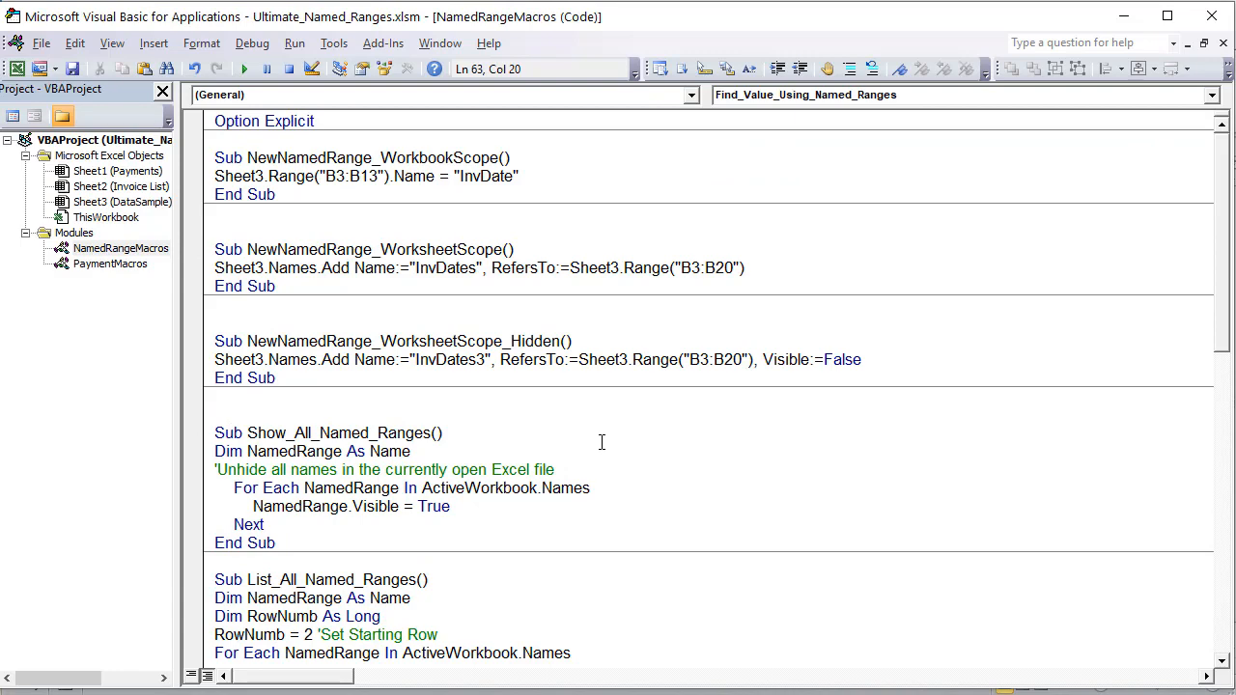
pyautogui.scroll(-3, 601, 442)
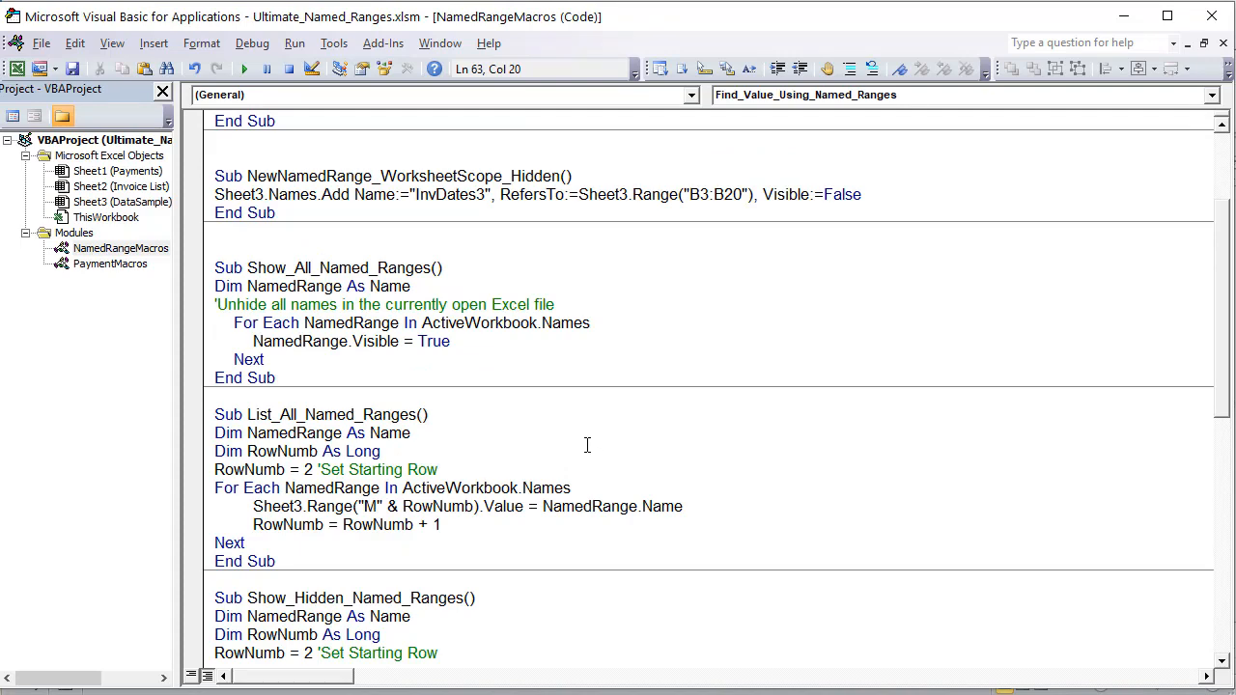
pyautogui.scroll(-3, 588, 445)
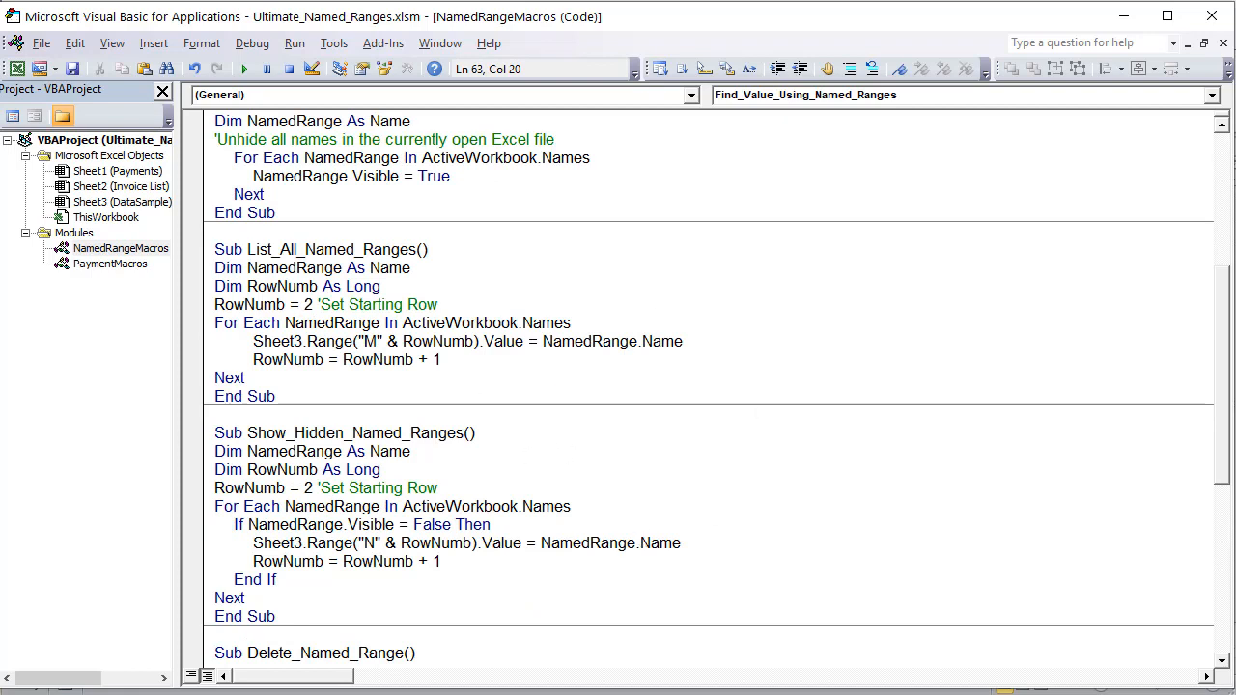
# Paste the list of all defined names with their references onto the DataSample sheet, starting at cell L4
pyautogui.hotkey('alt', 'Tab')
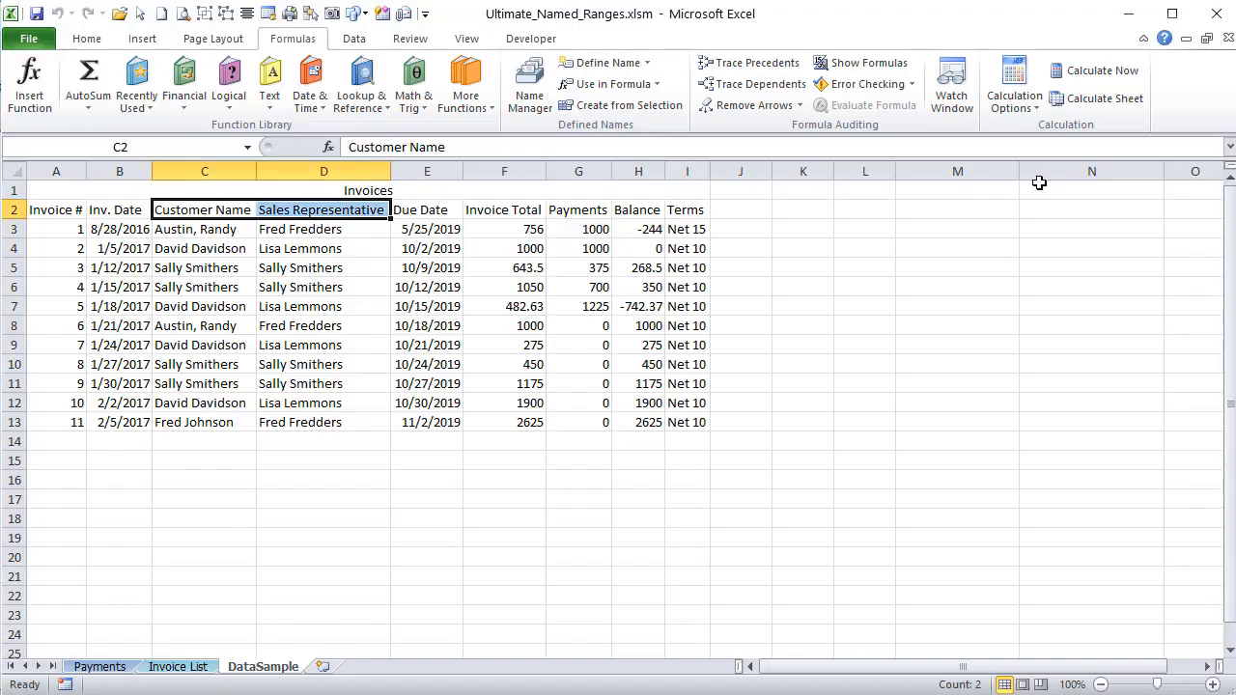
pyautogui.click(881, 243)
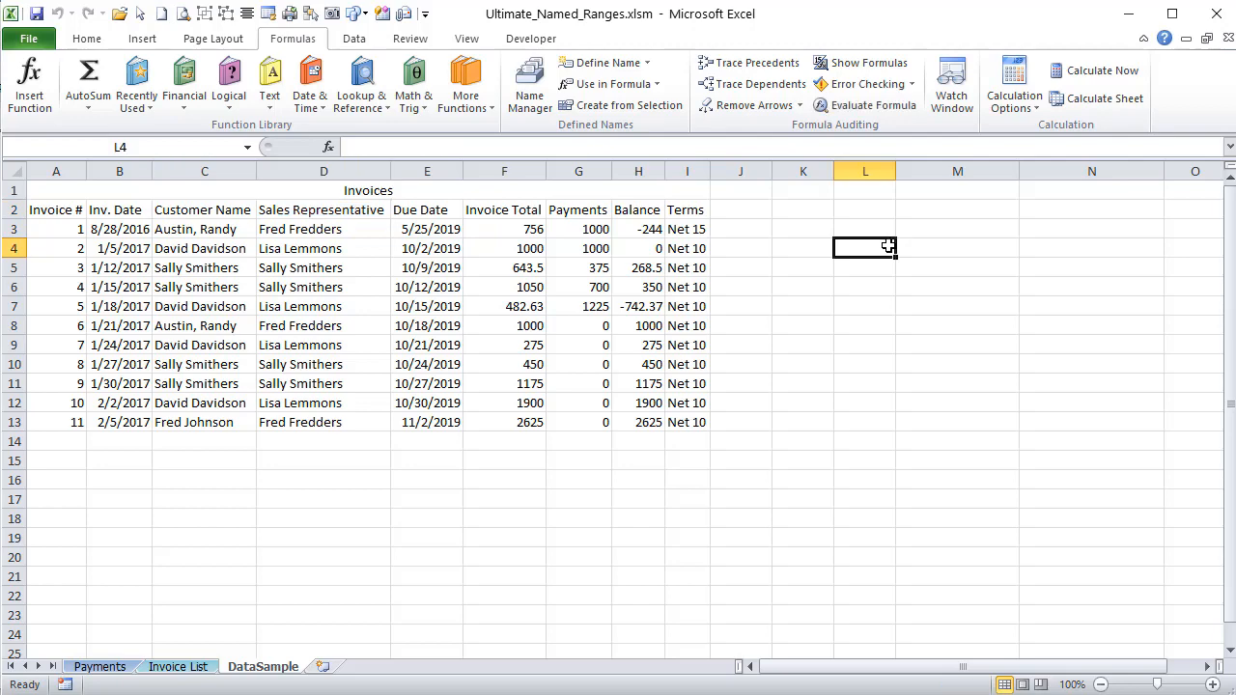
pyautogui.click(649, 84)
pyautogui.click(603, 431)
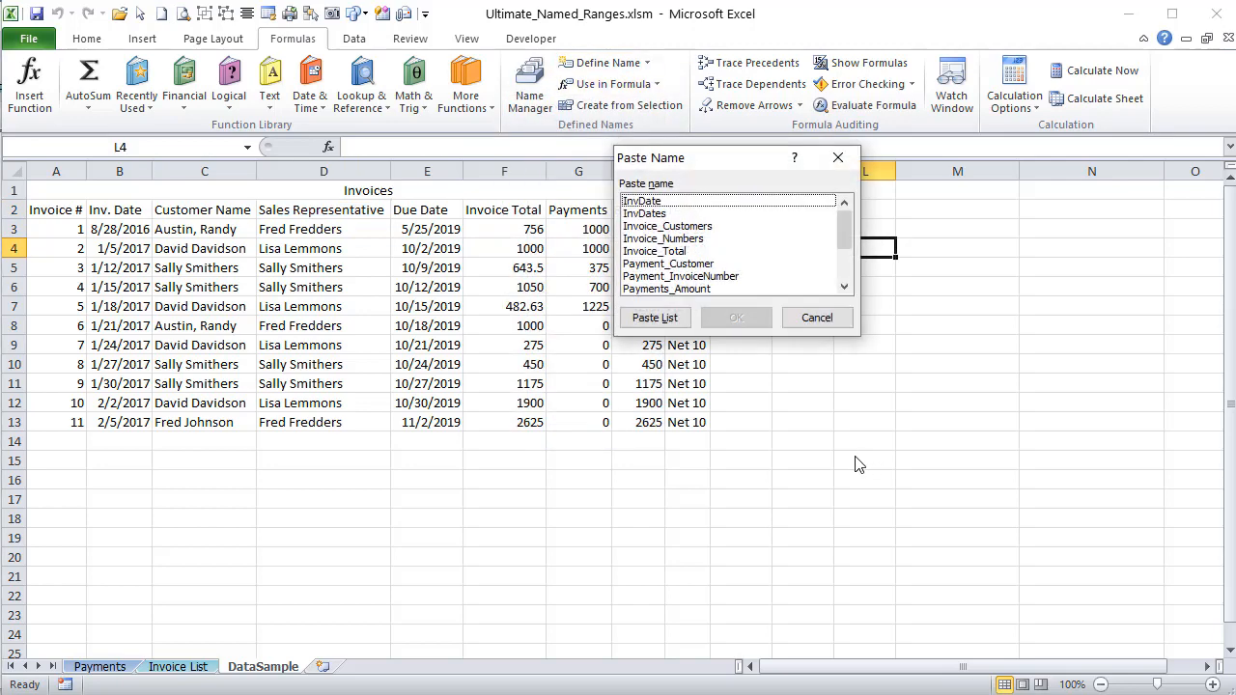
pyautogui.click(666, 318)
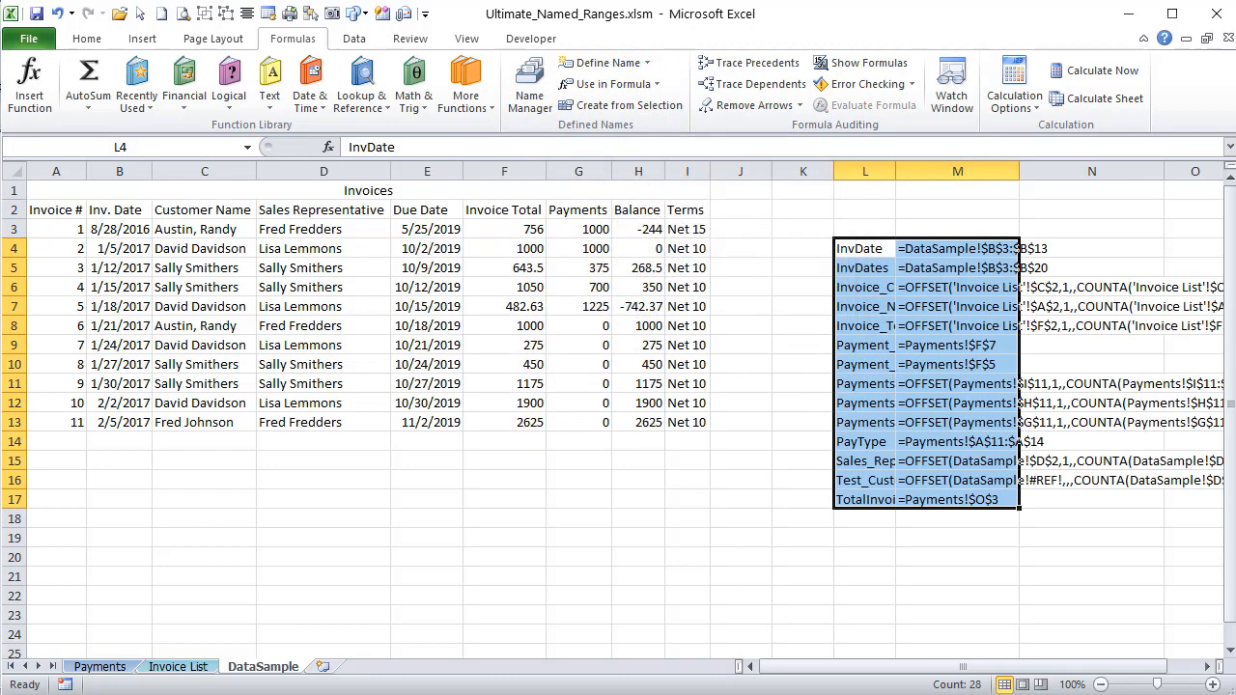
# Review the macros from Show_Hidden_Named_Ranges to Find_Value_Using_Named_Ranges, and return to the Payments sheet
pyautogui.hotkey('alt', 'F11')
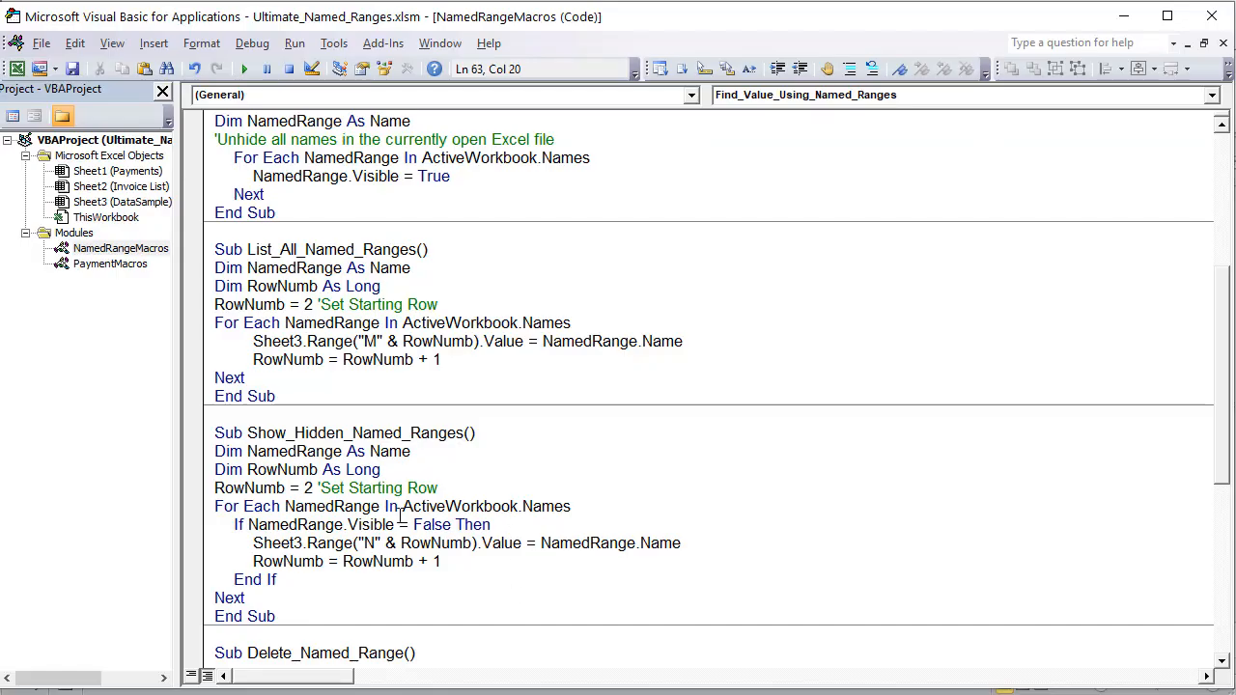
pyautogui.scroll(-3, 407, 491)
pyautogui.scroll(-1, 408, 490)
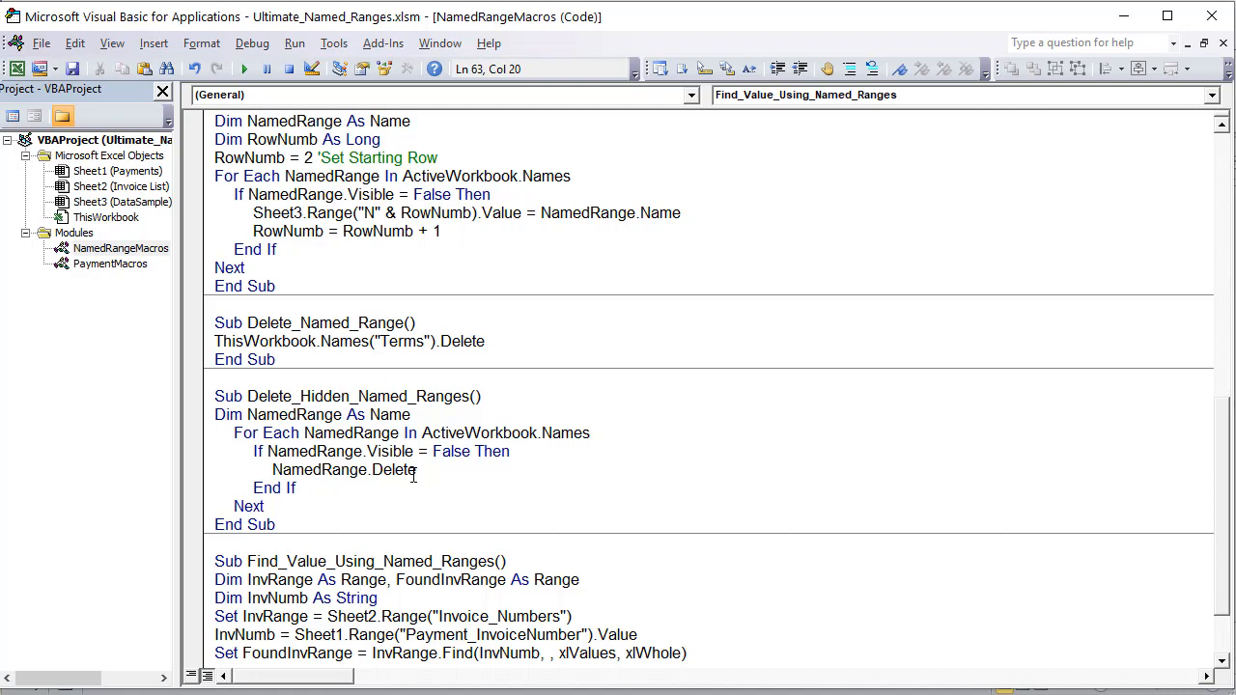
pyautogui.scroll(-2, 413, 471)
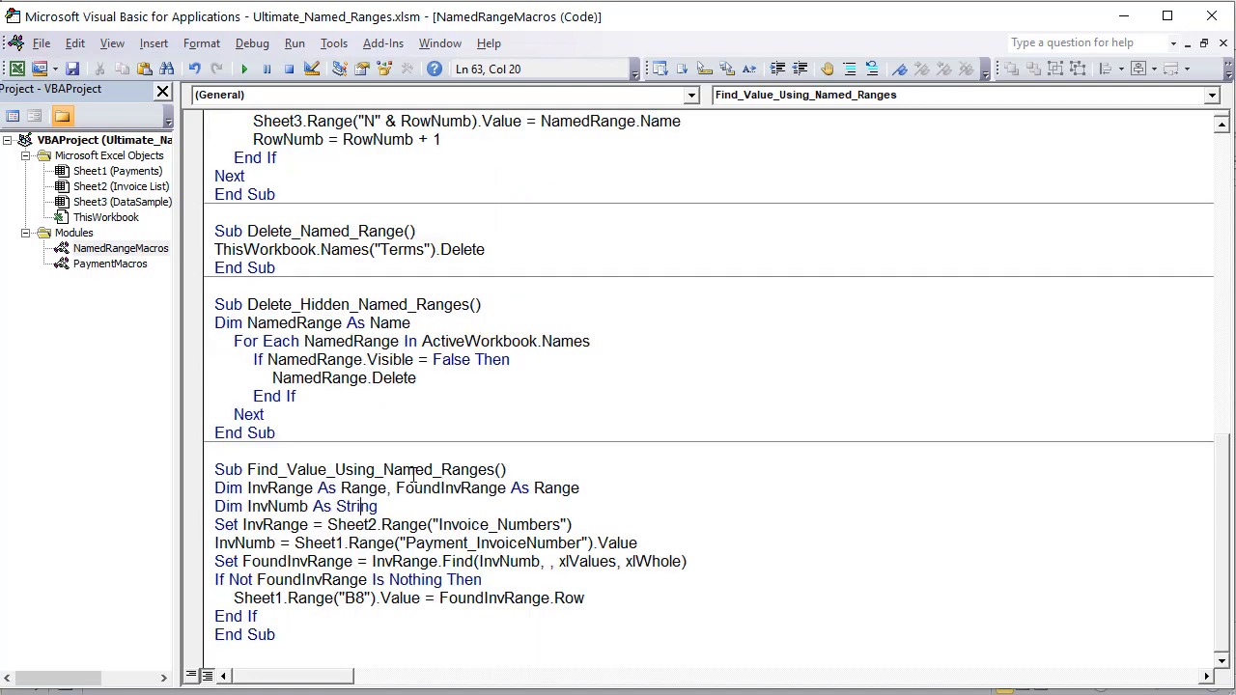
pyautogui.click(1124, 16)
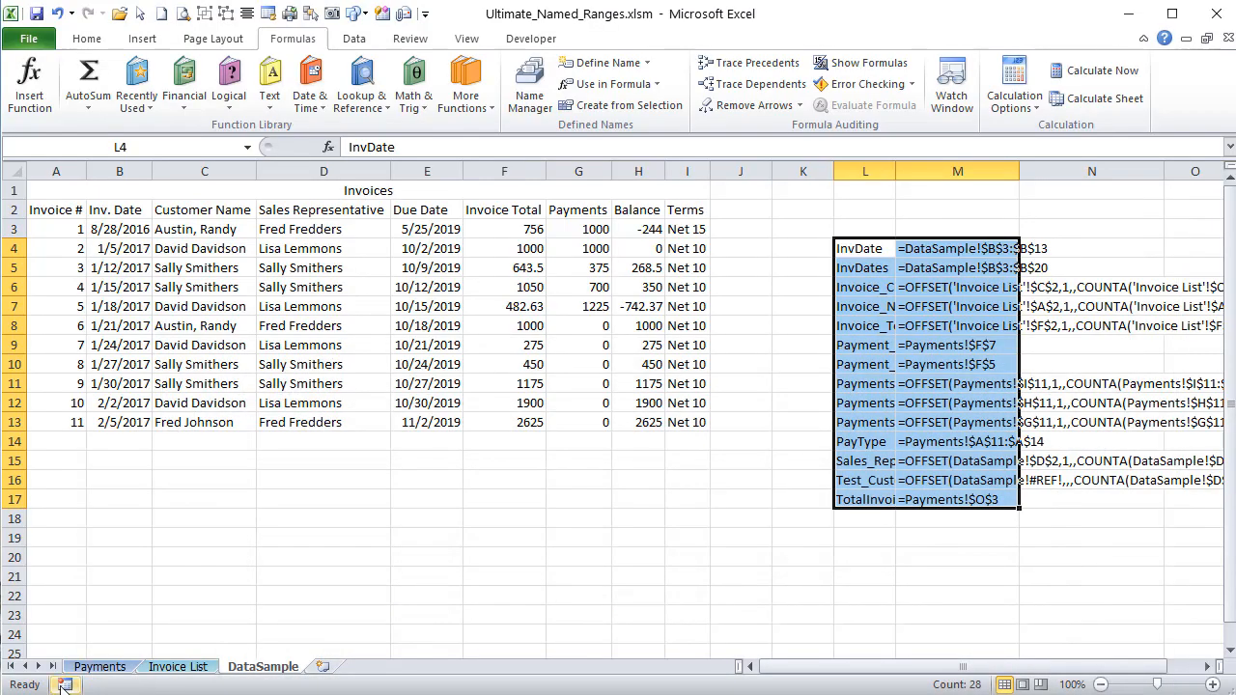
pyautogui.click(99, 666)
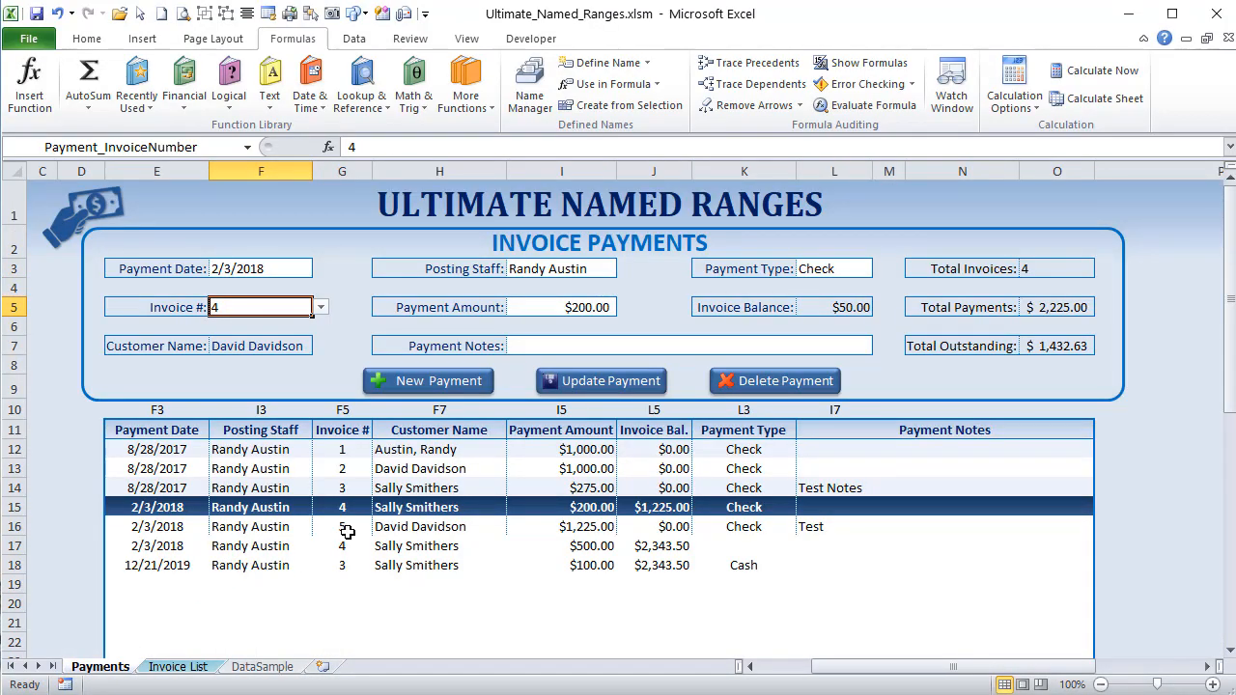